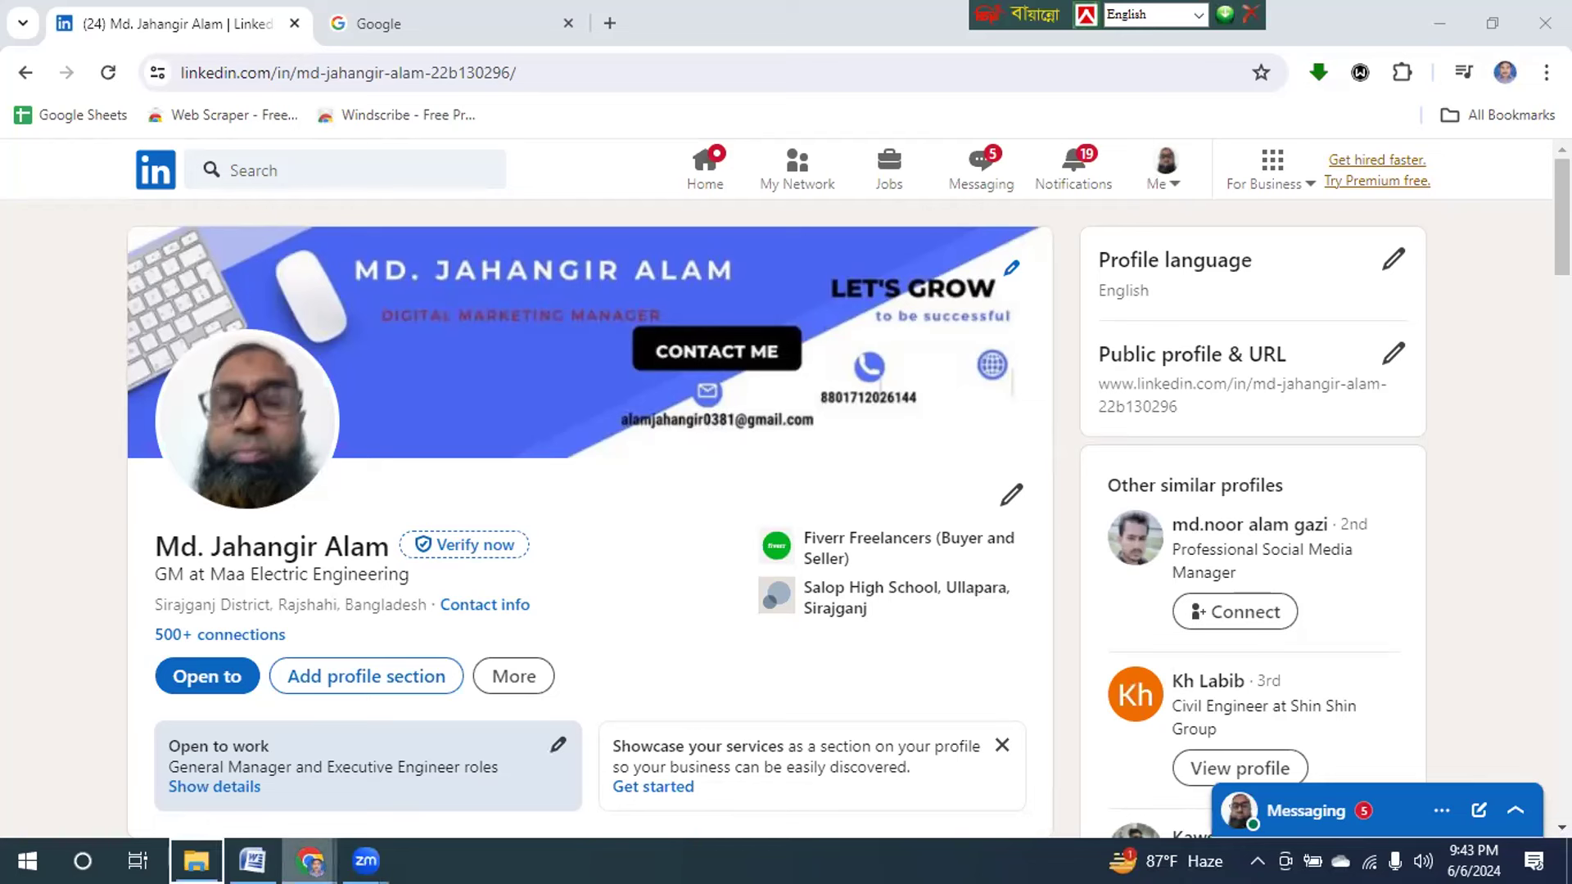
Open a new Chrome tab and load Fiverr's home page.
click(1543, 72)
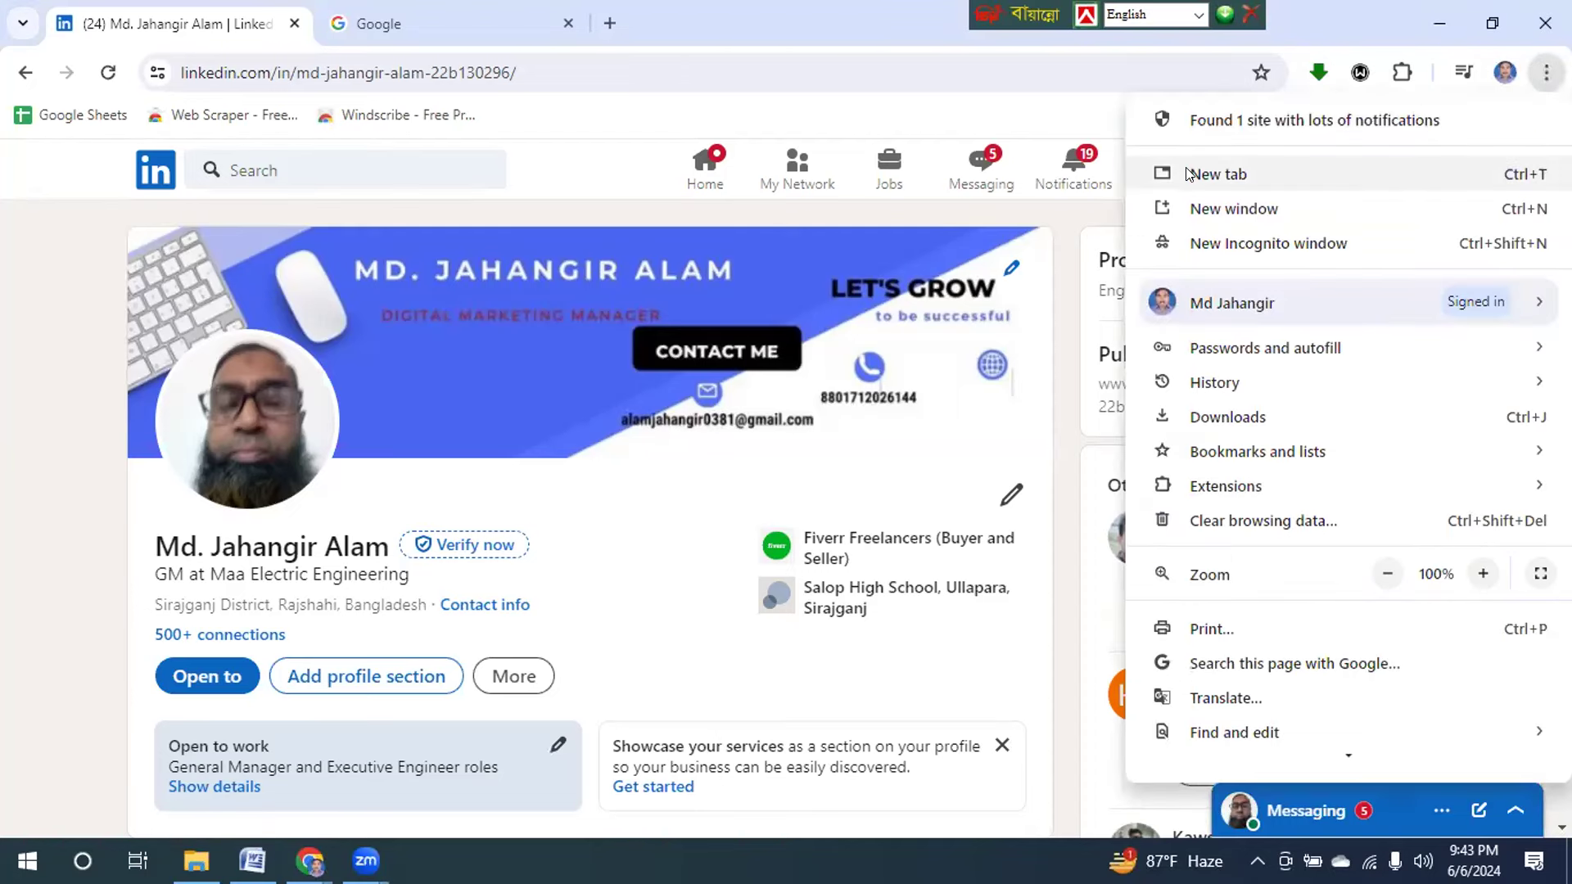
click(1213, 173)
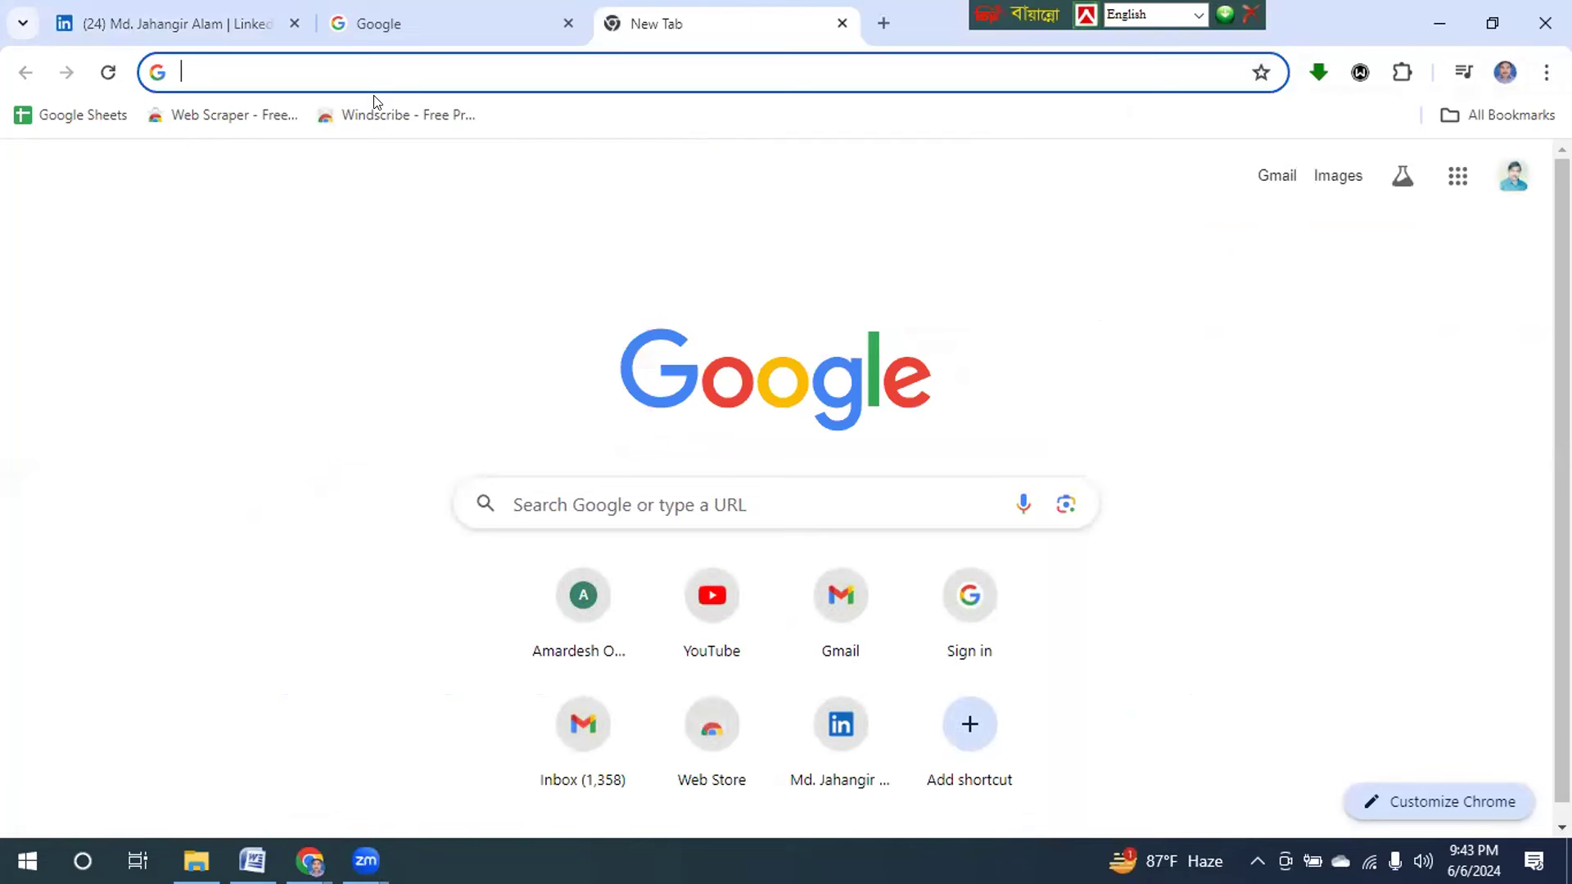
text(Fiverr.com)
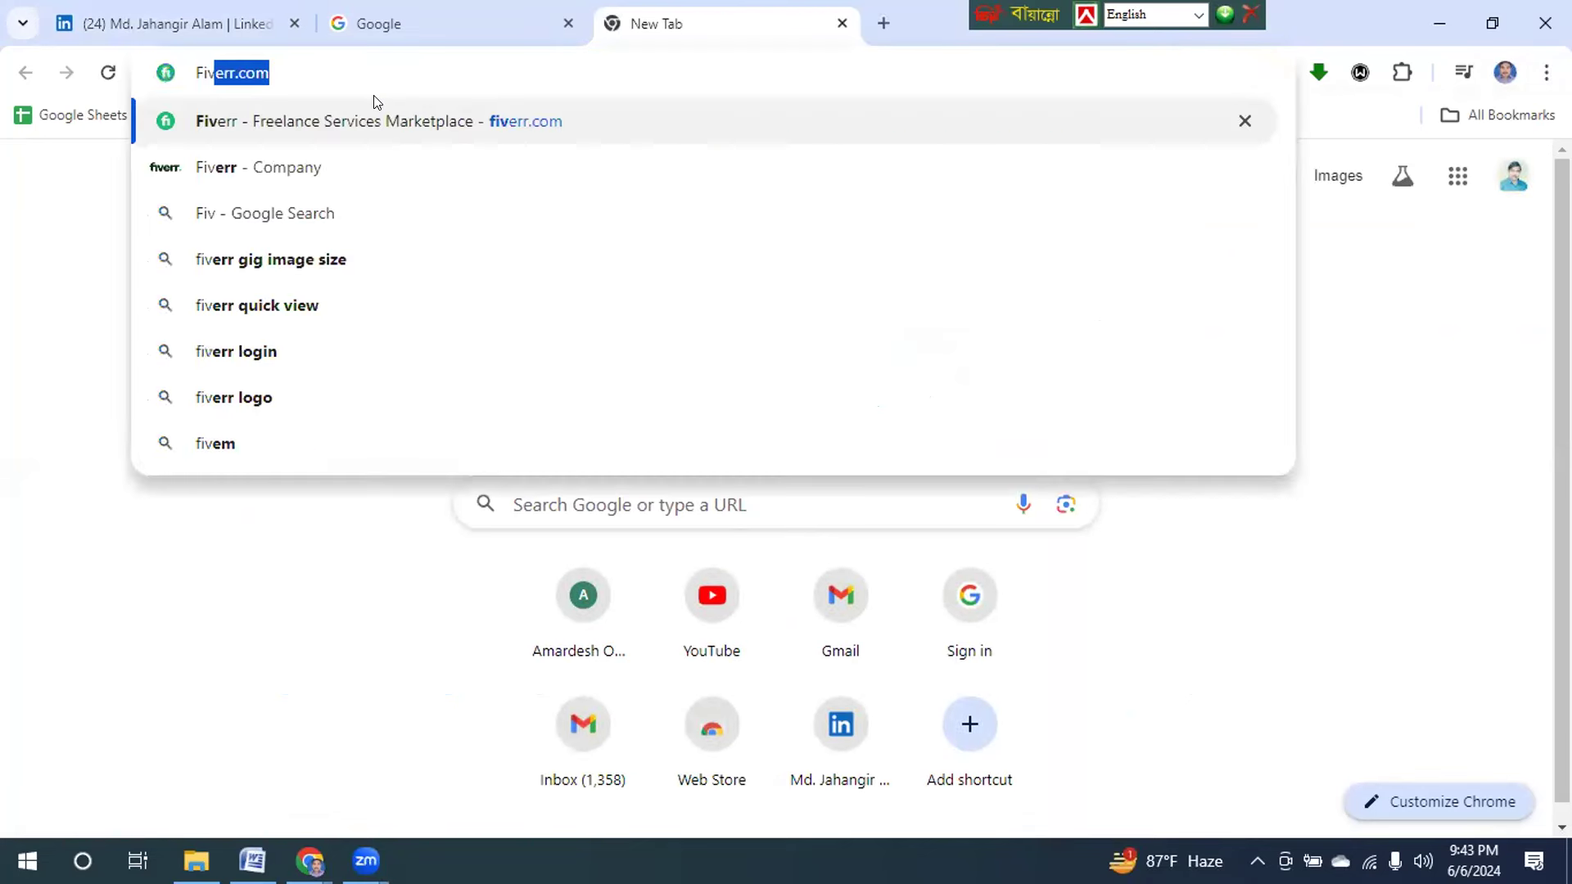
key(Return)
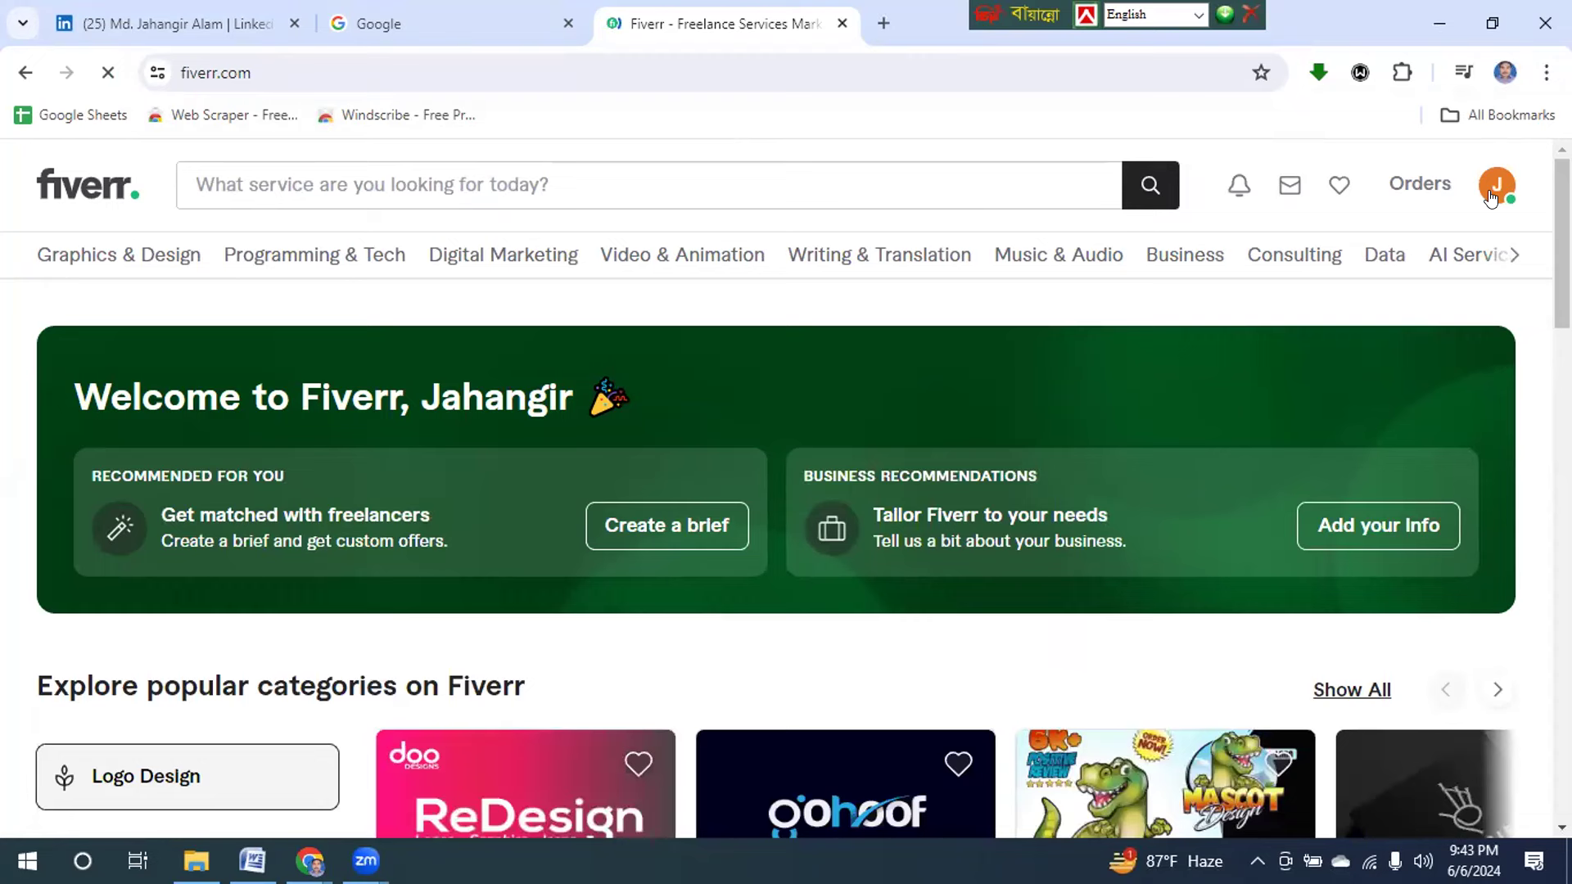
Go to your Fiverr profile from the avatar menu and dismiss the Introduce yourself tip.
click(1490, 197)
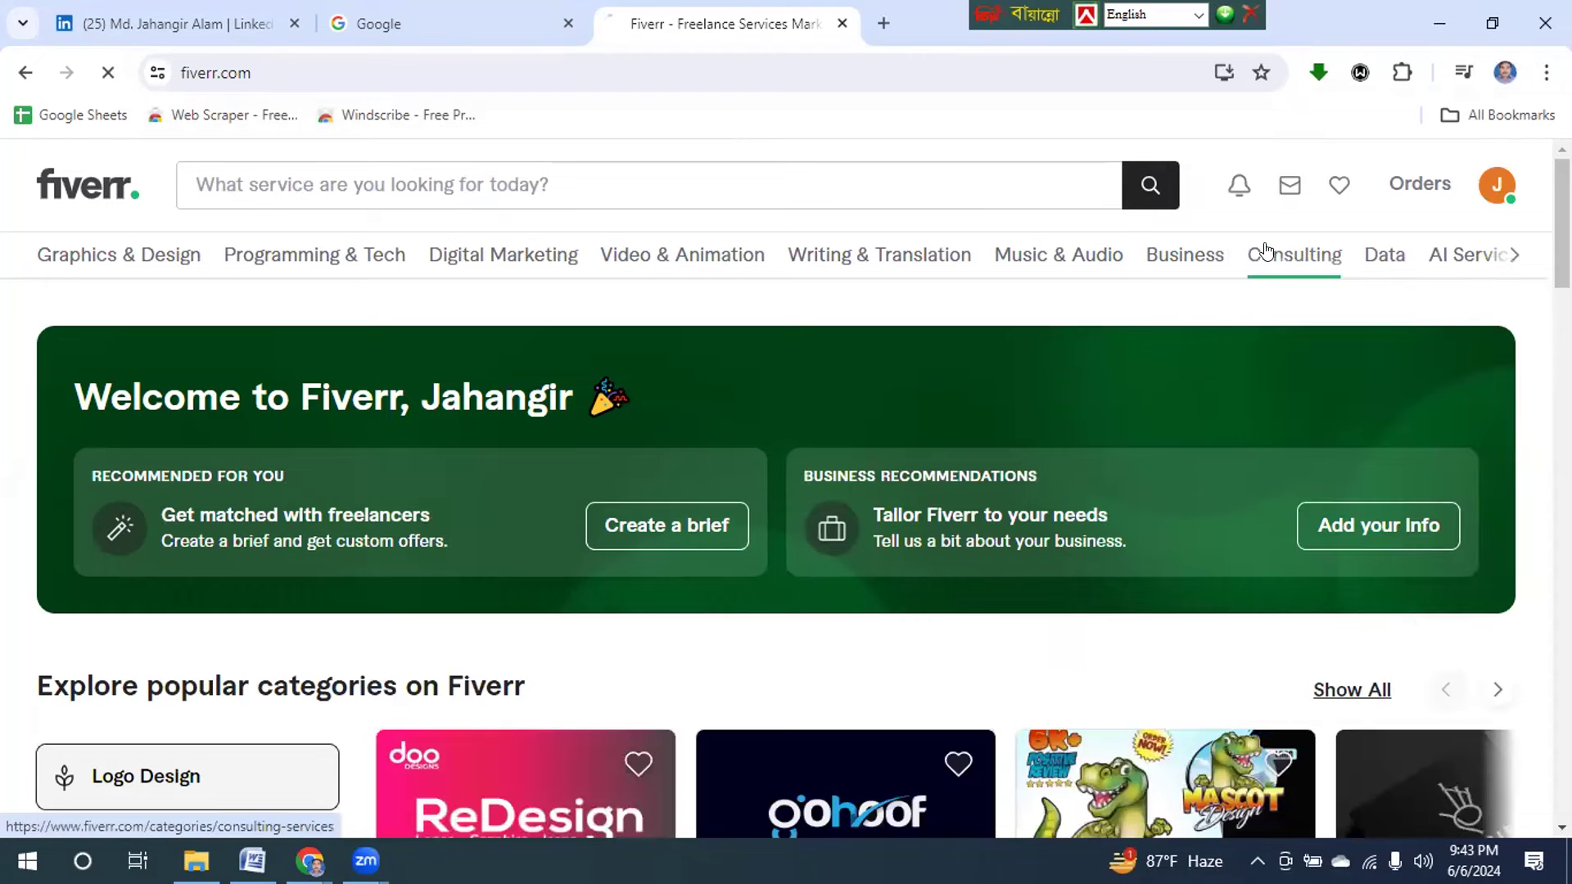
mouse_move(1264, 250)
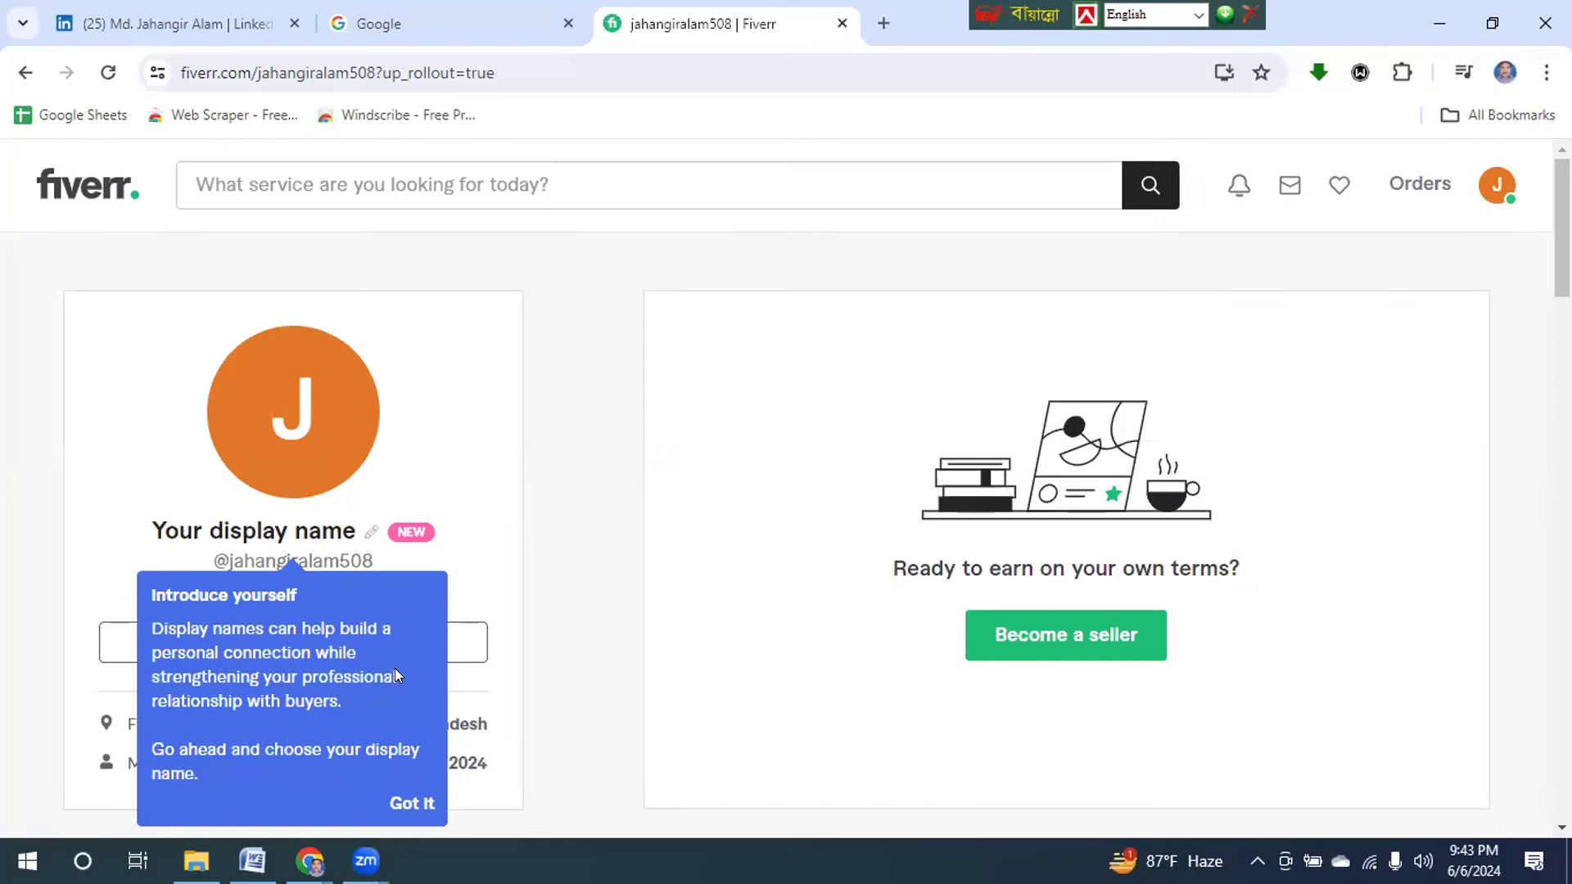
click(401, 805)
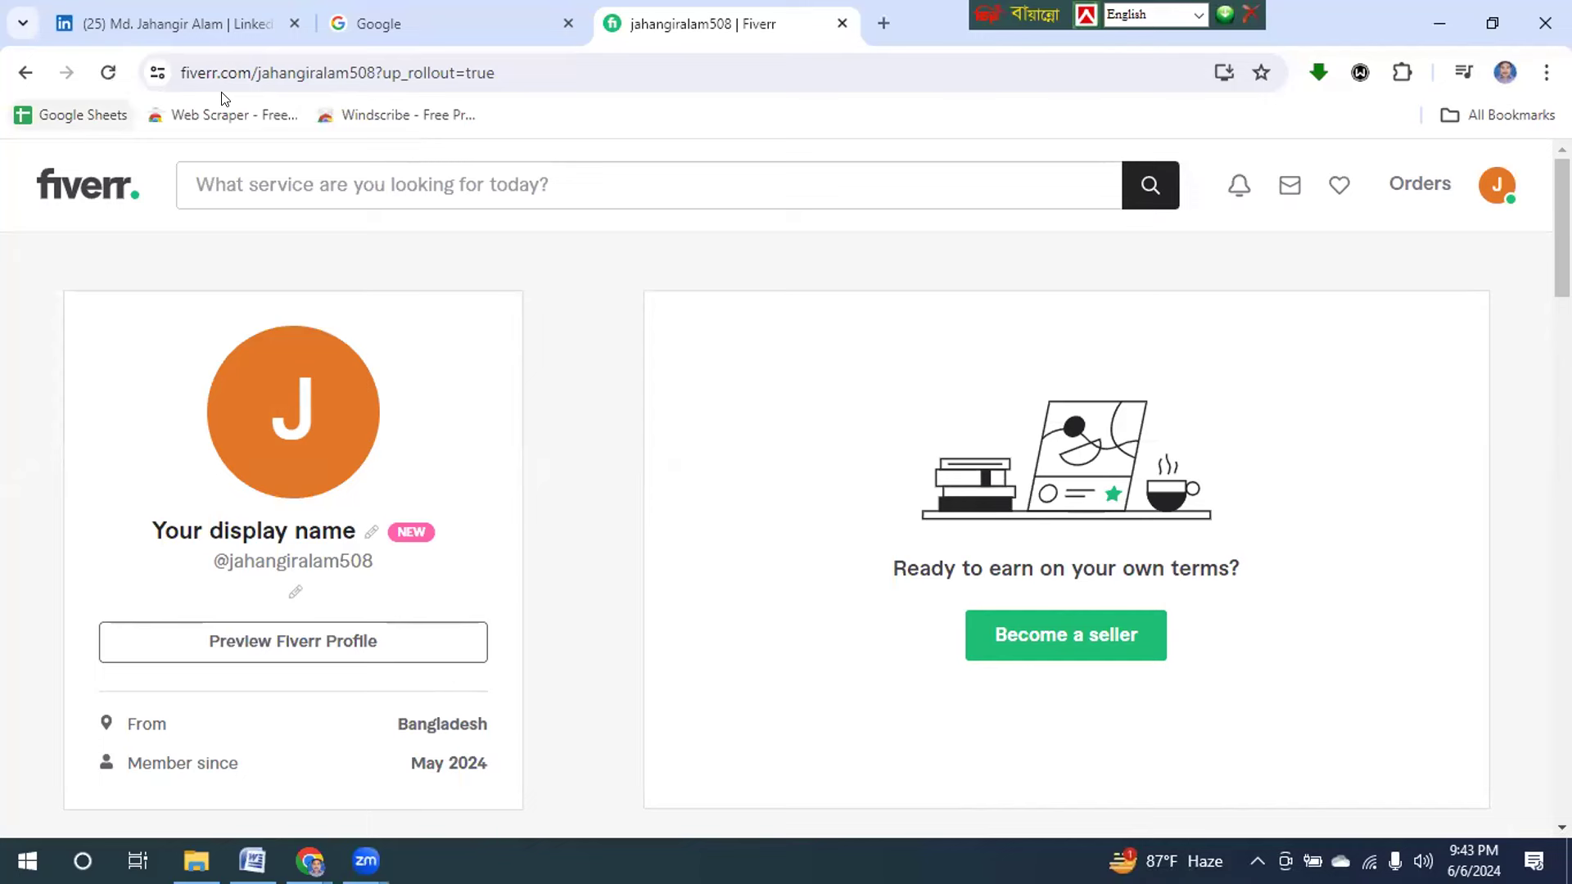
click(258, 174)
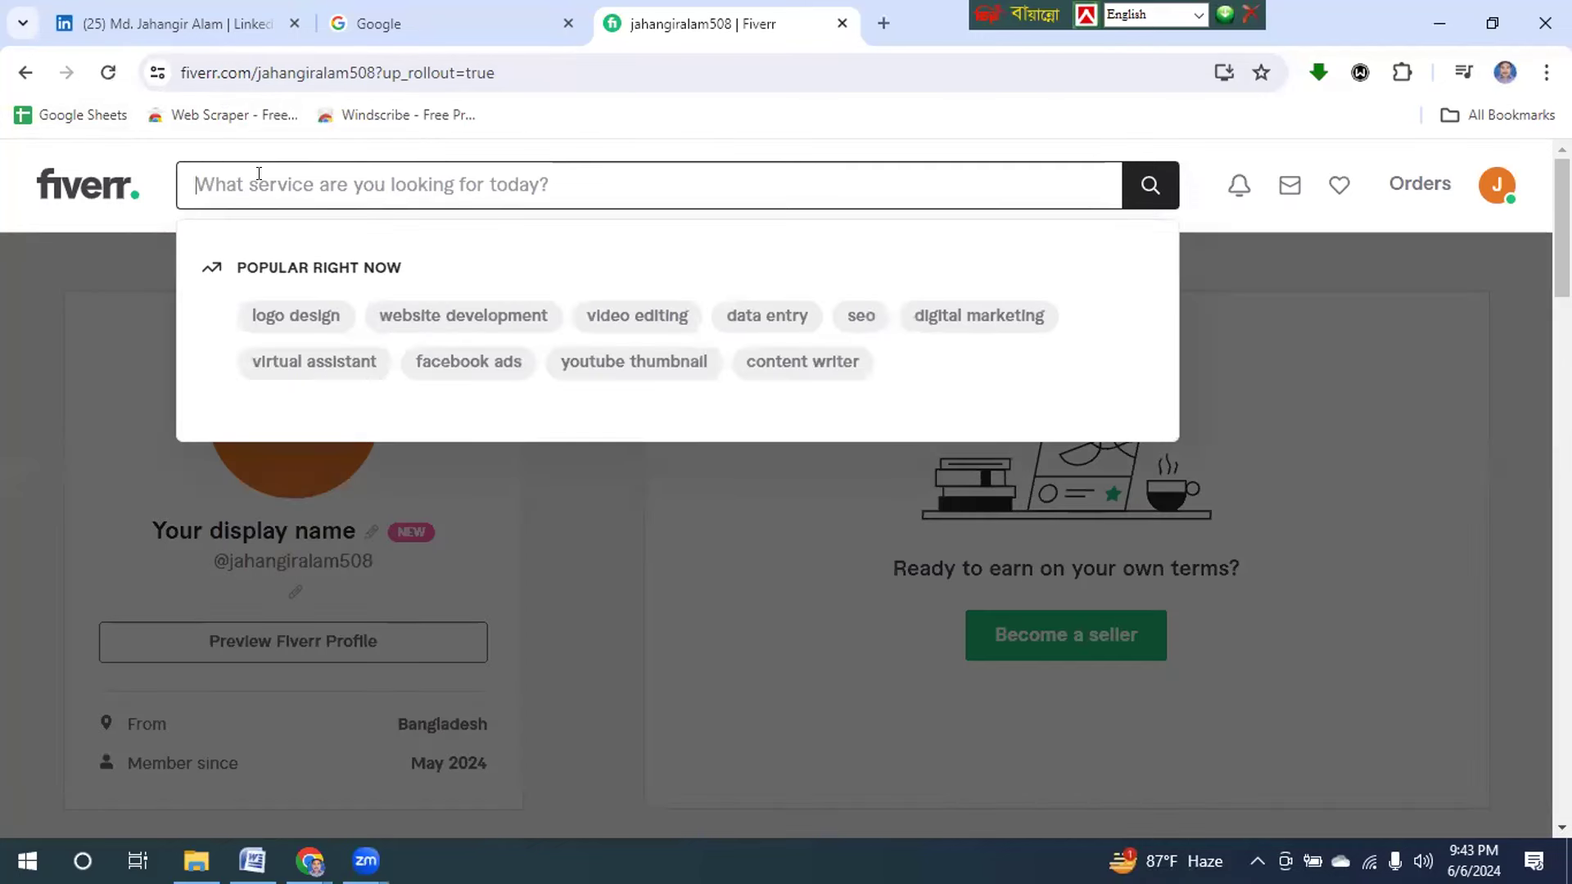
Search Fiverr for 'linkedin lead generation' using the search suggestion.
text(Lin)
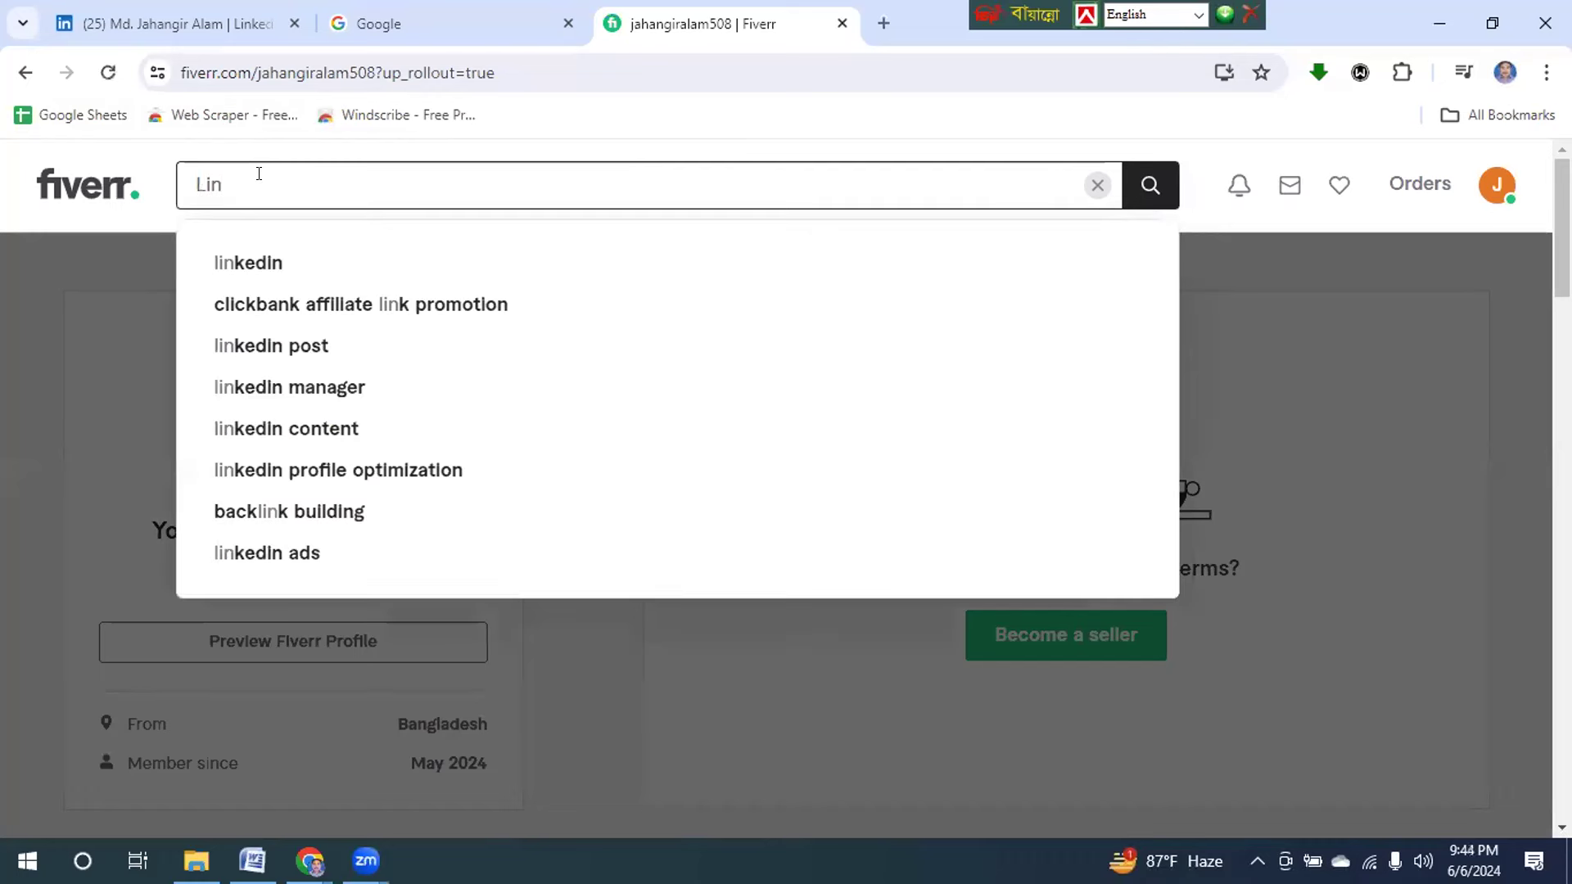
text(kedin )
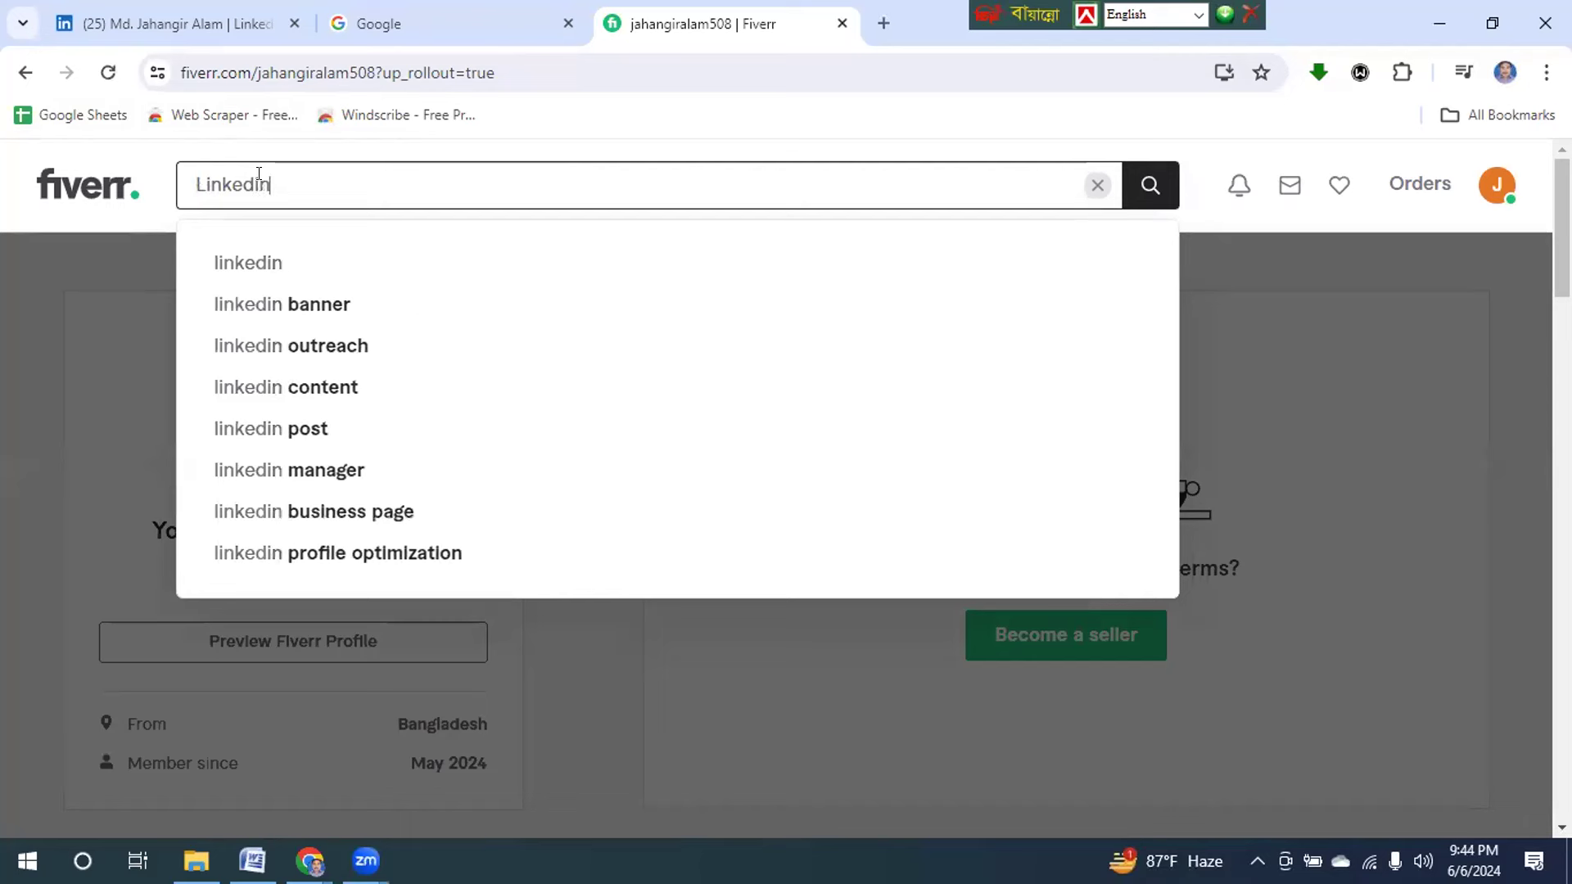
text(L)
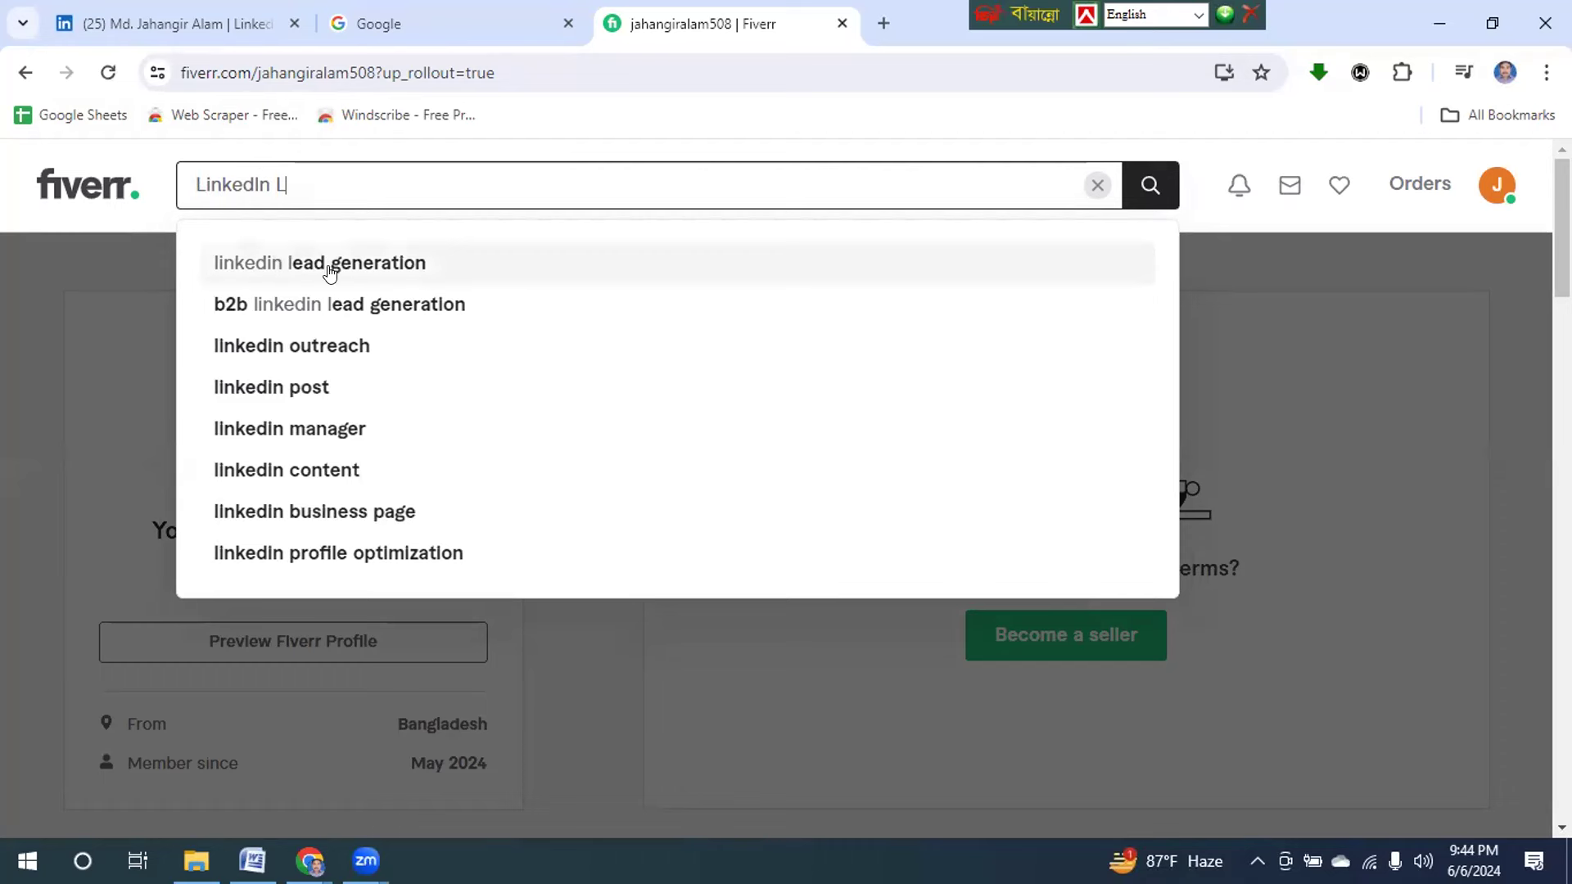
click(303, 264)
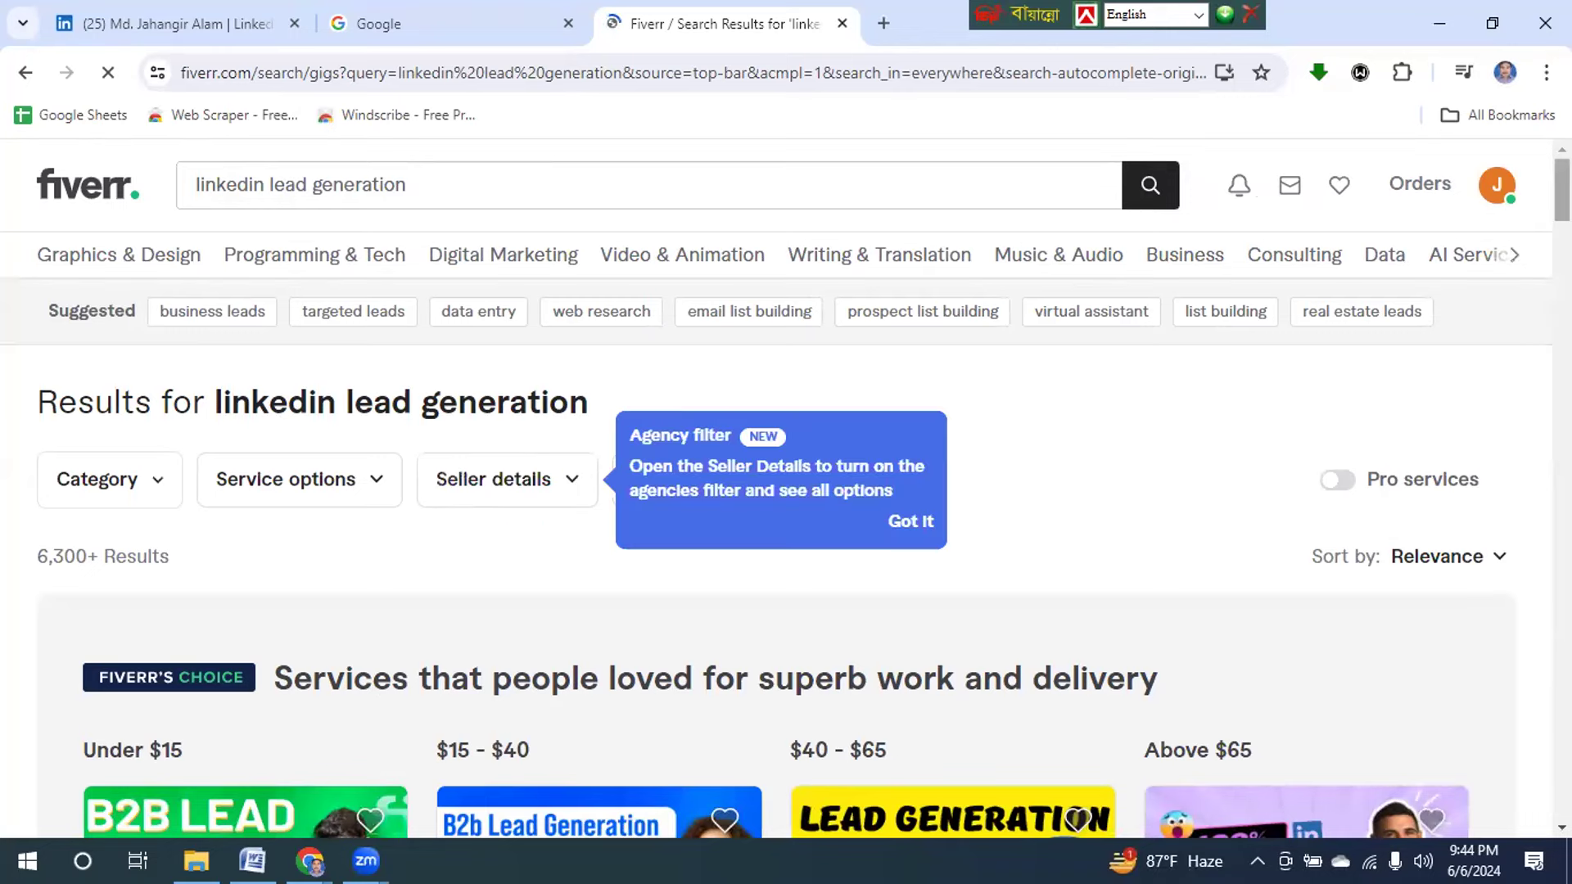
Close the business-solution promo and browse the linkedin lead generation gig cards.
scroll(786, 491, down, 4)
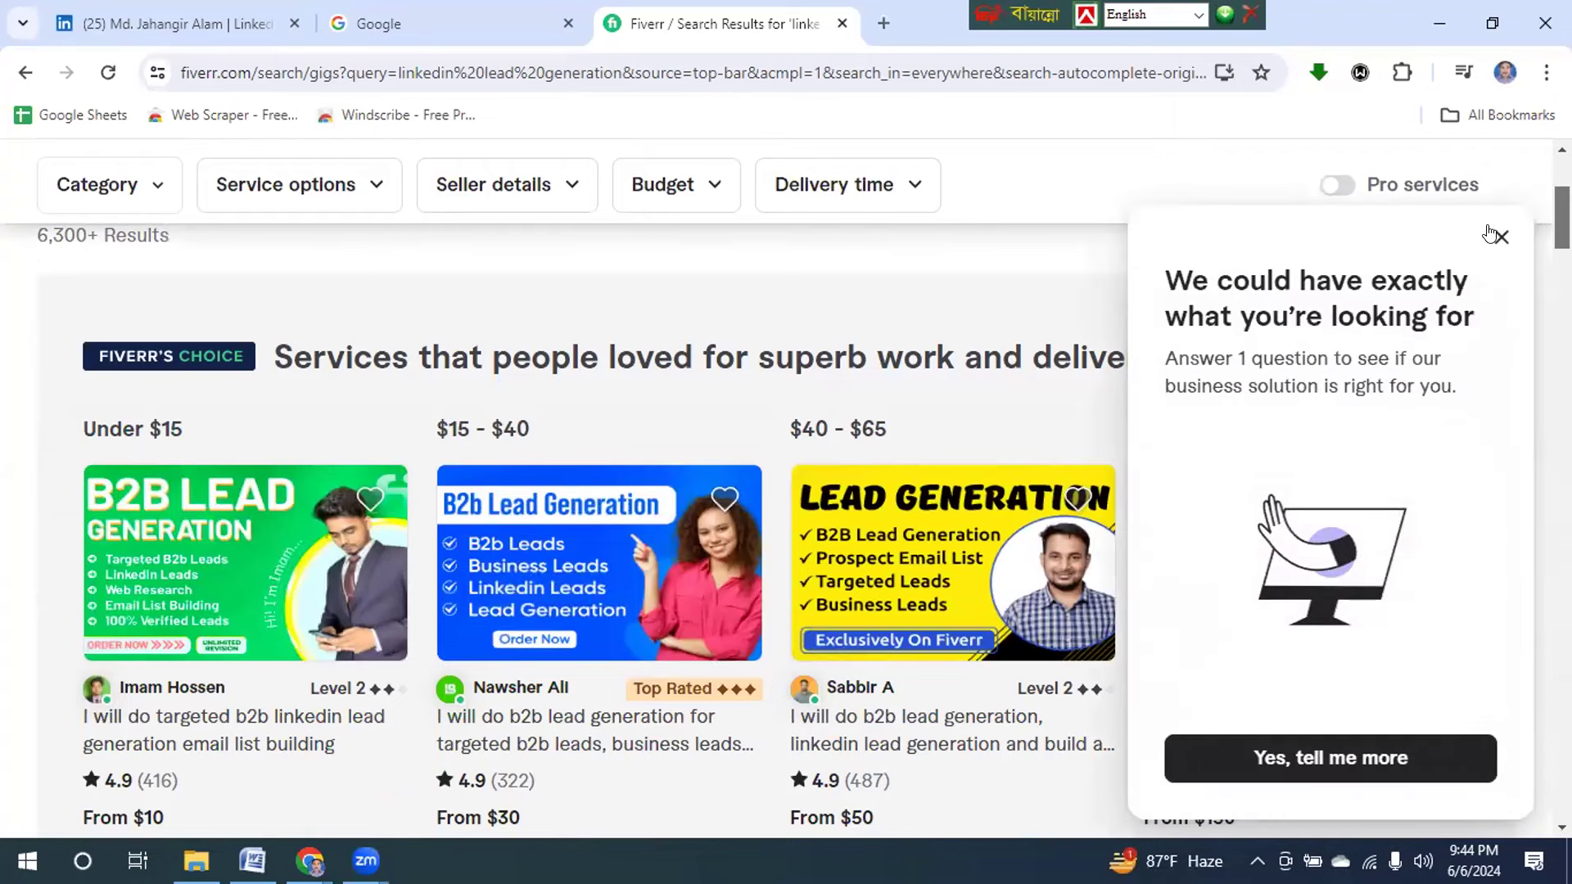
click(1500, 236)
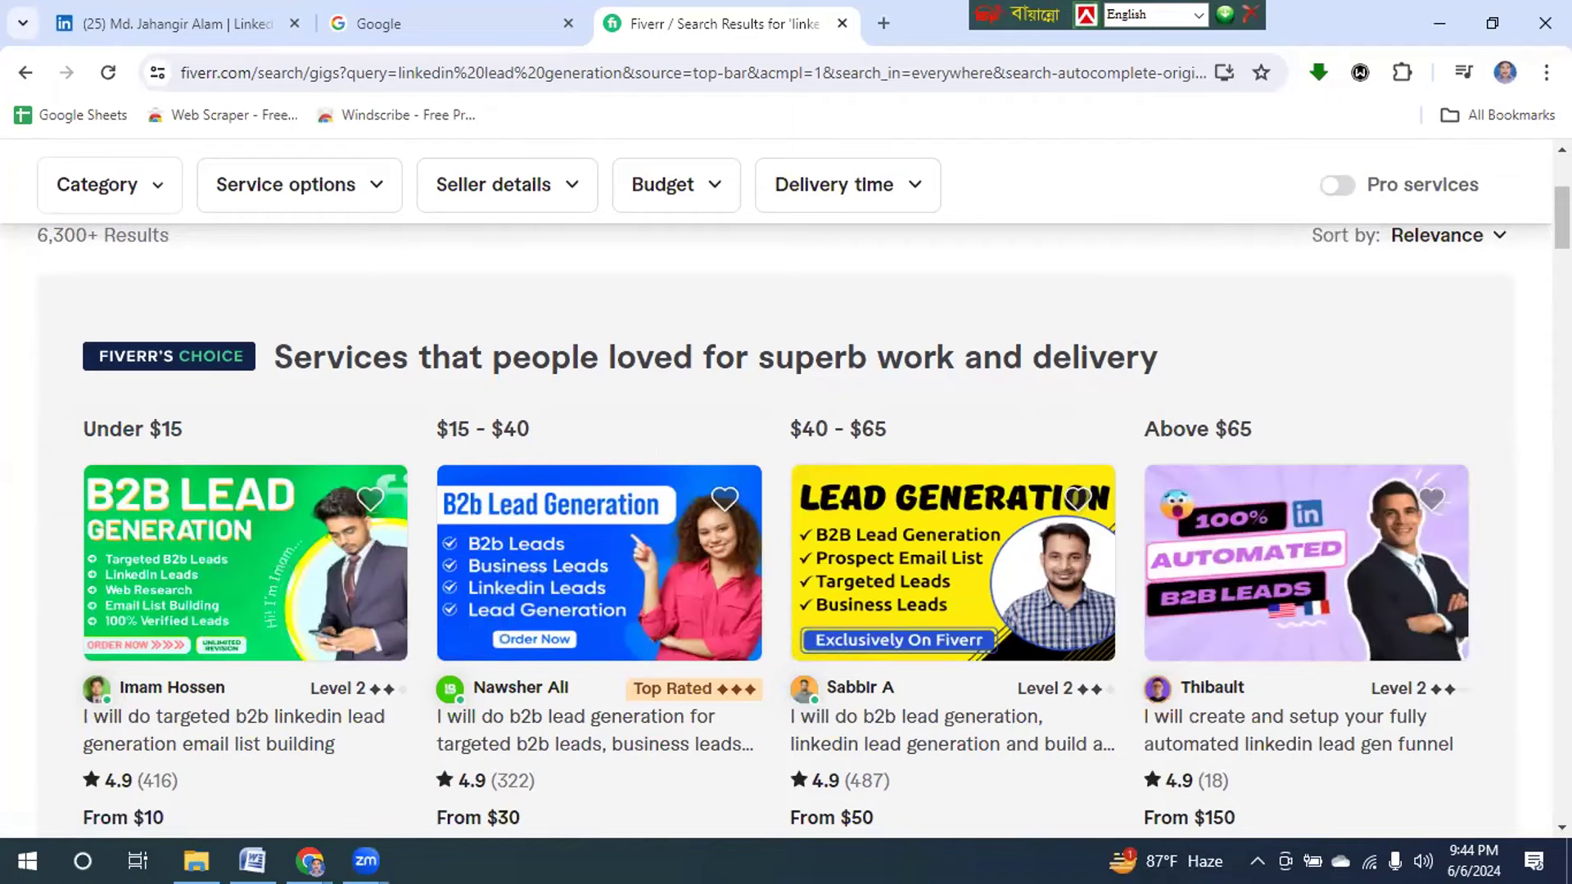
scroll(774, 523, down, 2)
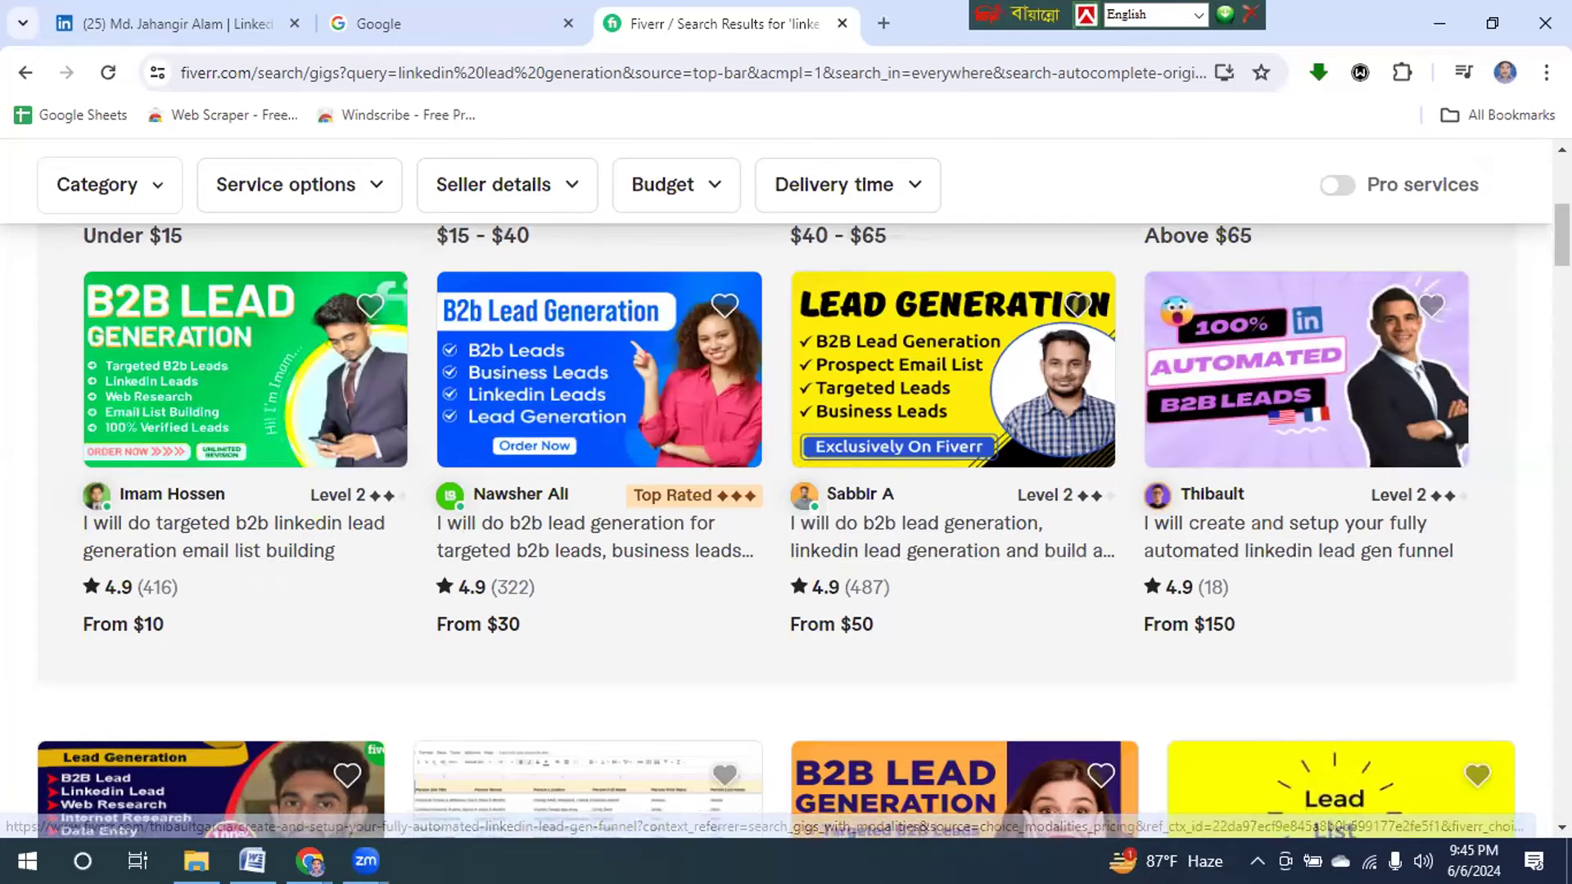
scroll(1531, 351, down, 4)
scroll(786, 491, down, 4)
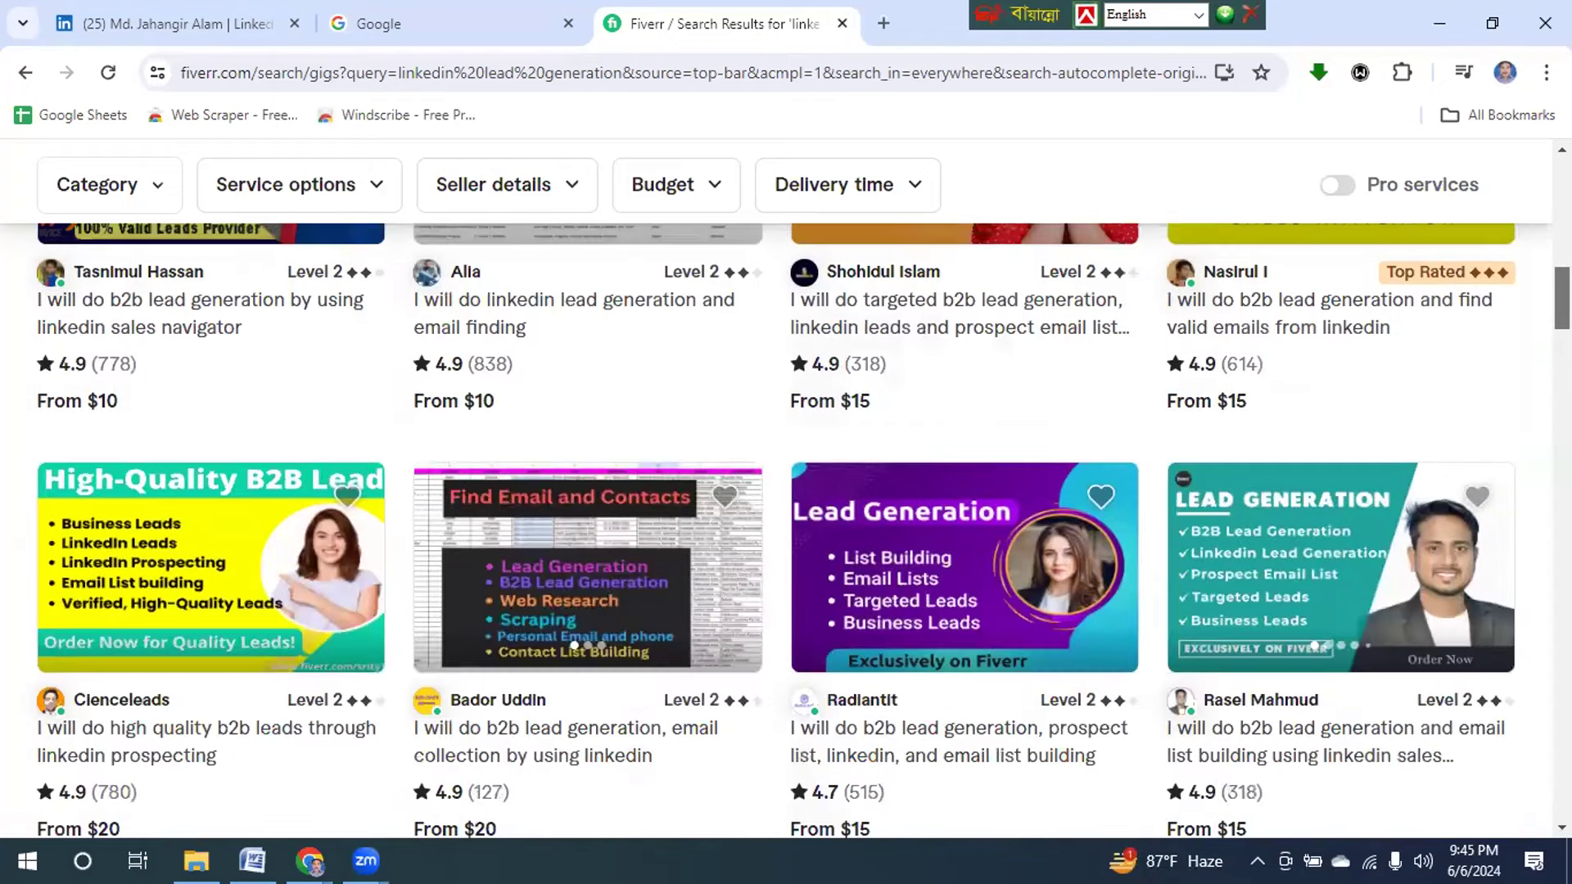
scroll(786, 492, up, 5)
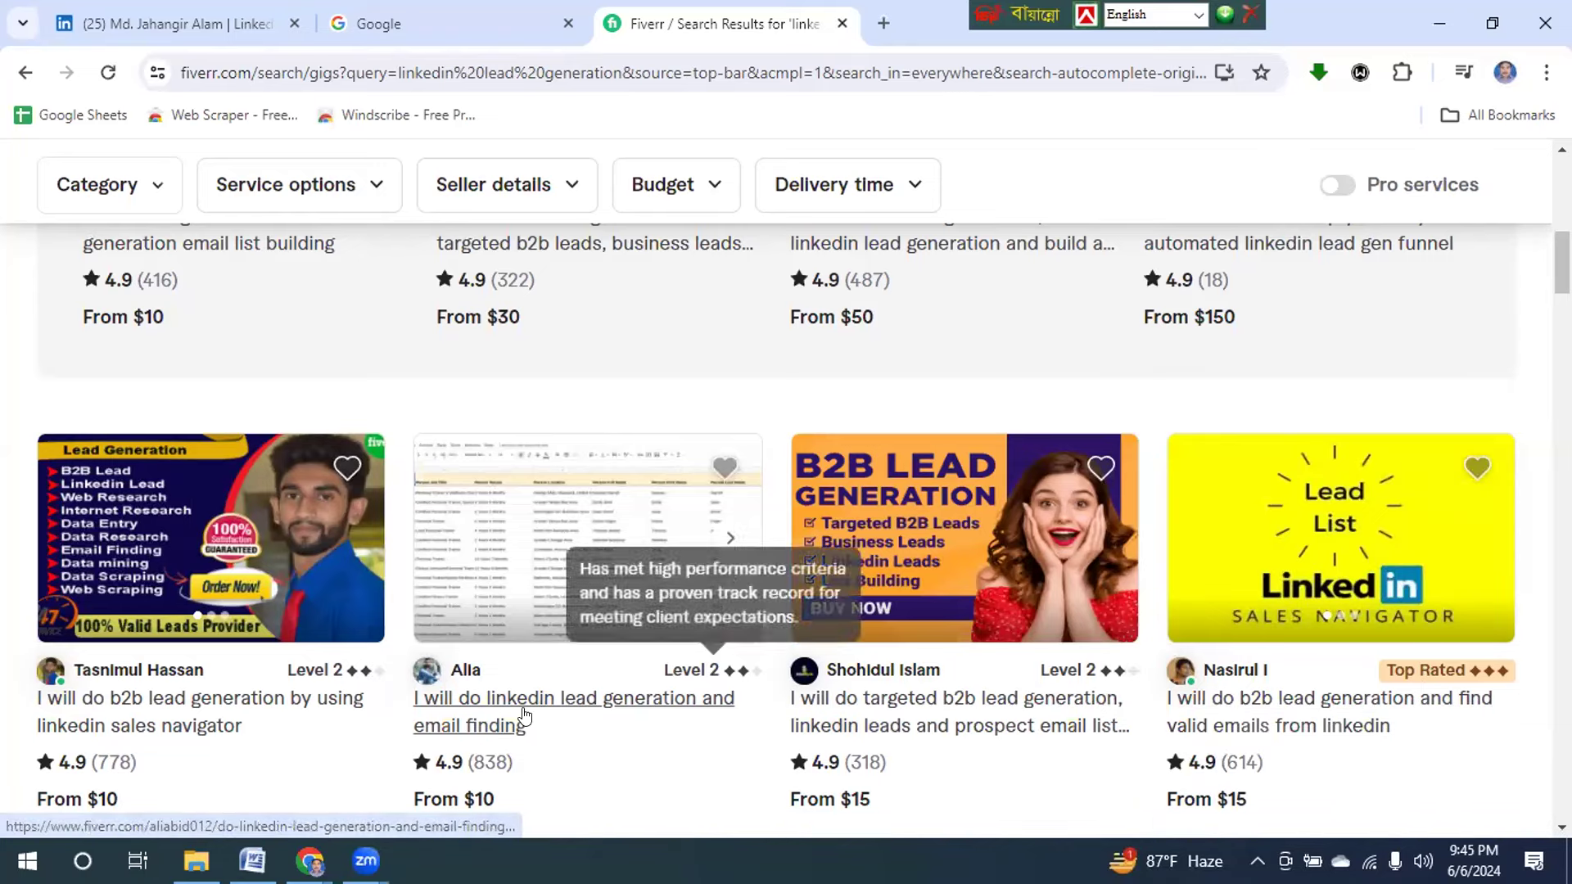
Open the 'linkedin lead generation and email finding' gig, highlighting its title and 10 orders in queue.
click(485, 724)
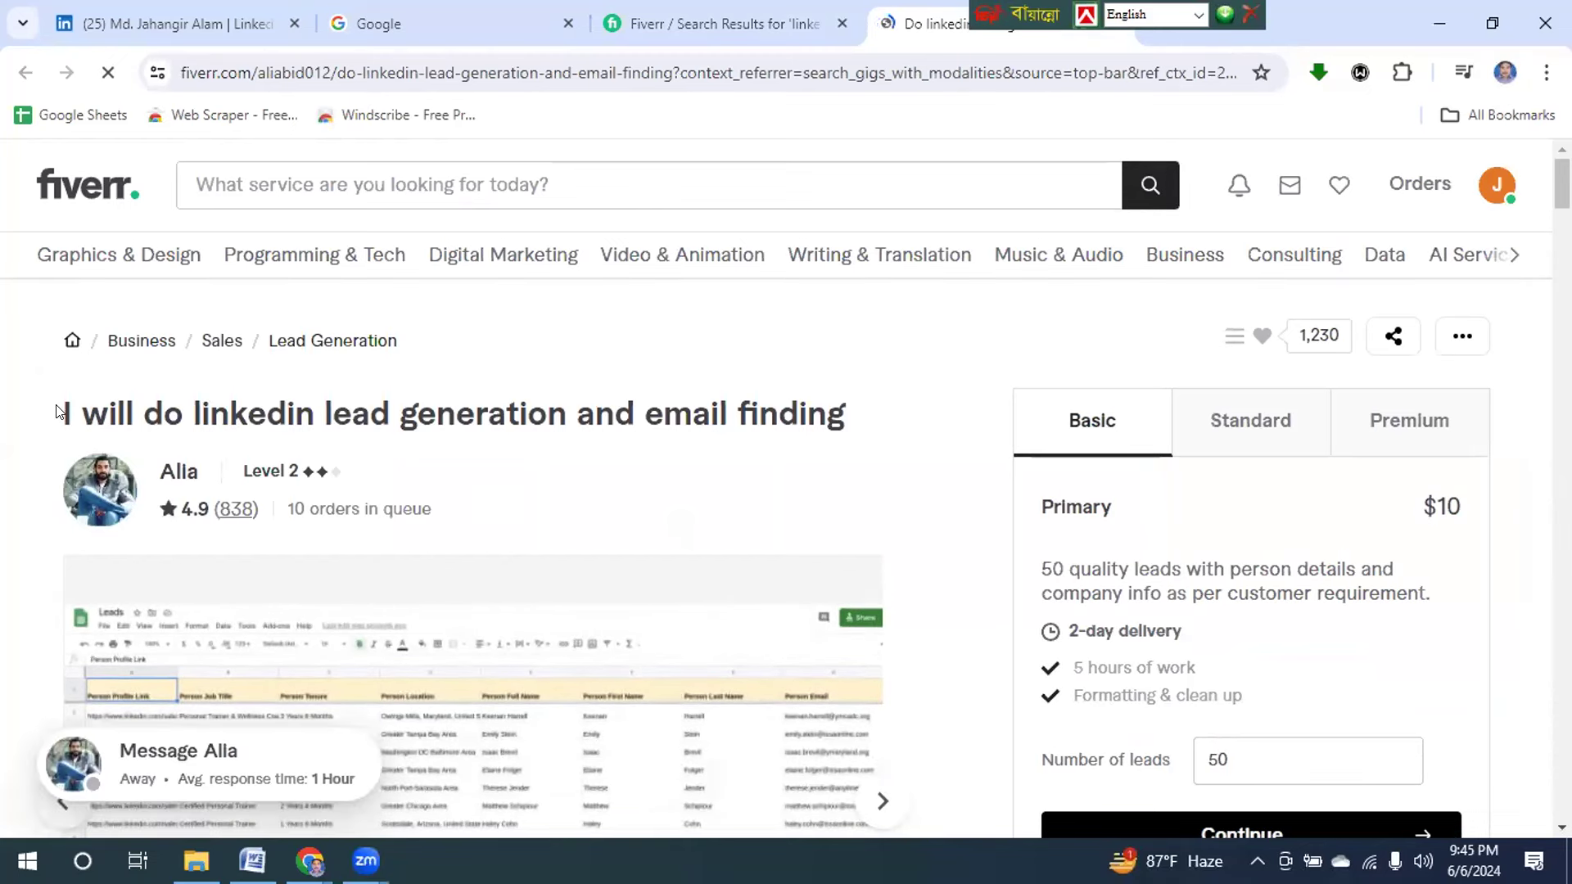
drag(64, 413, 887, 423)
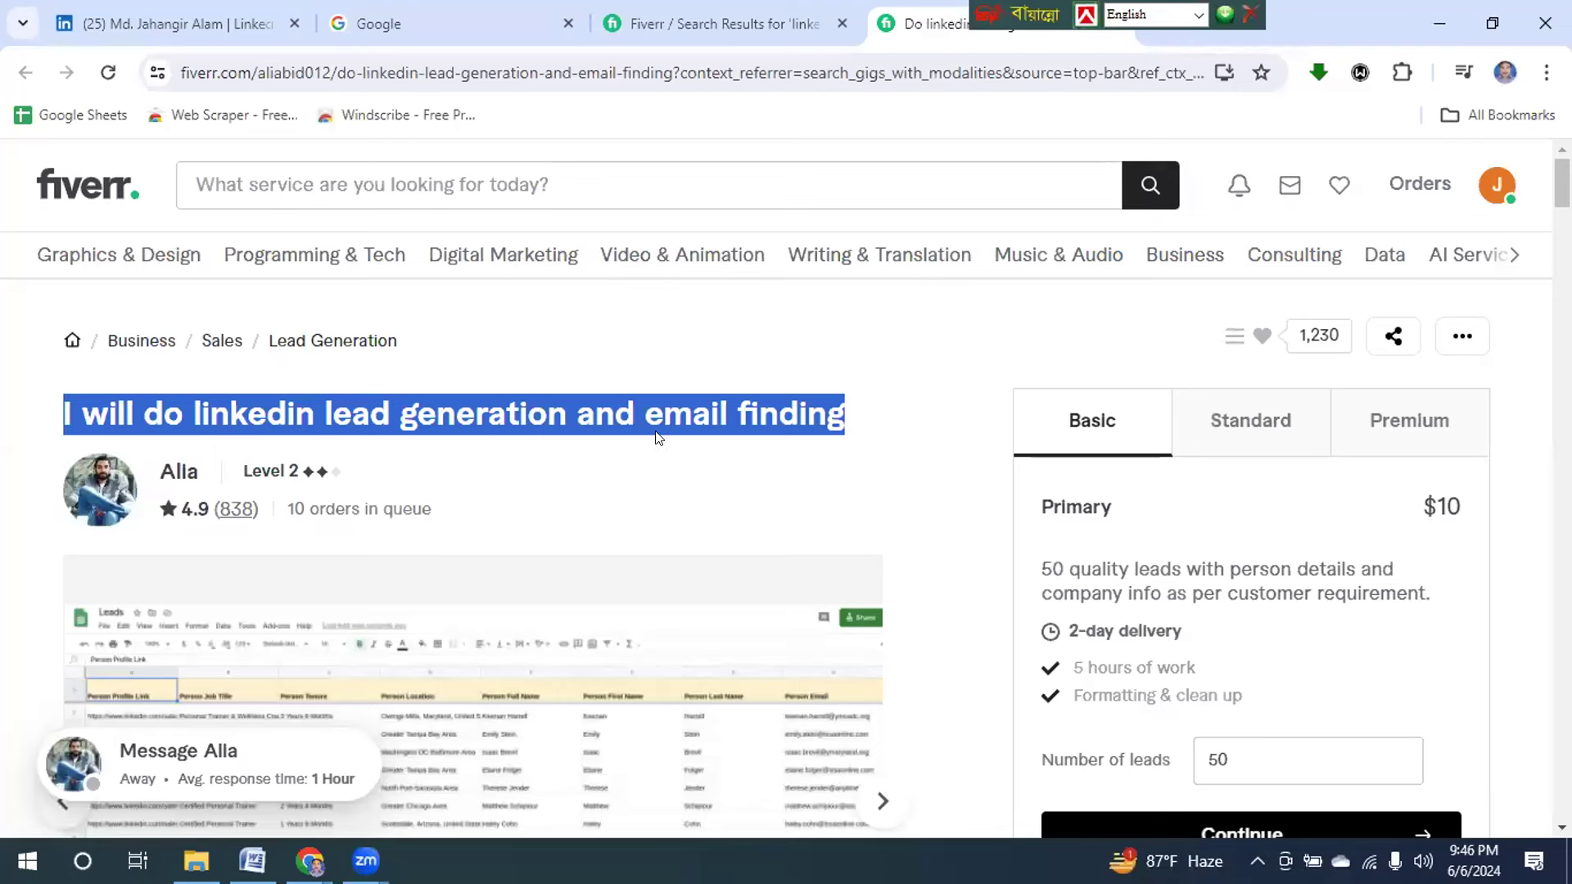
mouse_move(277, 478)
drag(286, 508, 455, 522)
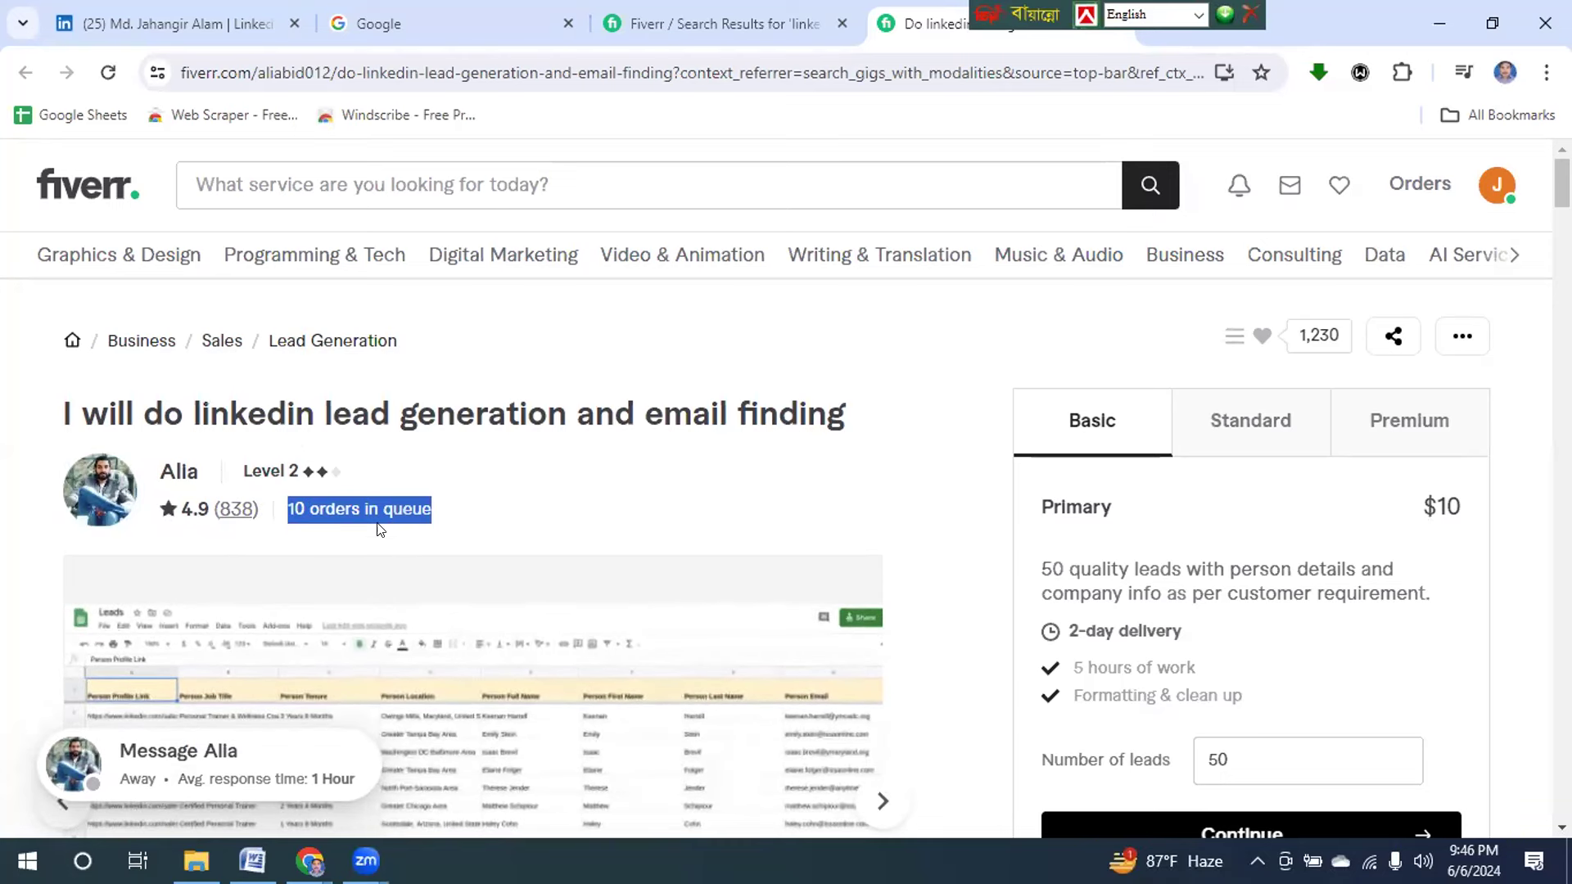
drag(202, 414, 679, 399)
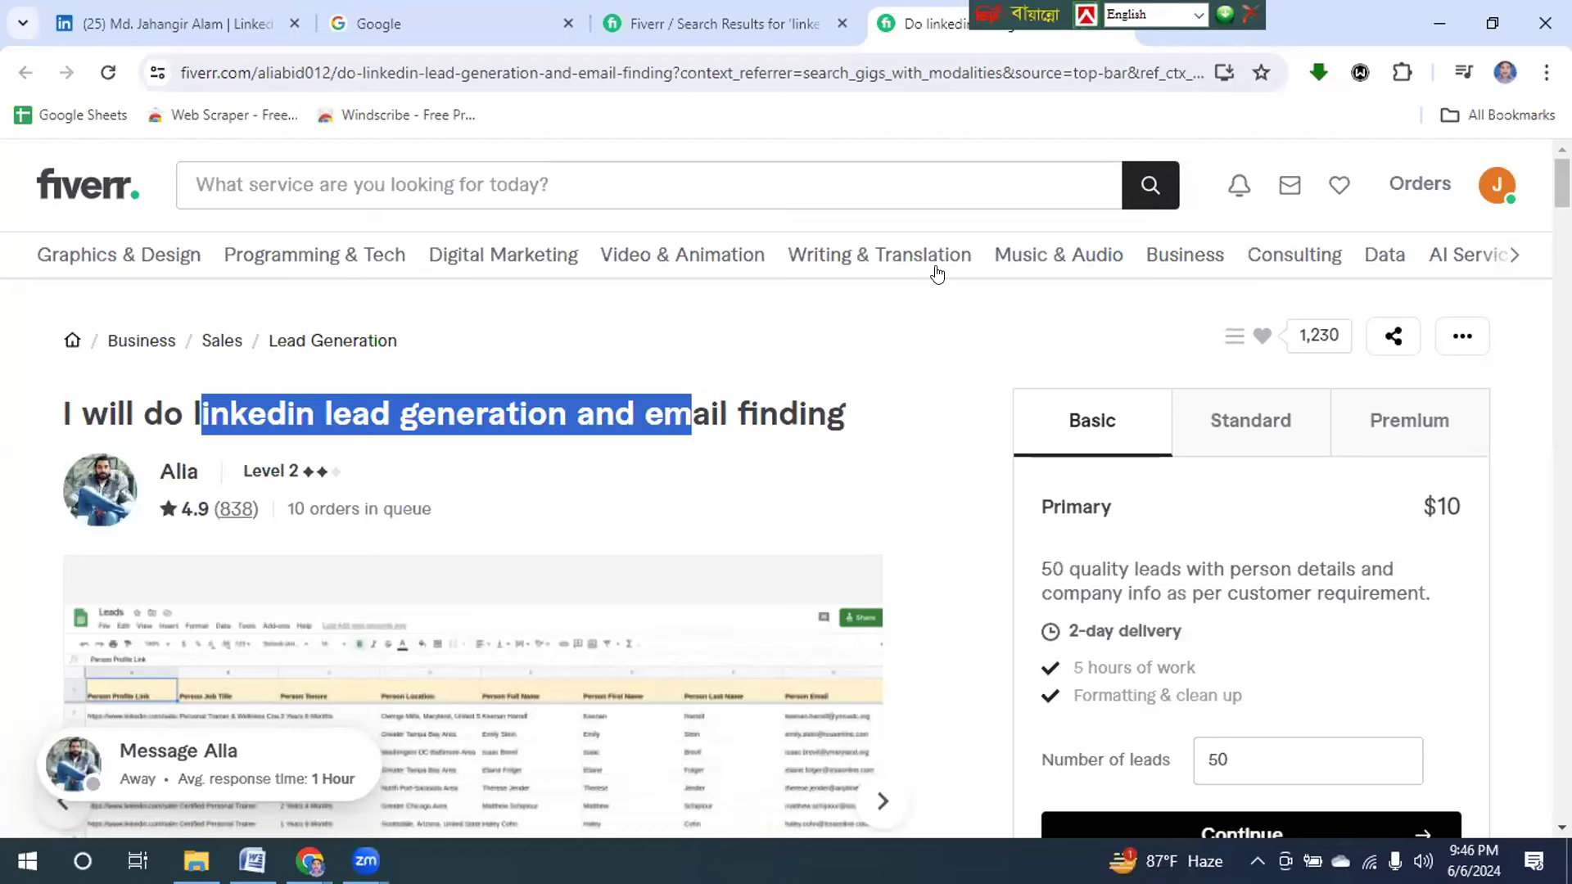
scroll(785, 491, down, 8)
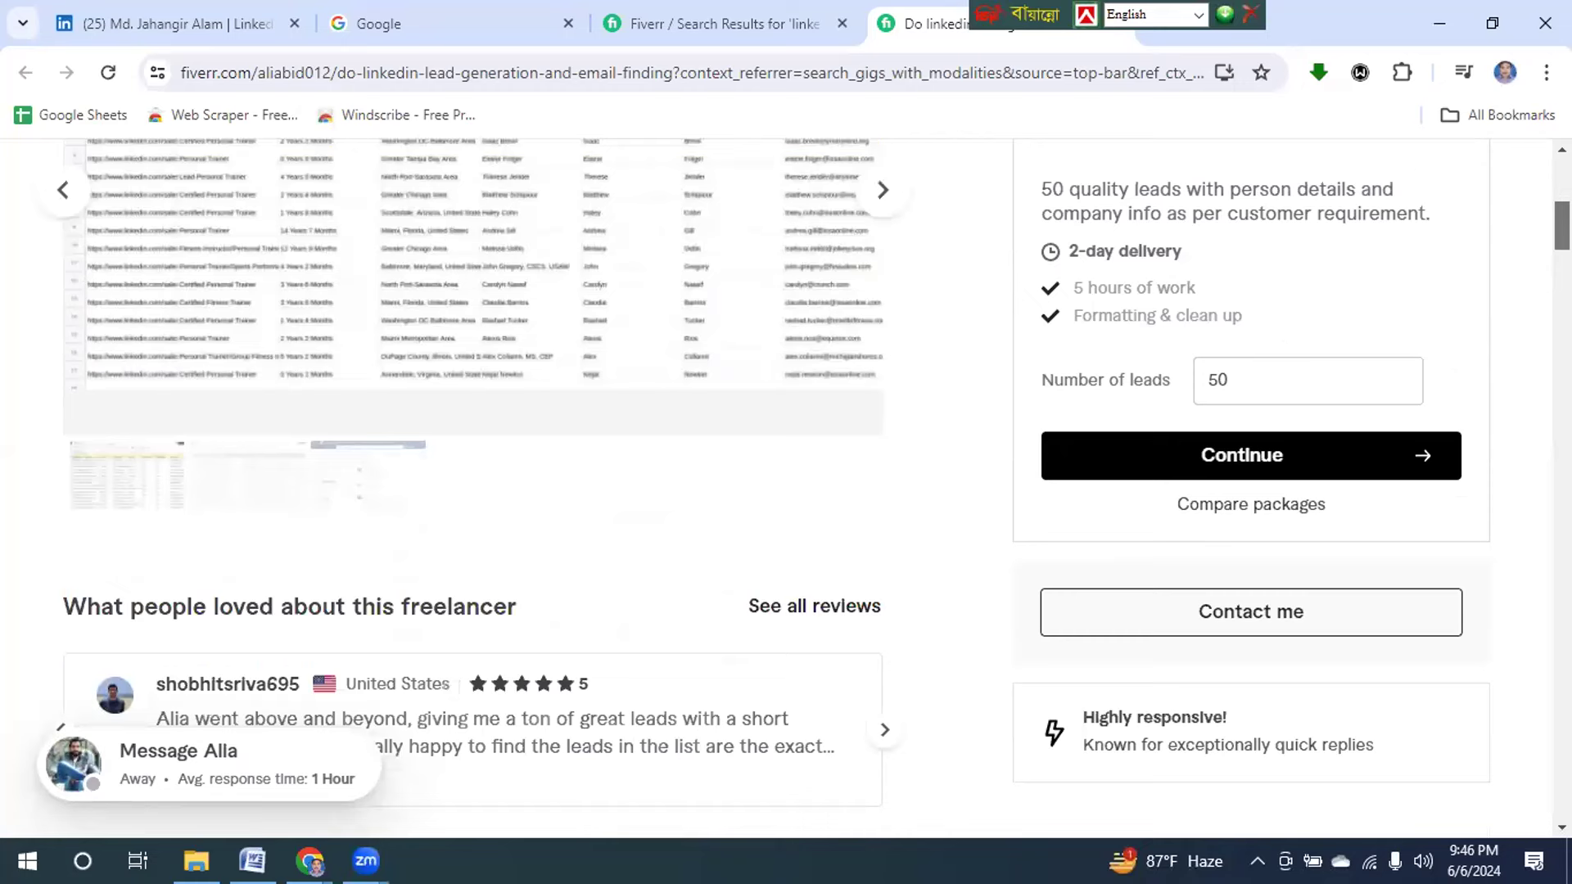
scroll(785, 491, up, 3)
scroll(475, 491, up, 2)
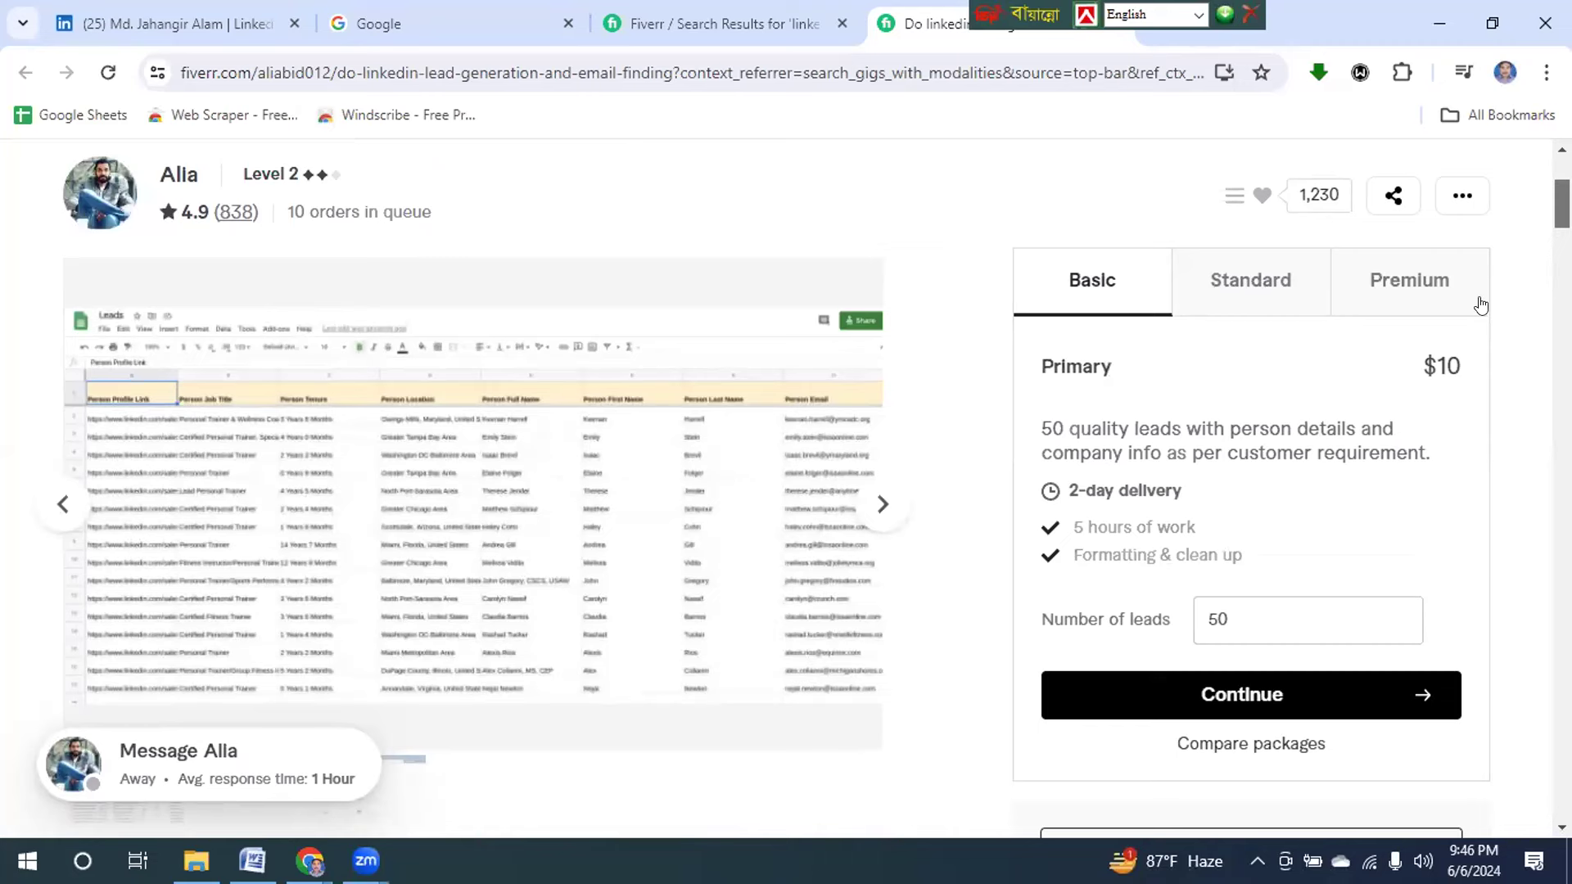
Review the Basic package, highlighting its description, delivery time and $10 price.
click(1208, 273)
click(1411, 281)
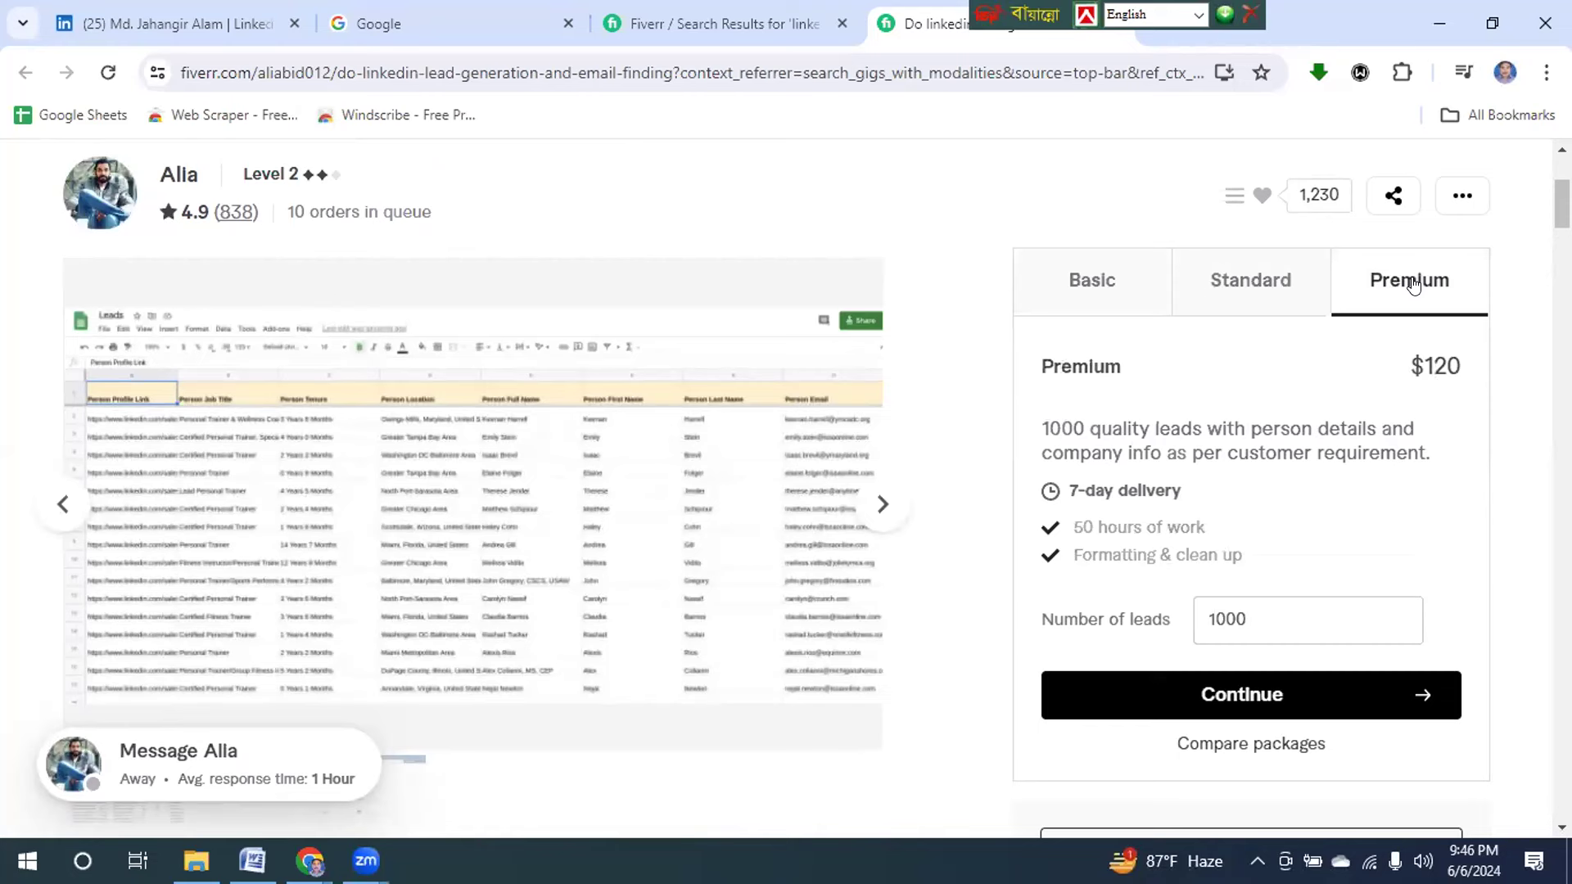
click(1066, 287)
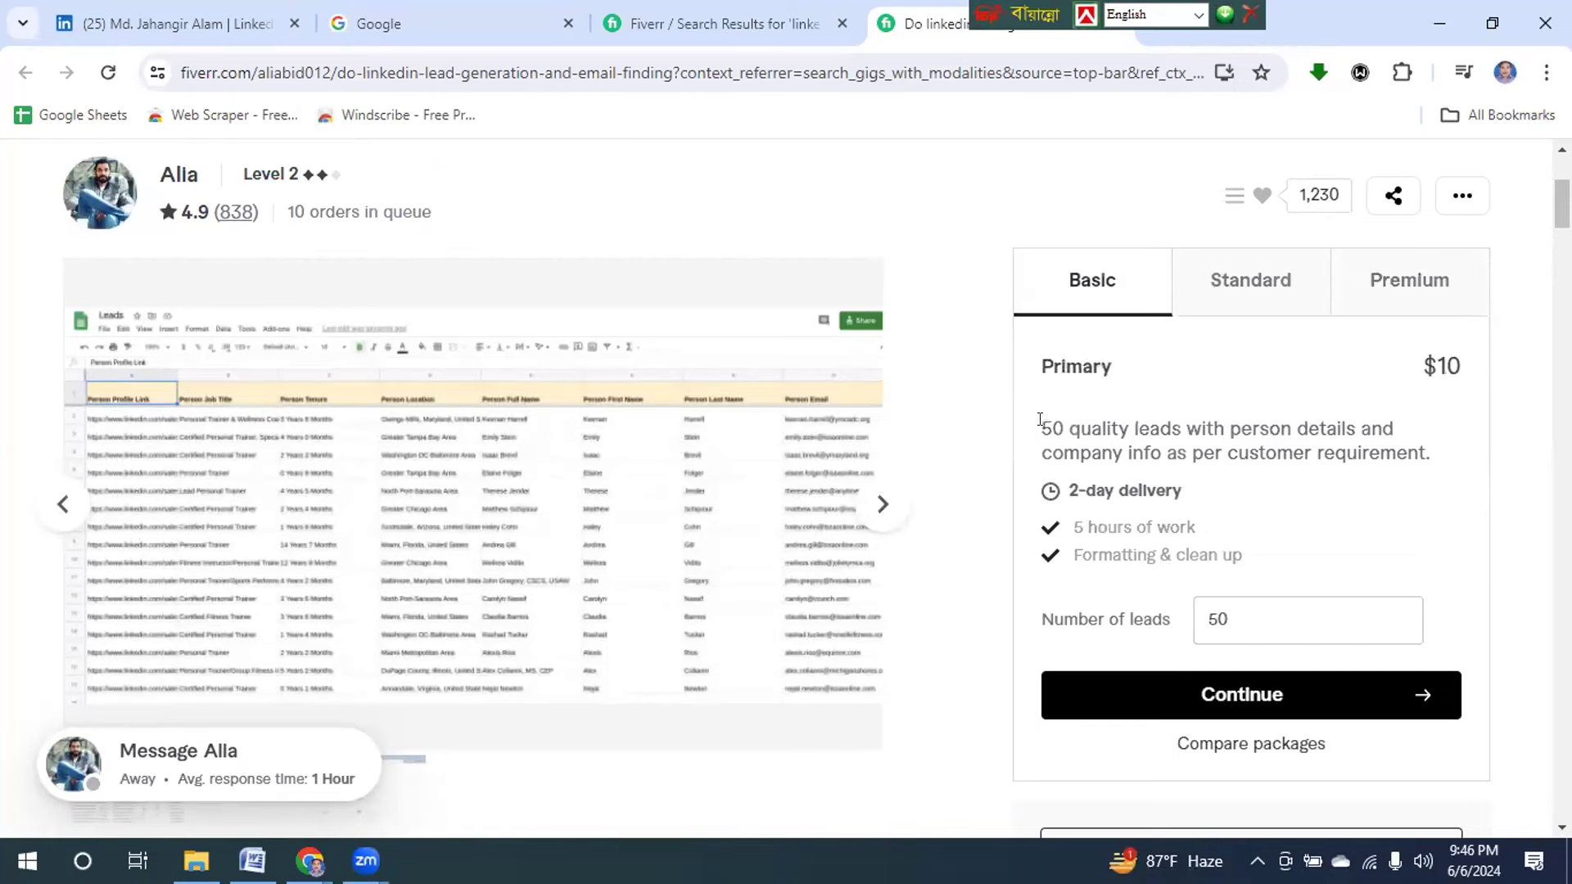
drag(1041, 419, 1465, 465)
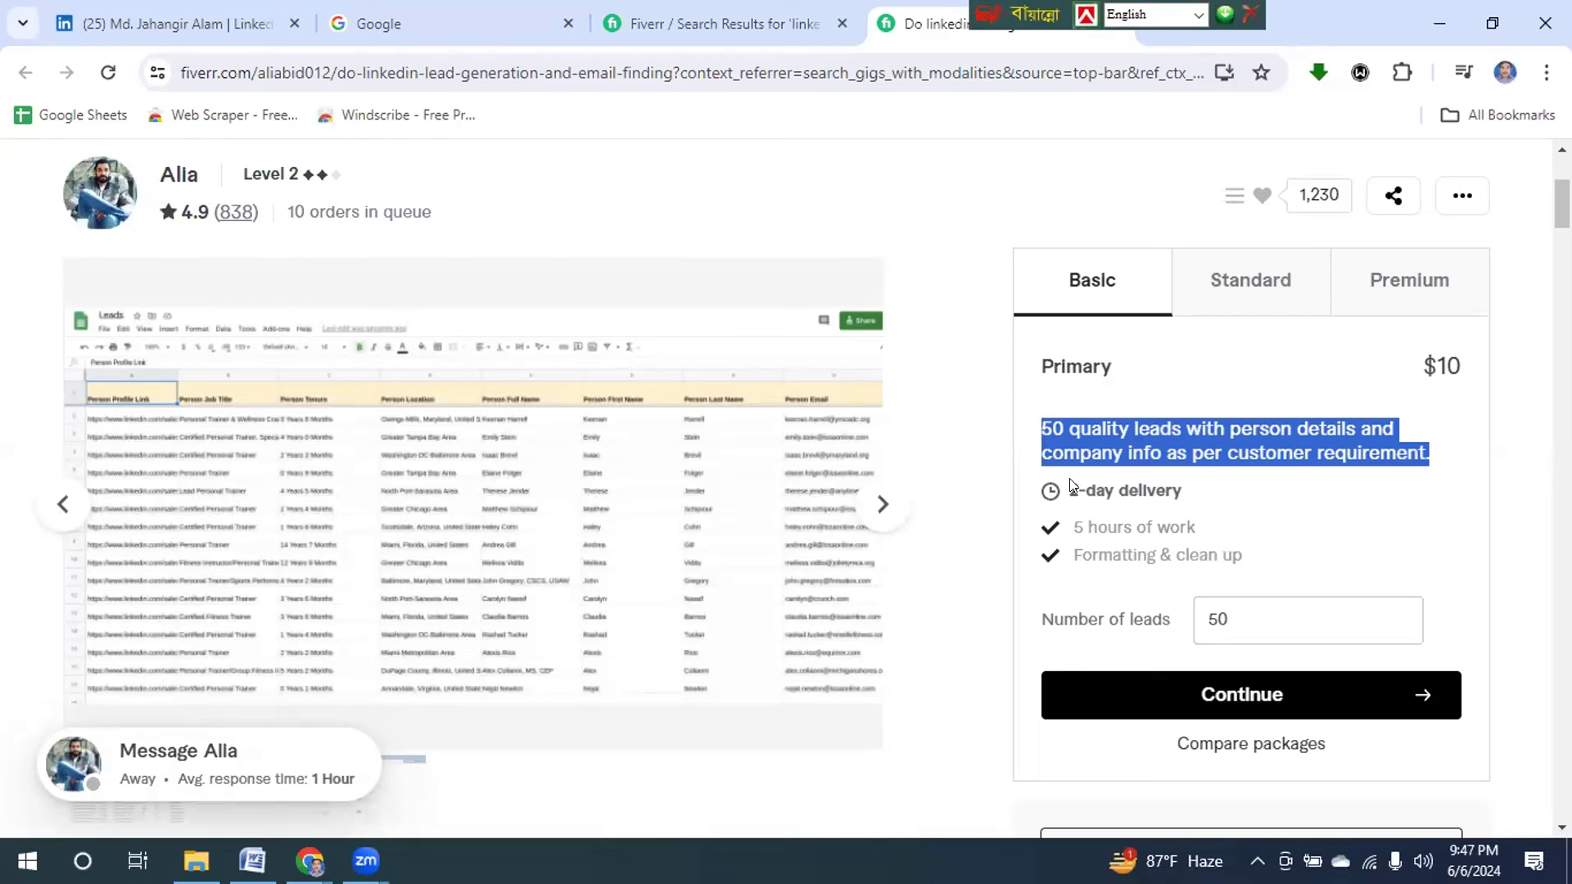
drag(1061, 486, 1242, 491)
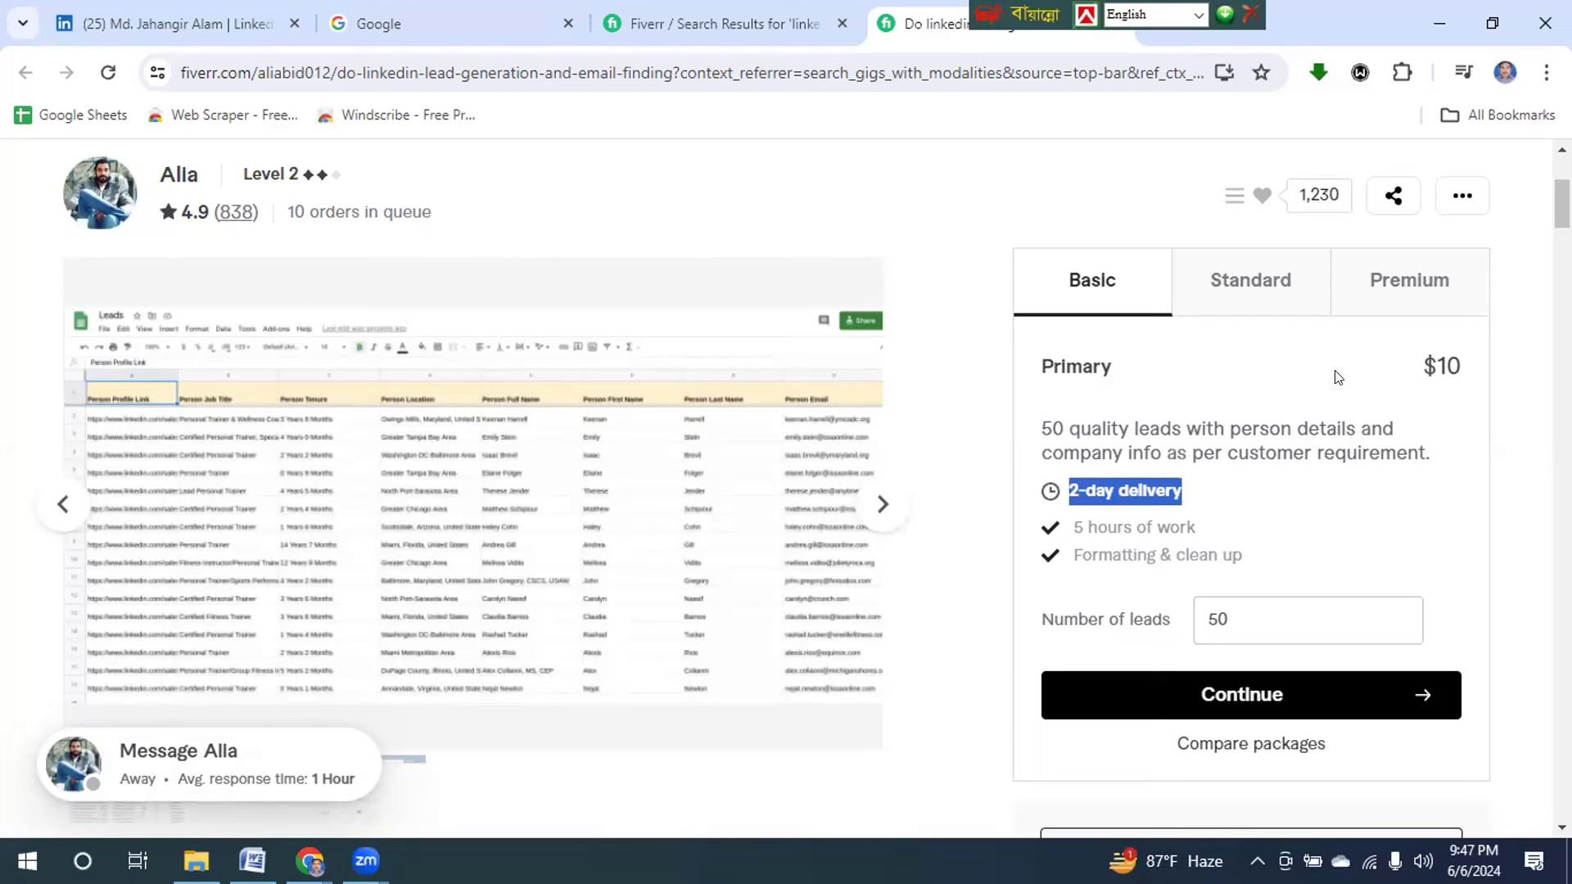
drag(1416, 362, 1473, 367)
Compare the $60 Standard and $120 Premium packages, highlighting their descriptions and prices.
click(1224, 293)
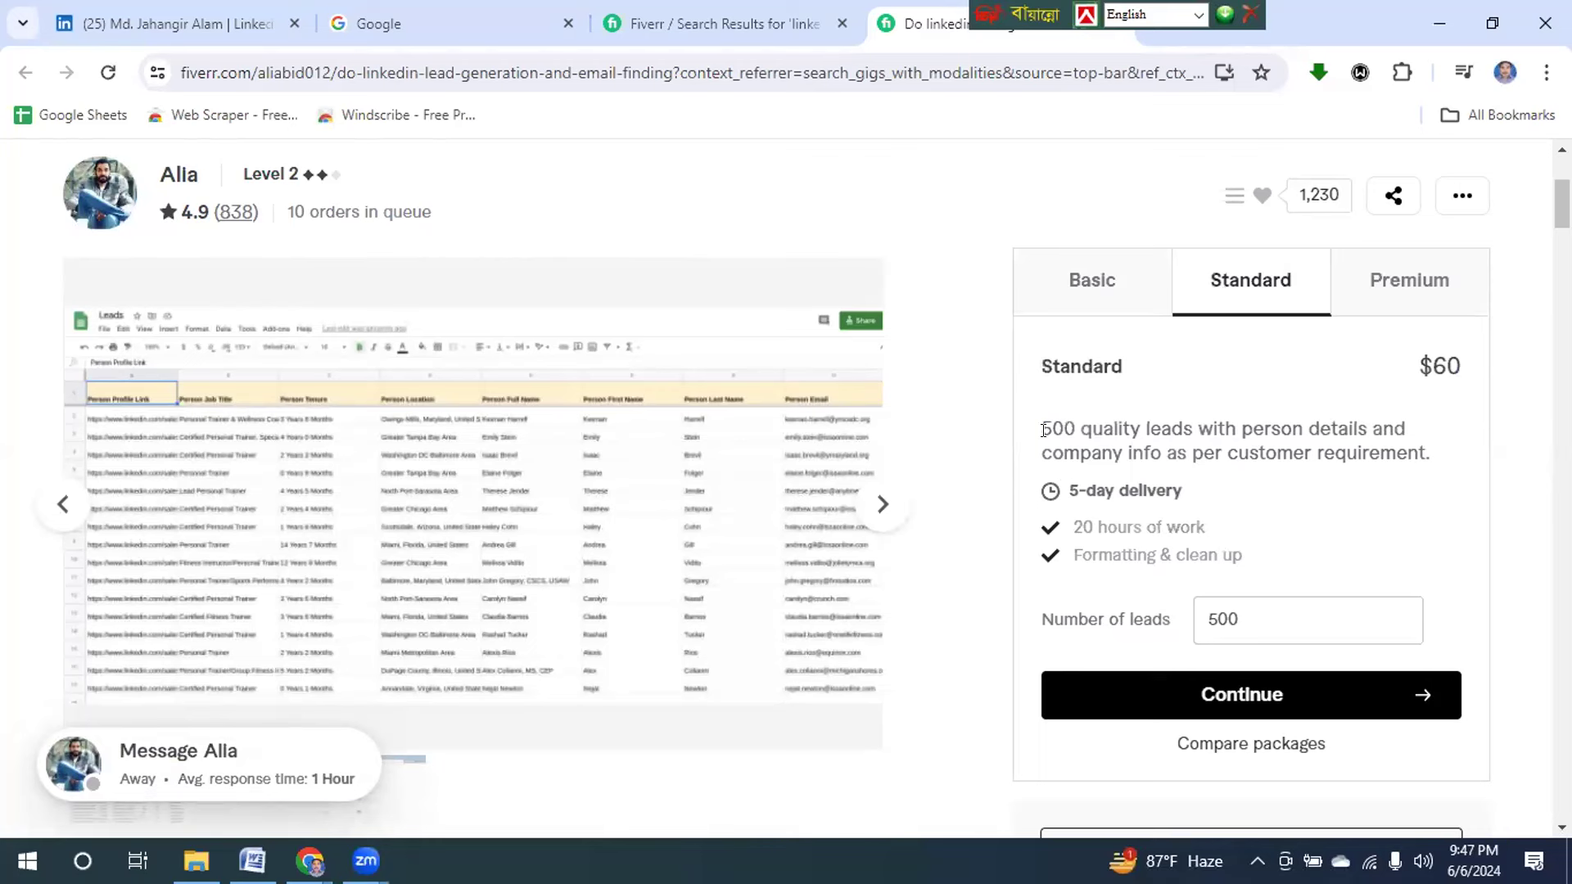
drag(1041, 420, 1443, 468)
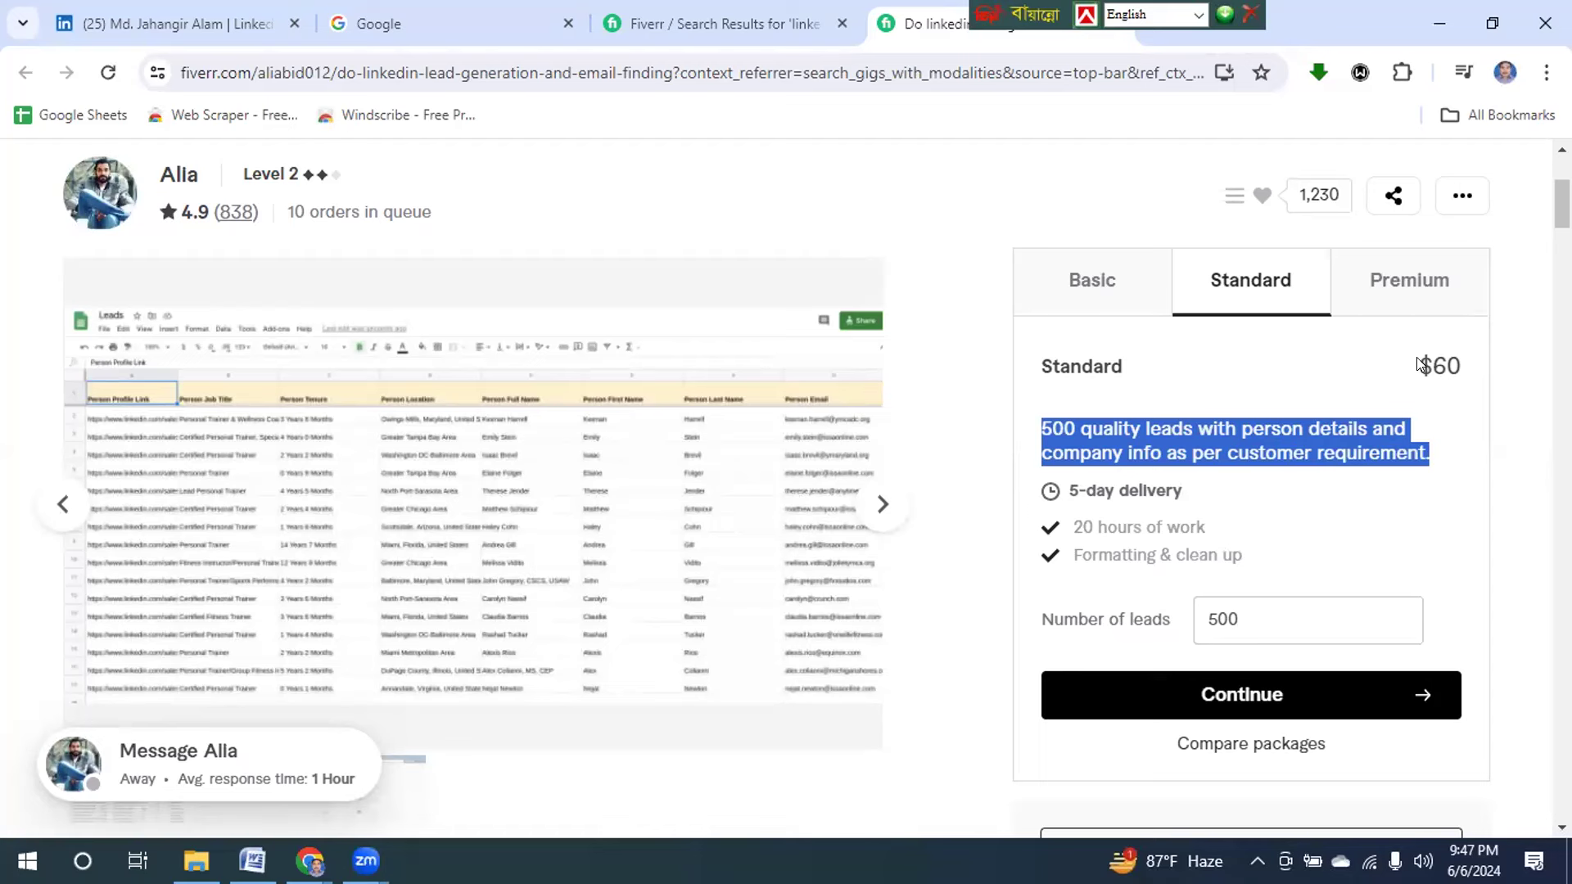
drag(1418, 358, 1467, 363)
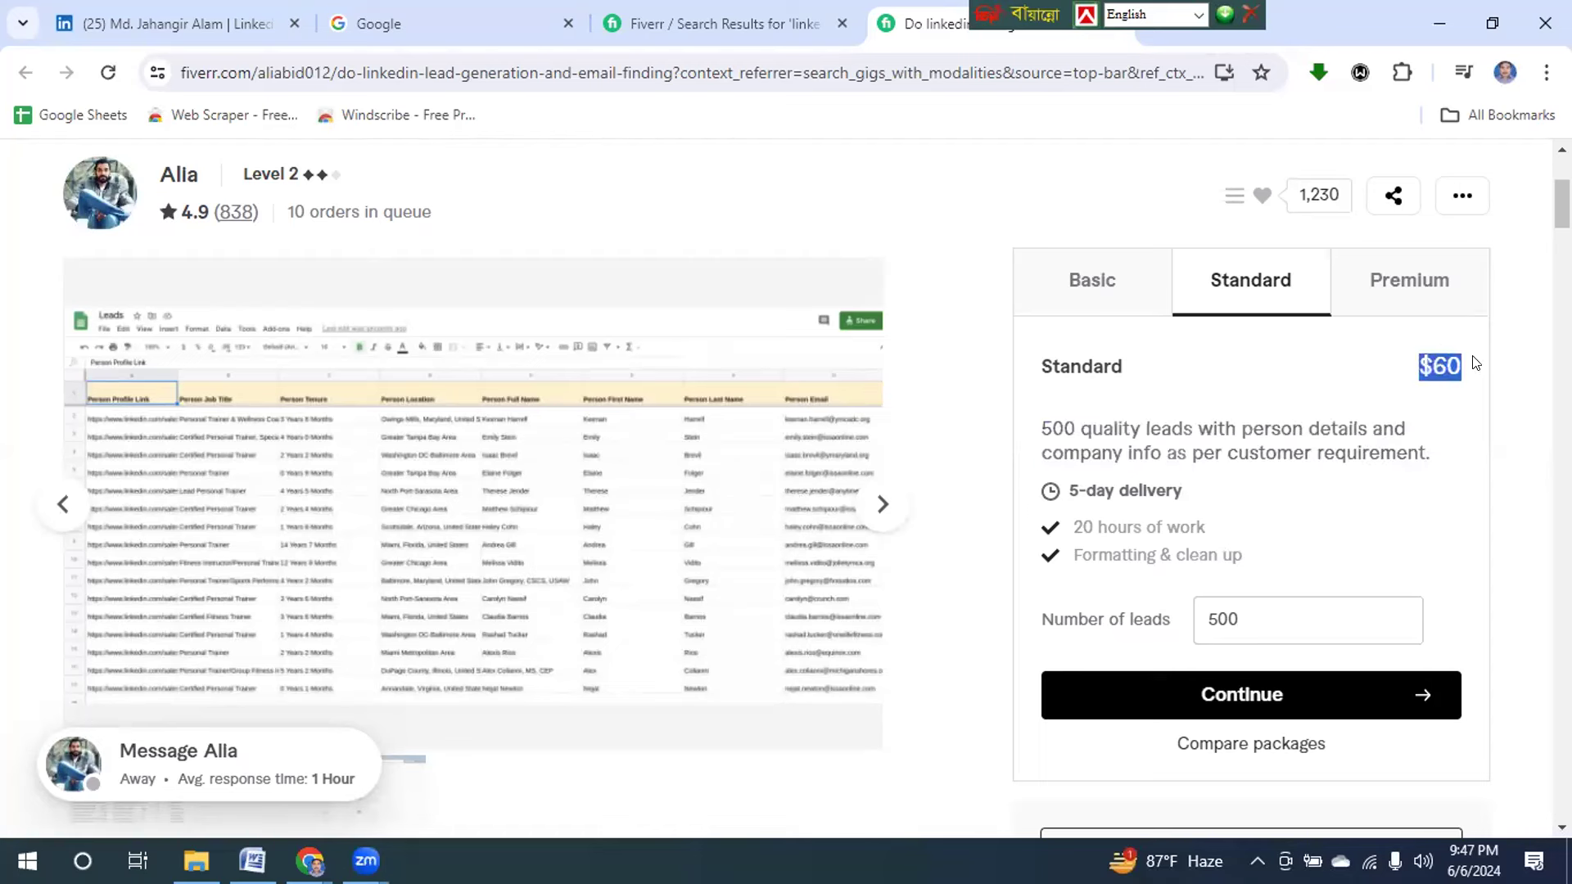
click(1425, 279)
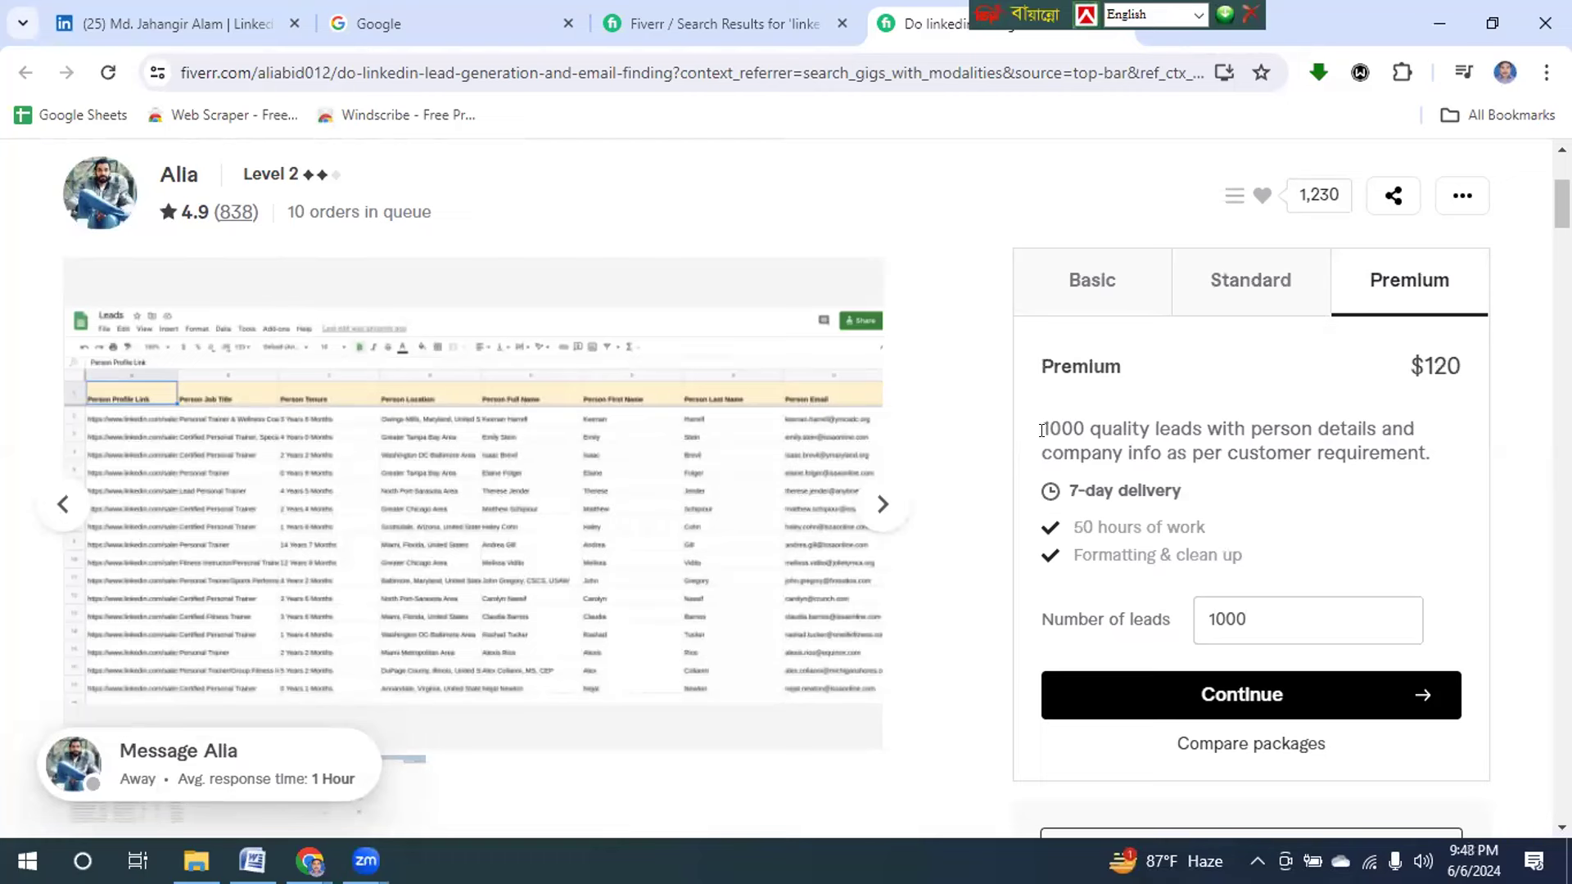
drag(1105, 416, 1439, 473)
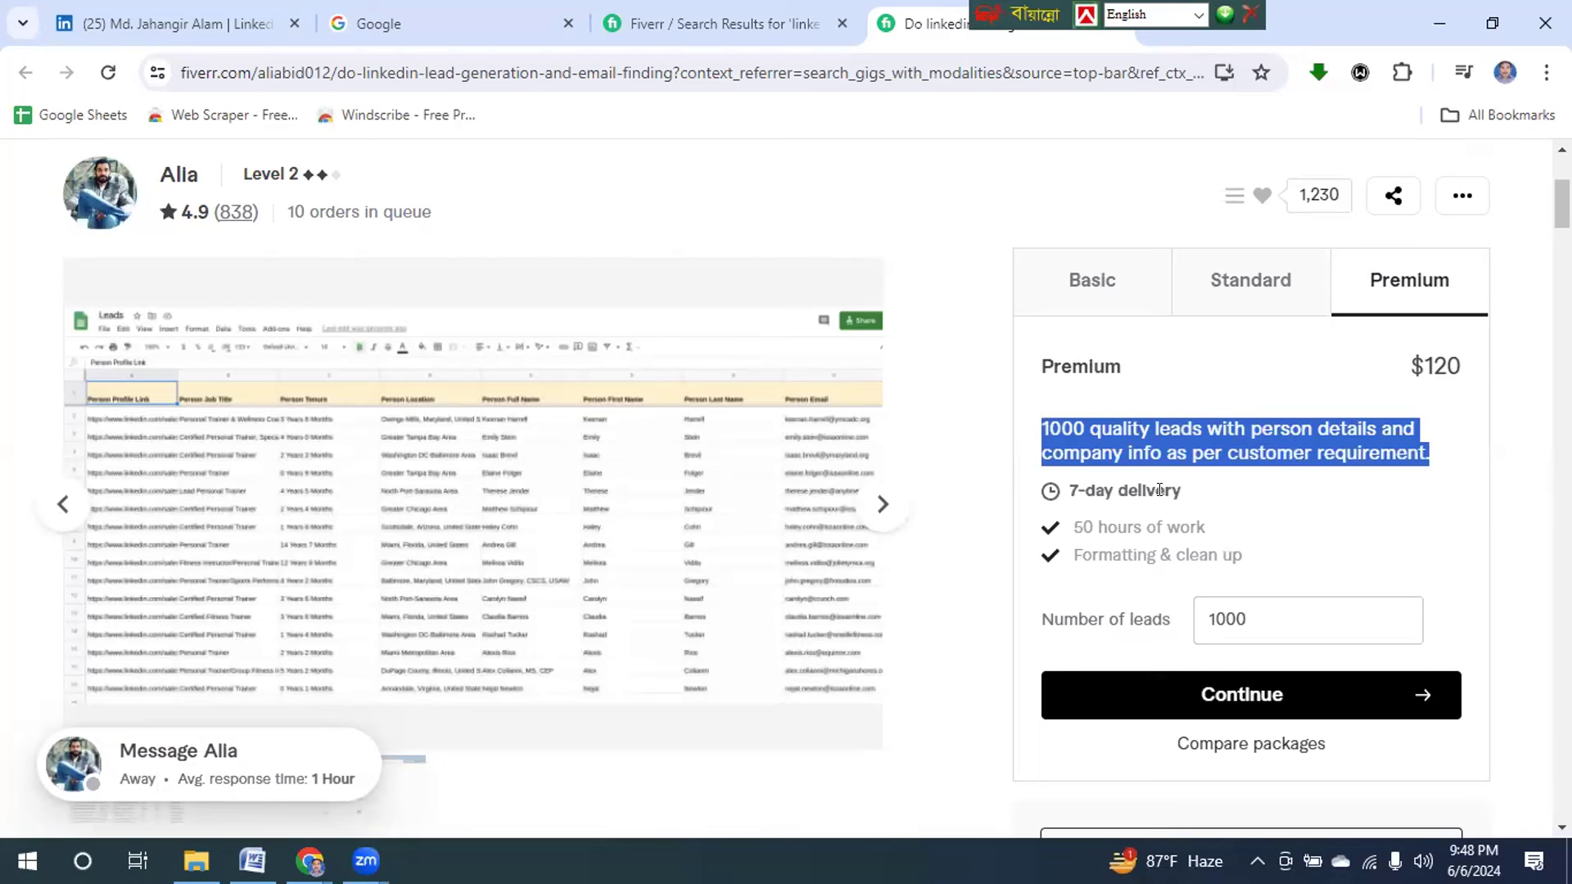
drag(1409, 360, 1486, 368)
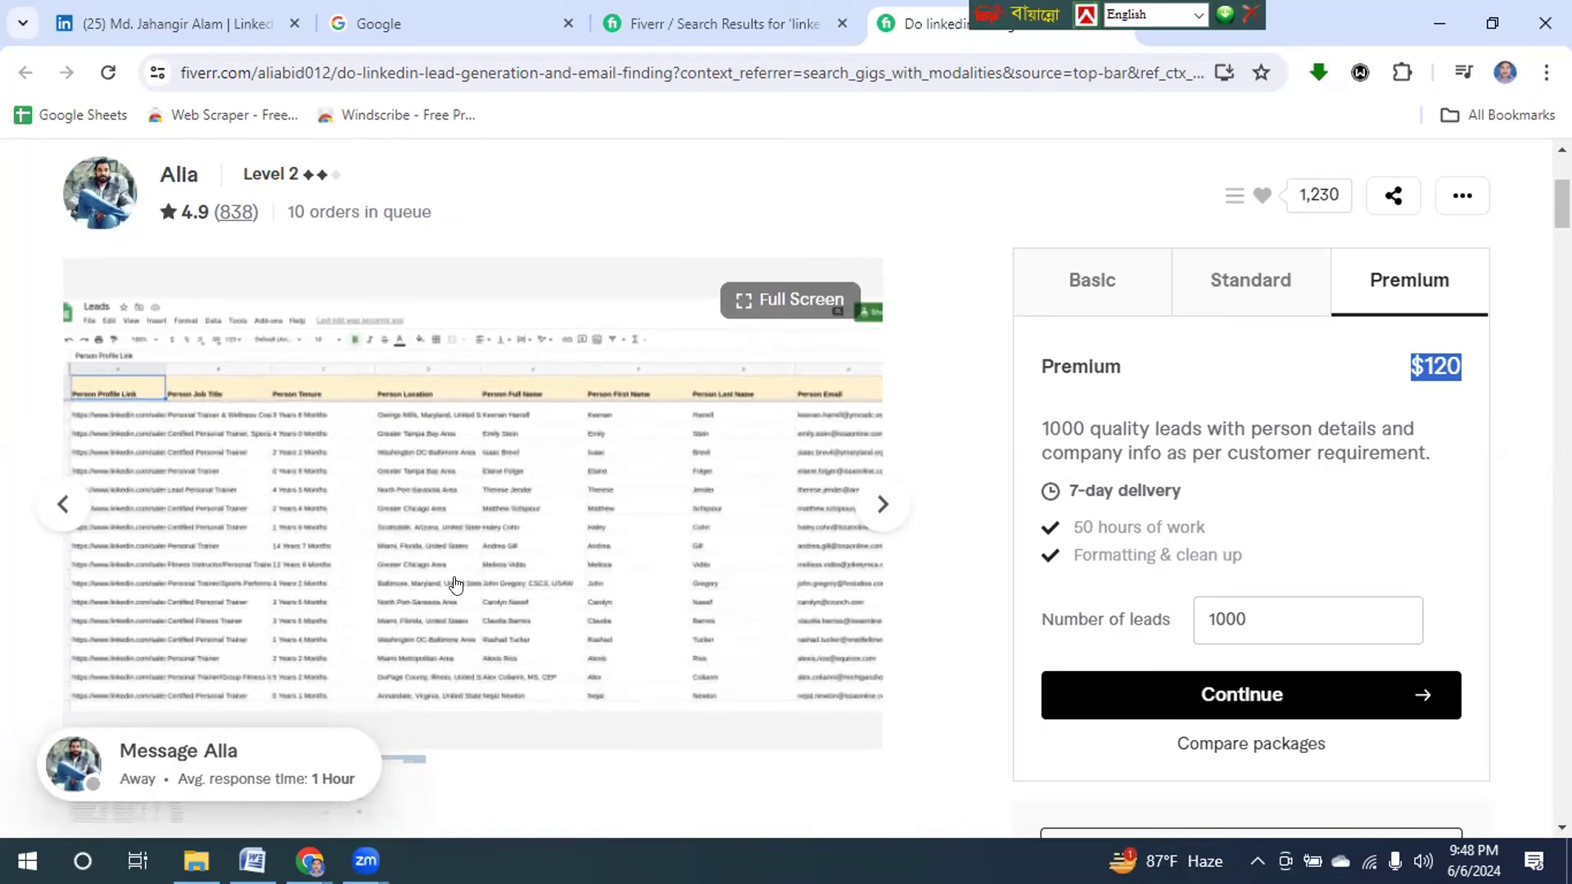
Enlarge the gig's sample Leads spreadsheet image to full screen.
click(506, 512)
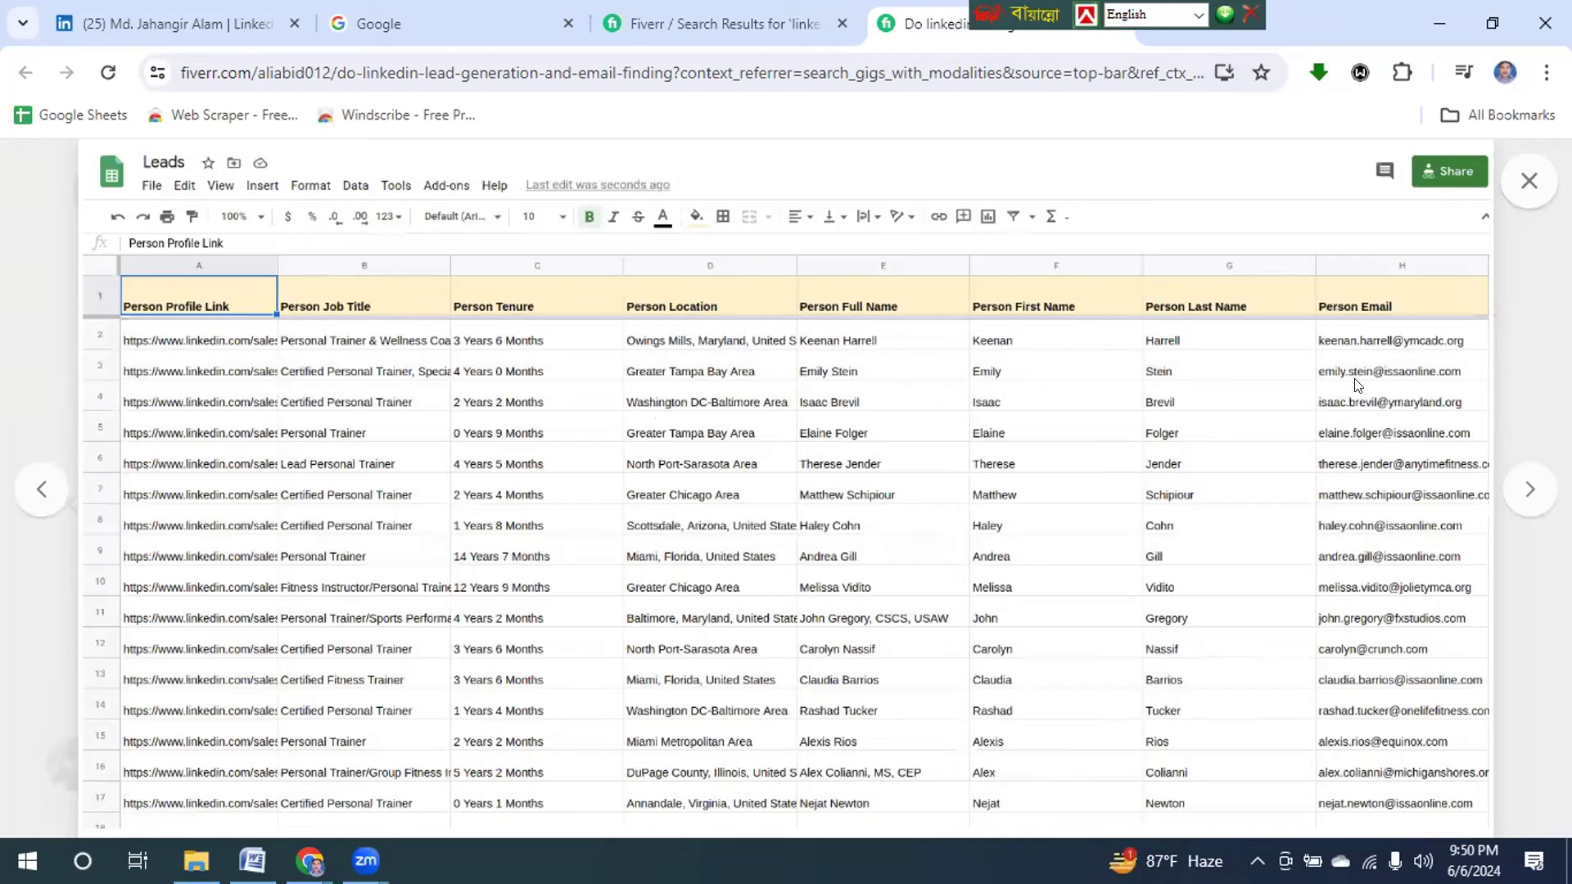
Close the full-screen sample Leads image to return to the gig page.
click(1530, 182)
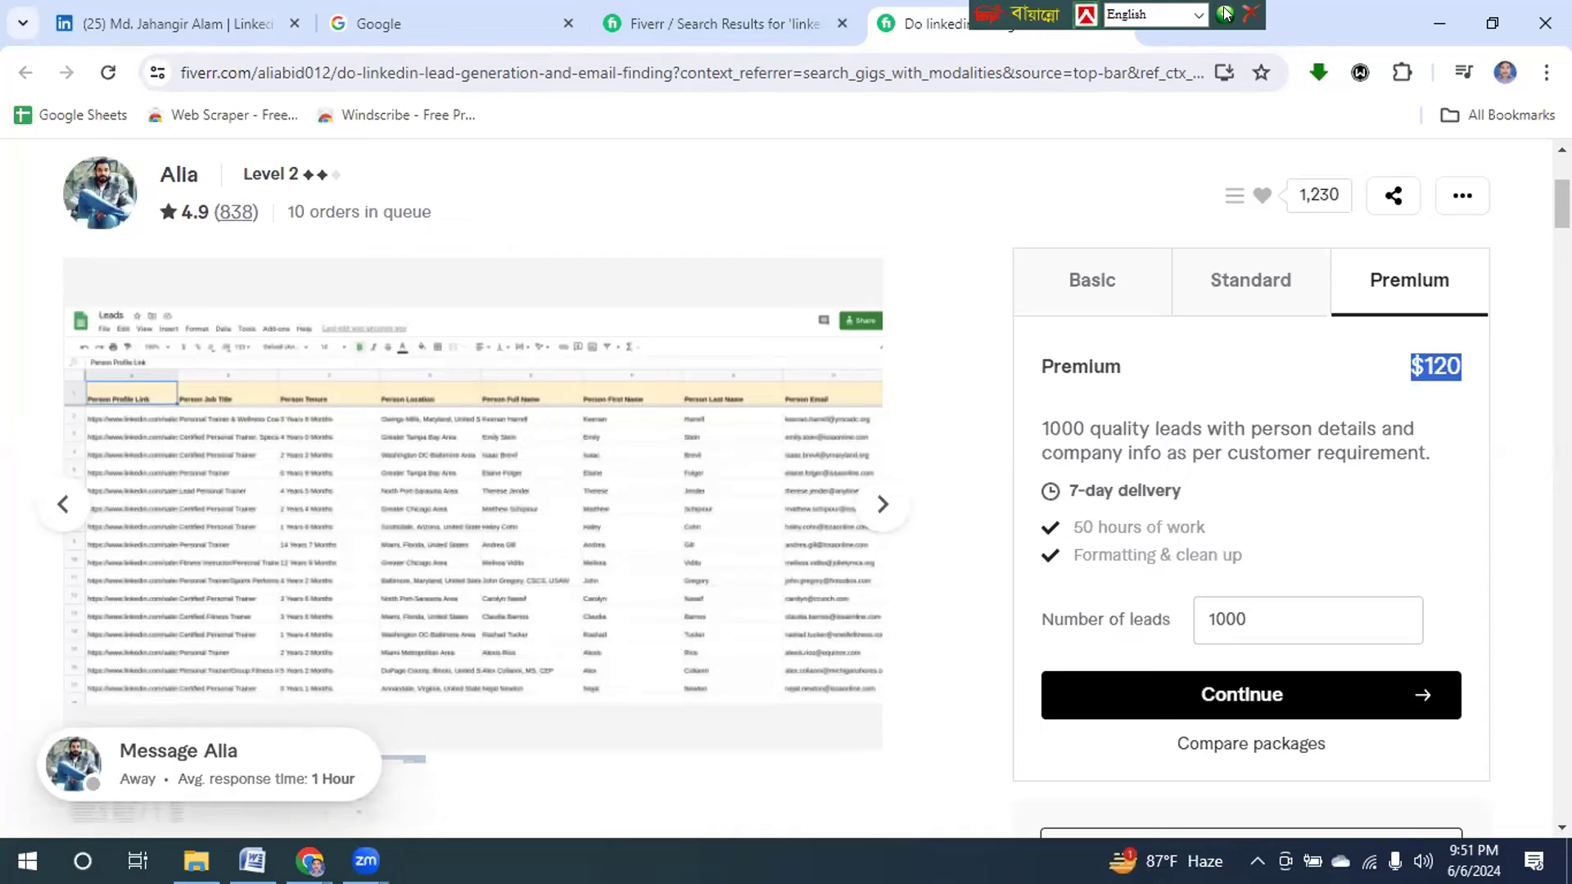
click(1258, 14)
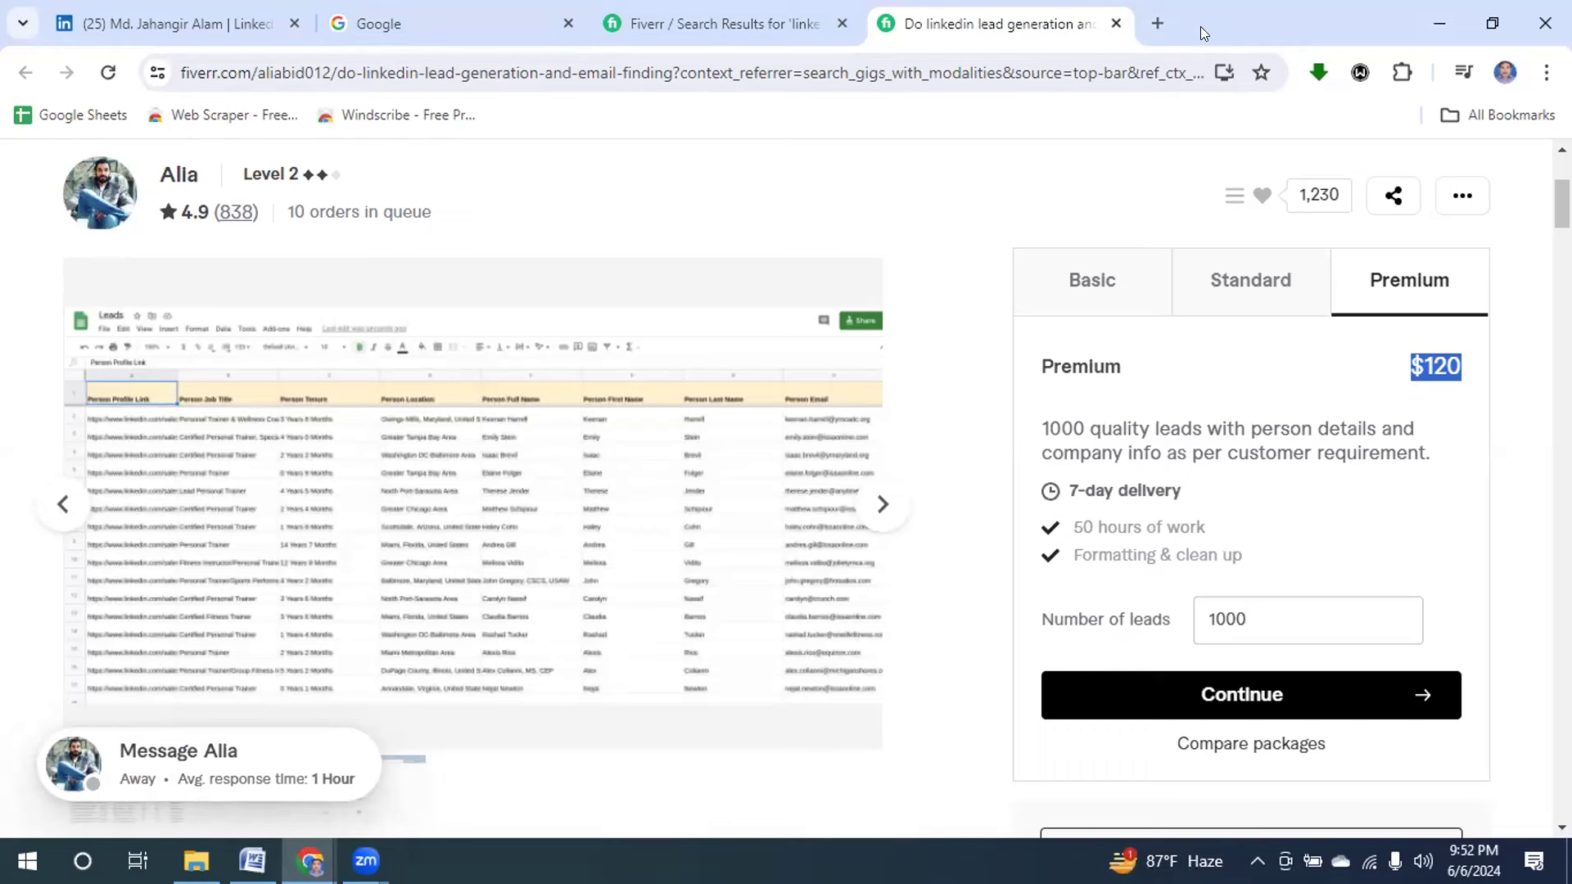
Close both Fiverr tabs and the Google tab, then load Google Sheets home in a new tab.
click(1154, 24)
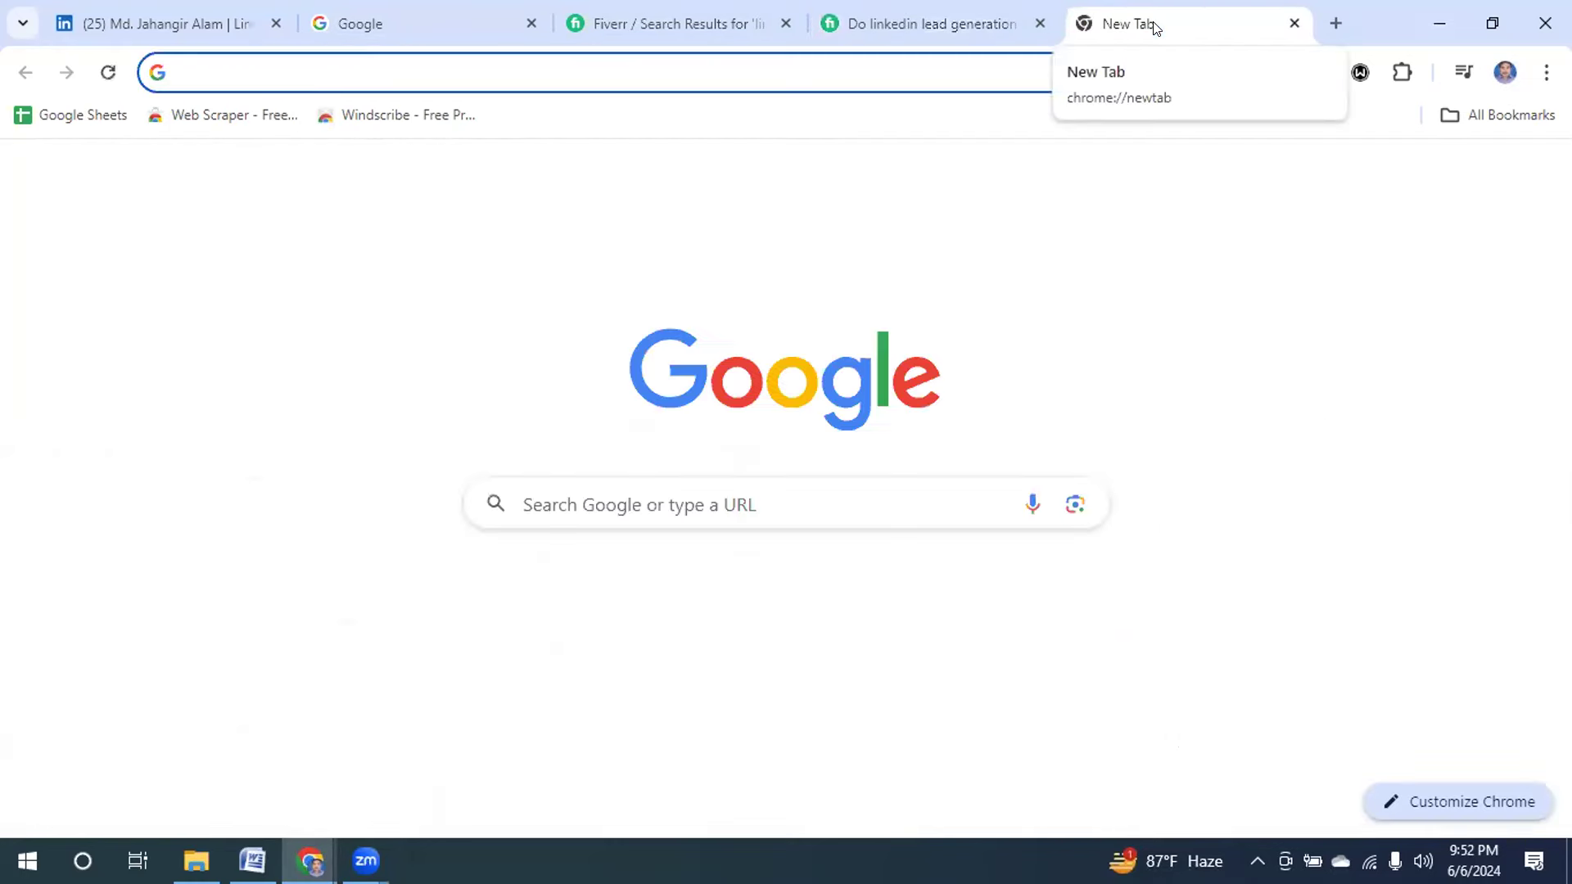
click(1039, 23)
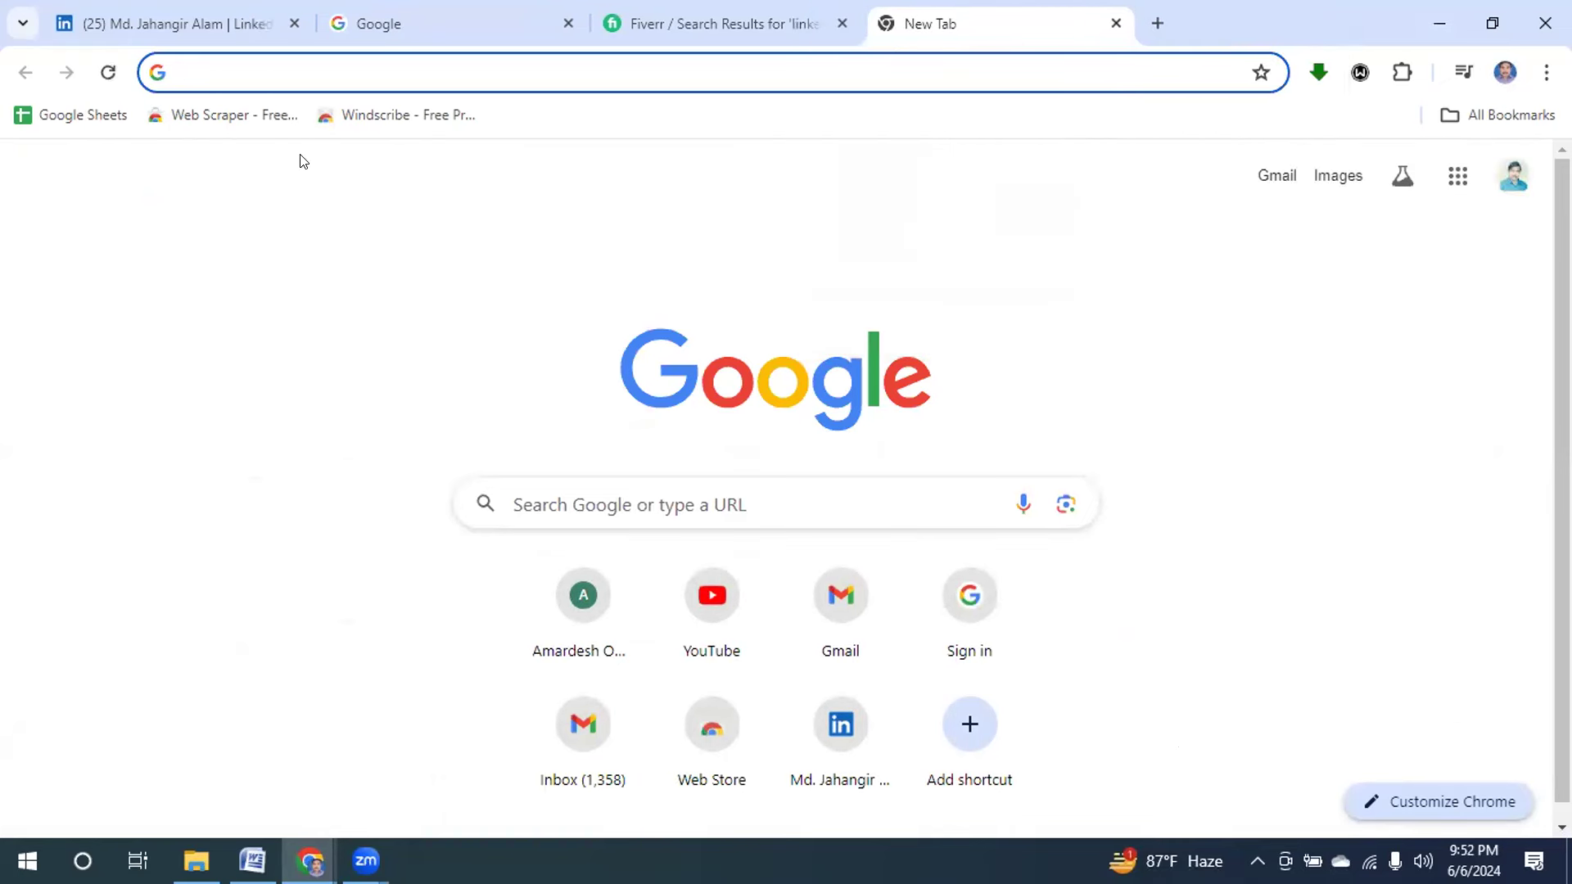
click(841, 24)
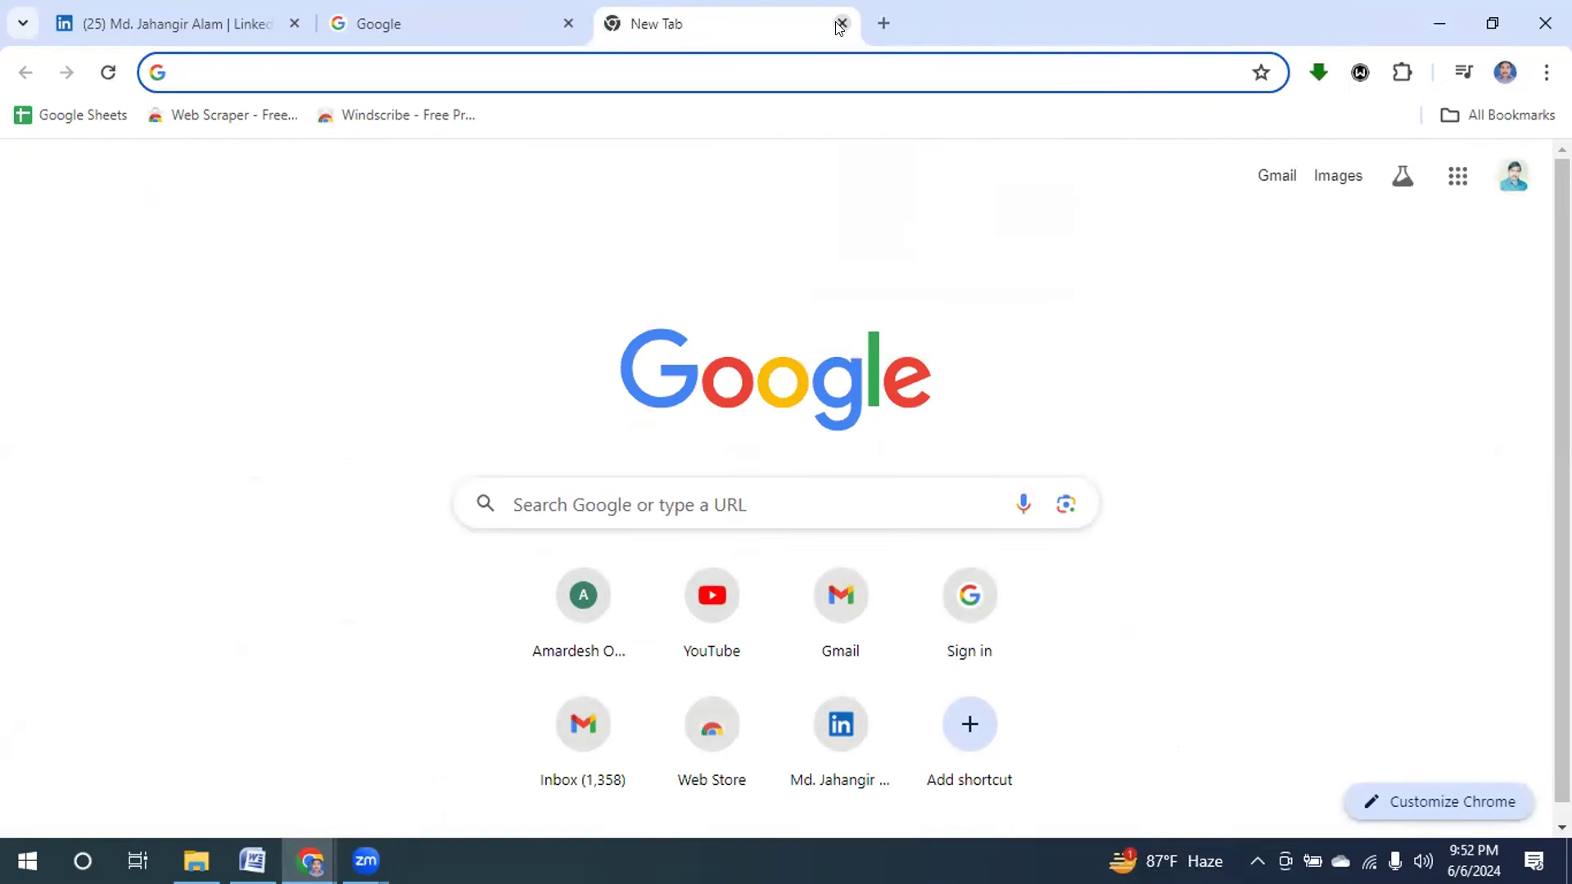
click(568, 23)
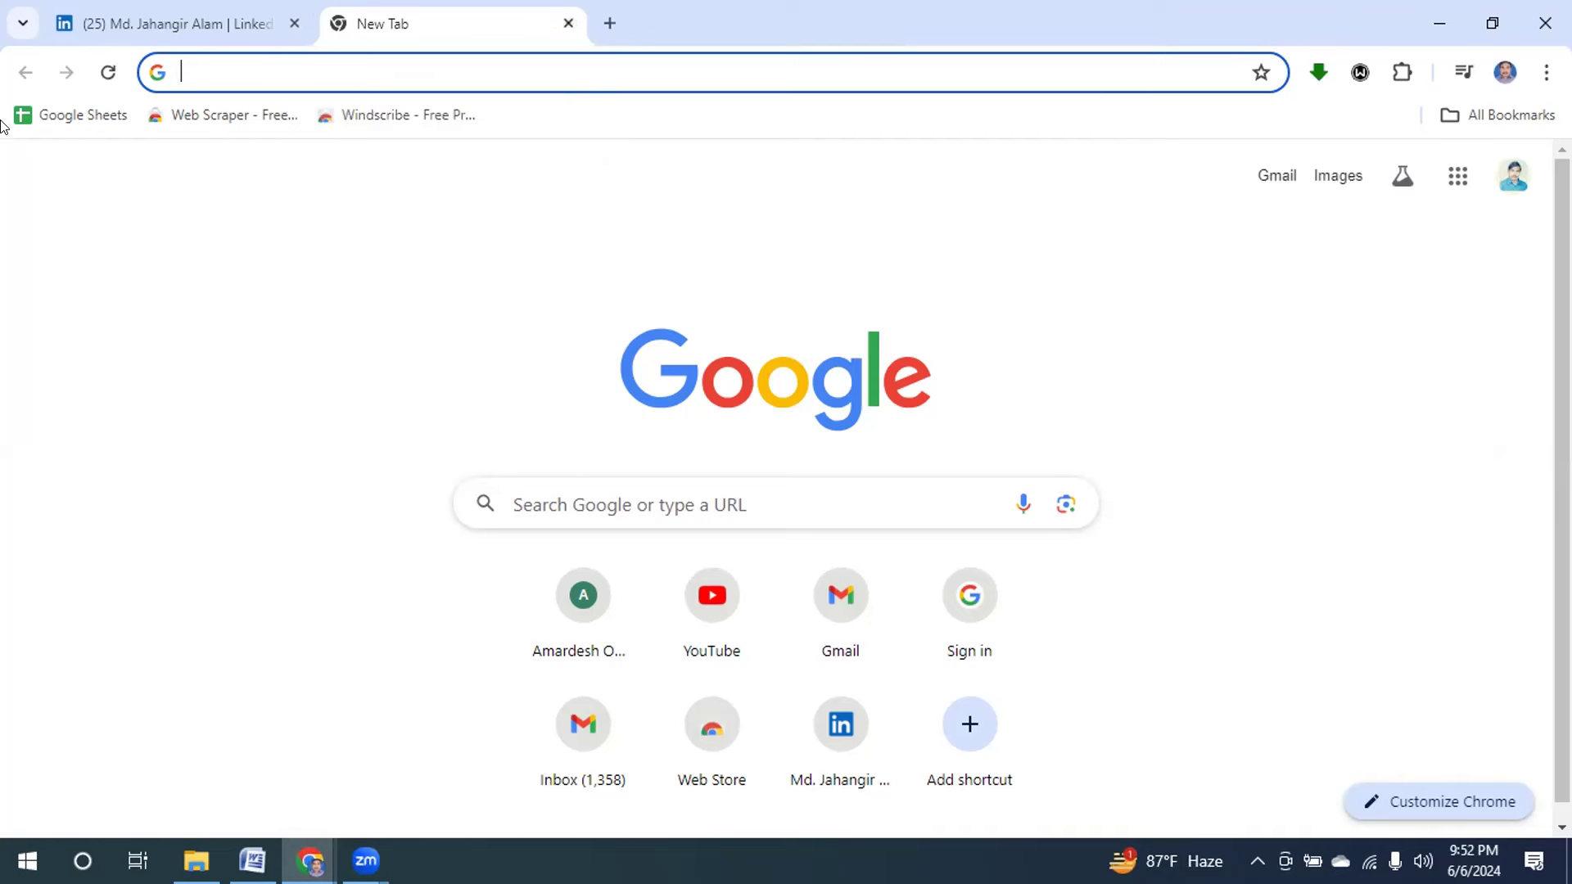
click(72, 116)
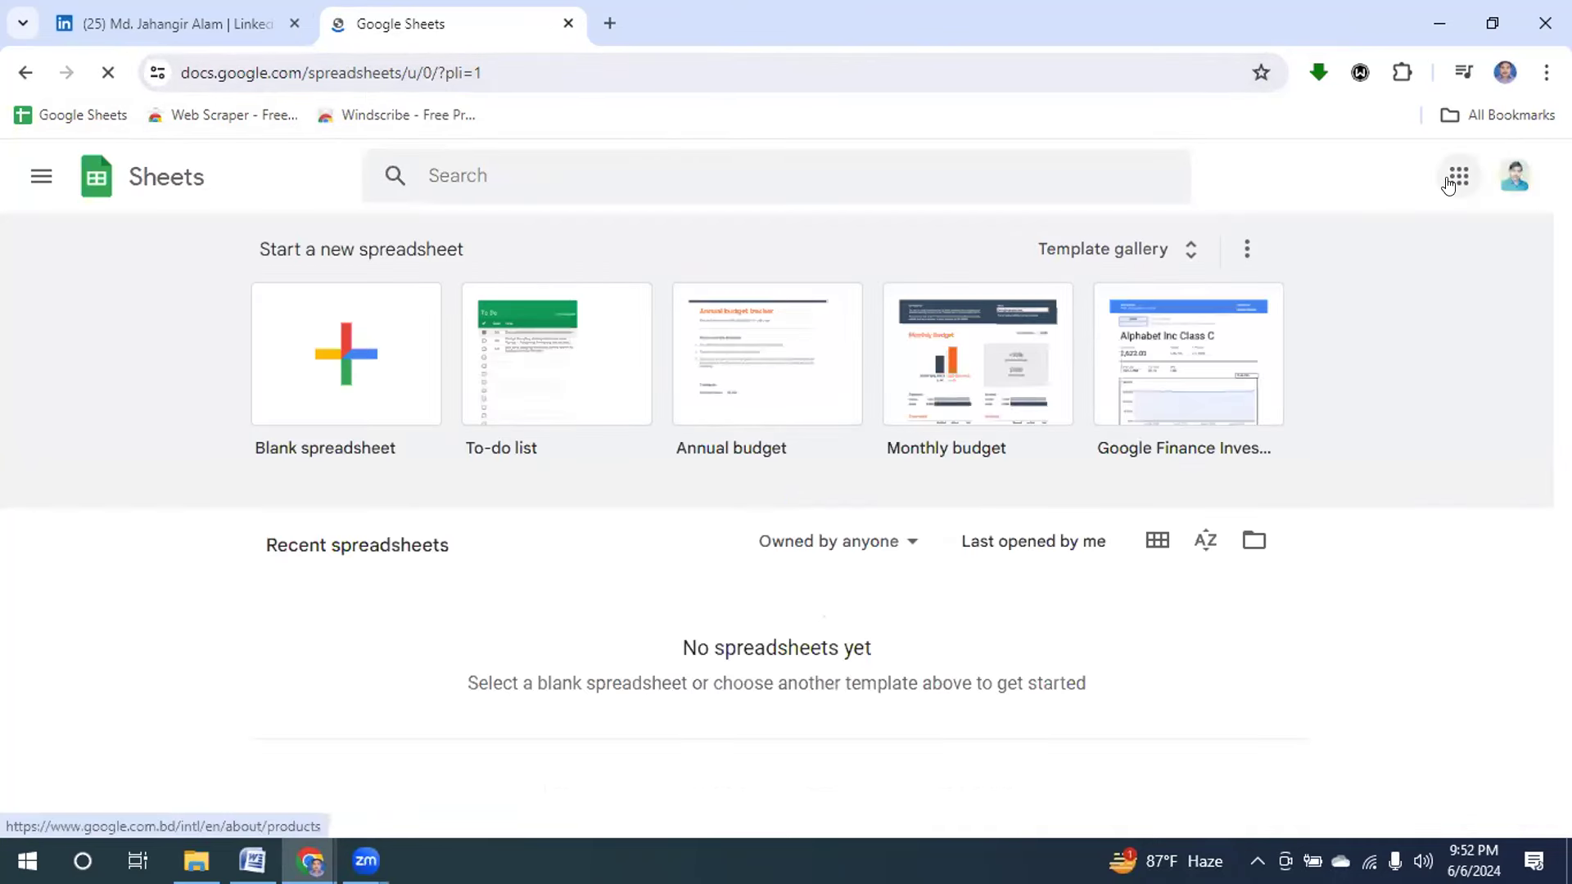
click(1448, 184)
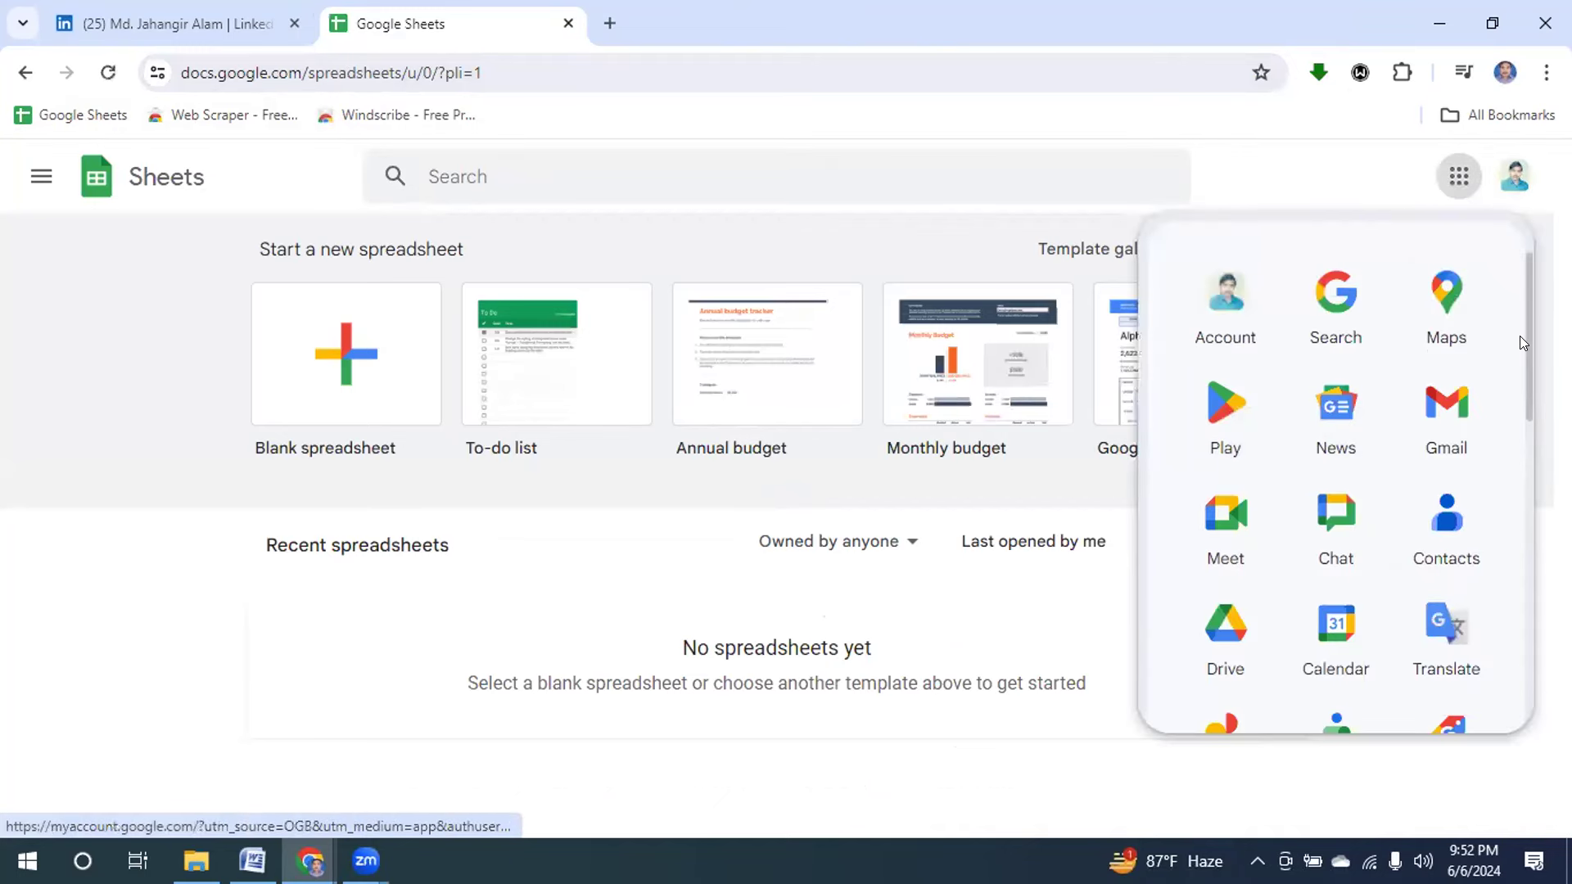
scroll(1500, 438, down, 5)
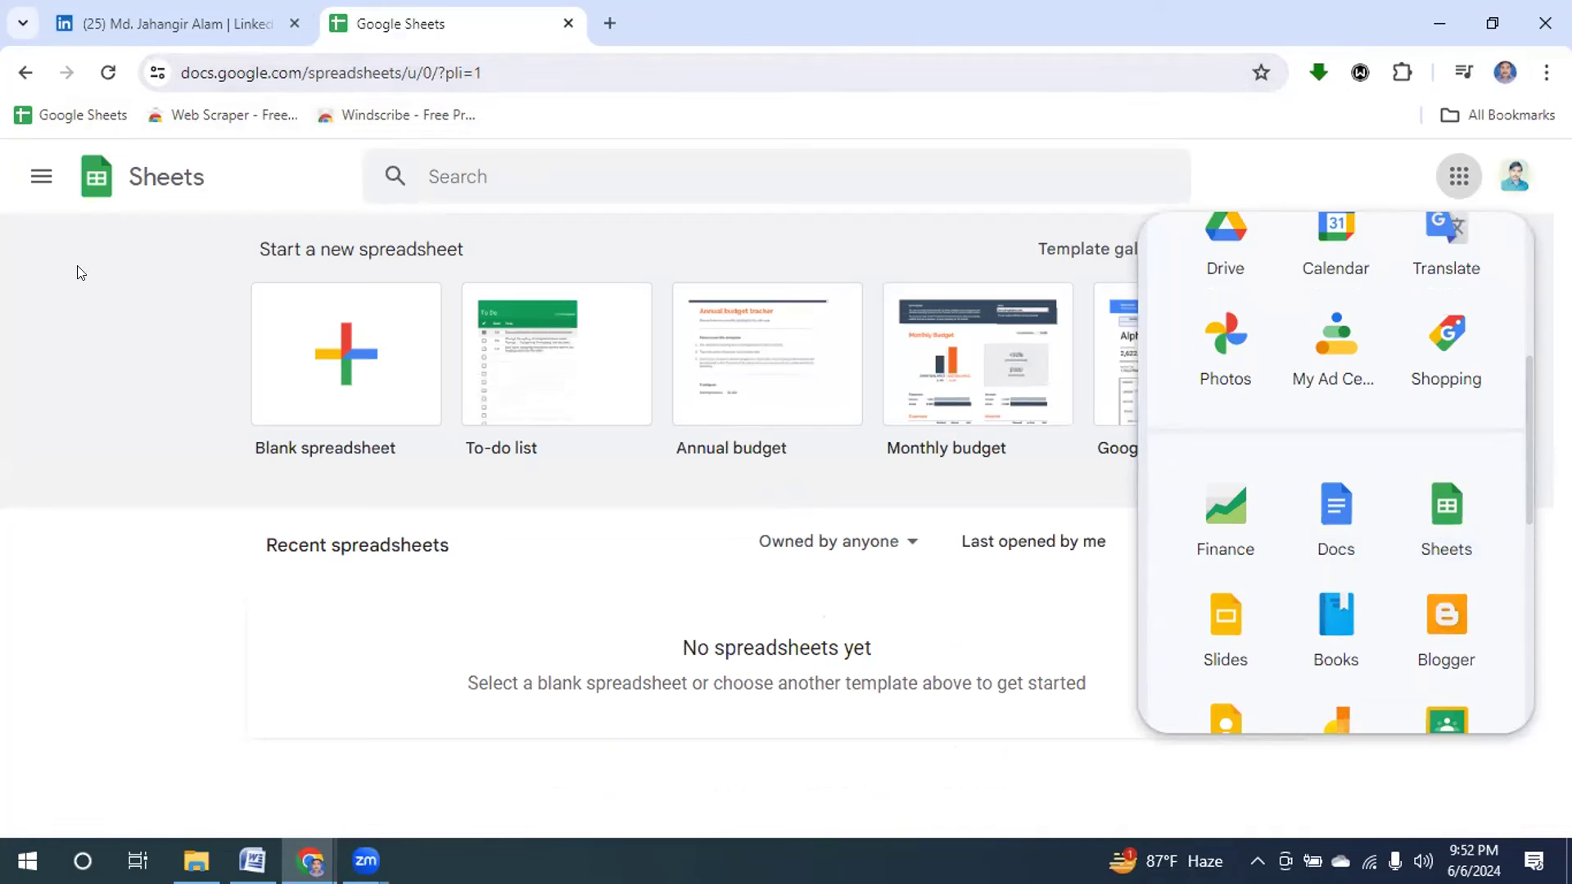
click(134, 464)
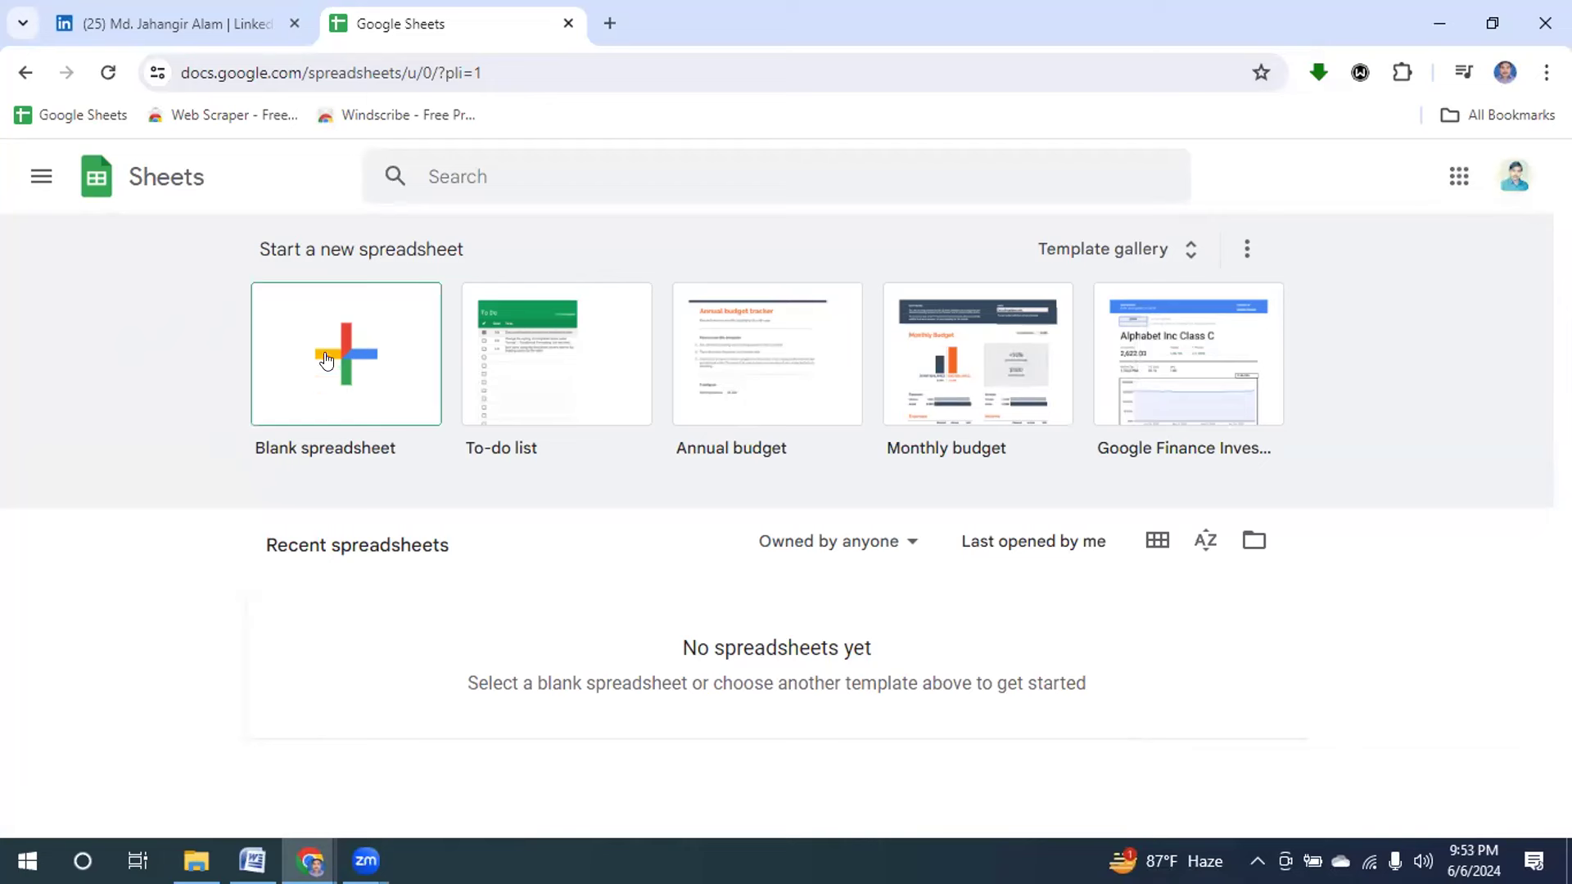
Create a blank spreadsheet, dismiss the Dropdown Chips tip and close the Tables panel.
click(339, 366)
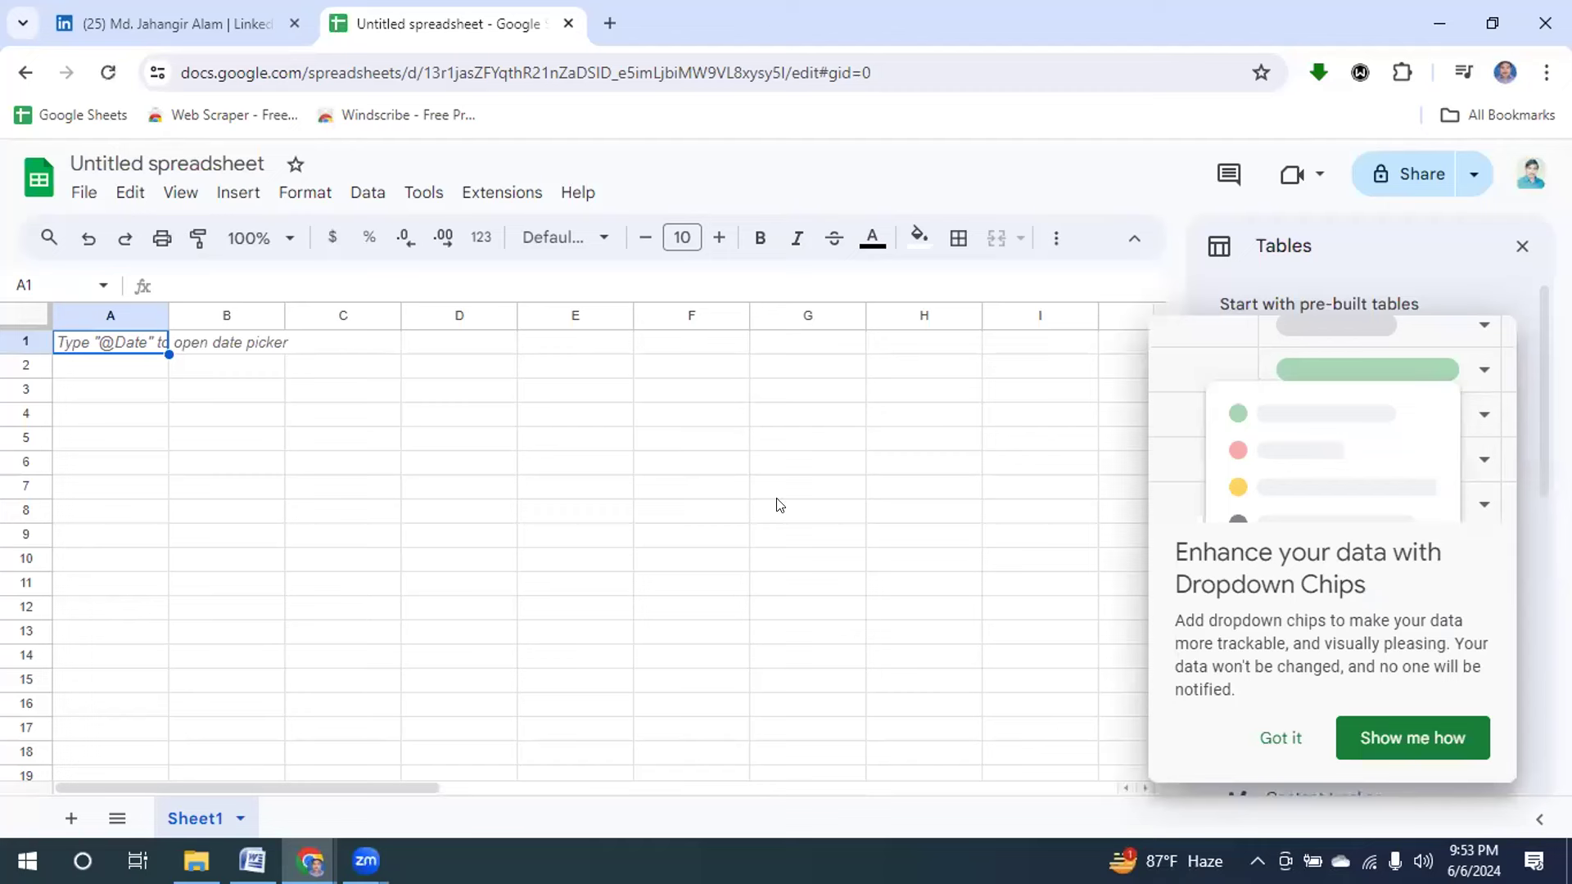
click(1271, 739)
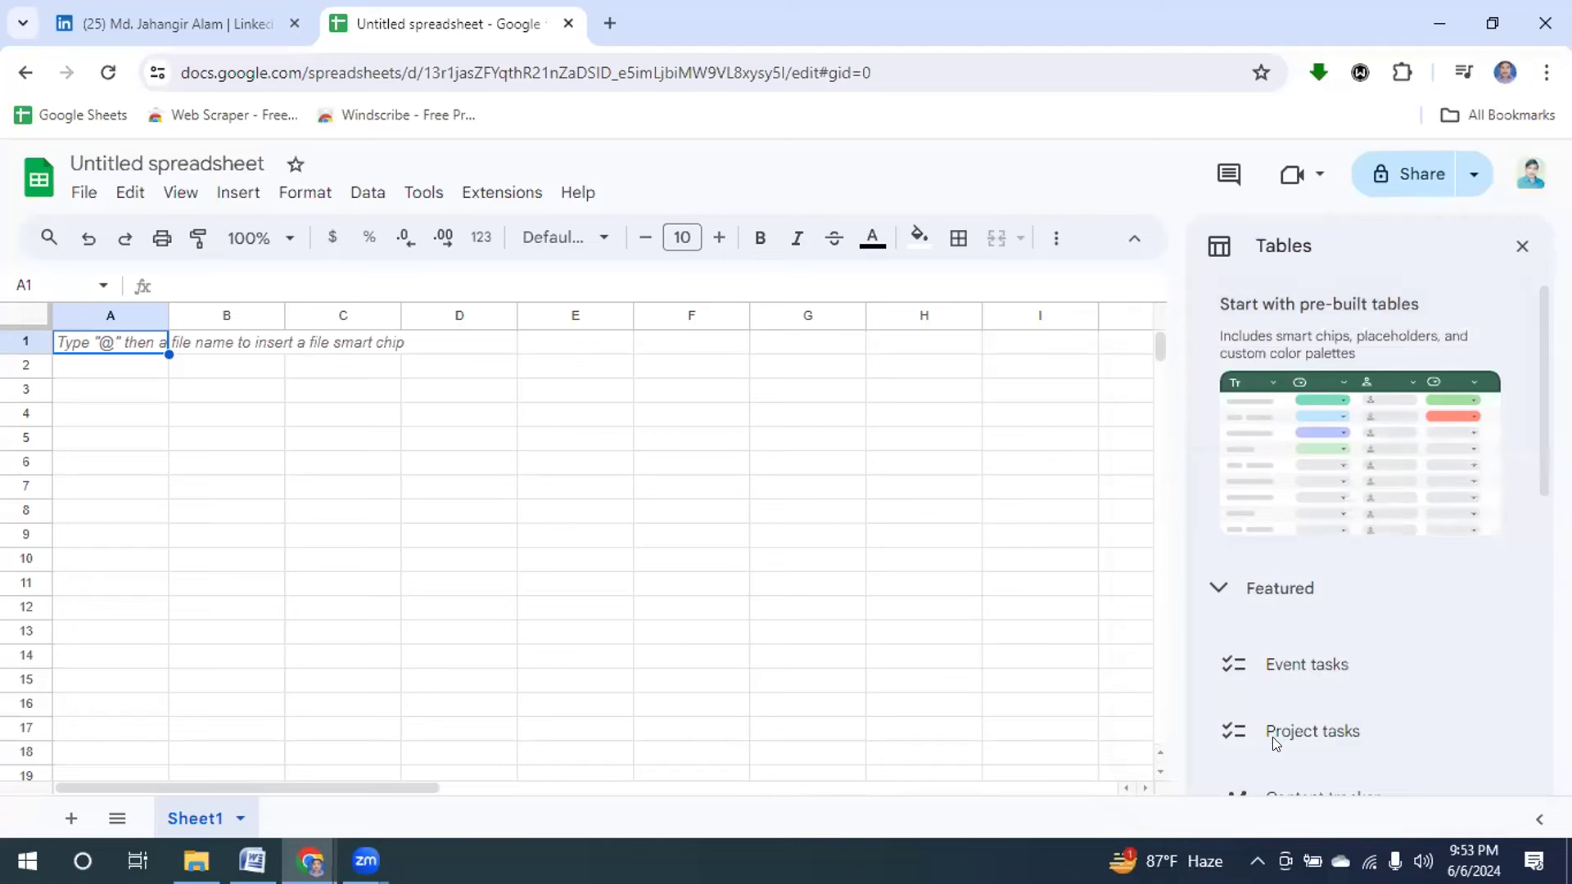
mouse_move(1274, 742)
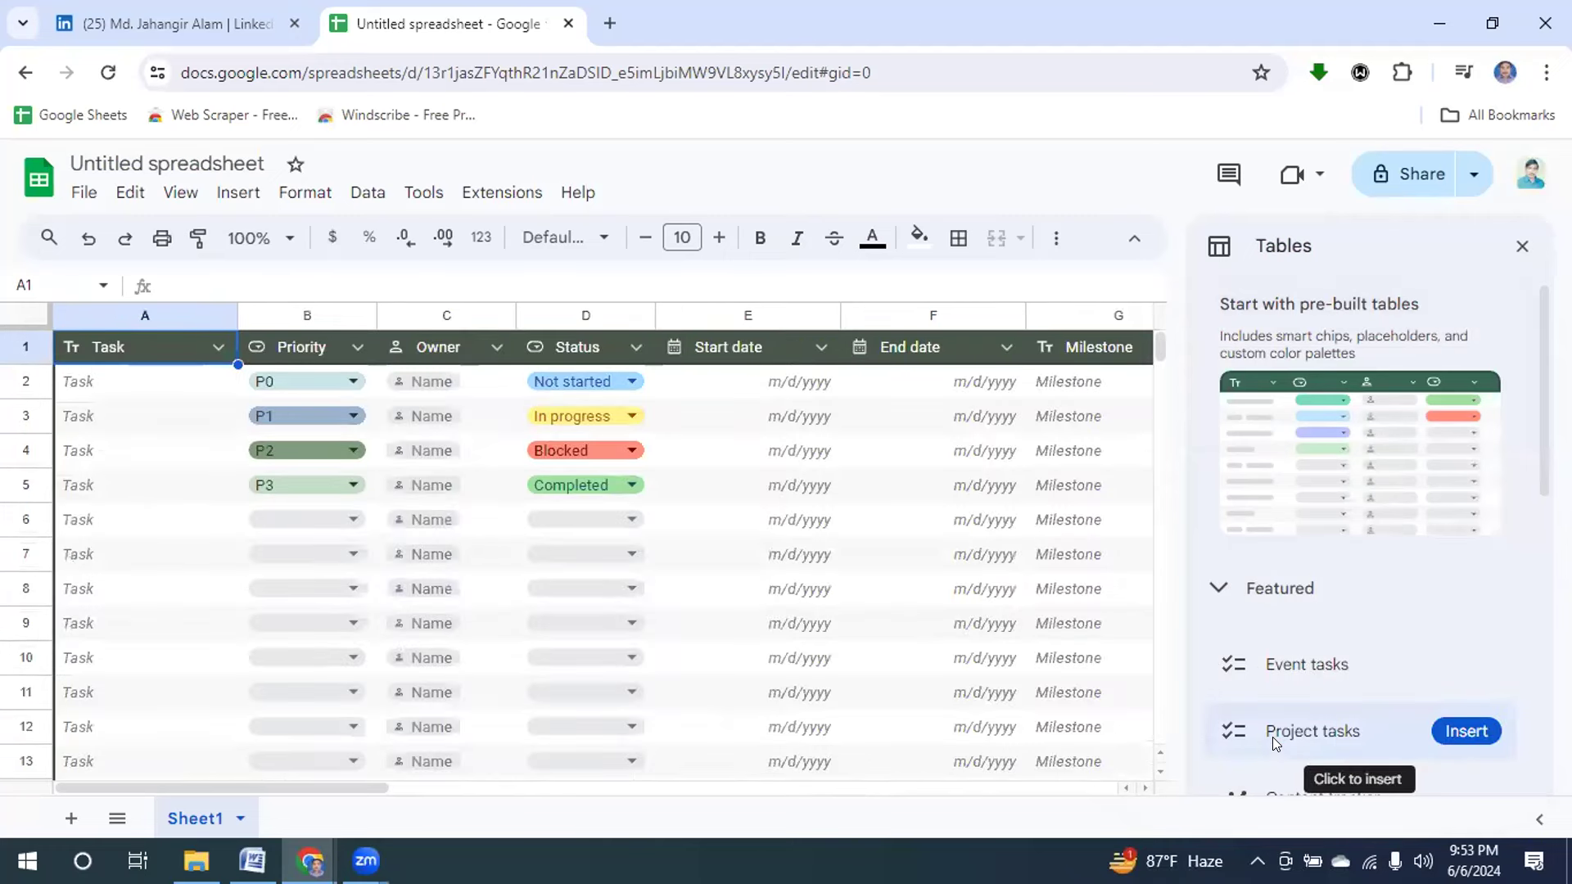
click(1522, 245)
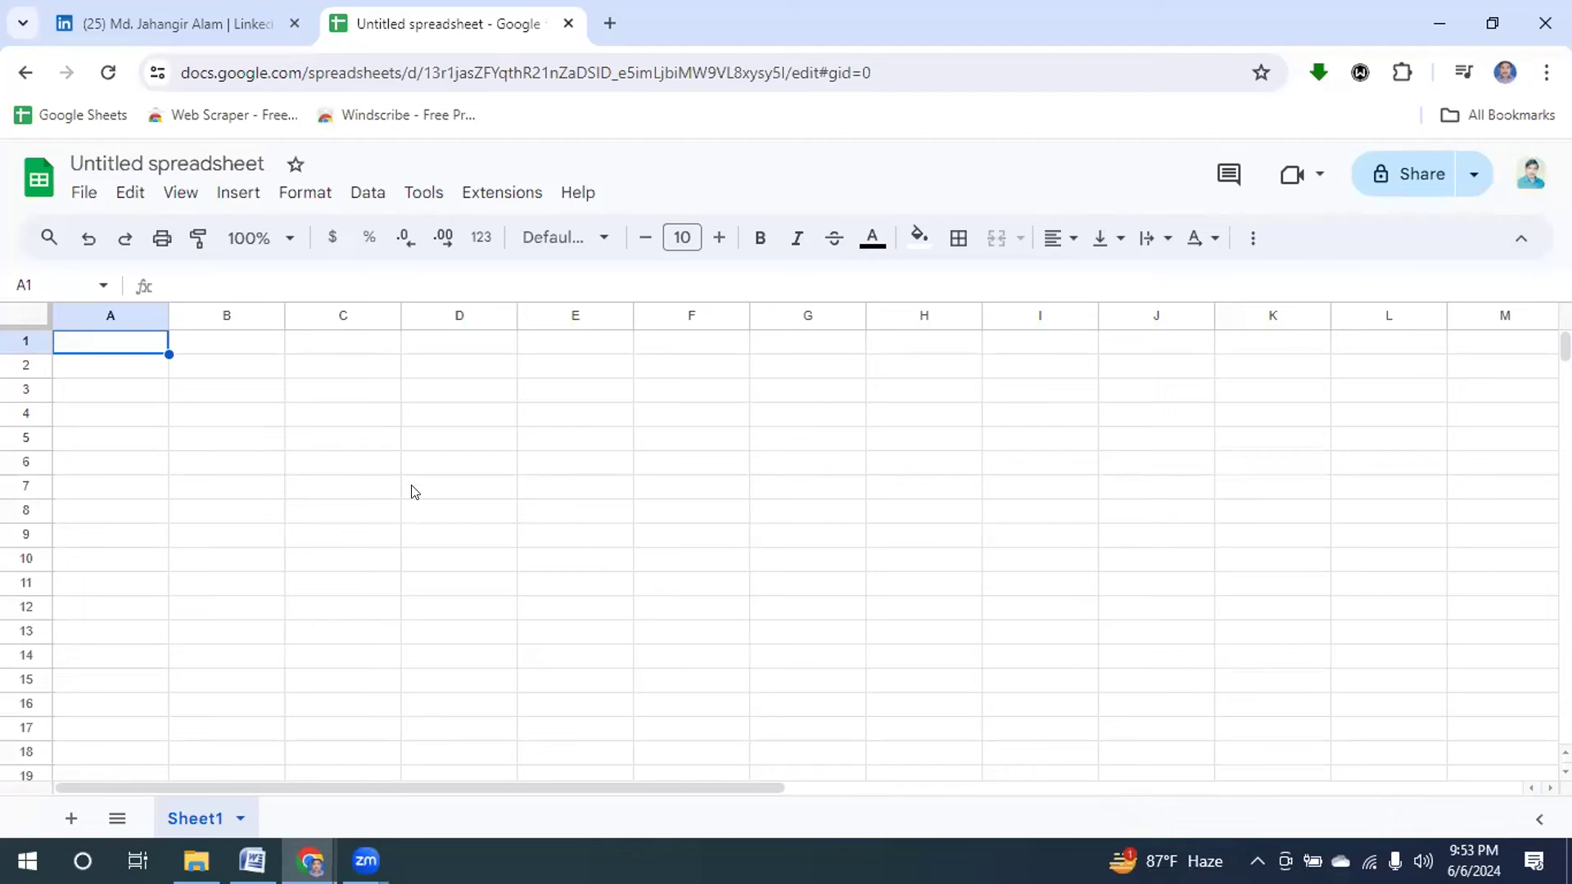
Replace the 'Untitled spreadsheet' title with 'Leads of Hotel Owner'.
click(231, 161)
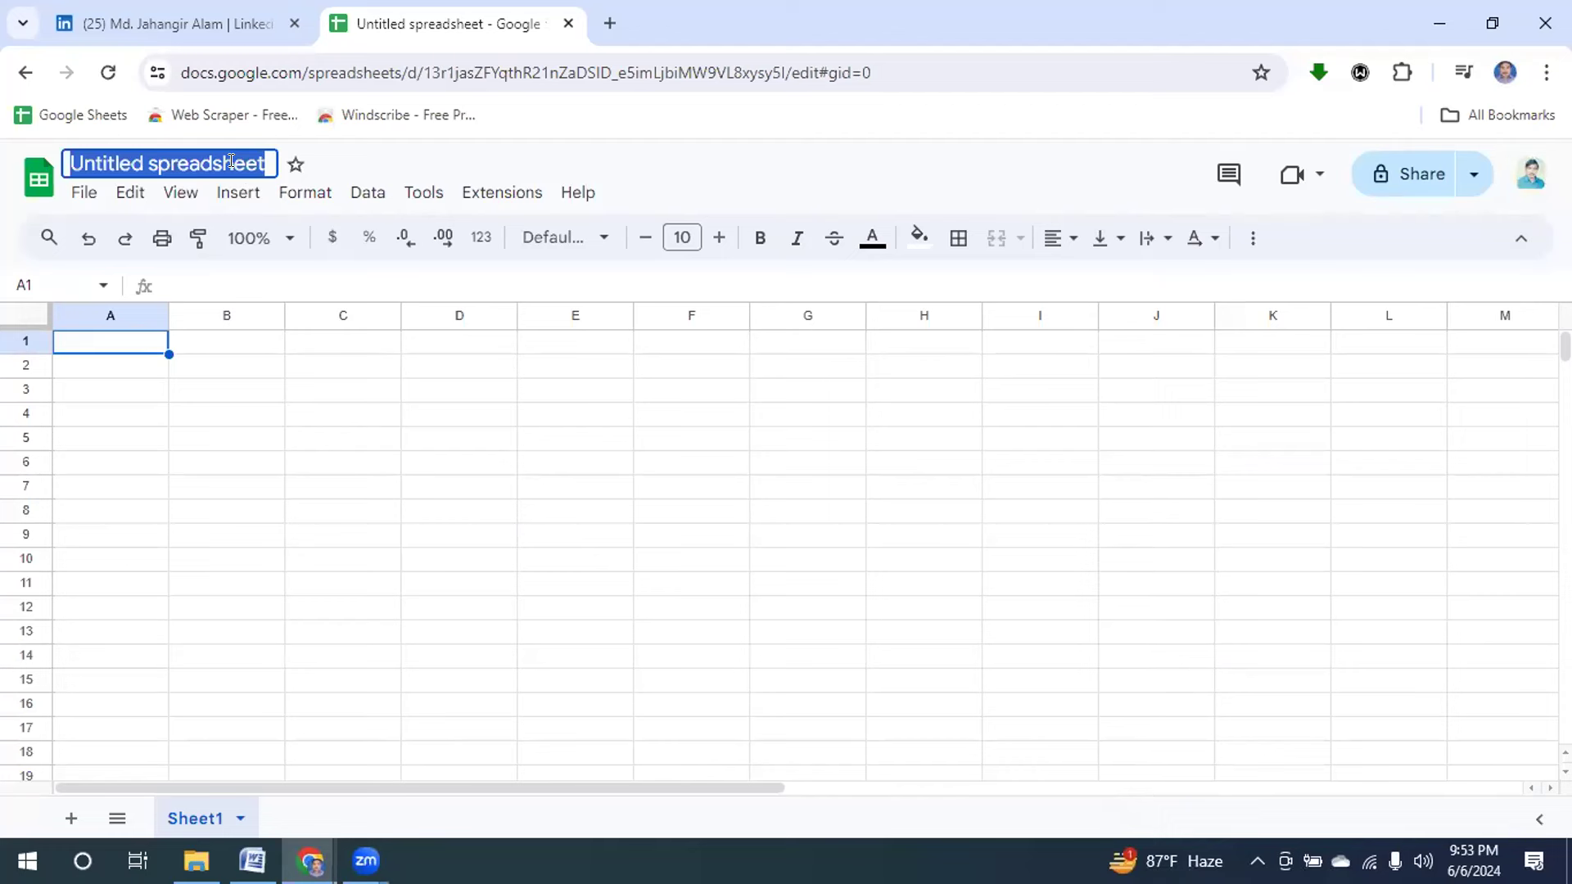
key(BackSpace)
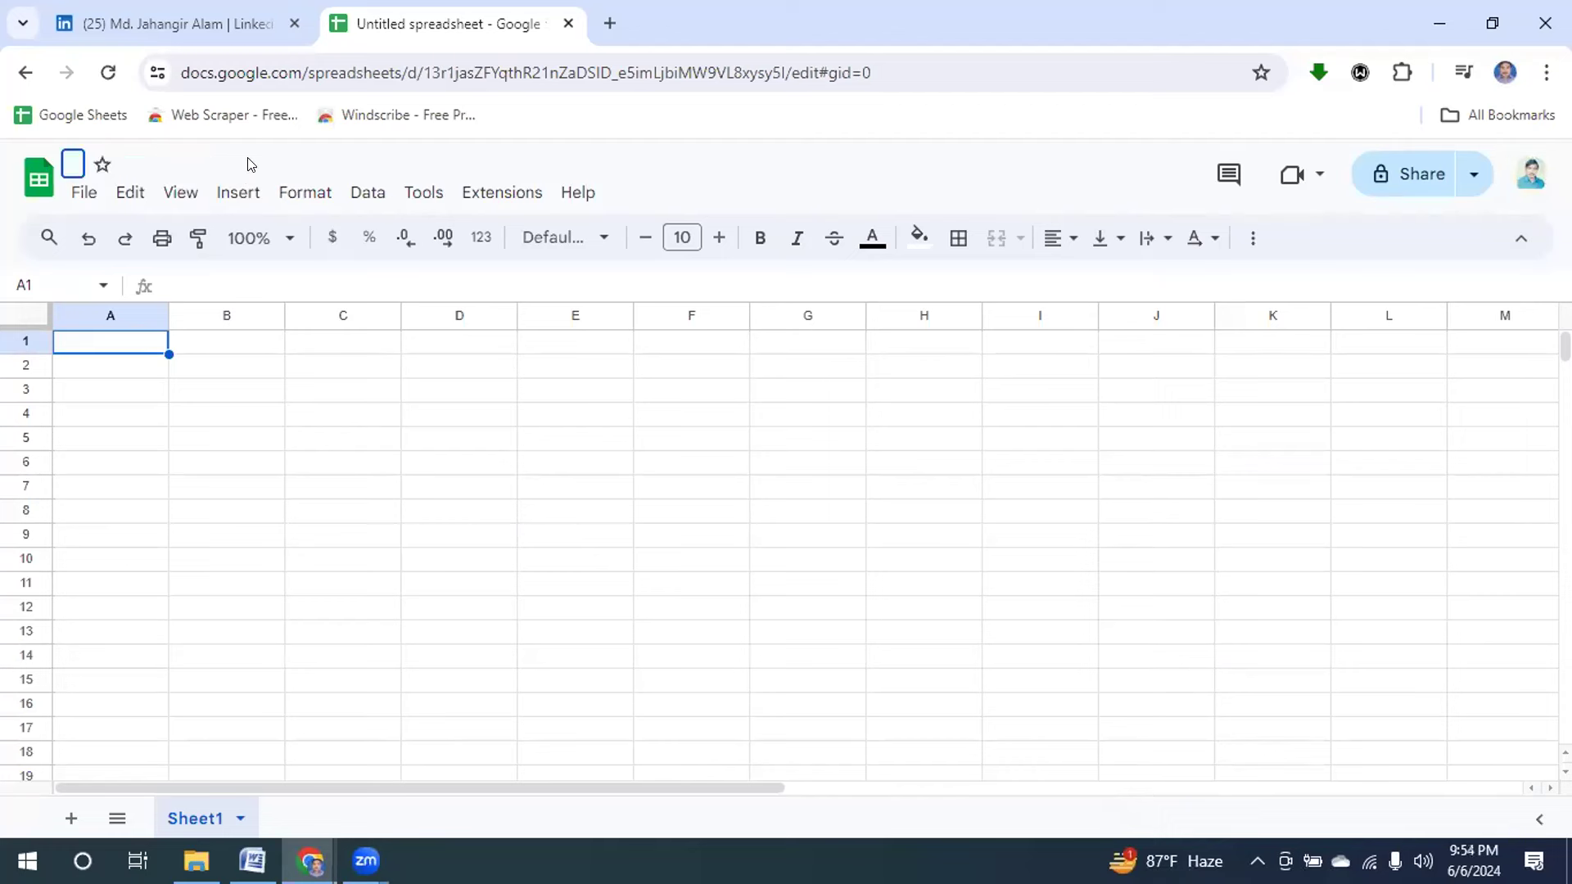
text(Lead)
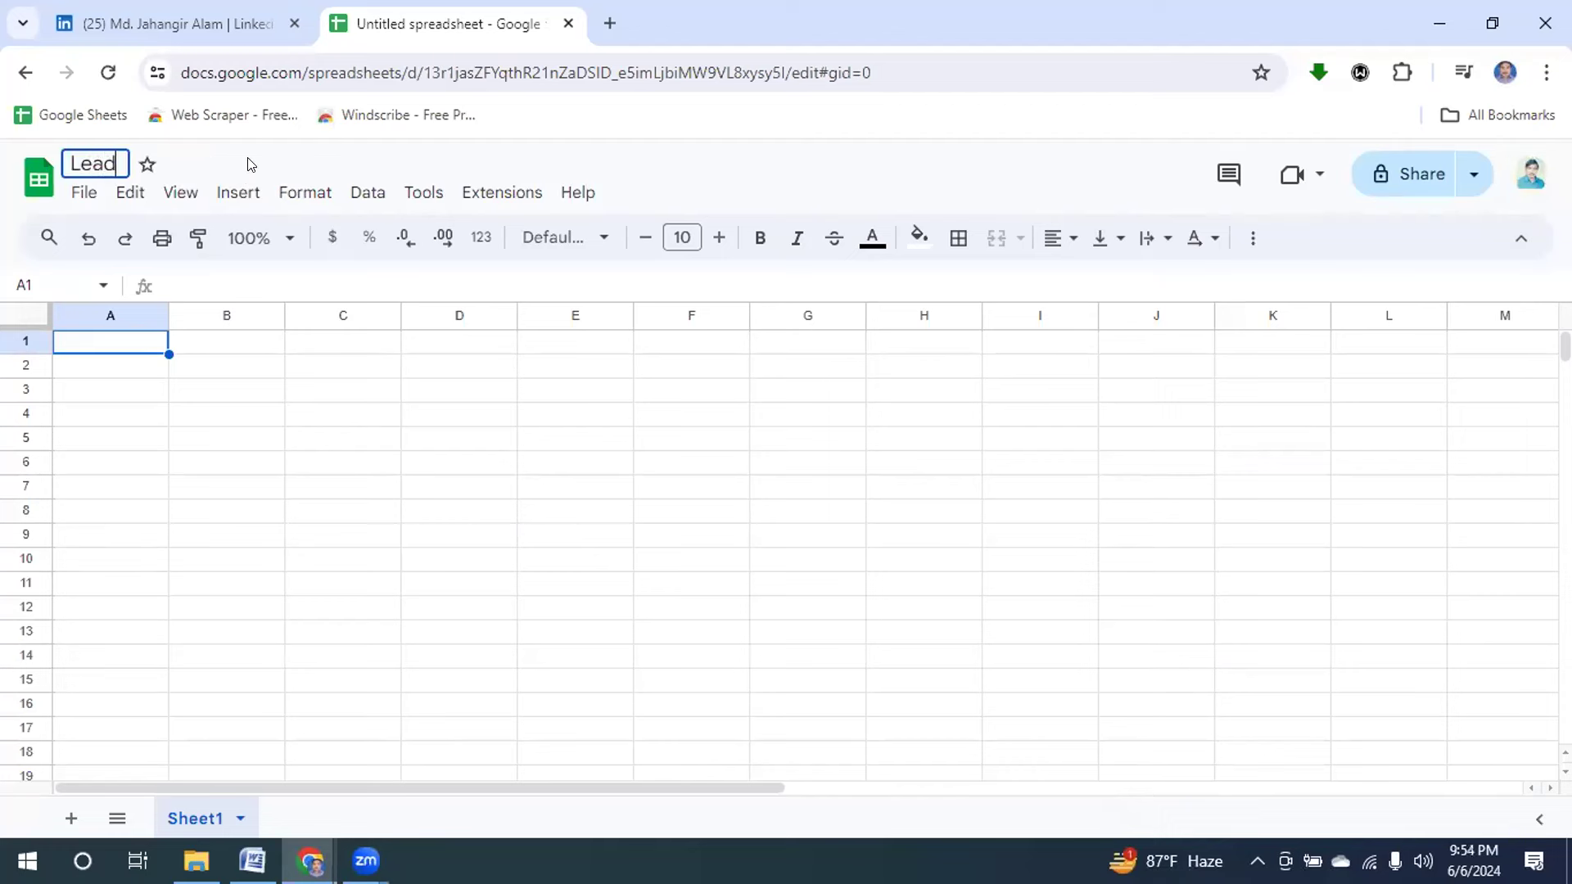
text(s of Hotel)
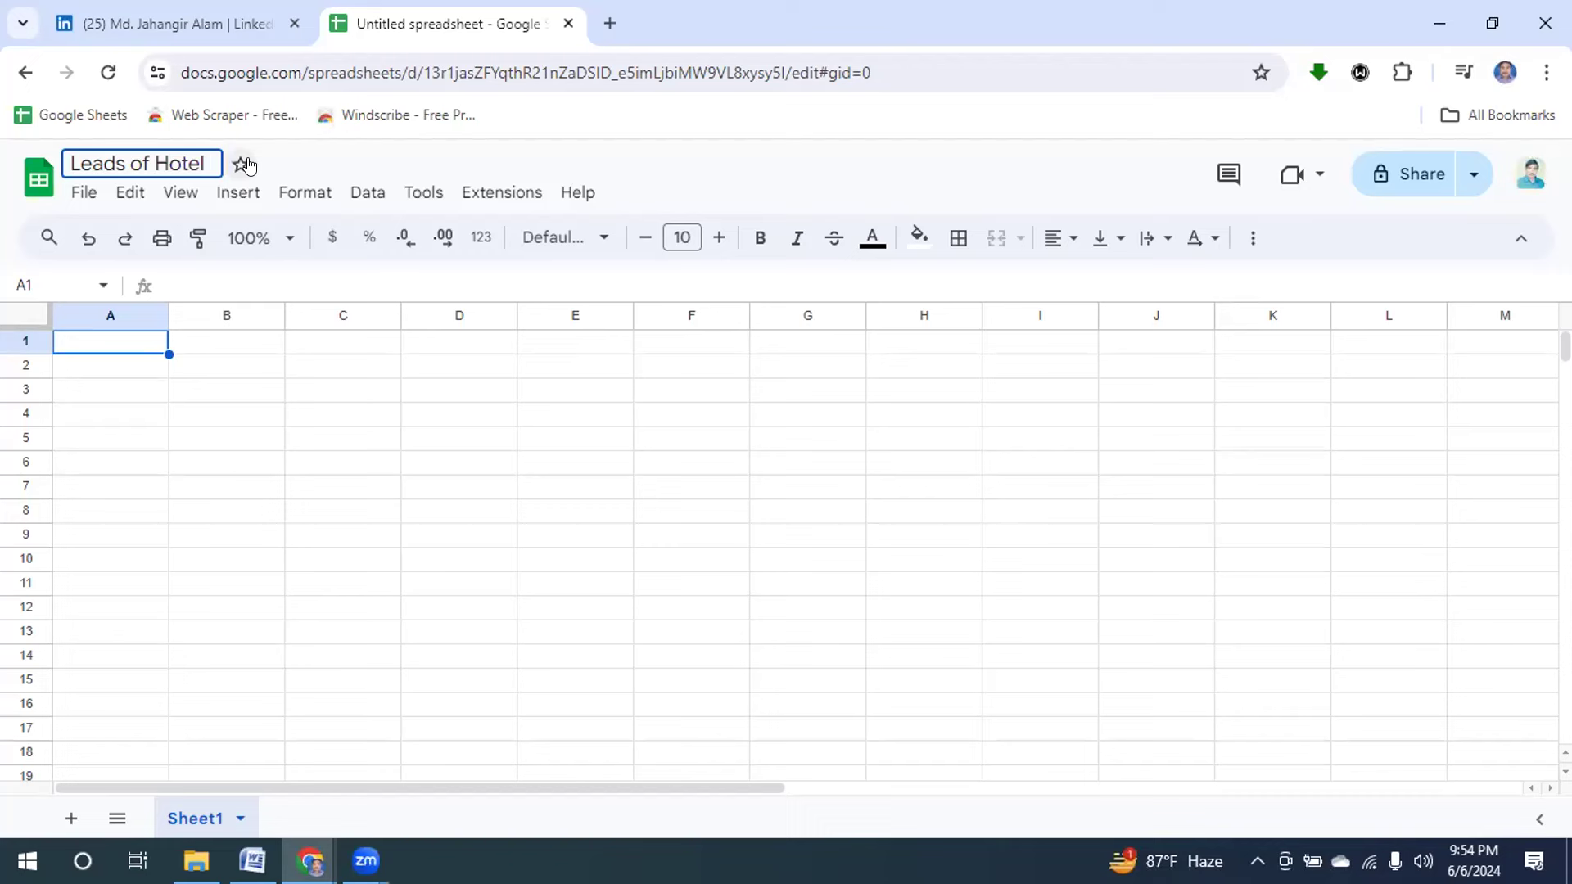
text(O)
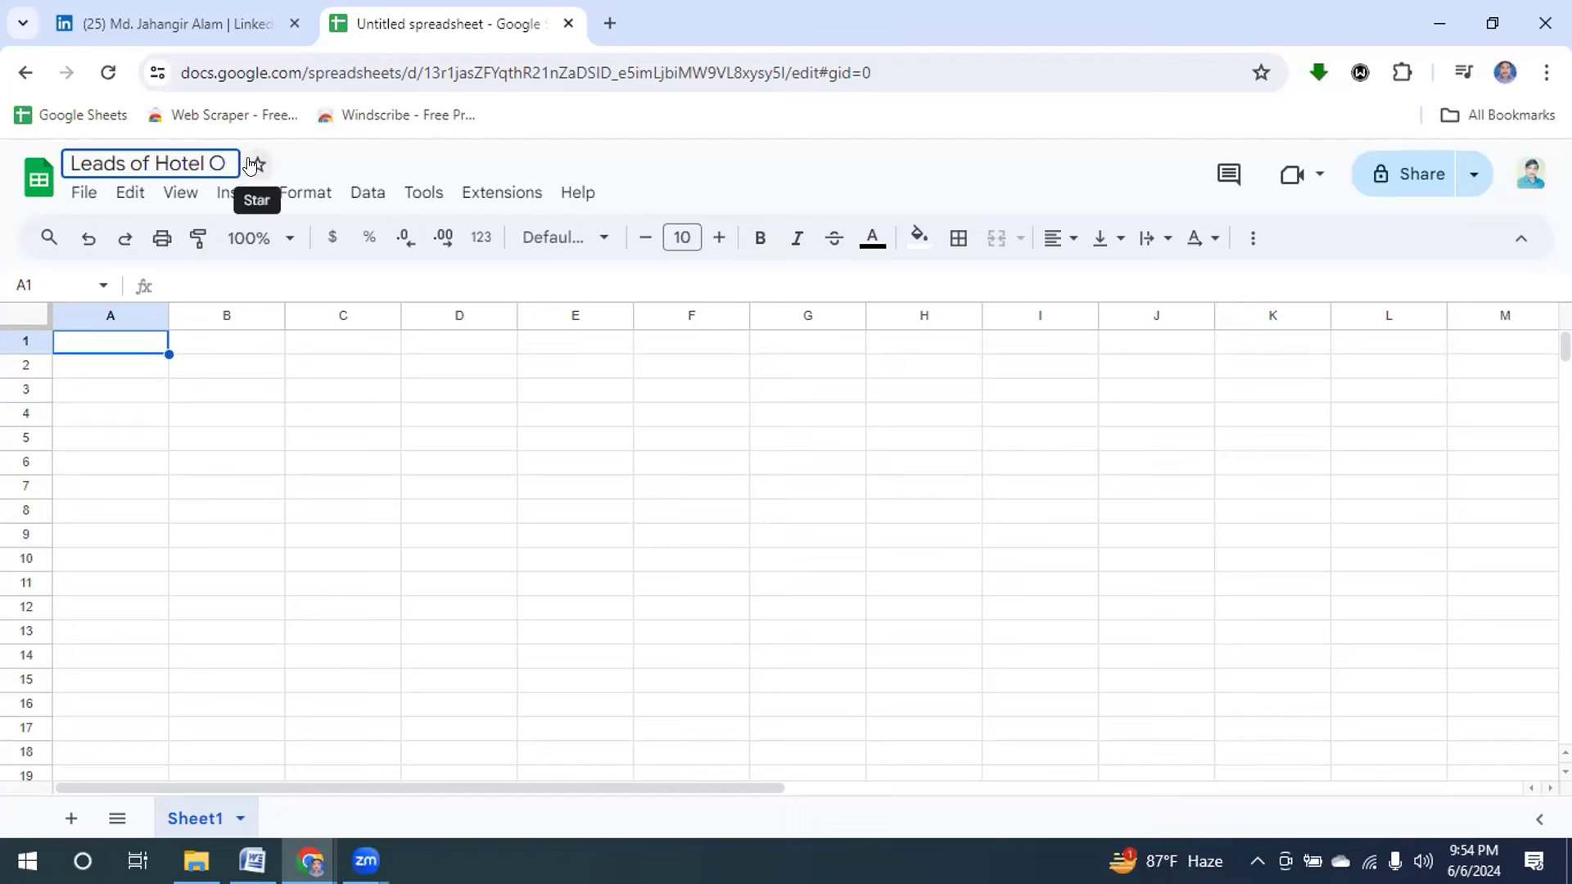
text(wner)
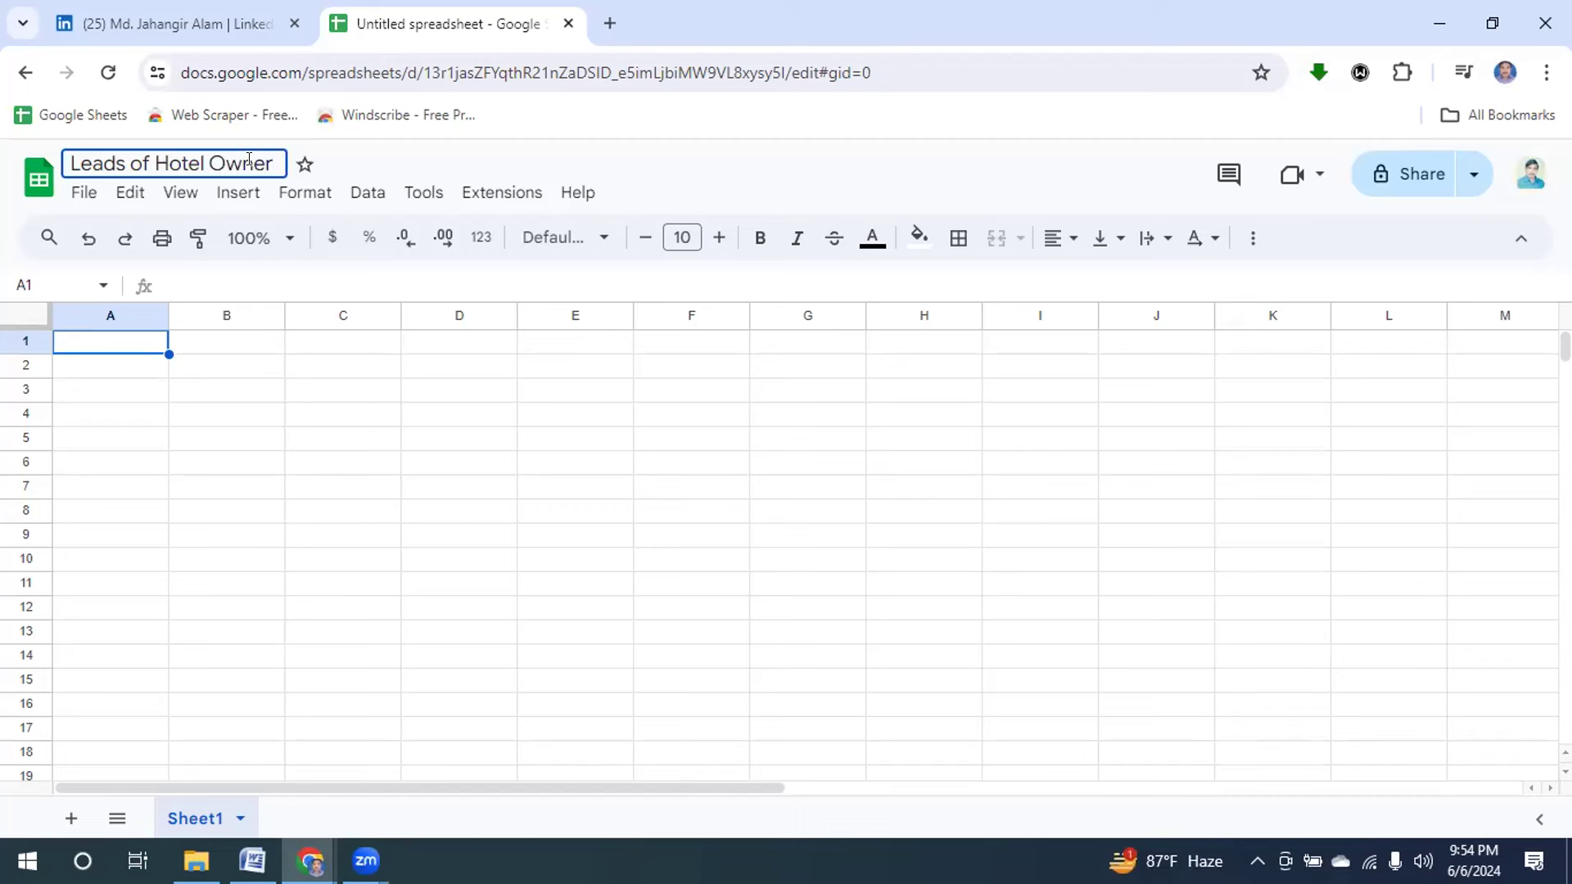
key(Return)
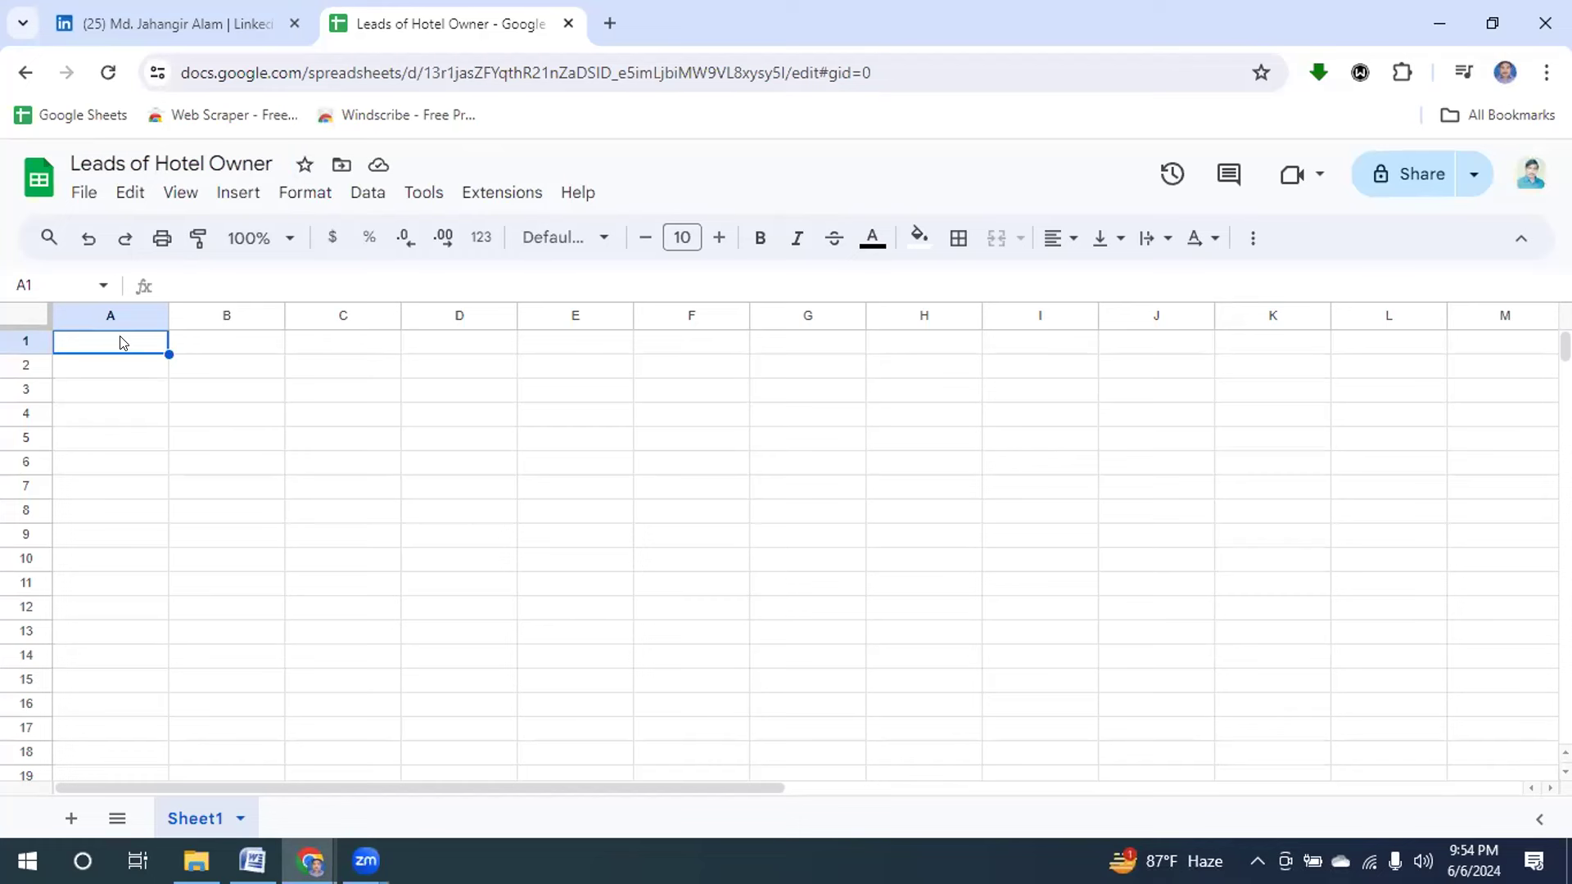
Enter headers First Name, Last Name, Hotel Name and Location in A1 through D1.
text(First)
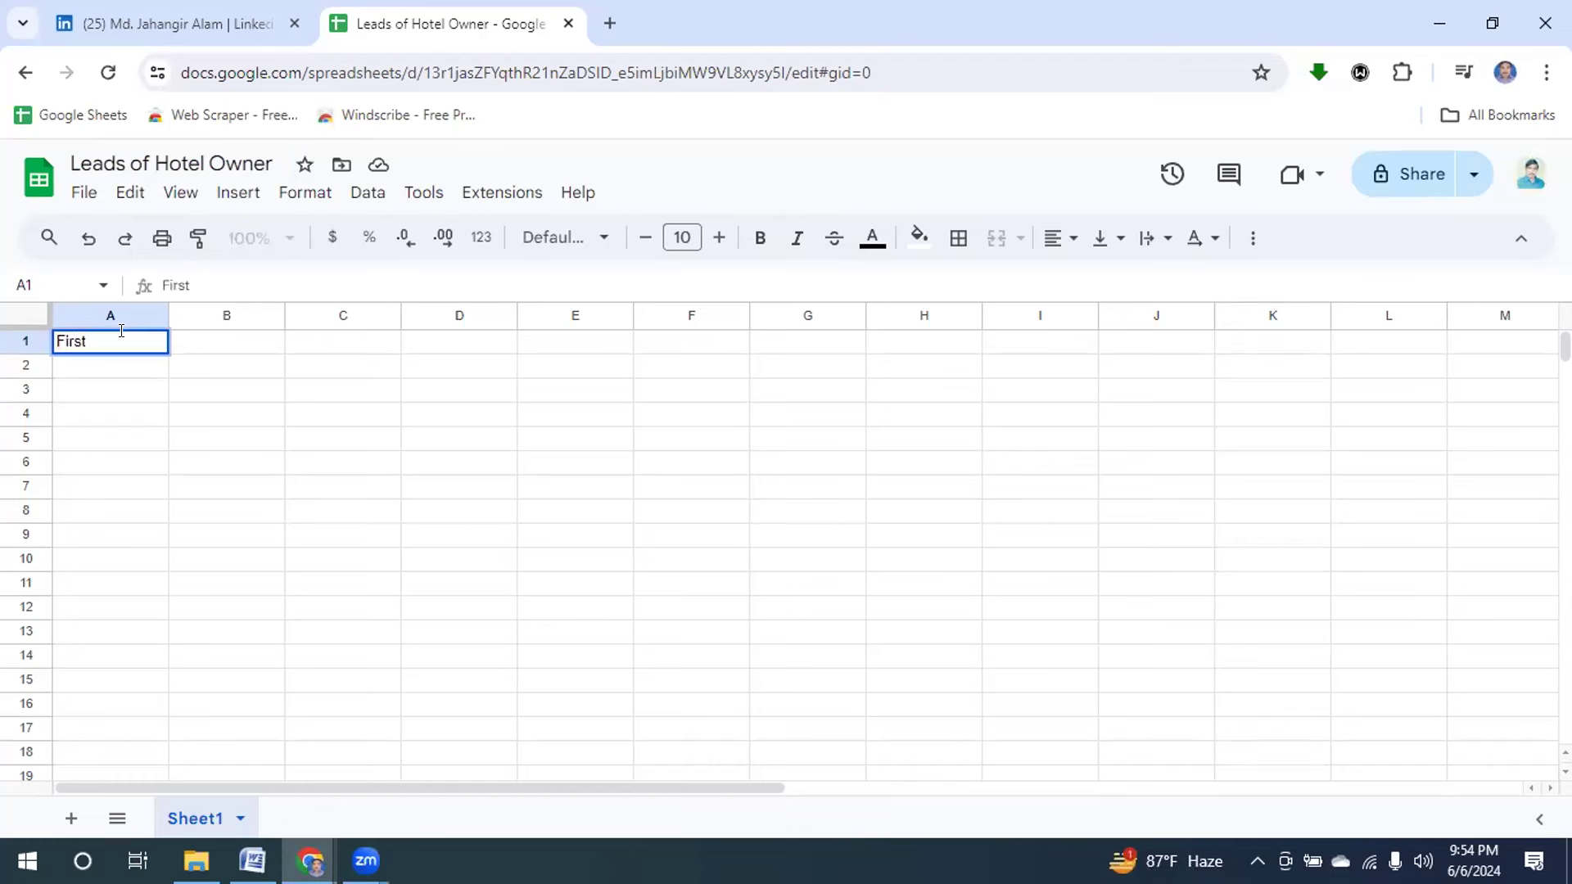
text( Name)
click(227, 347)
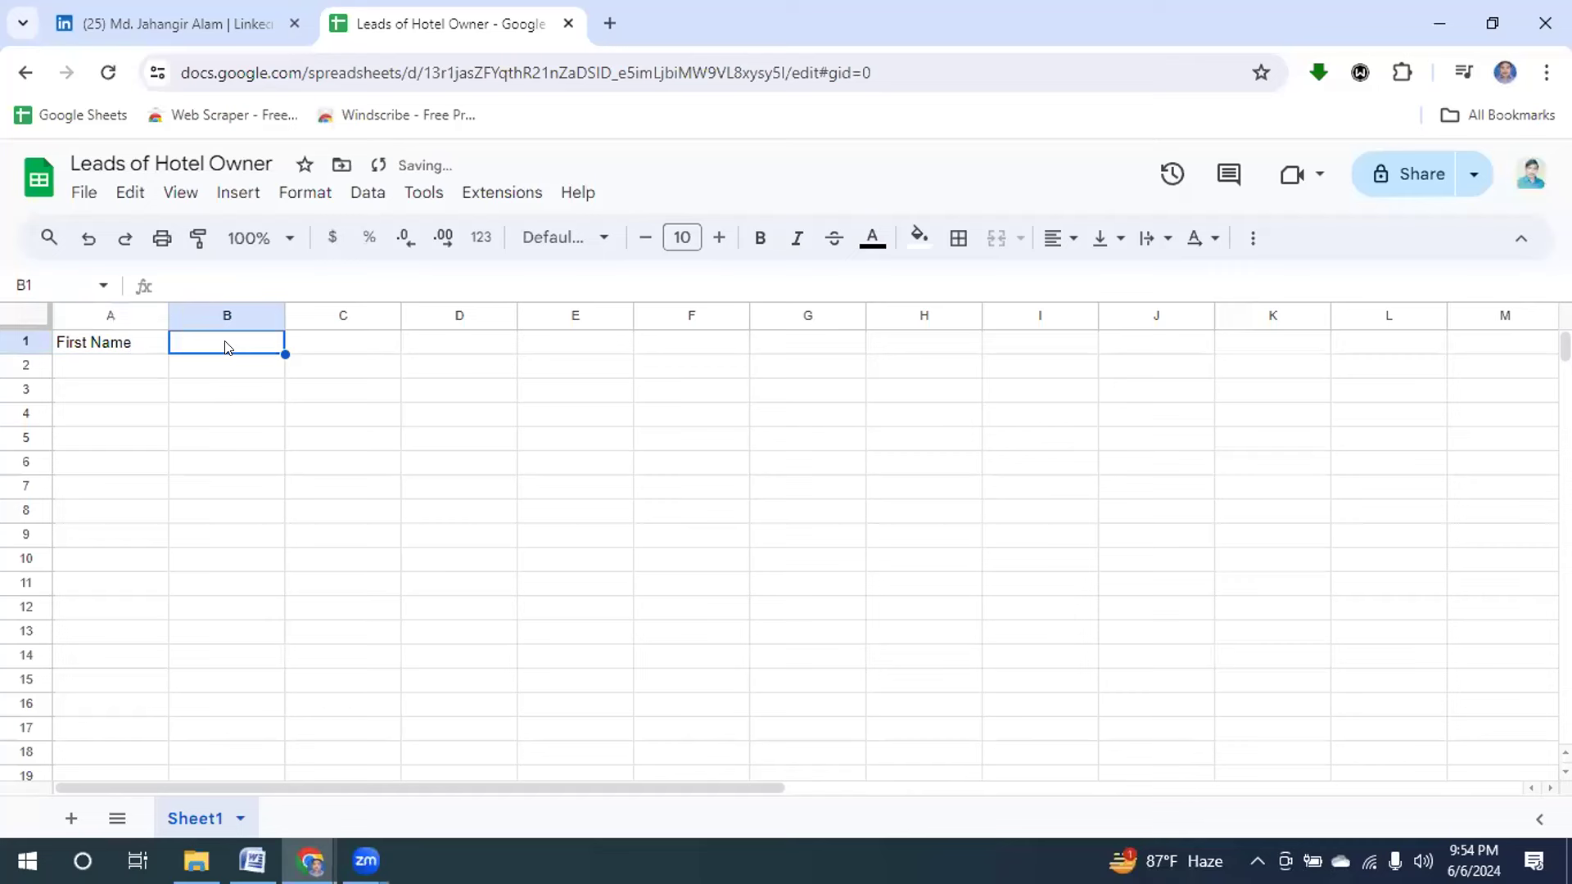
text(Las)
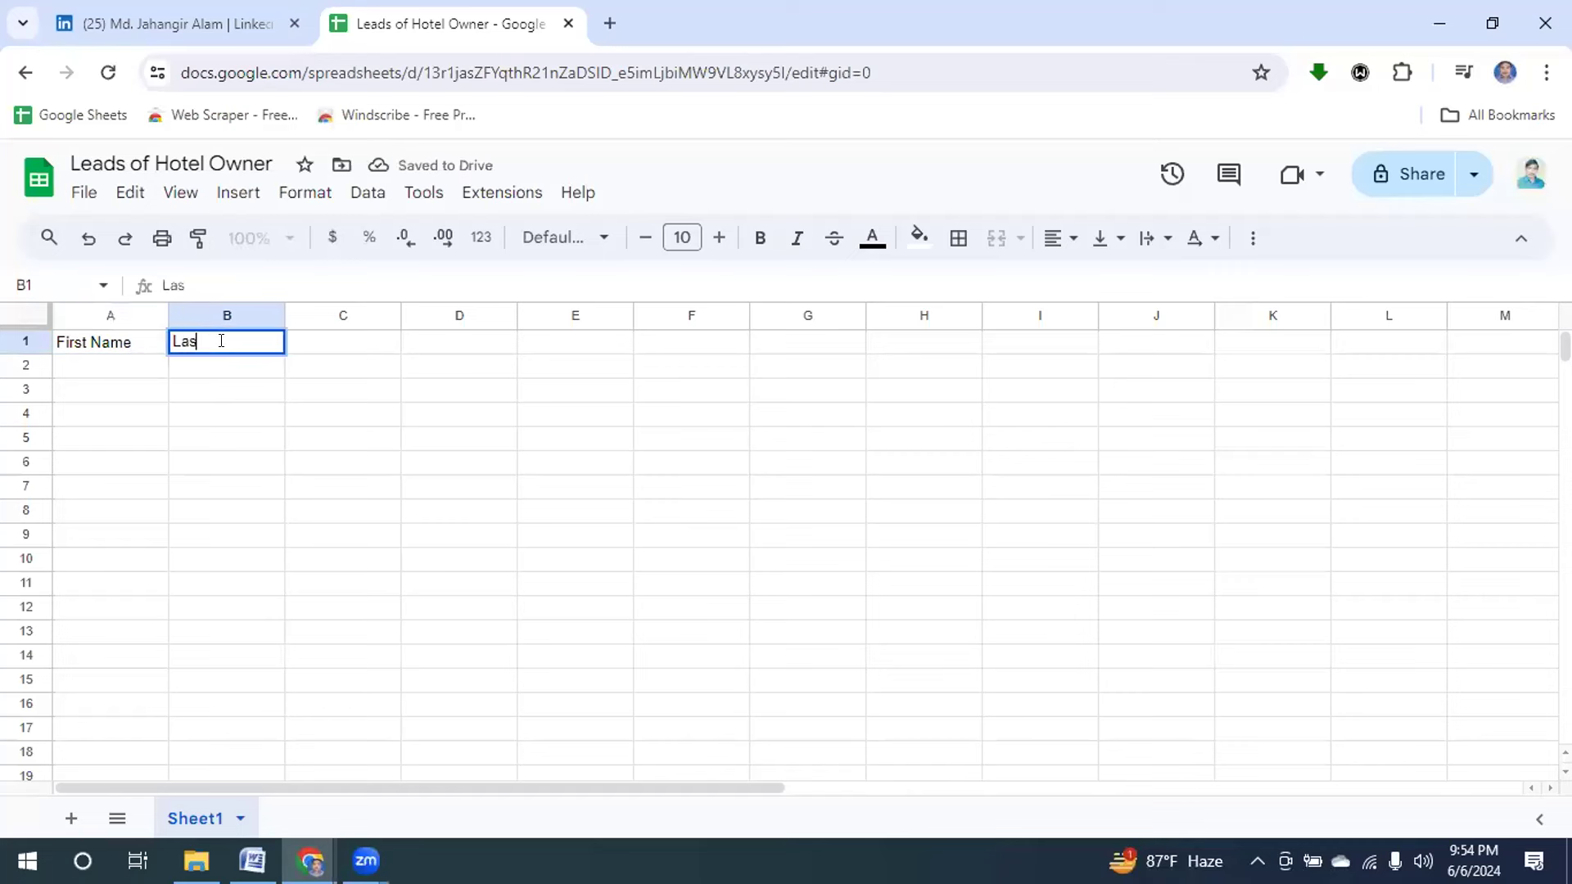
text(t Name)
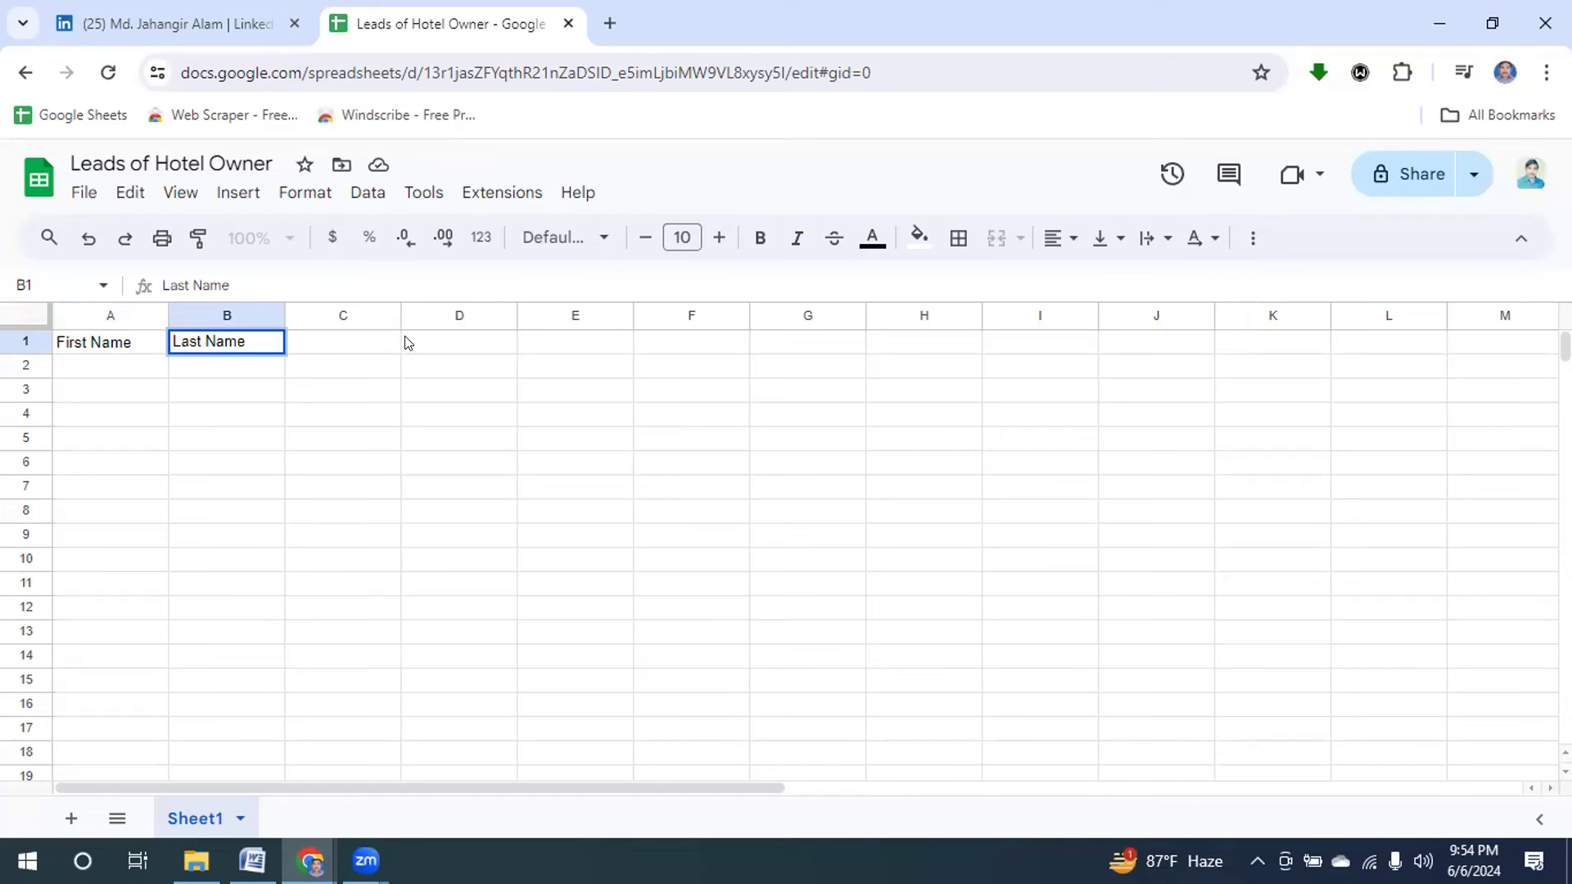
click(372, 343)
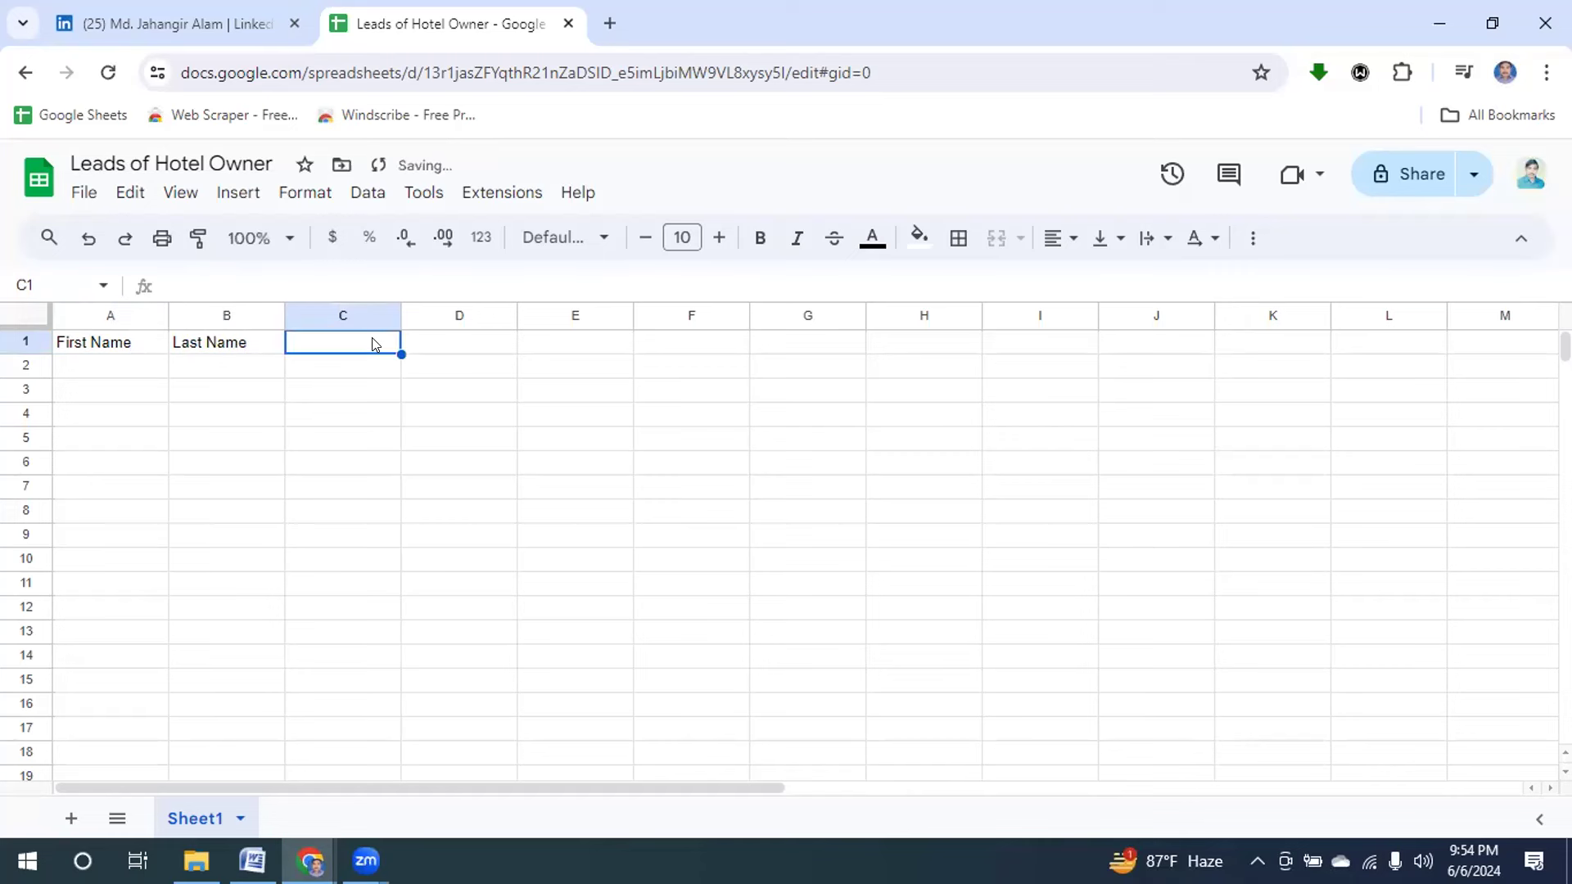
text(otel)
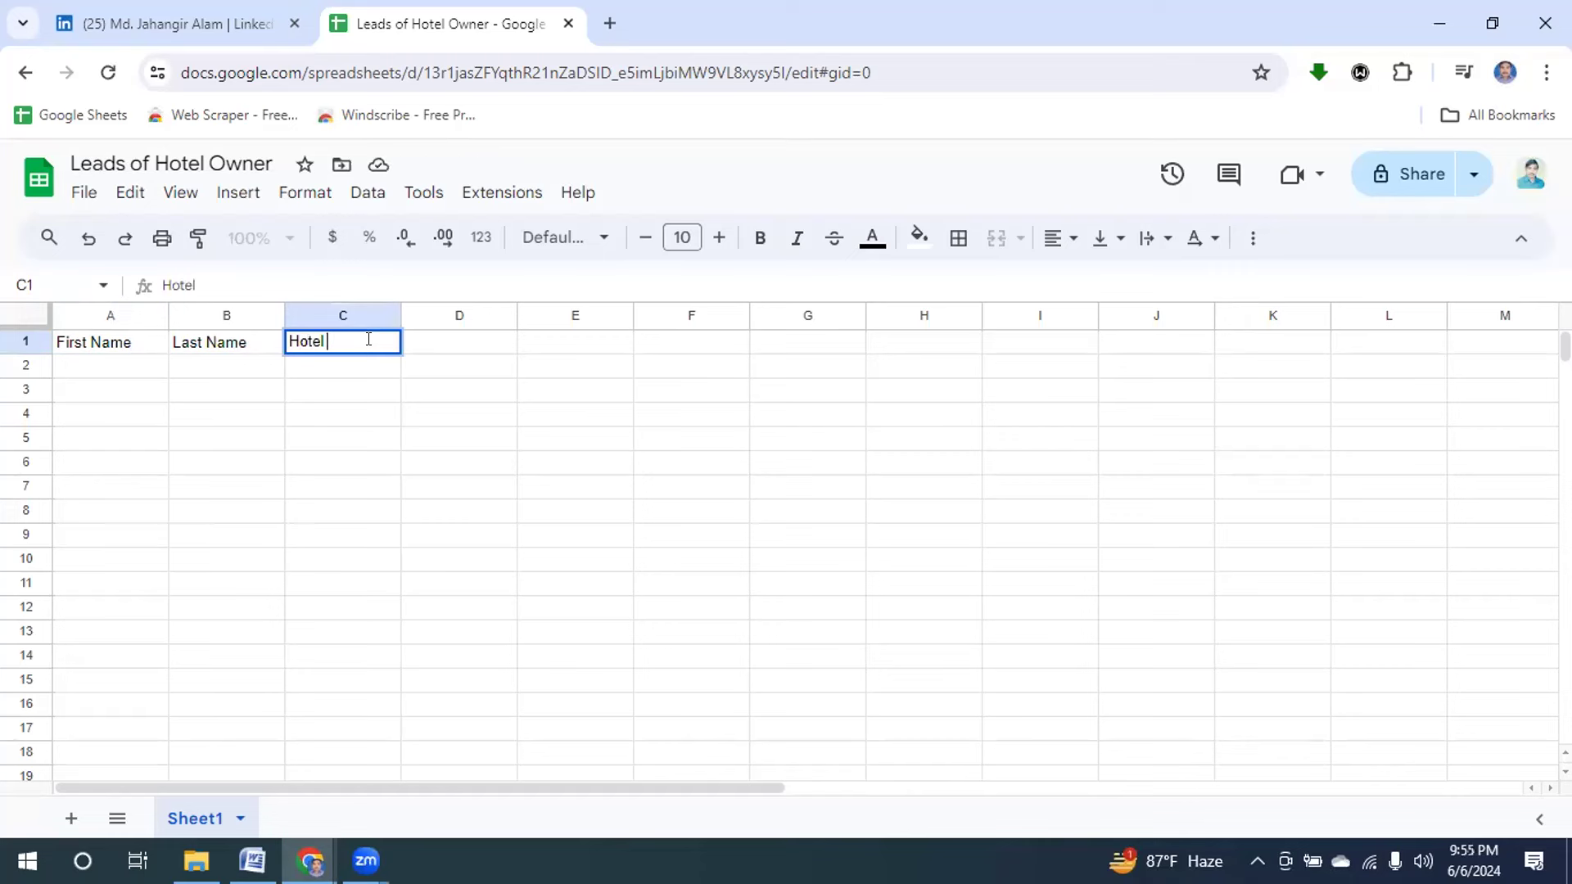
text( Name)
click(488, 346)
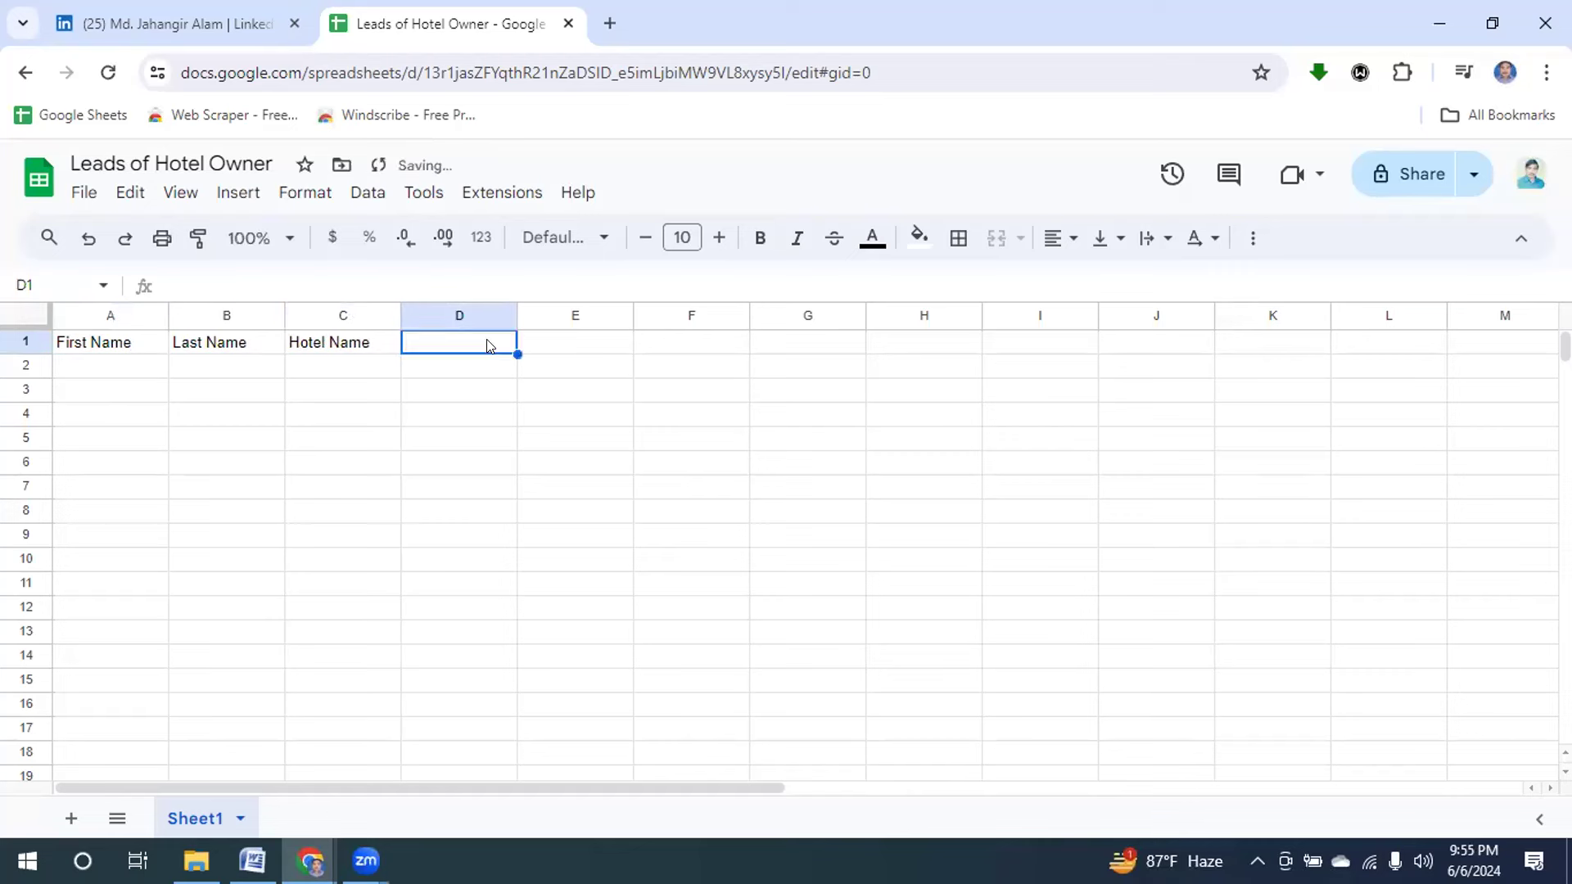
text(Lo)
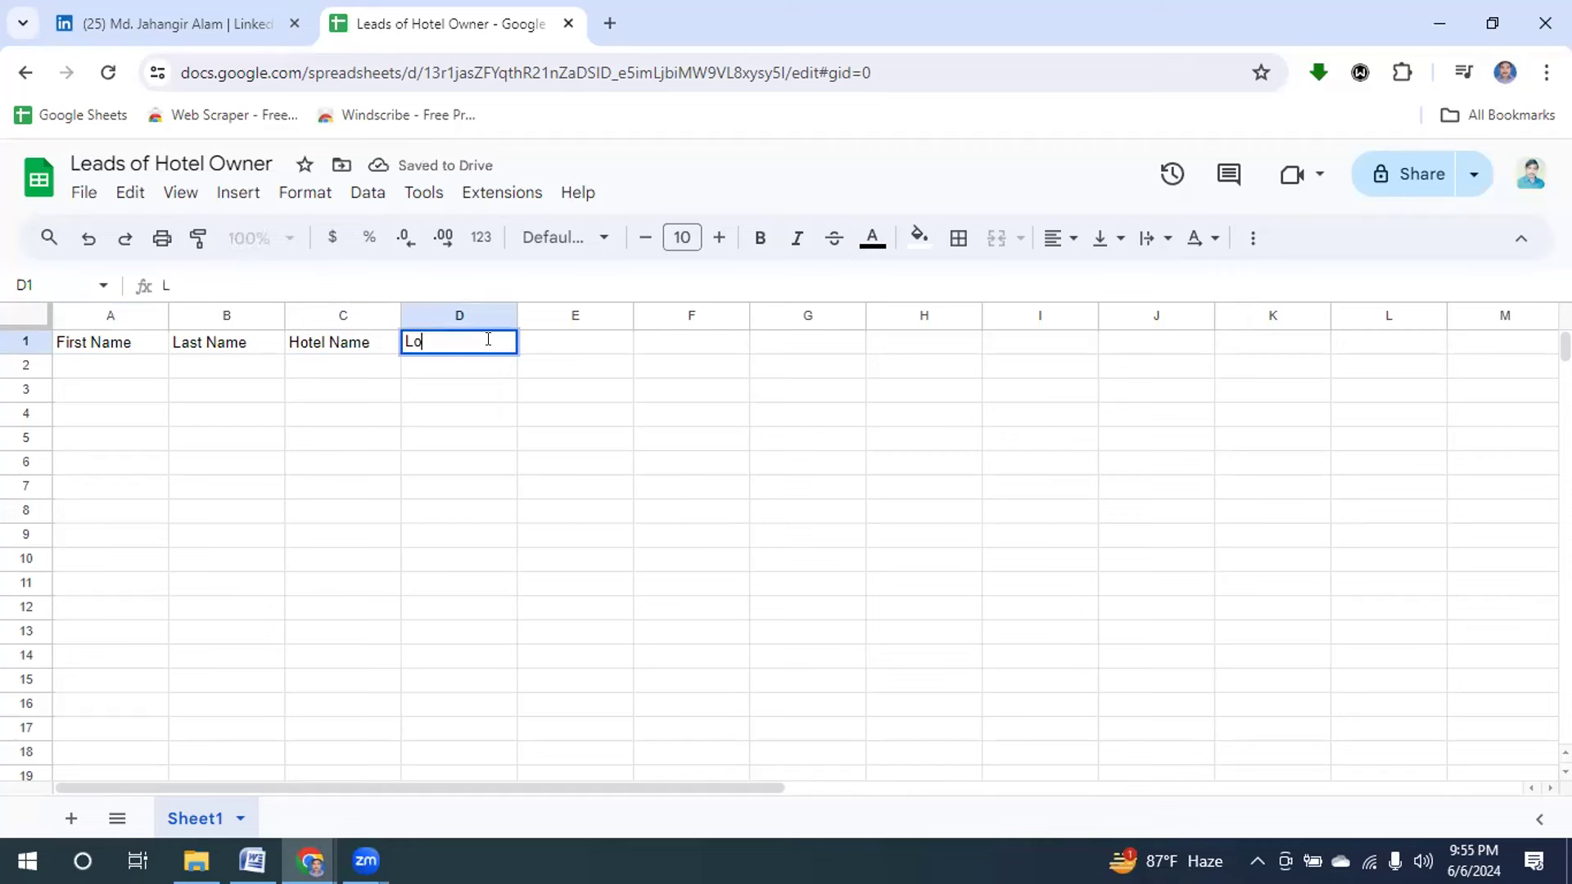
text(cation)
click(607, 348)
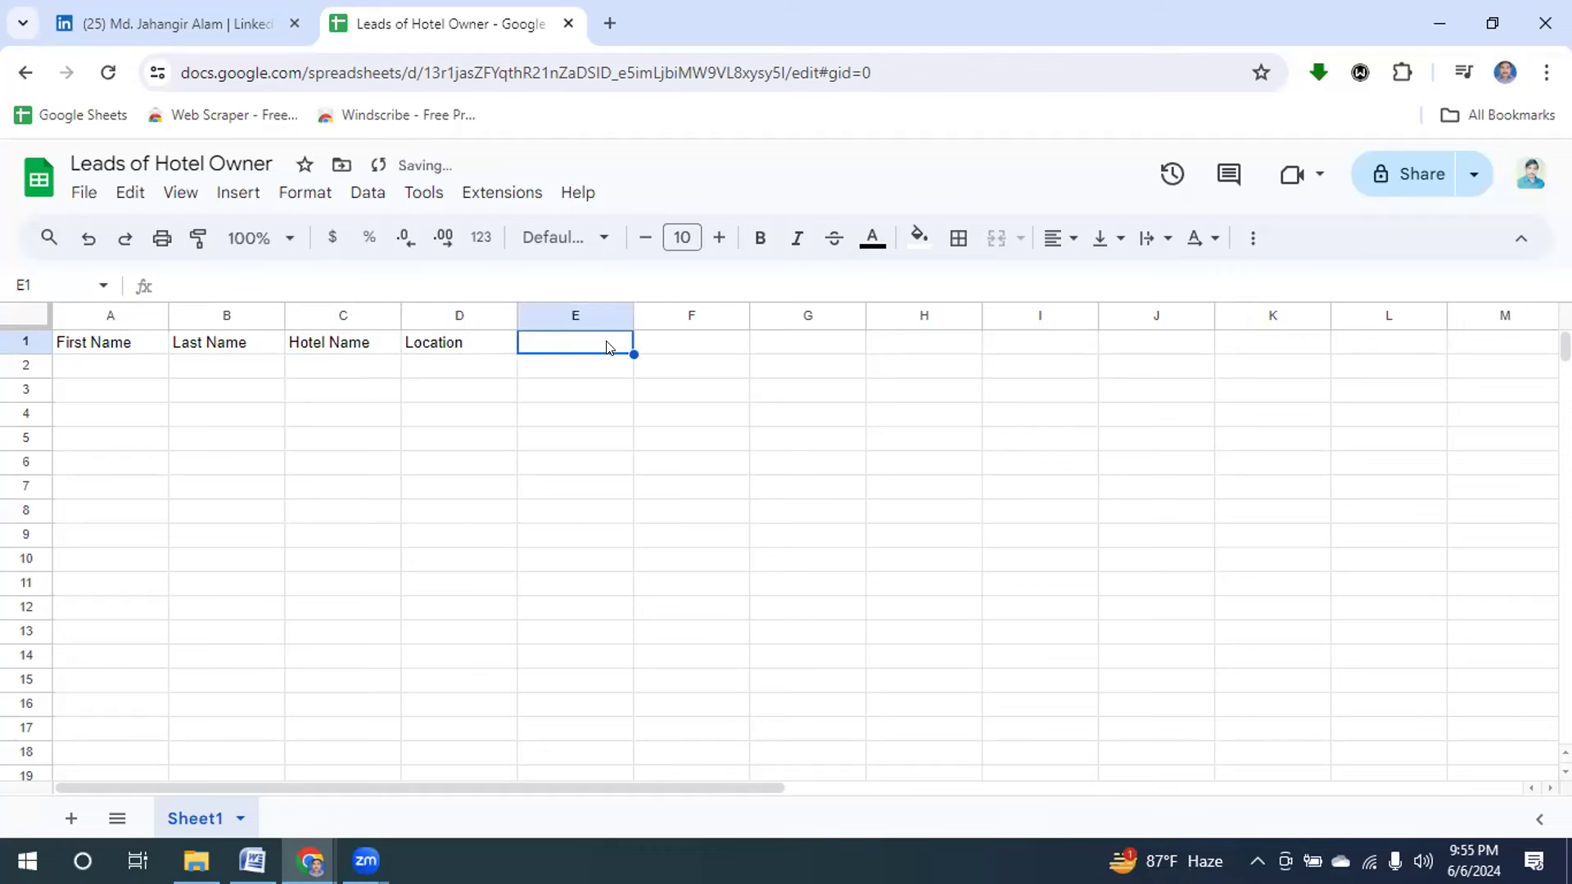
Enter headers Phone No., E-Mail ID and Source URL in E1 through G1.
text(Phon)
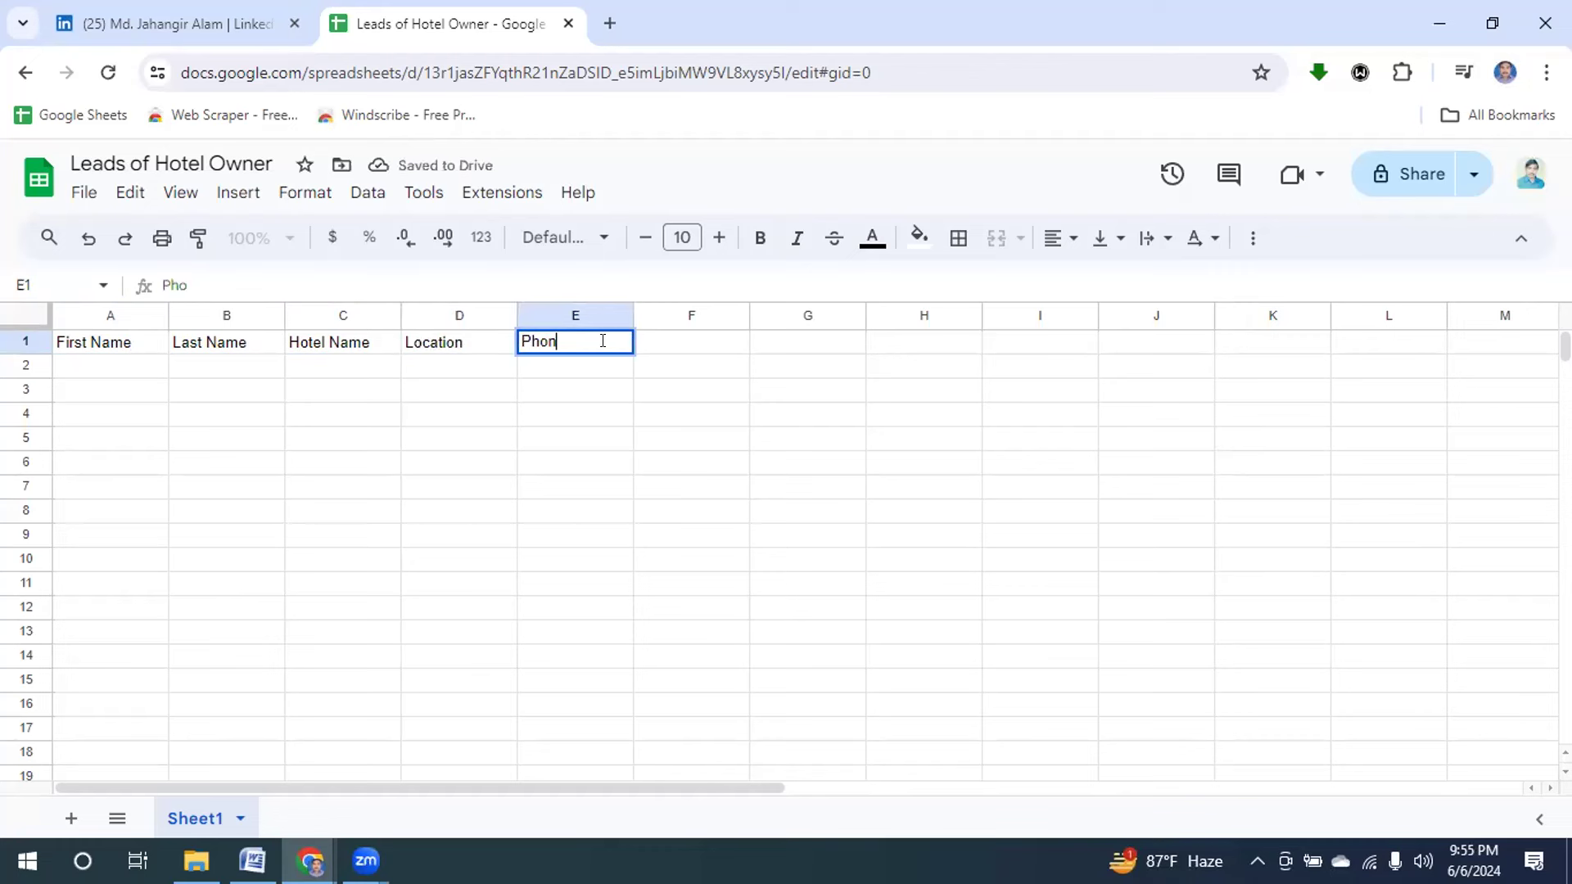
text(e No.)
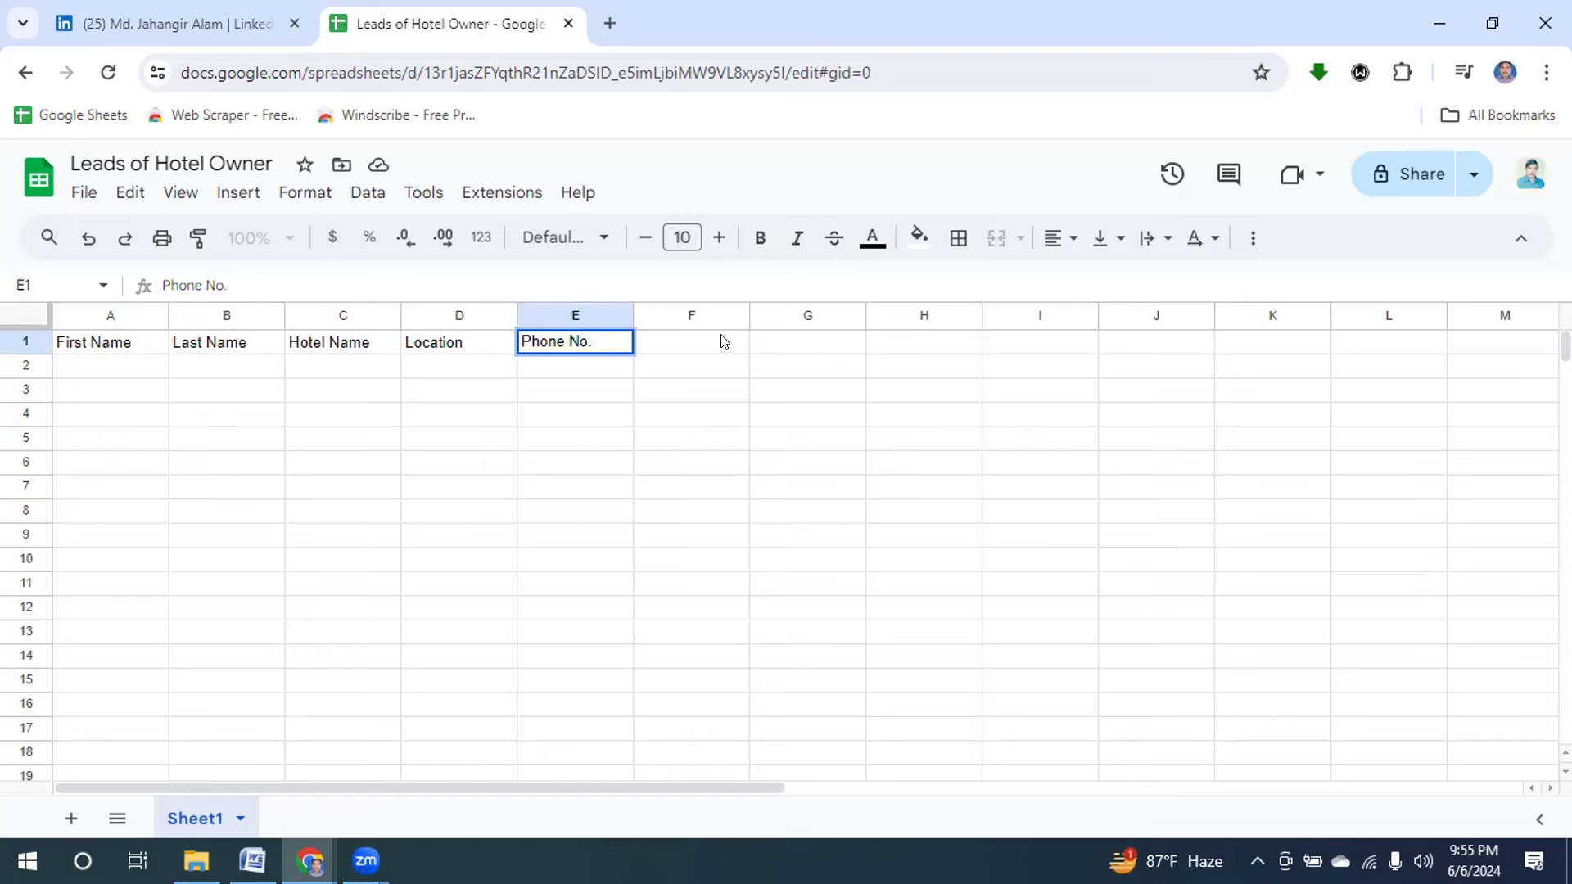
click(721, 343)
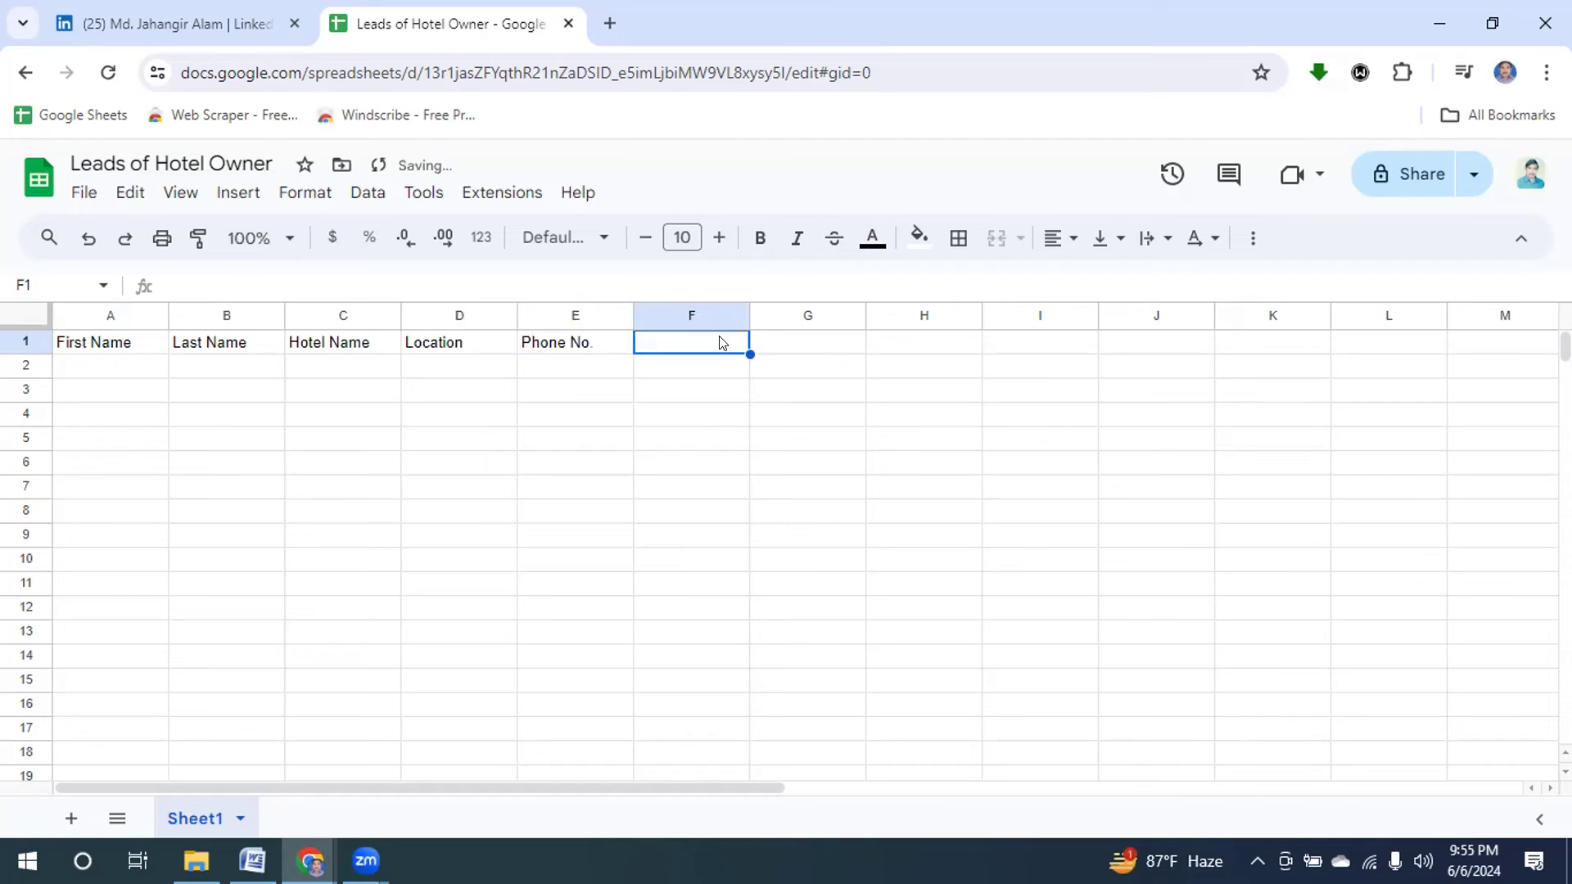
text(E)
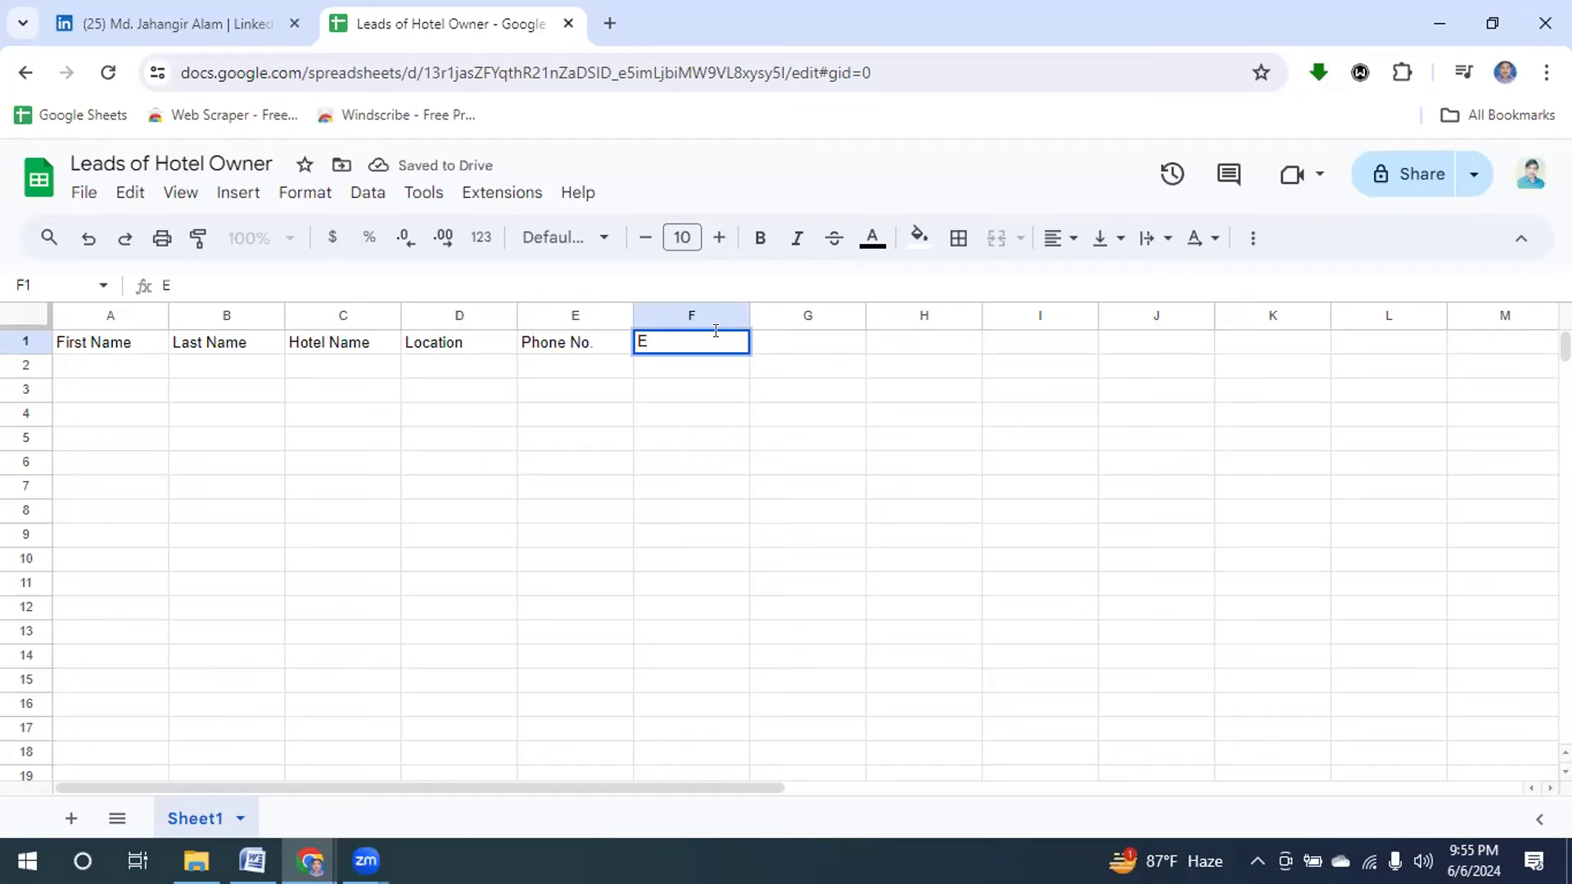
text(-Mail ID)
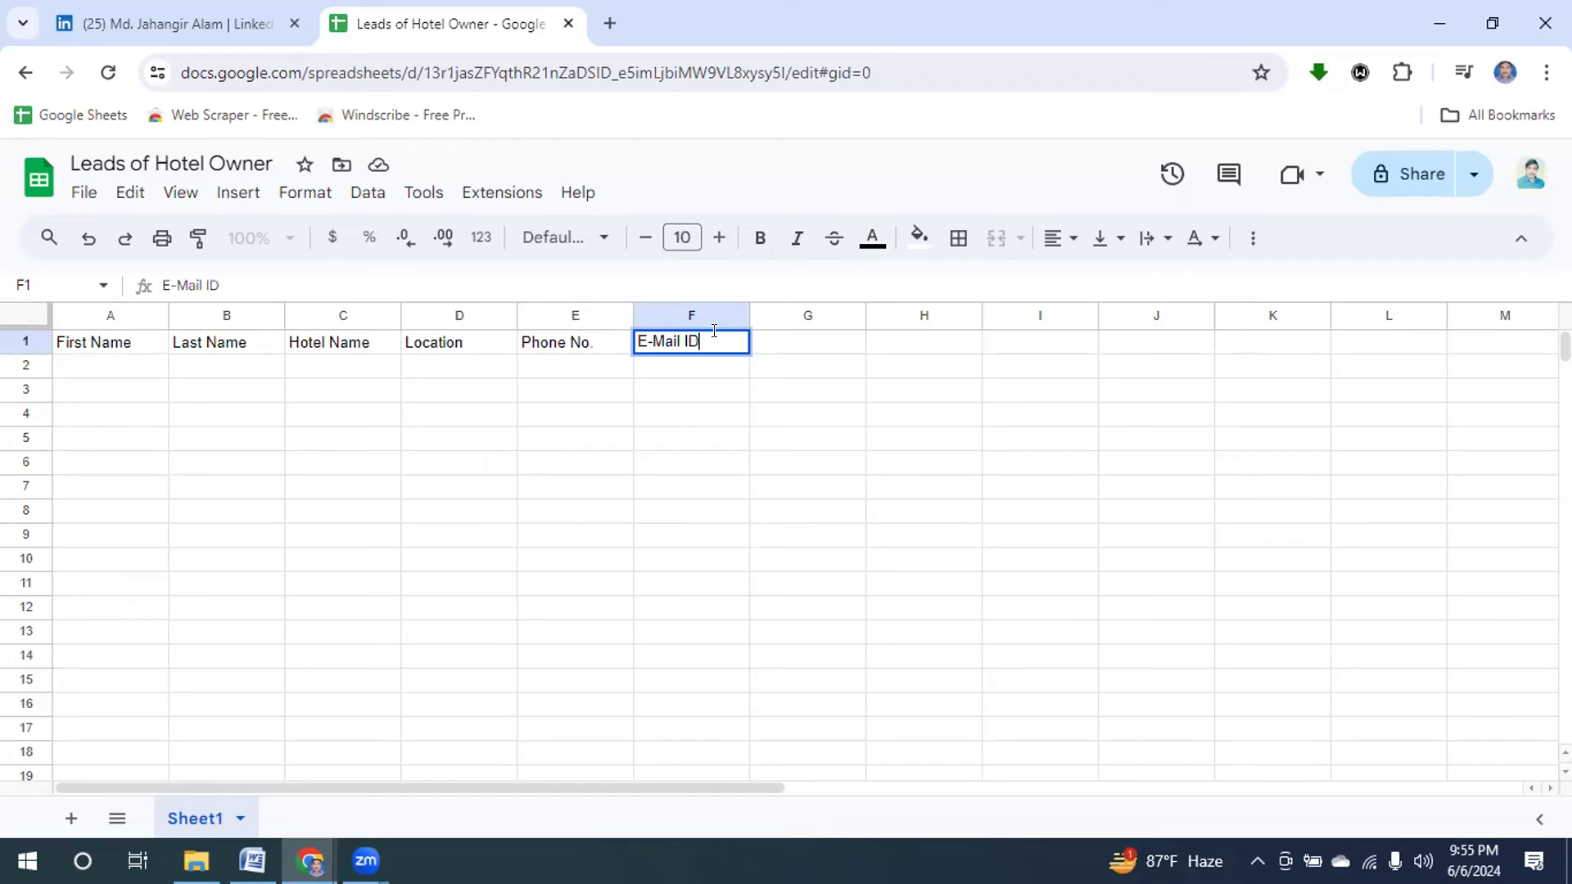
click(793, 343)
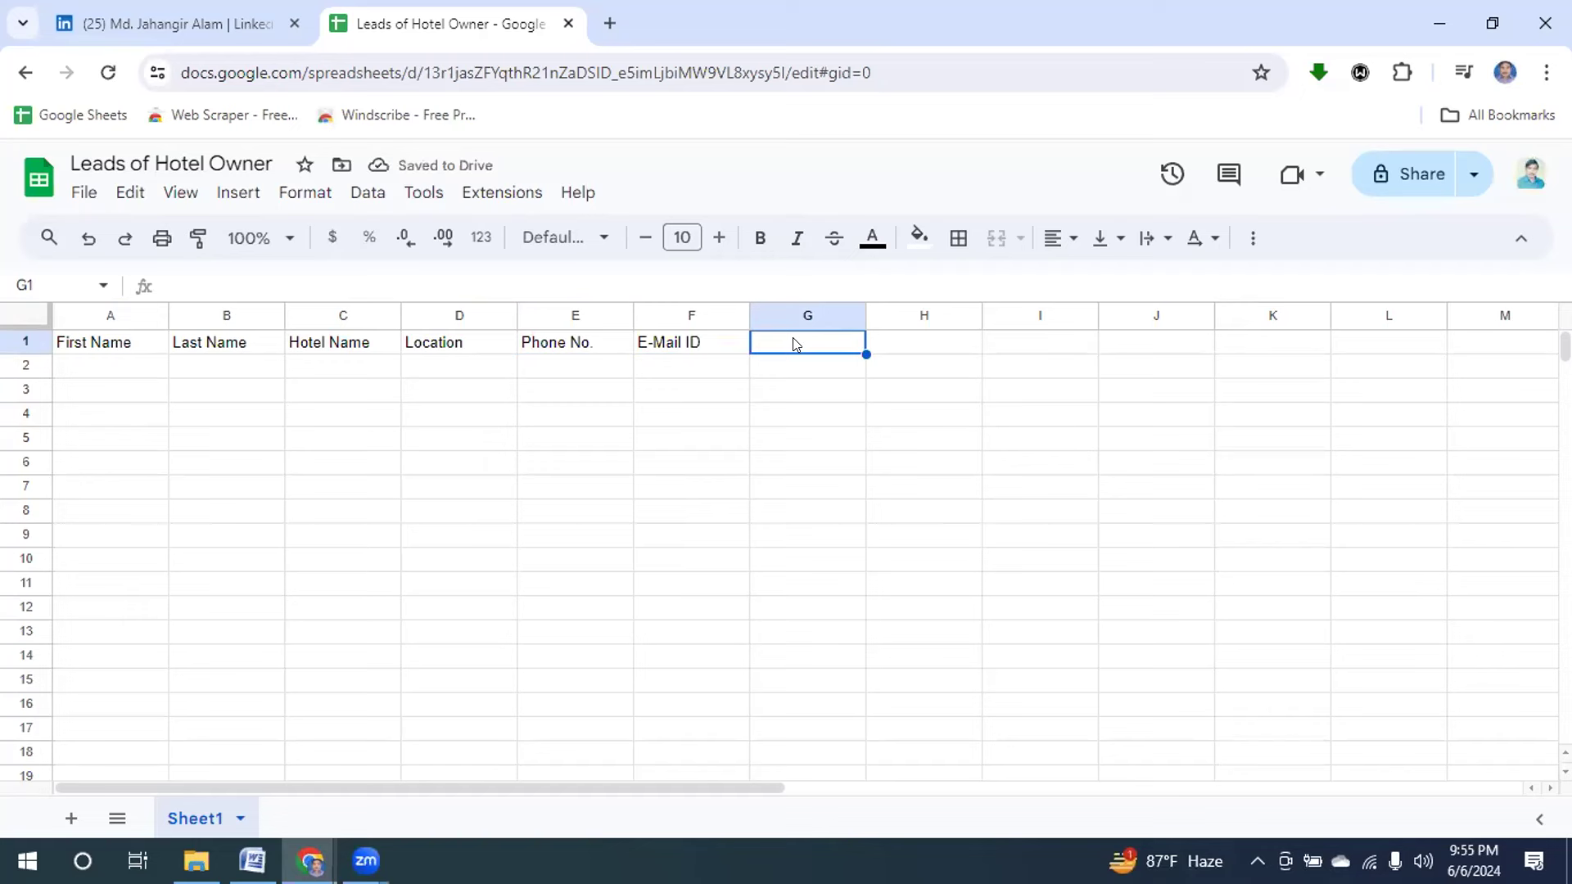
text(Sour)
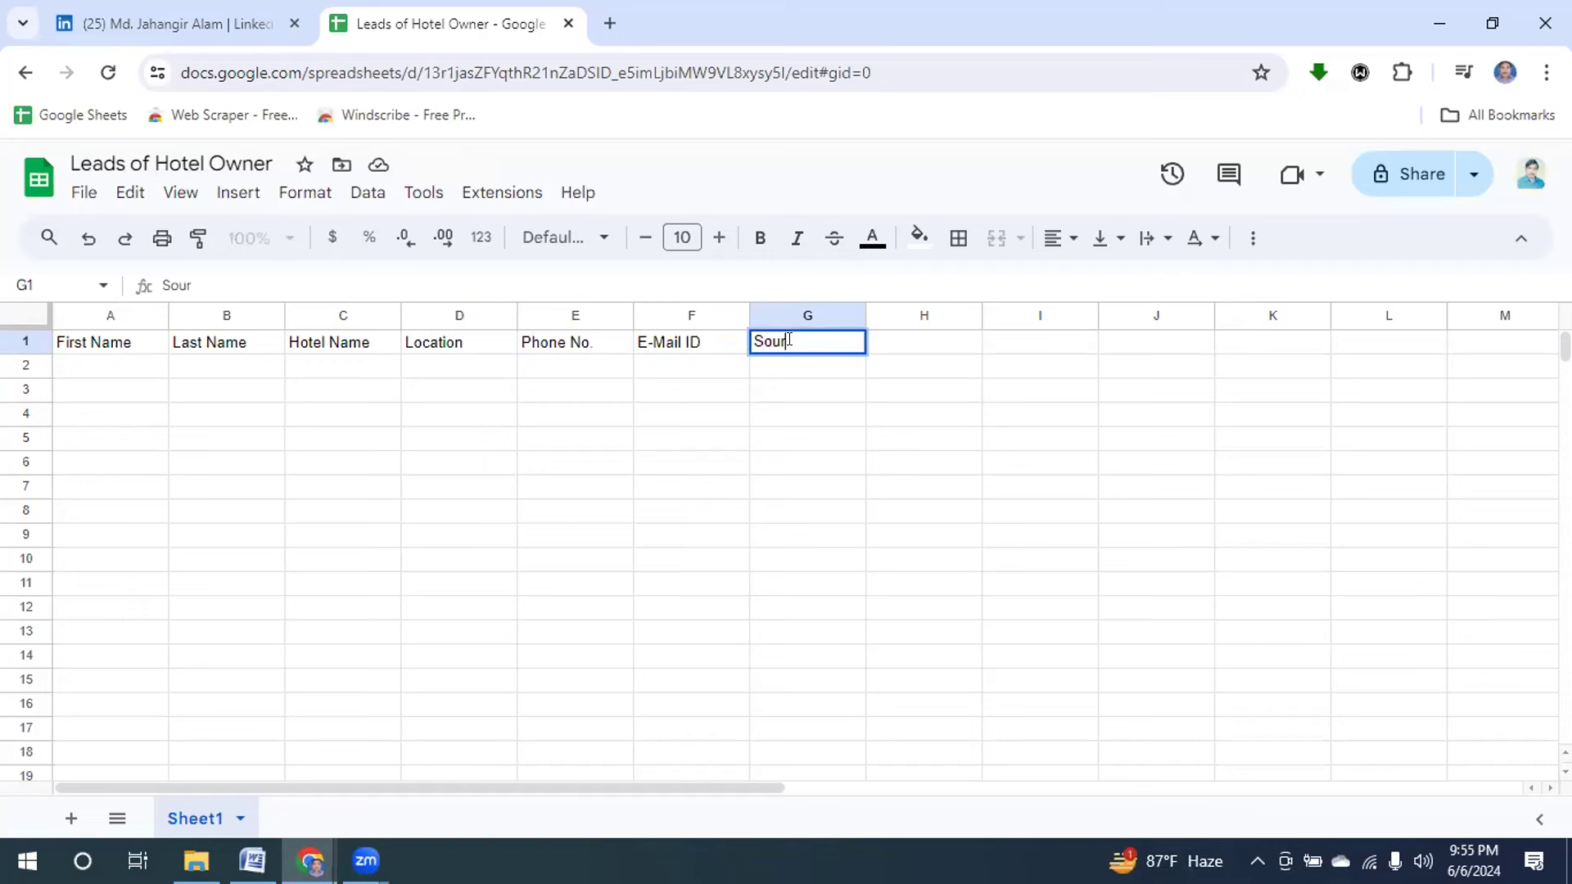
text(ce URL)
Select row 1 and set the header font size to 18.
click(14, 327)
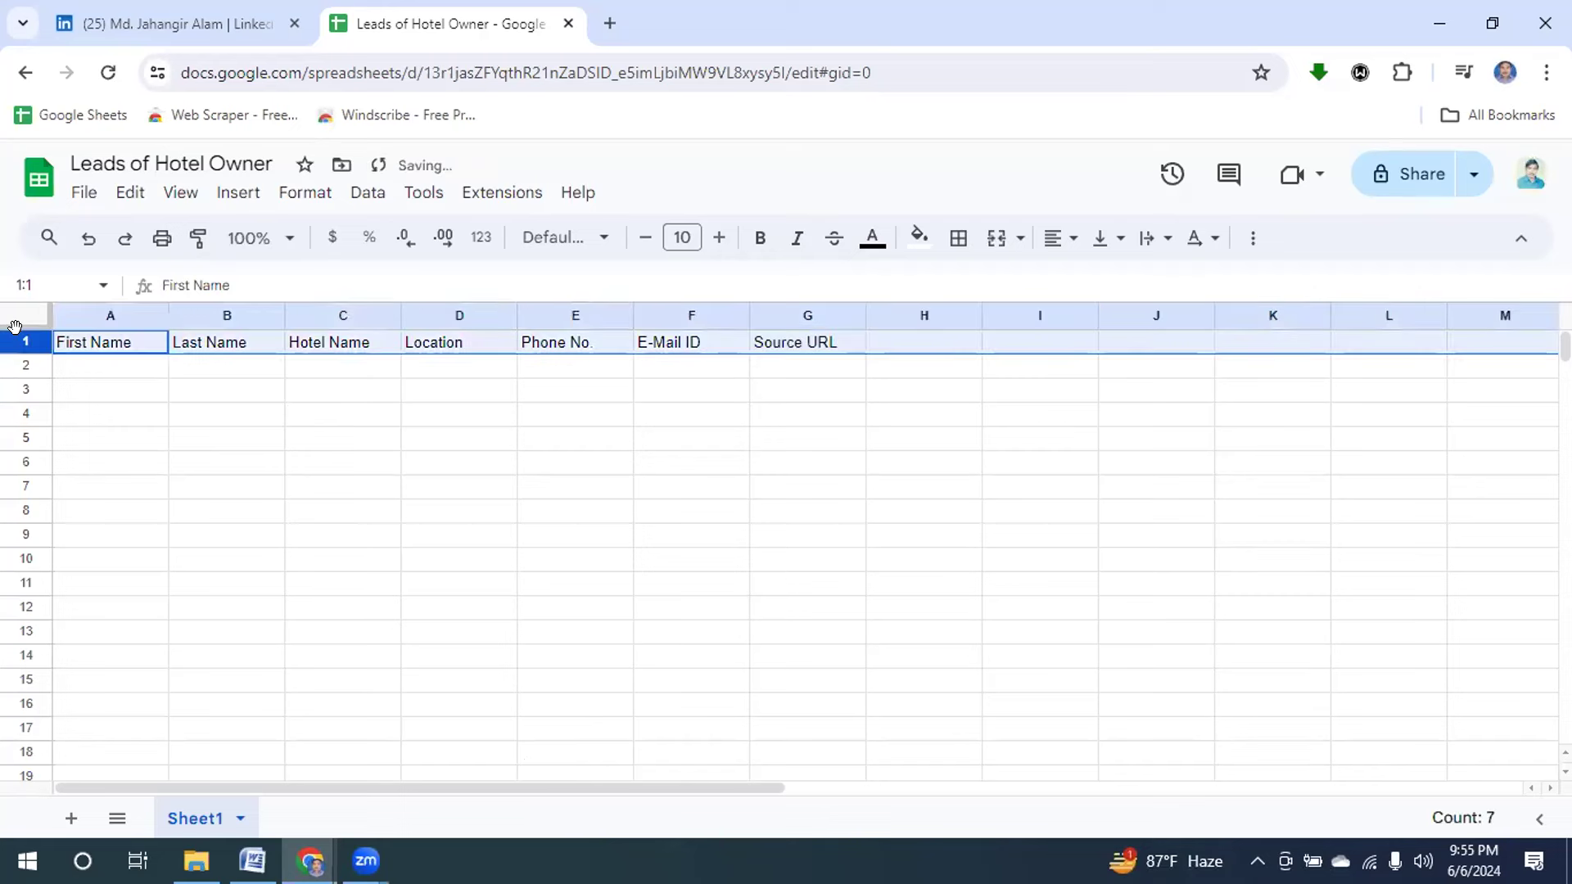
click(675, 230)
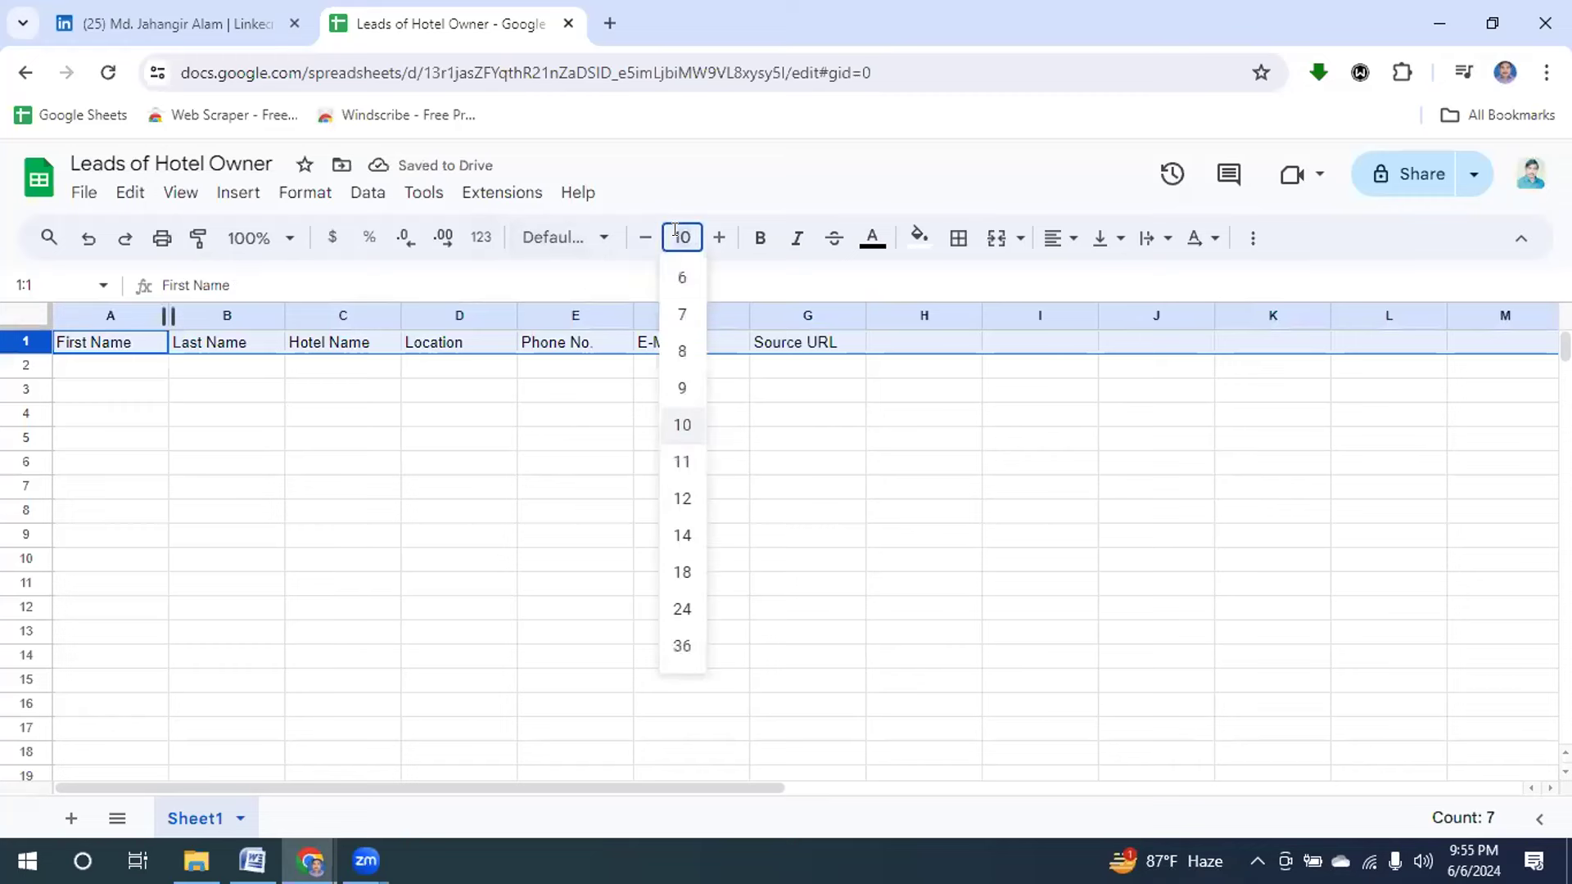
click(681, 538)
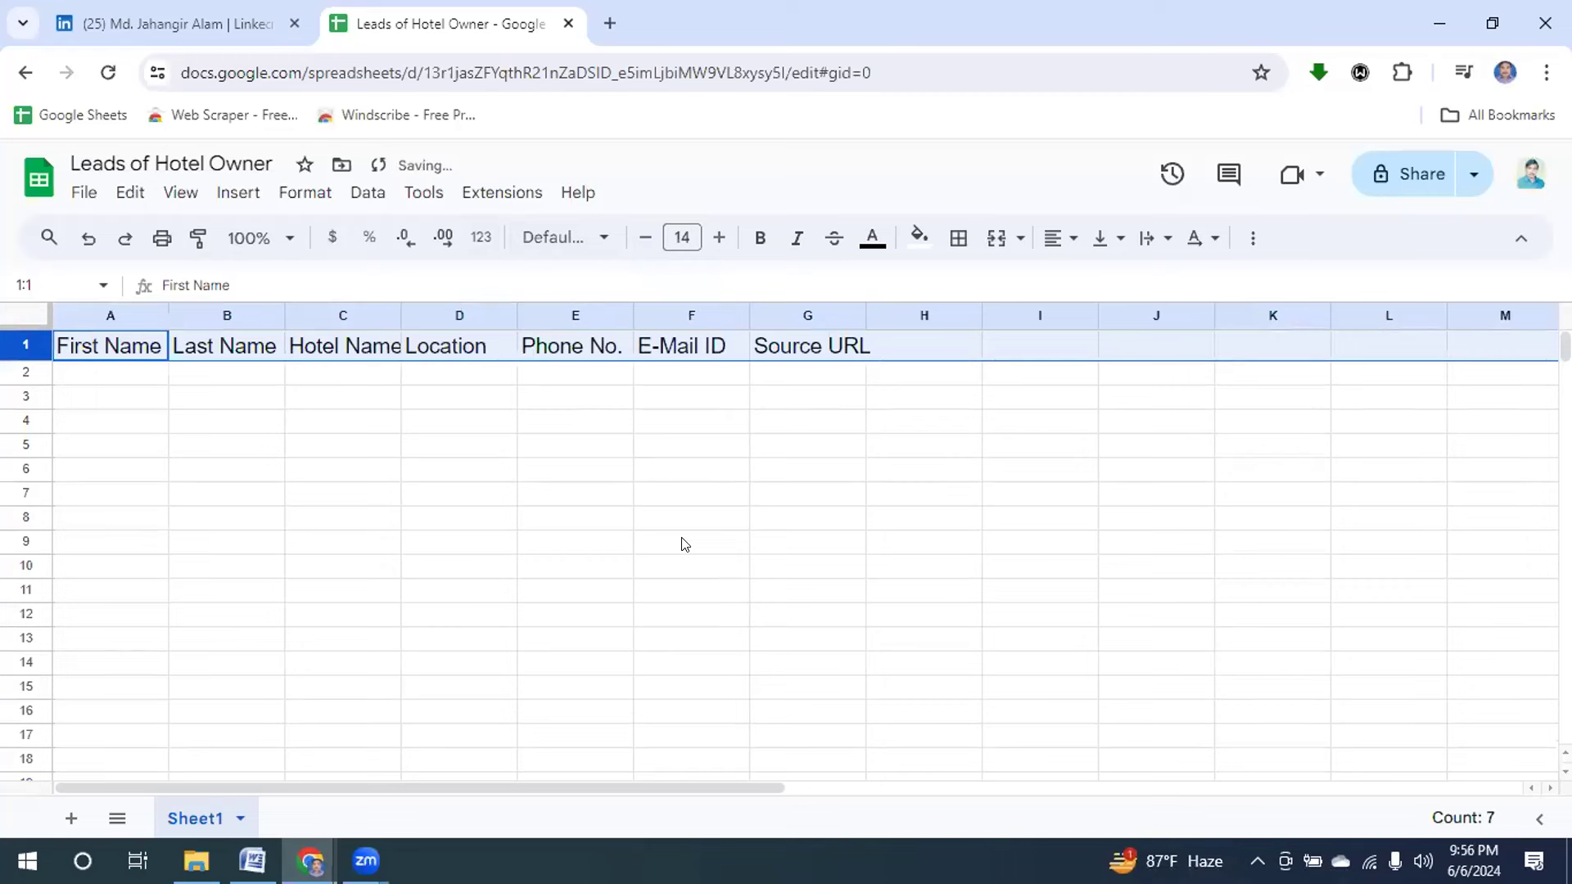
click(681, 238)
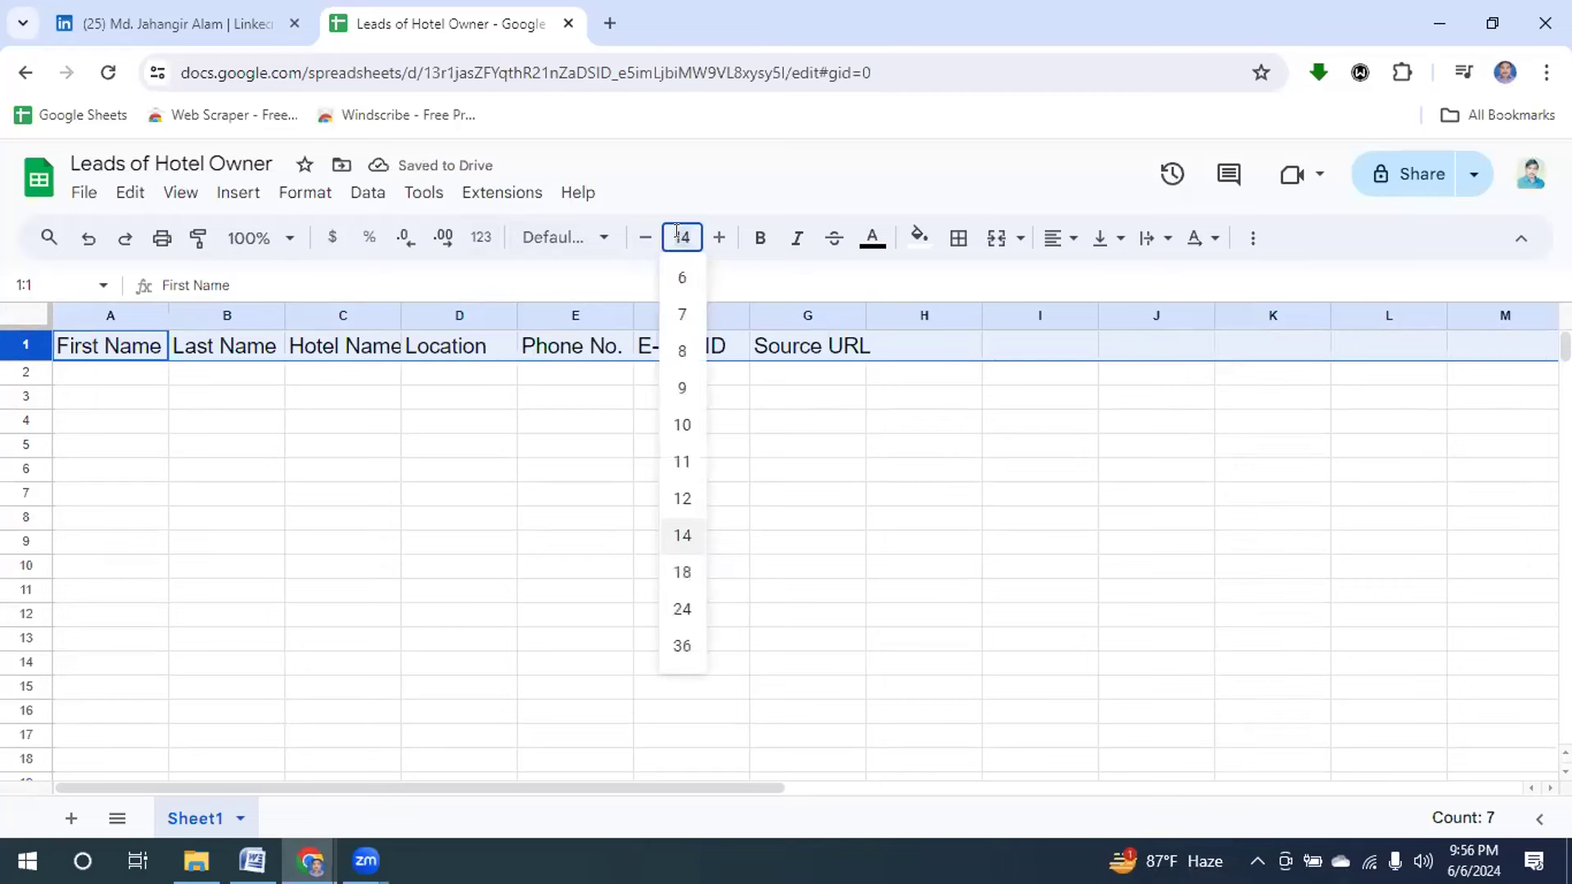
click(677, 572)
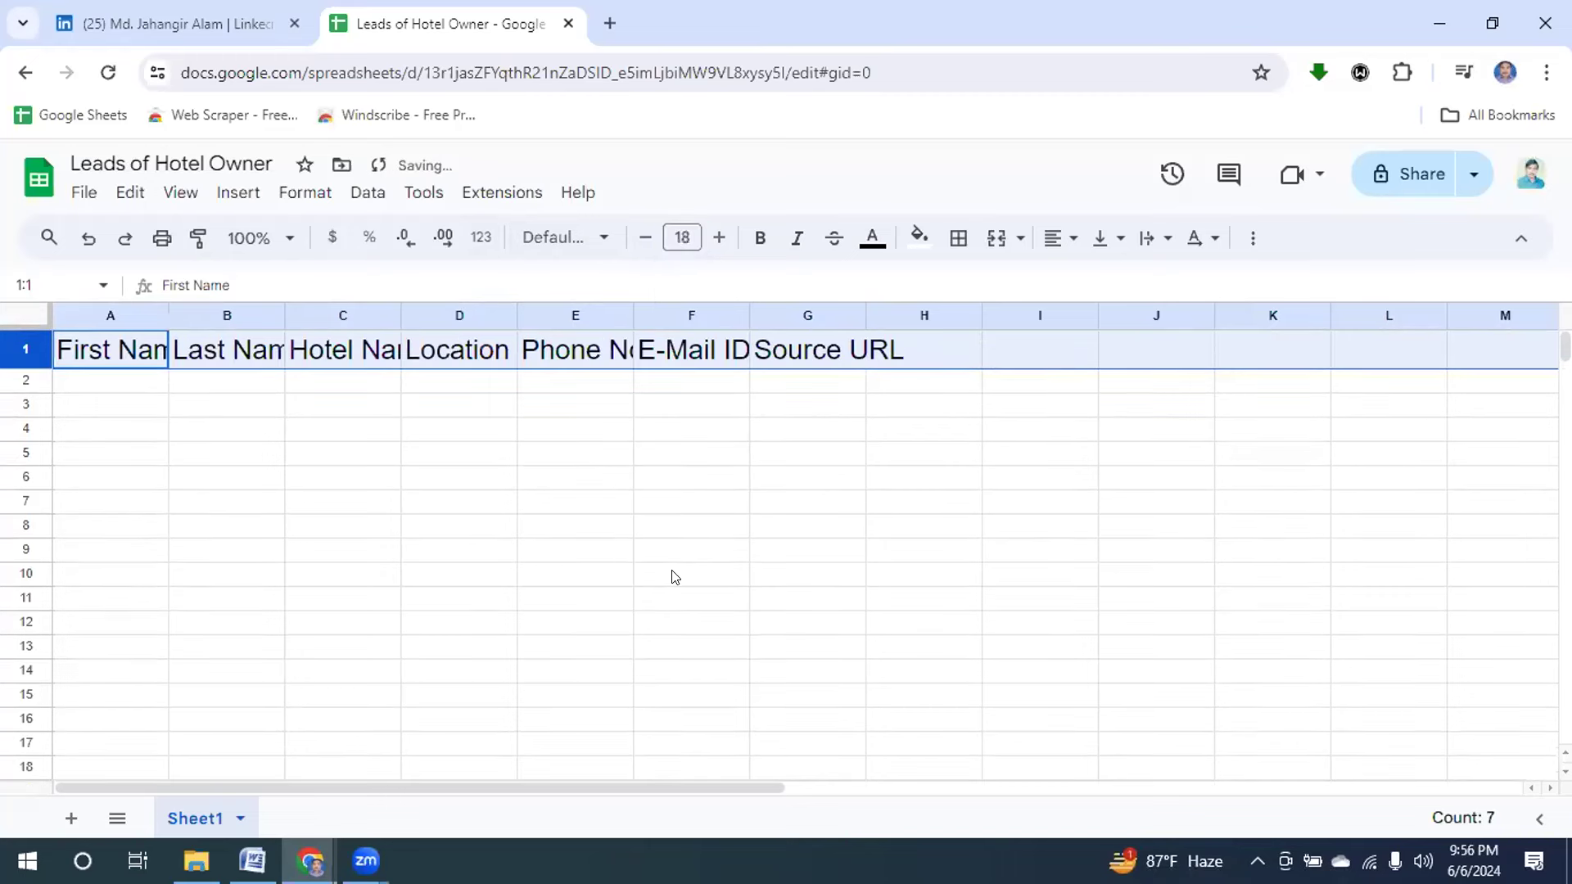
Make the row 1 headers bold and centered with a yellow fill.
click(750, 238)
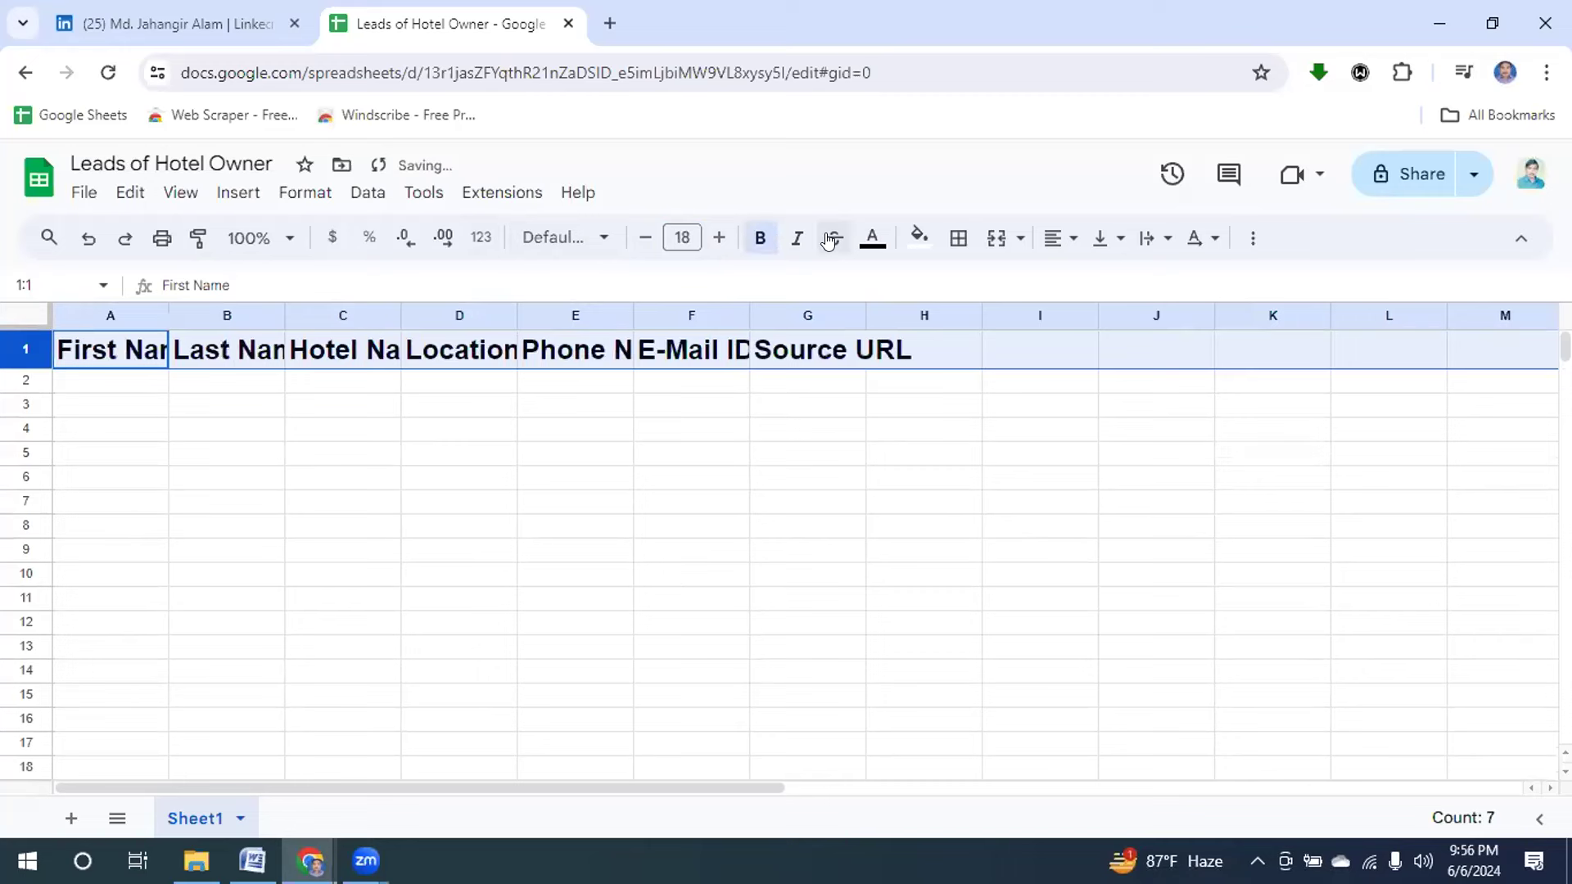
click(1058, 239)
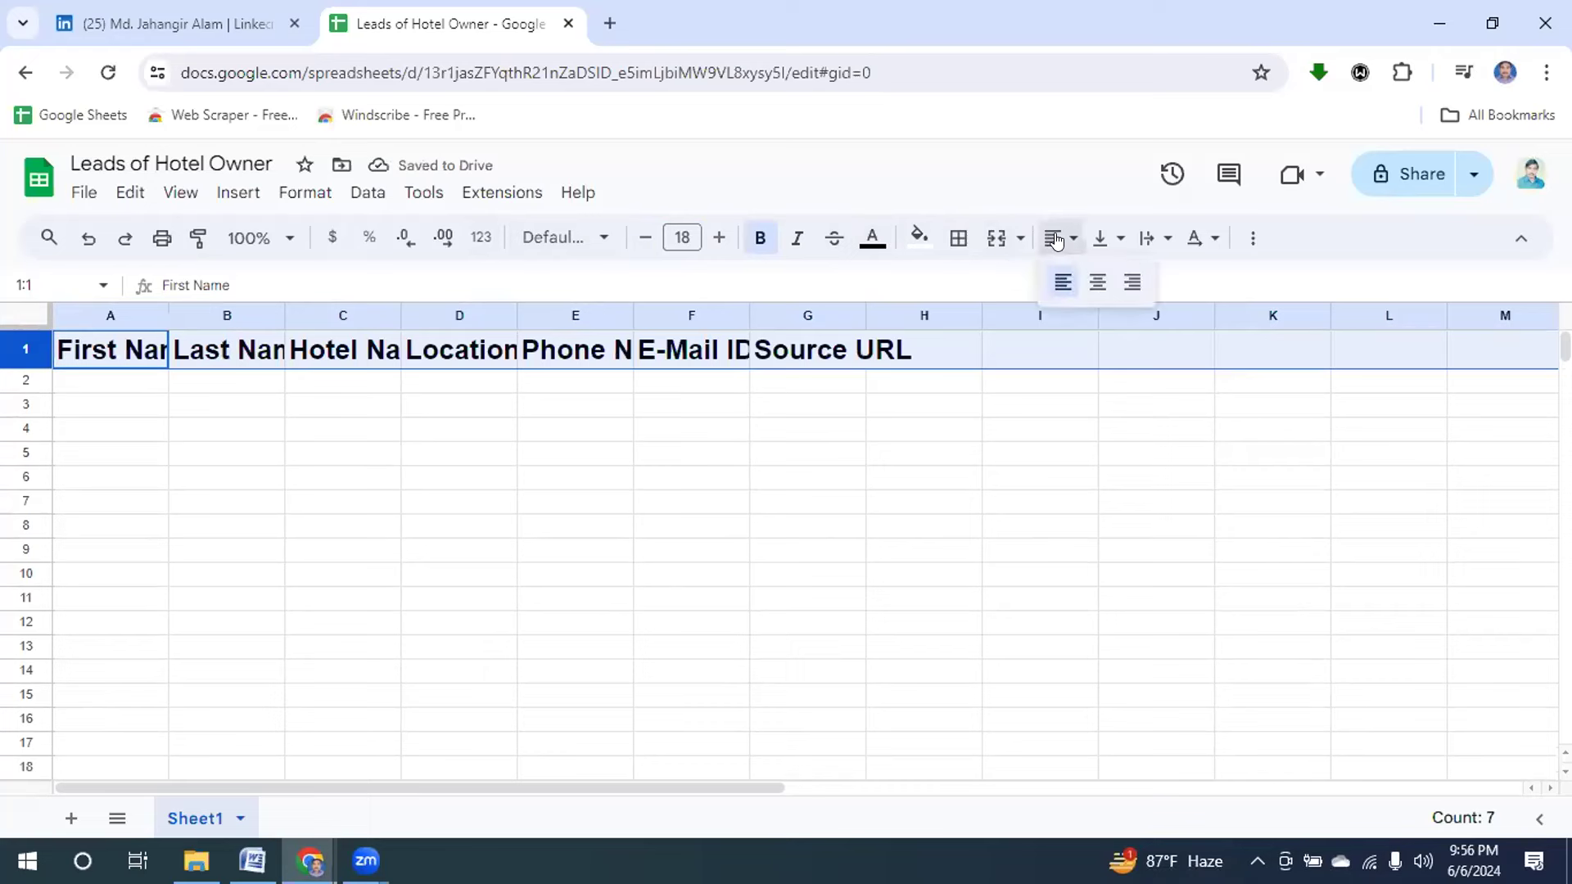
click(1082, 281)
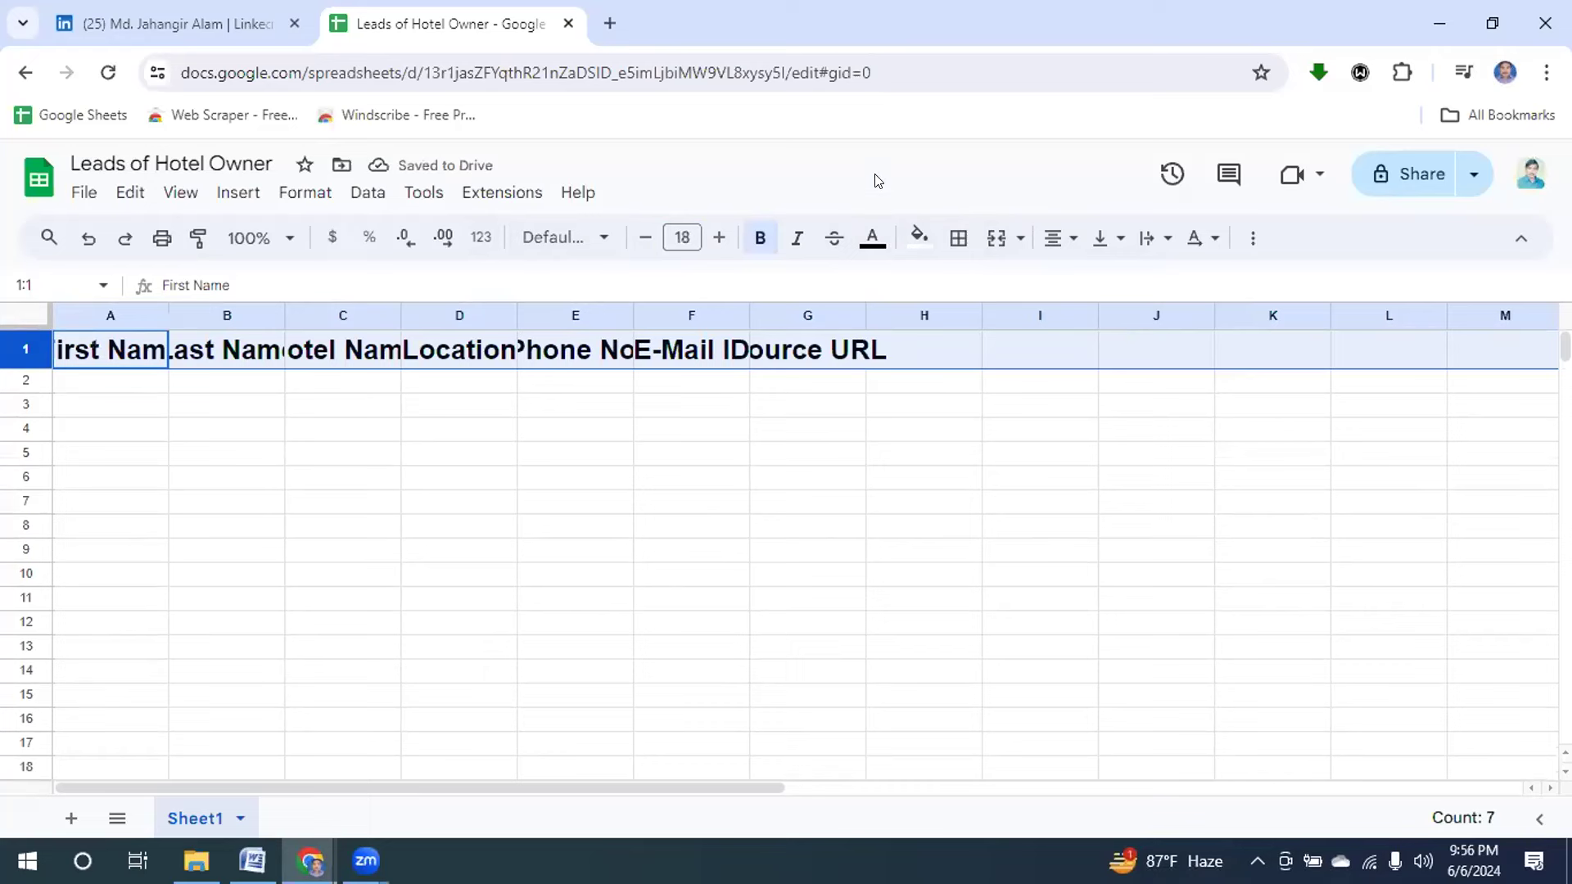
click(917, 239)
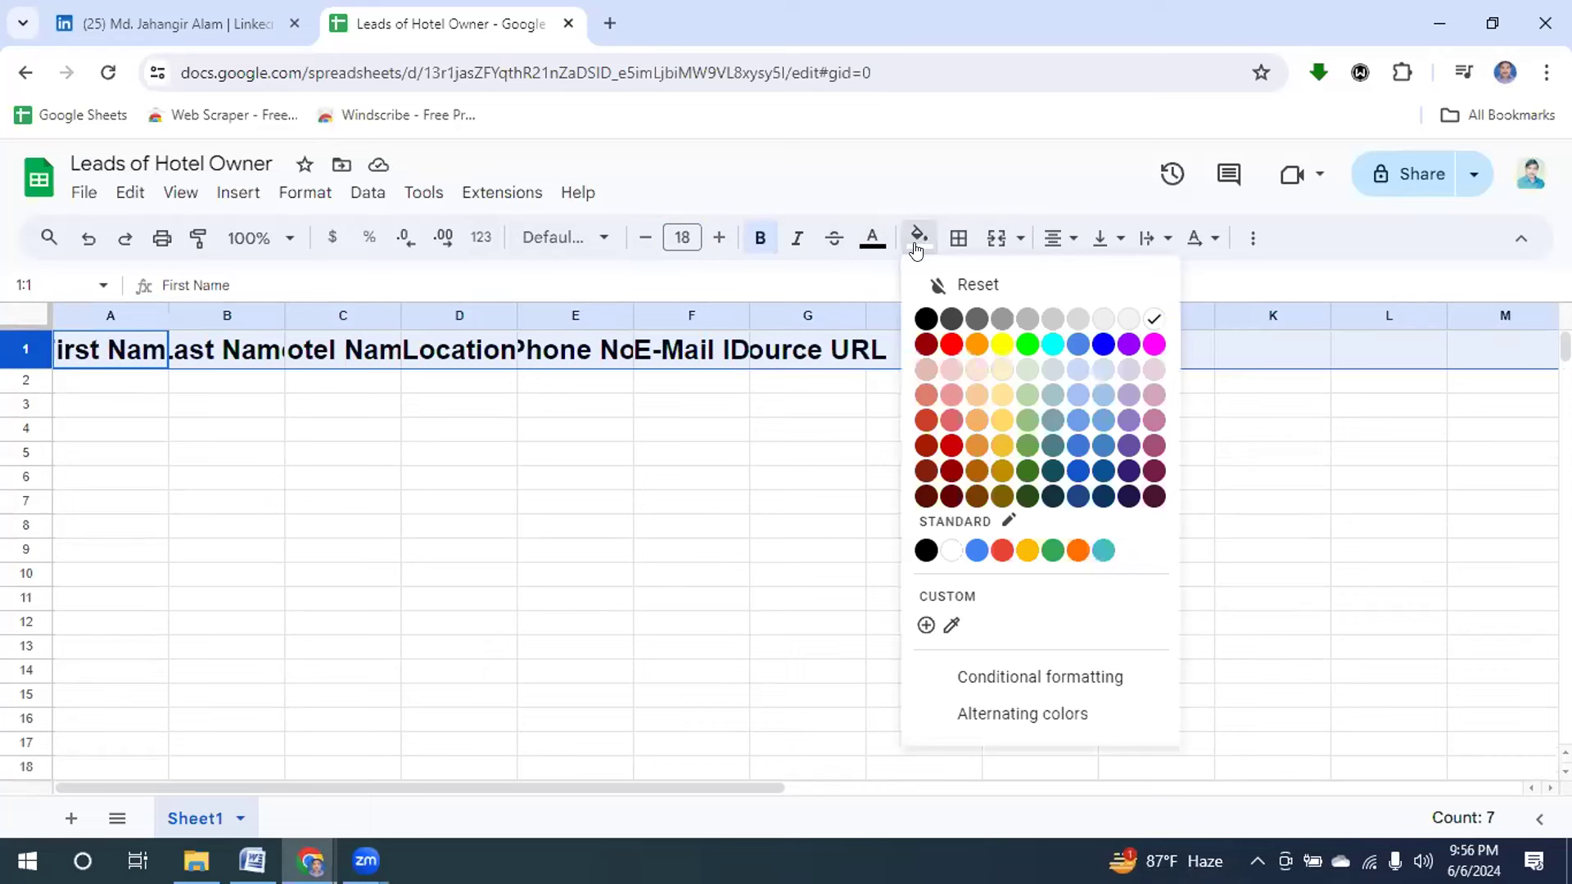
click(1002, 344)
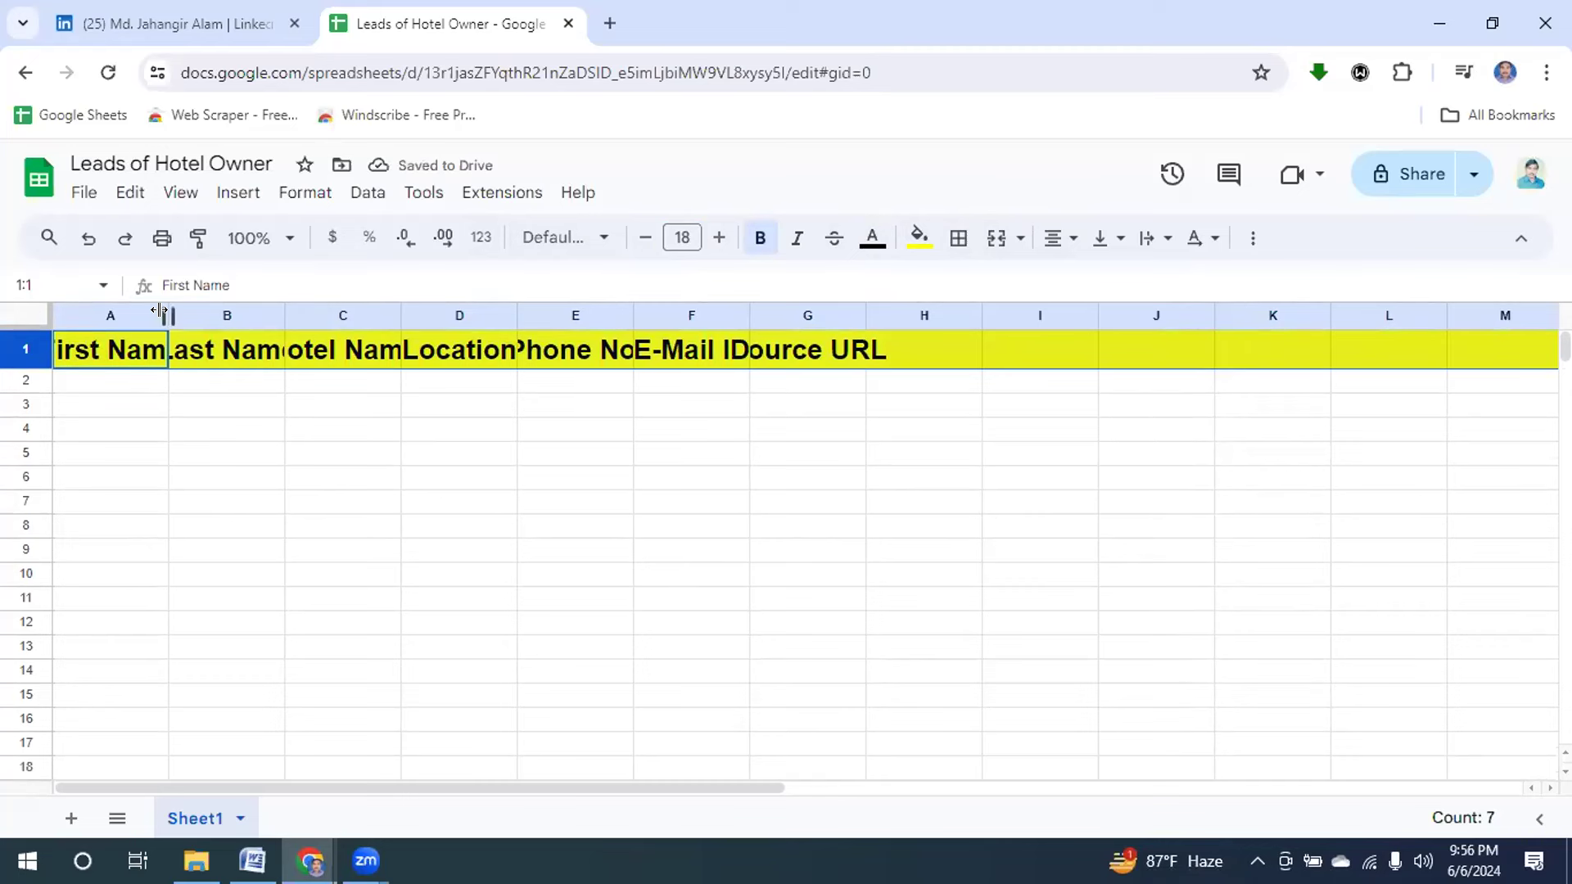
Widen columns A through G so First Name through Source URL headers fit fully.
drag(160, 311, 248, 312)
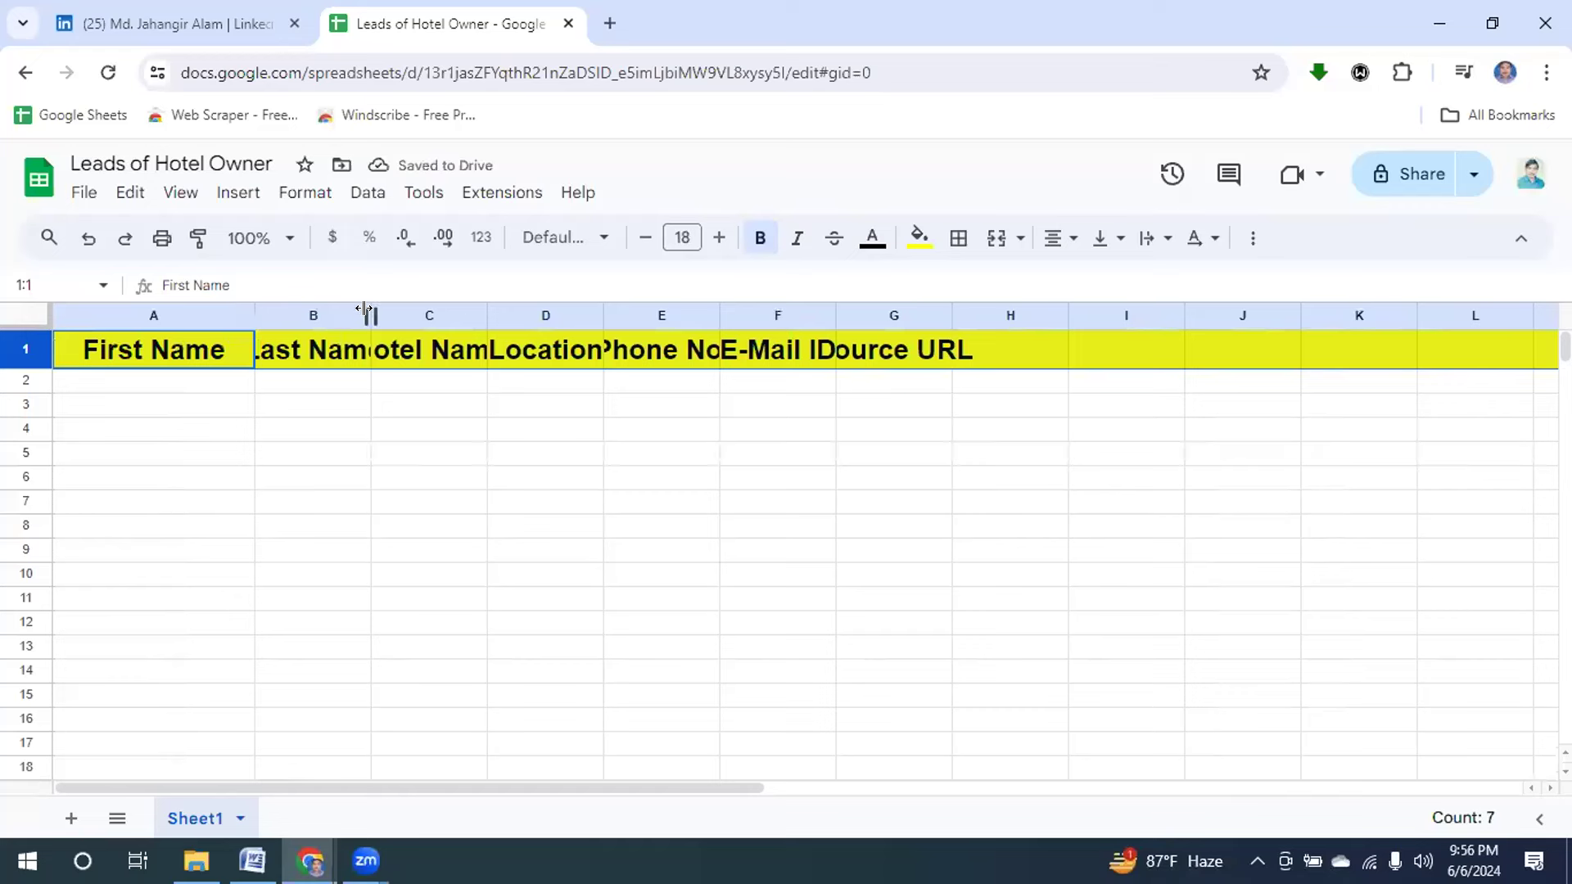
drag(364, 311, 445, 314)
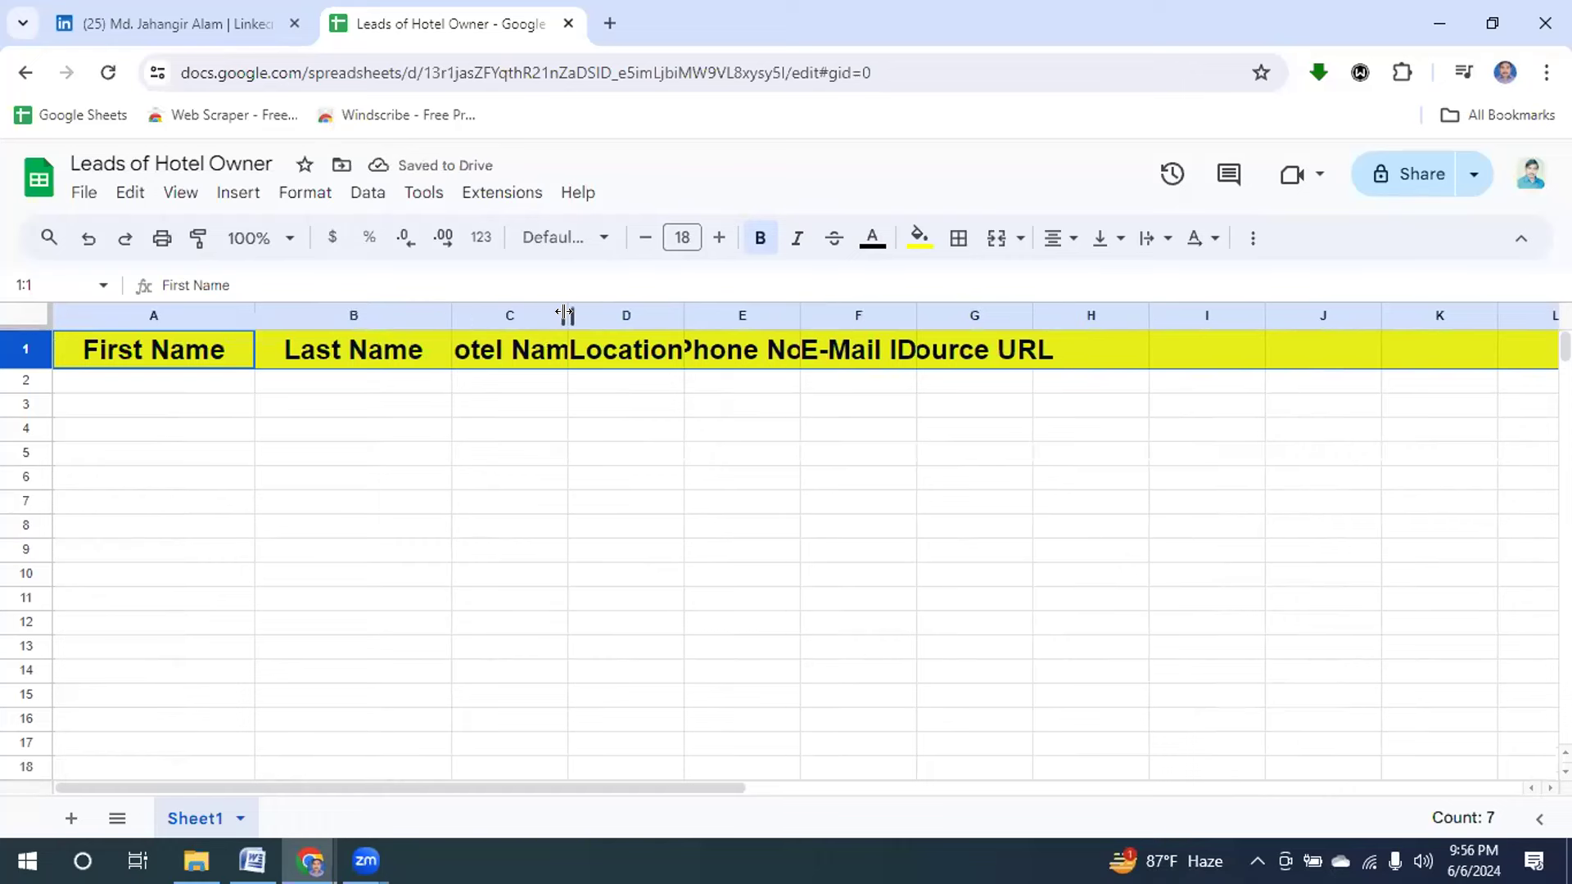
drag(565, 313, 659, 317)
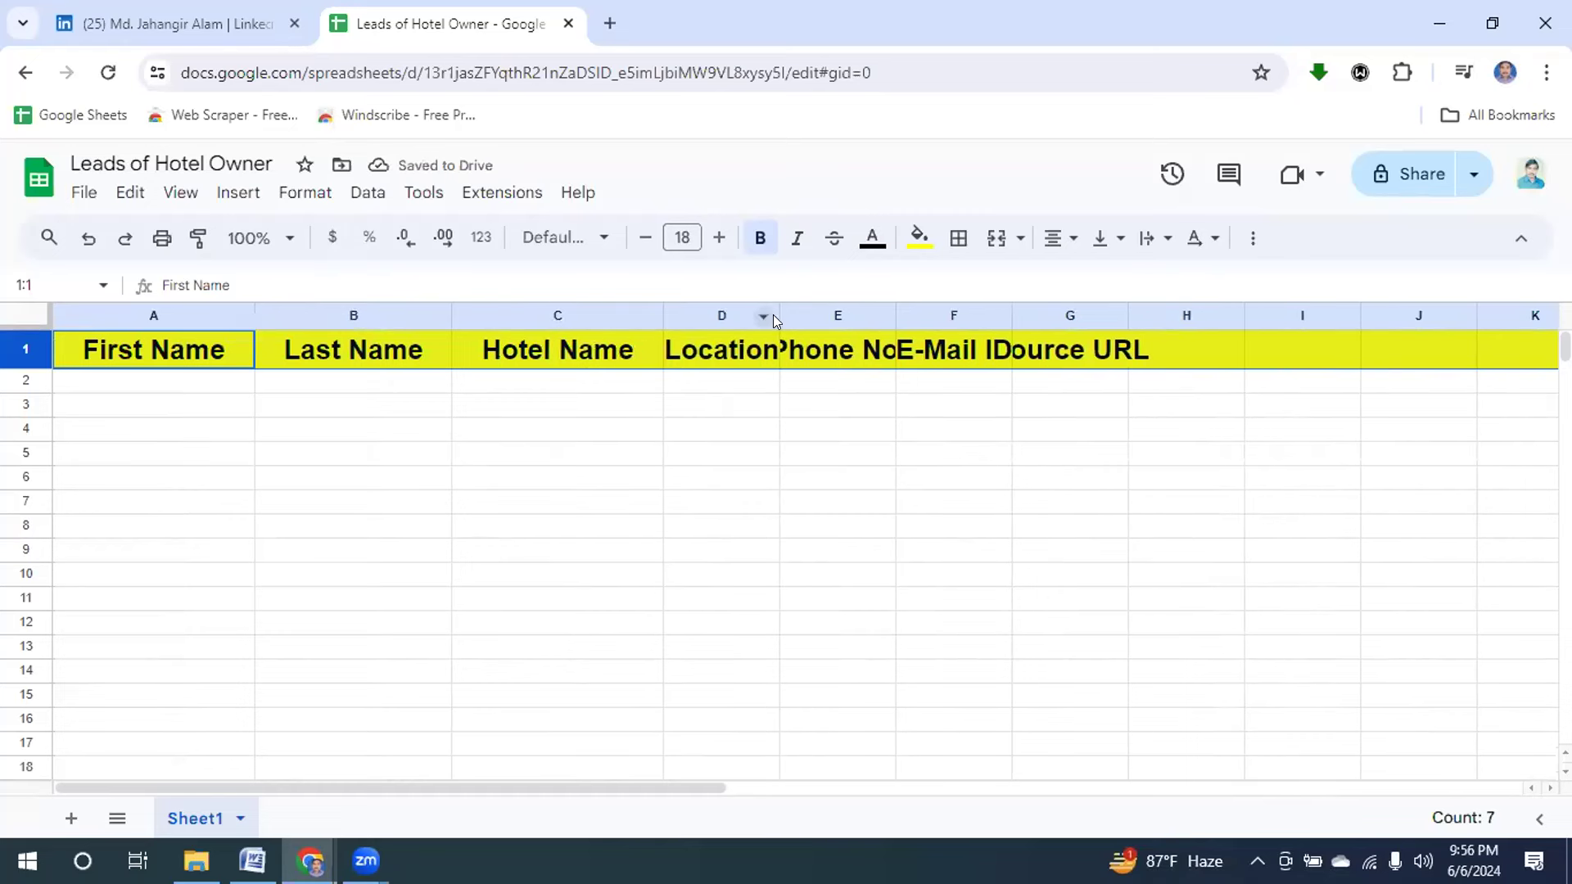
drag(767, 309, 856, 319)
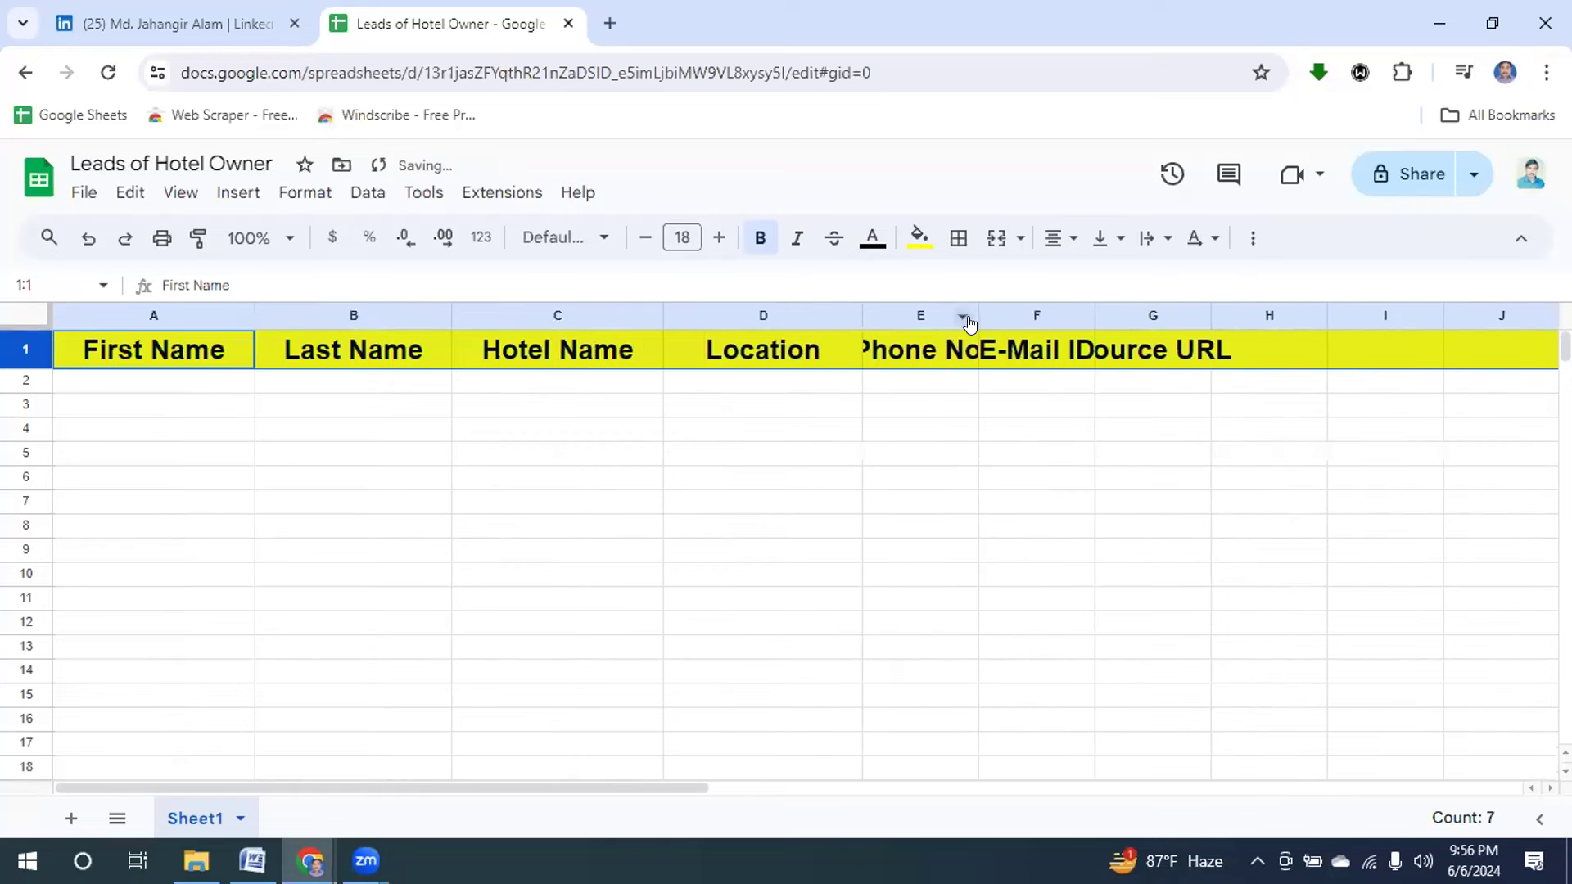
drag(974, 311, 1076, 308)
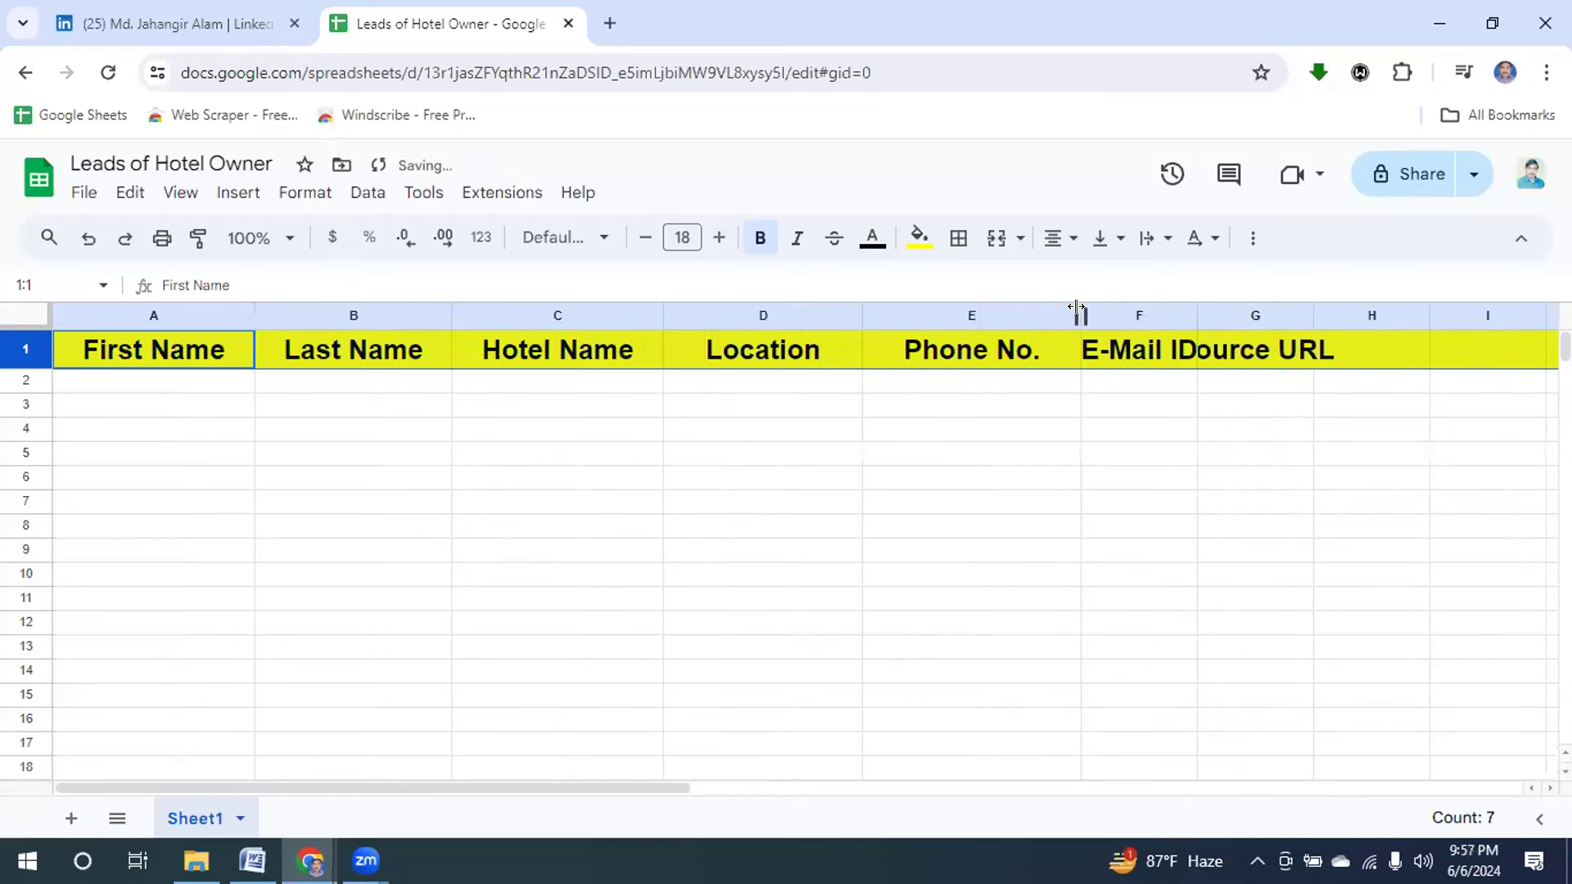
drag(1195, 312, 1394, 308)
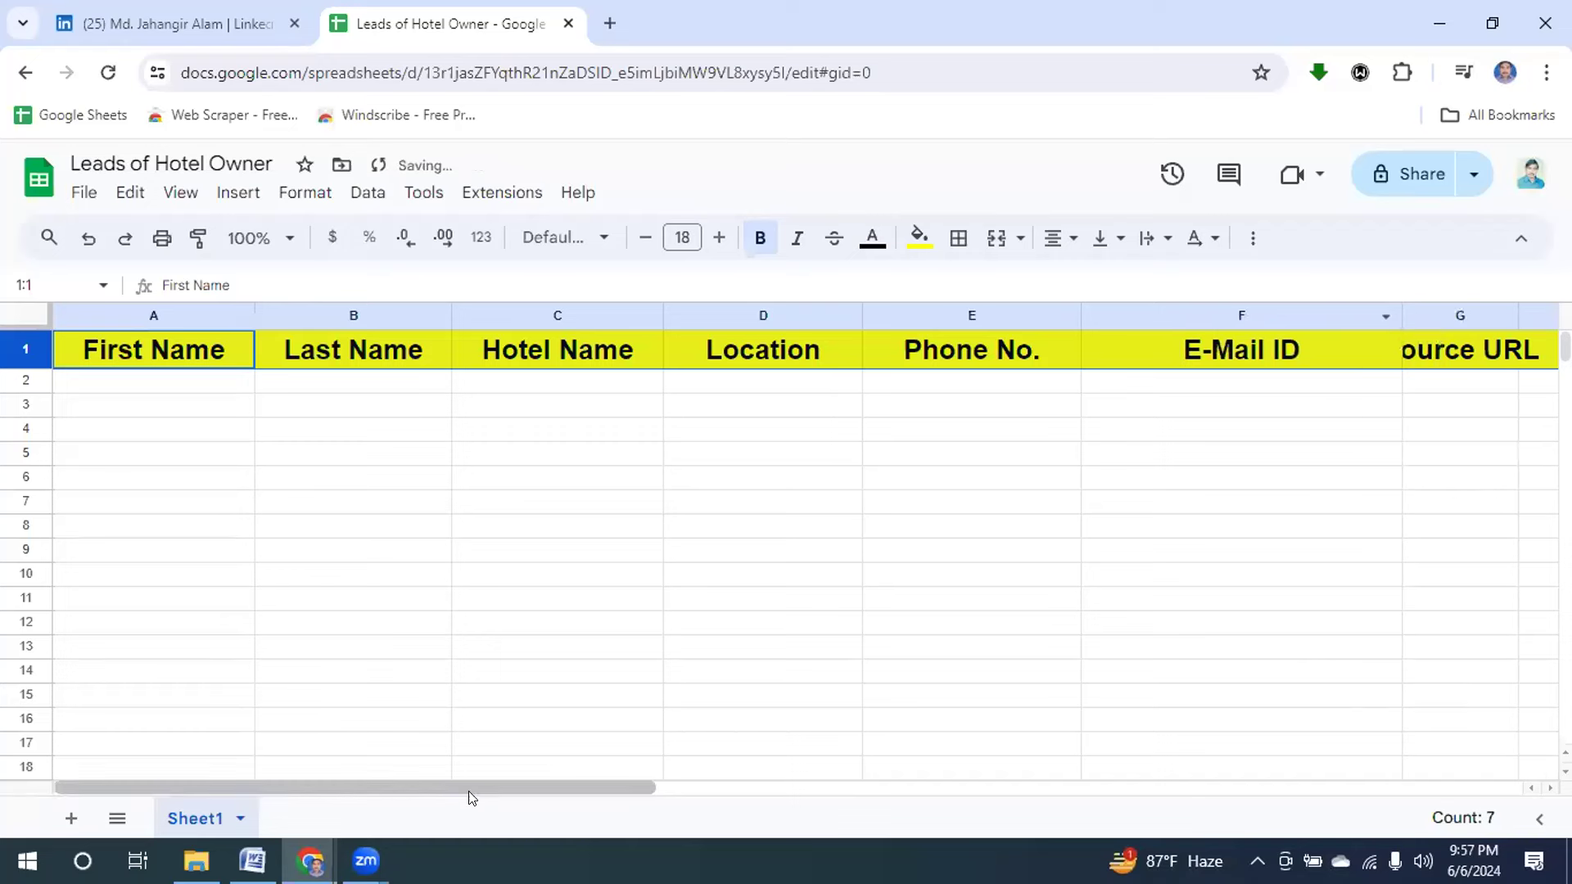
drag(485, 780, 709, 835)
drag(970, 313, 1390, 344)
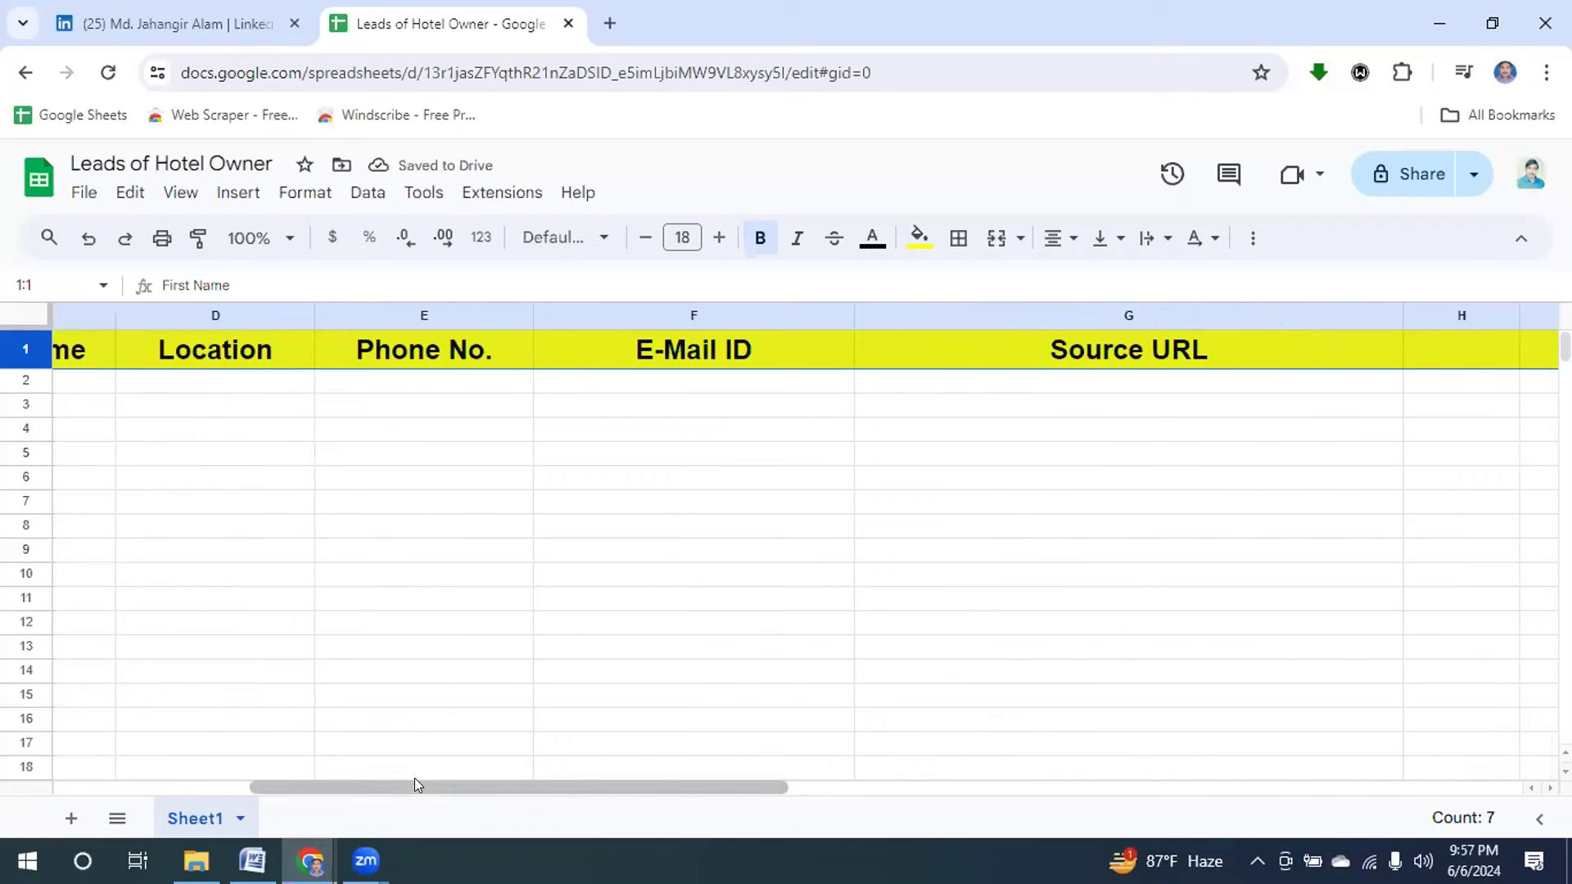
drag(410, 777, 20, 753)
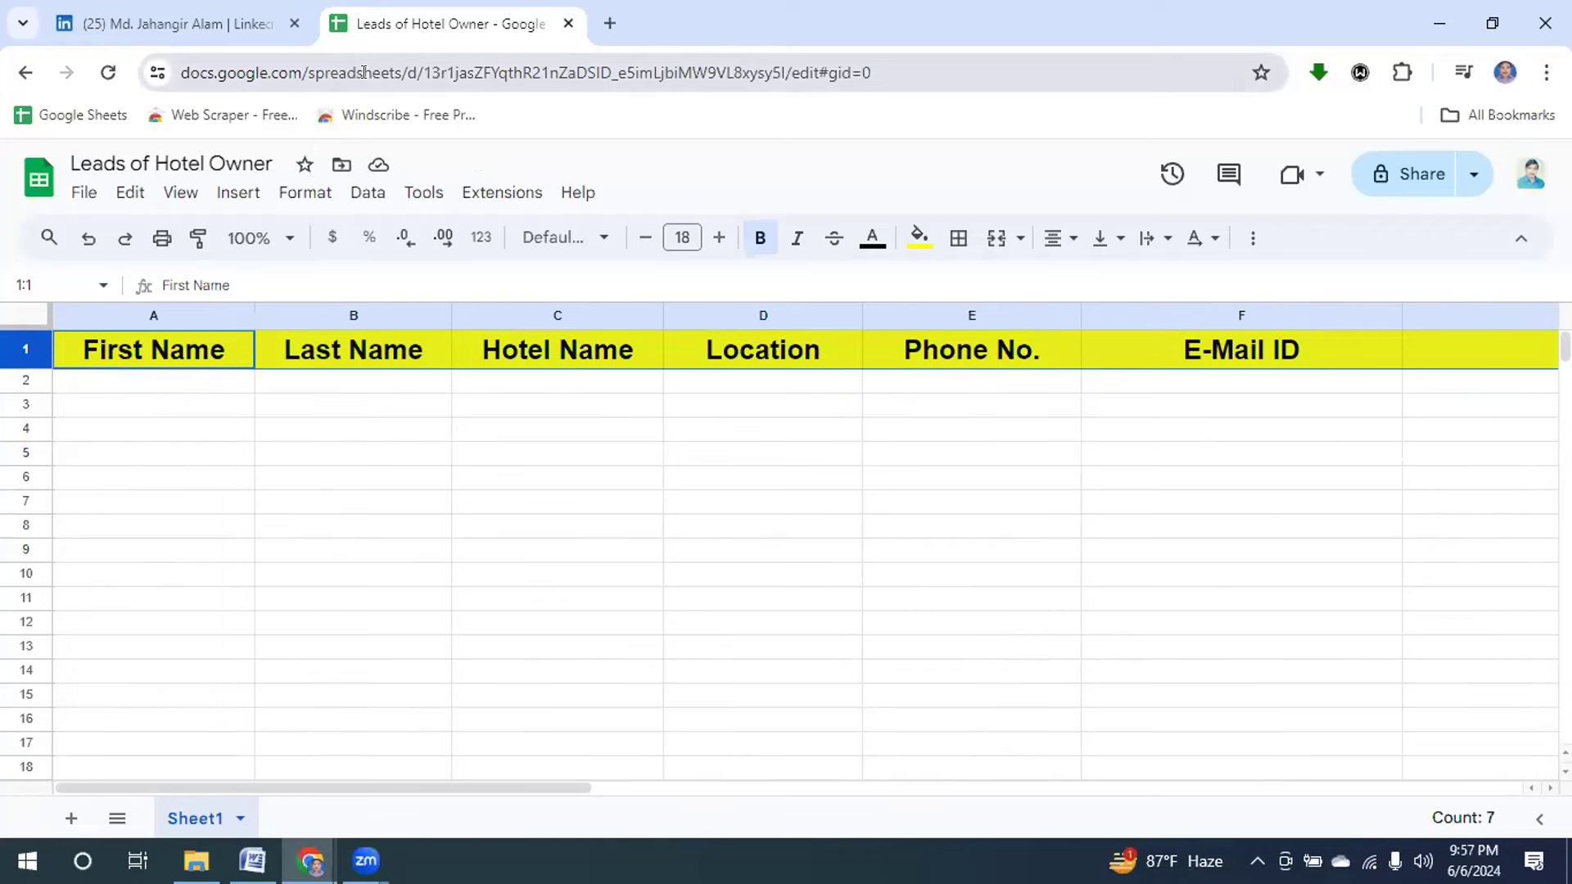
Search LinkedIn for 'Hotel Owner' from the top search box.
click(152, 23)
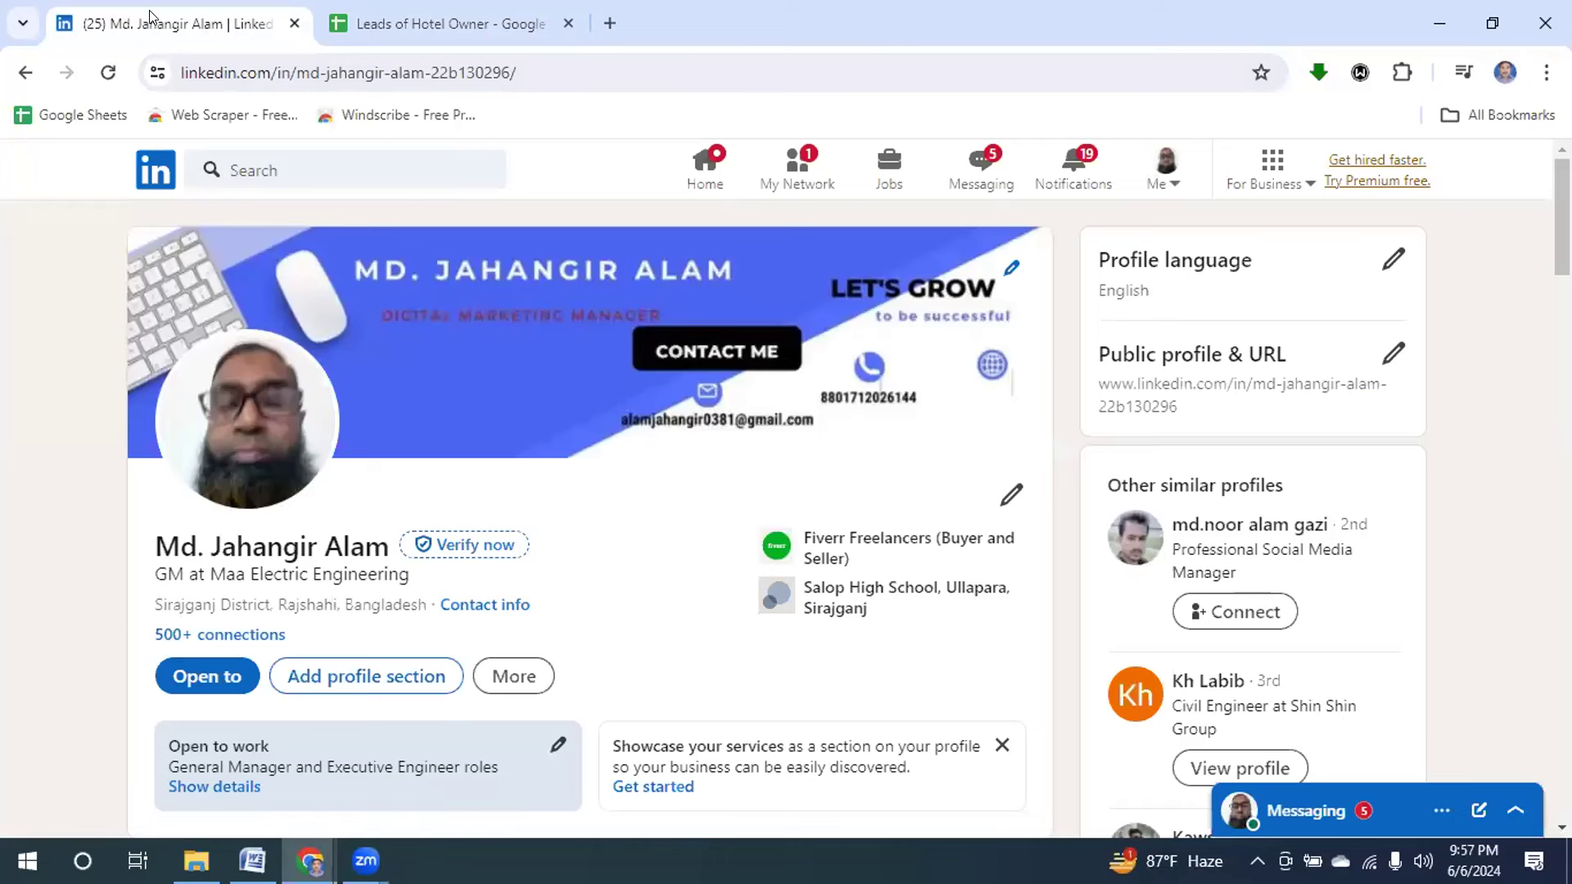
click(238, 157)
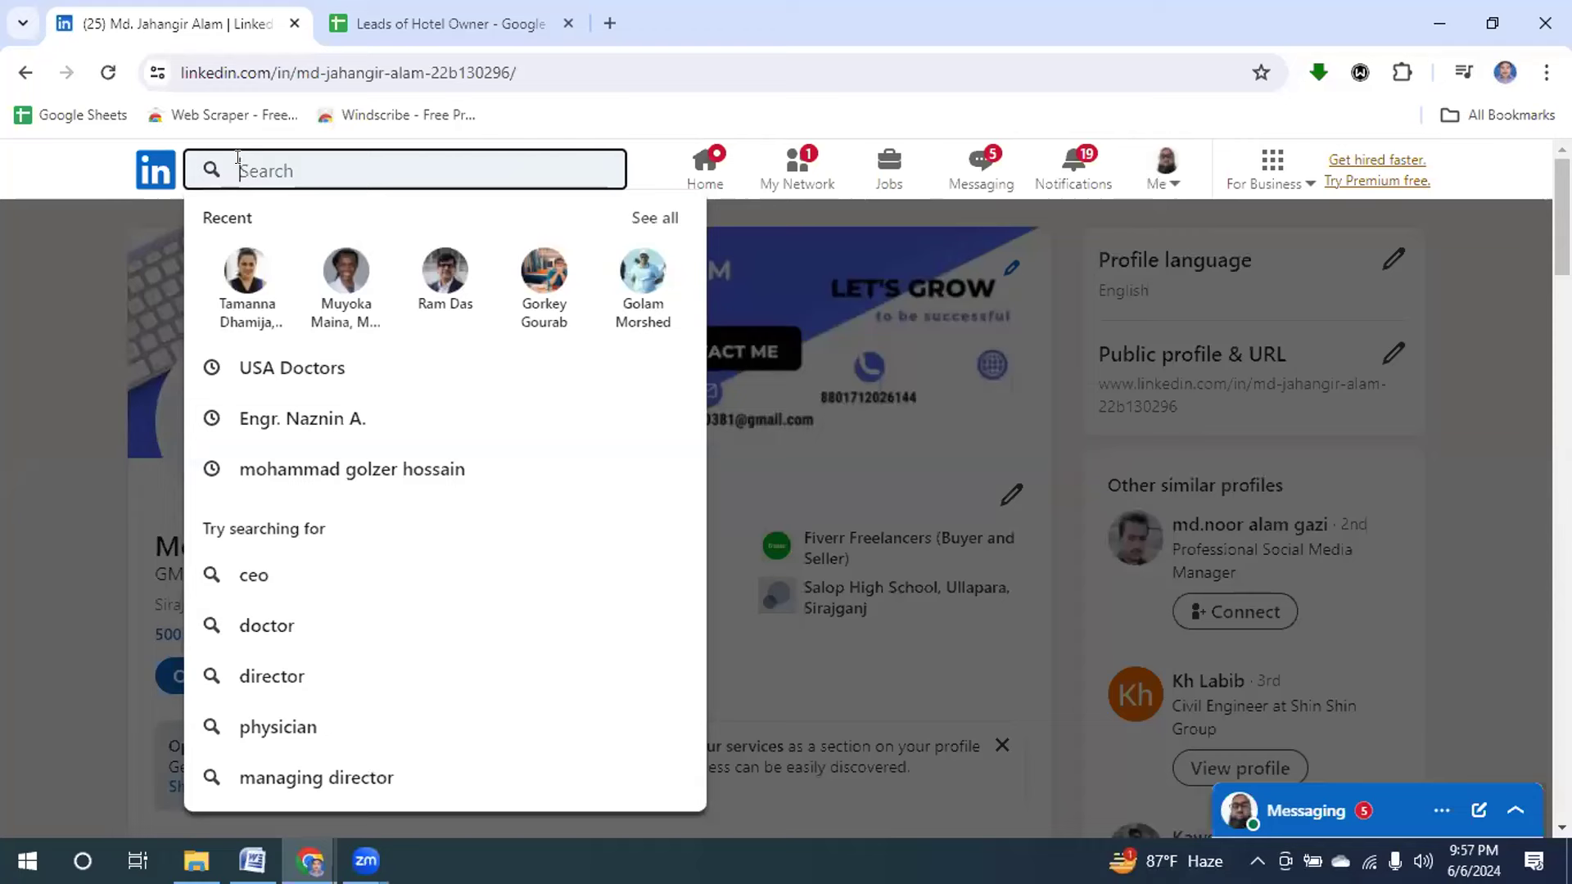
text(Hotel)
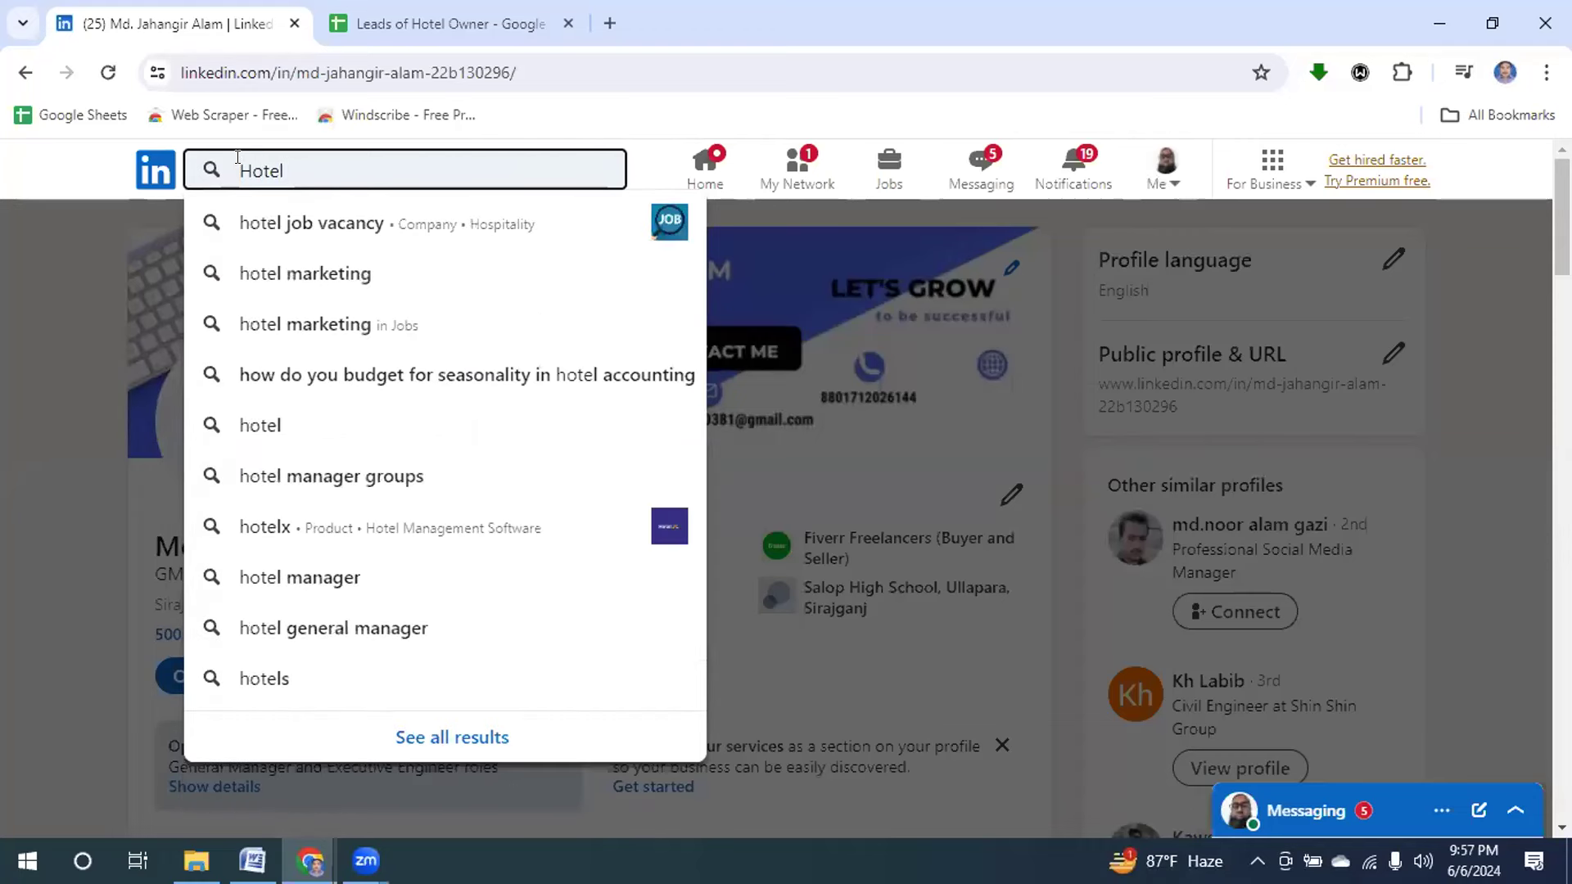
text( Ow)
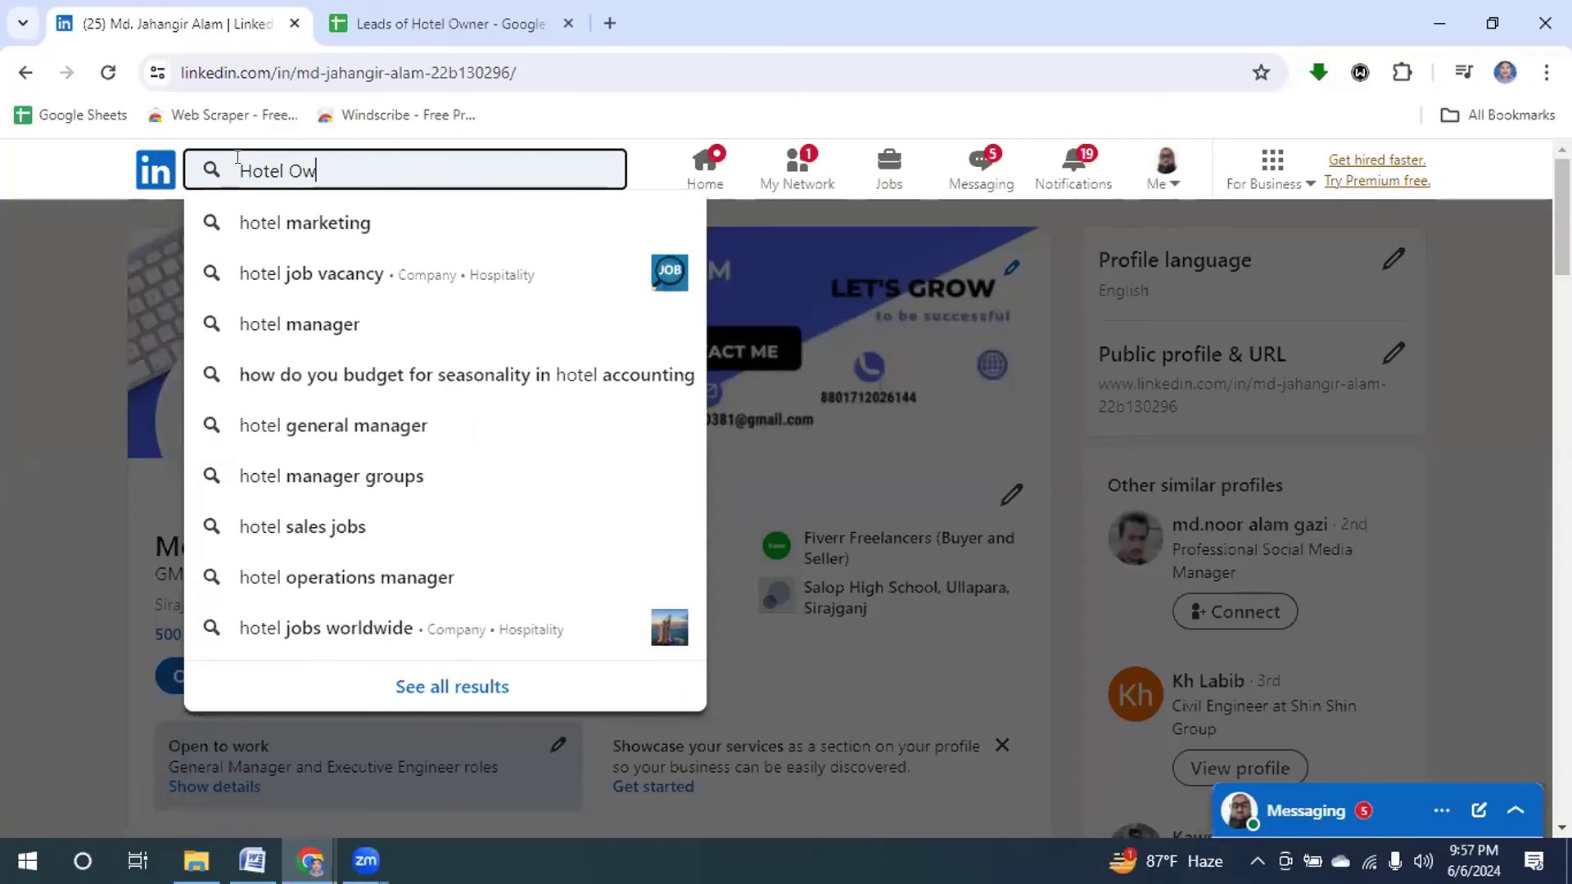
text(ner)
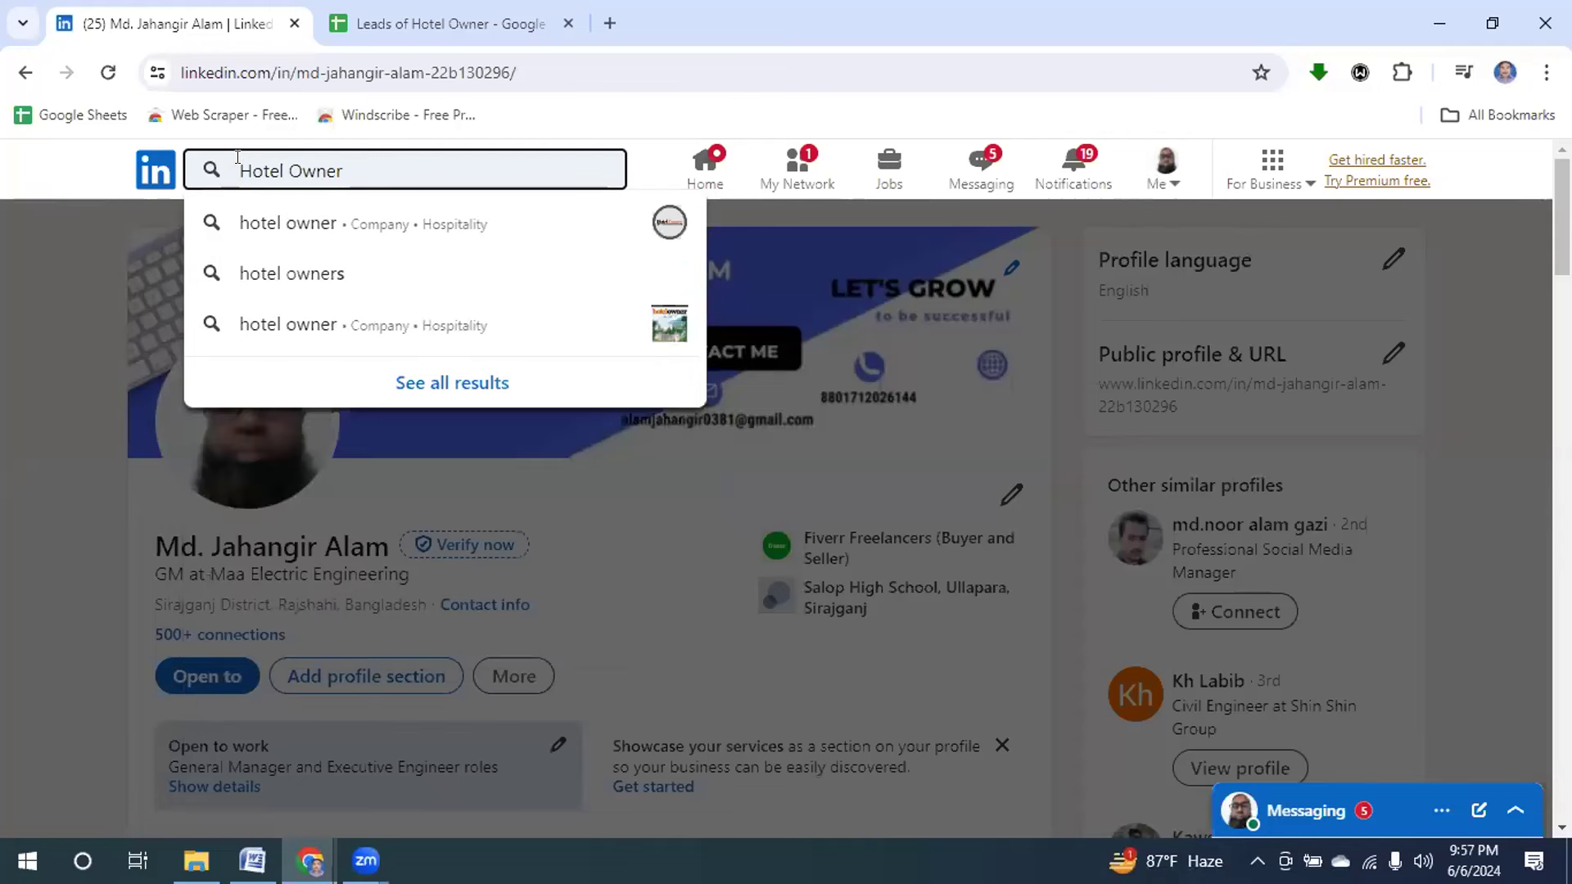
key(Return)
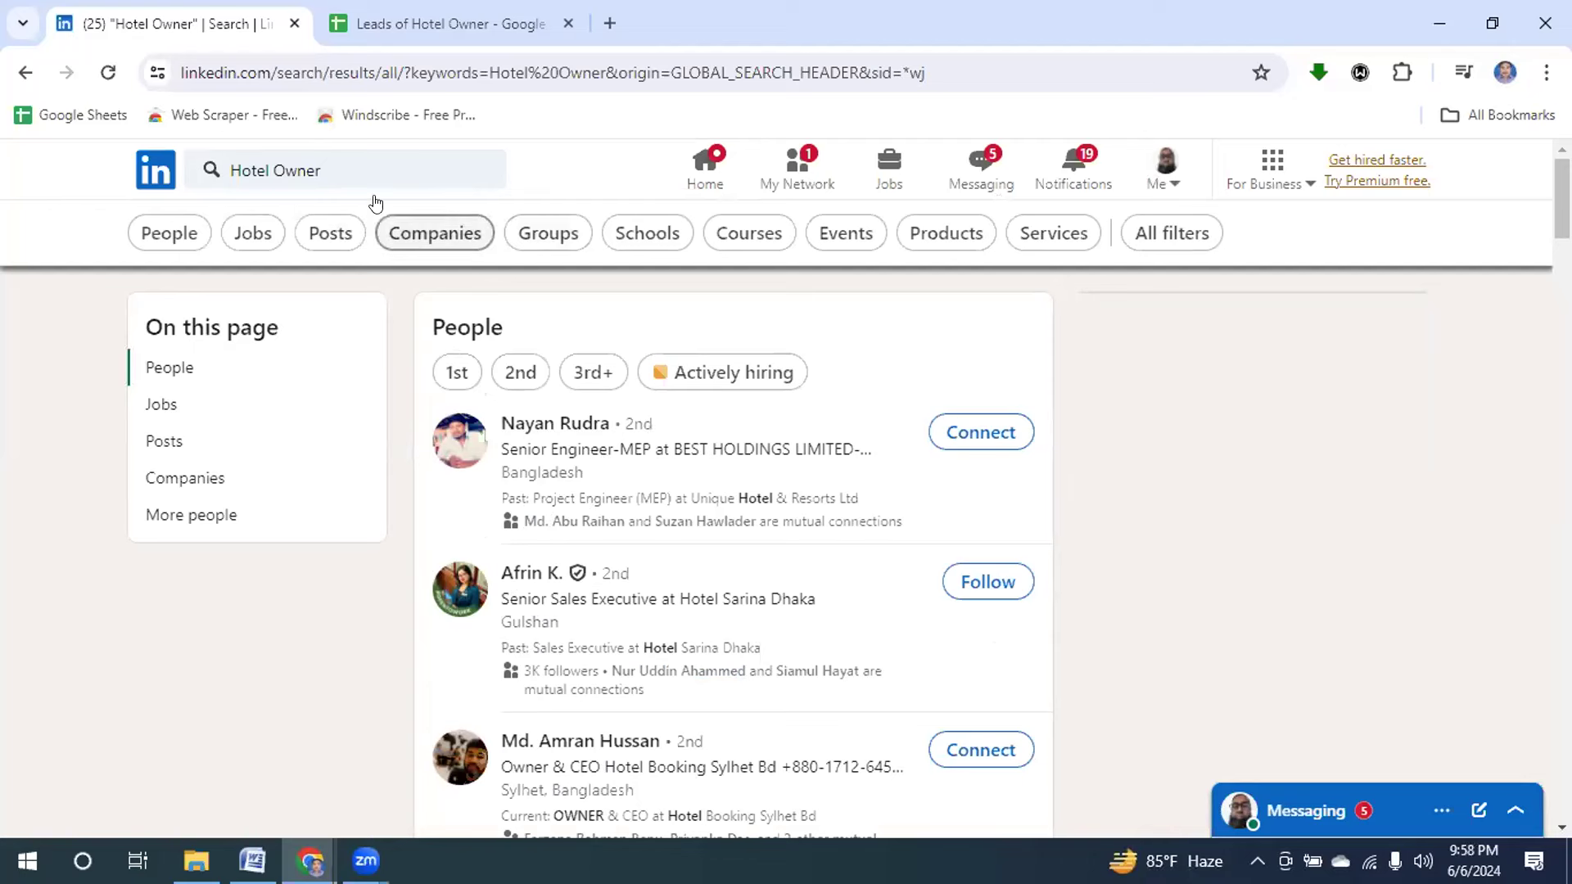
Apply the People filter to the Hotel Owner search results.
click(156, 233)
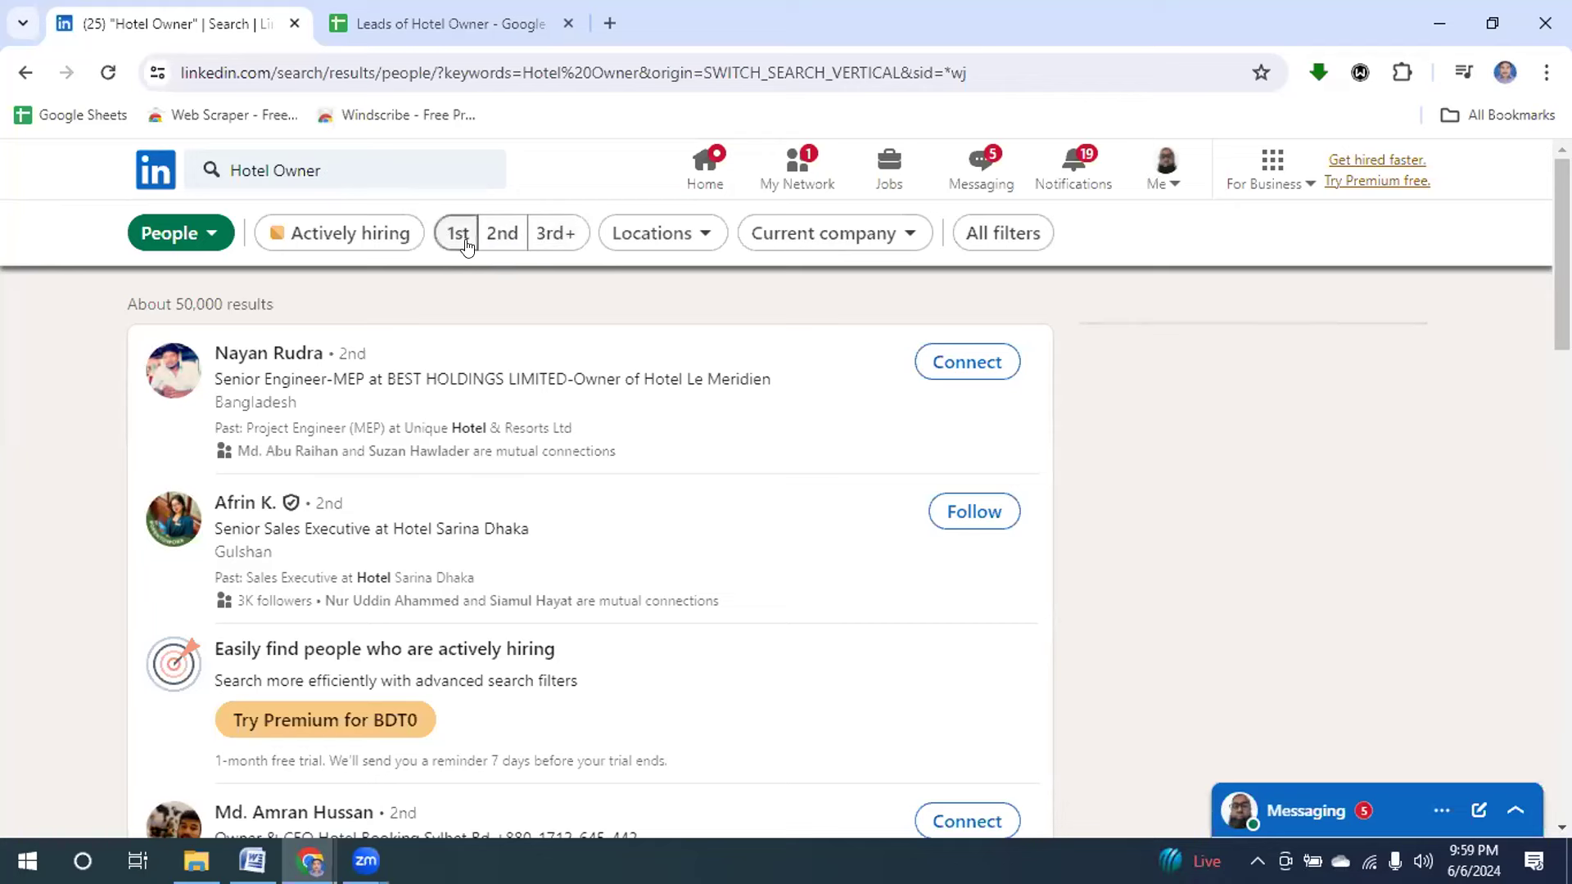
Set the Locations filter to United States only and show the results.
click(696, 234)
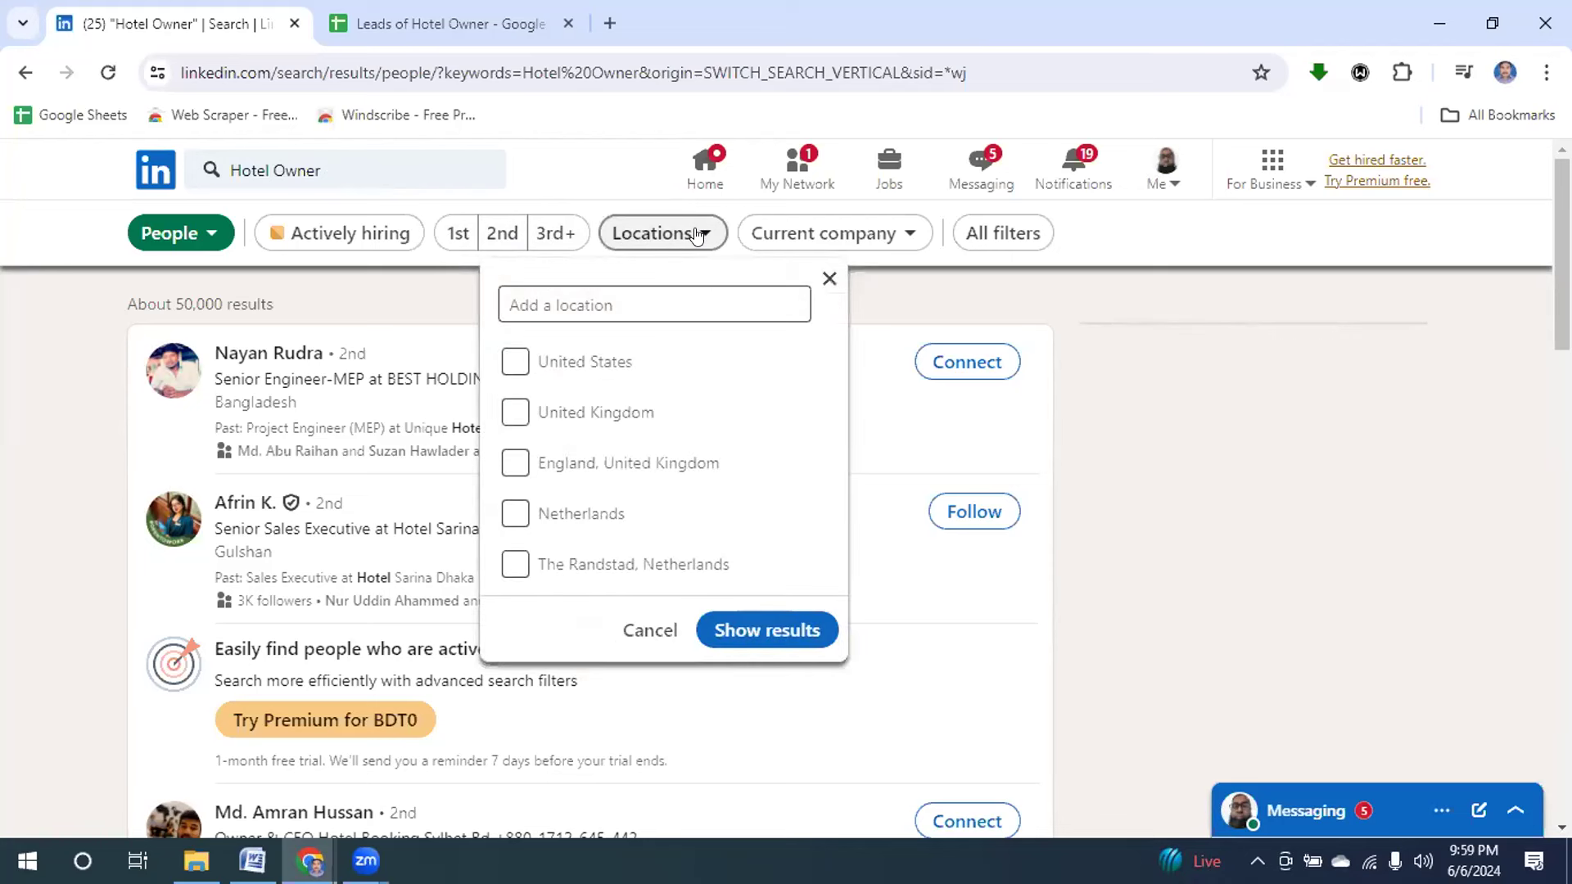
click(512, 364)
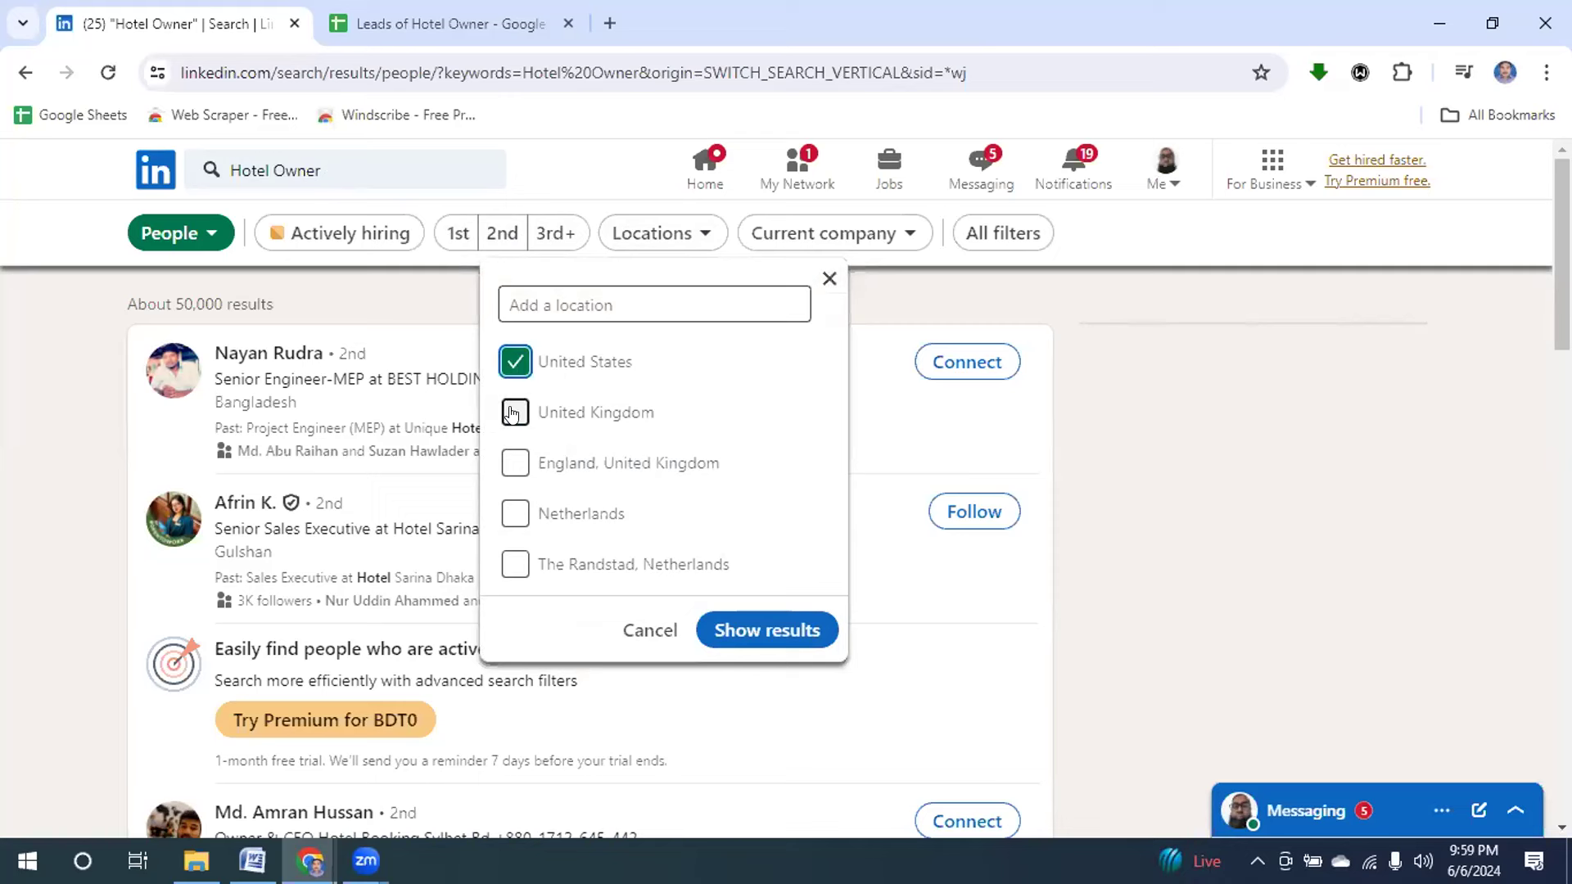
click(512, 415)
click(509, 517)
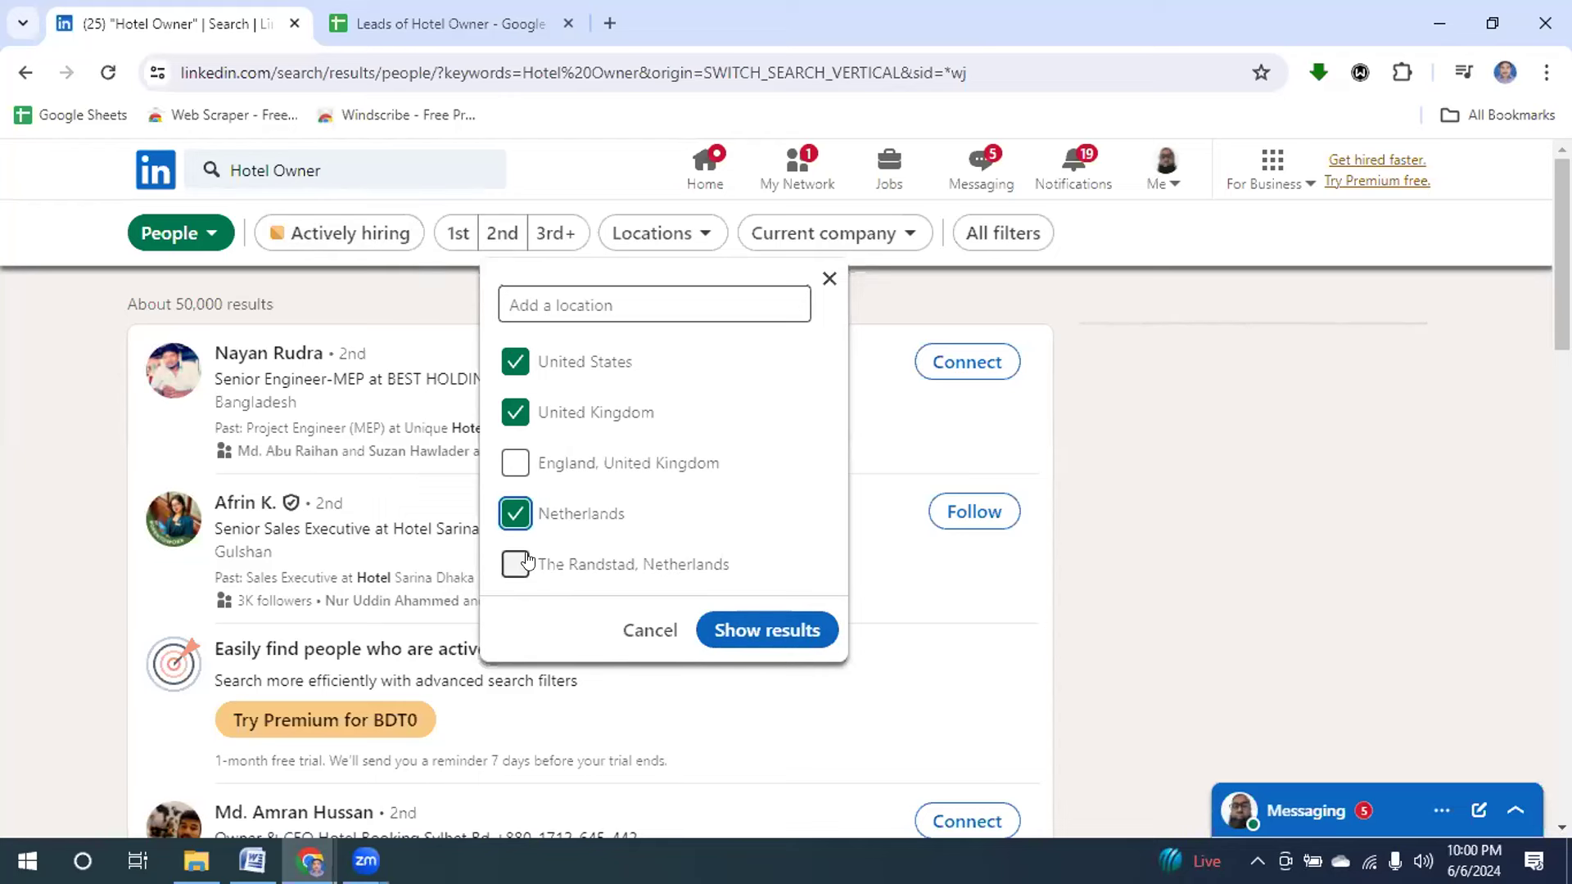
click(516, 514)
click(515, 414)
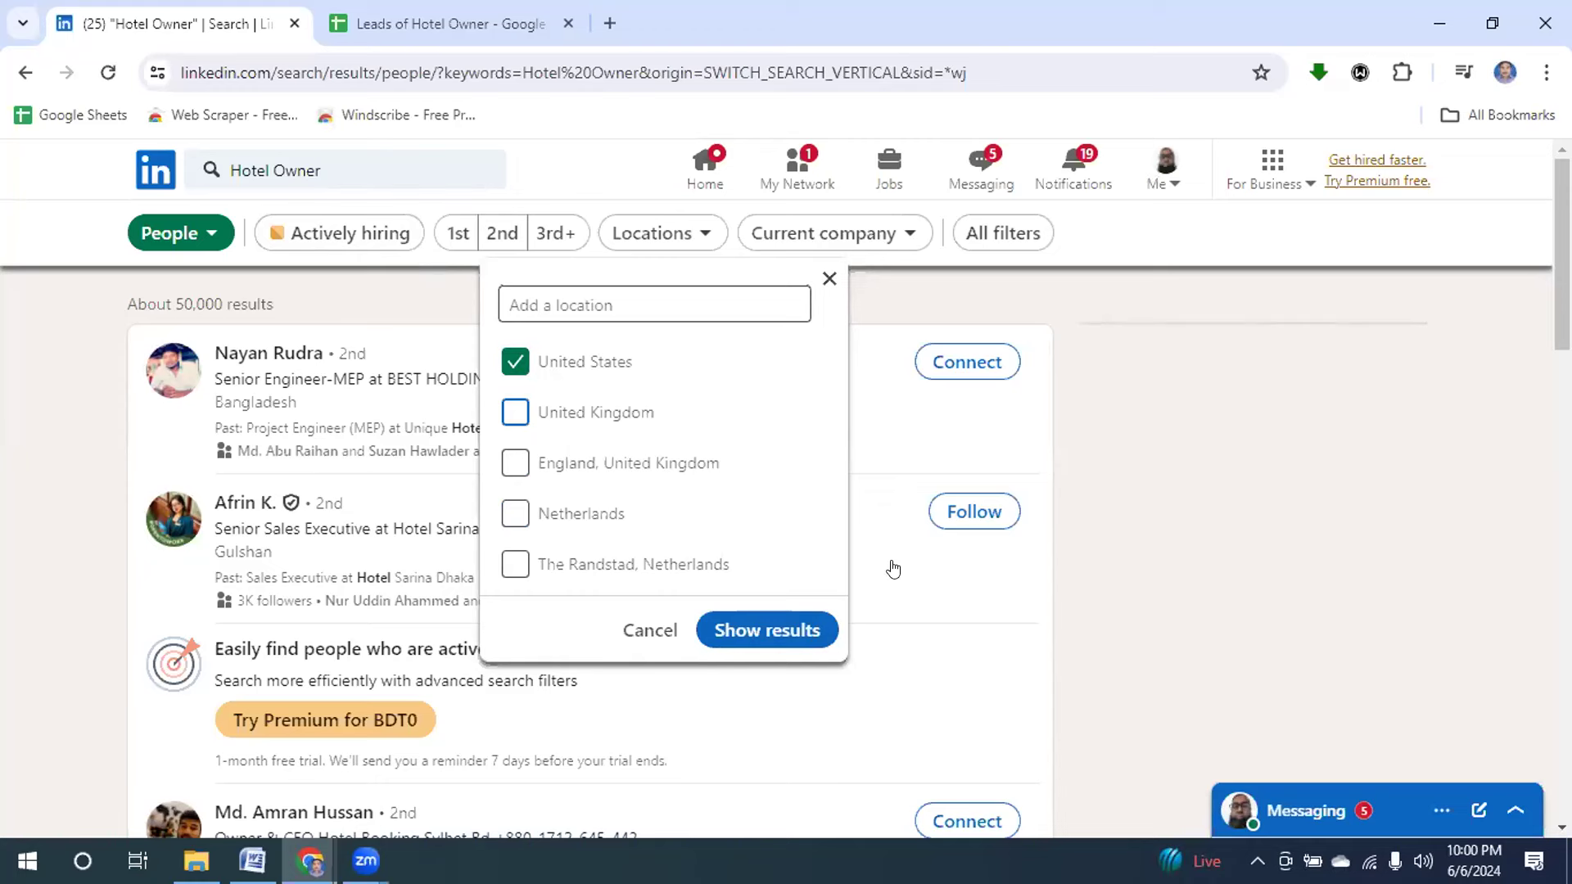
click(742, 639)
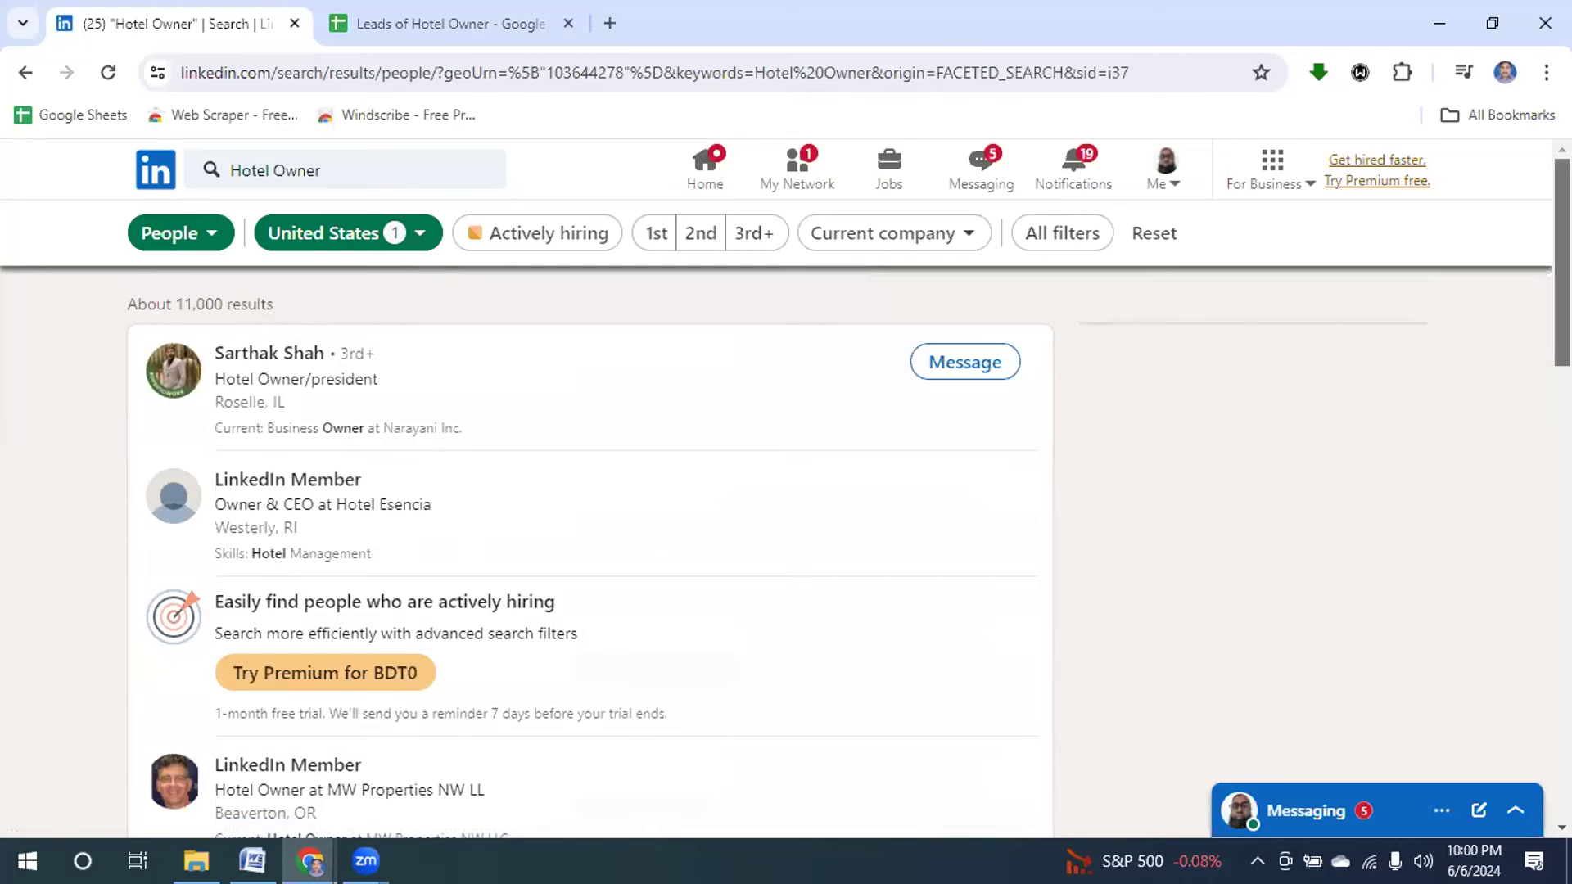
Browse the US results and open the first result's profile, the Roselle, IL owner, in a new tab.
scroll(589, 549, down, 3)
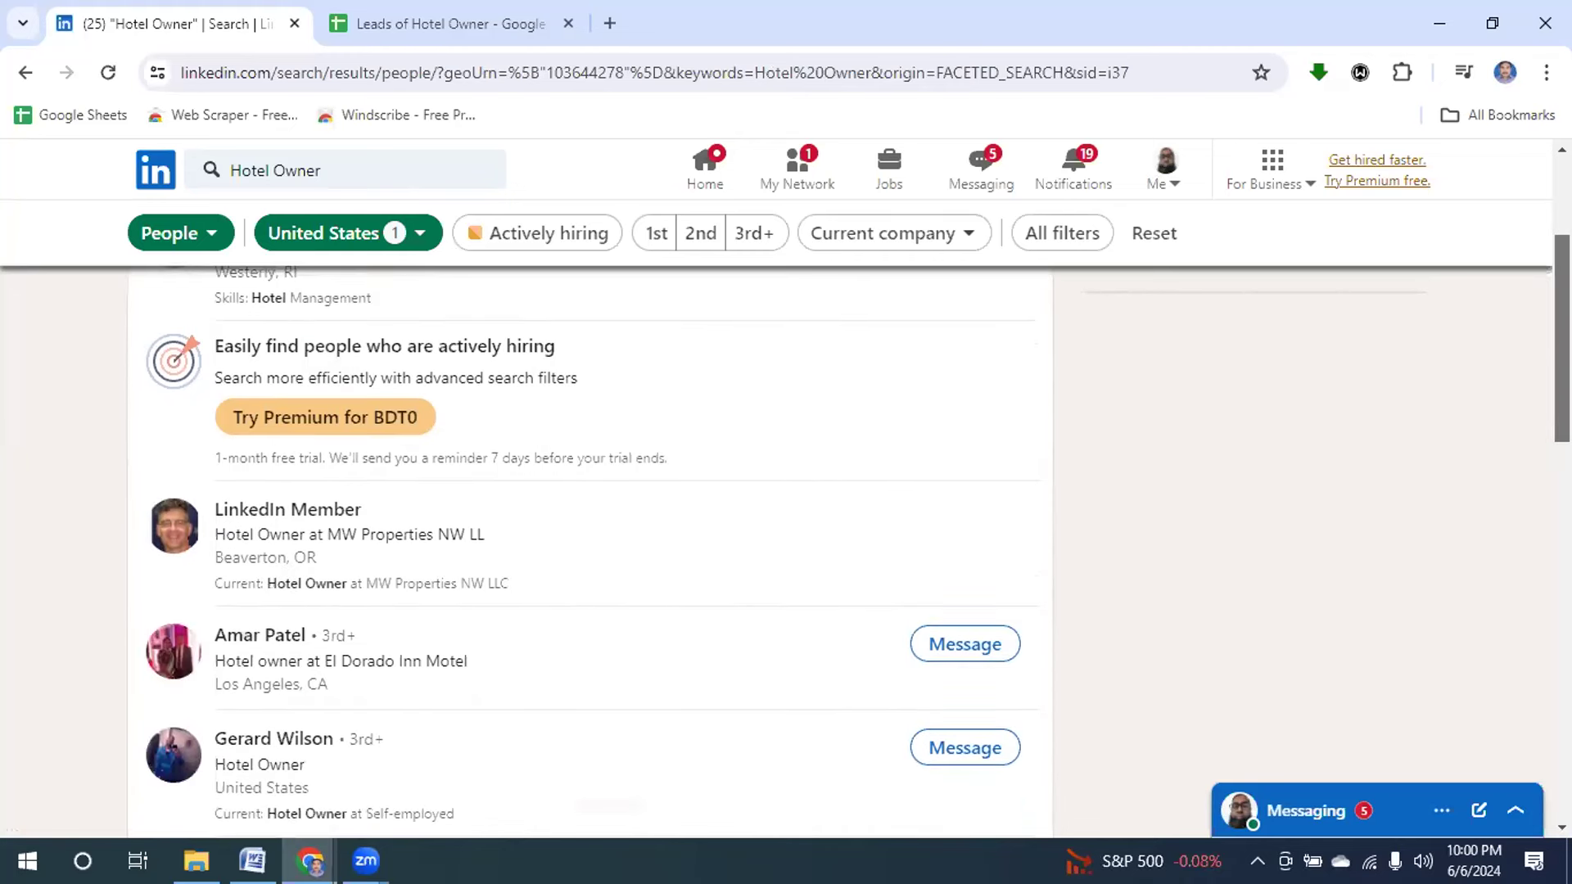
scroll(1538, 484, down, 5)
scroll(1537, 524, down, 4)
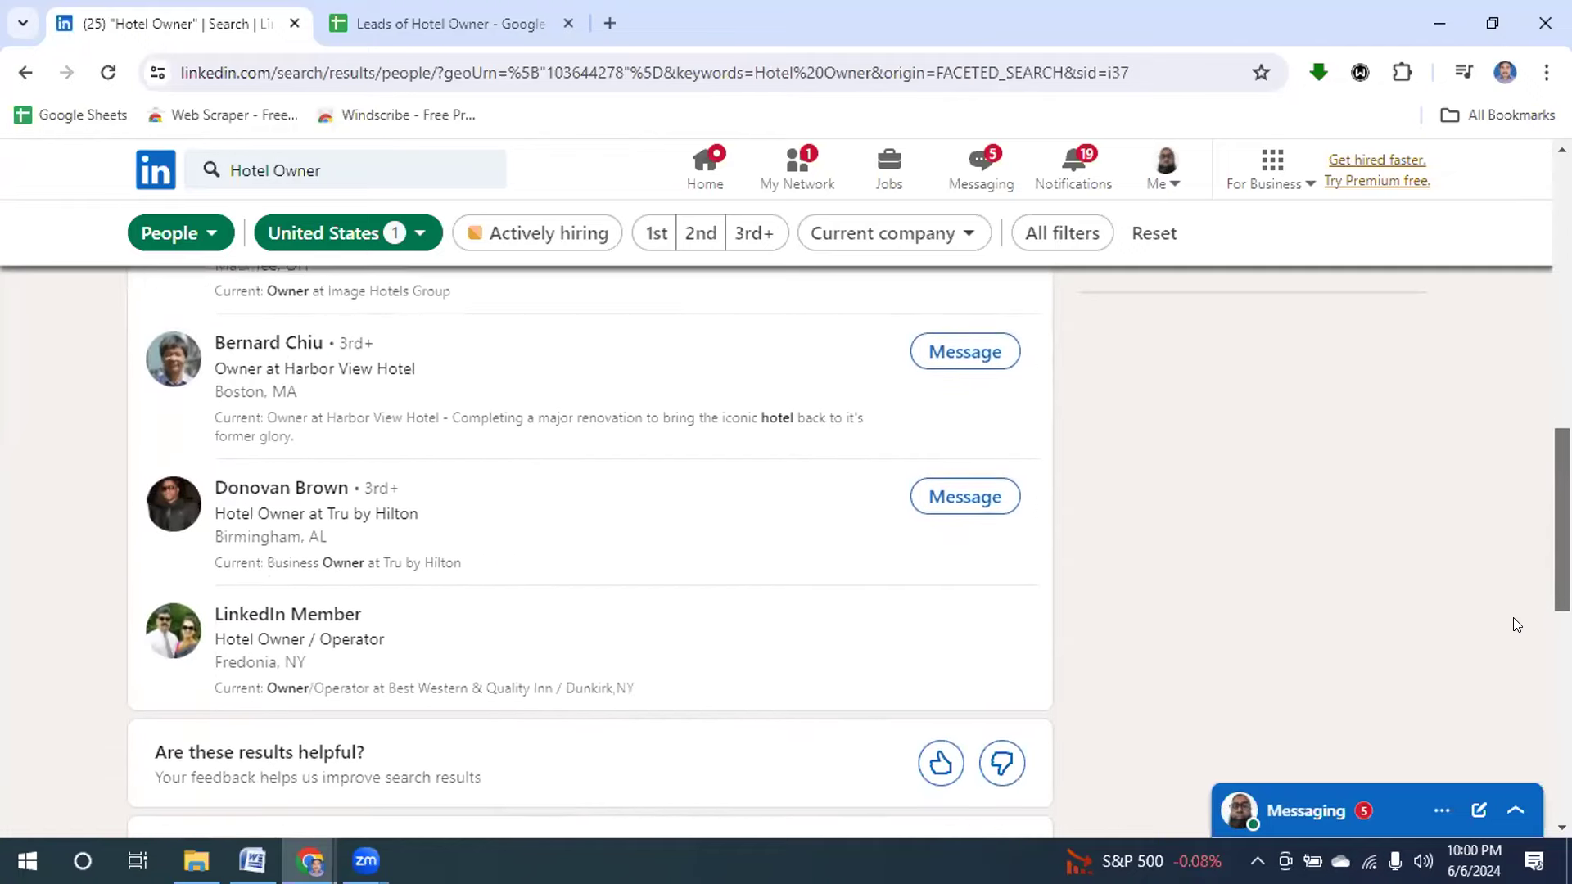
scroll(1511, 628, down, 1)
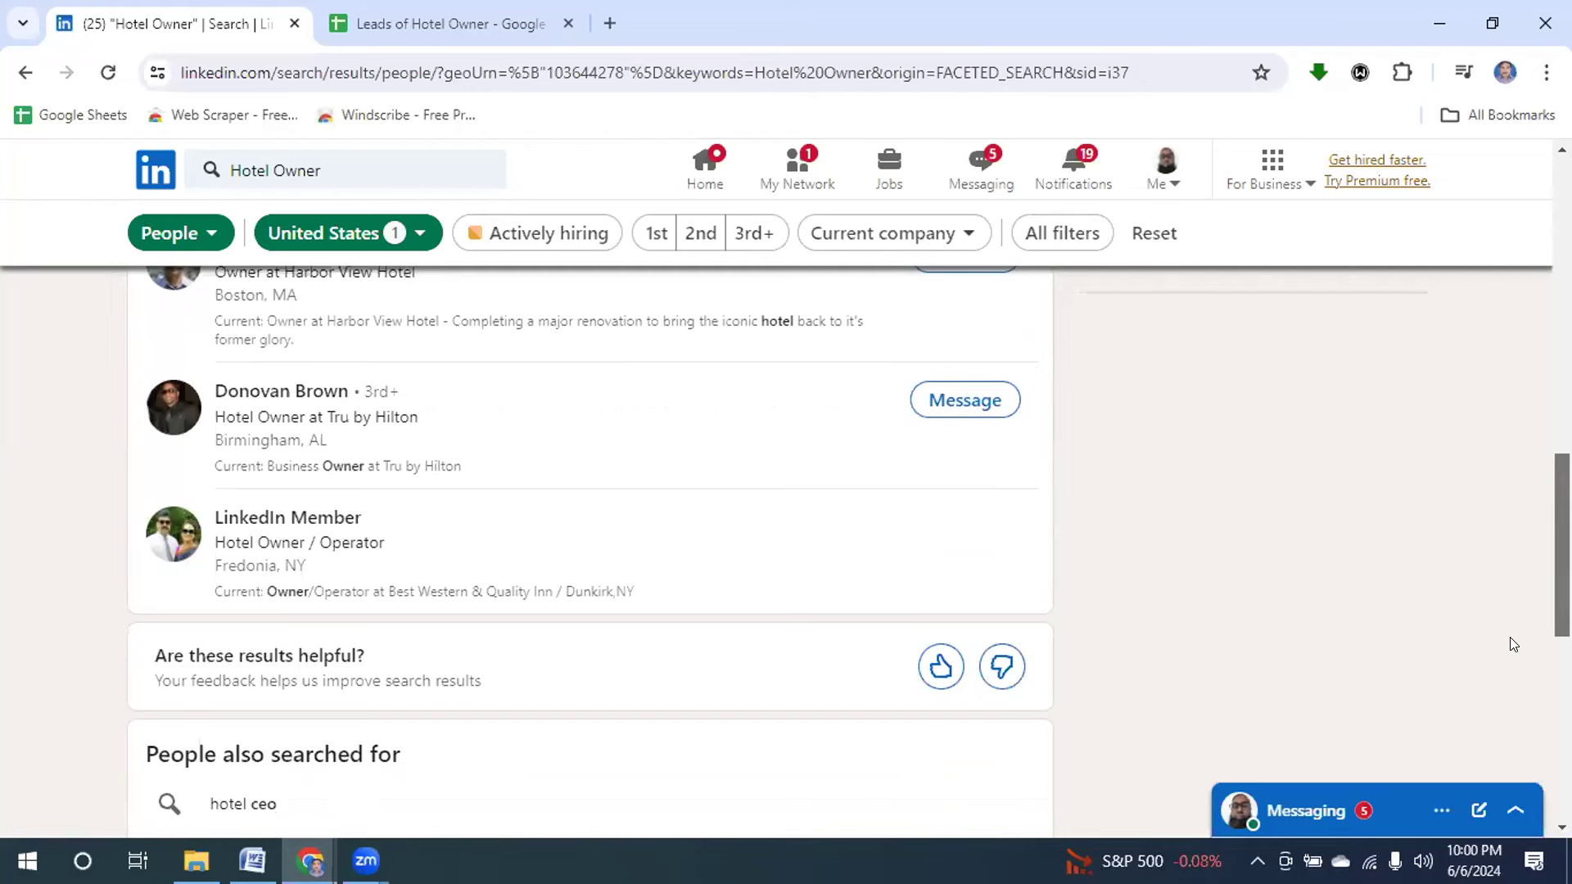
scroll(1509, 637, up, 3)
scroll(1514, 557, up, 4)
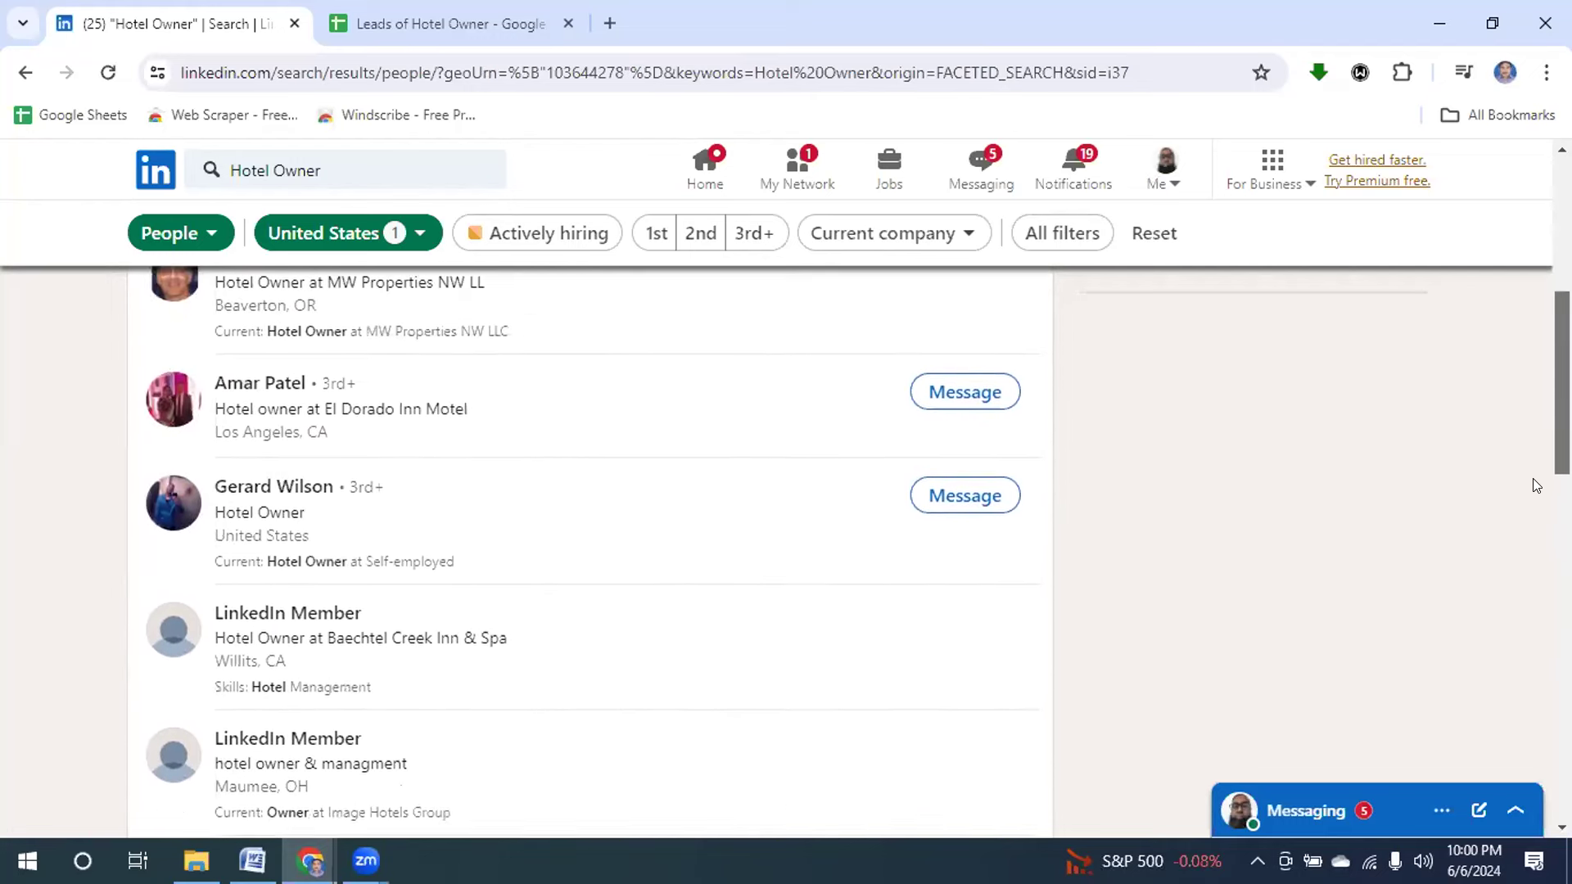
scroll(1532, 479, up, 4)
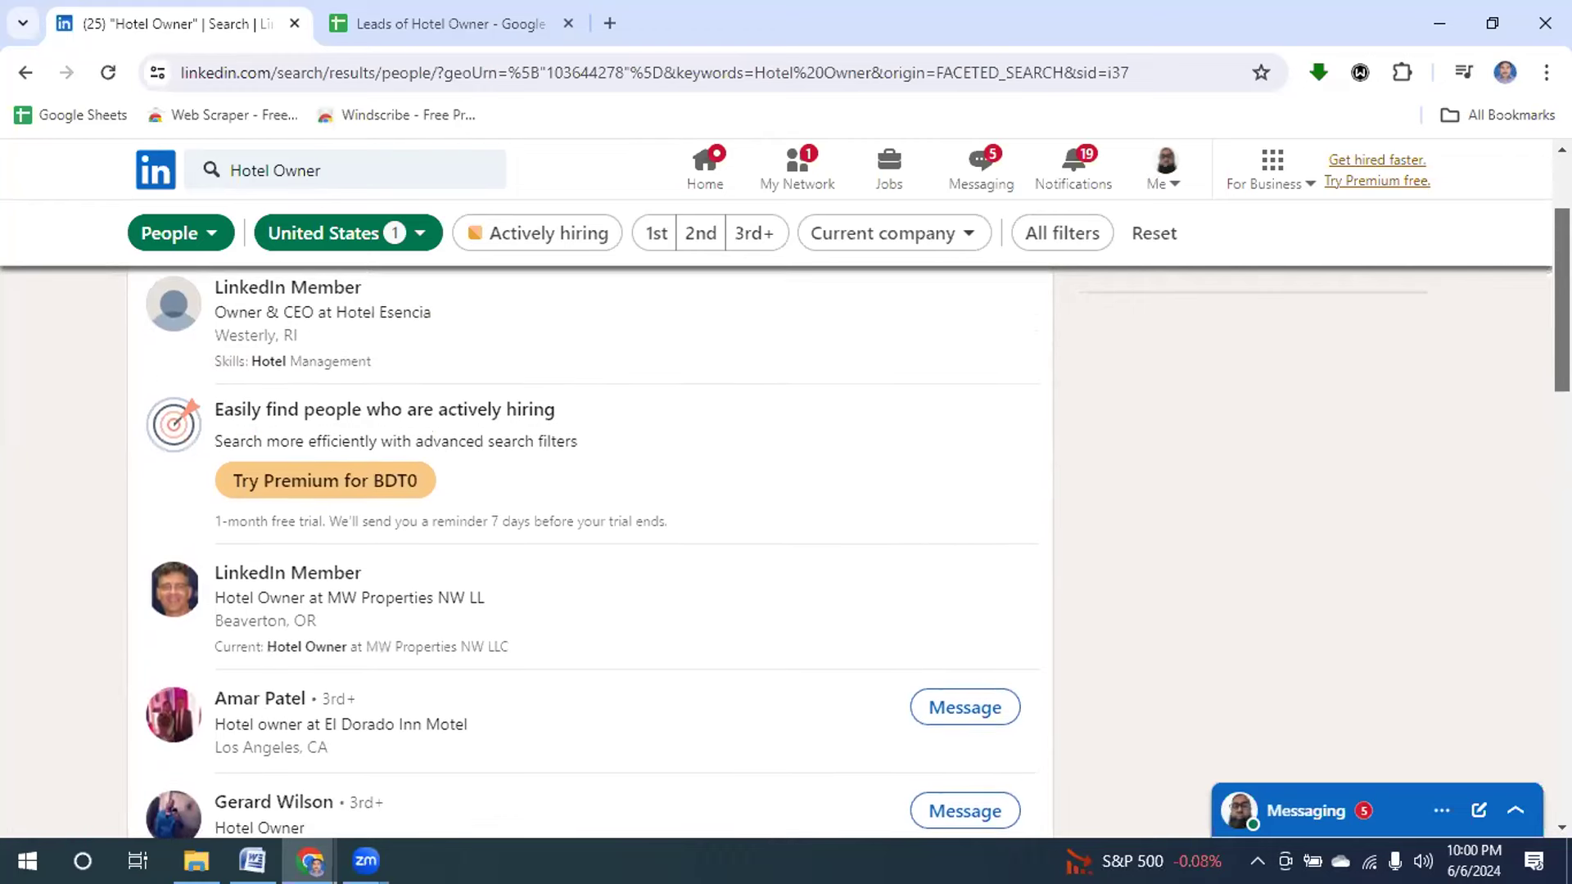
scroll(589, 552, up, 1)
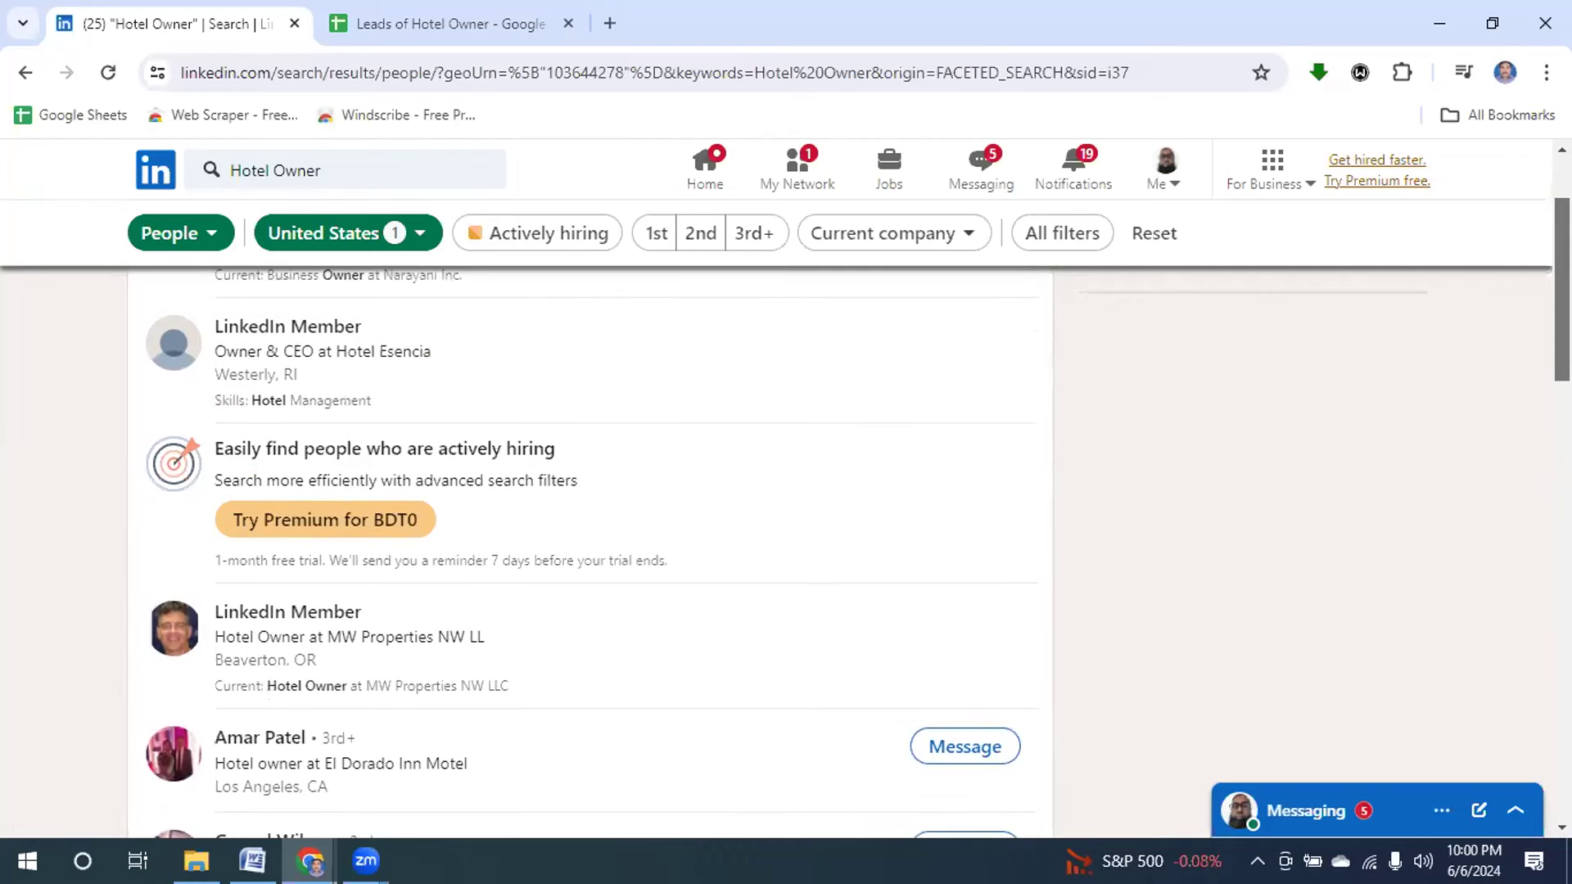
scroll(589, 552, down, 3)
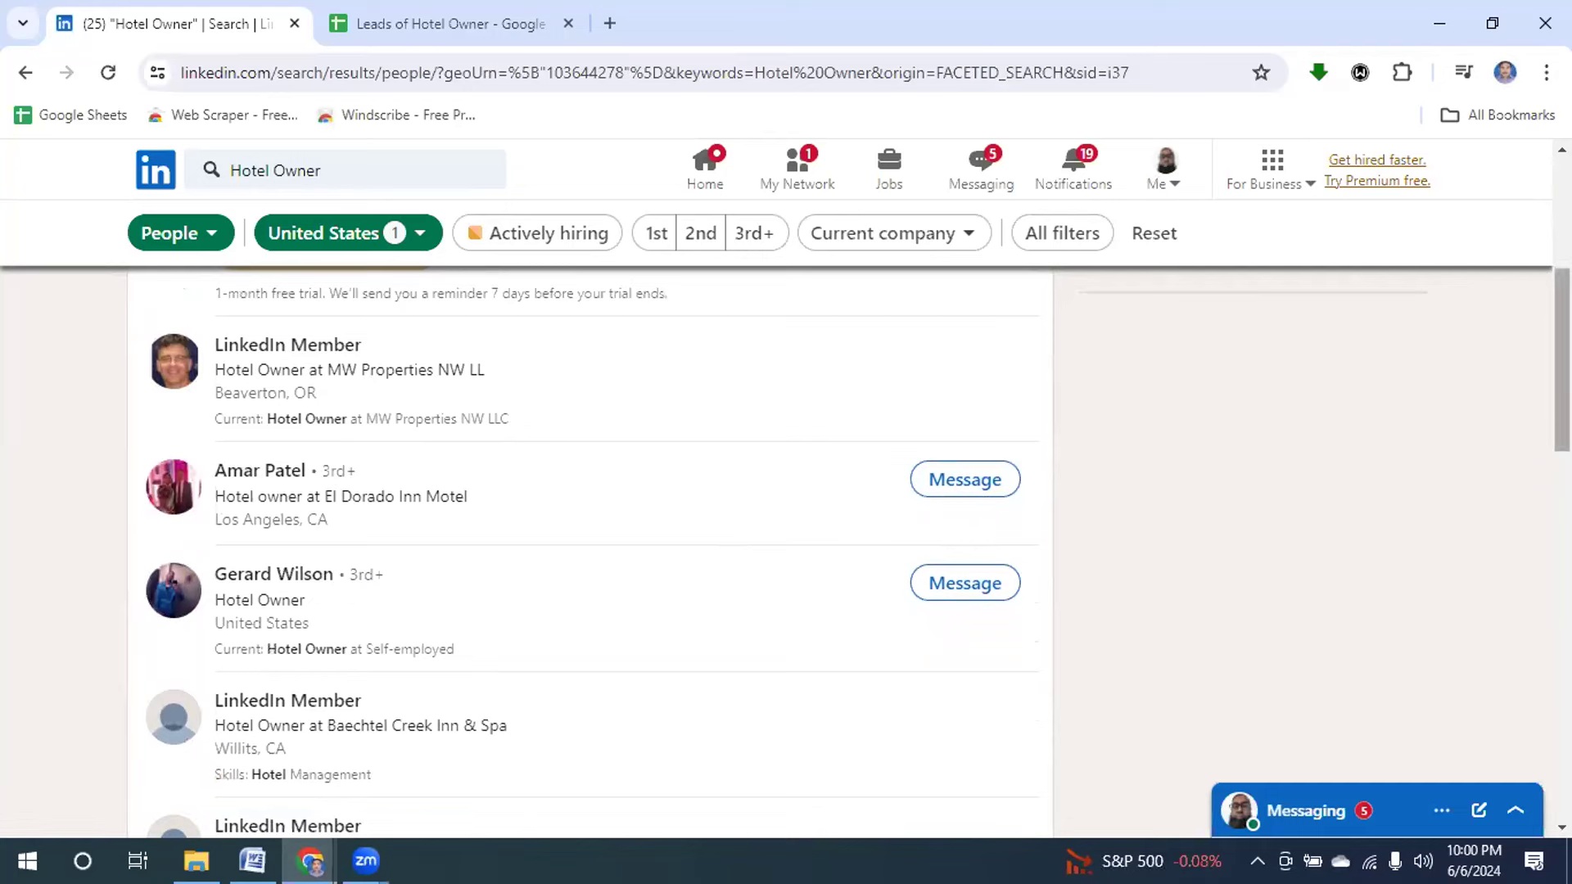
scroll(590, 557, down, 7)
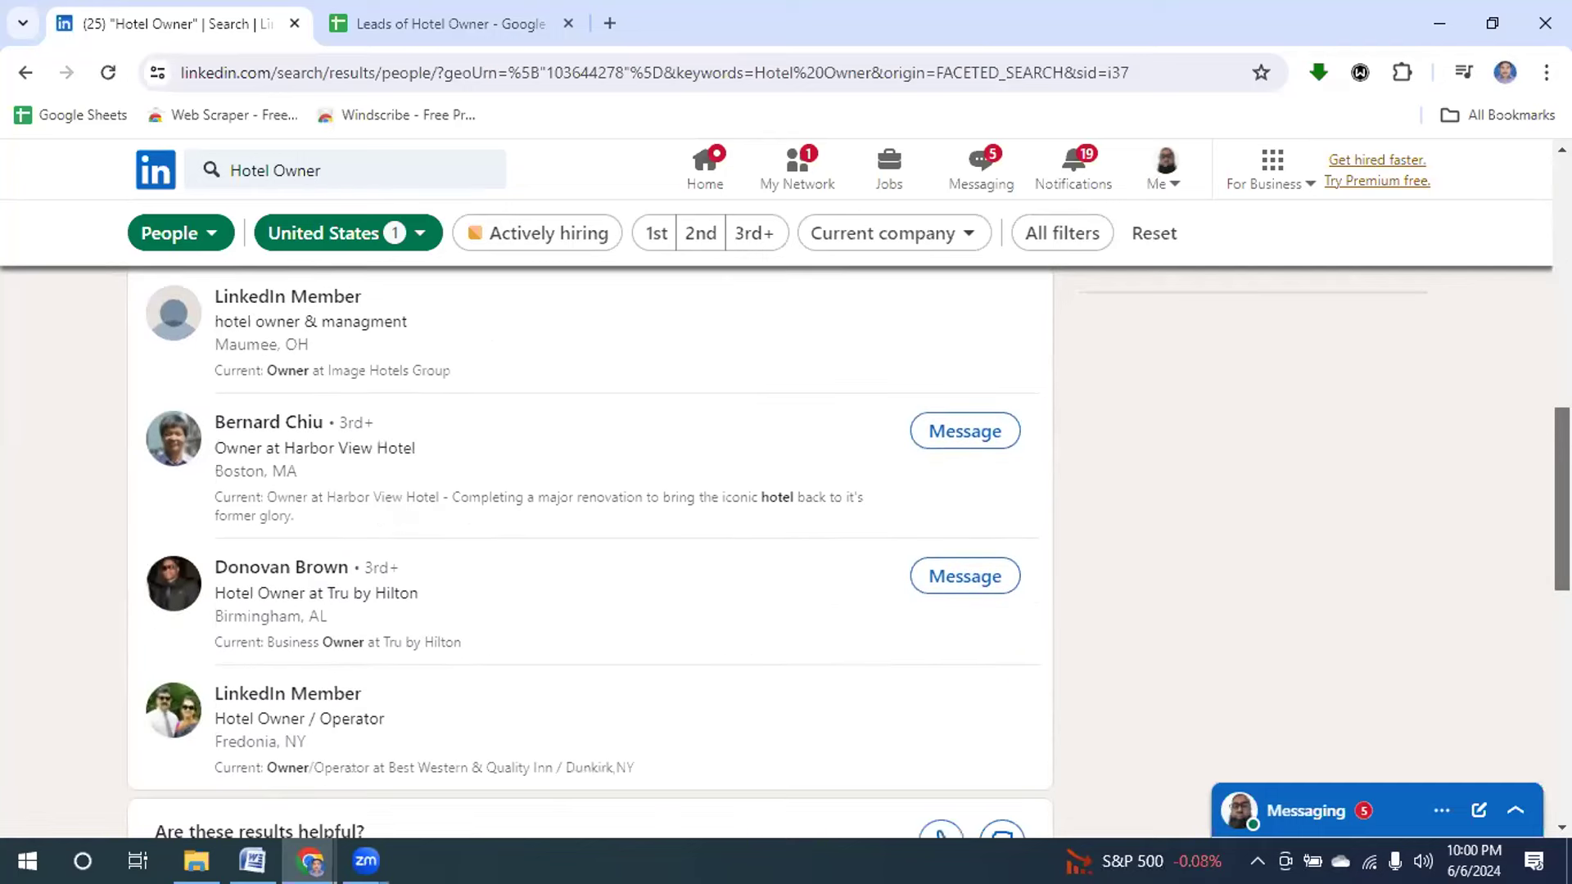
scroll(589, 532, down, 1)
scroll(589, 532, up, 2)
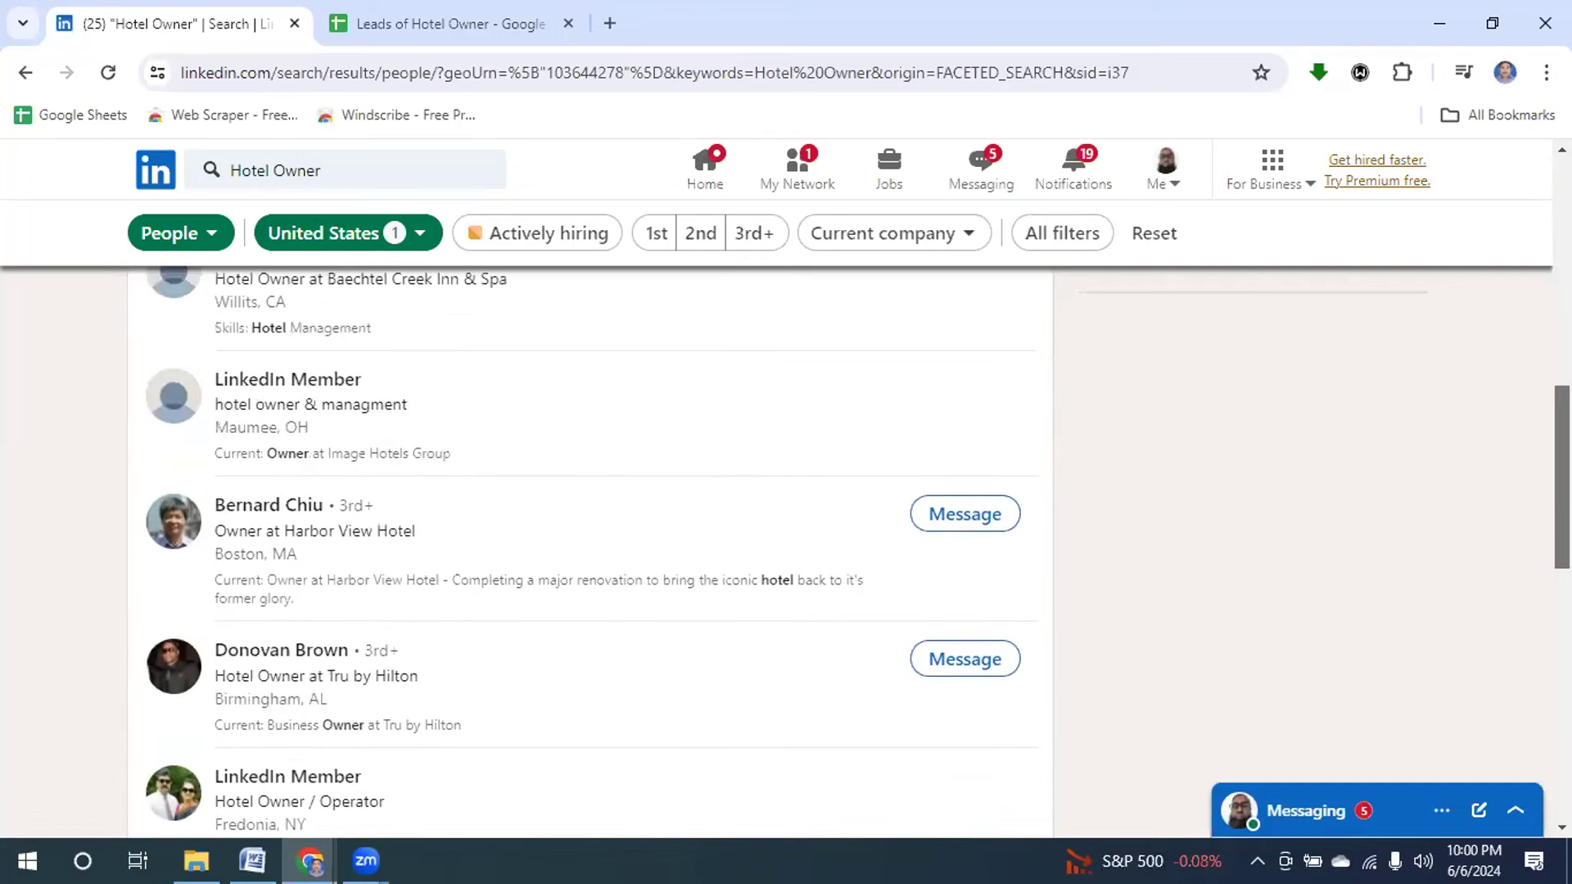
scroll(1357, 423, up, 11)
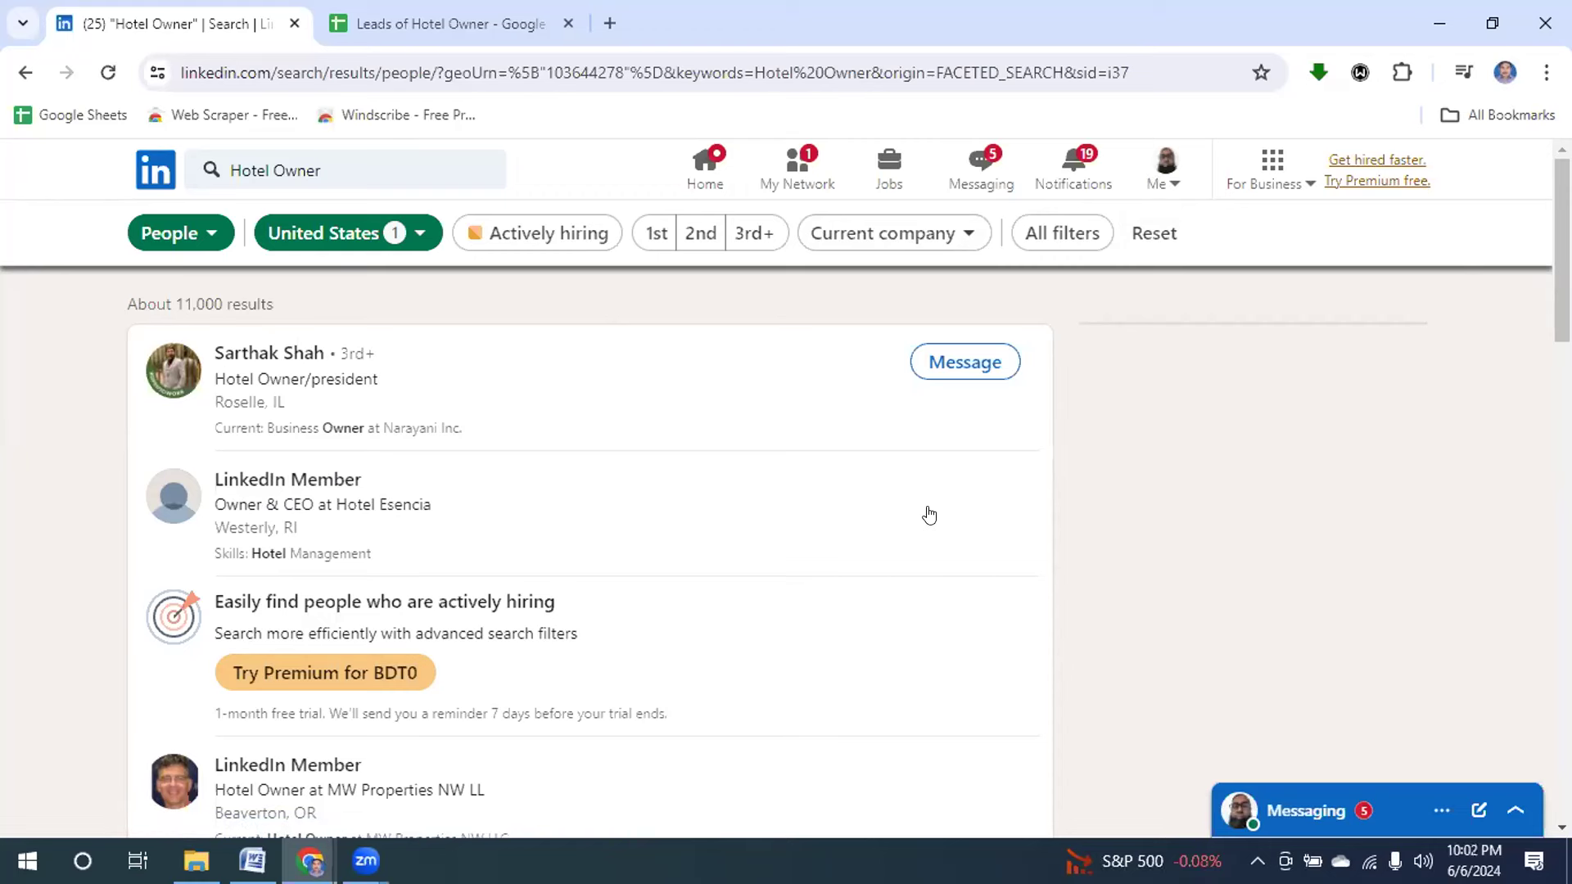
scroll(1532, 239, down, 5)
scroll(589, 548, down, 6)
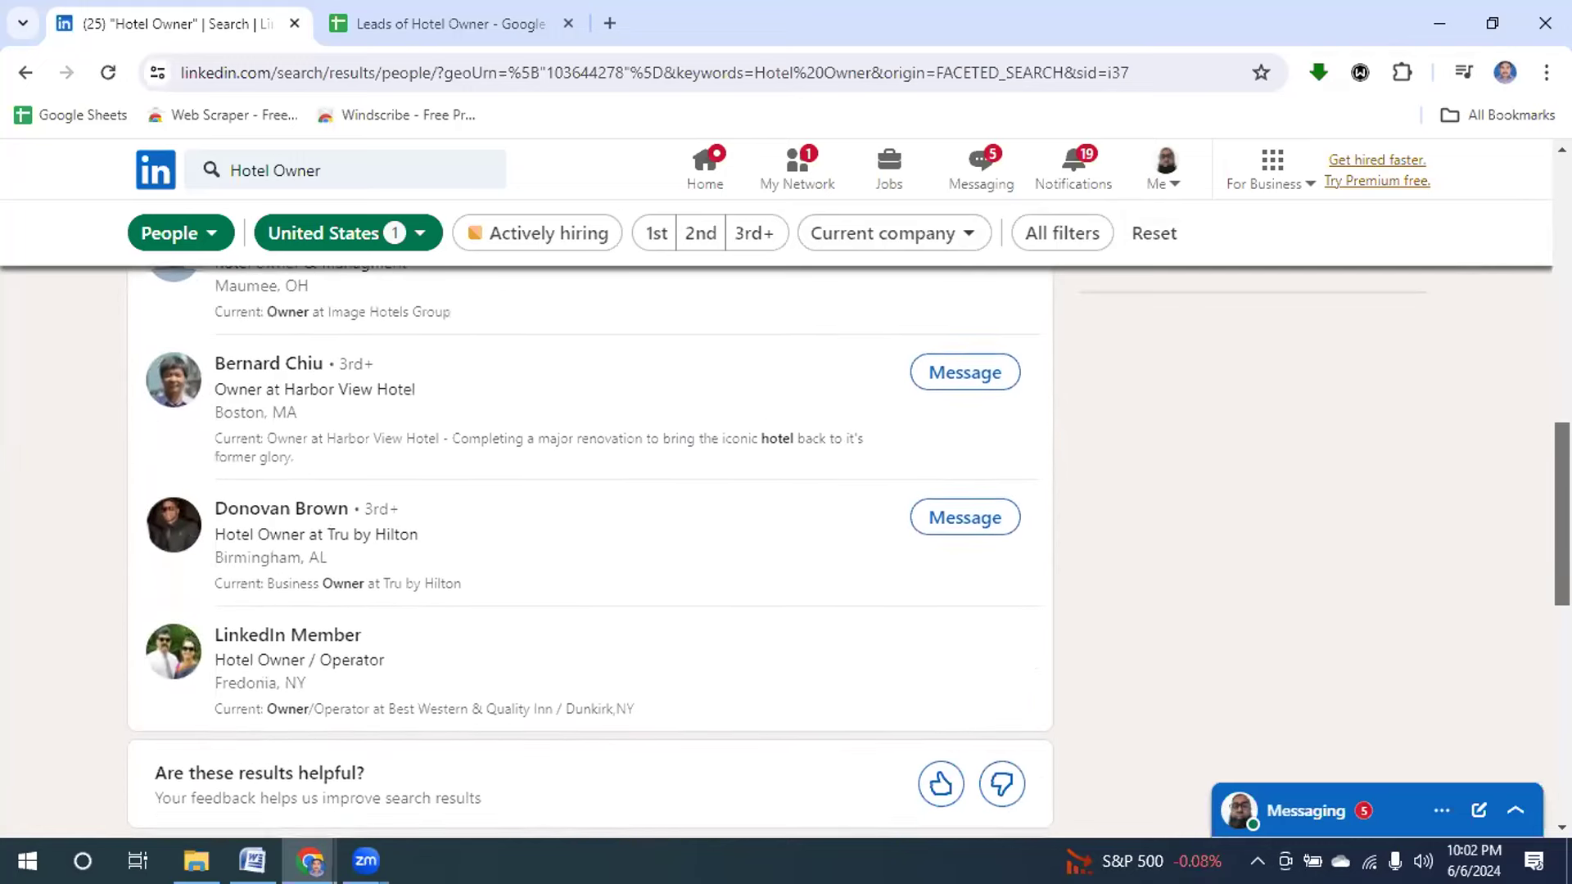
scroll(1421, 497, up, 15)
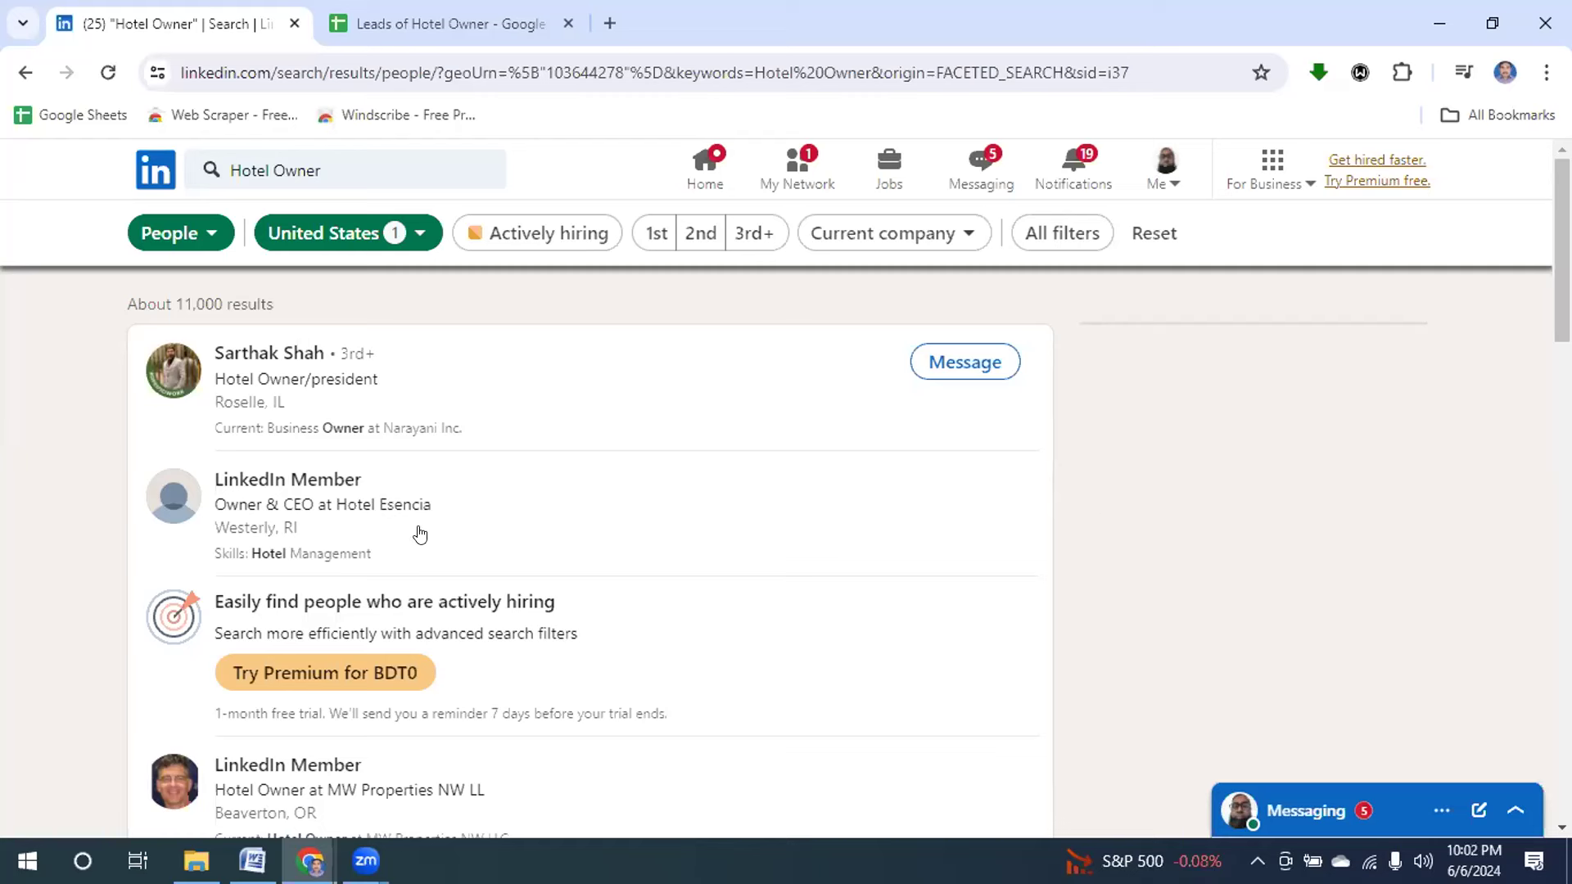
right_click(263, 361)
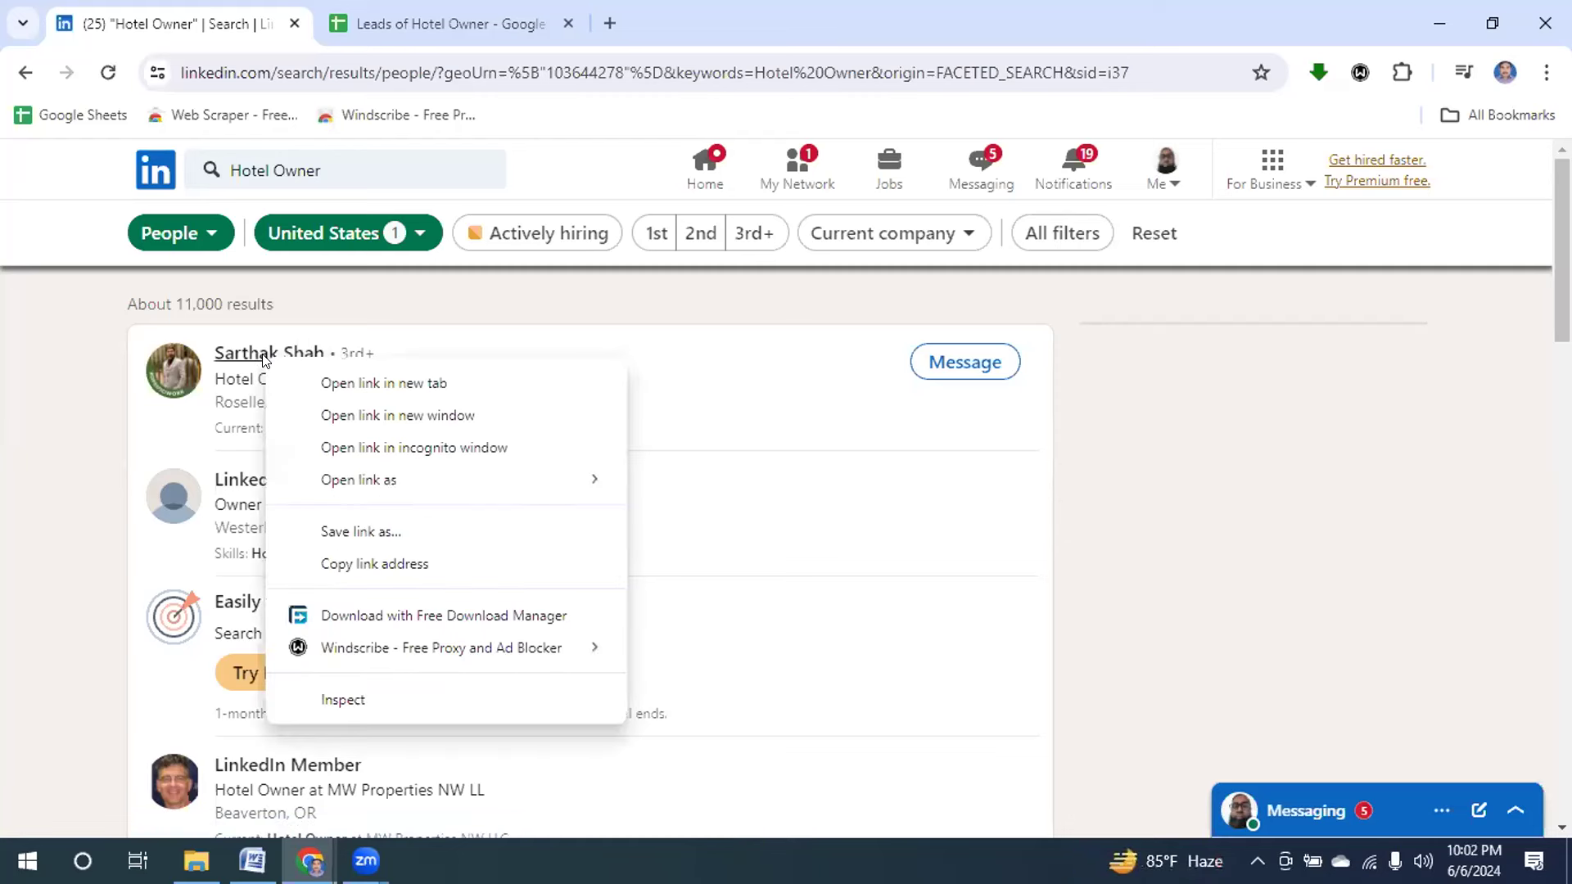
click(388, 383)
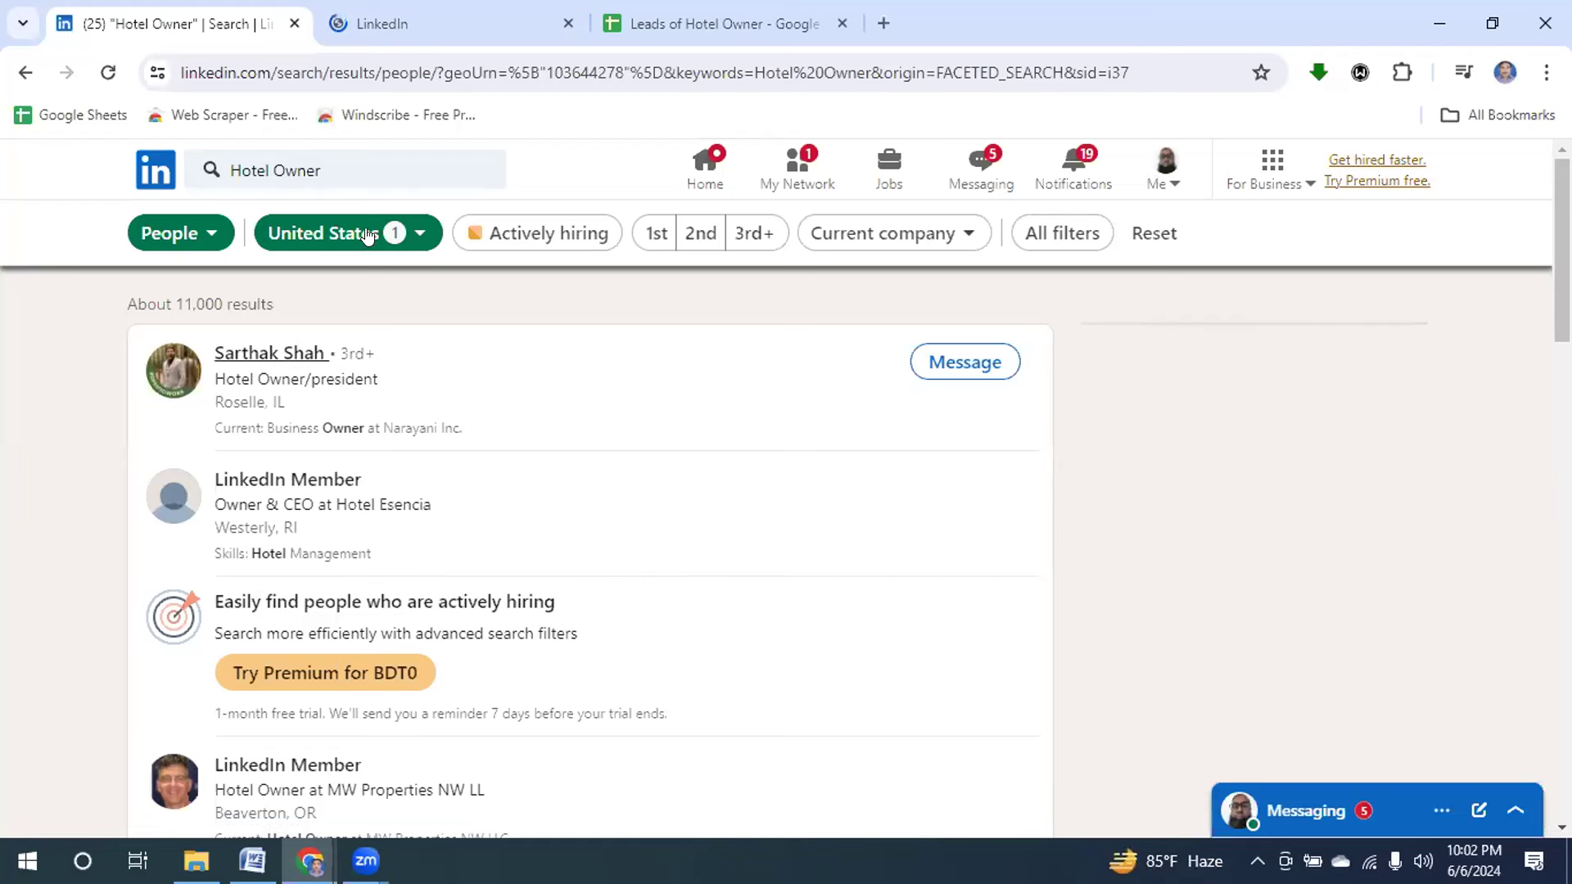
View the Mahakal Group owner's profile tab and highlight the name and 76 connections line.
click(396, 25)
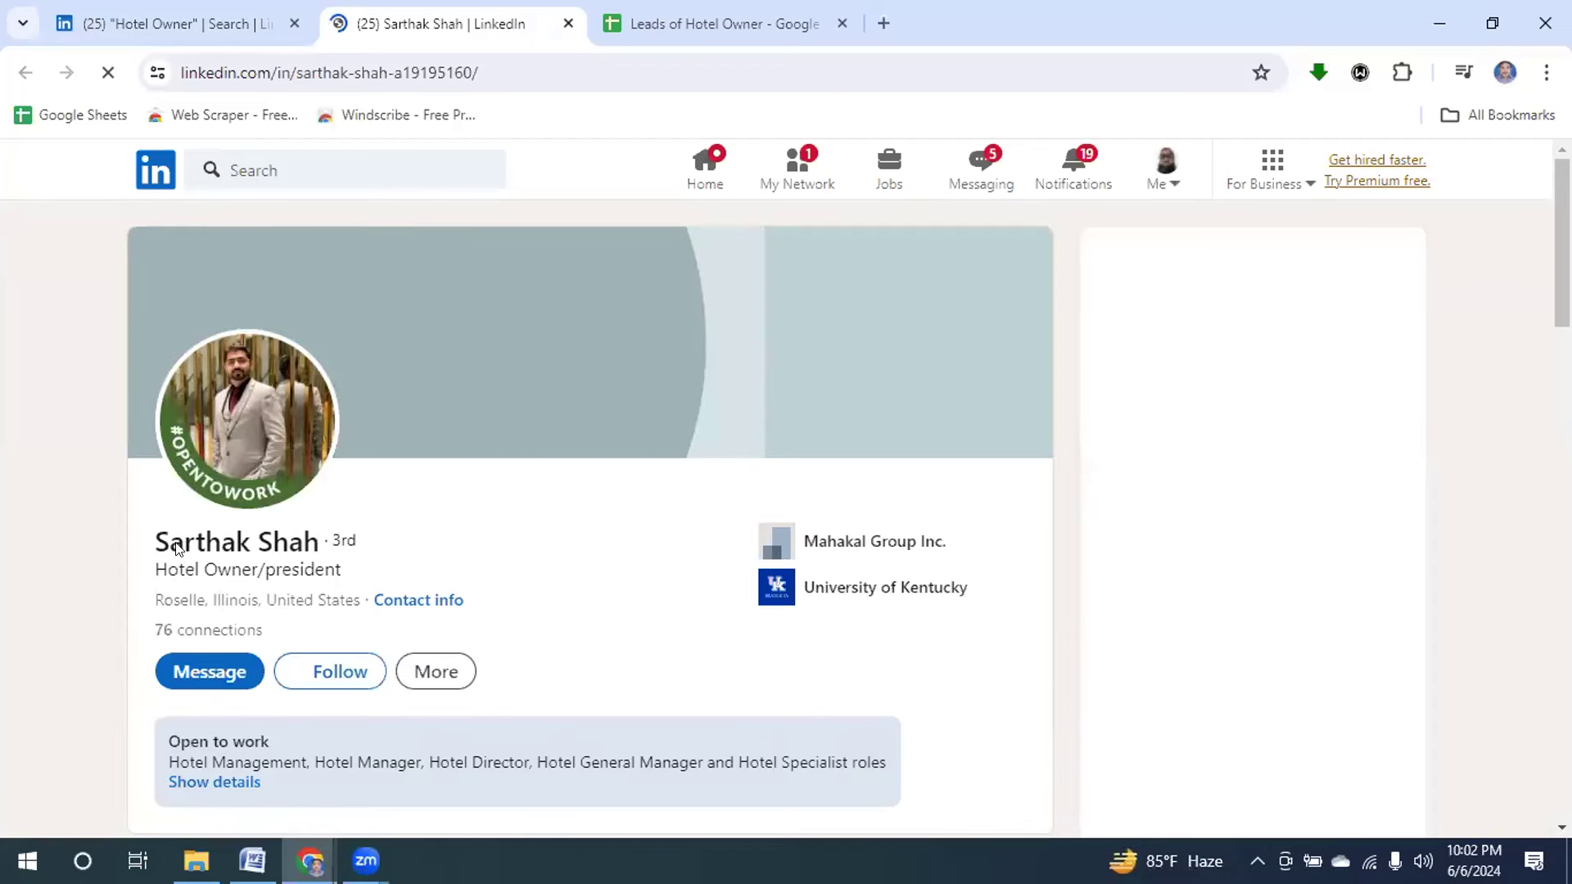
drag(159, 543, 275, 559)
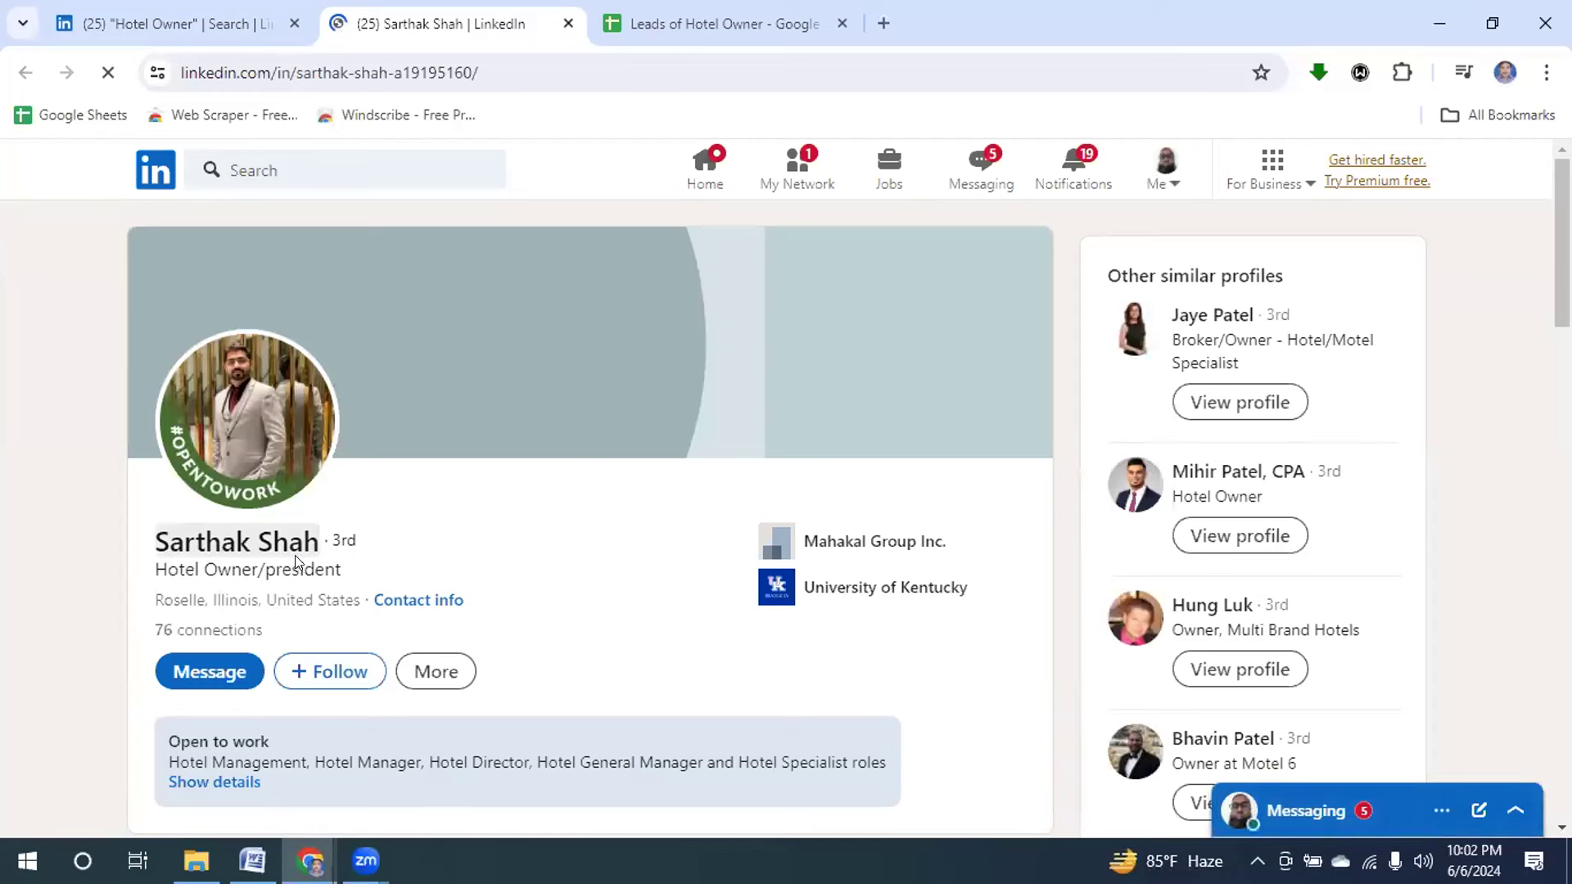
click(212, 581)
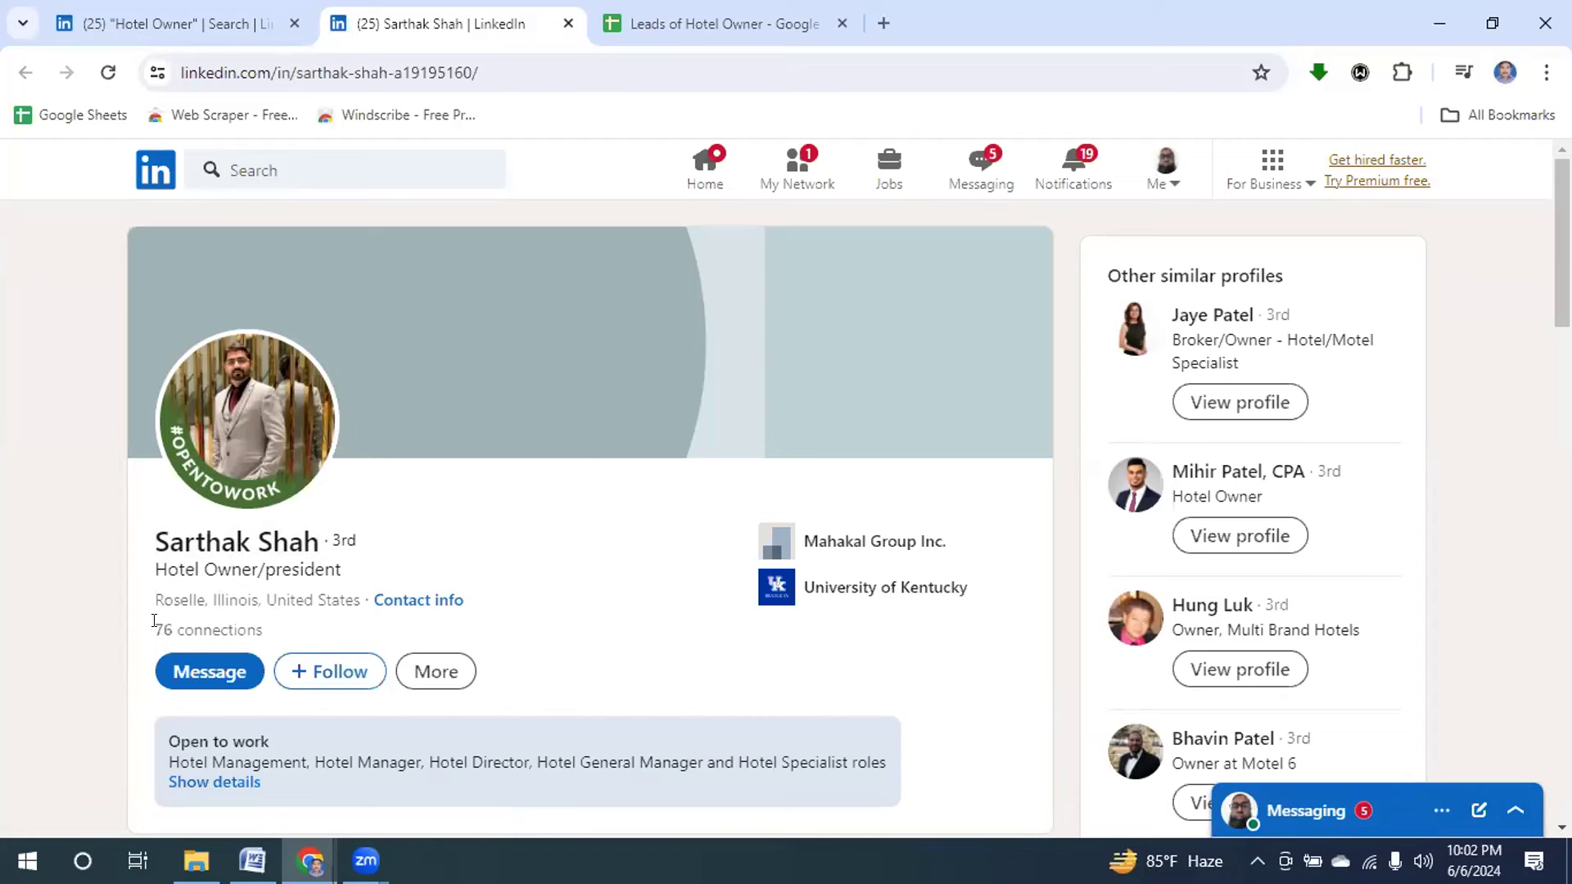
drag(151, 627, 281, 634)
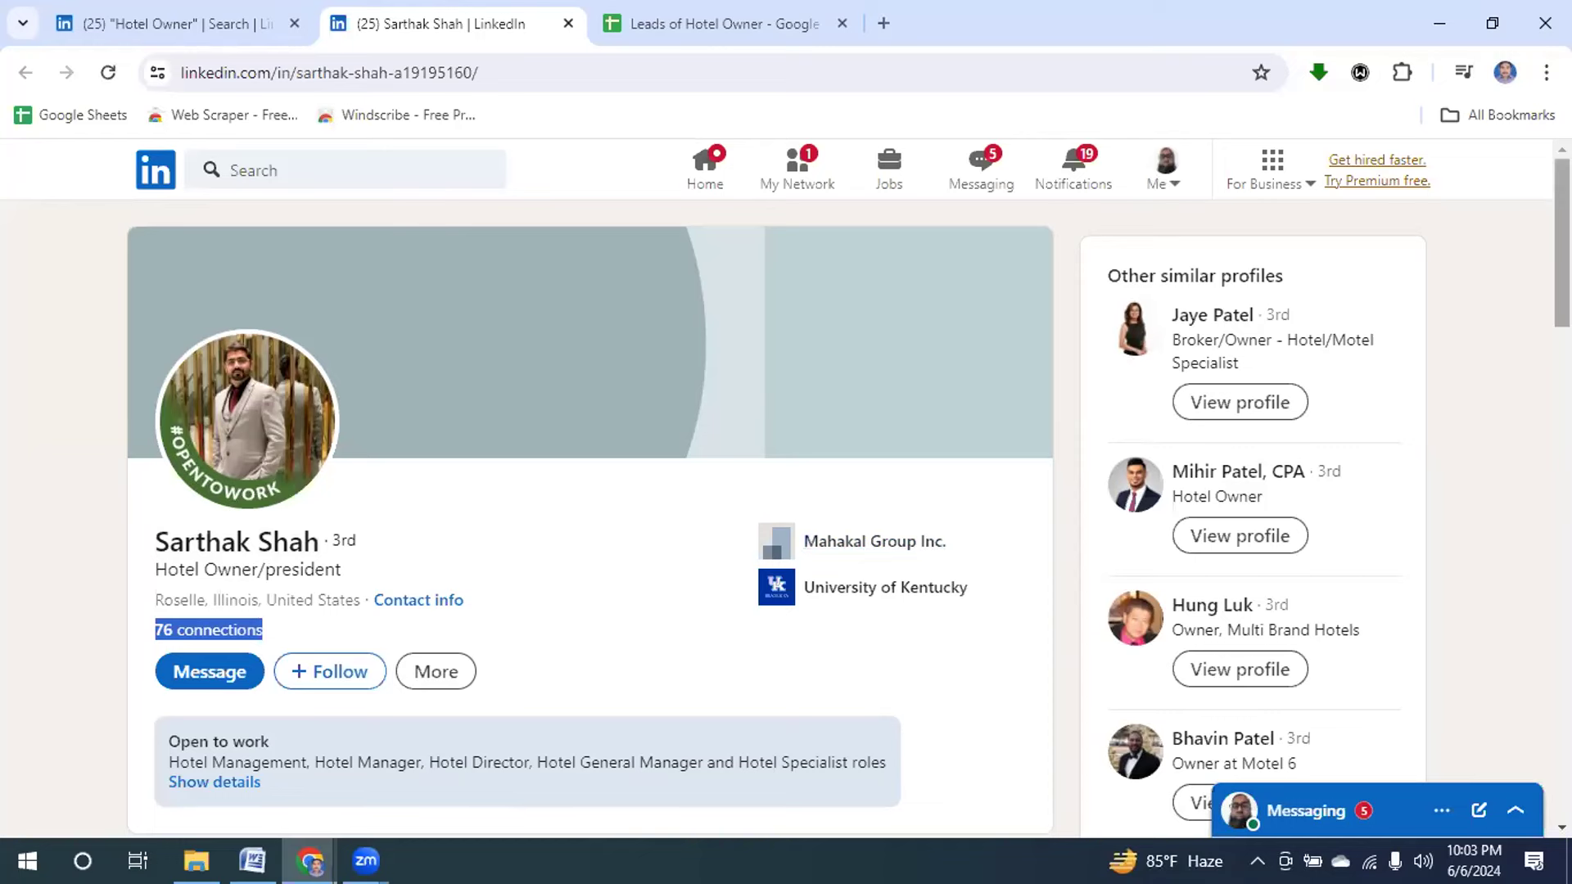
scroll(1521, 293, down, 2)
scroll(1521, 293, down, 5)
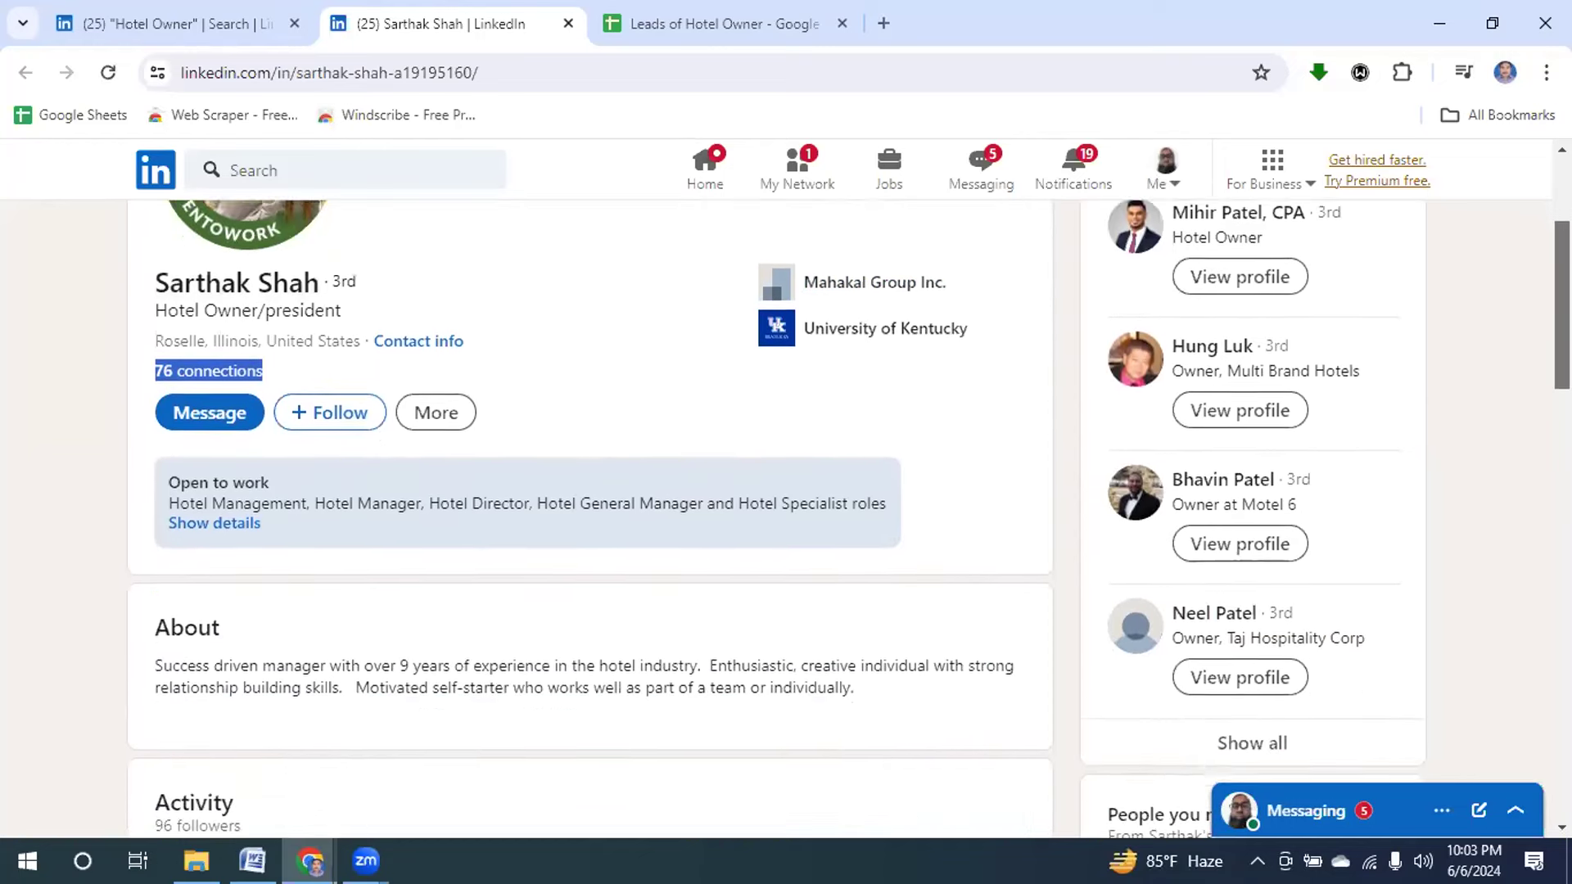
scroll(1521, 293, down, 3)
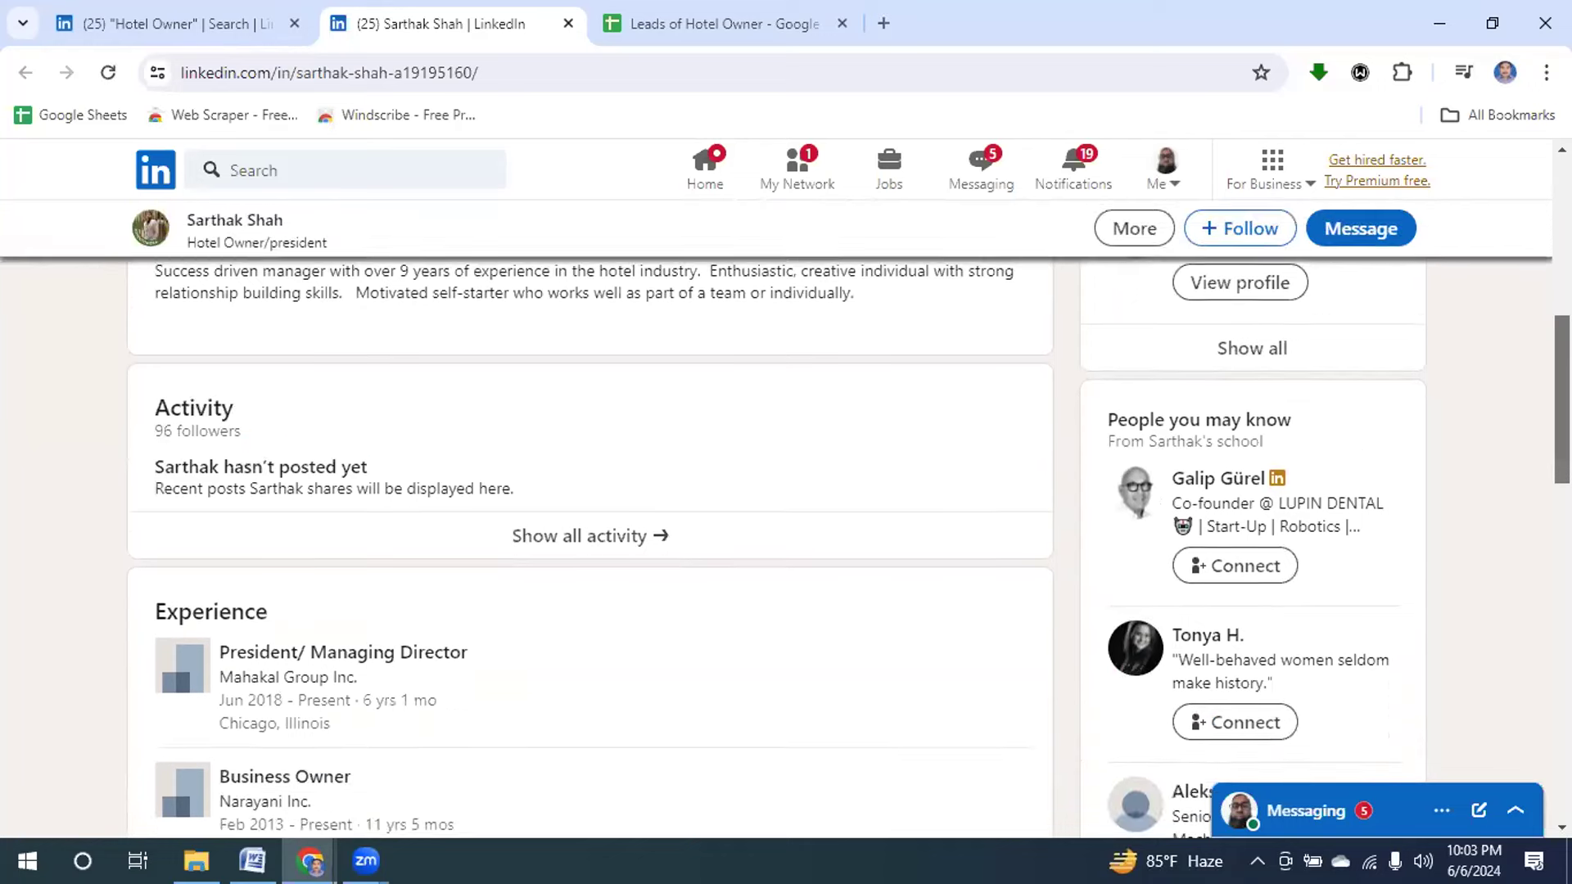
scroll(847, 547, down, 3)
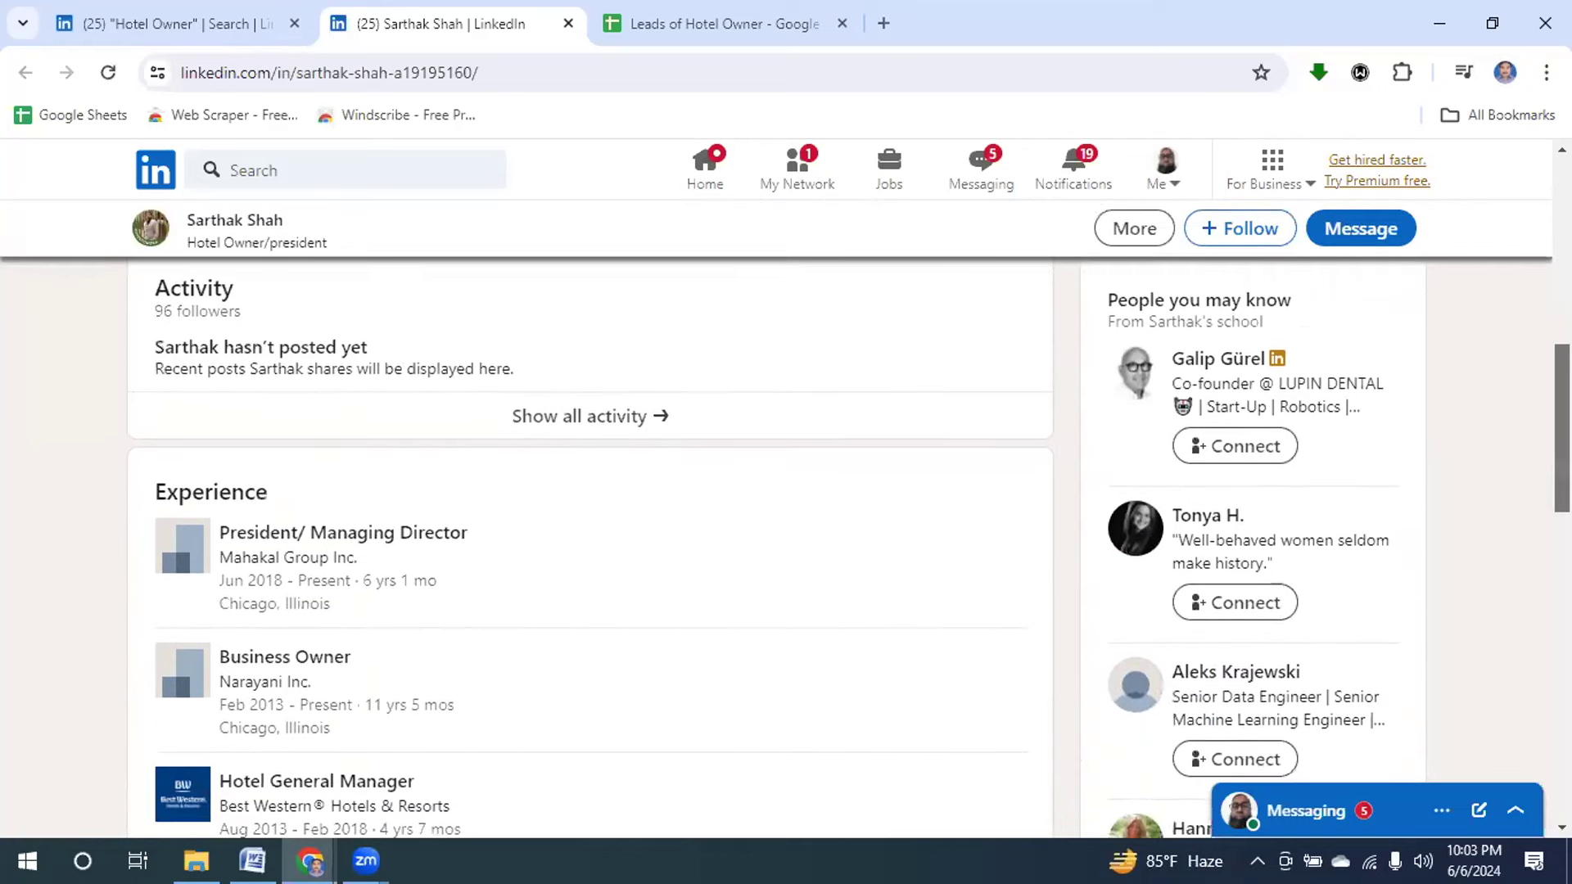
scroll(847, 547, down, 1)
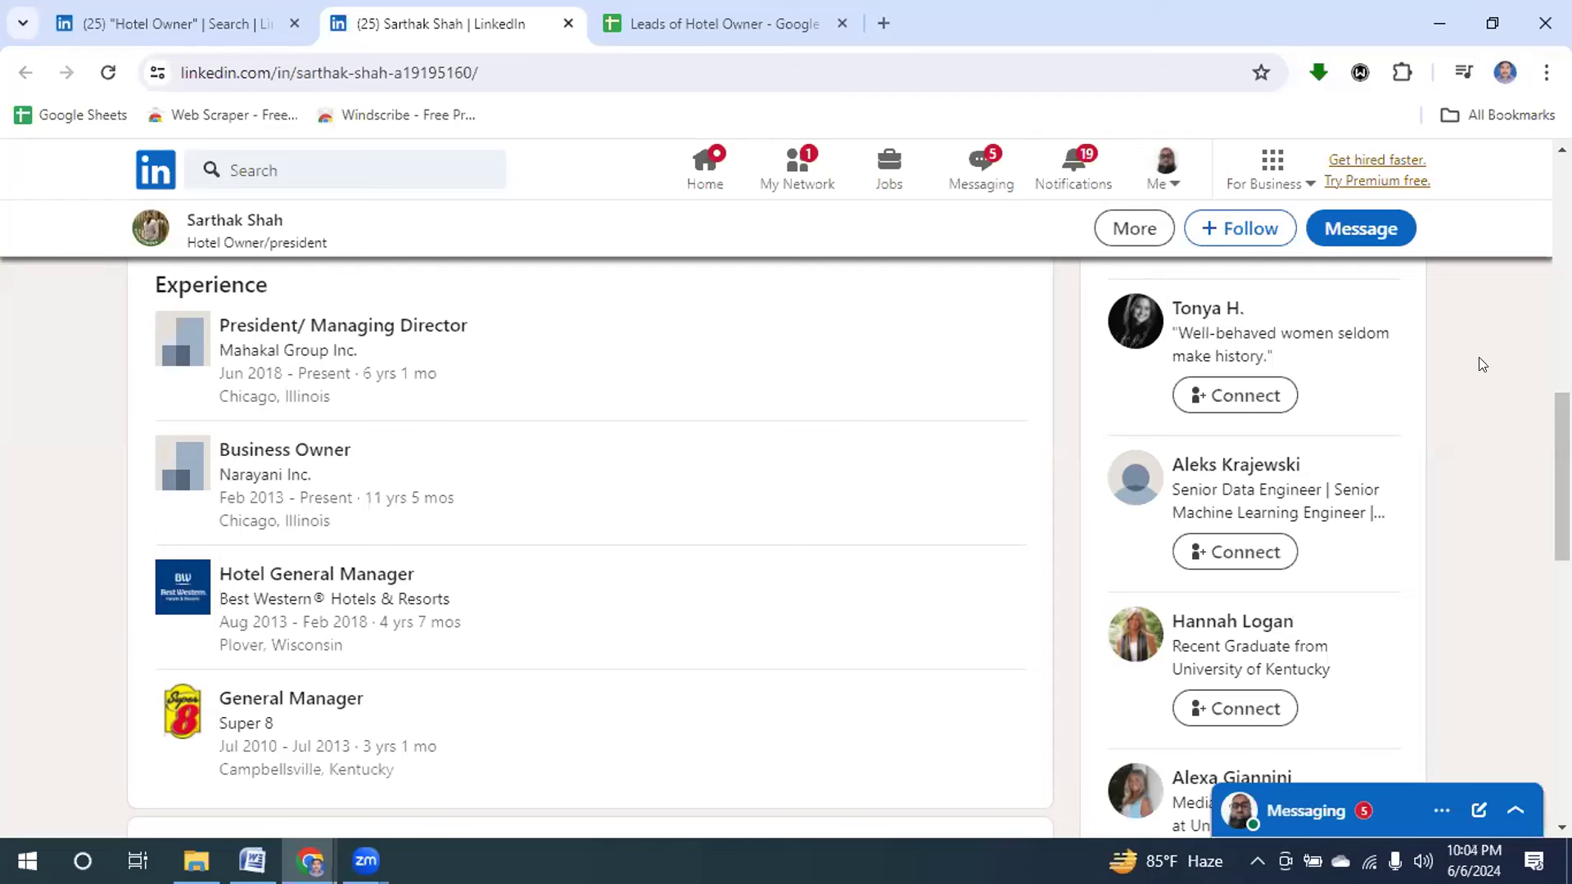
drag(1560, 413, 1535, 194)
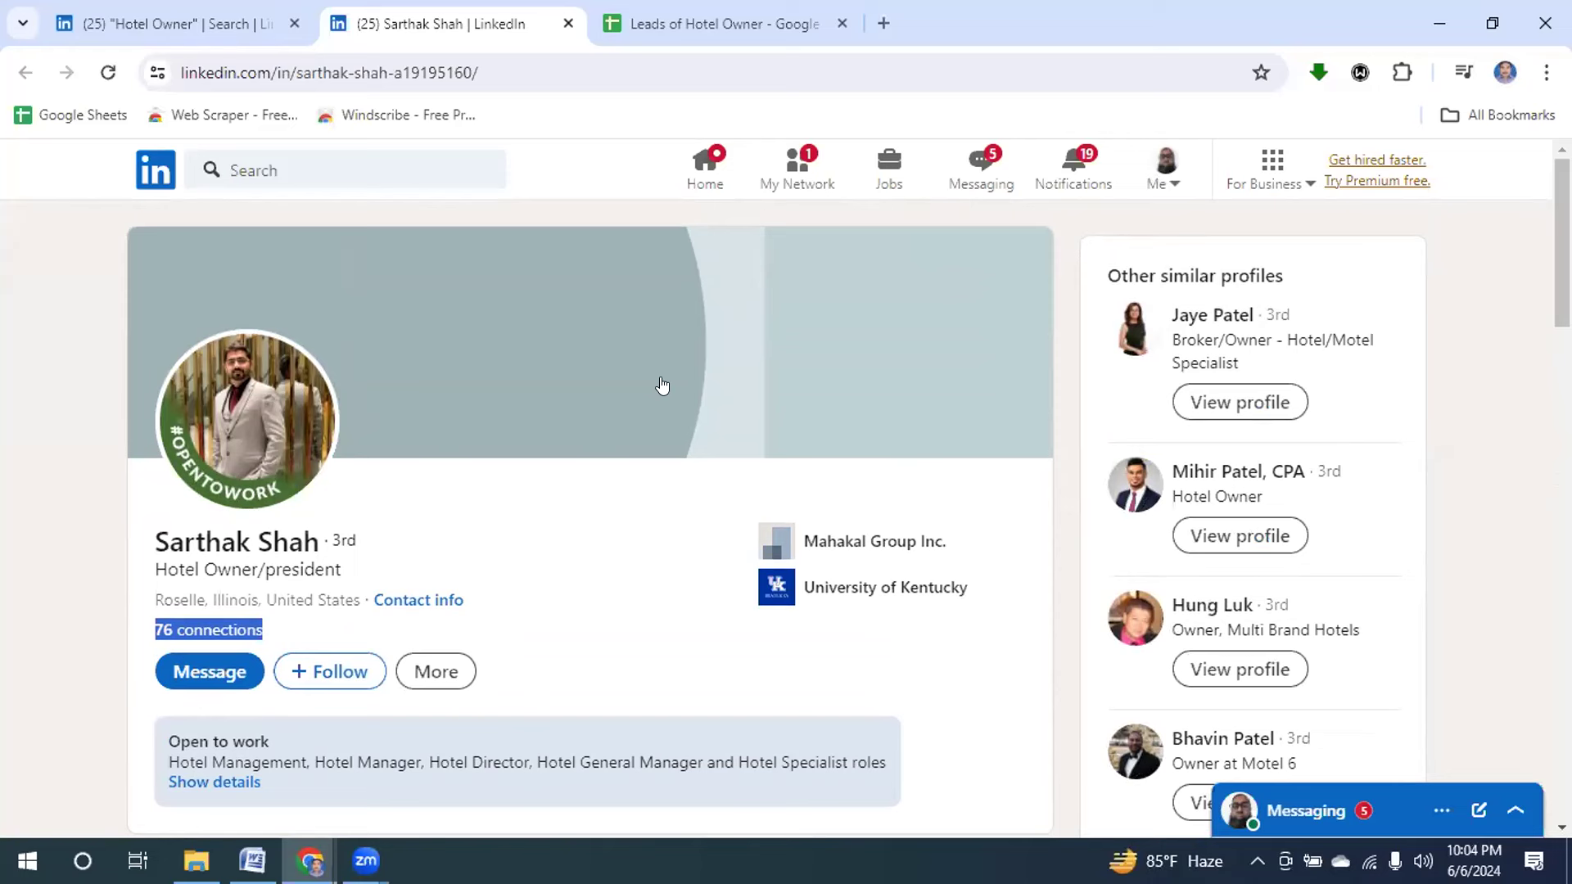
click(176, 70)
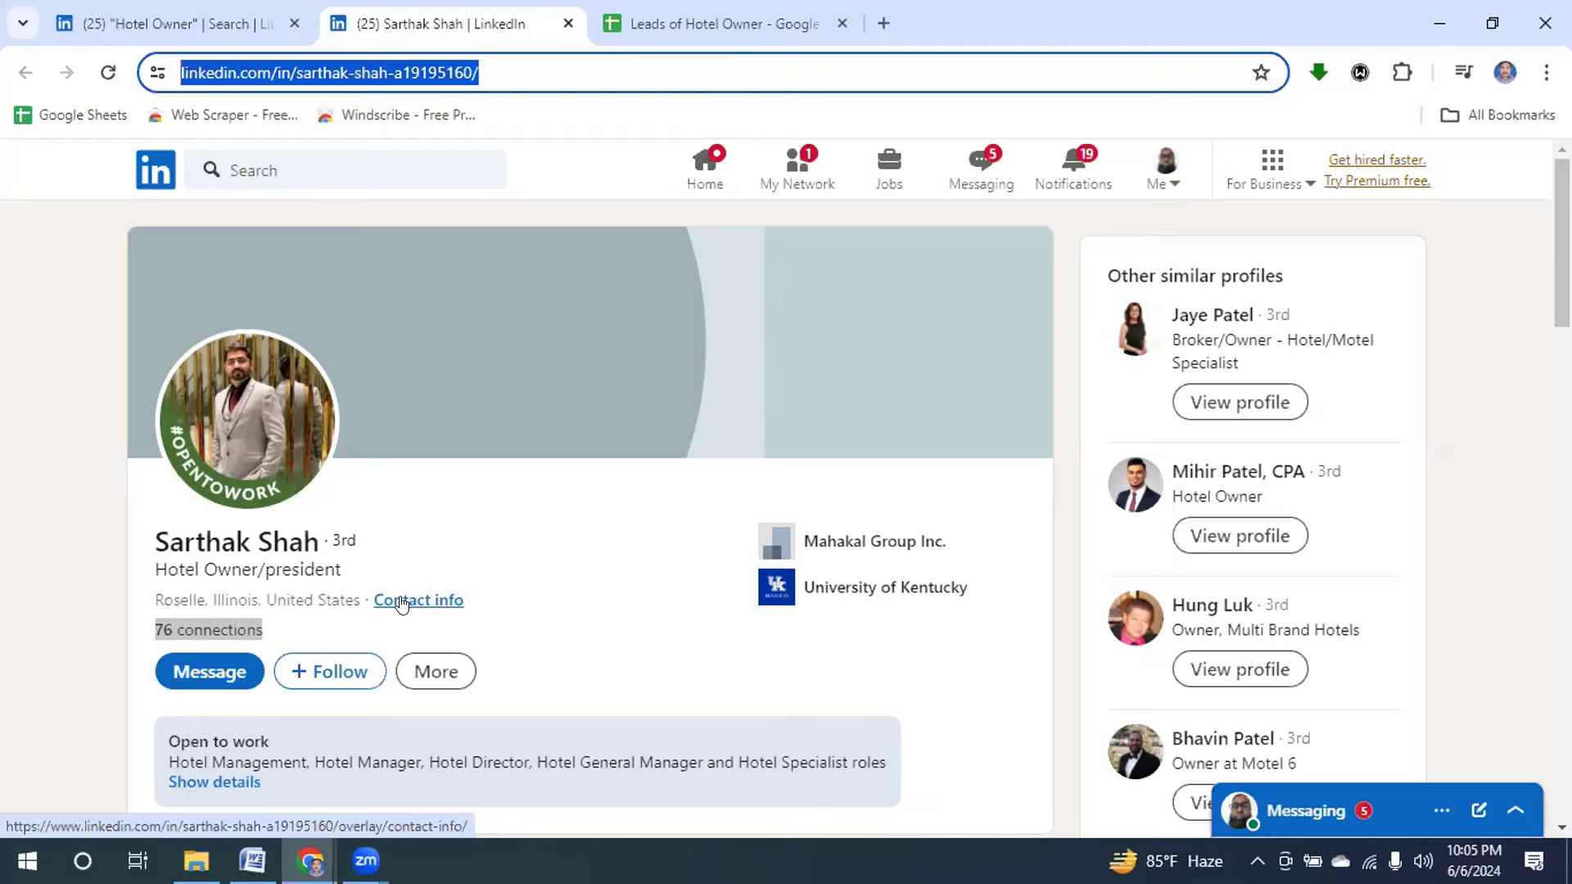
Check the profile's Contact Info, which lists only the profile link, then close it.
click(401, 601)
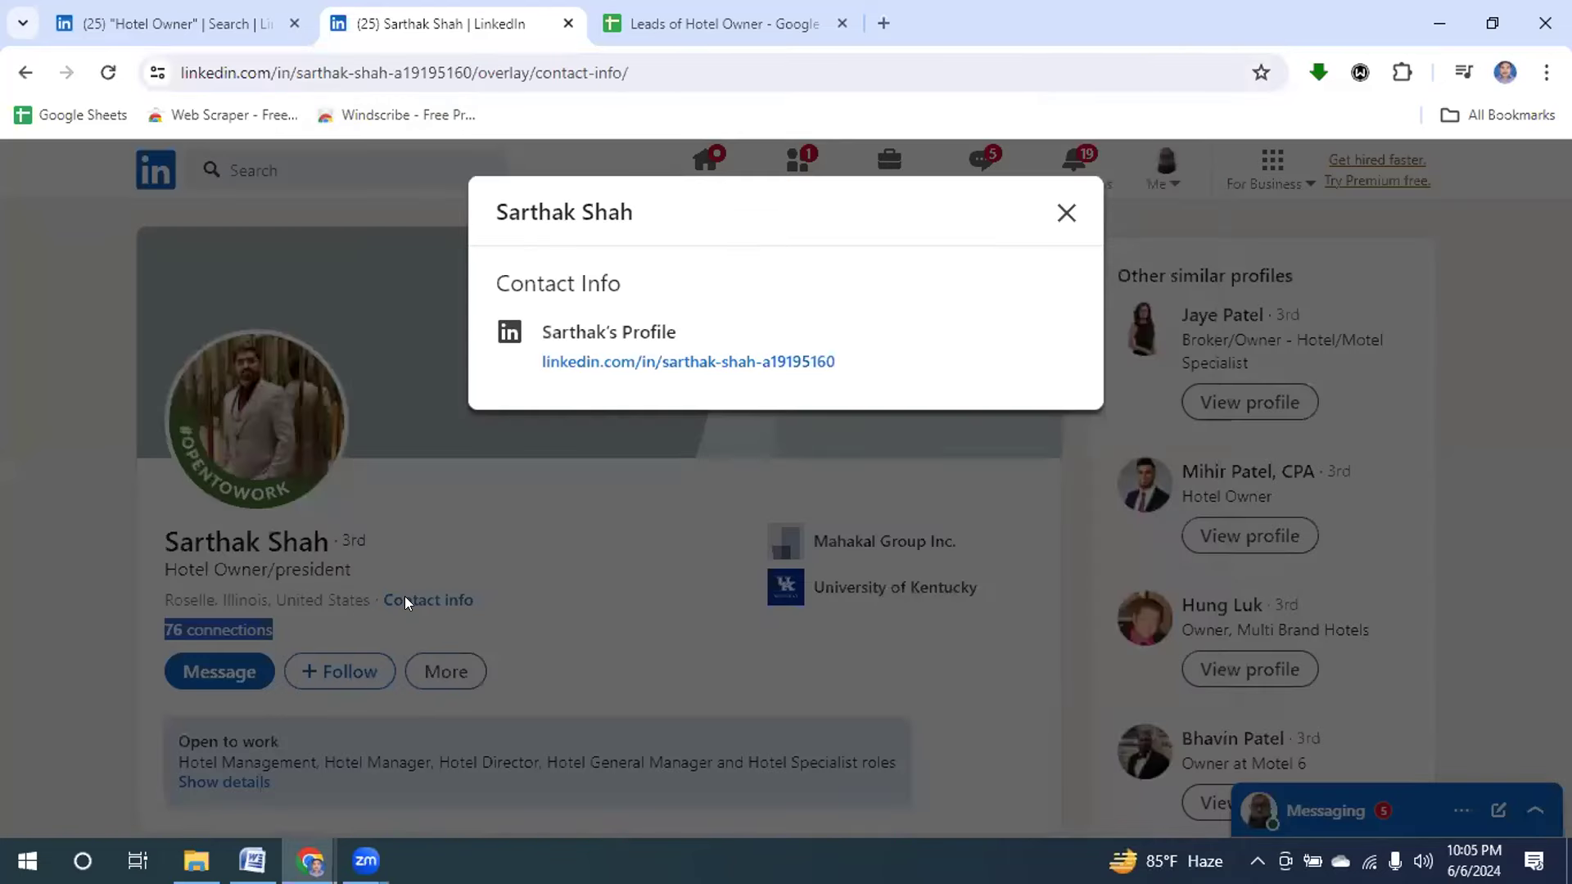
drag(496, 280, 660, 281)
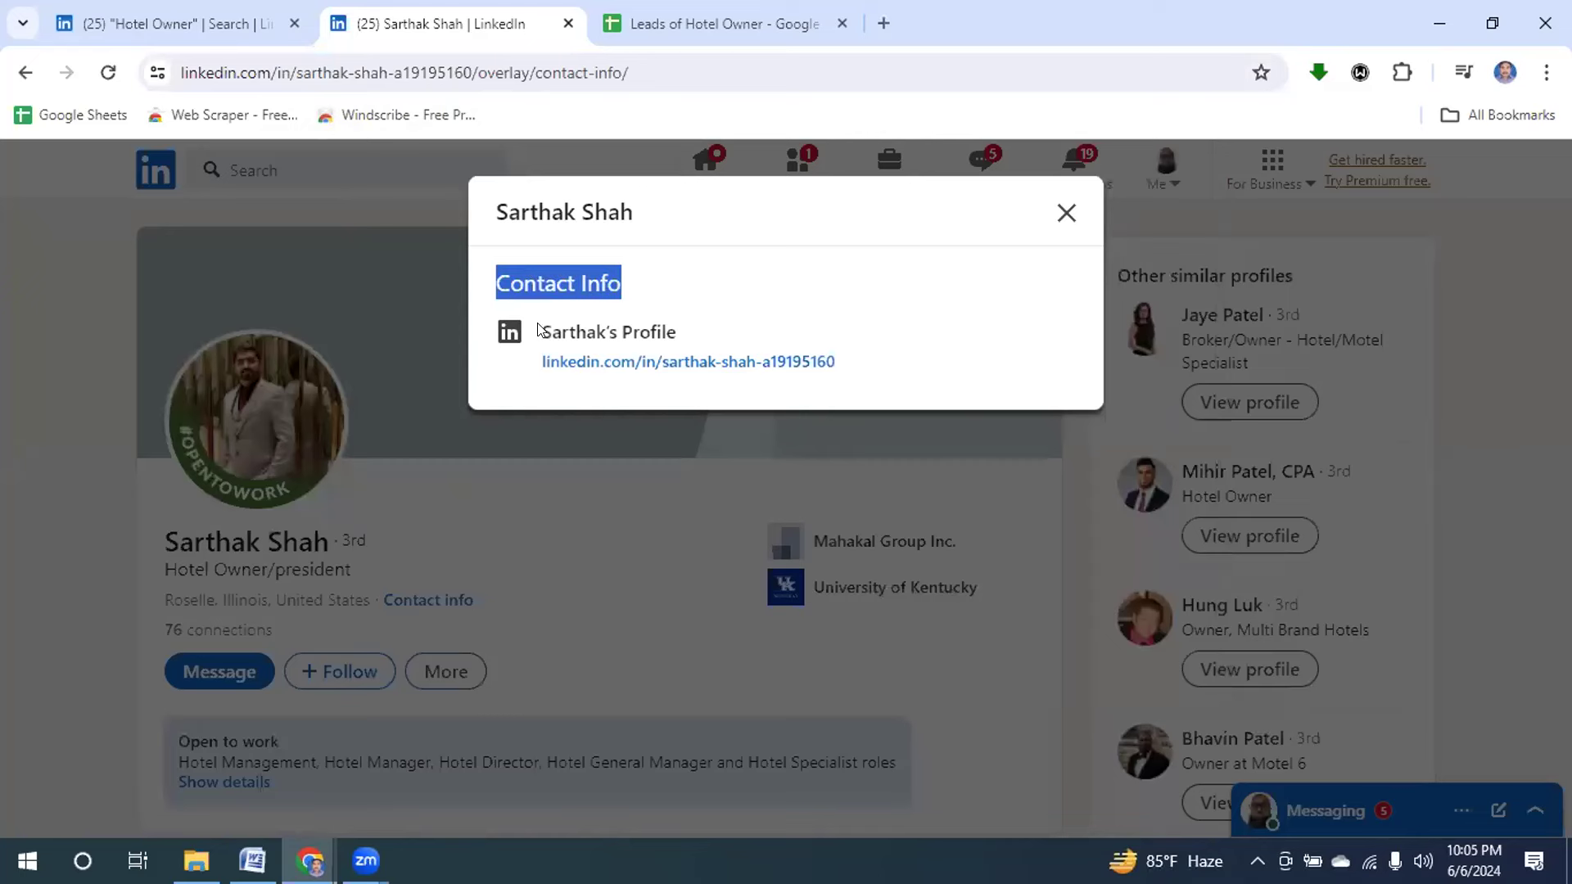
drag(538, 329, 710, 333)
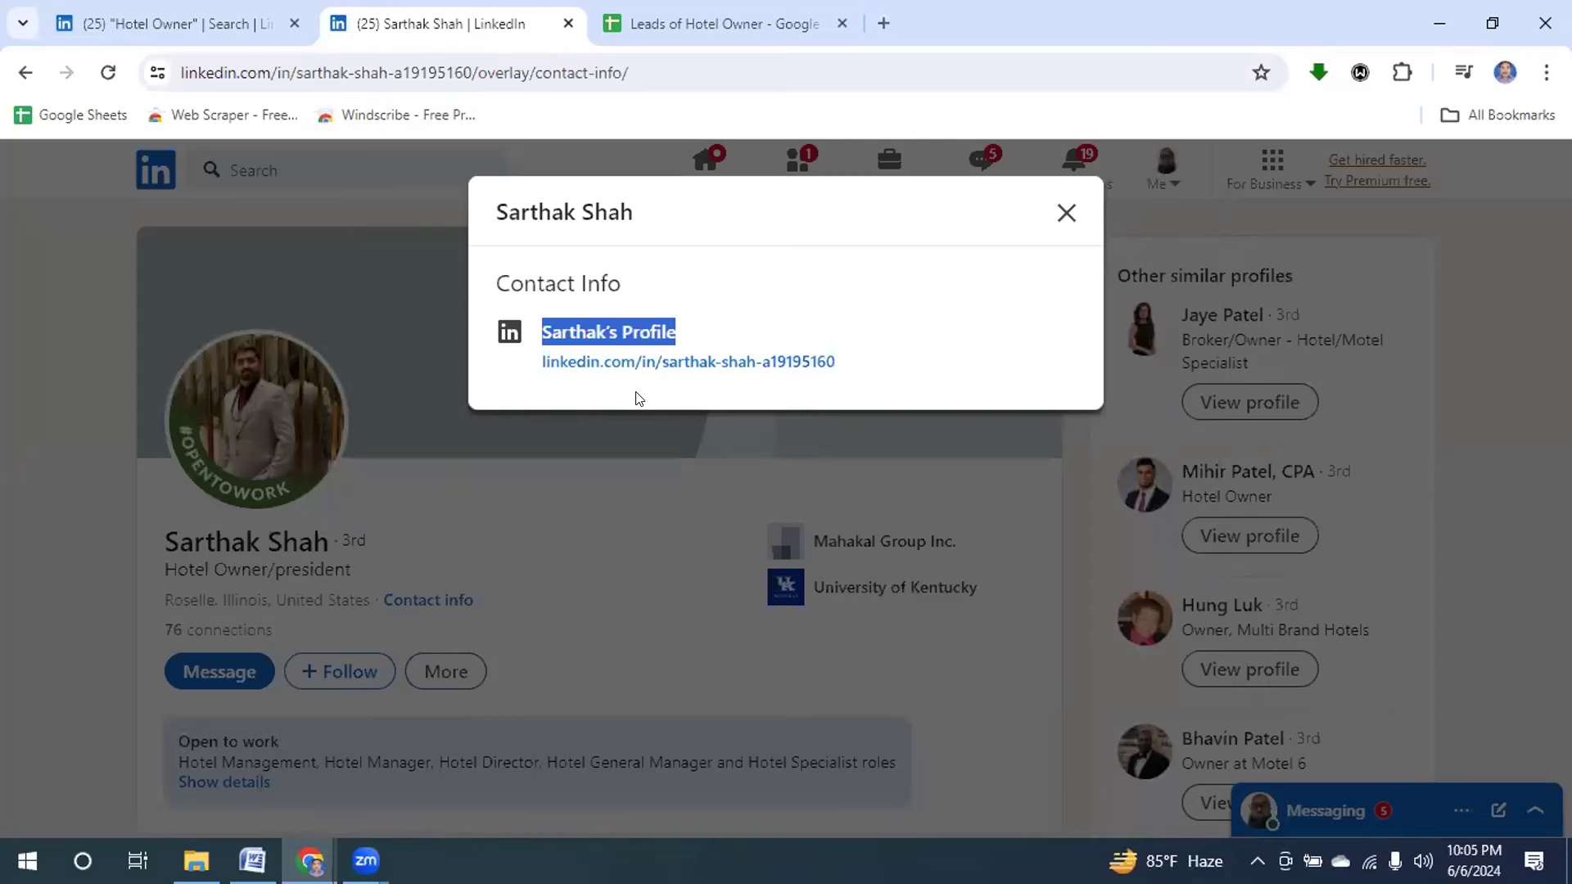
click(1064, 214)
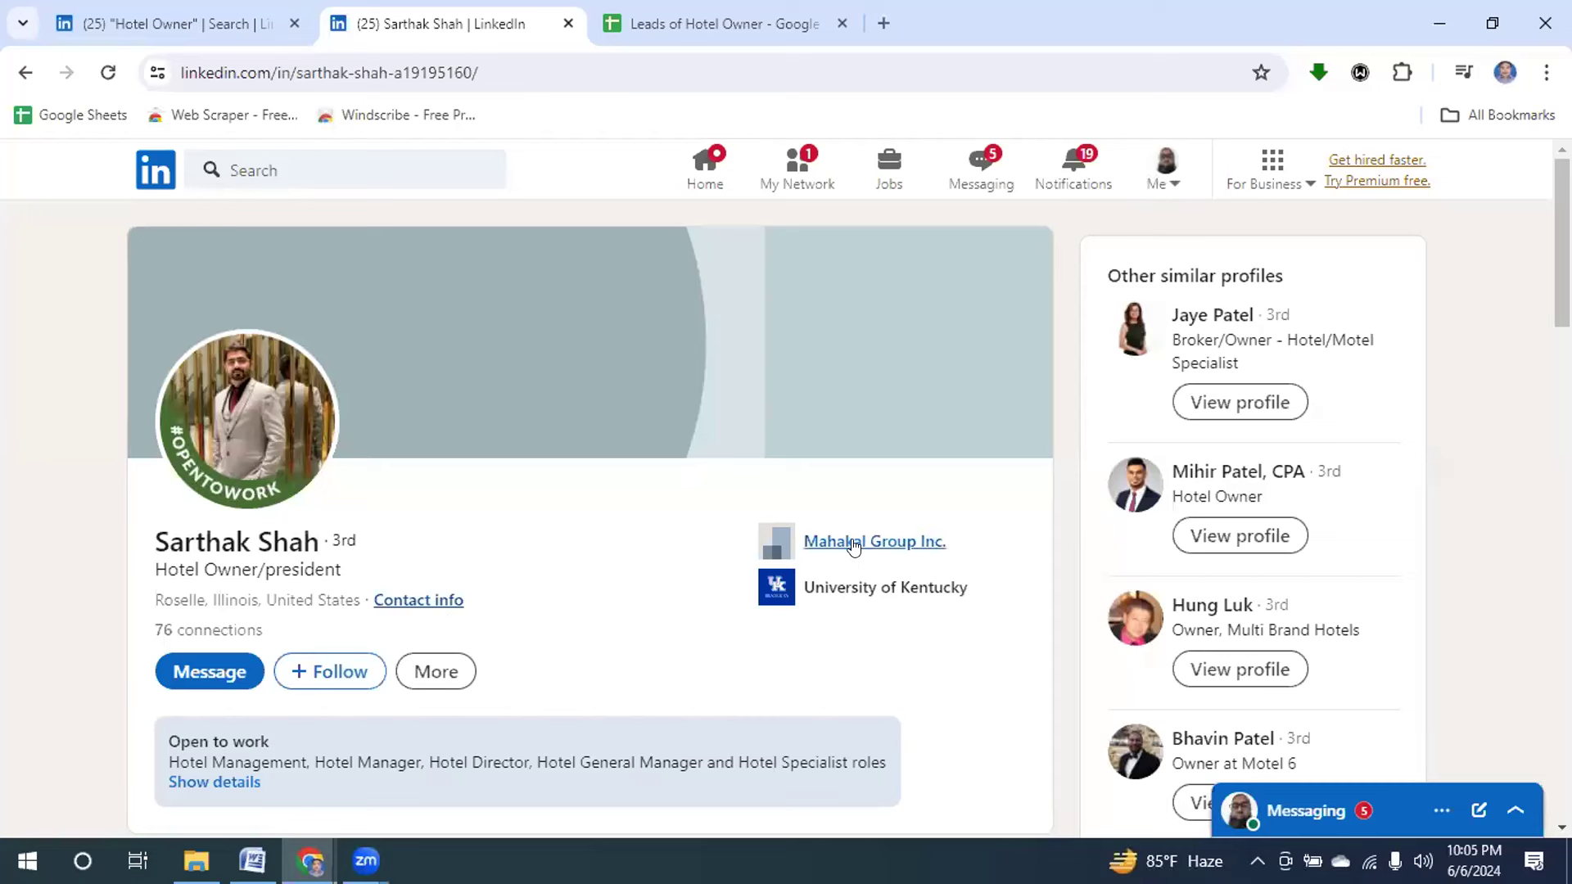
Copy the employer name 'Mahakal Group Inc.' from the LinkedIn Experience section and open a new tab.
right_click(852, 544)
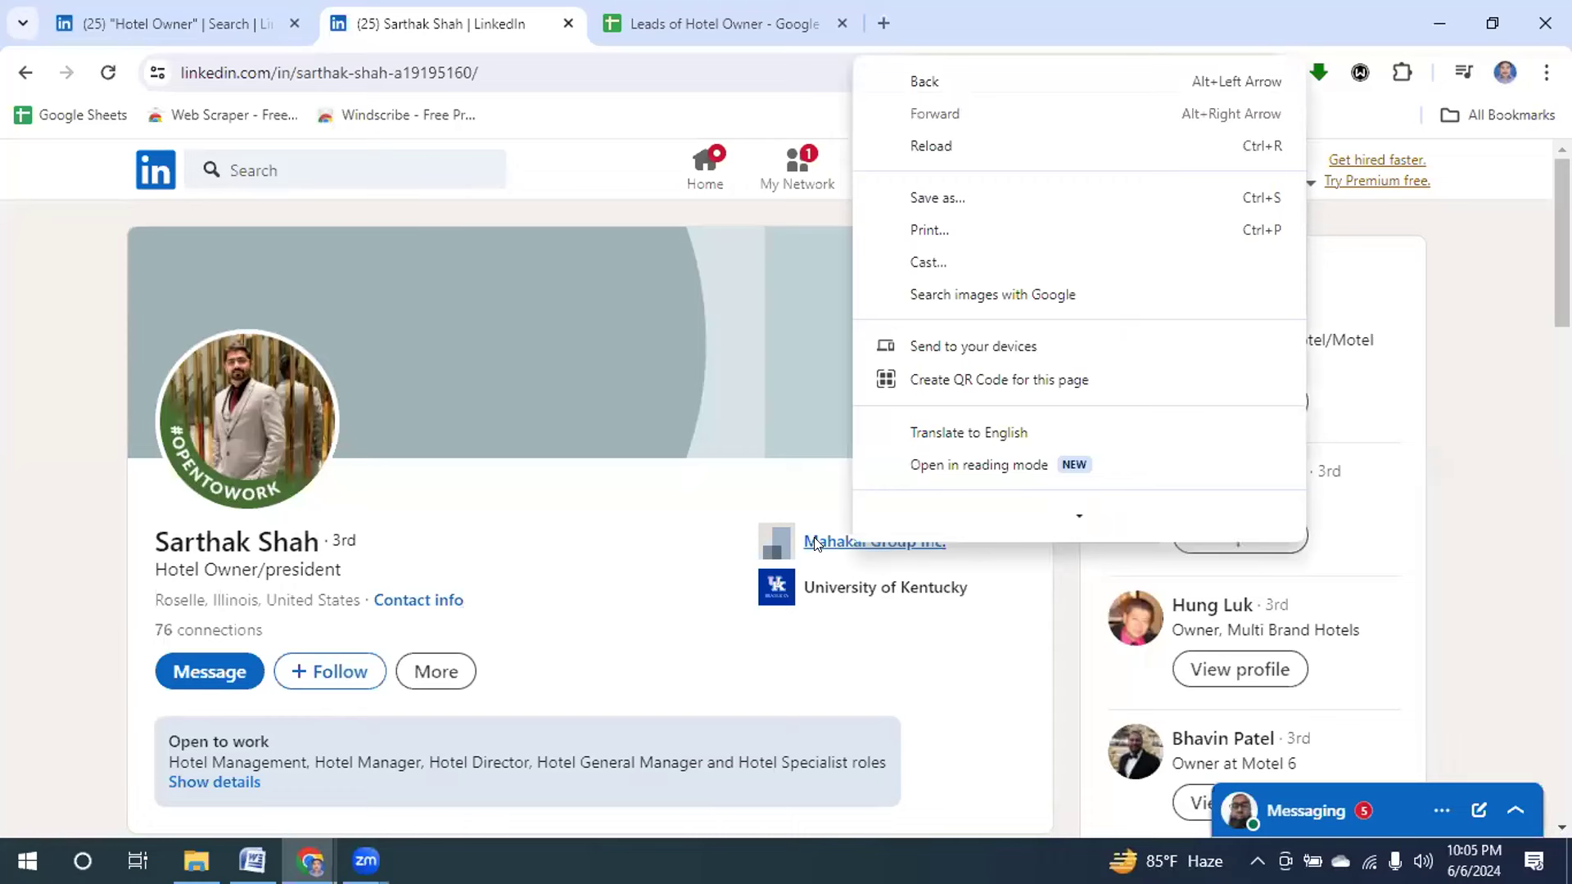
right_click(816, 542)
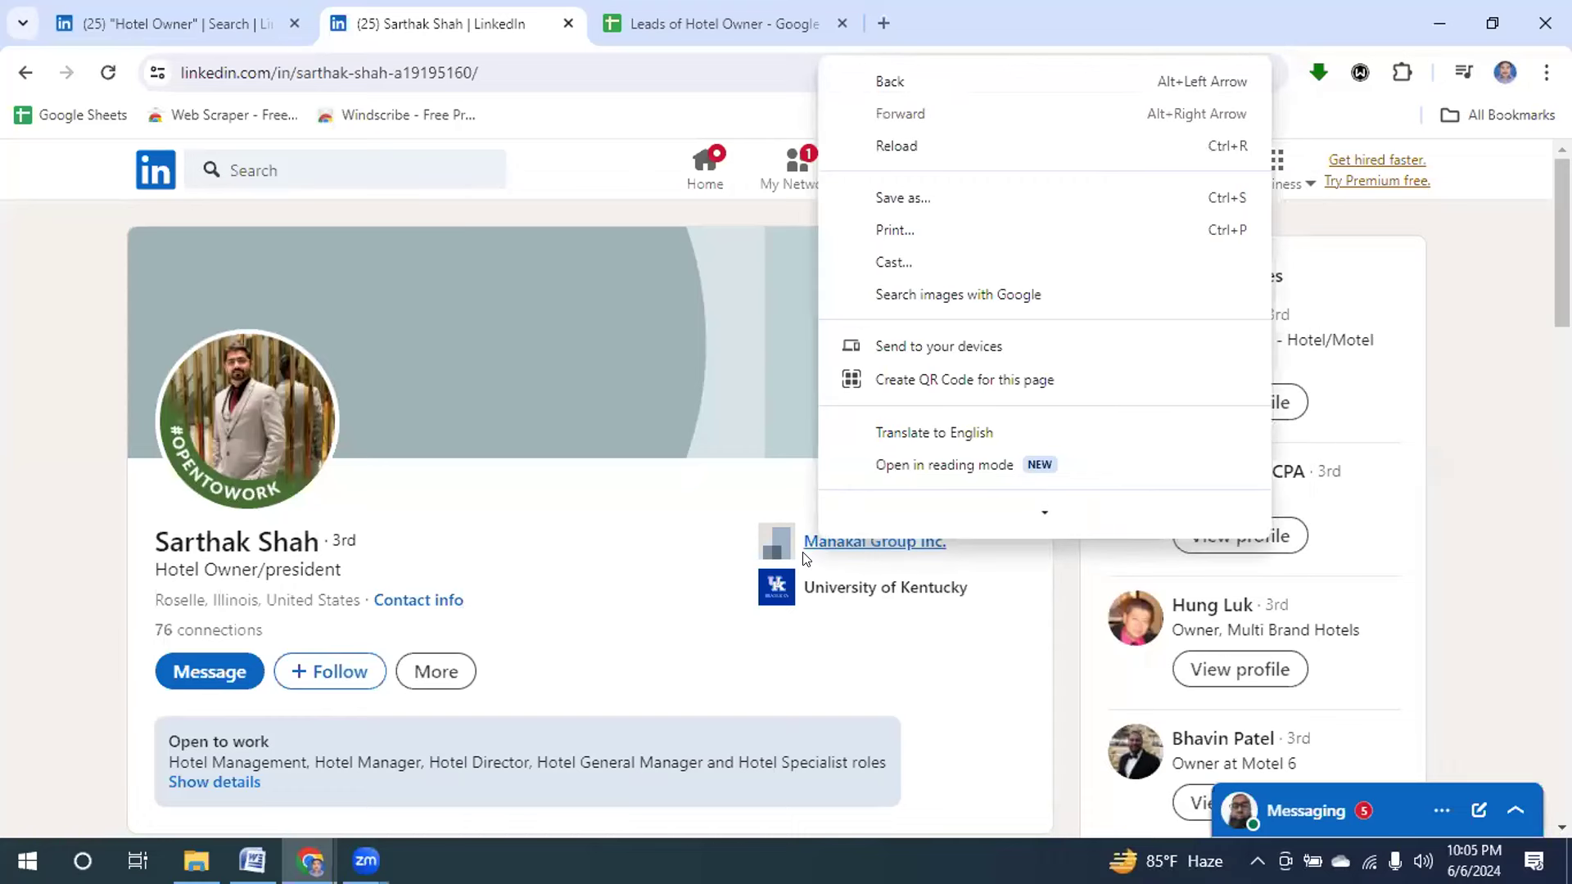
scroll(813, 540, down, 10)
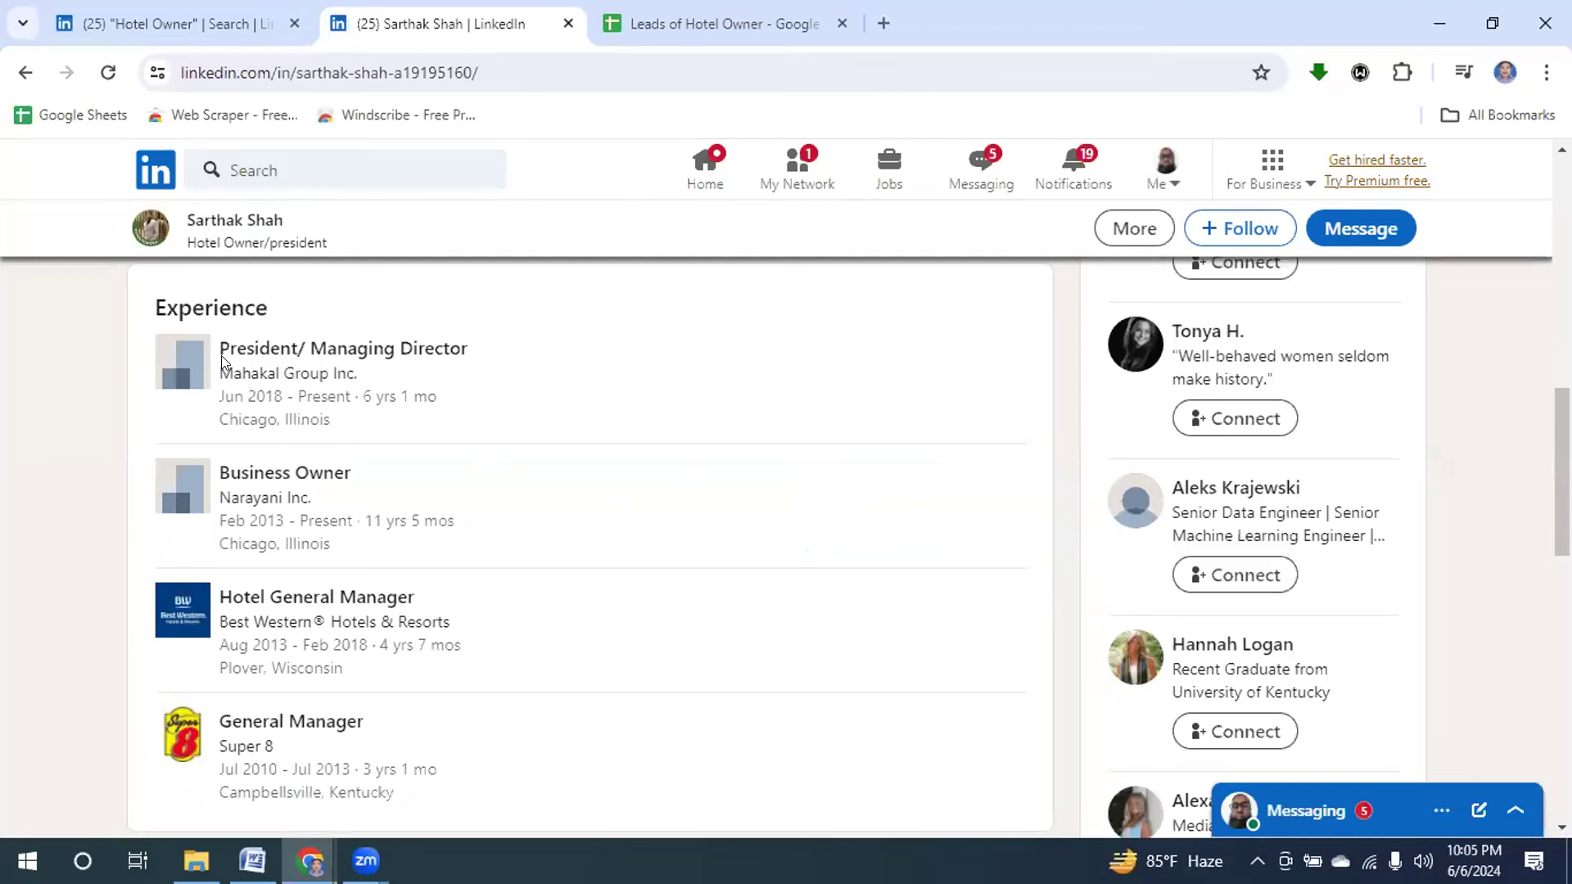
drag(214, 363, 377, 382)
key(ctrl+c)
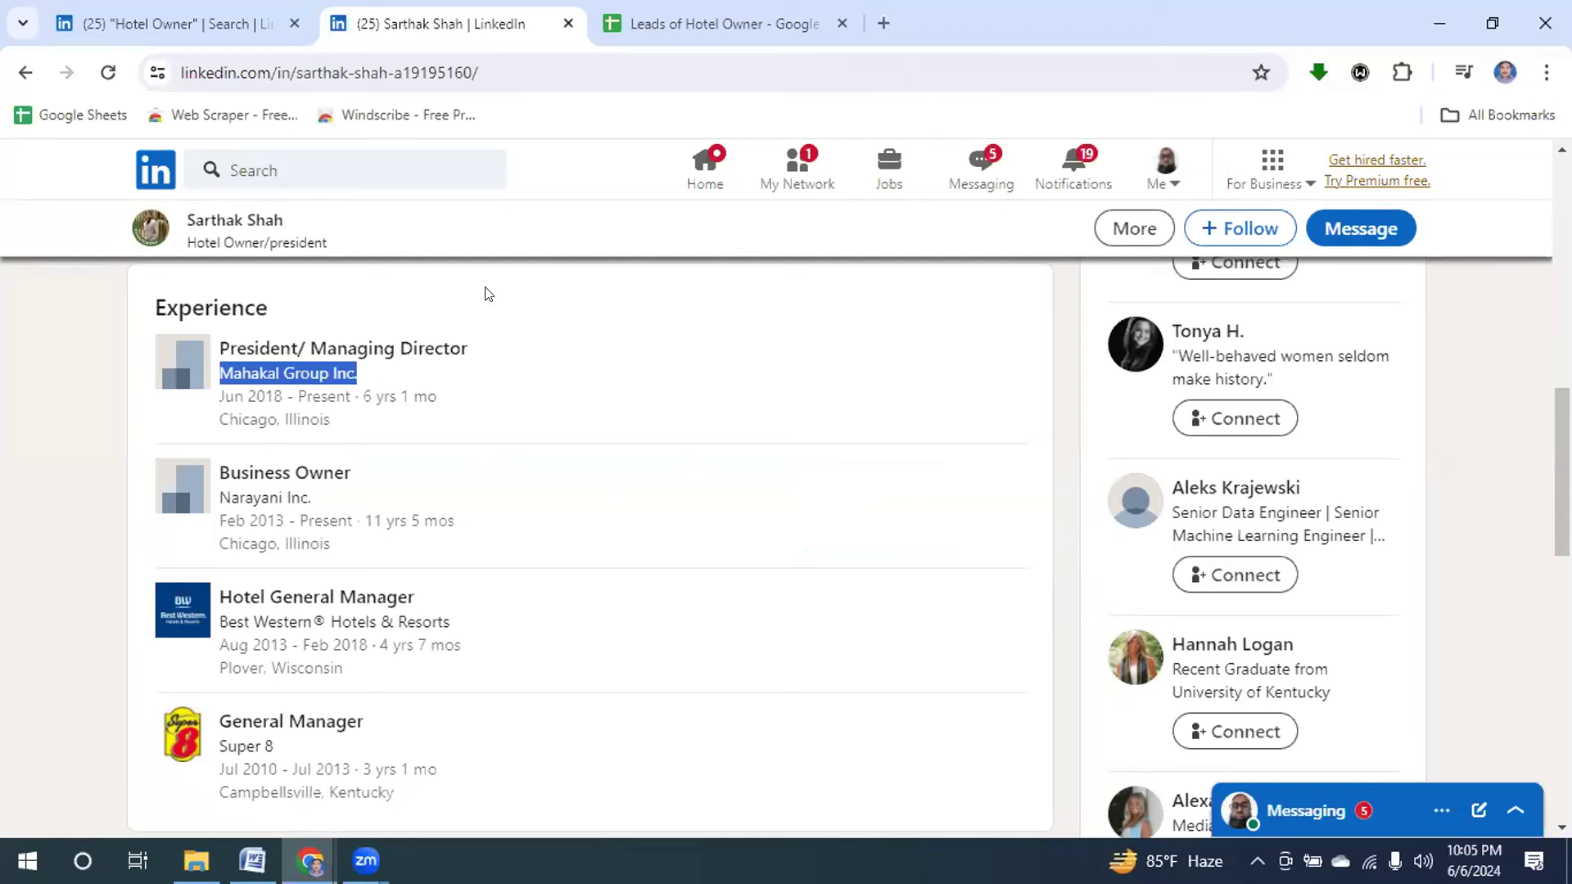
click(884, 26)
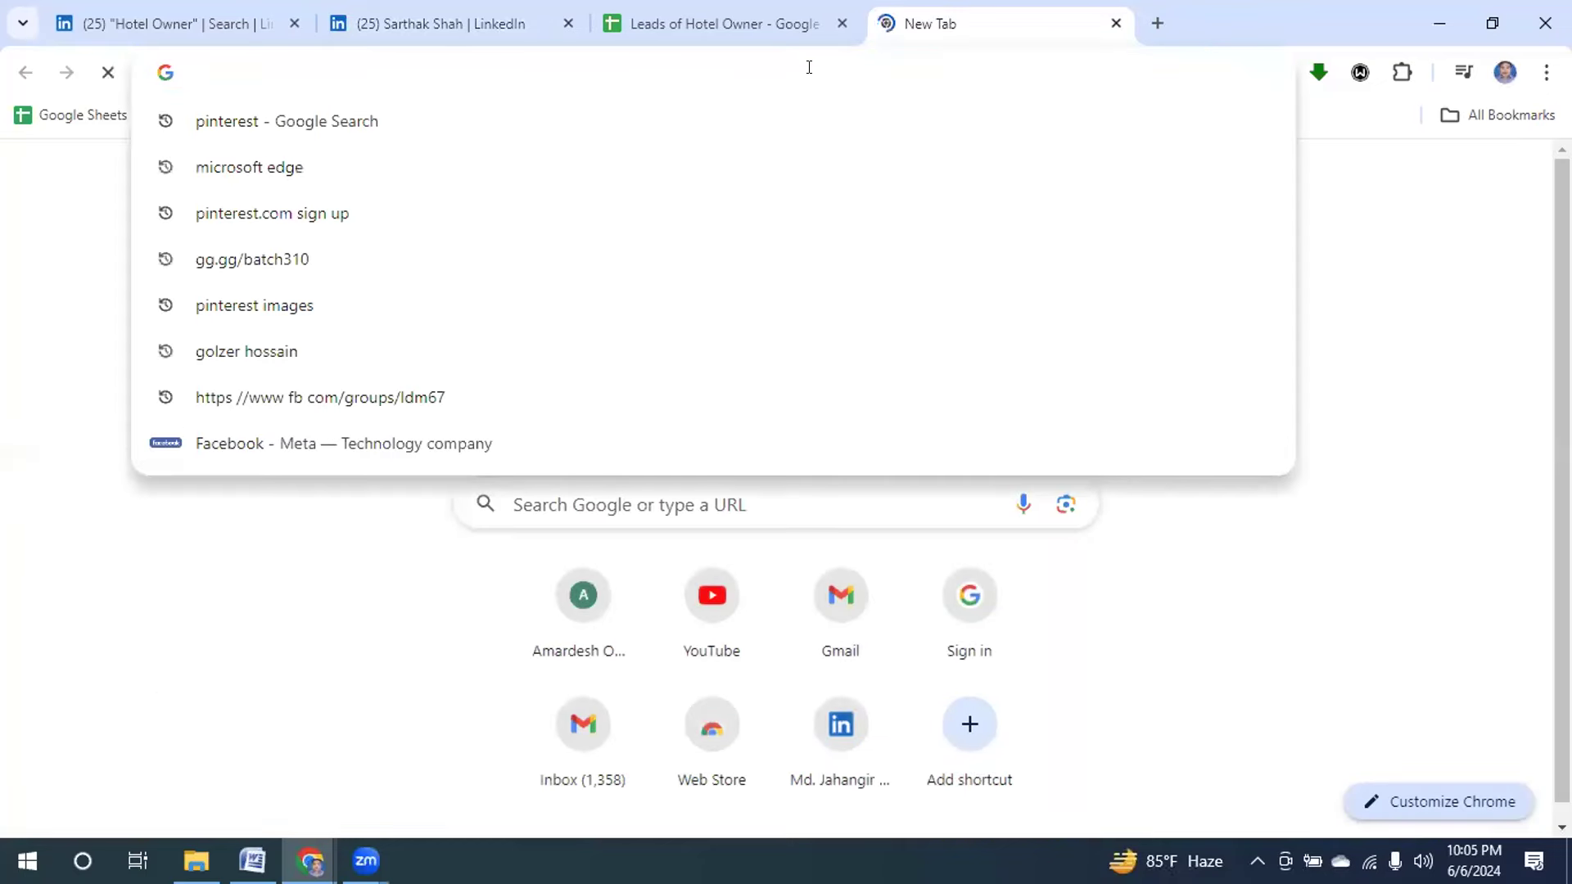
Search Google for 'Mahakal Group Inc.' and scan the results for the company's official website.
key(ctrl+v)
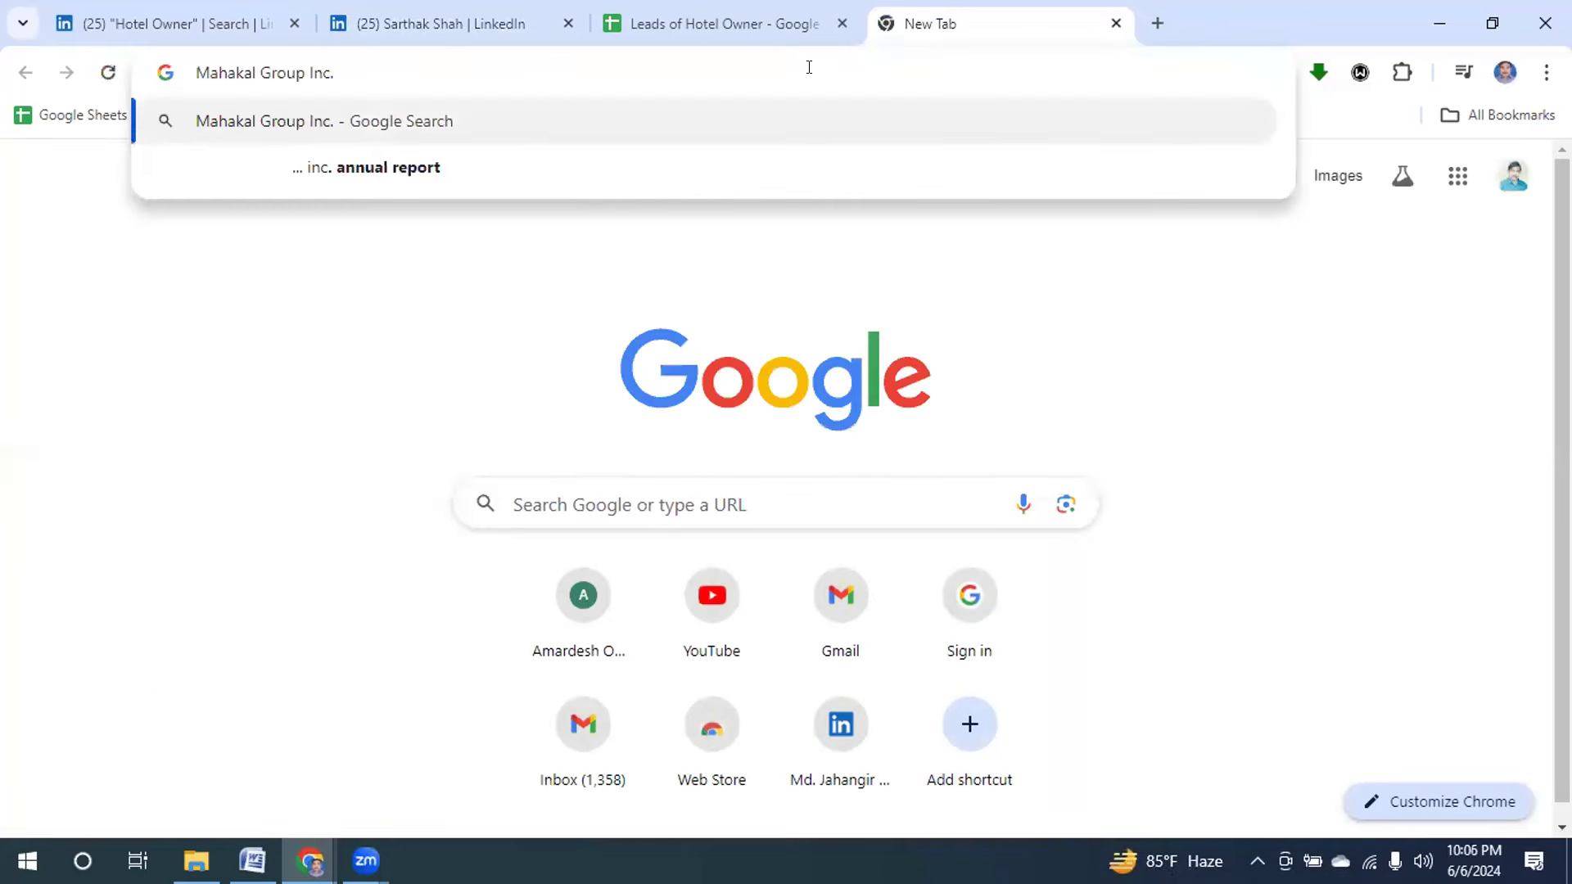
key(Return)
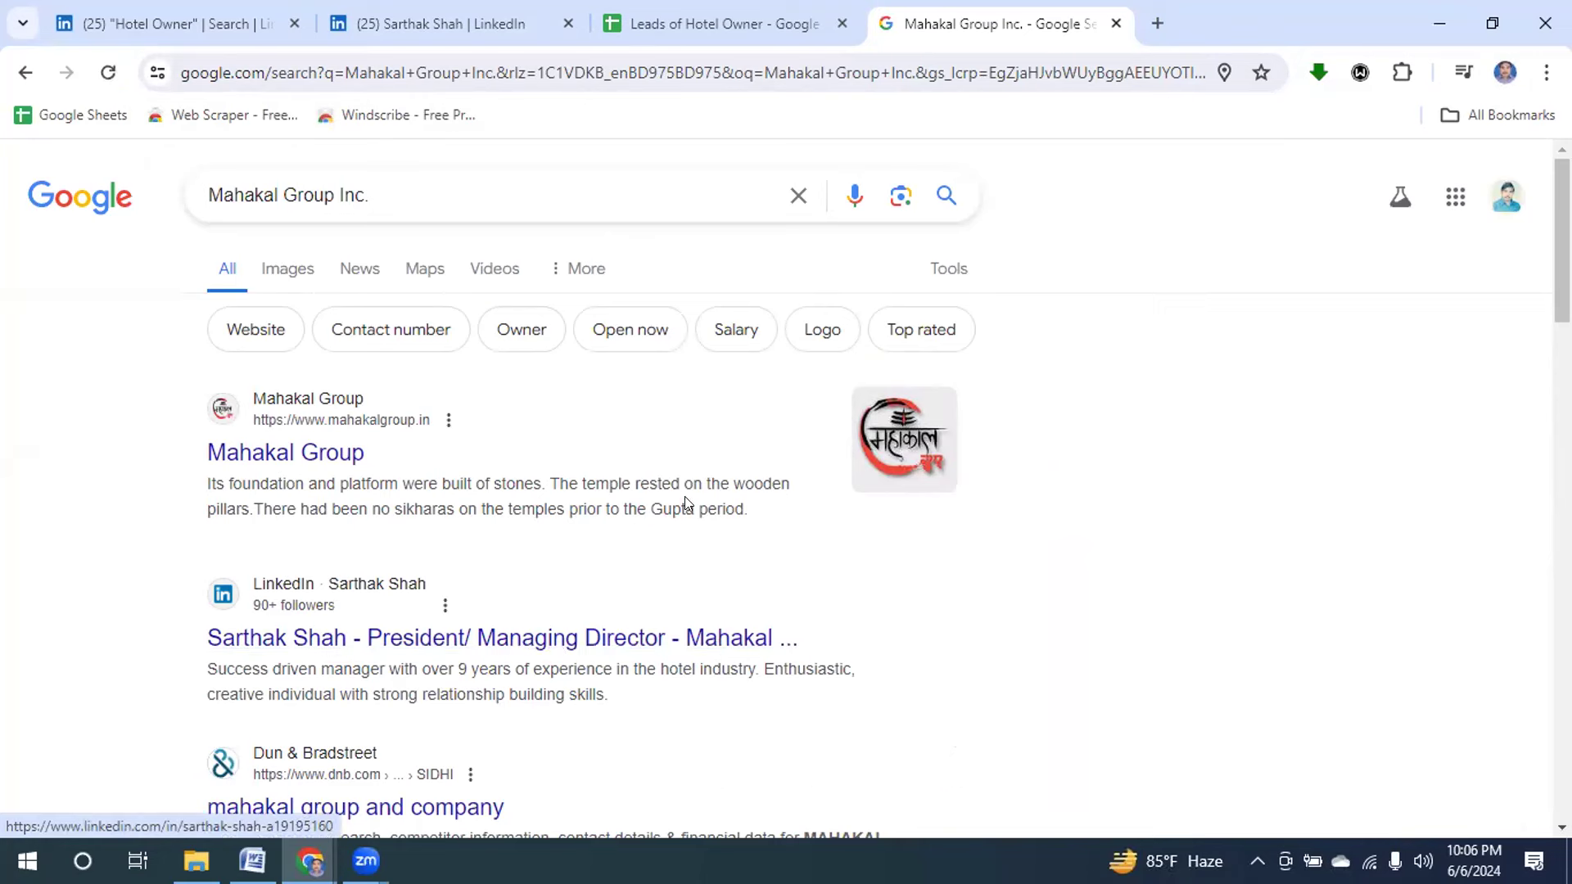
scroll(786, 491, down, 3)
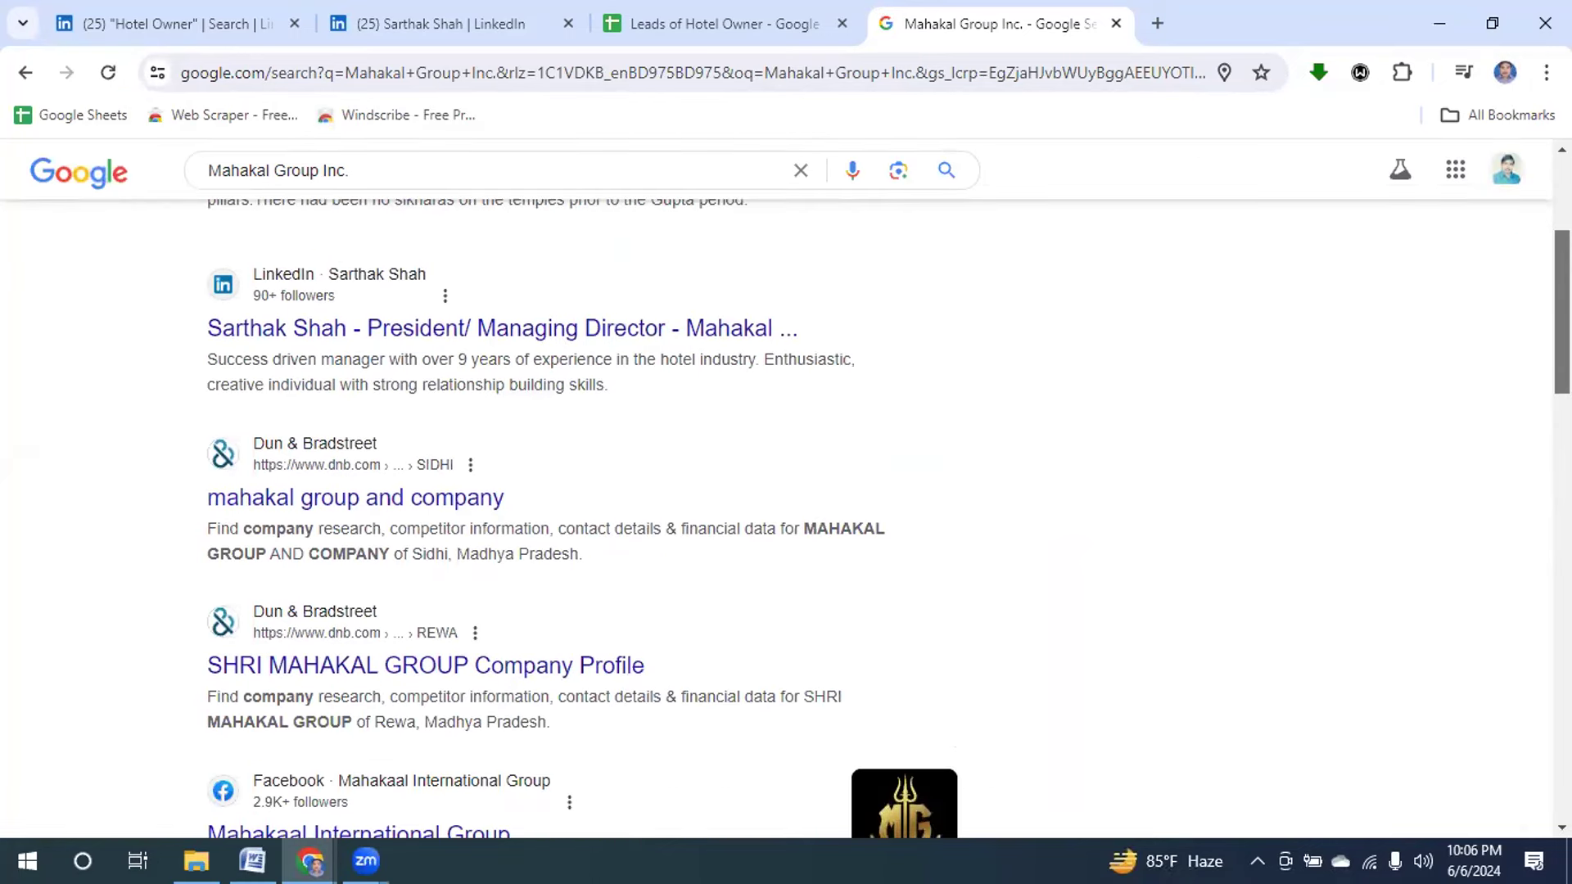
scroll(786, 491, down, 2)
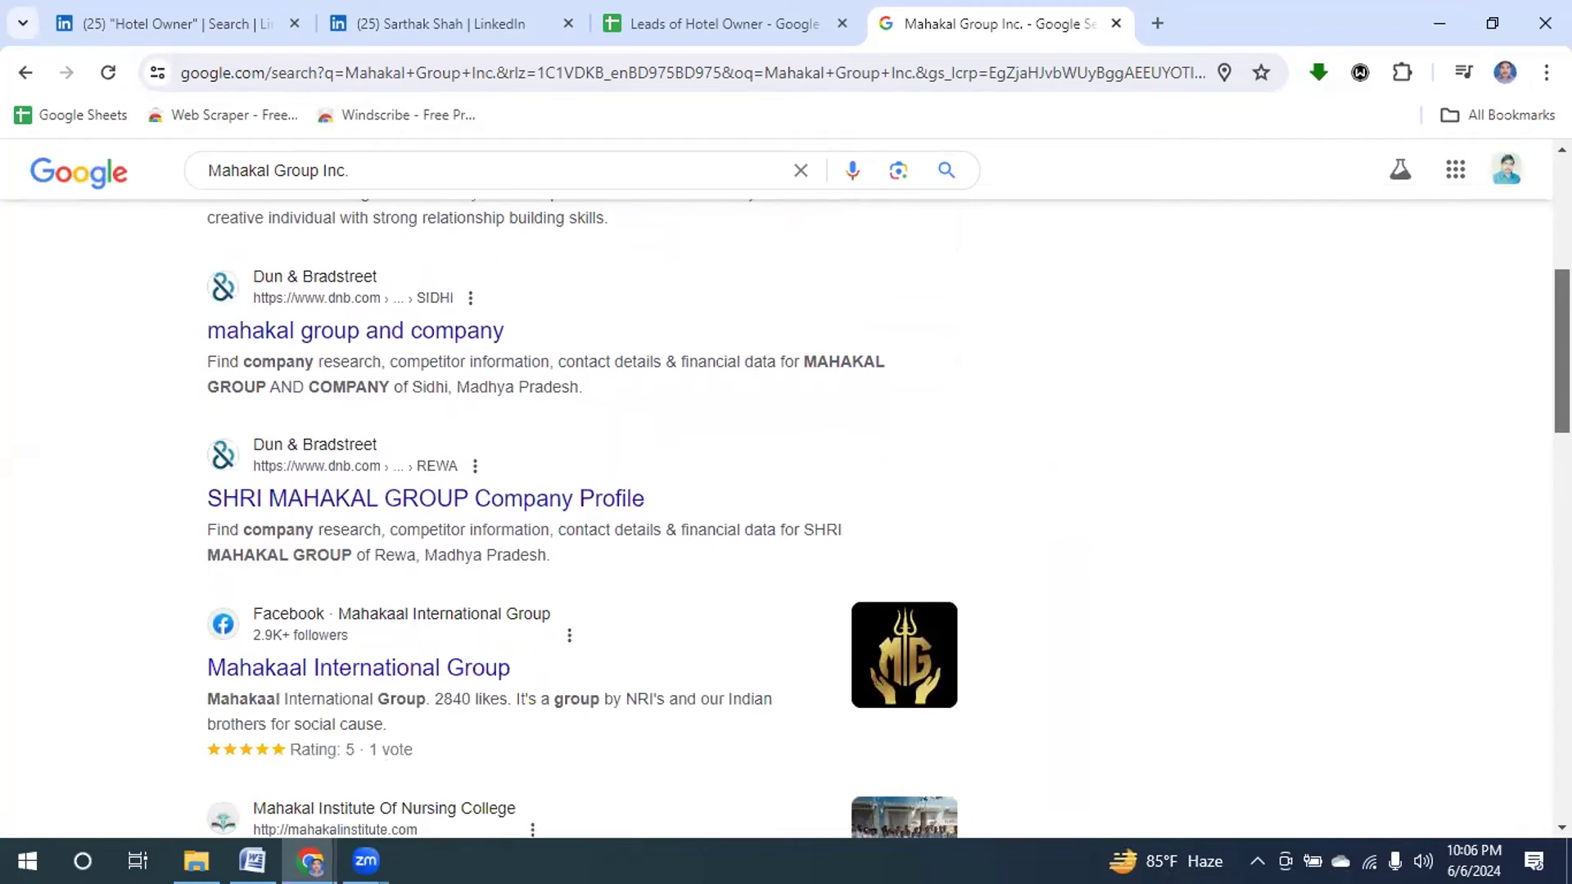
scroll(786, 492, down, 1)
scroll(786, 491, down, 2)
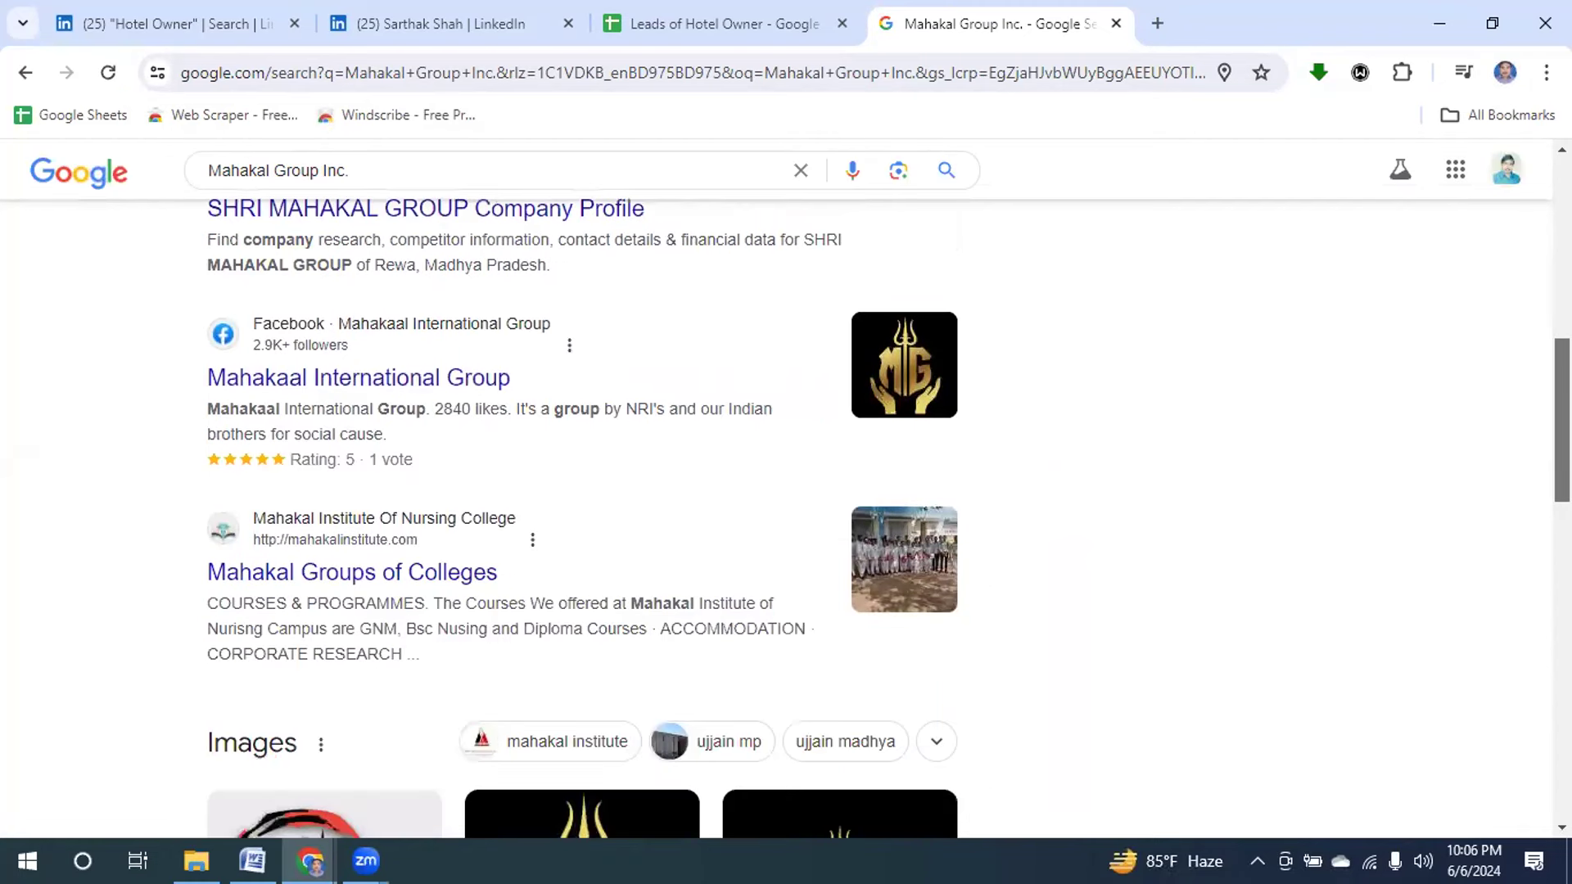
scroll(786, 491, down, 3)
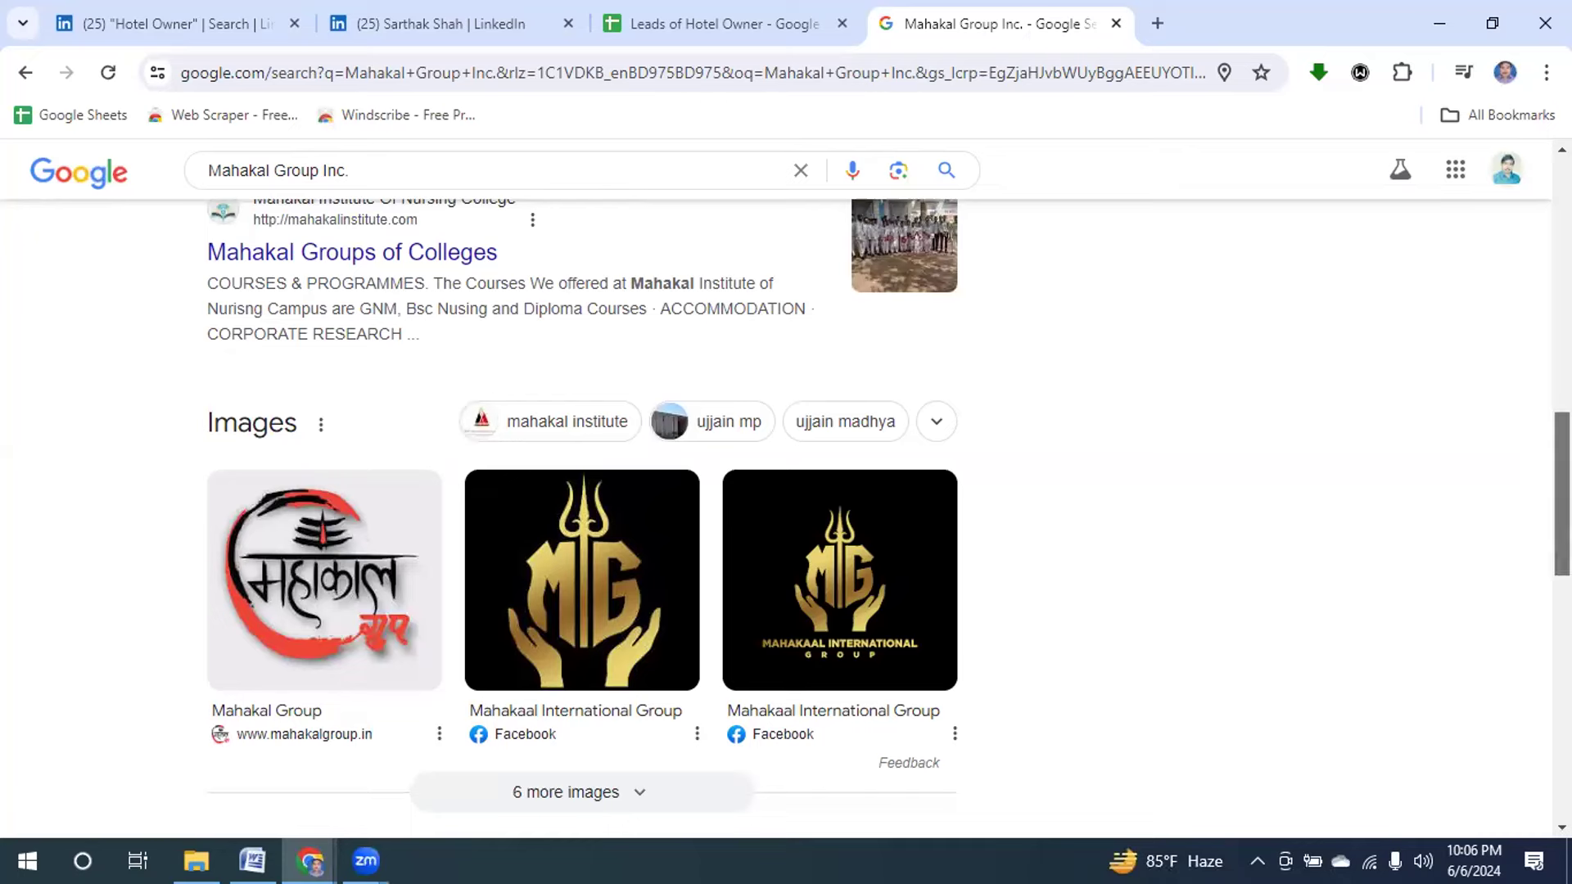
scroll(786, 491, down, 4)
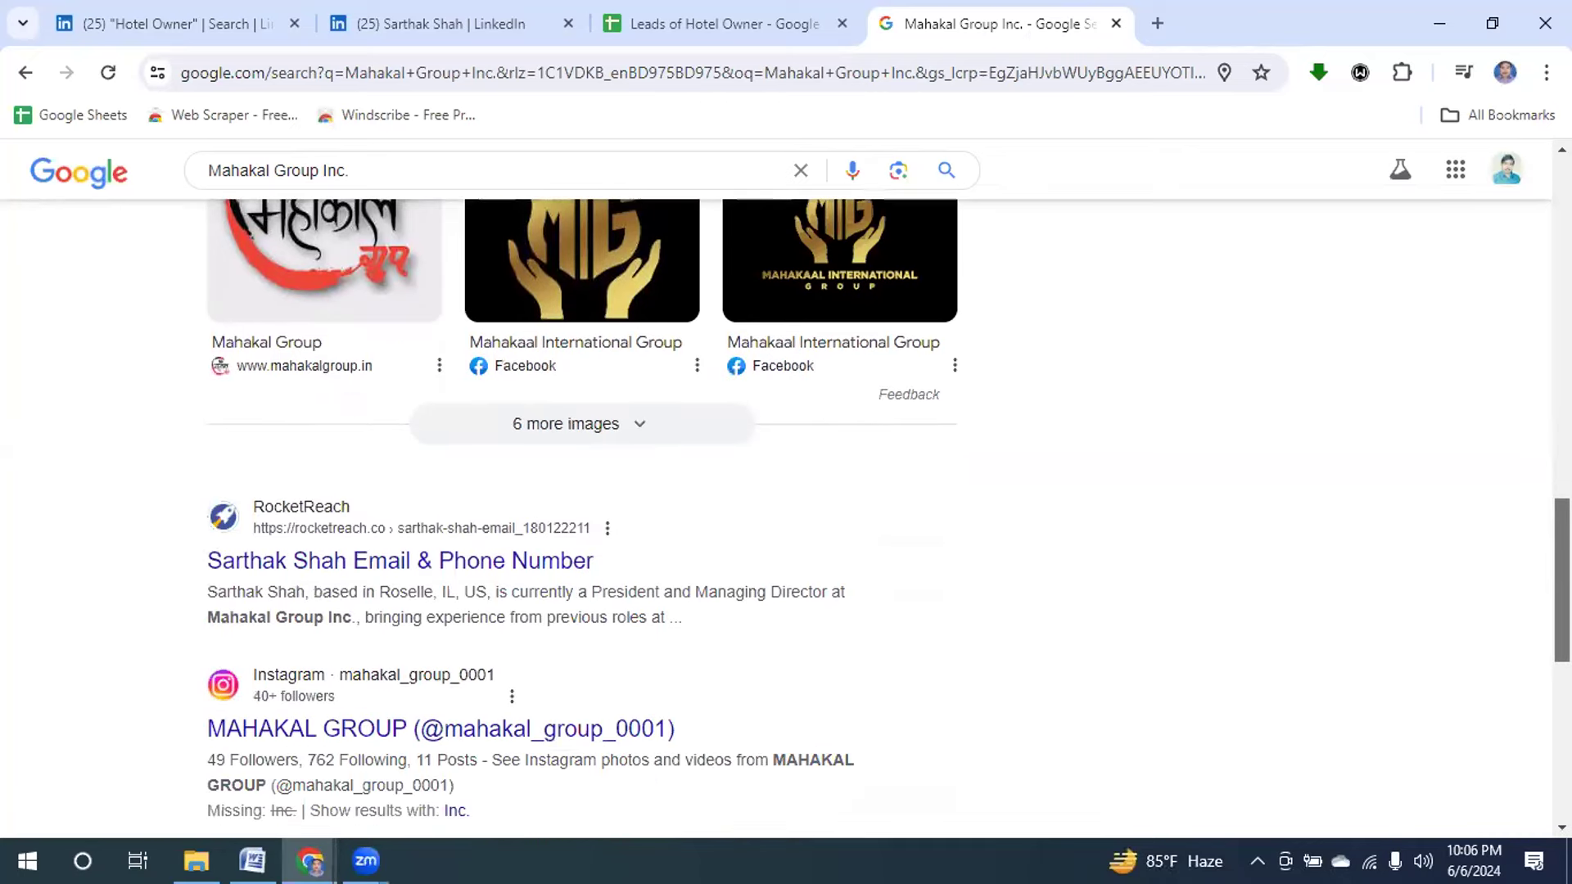
scroll(1365, 595, down, 2)
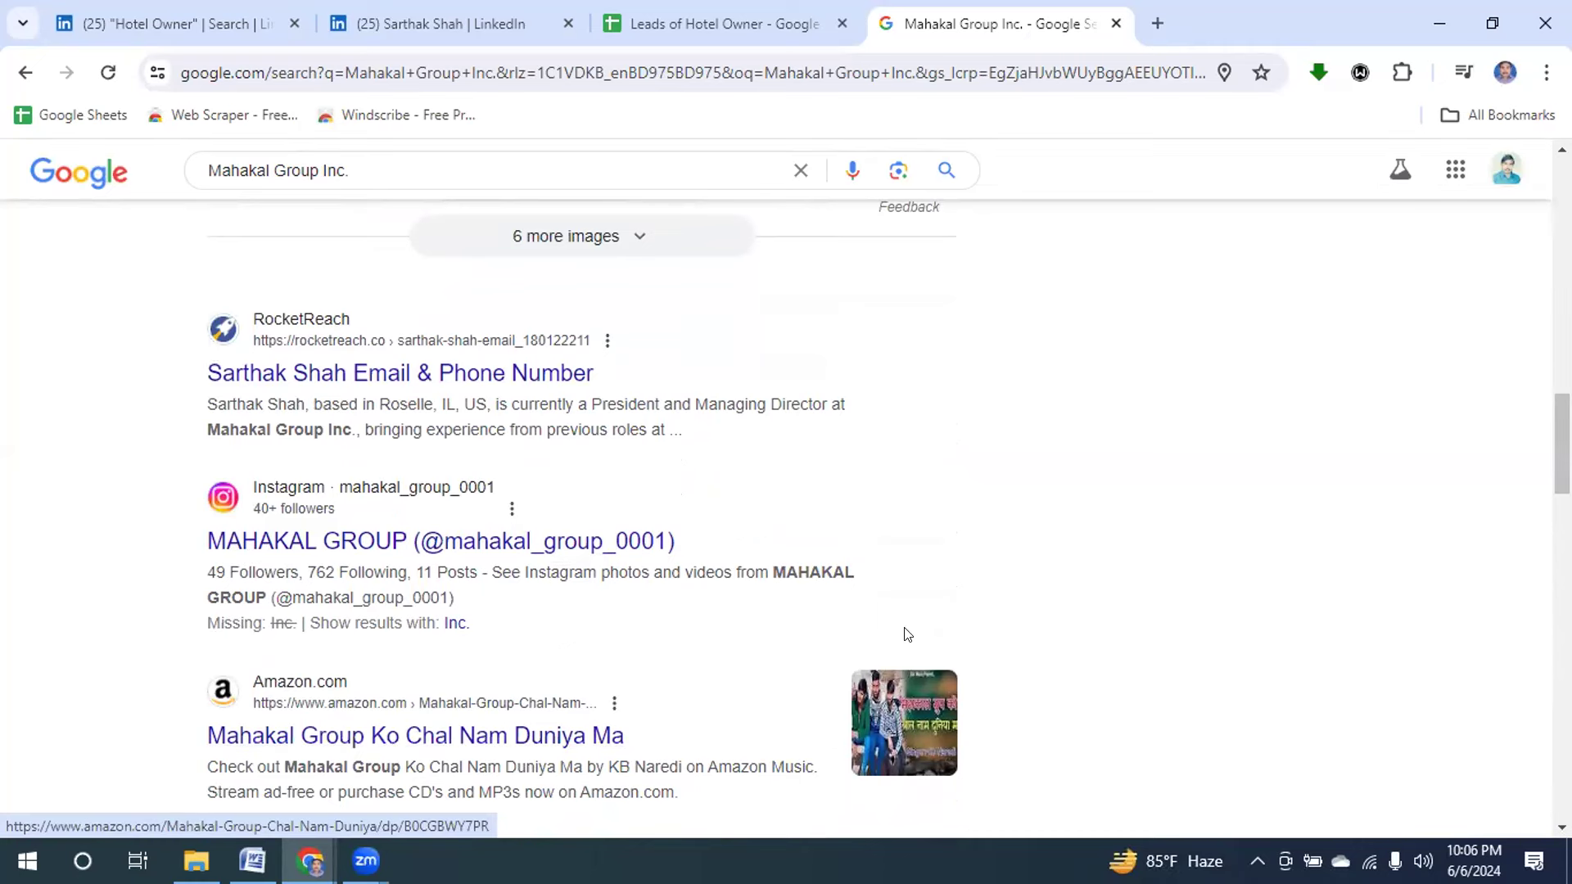
drag(1561, 442, 1561, 651)
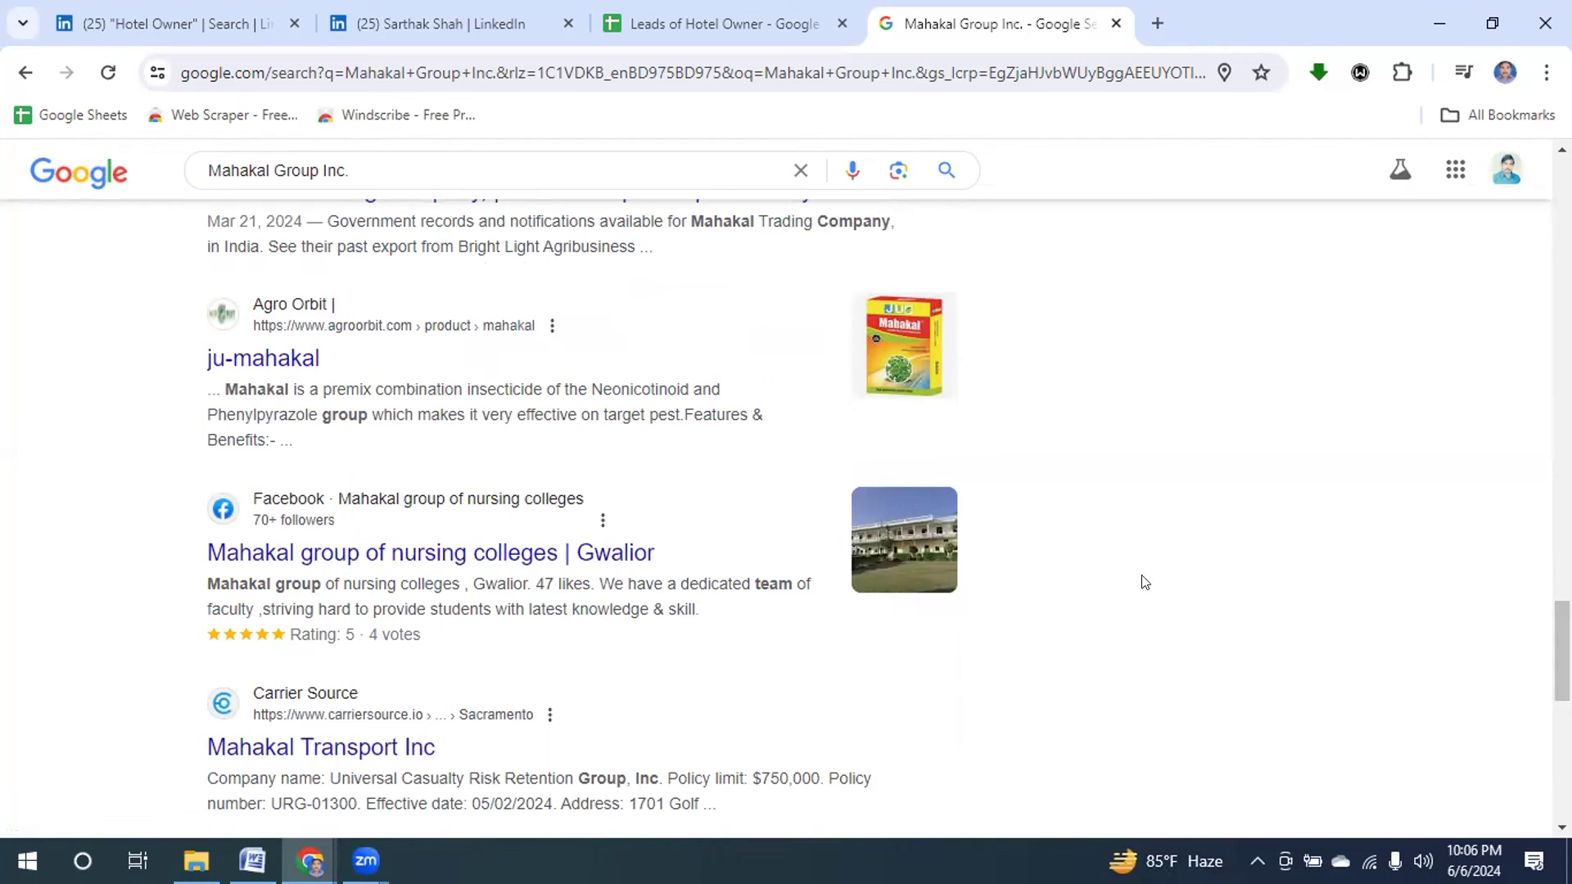
drag(1561, 650, 1562, 212)
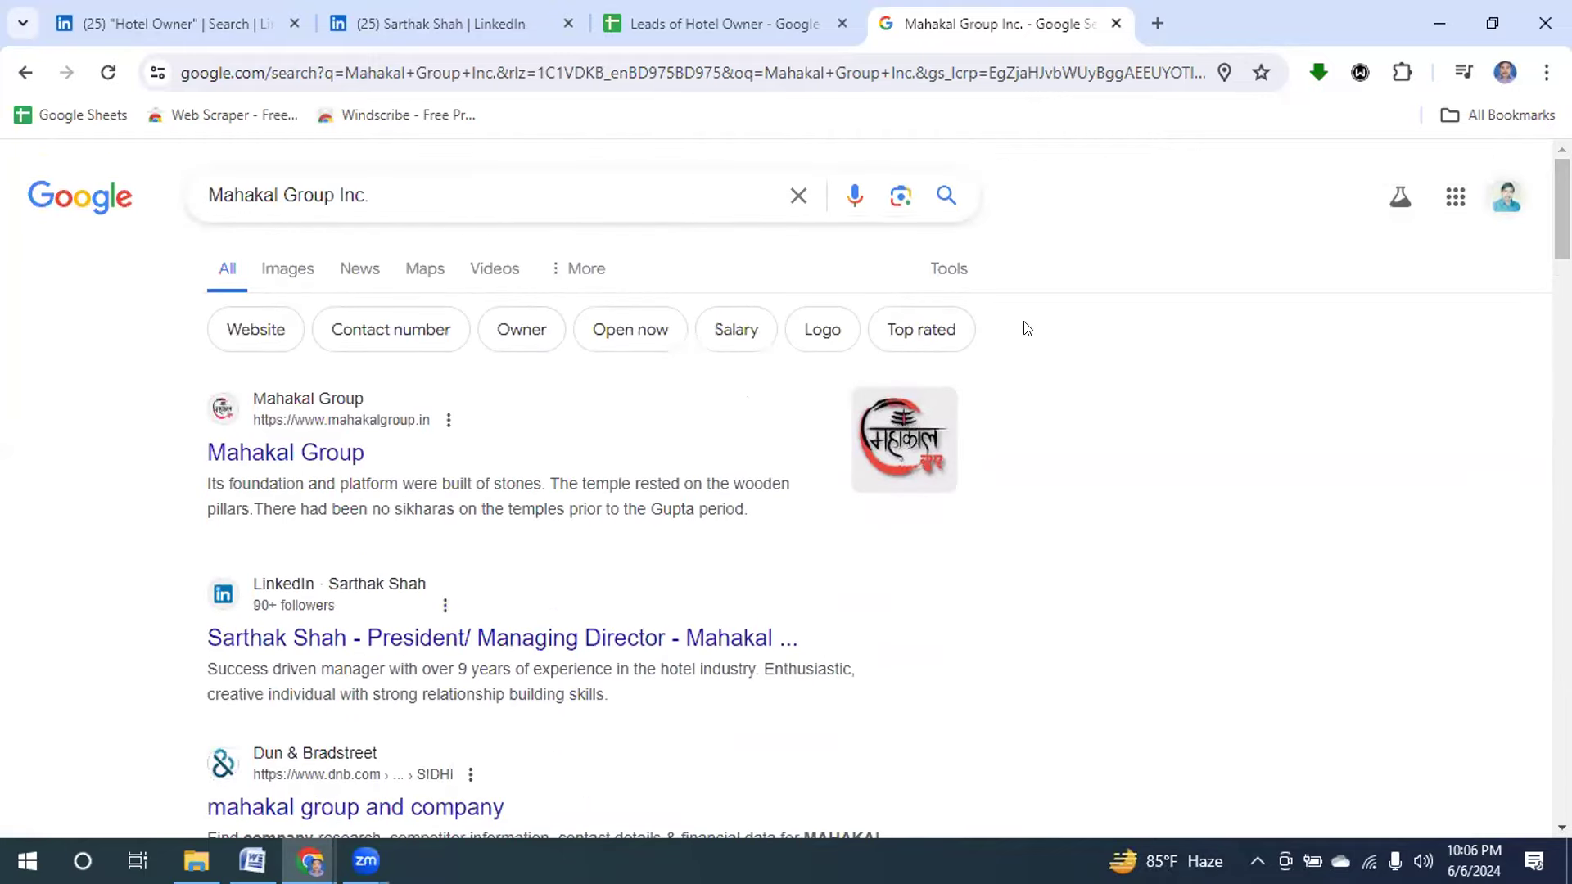
Open the mahakalgroup.in site and select the company e-mail and phone number under Get In Touch.
click(273, 454)
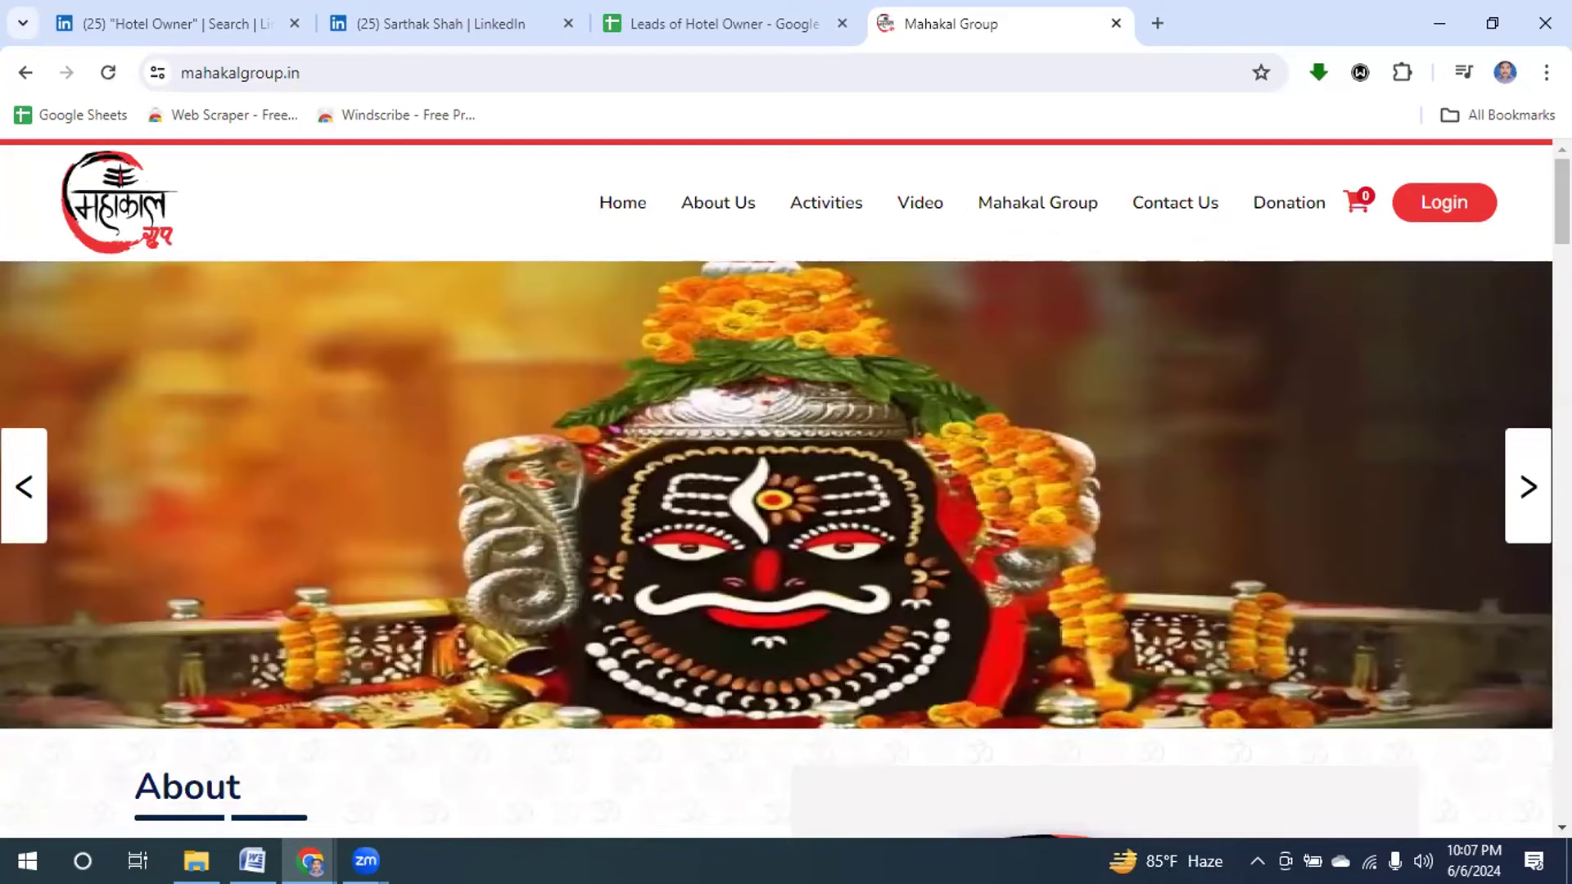
key(End)
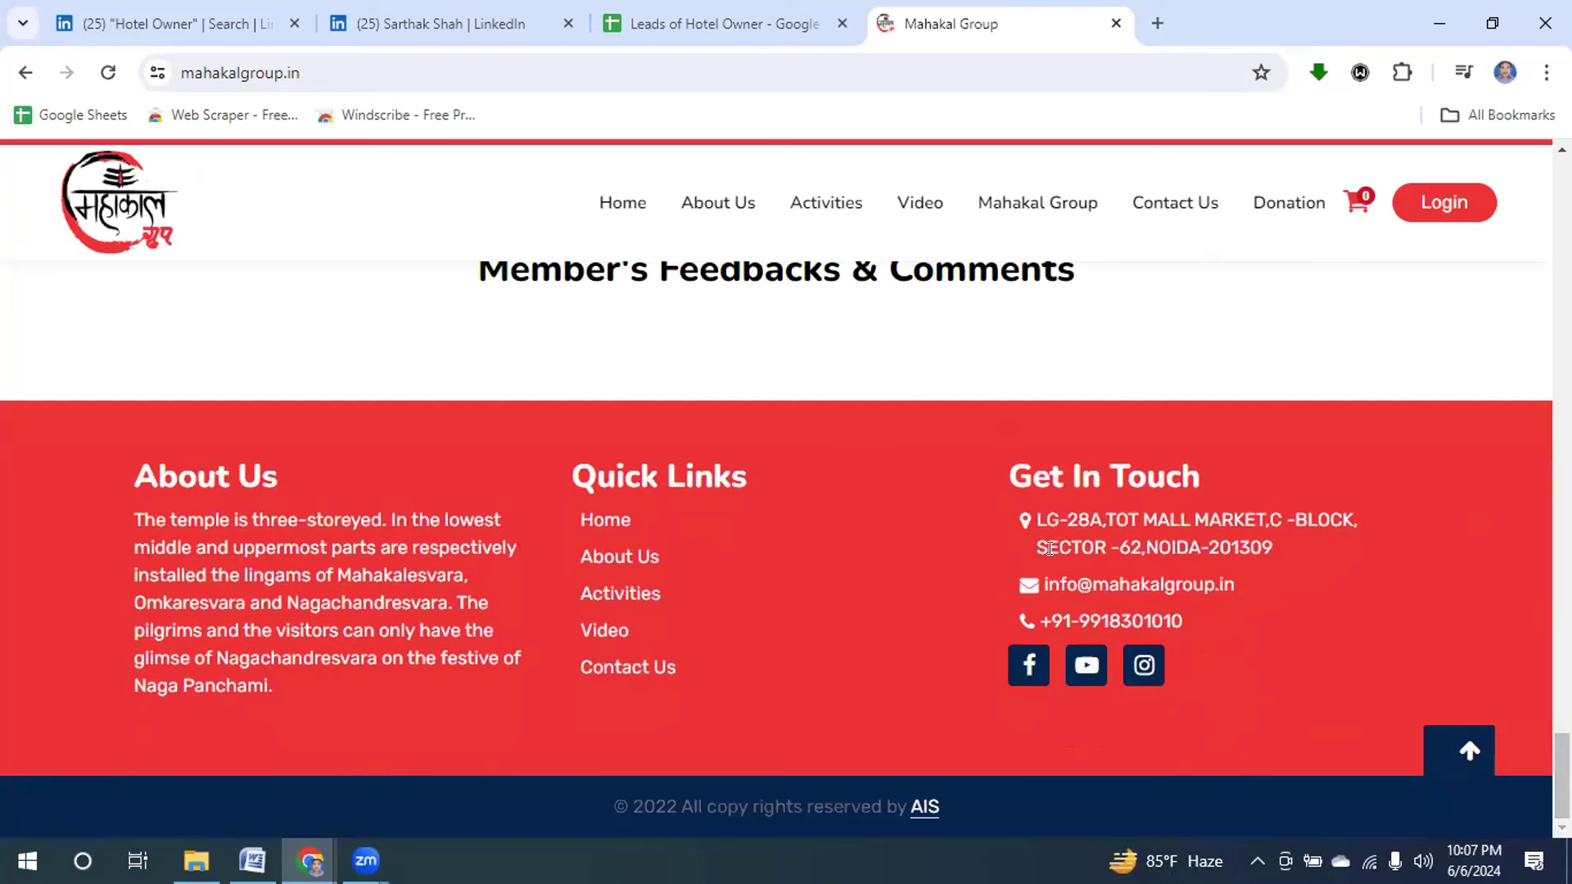
drag(1045, 584, 1212, 586)
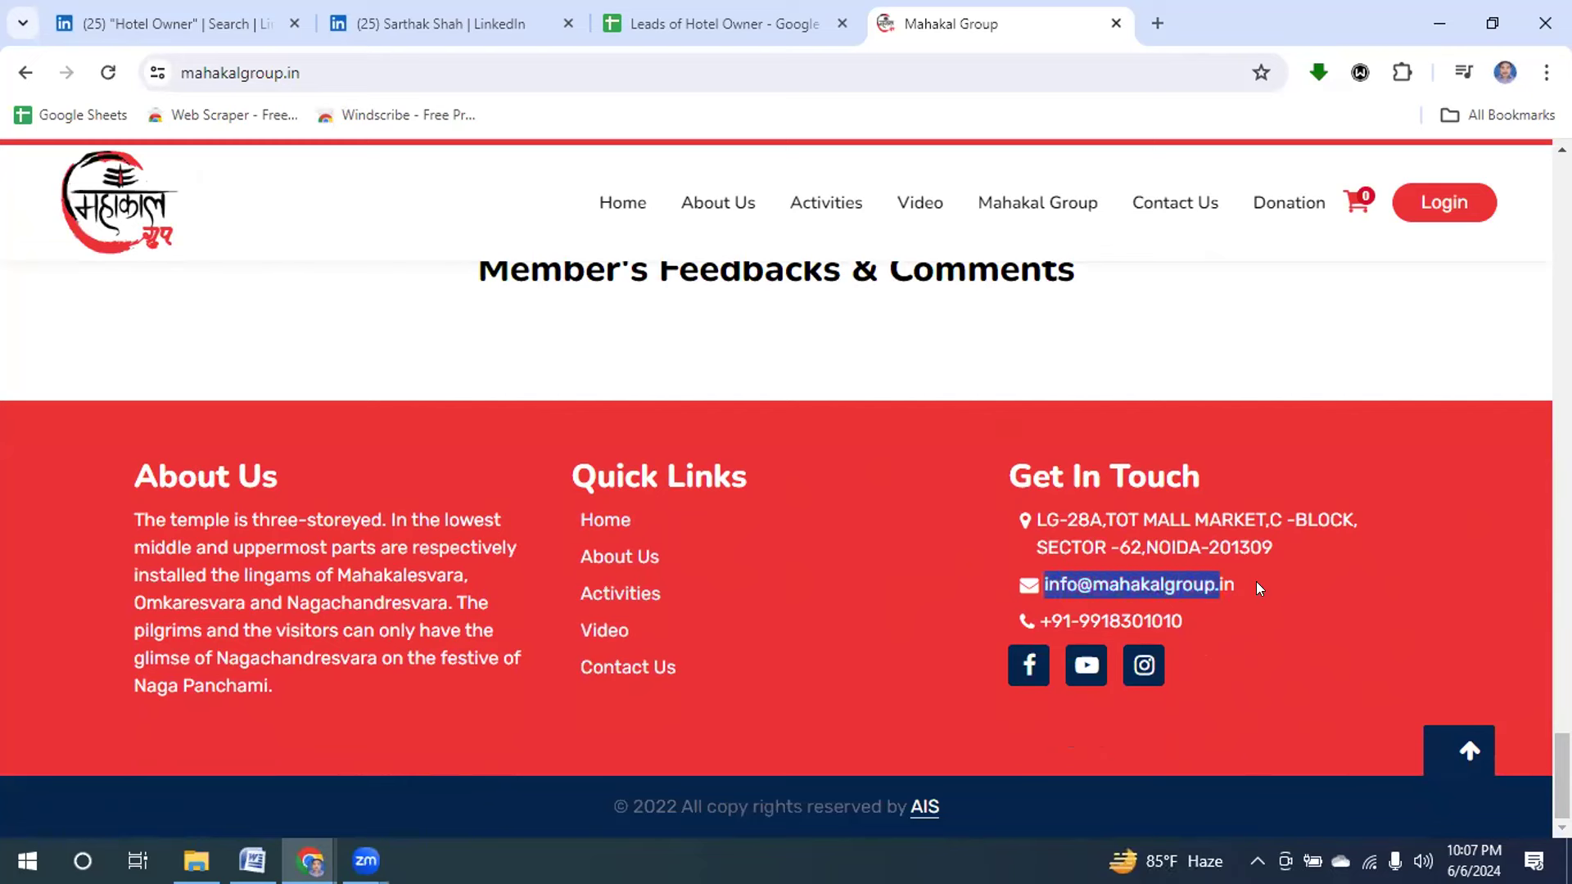
click(1045, 616)
drag(1051, 615, 1203, 622)
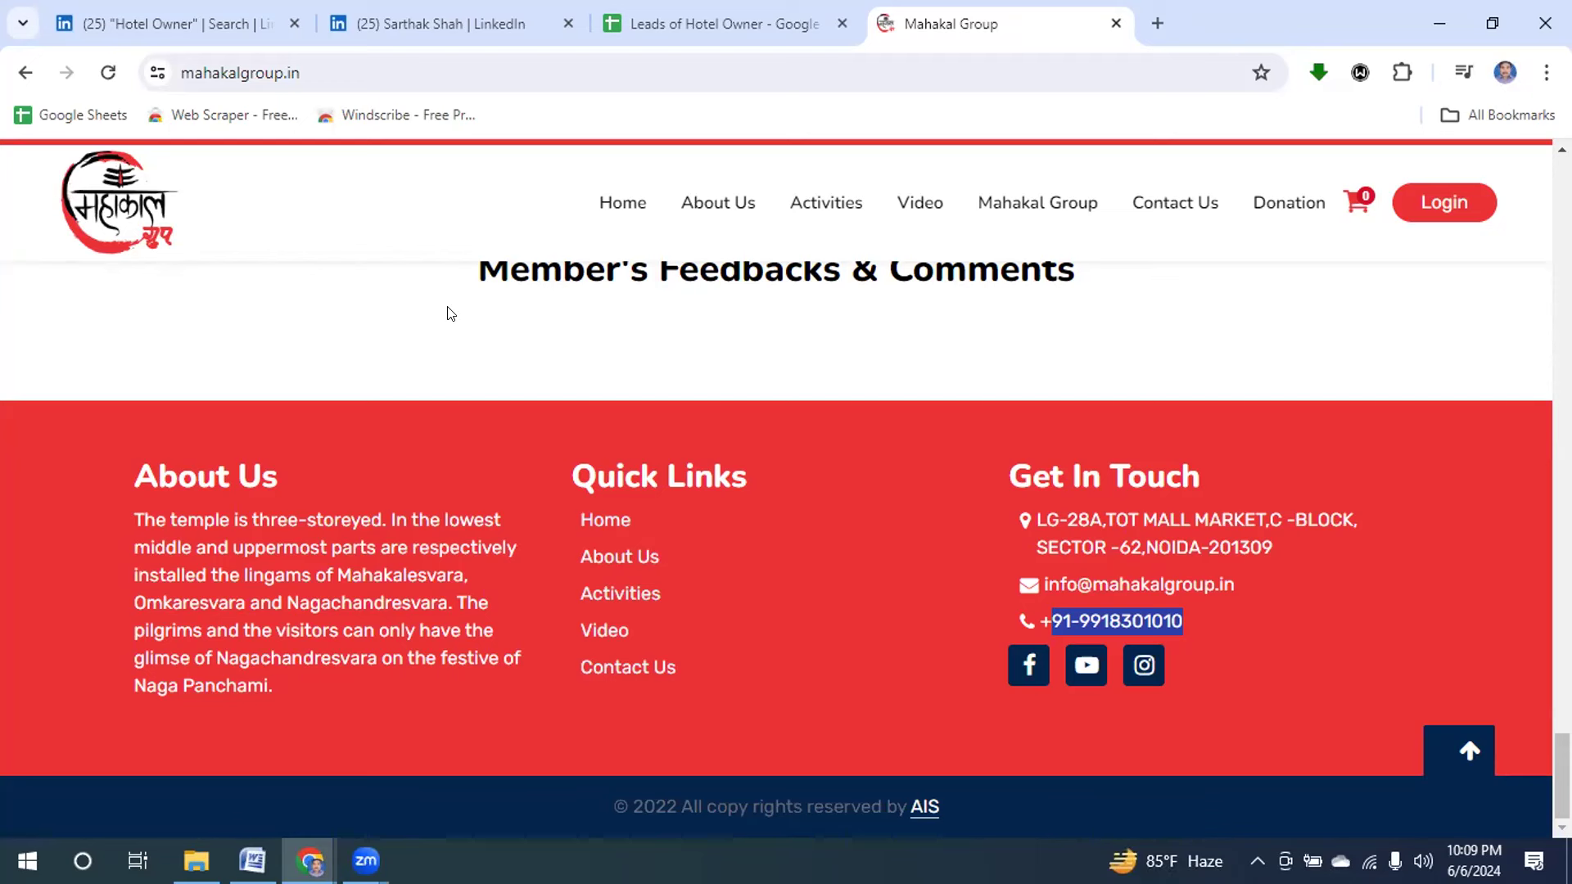
Enter the hotel owner's first name in A2 and last name in B2, taken from their LinkedIn profile.
click(401, 26)
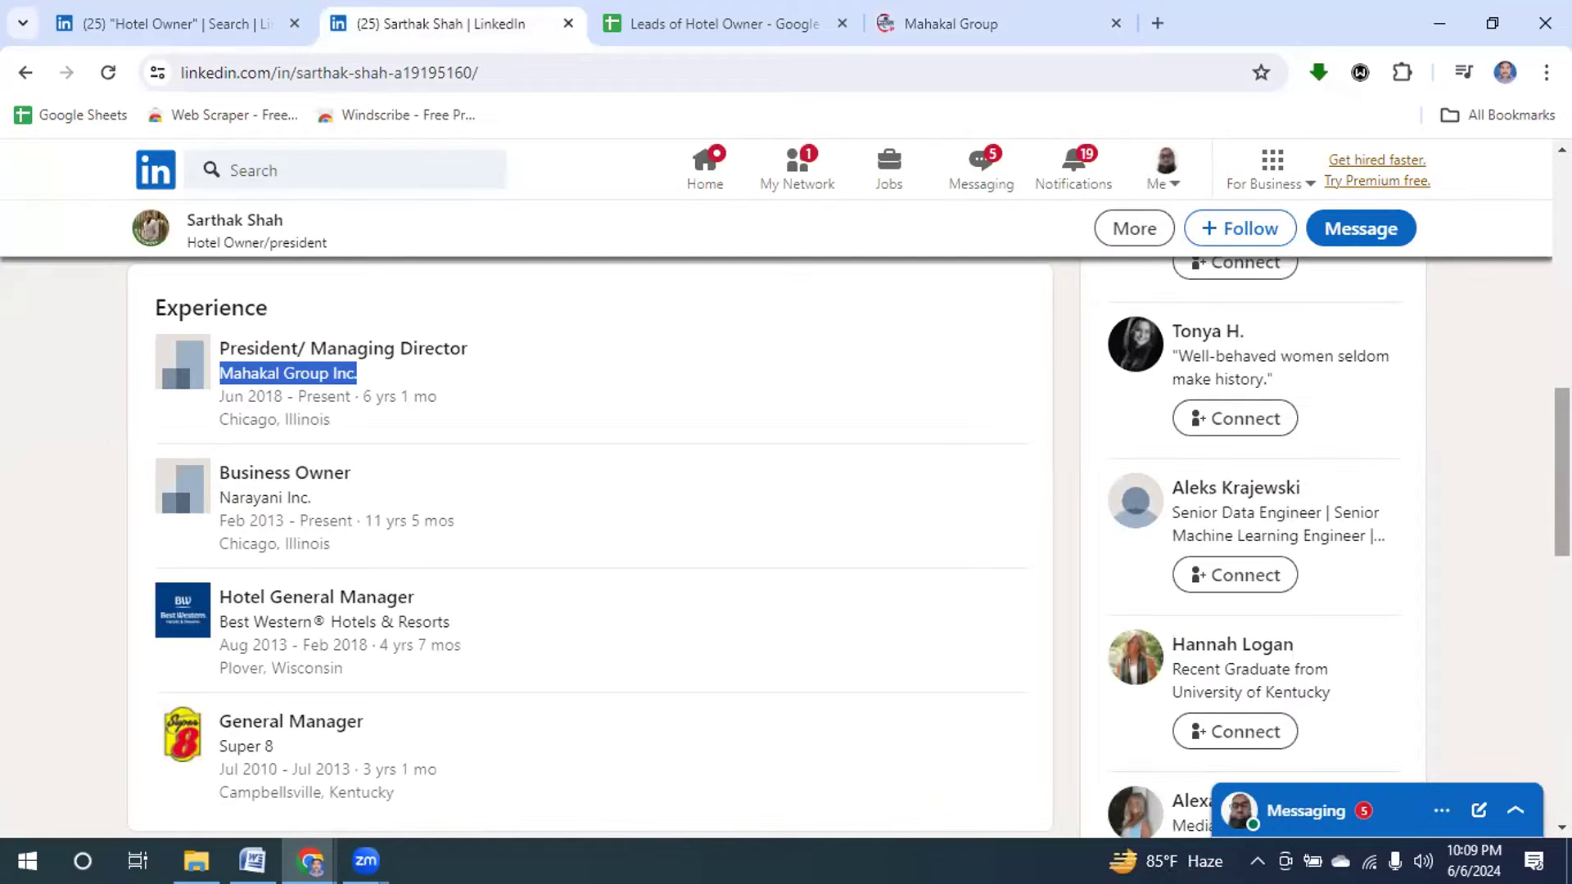
drag(1562, 472, 1561, 243)
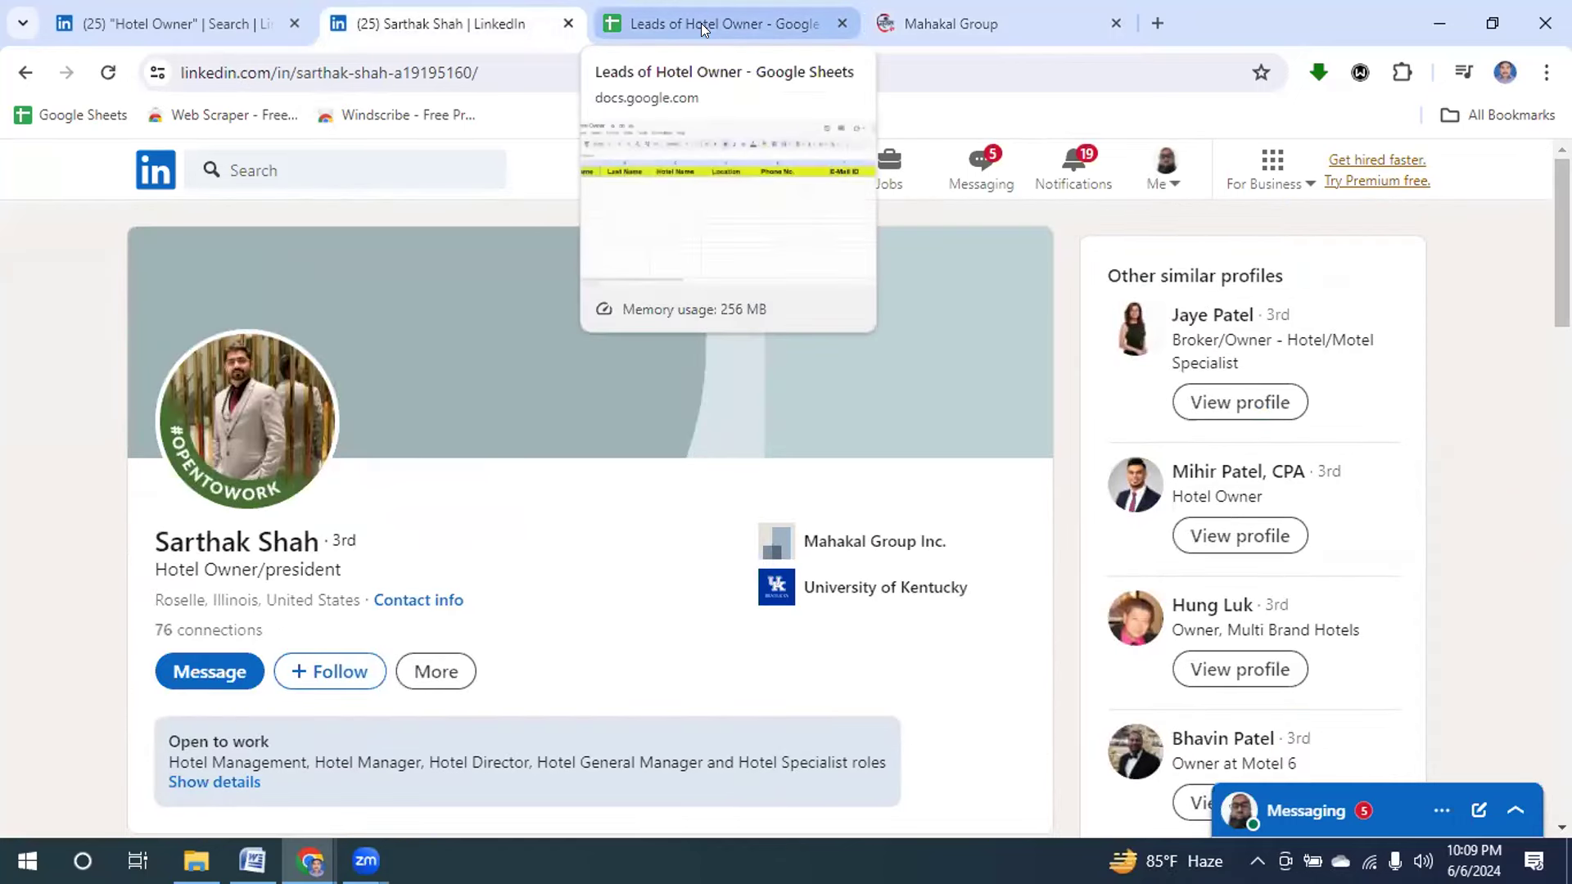
click(702, 24)
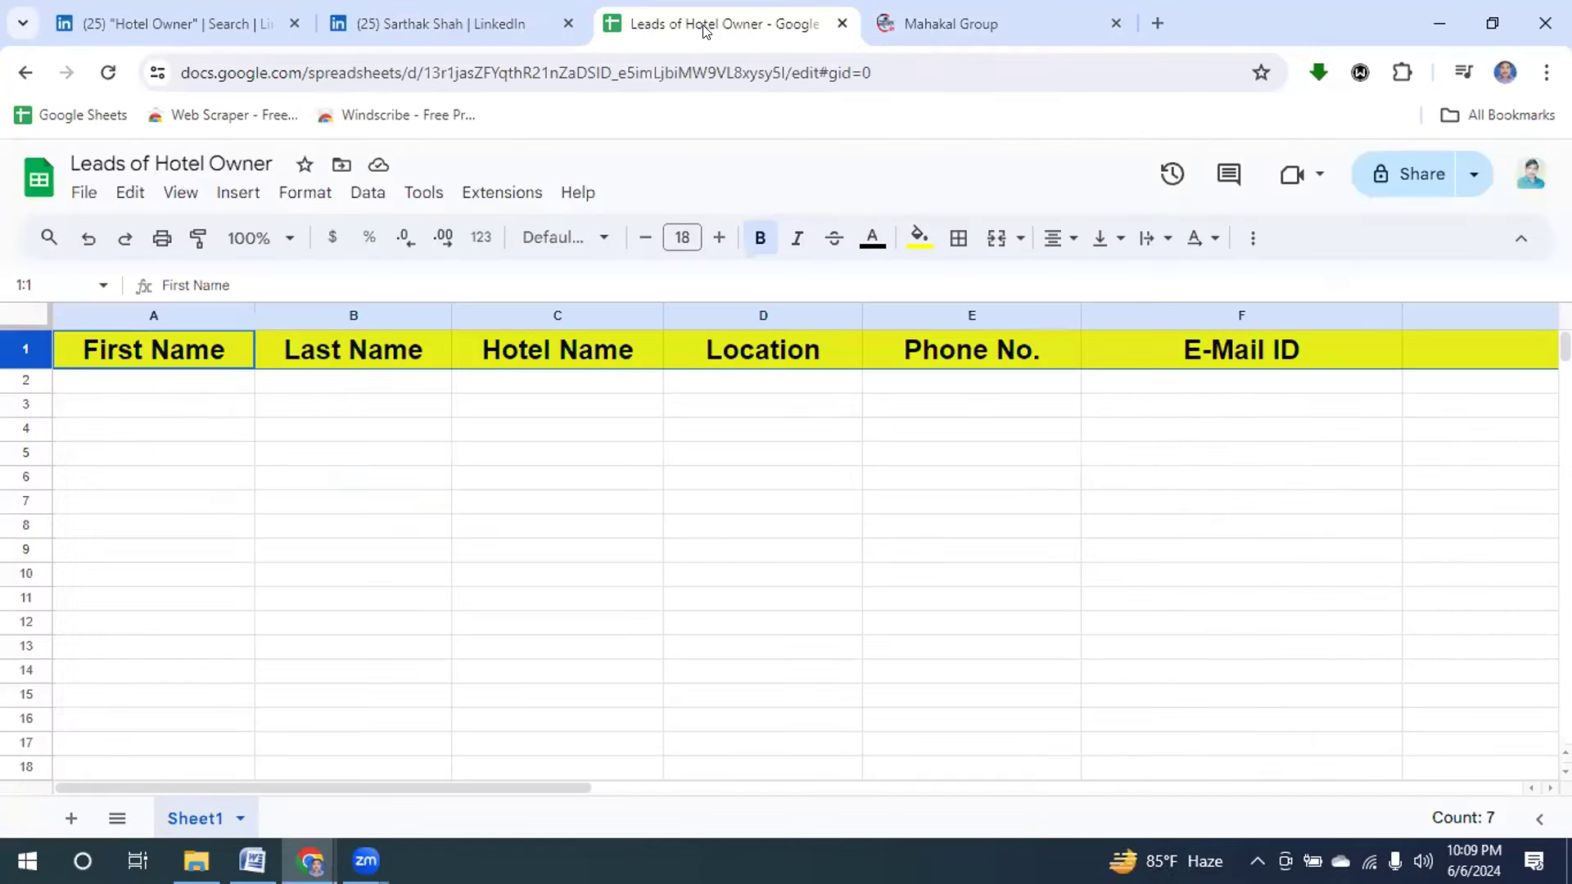
click(174, 392)
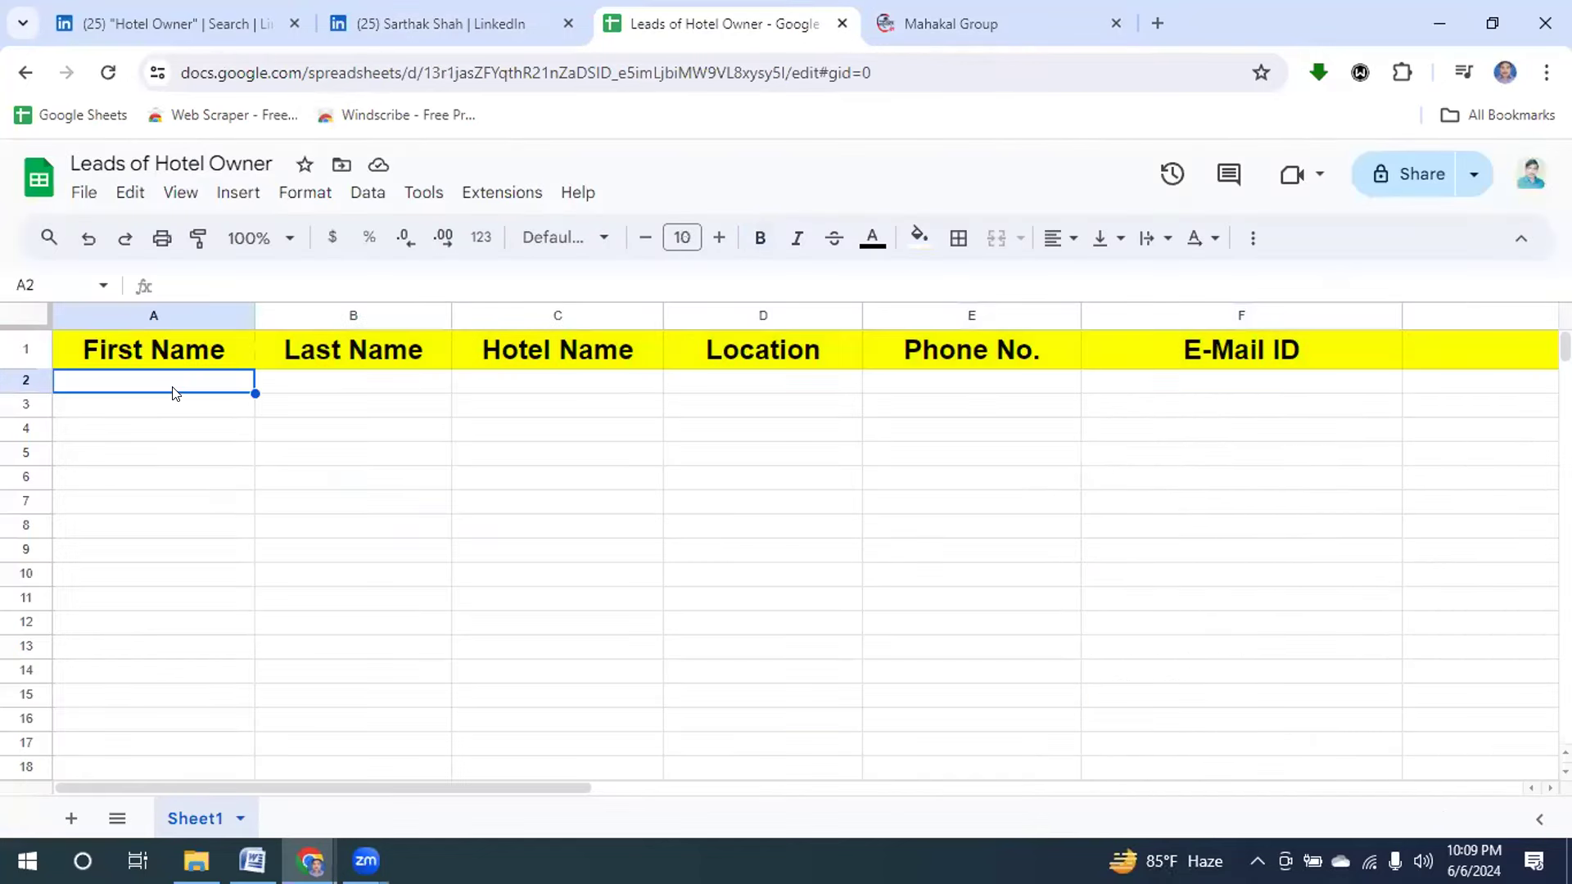
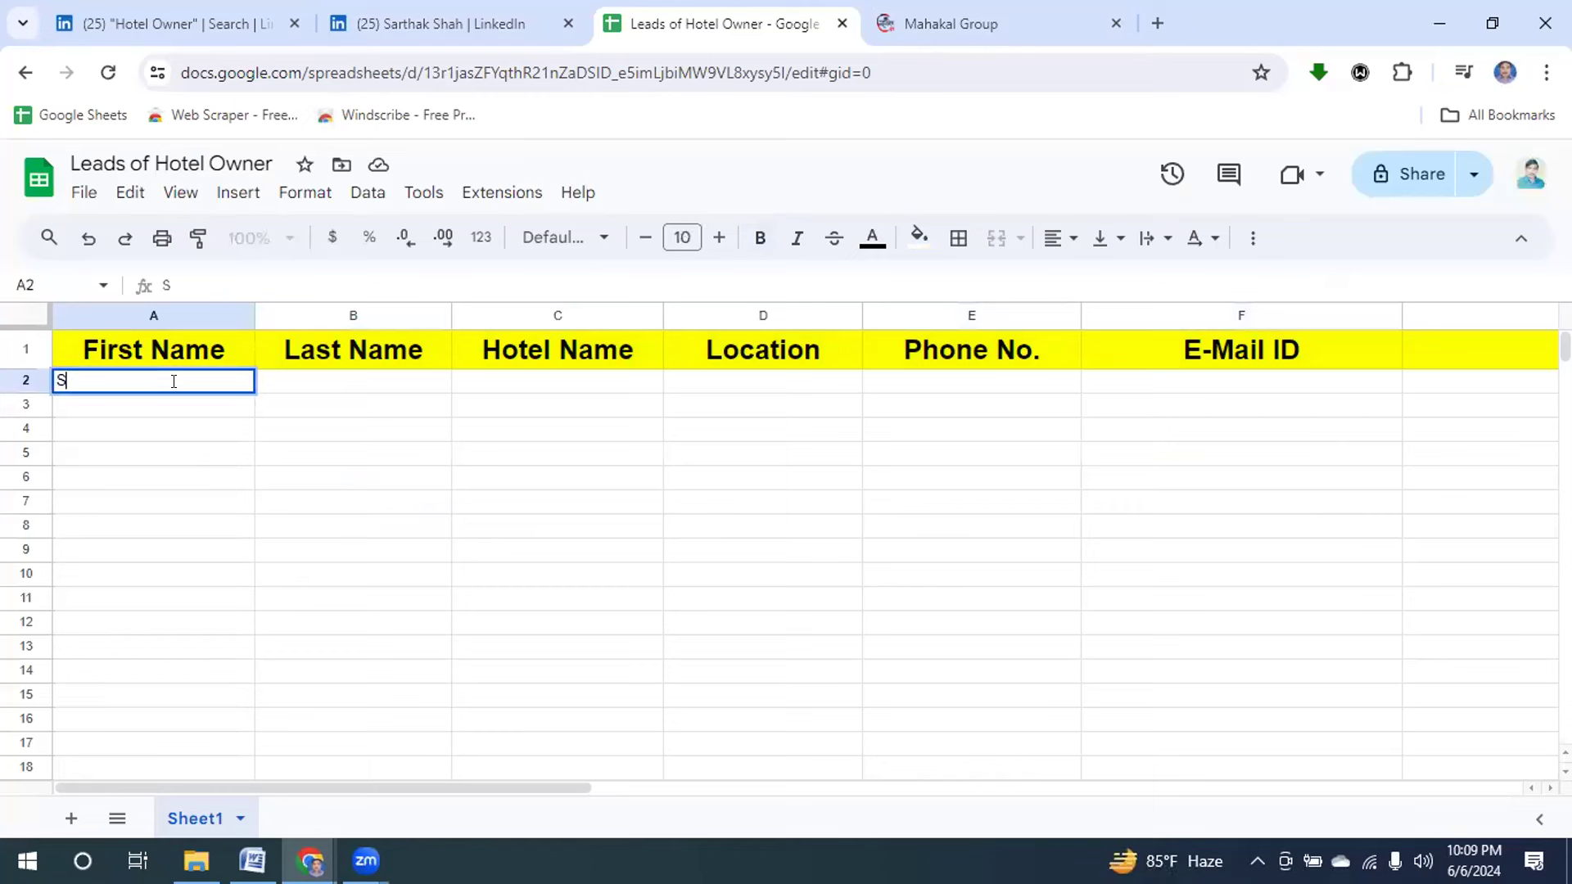
click(280, 383)
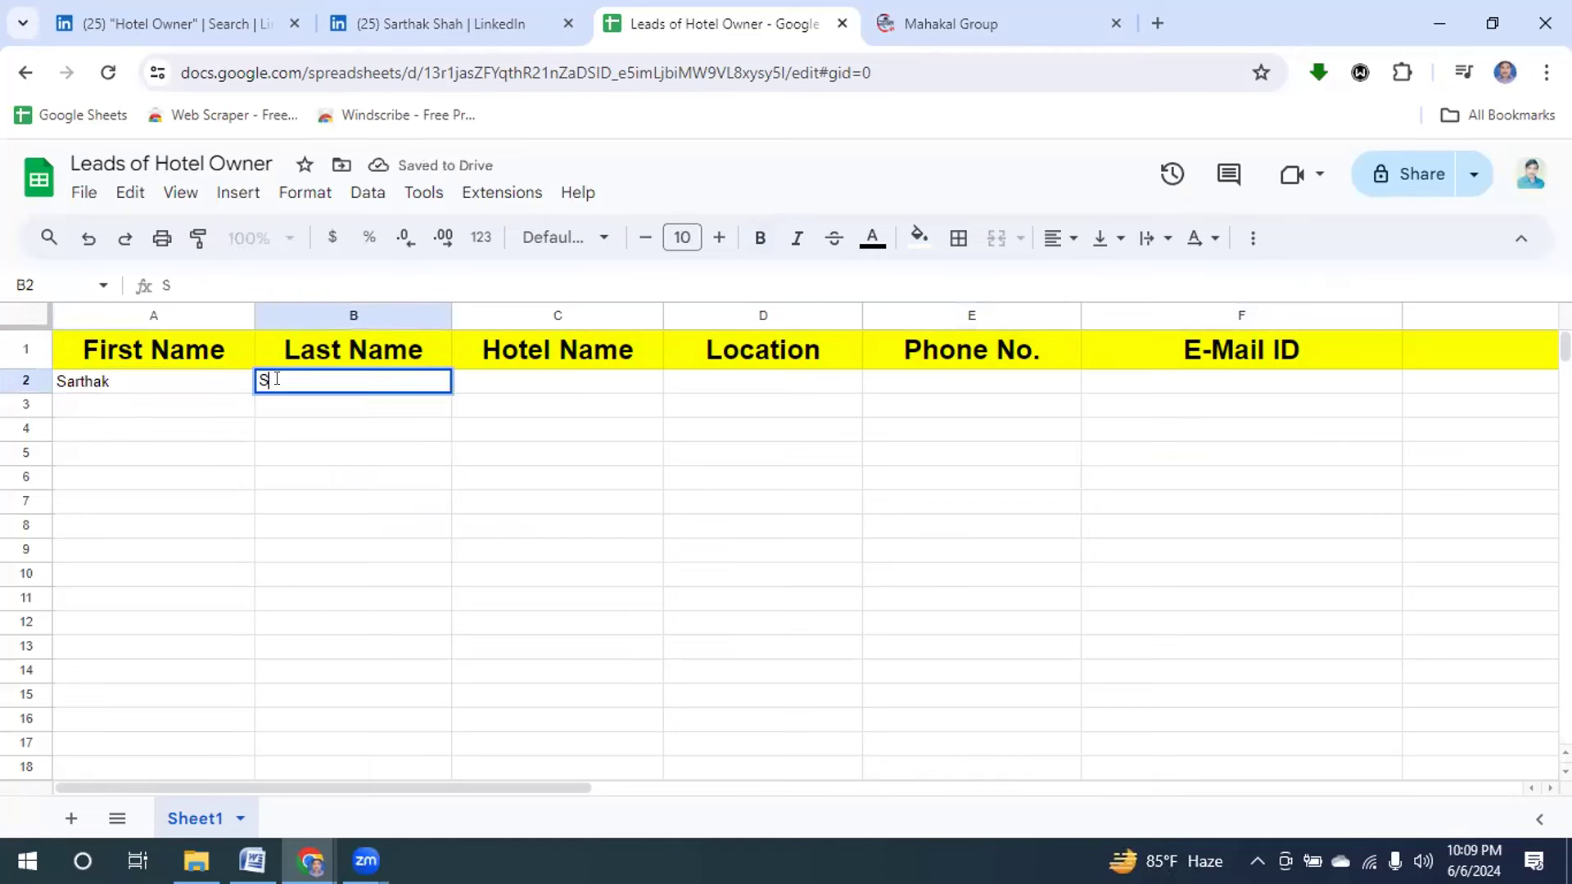
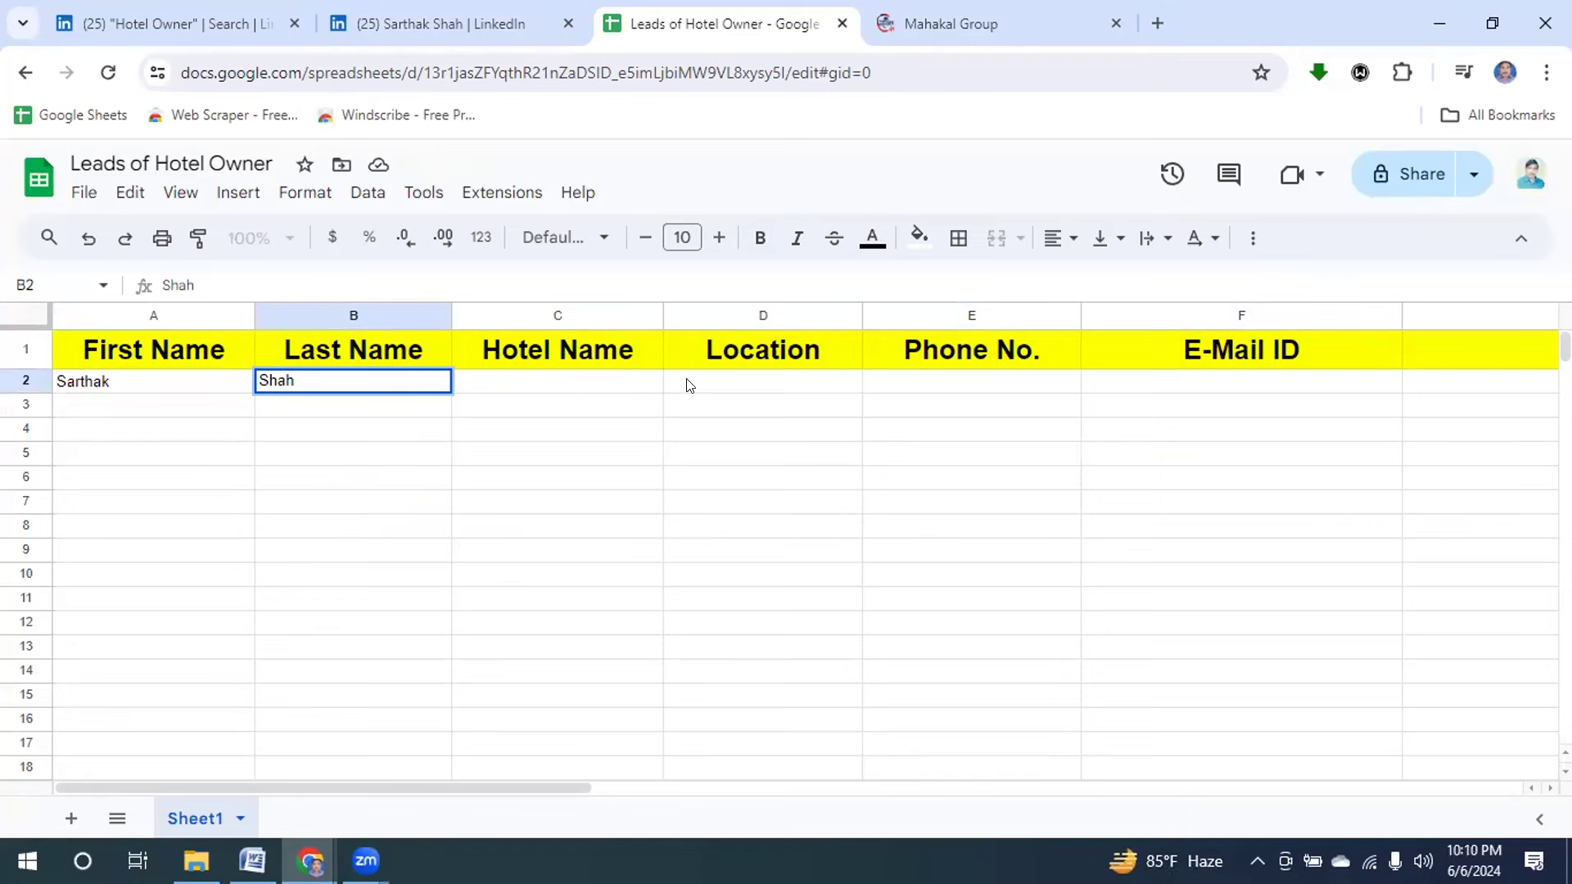
Scroll the owner's LinkedIn profile down to the Experience section.
click(388, 26)
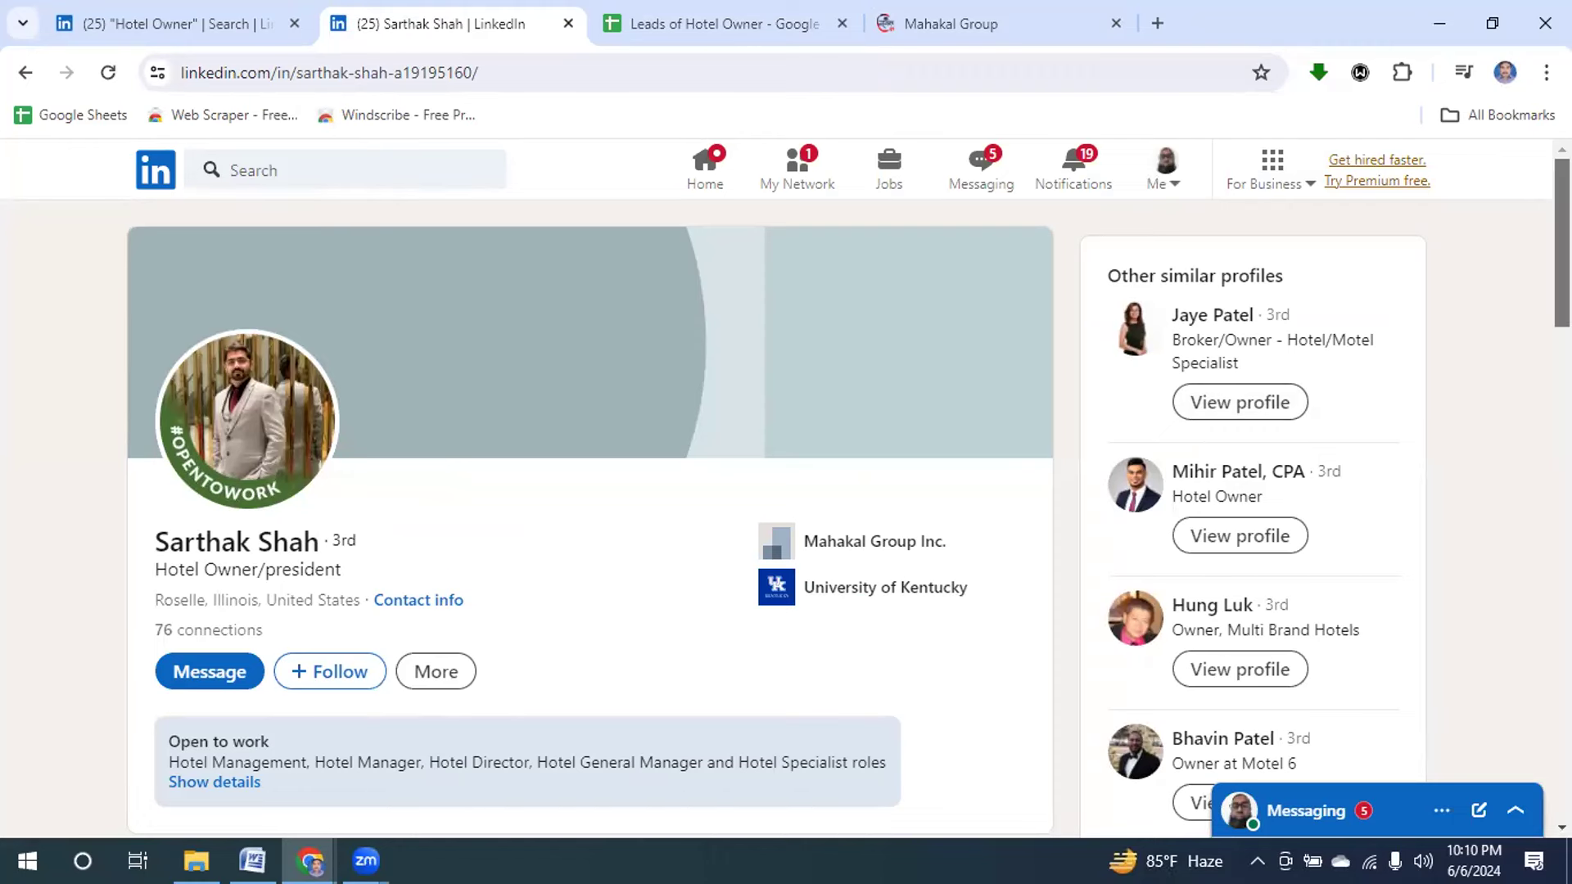
scroll(1562, 243, down, 5)
scroll(1562, 344, down, 4)
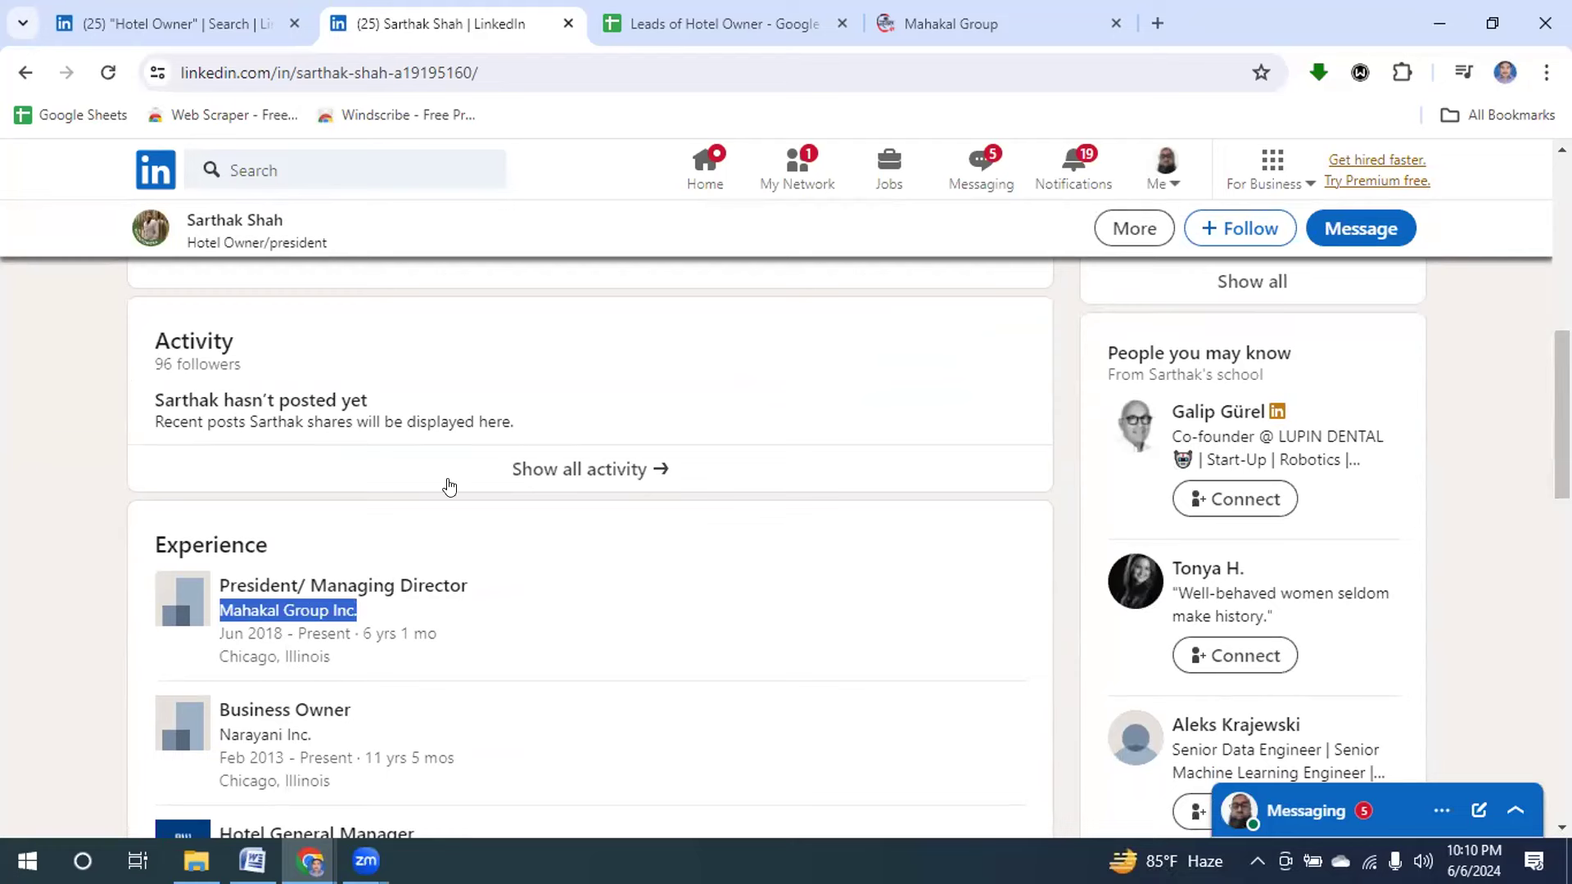
Paste Mahakal Group Inc. as the hotel name in C2.
click(685, 26)
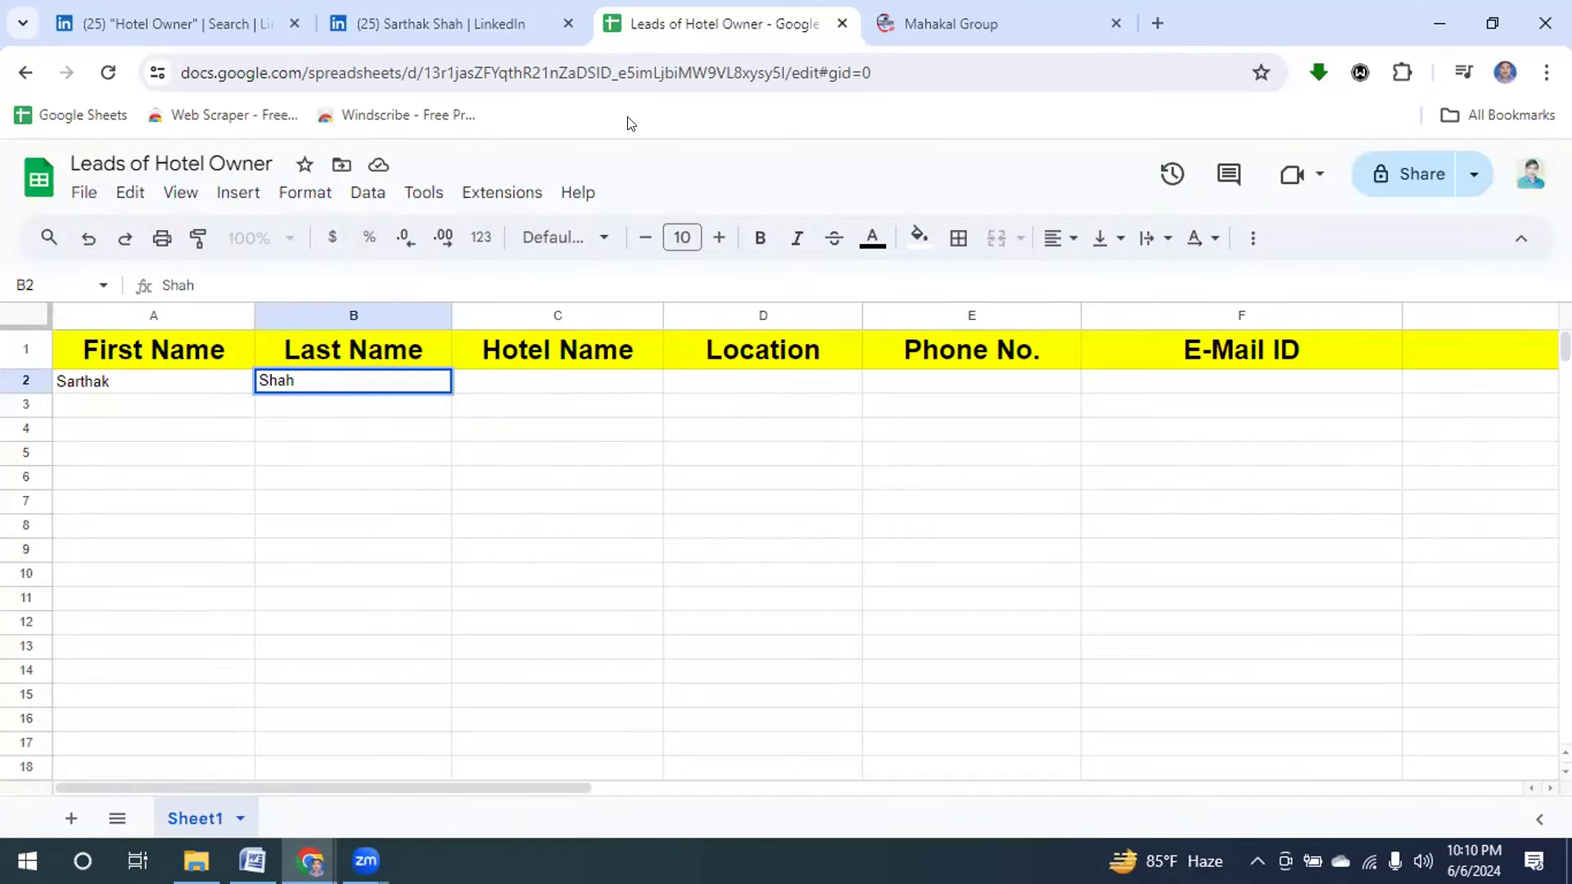
click(547, 381)
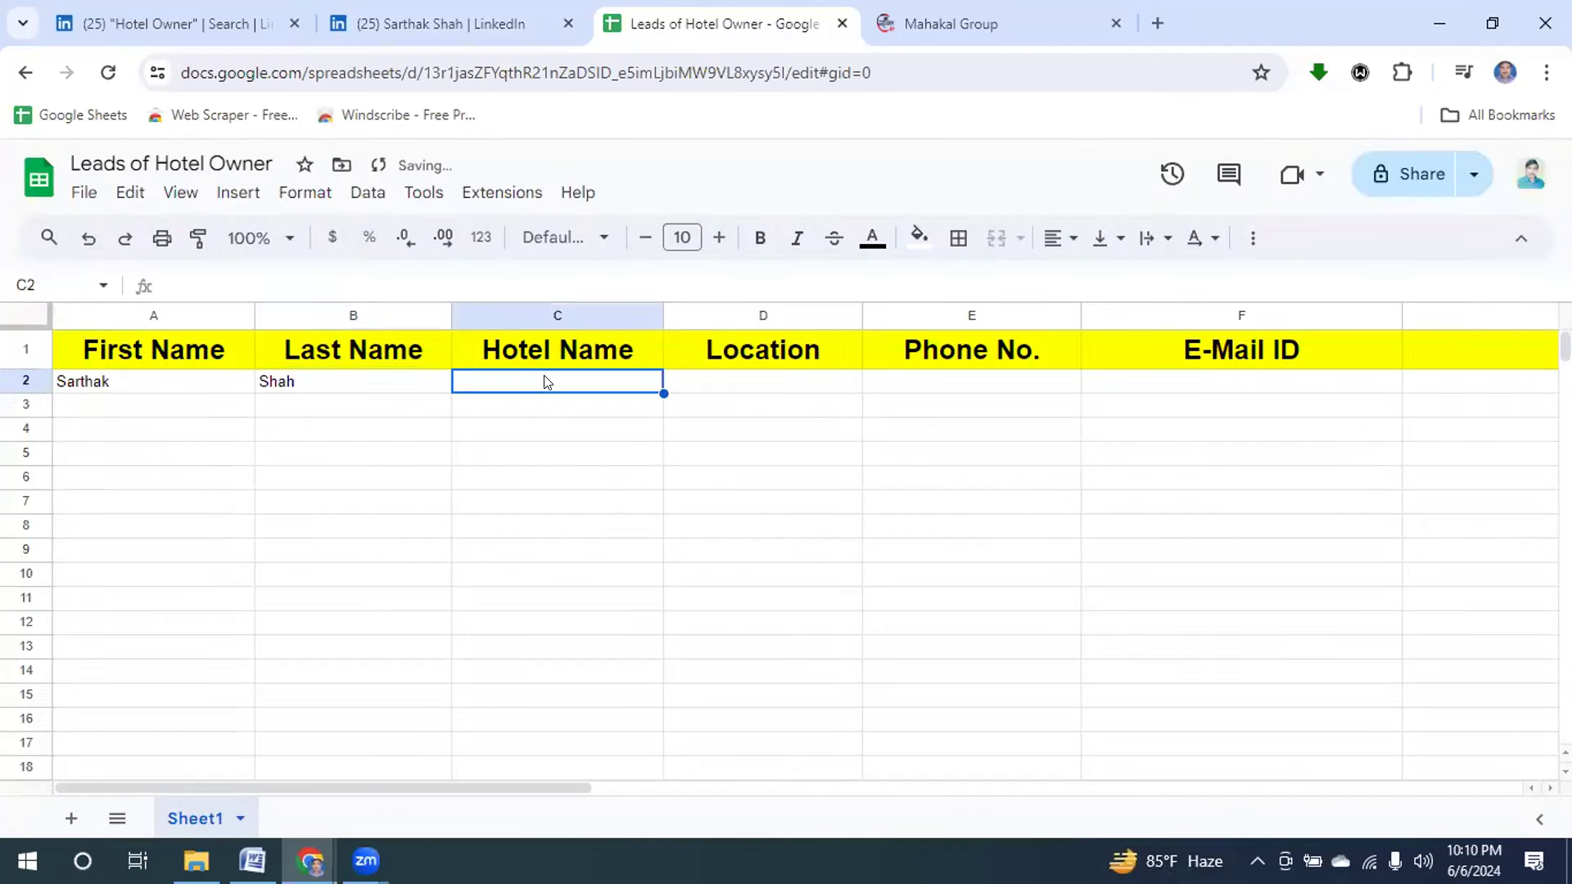
text(Mahakal Group Inc.)
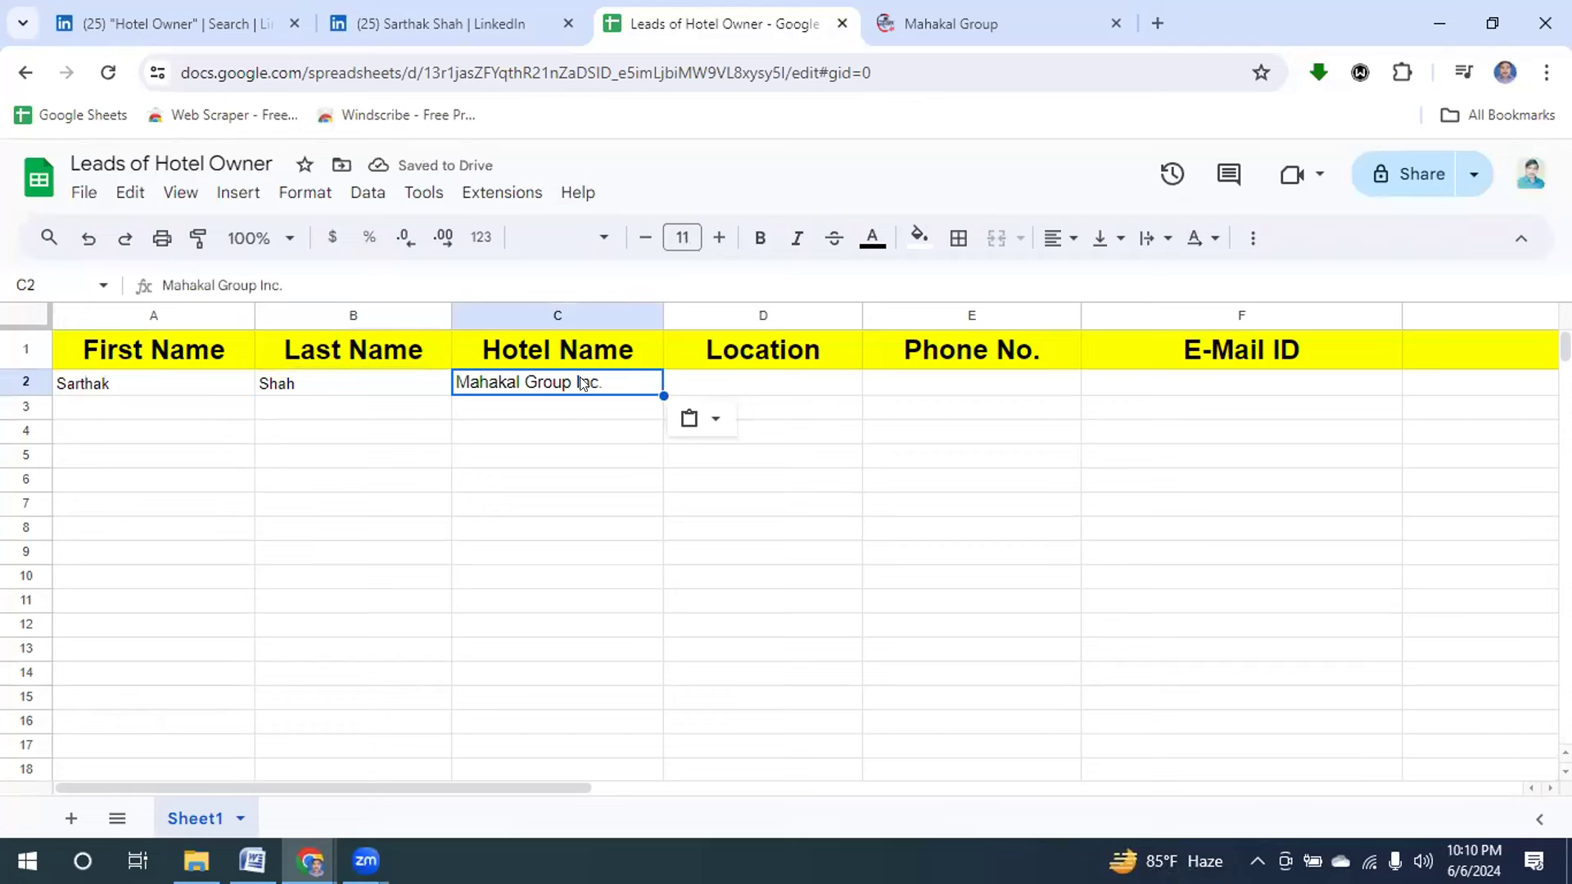
Copy the location Roselle, Illinois, United States from LinkedIn into D2 and autofit column D.
click(766, 391)
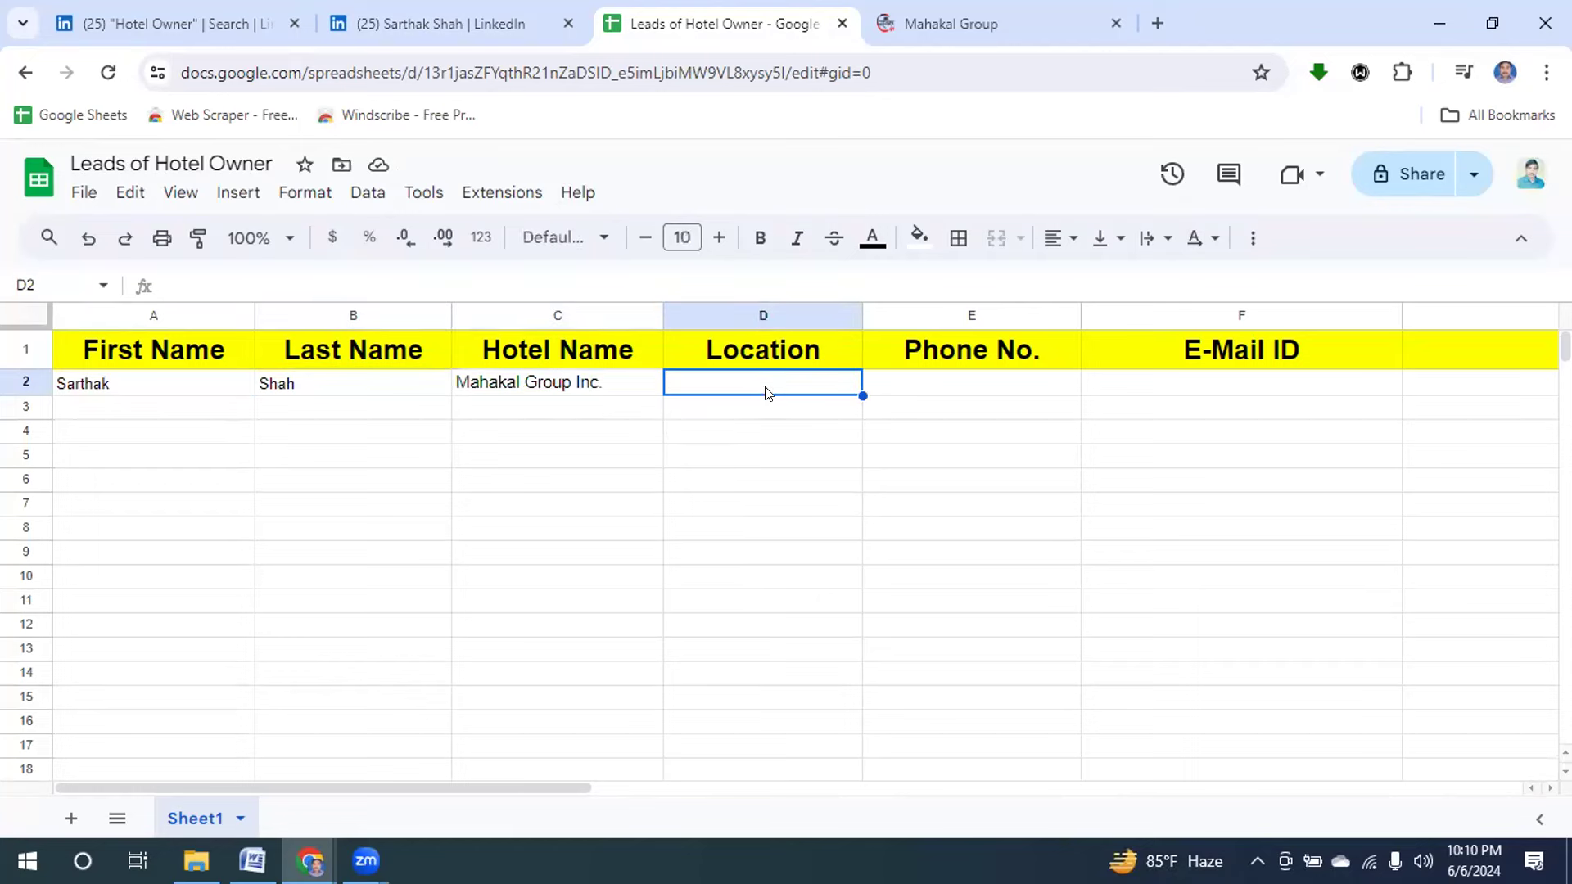
click(392, 25)
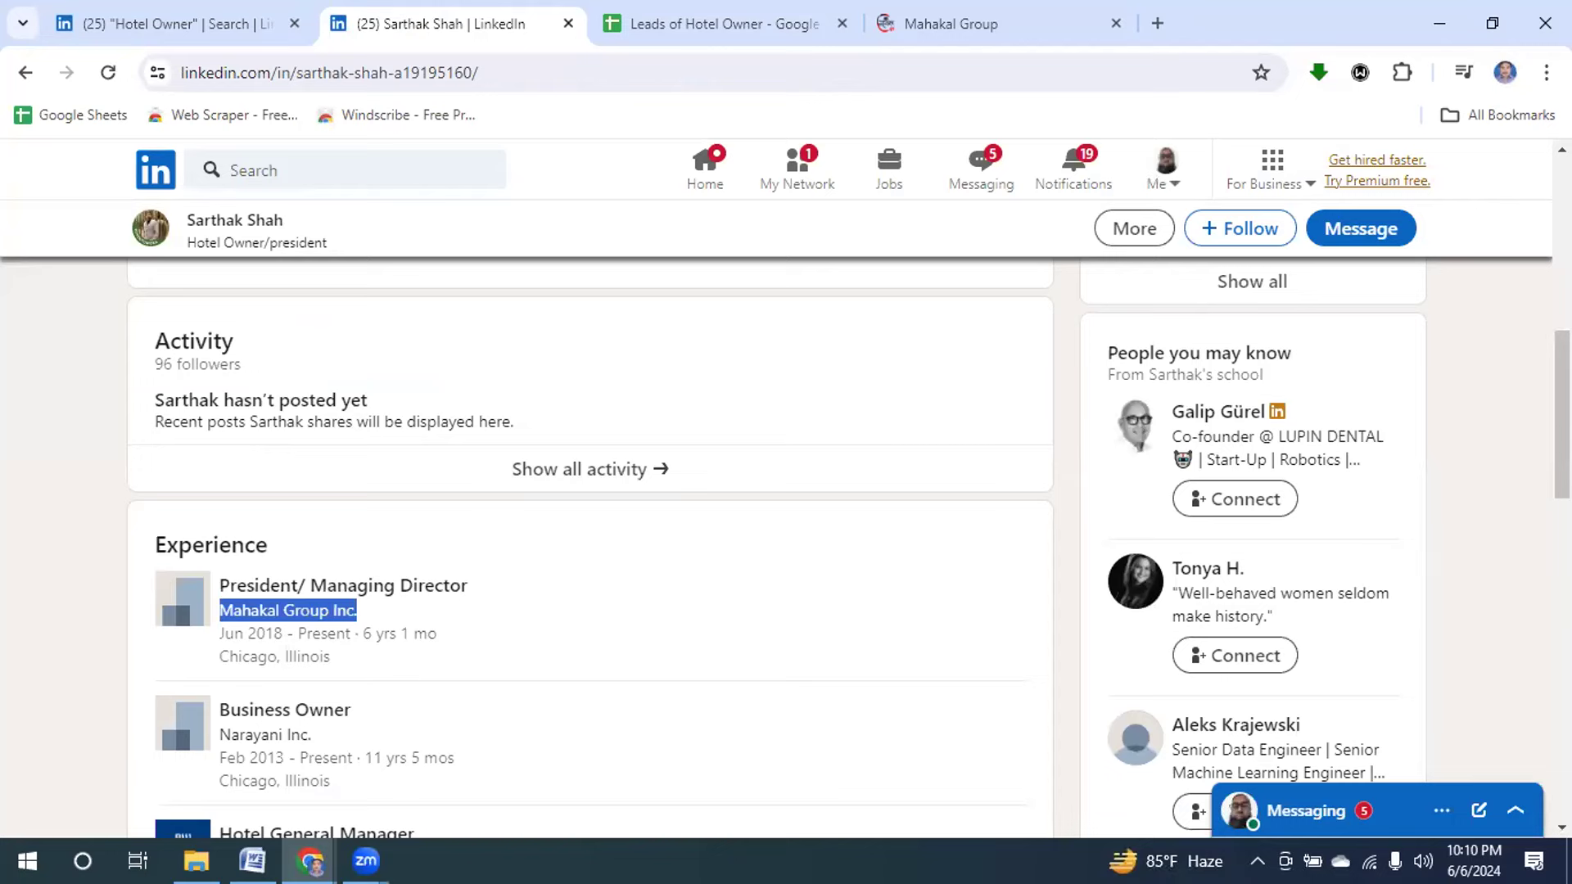
scroll(1562, 409, up, 10)
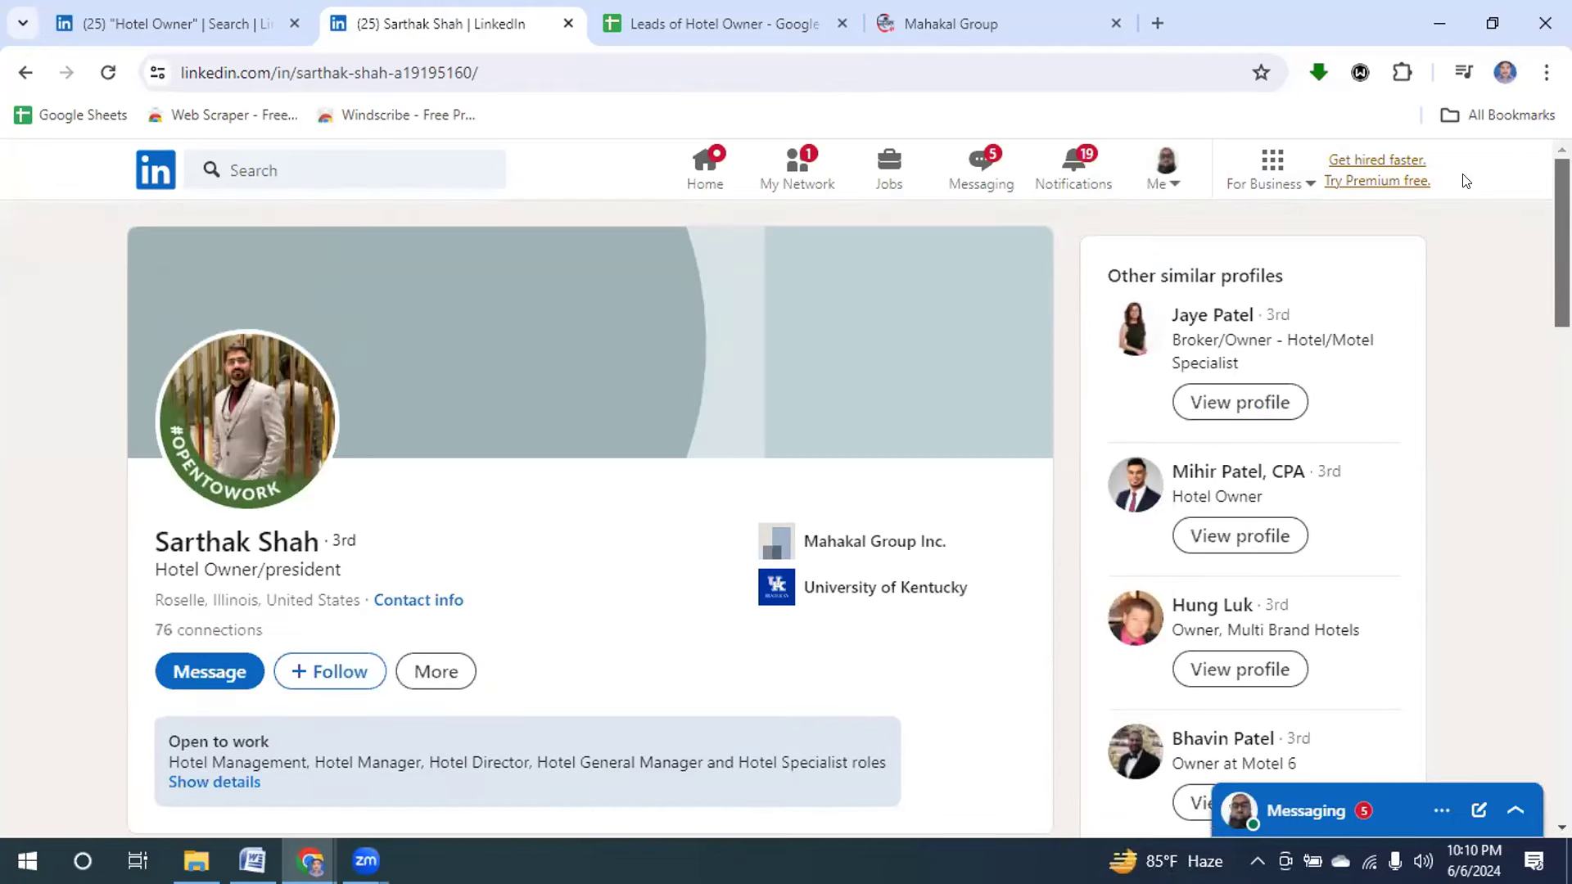
triple_click(237, 541)
click(154, 602)
drag(154, 602, 357, 591)
key(ctrl+c)
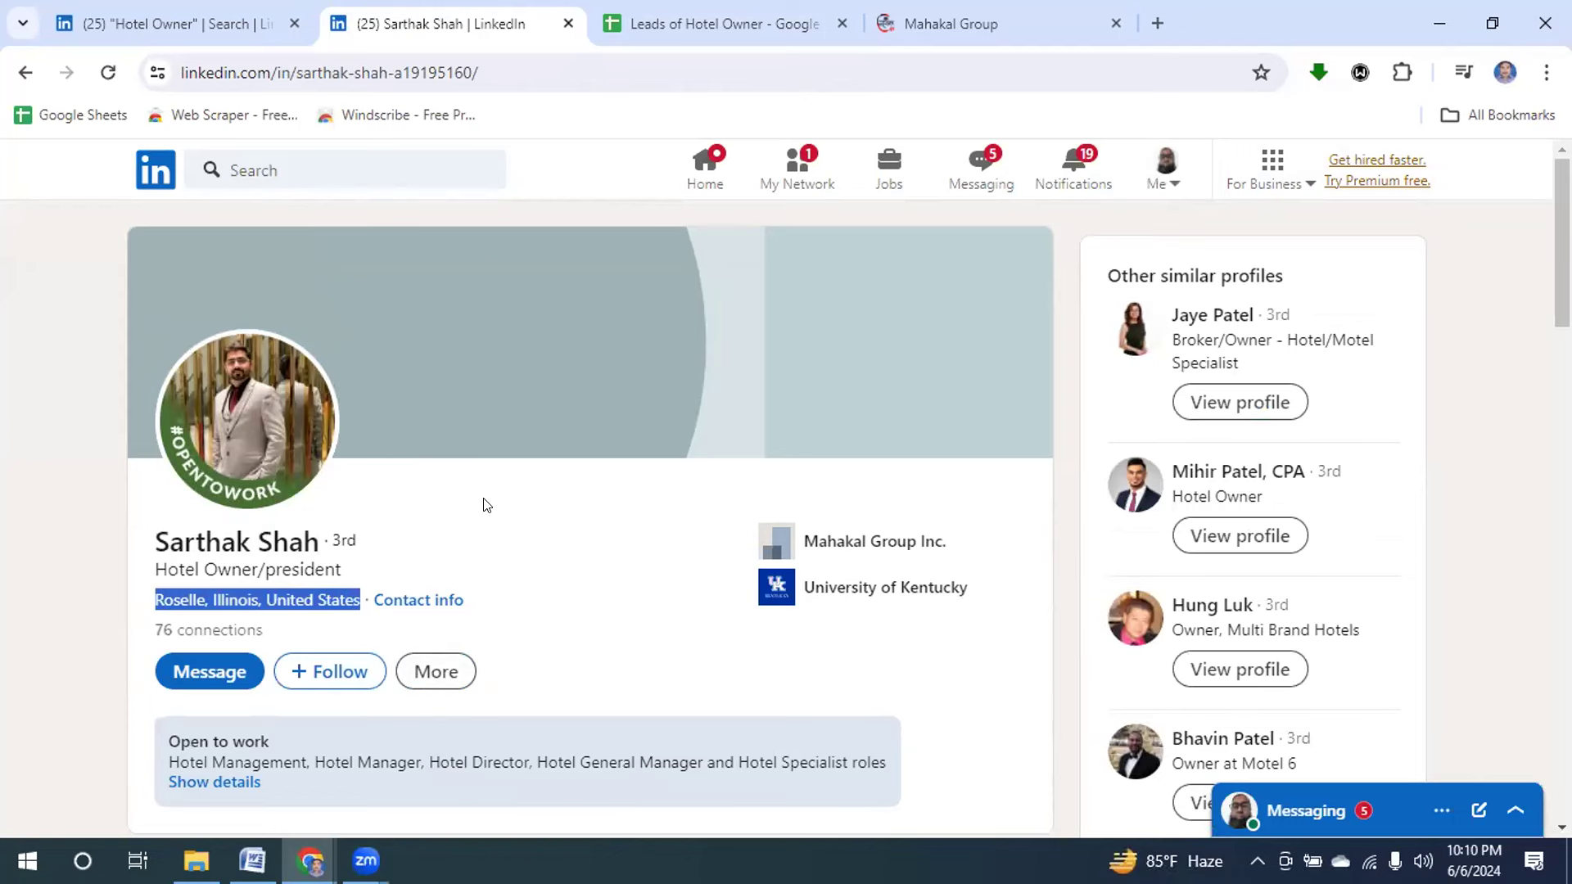
click(663, 22)
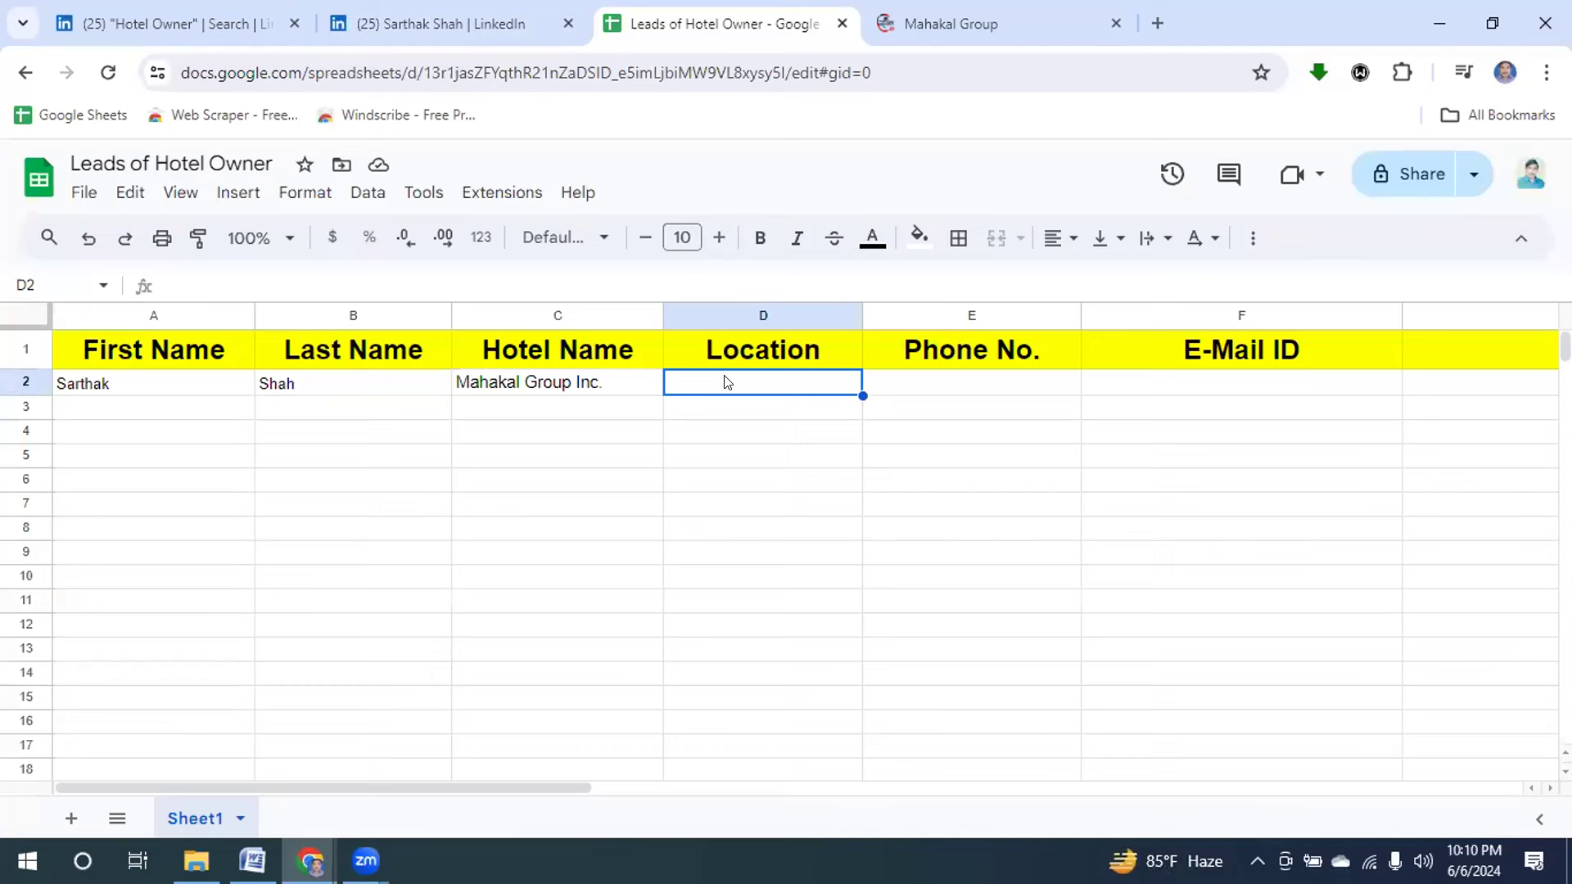
key(ctrl+v)
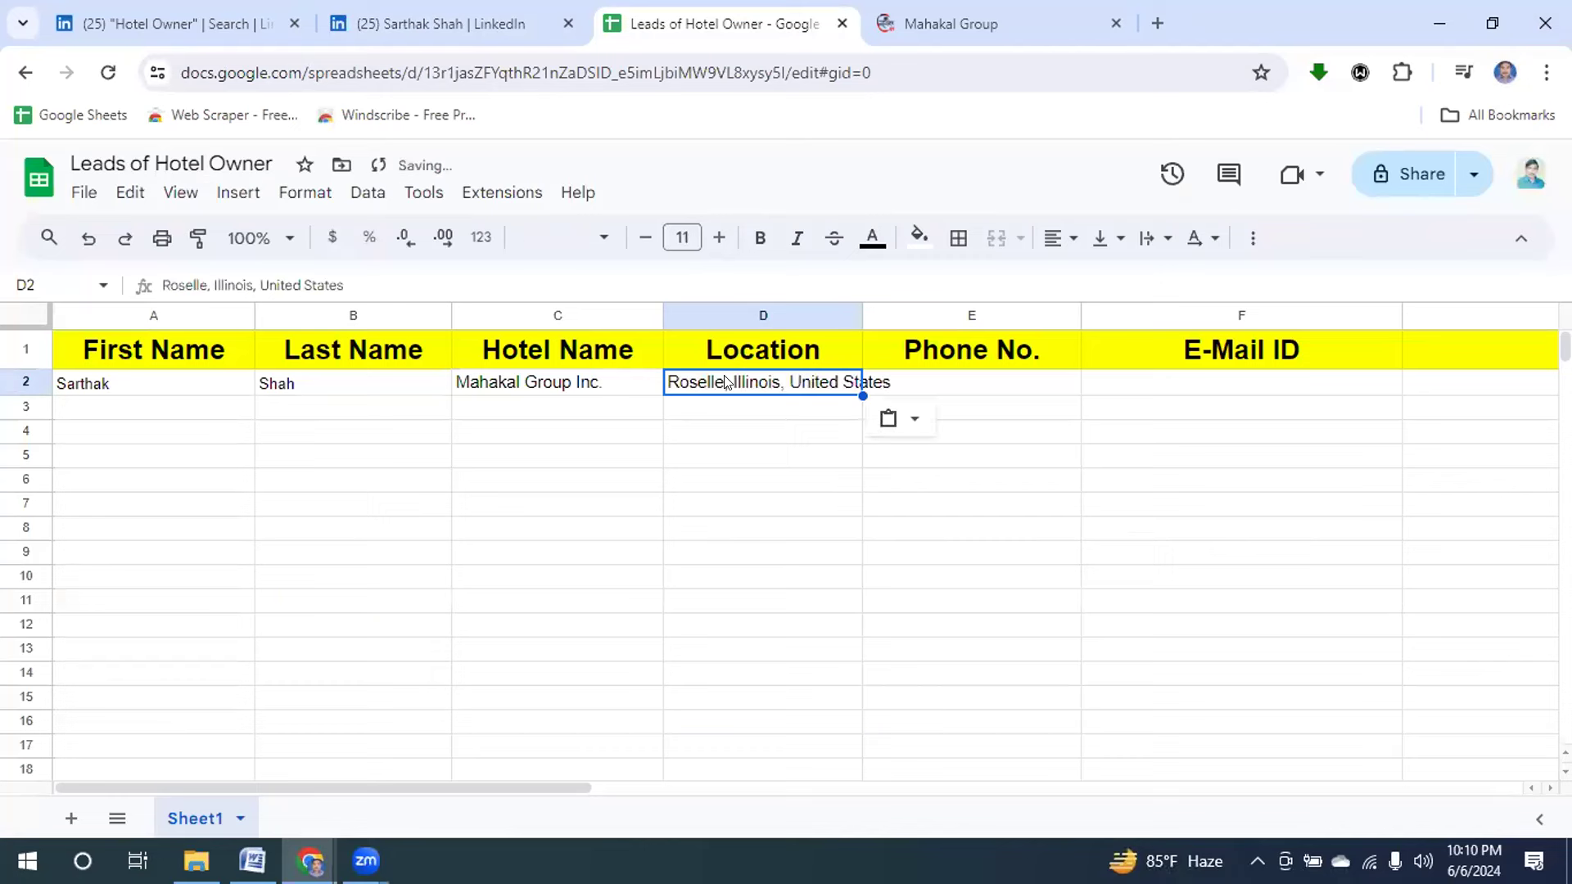
double_click(861, 317)
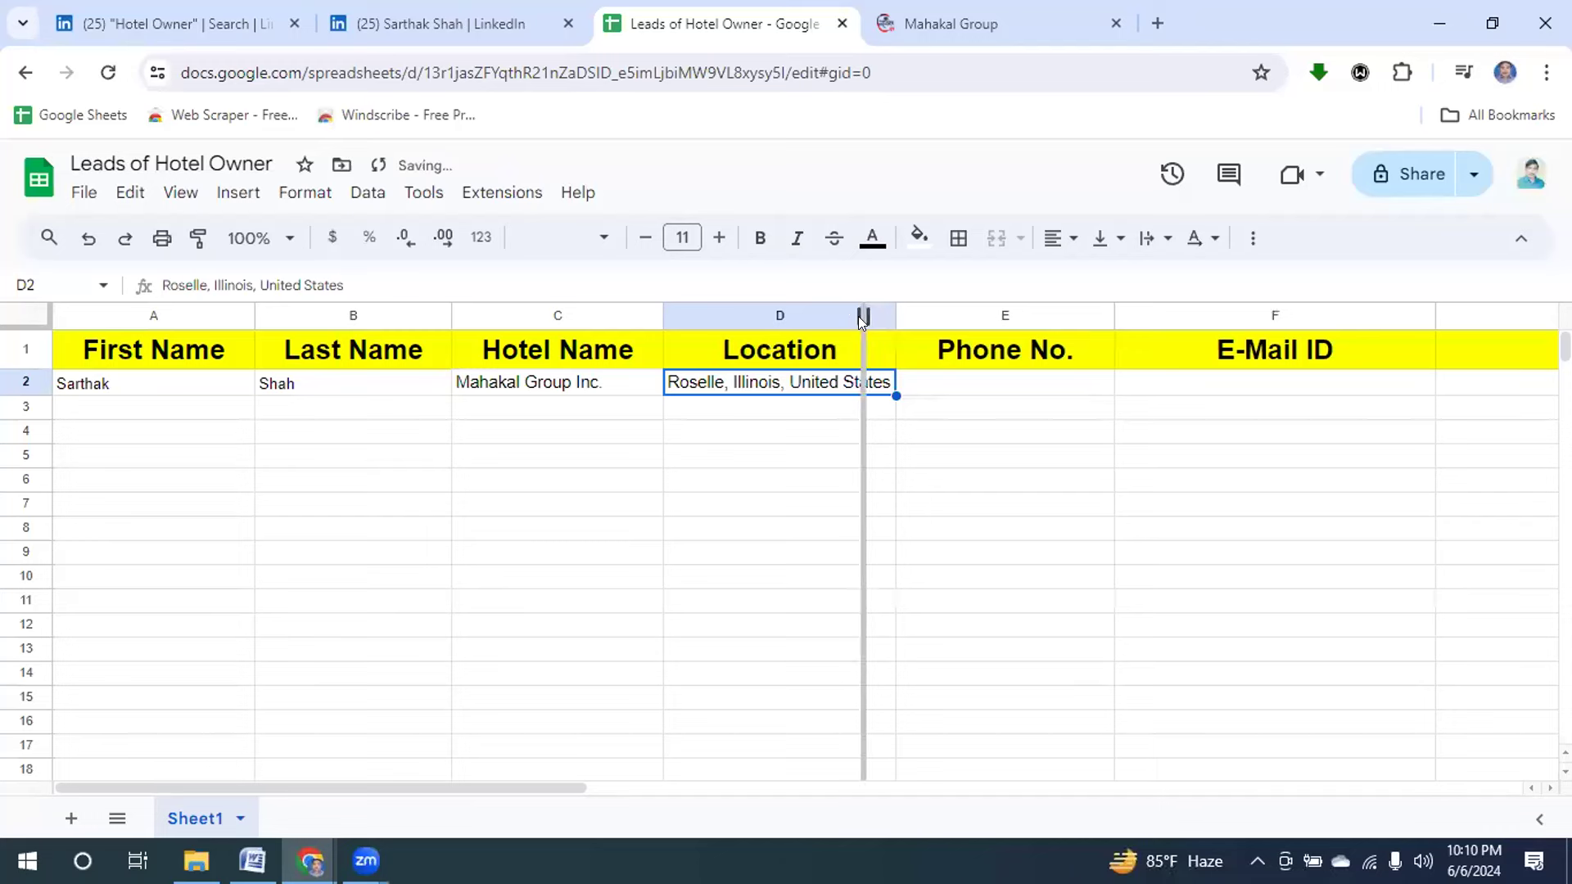
click(1005, 385)
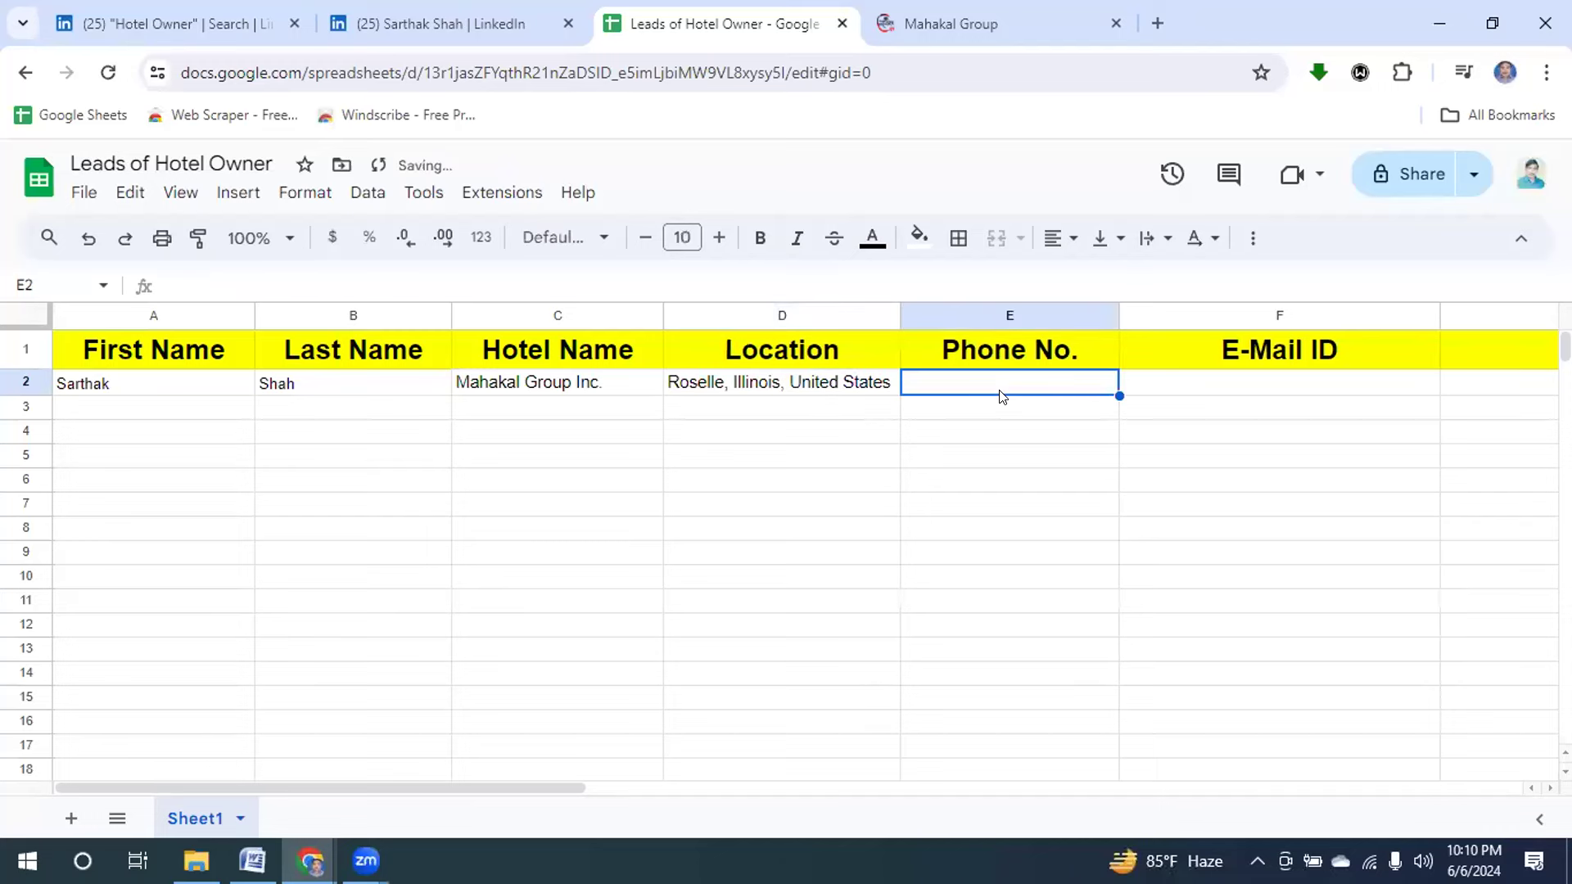
Paste the company phone number from the Mahakal Group website into E2.
click(961, 25)
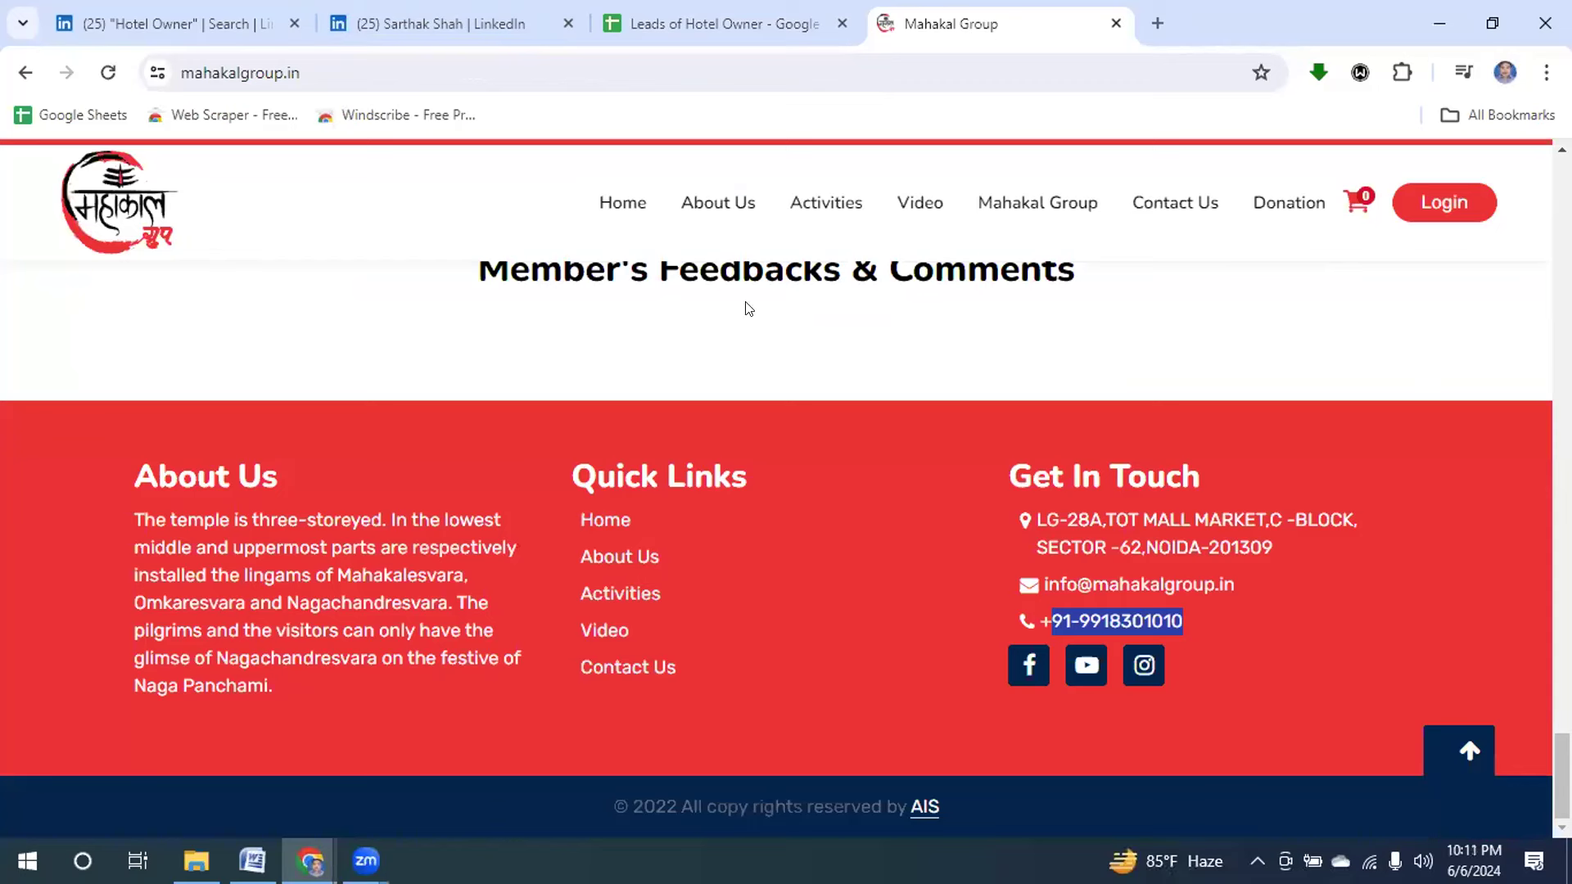
click(667, 26)
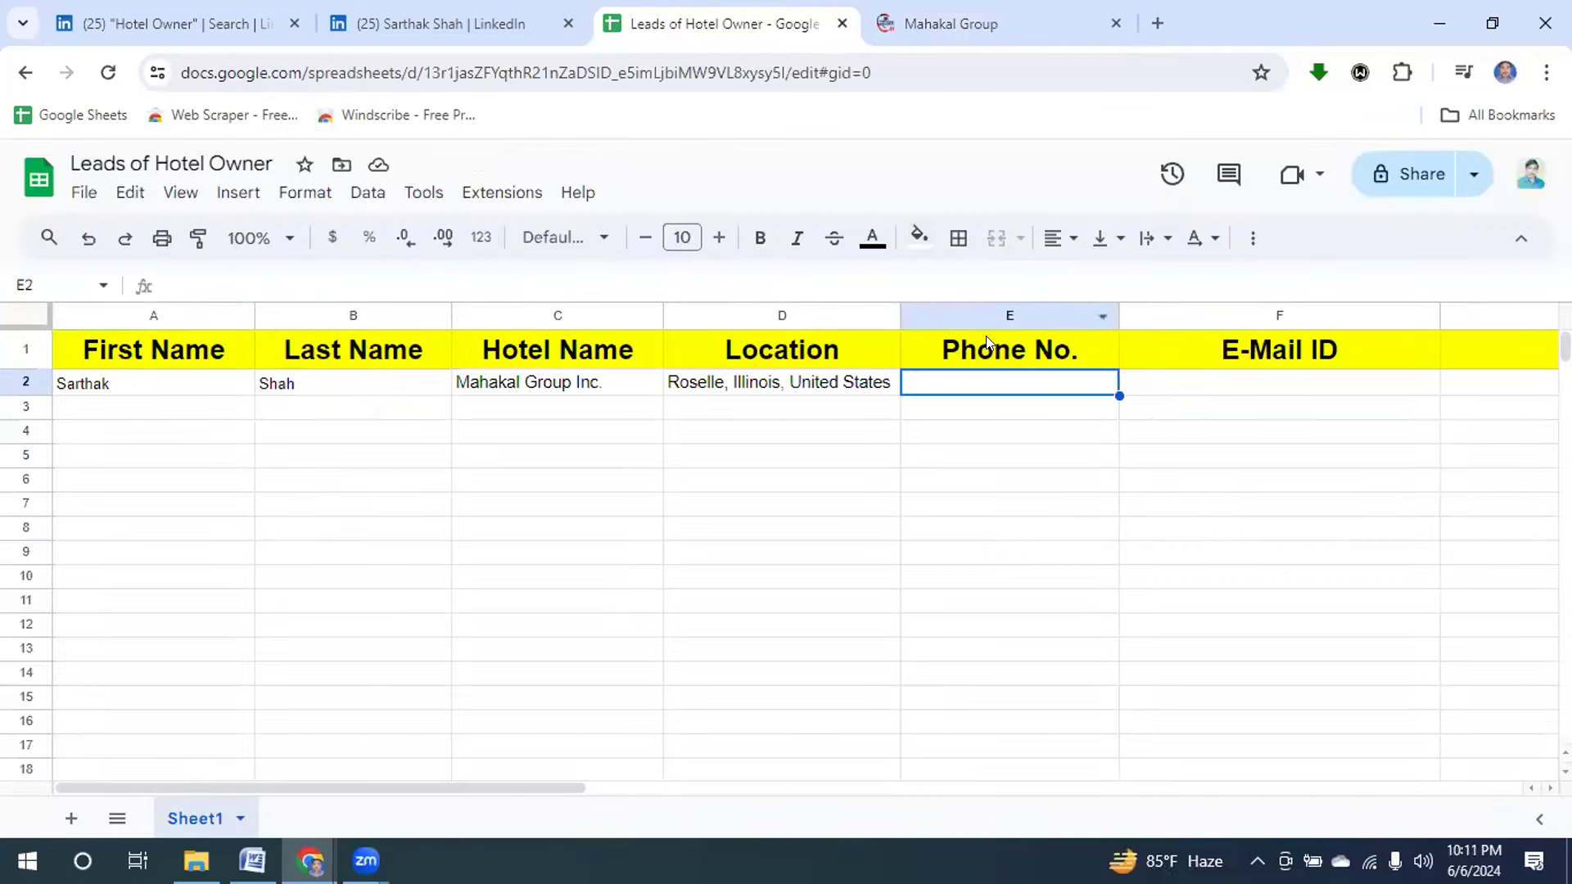
key(ctrl+v)
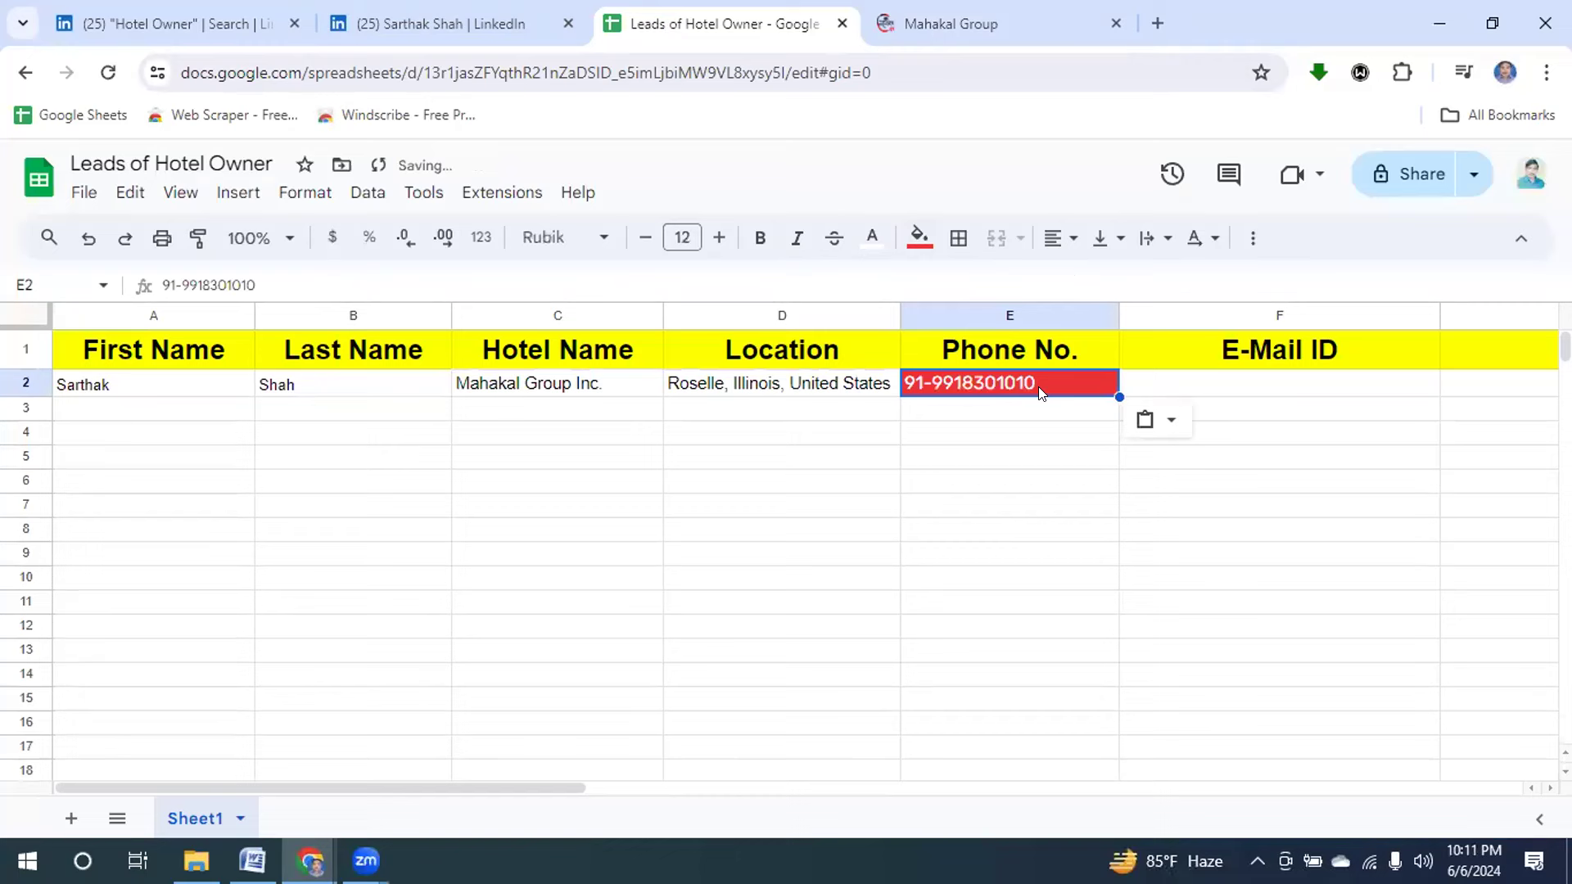
Add the company's contact e-mail from the website to F2 and give the cell a white fill.
click(1238, 393)
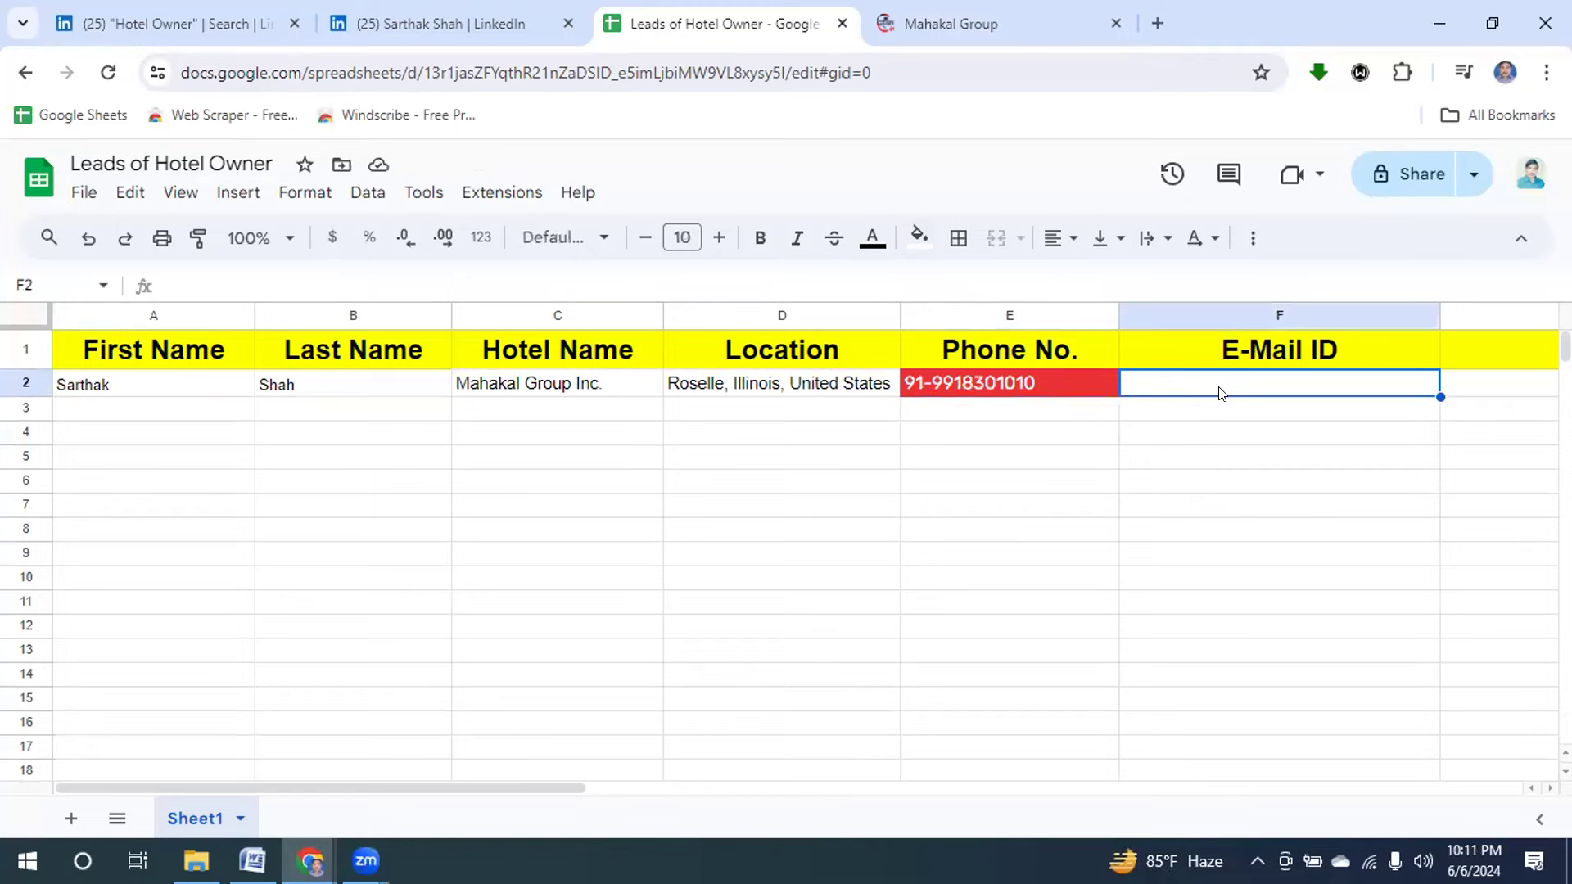
click(952, 25)
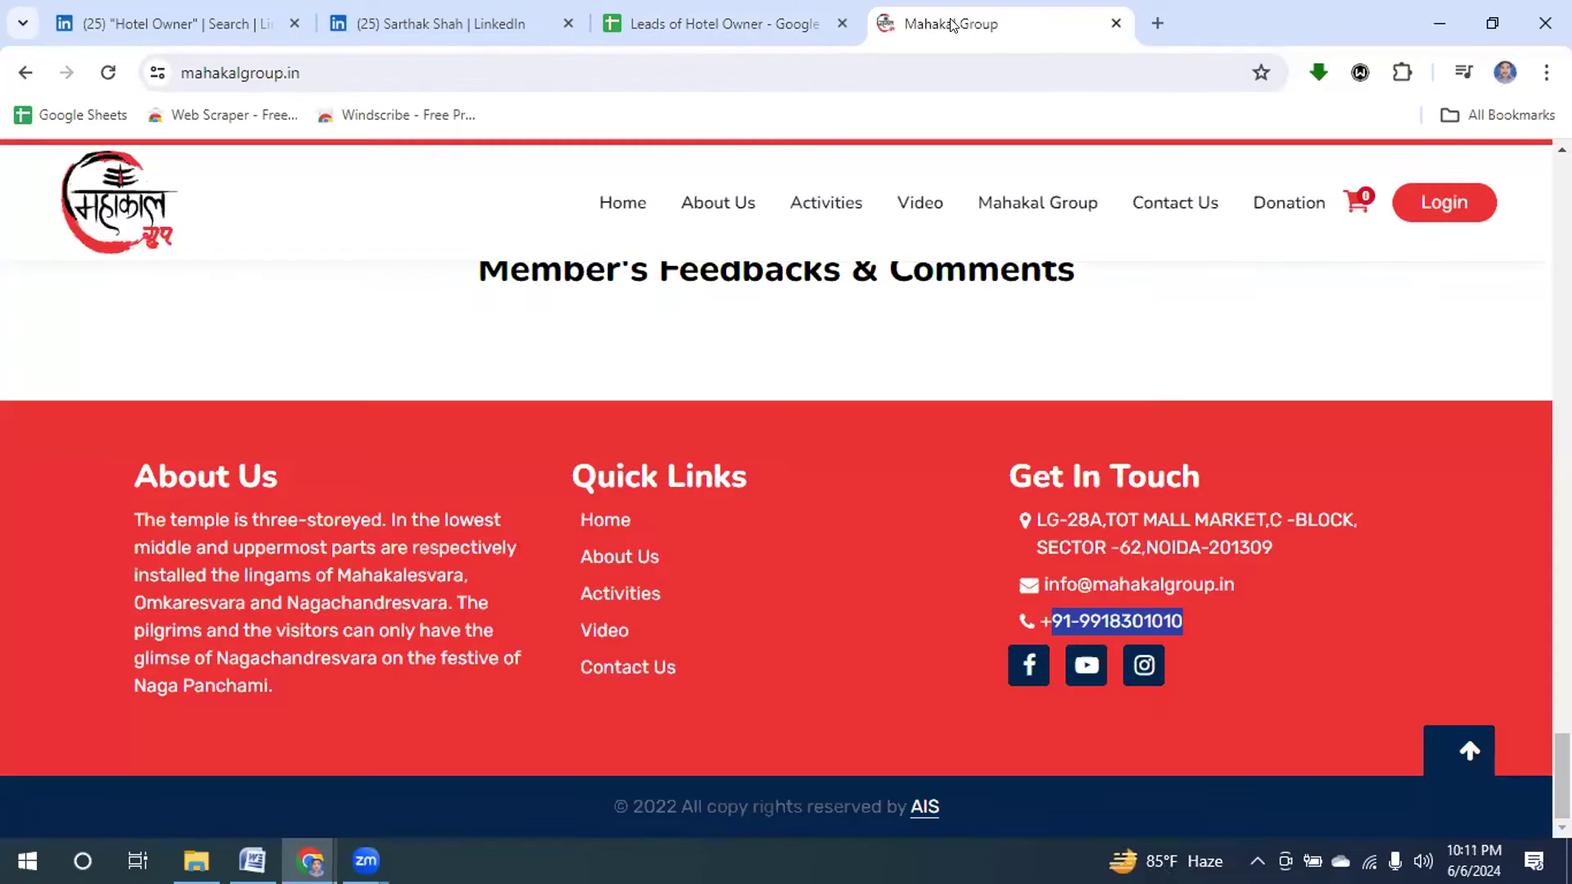
drag(1038, 584, 1227, 580)
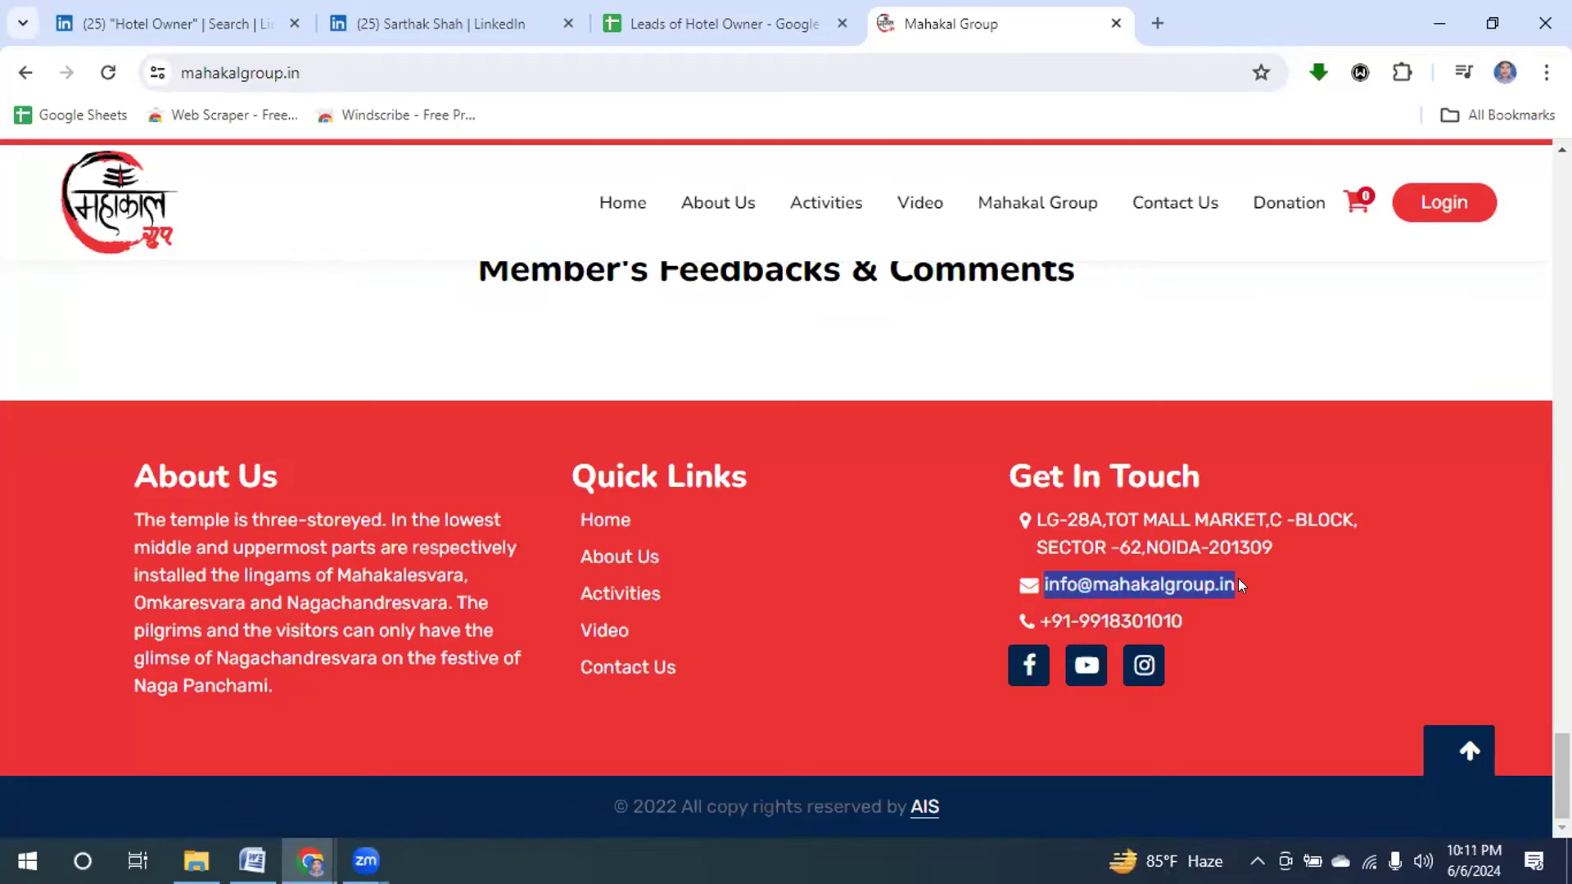
click(663, 26)
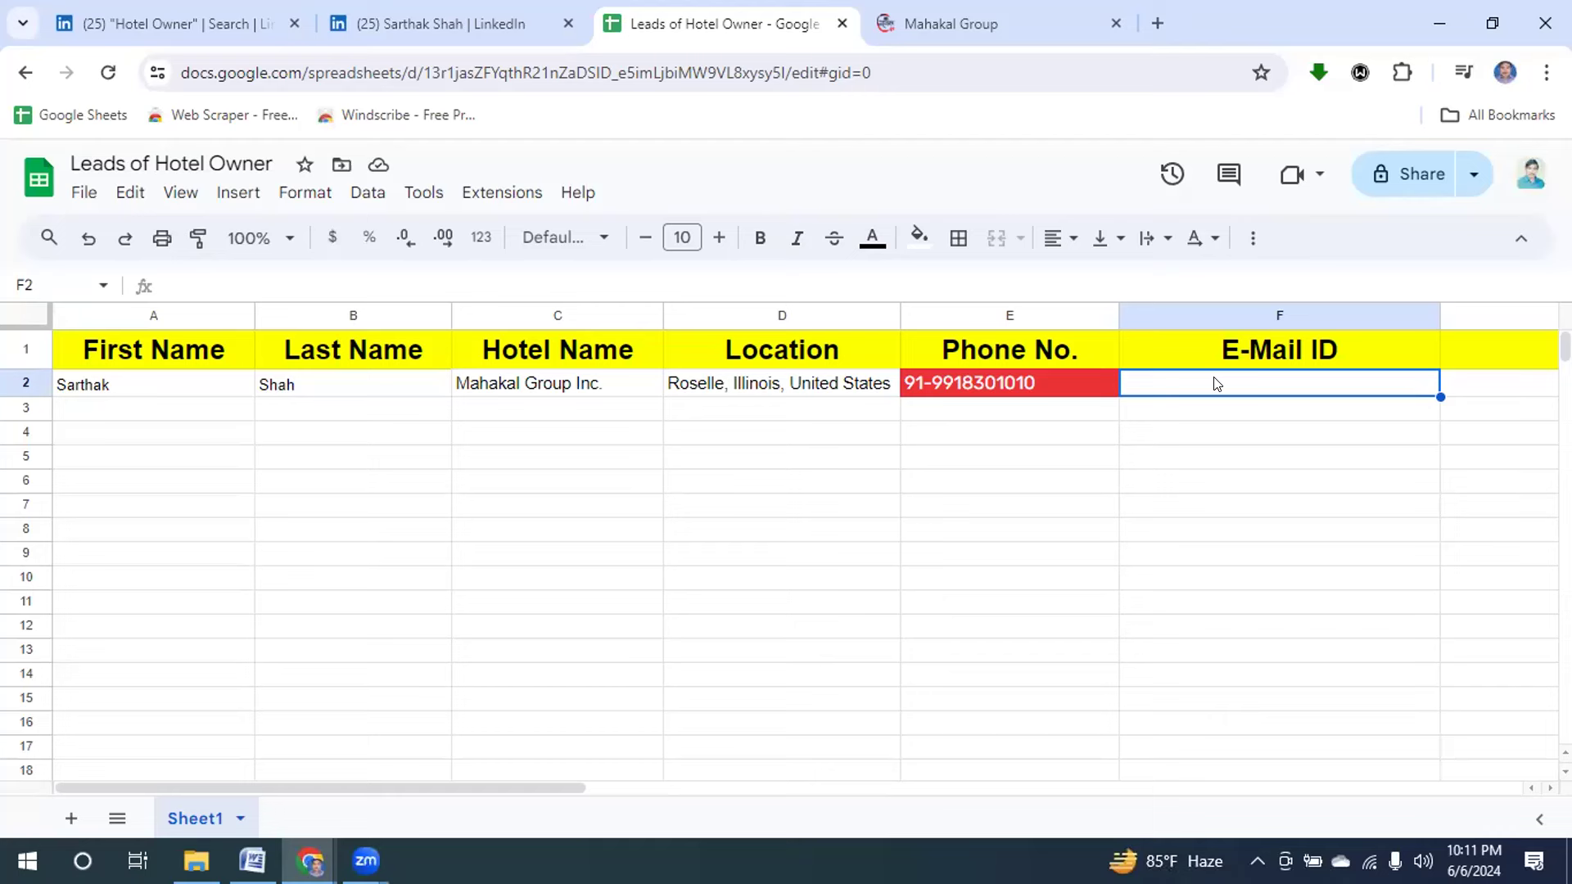
key(ctrl+v)
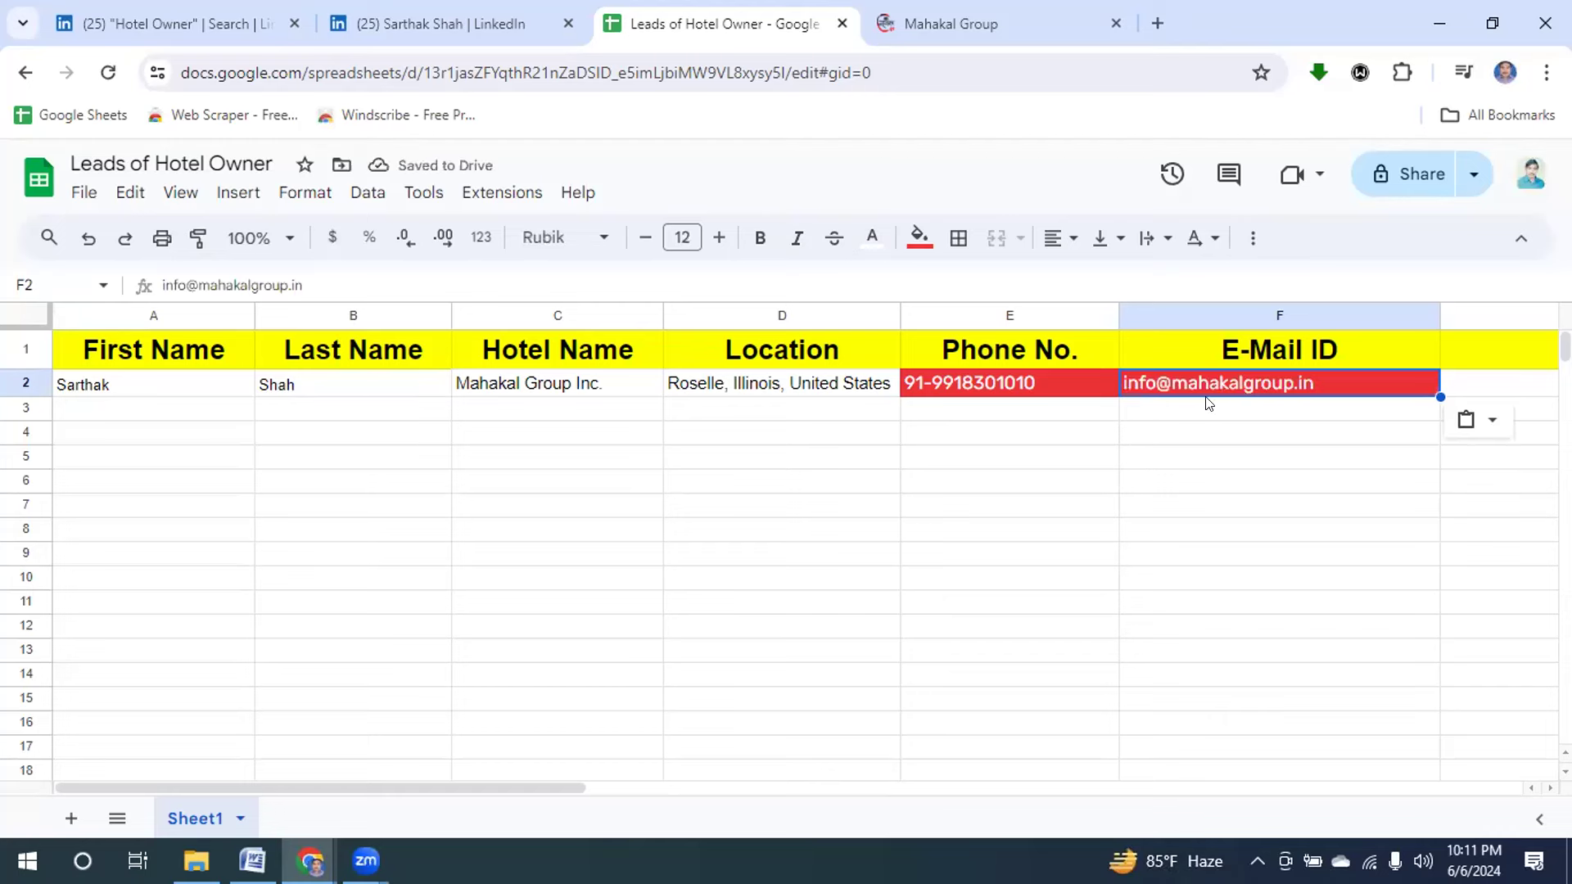
click(916, 237)
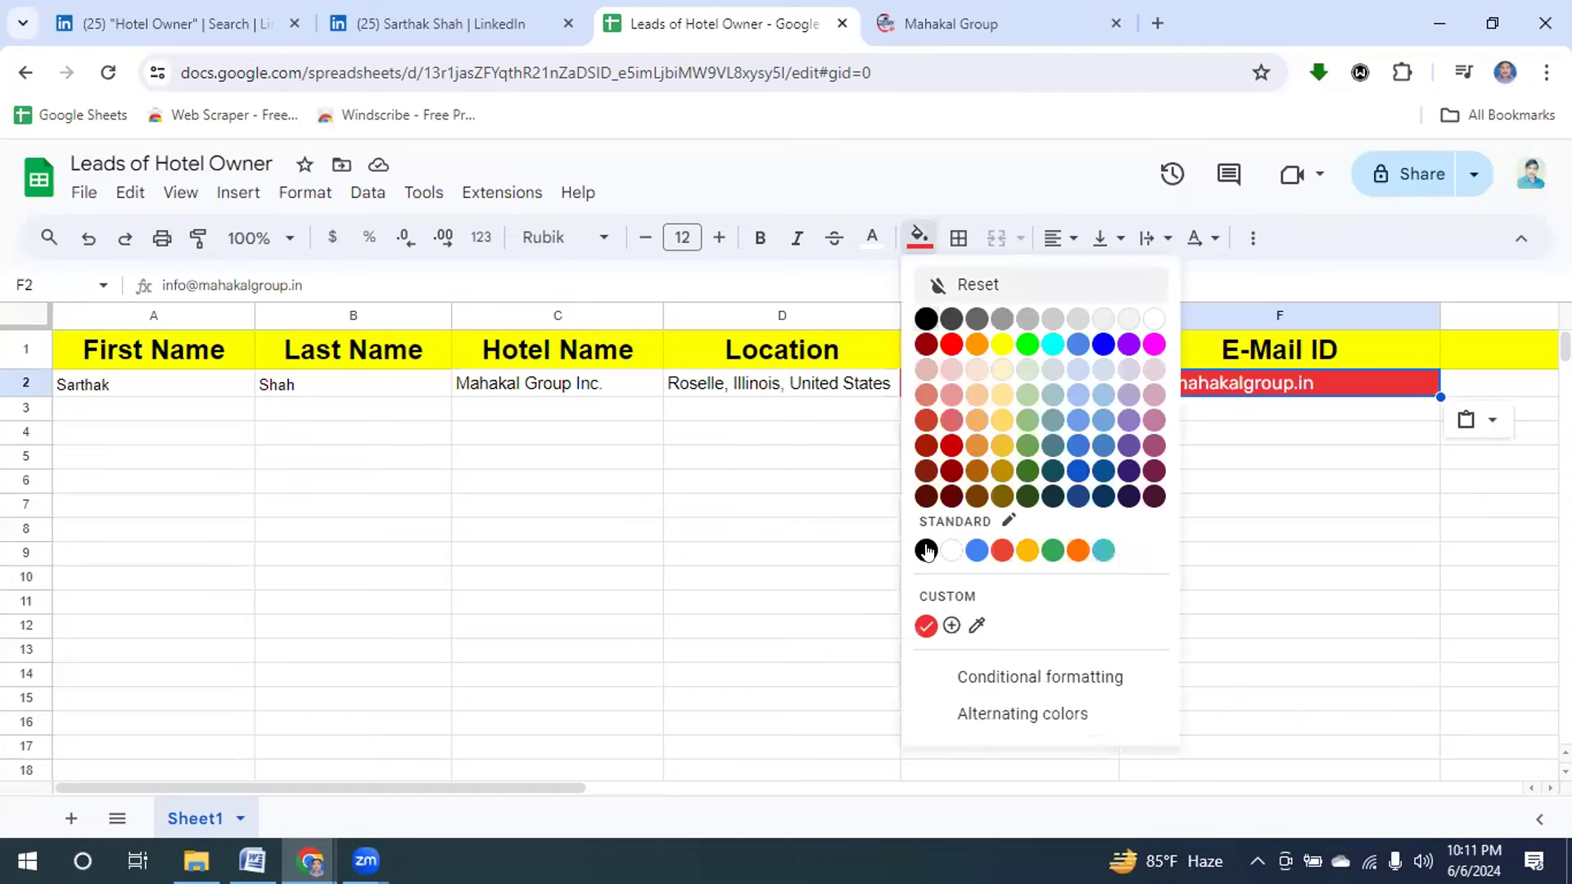
click(949, 550)
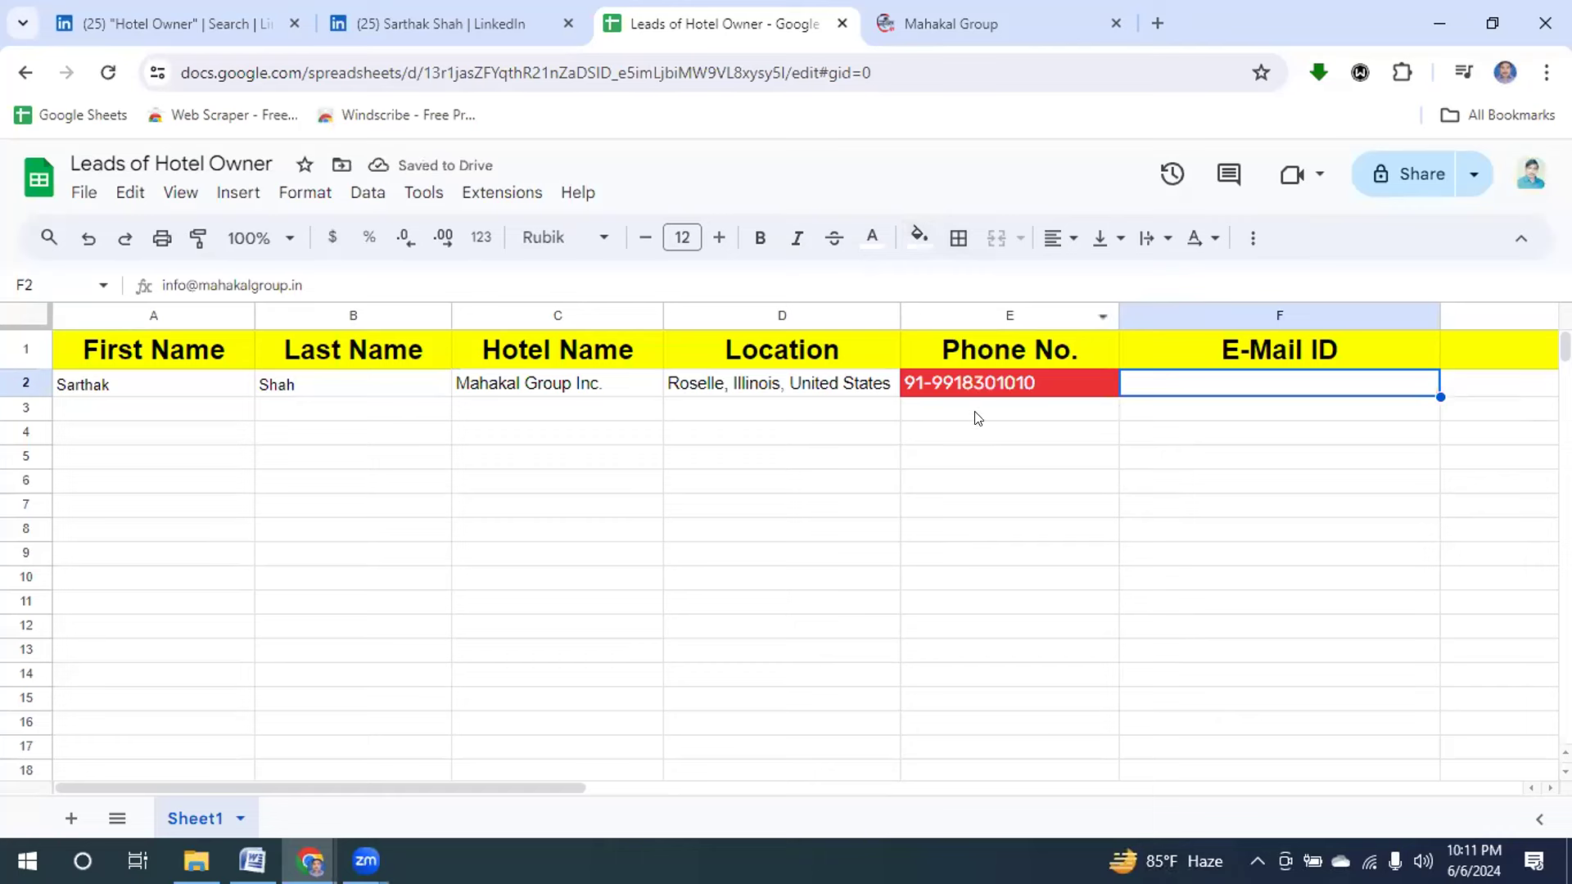
Make F2's text black, and give E2 a white fill with black text.
click(872, 244)
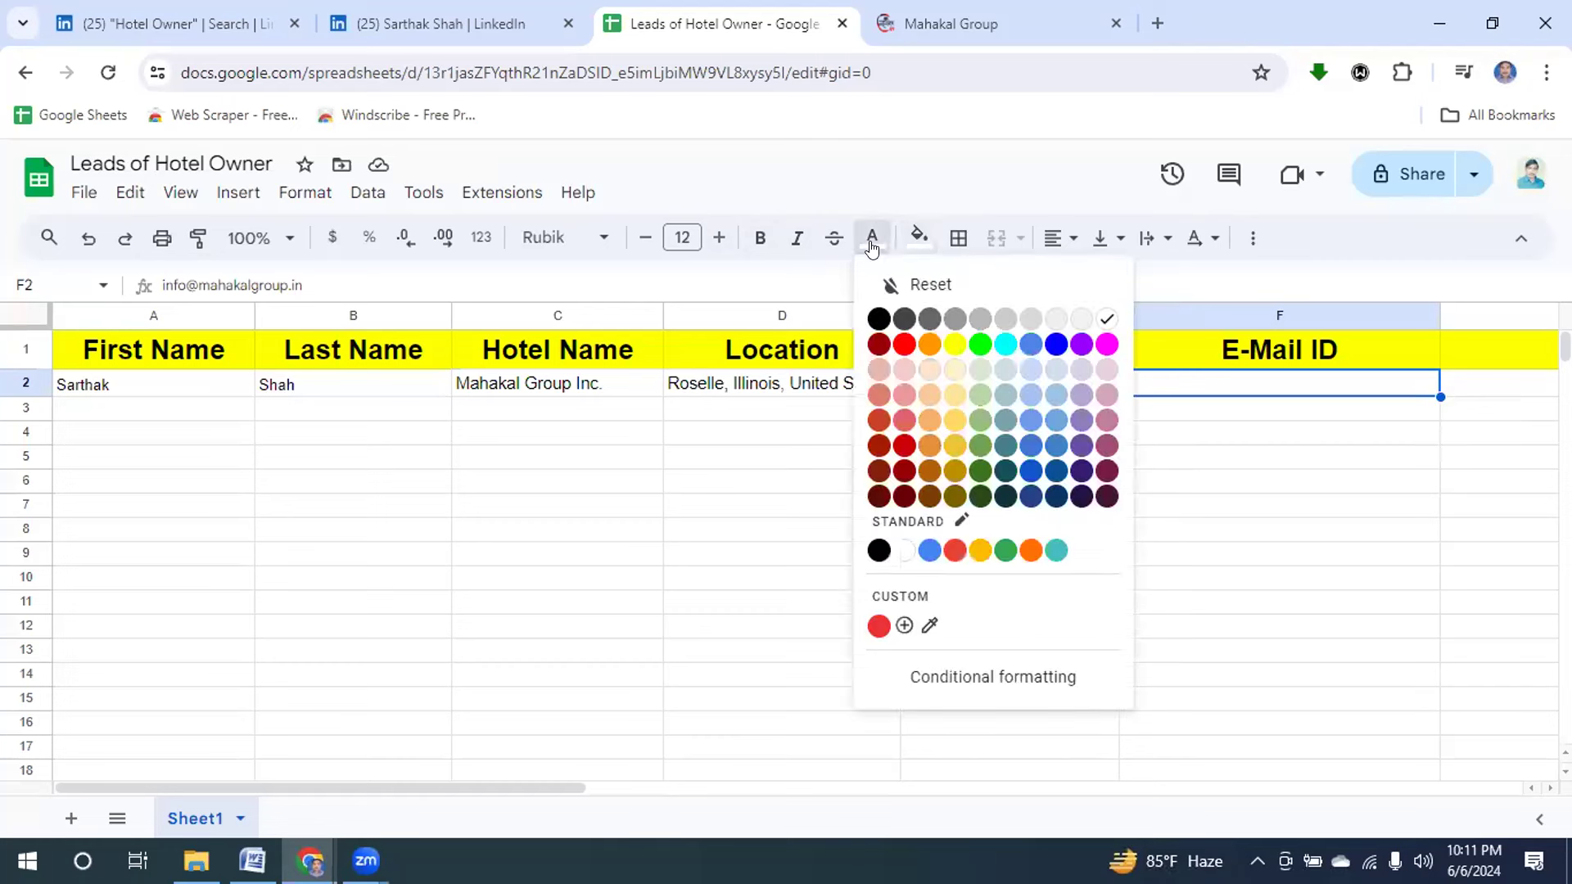
click(873, 320)
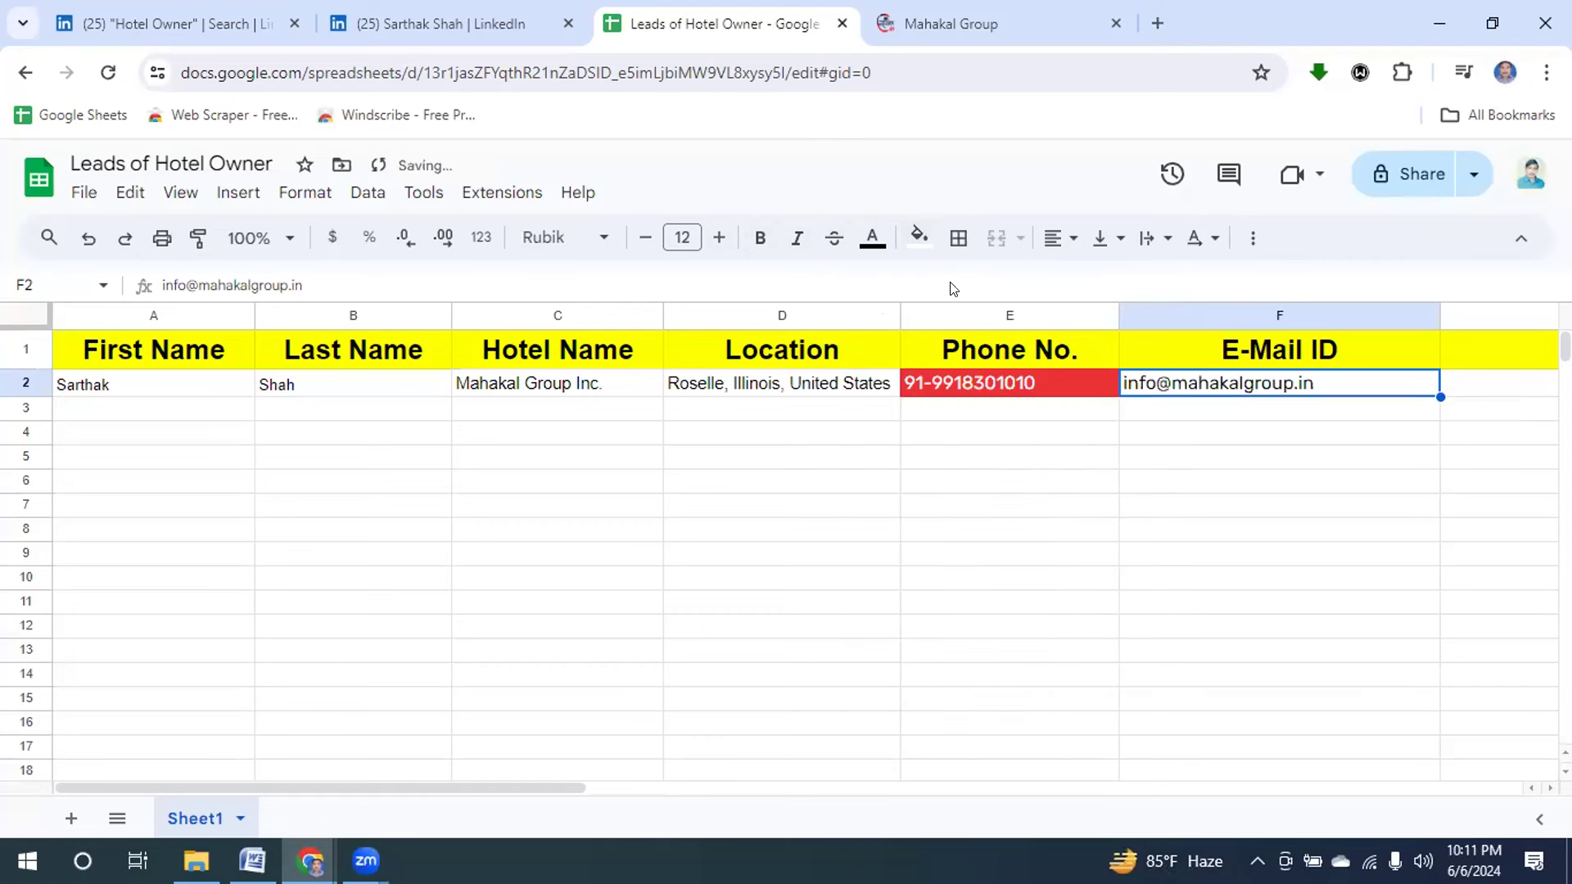
click(1074, 389)
click(919, 237)
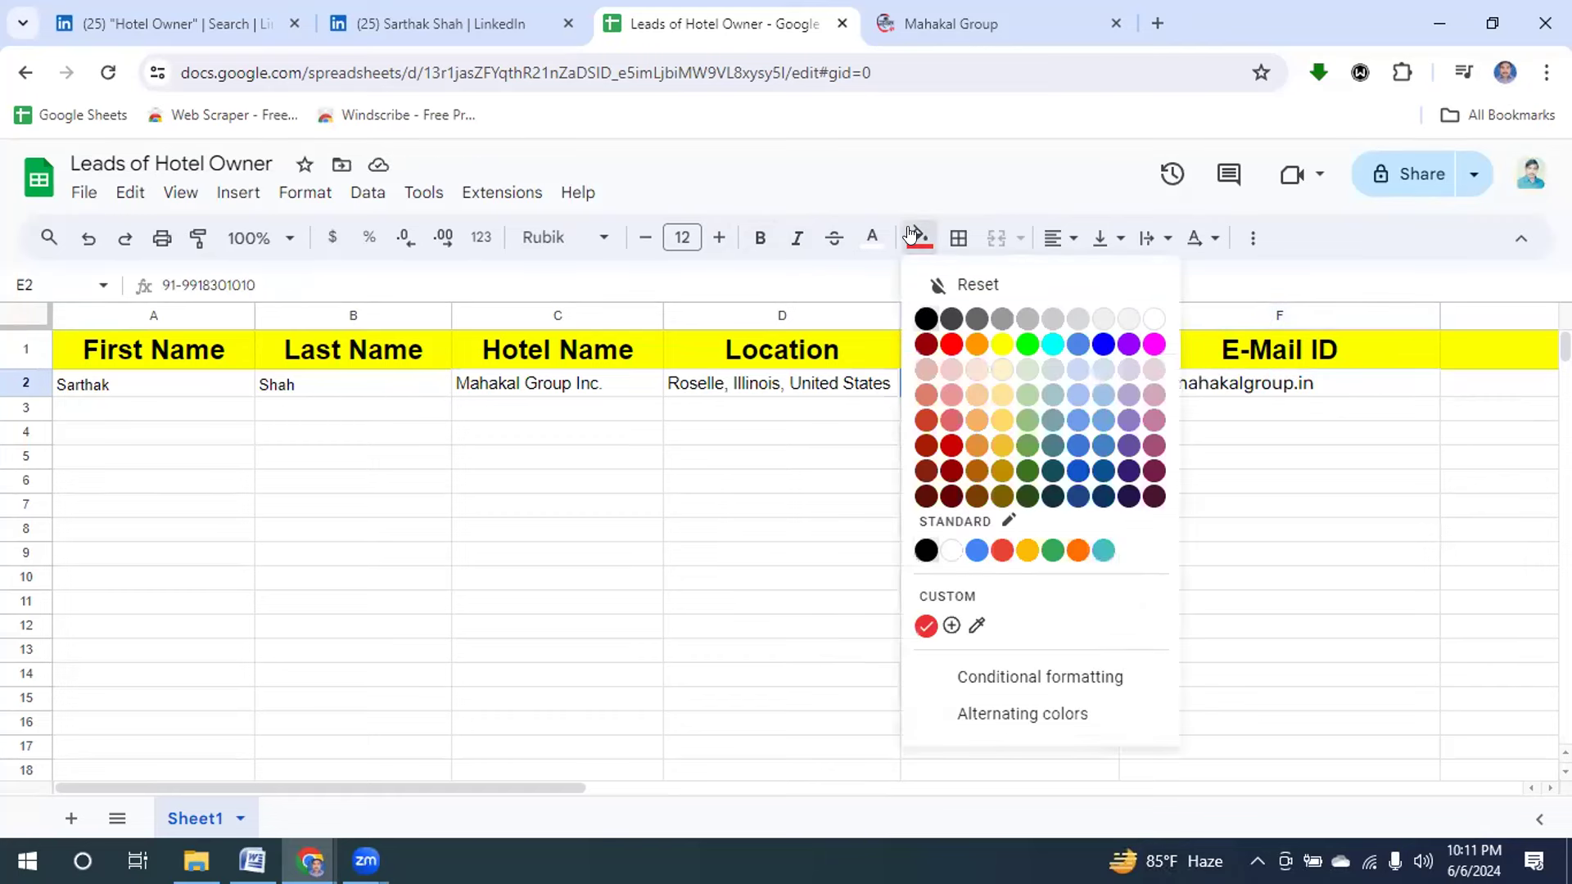
click(950, 551)
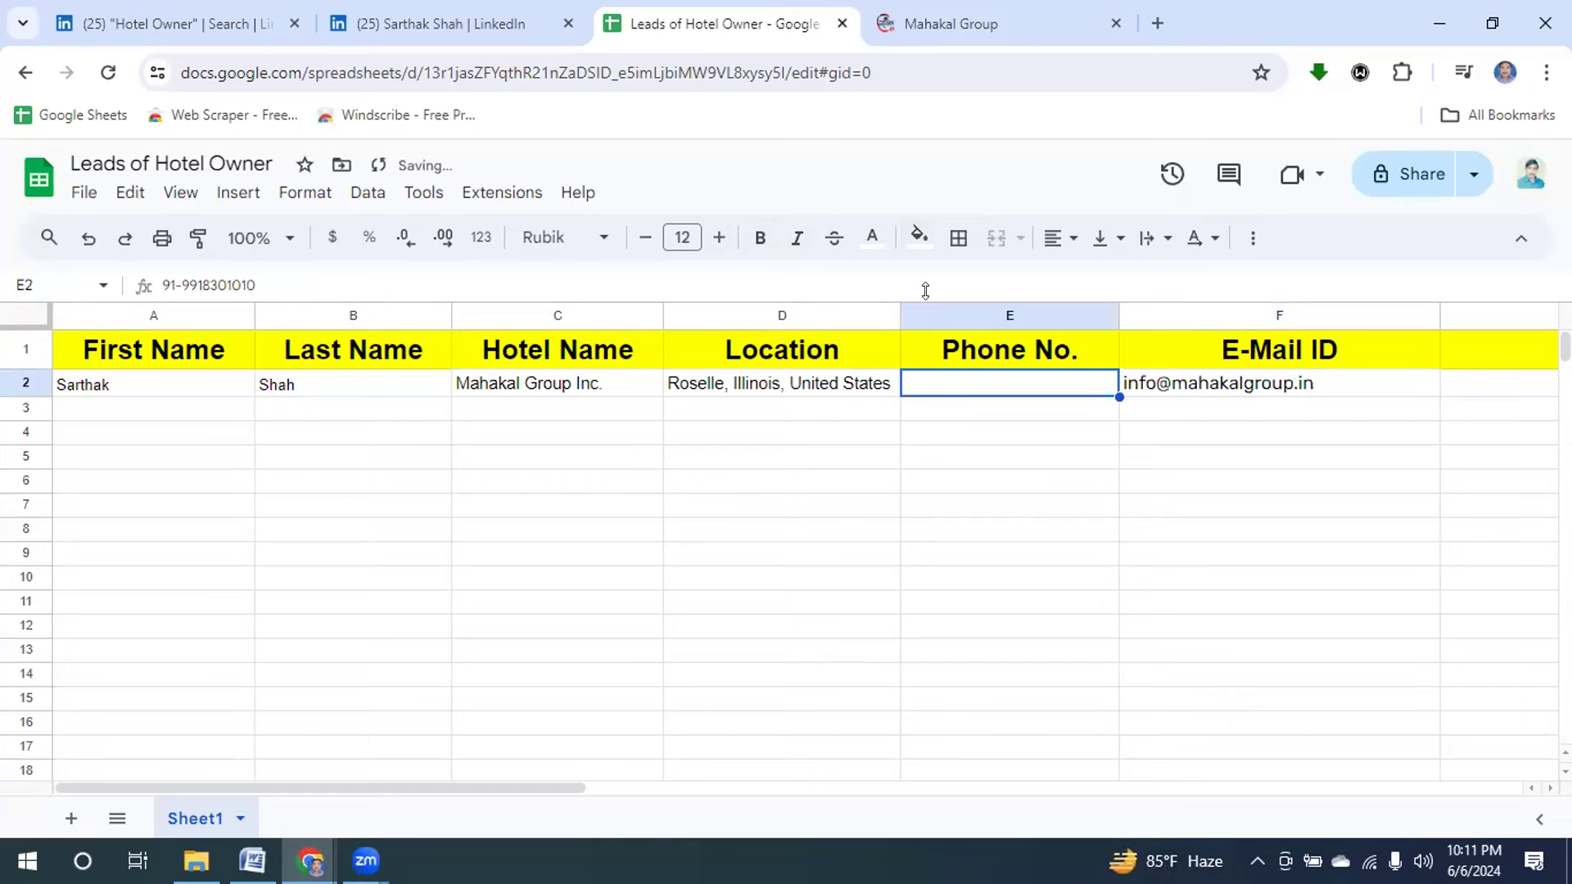
click(872, 239)
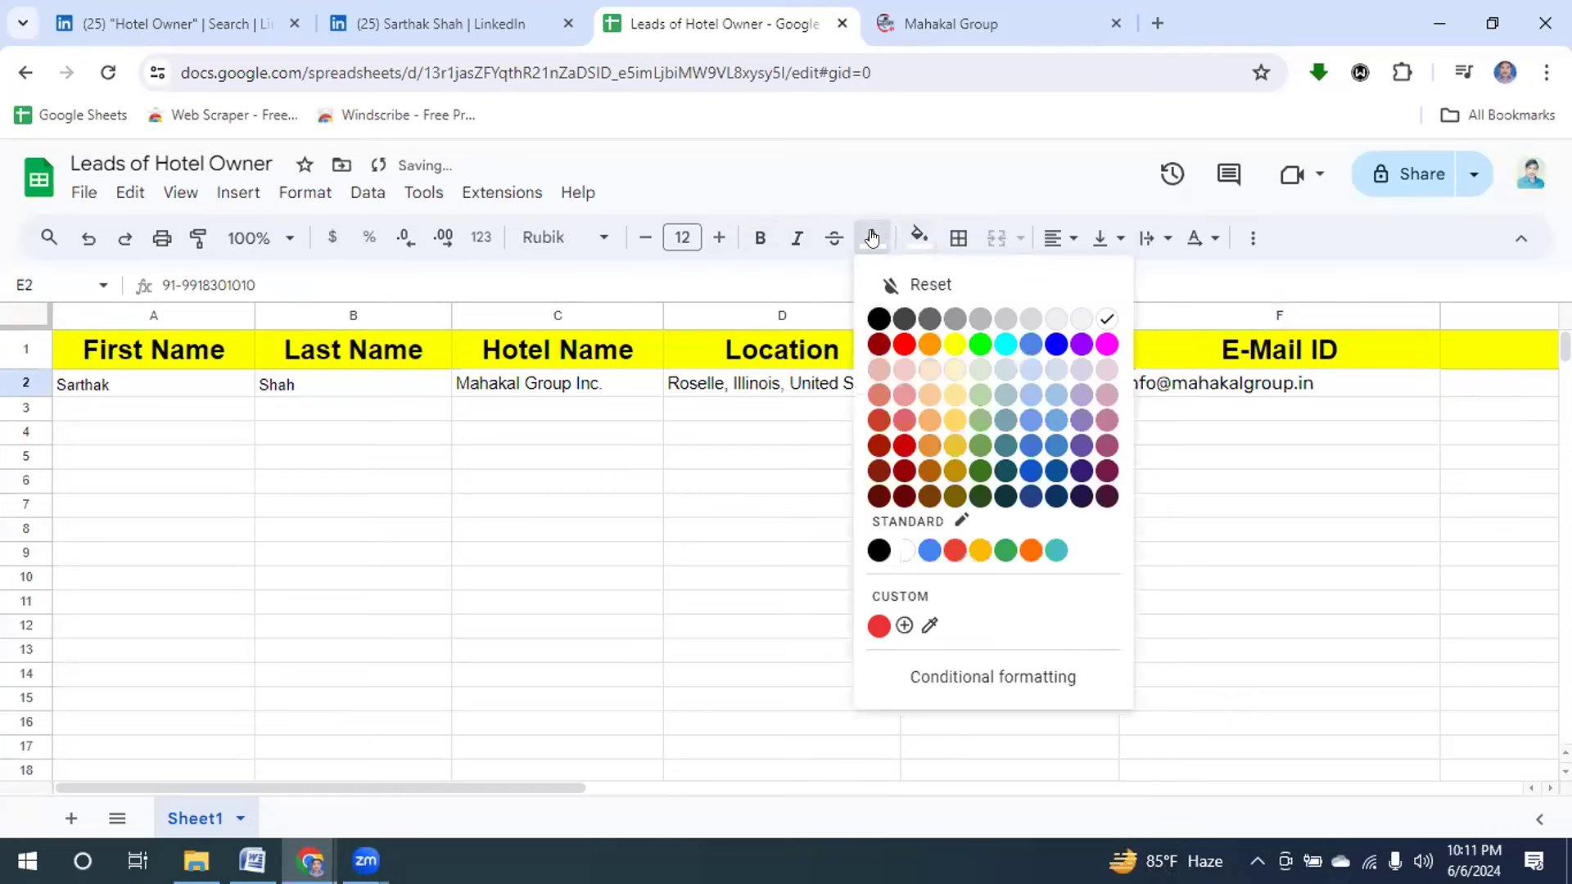
click(874, 317)
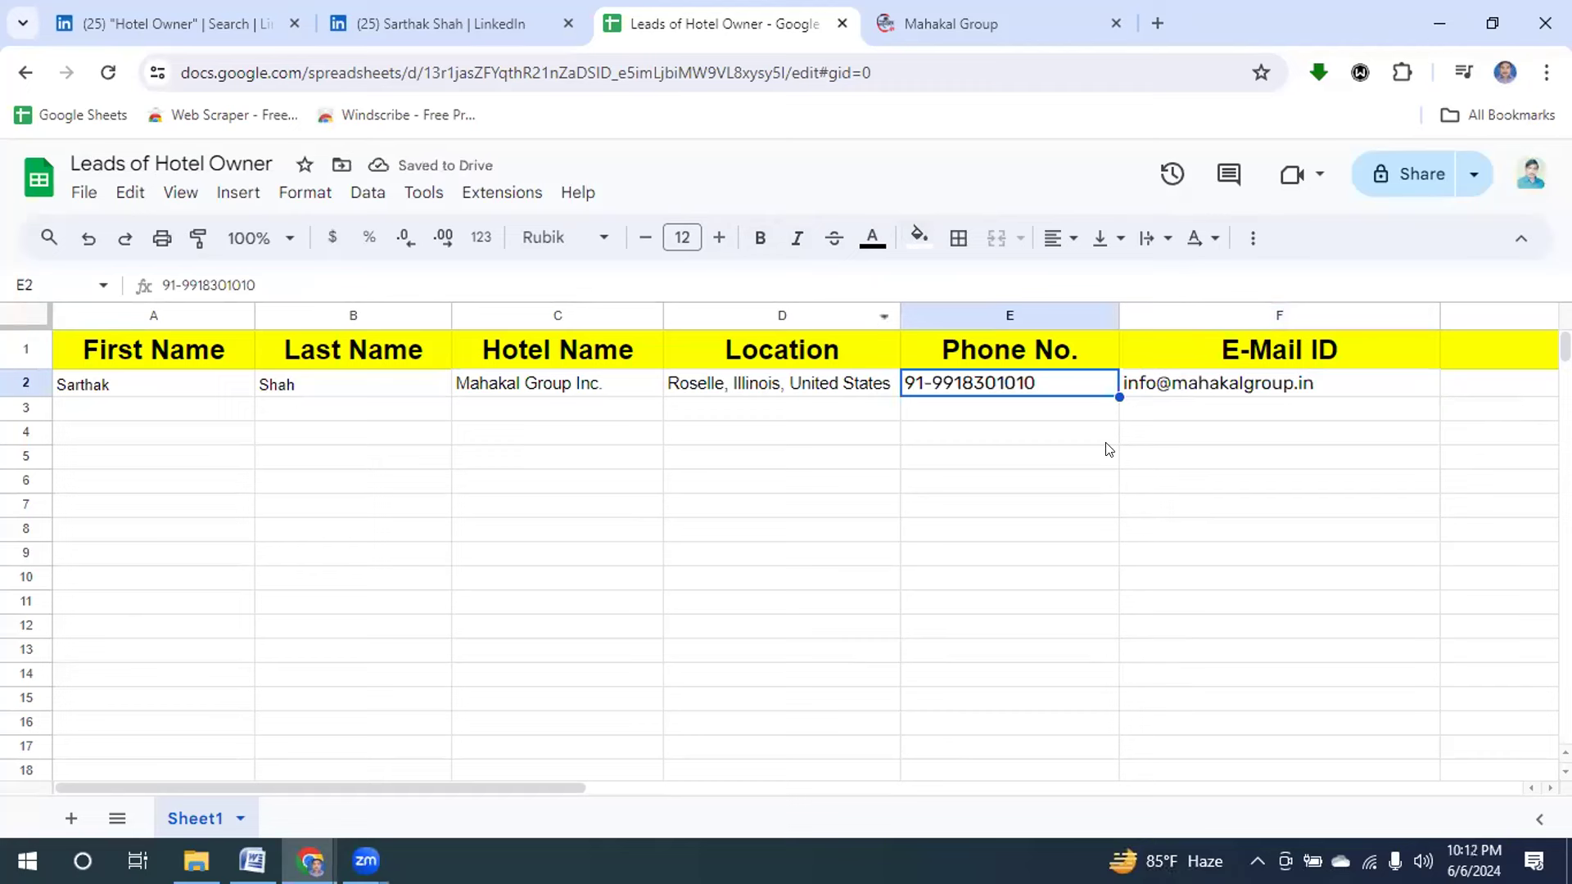
Copy the LinkedIn profile's web address from the address bar.
click(123, 412)
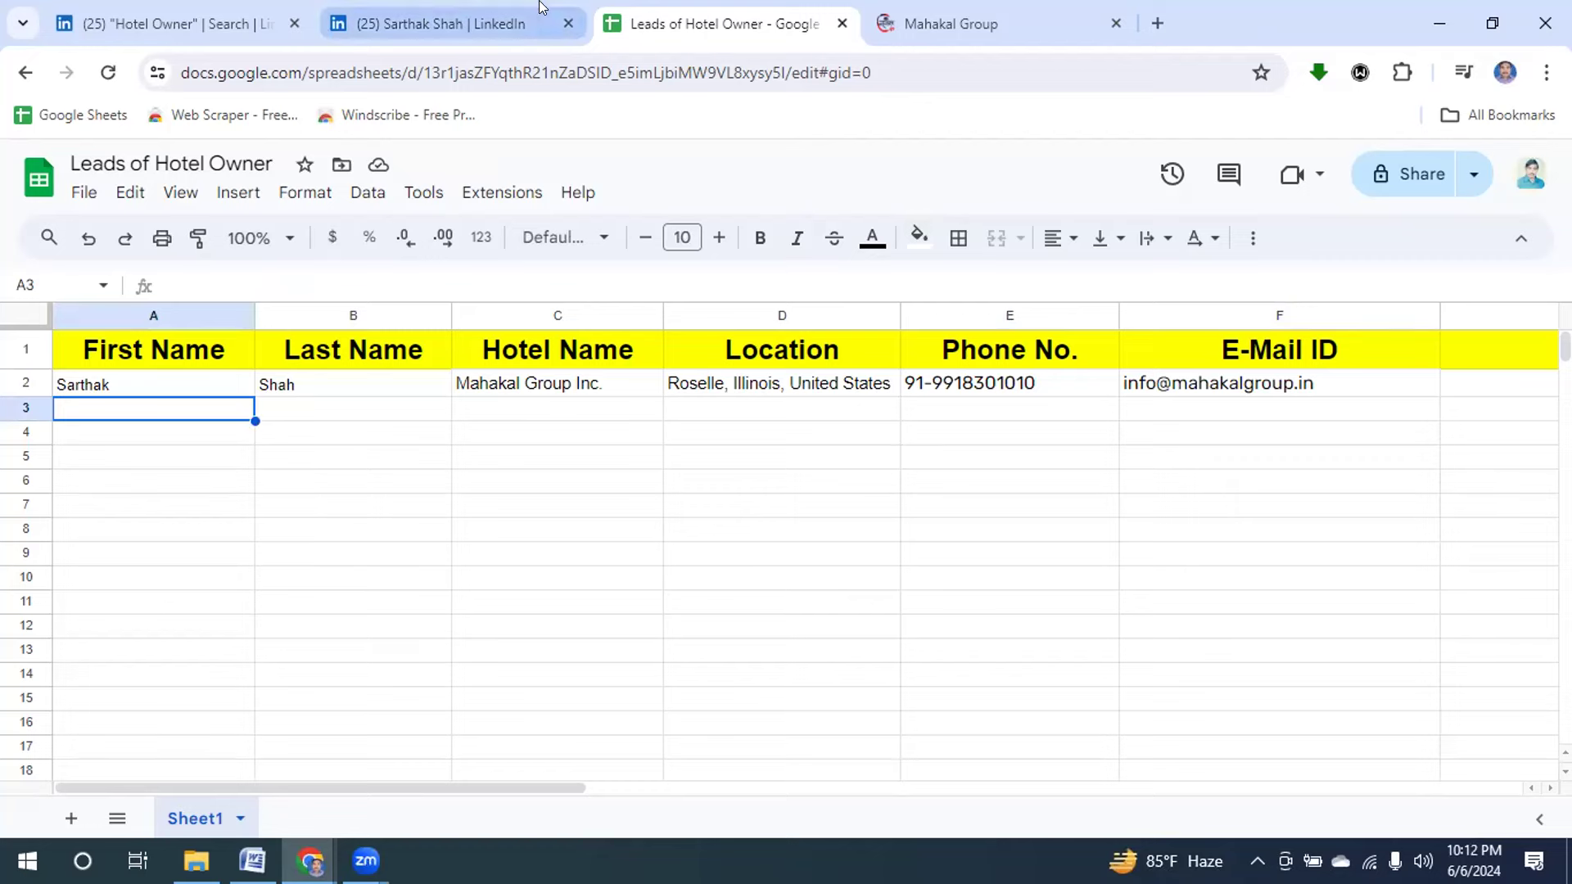
click(396, 28)
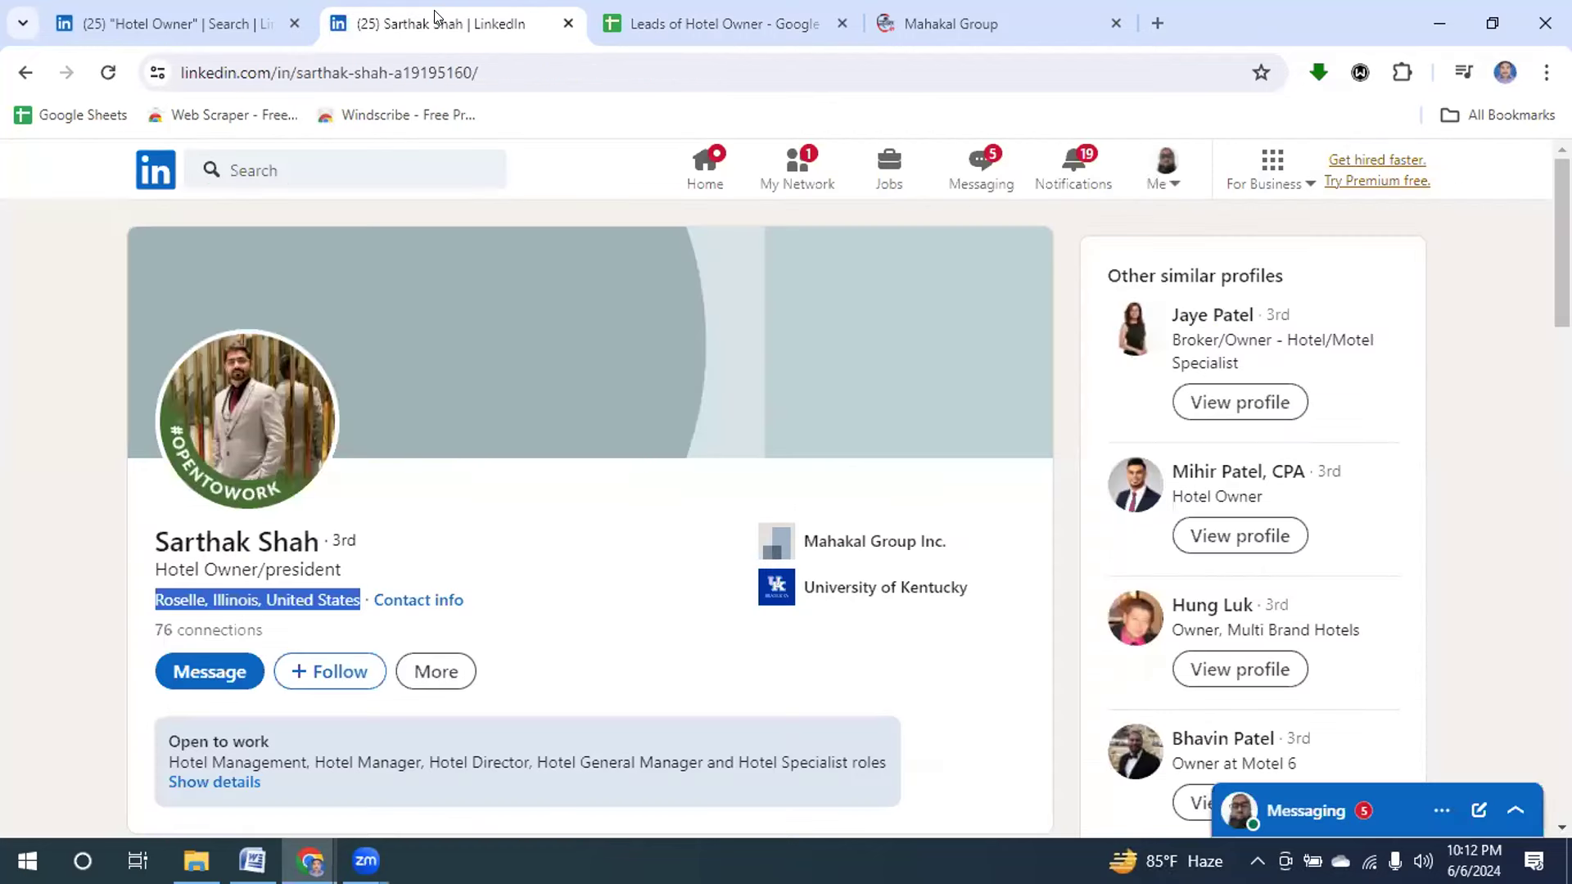
click(180, 72)
key(ctrl+c)
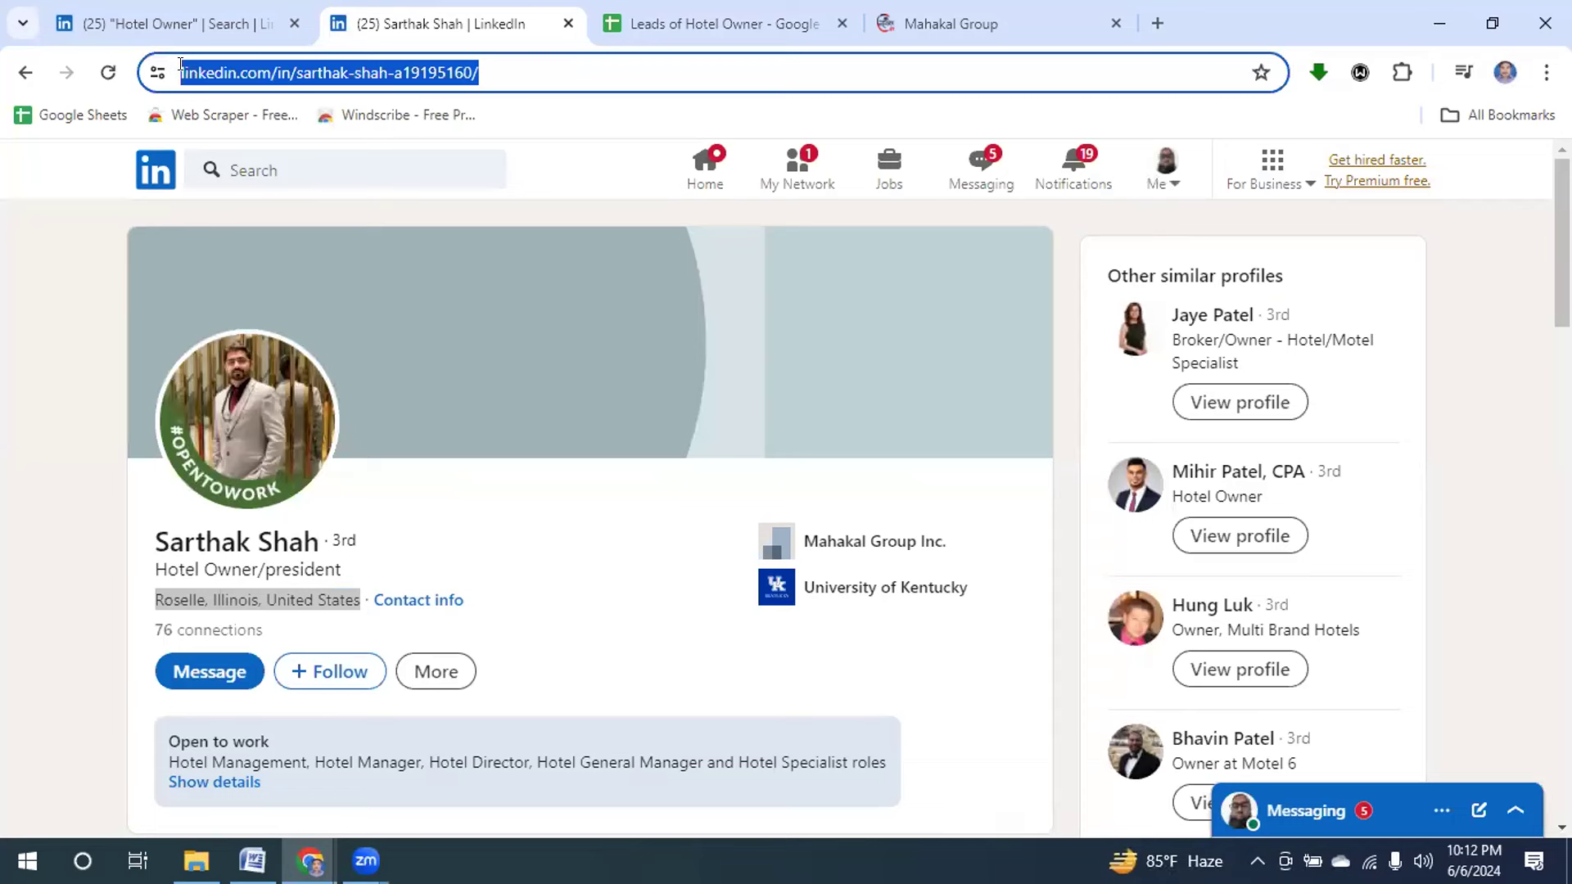
click(921, 26)
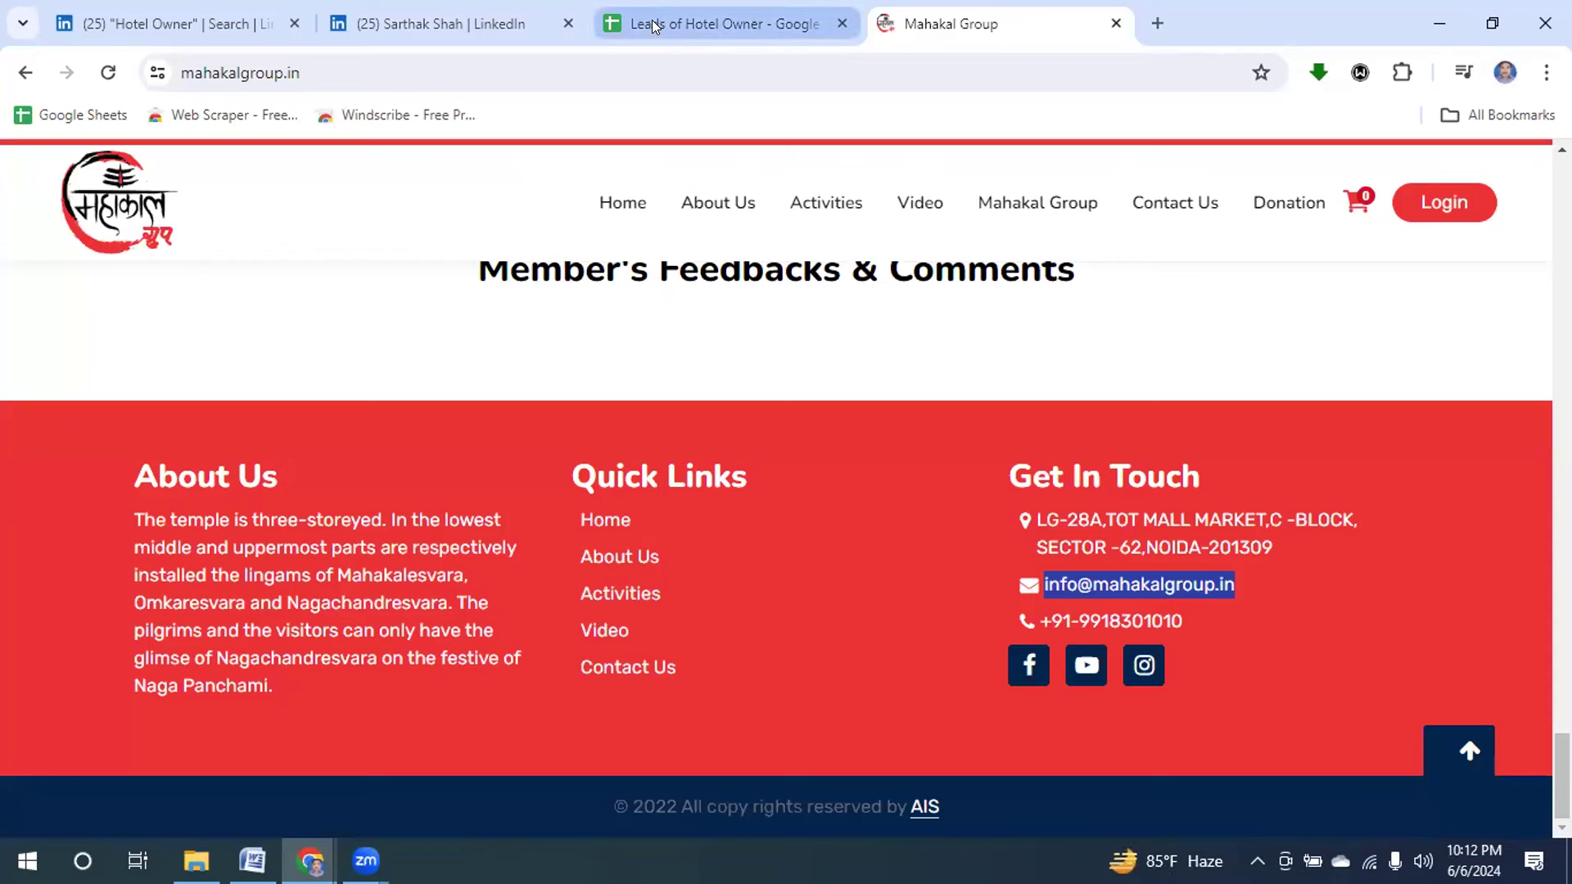
Paste the LinkedIn profile link into G2 and close the Mahakal Group website tab.
click(655, 25)
click(1518, 387)
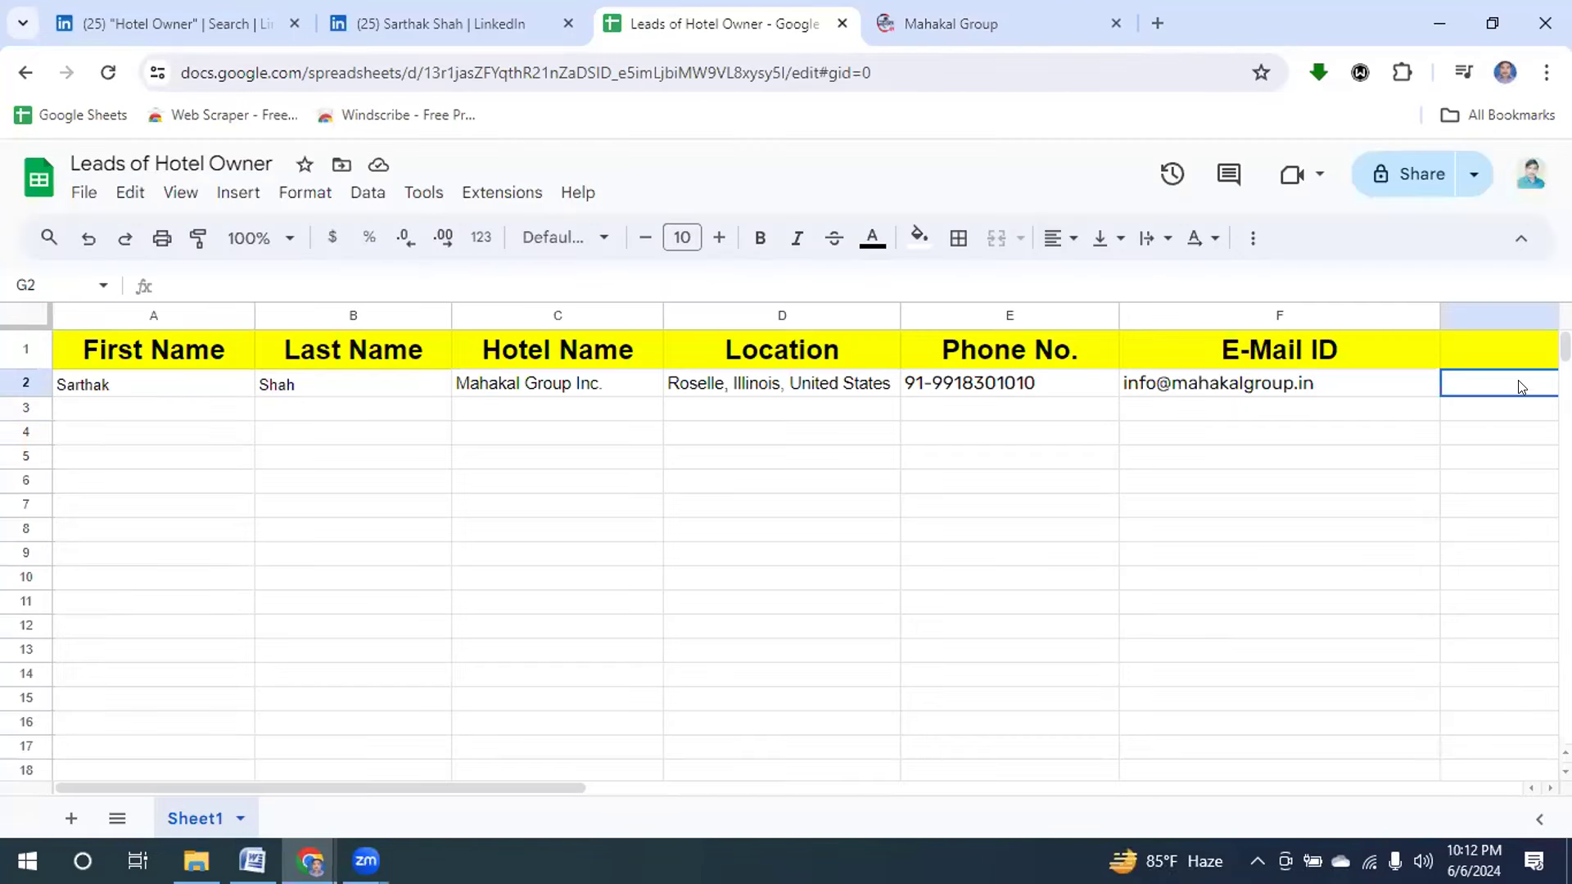
key(ctrl+v)
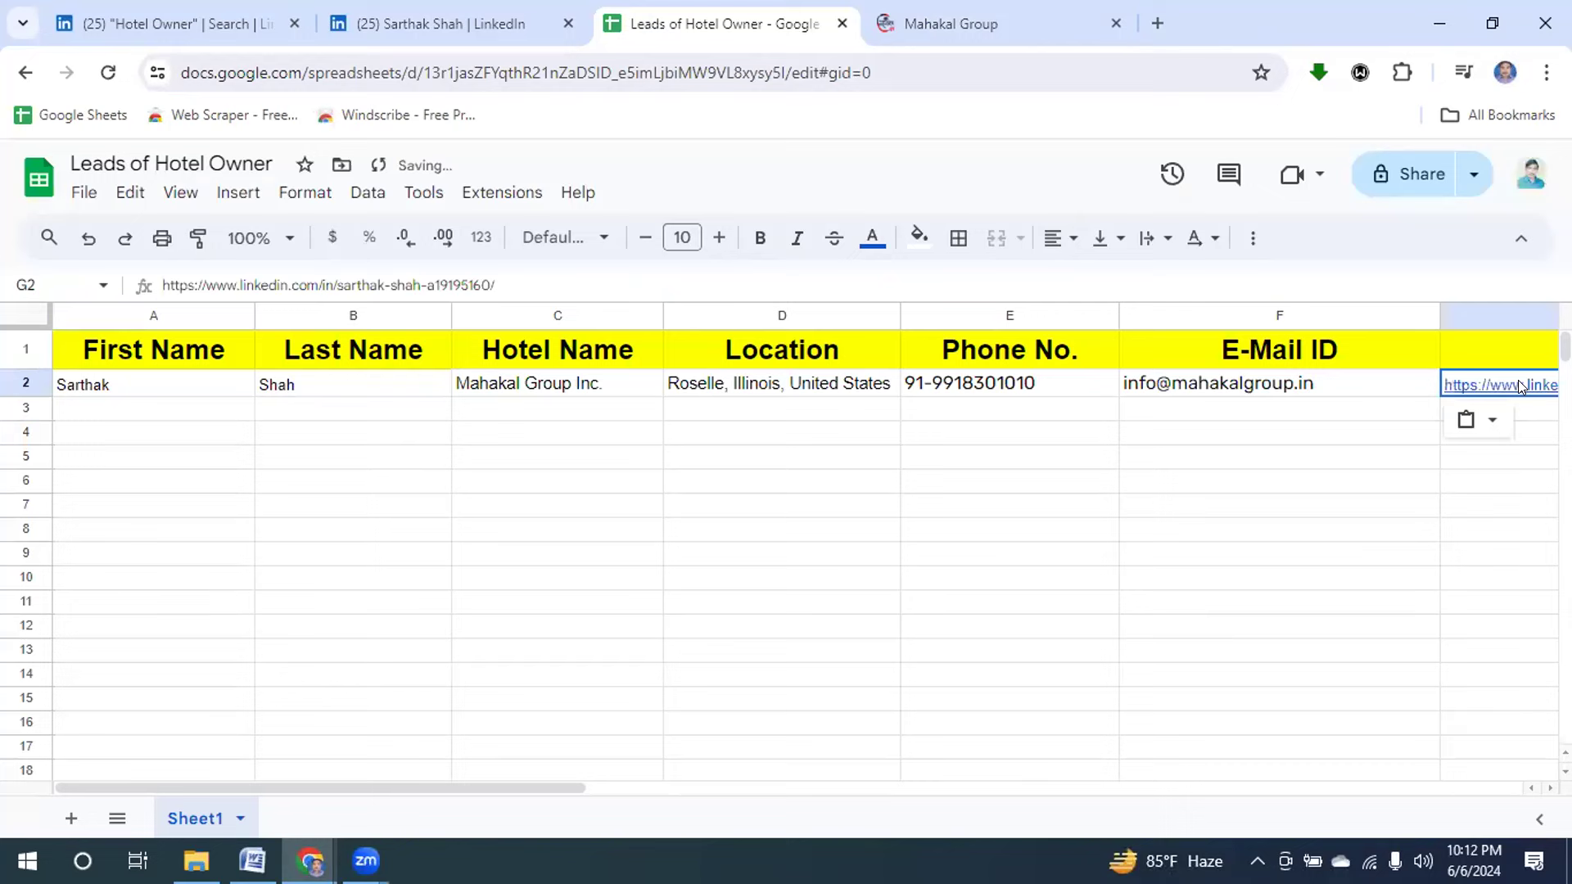
drag(342, 784, 245, 730)
click(1112, 26)
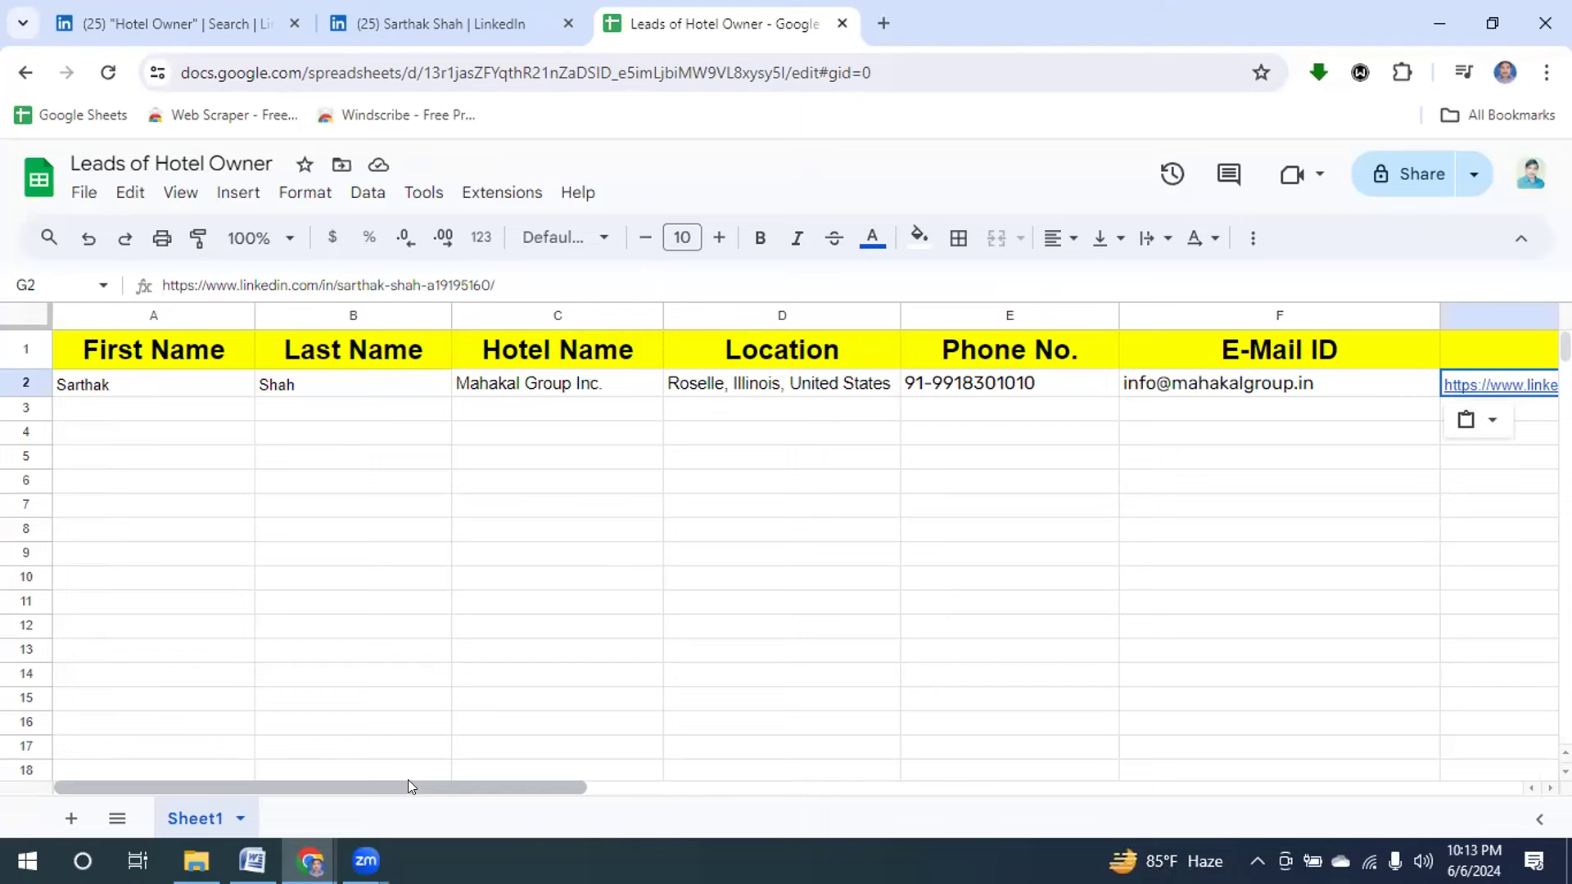
Center row 2 horizontally, then go back to the LinkedIn Hotel Owner search results.
click(9, 380)
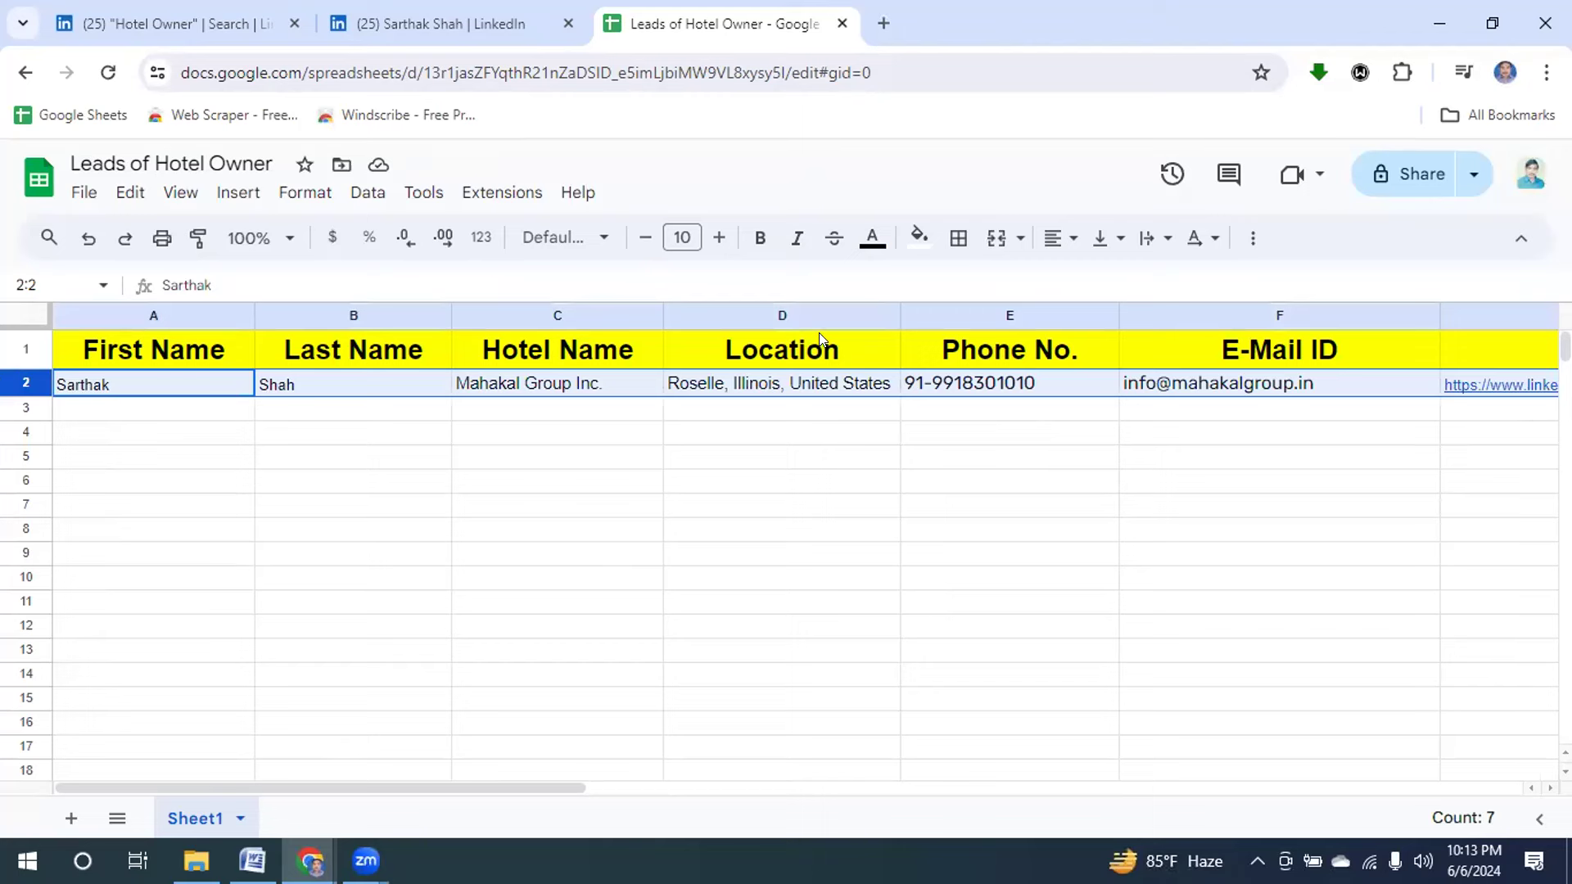
click(1060, 238)
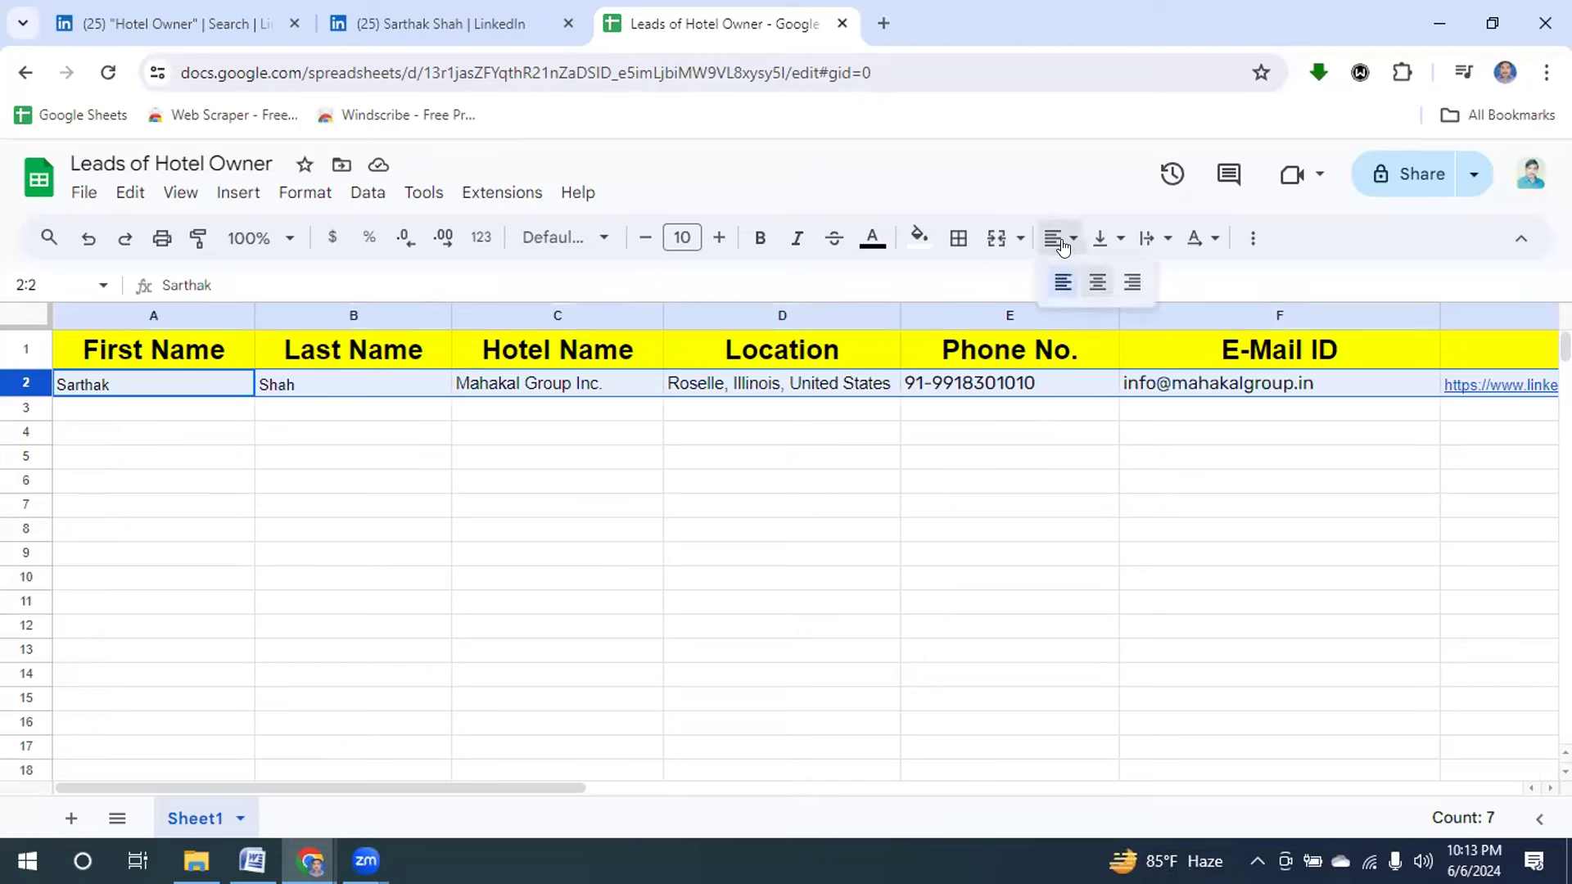
click(1097, 283)
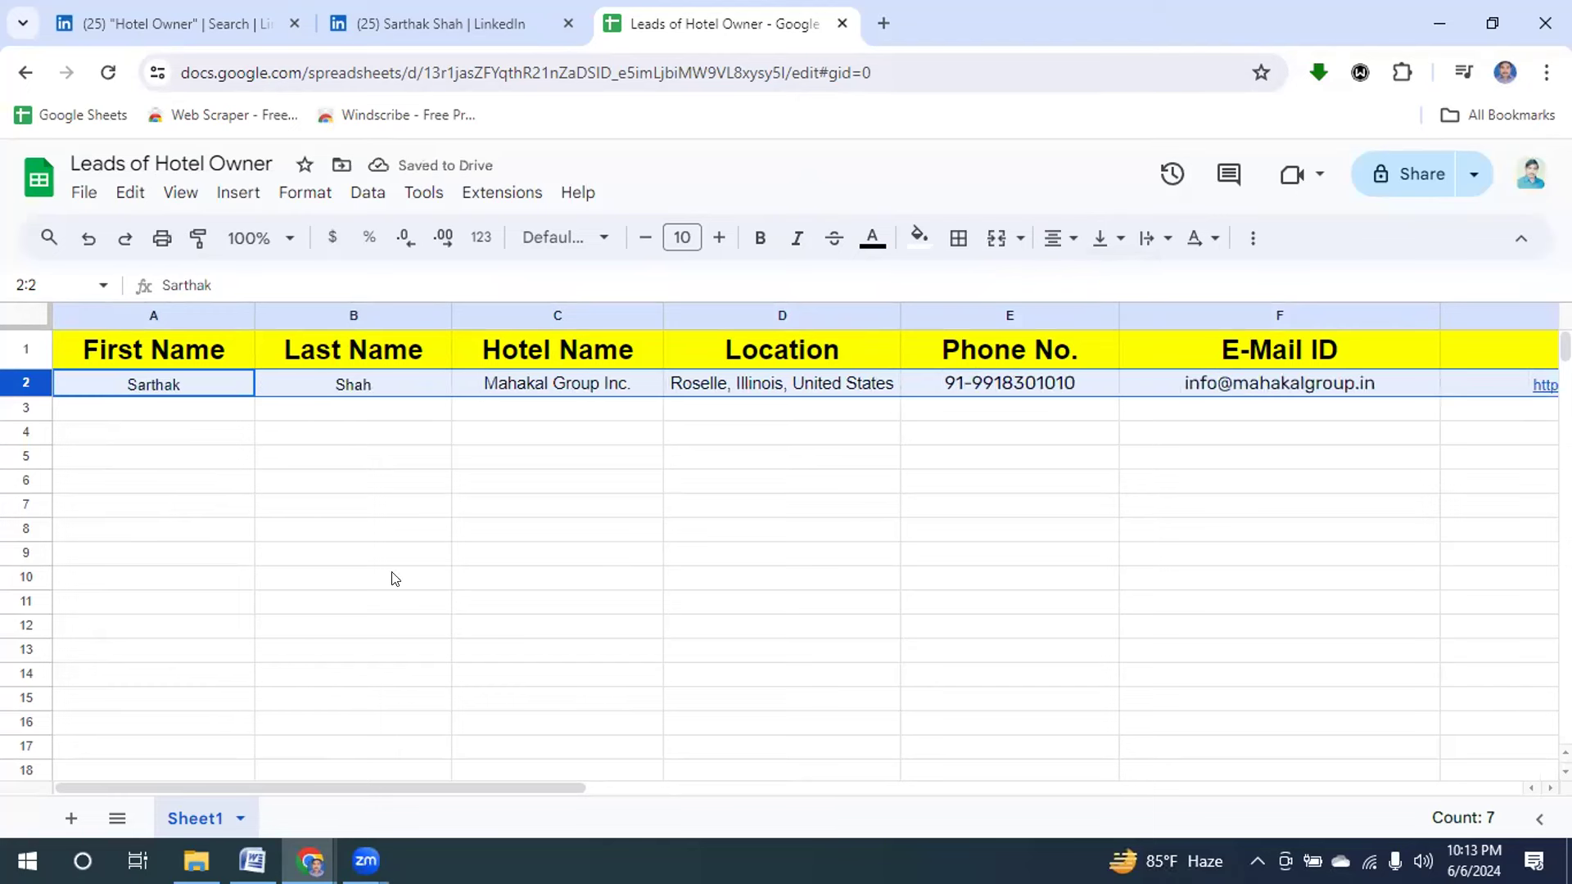
click(112, 418)
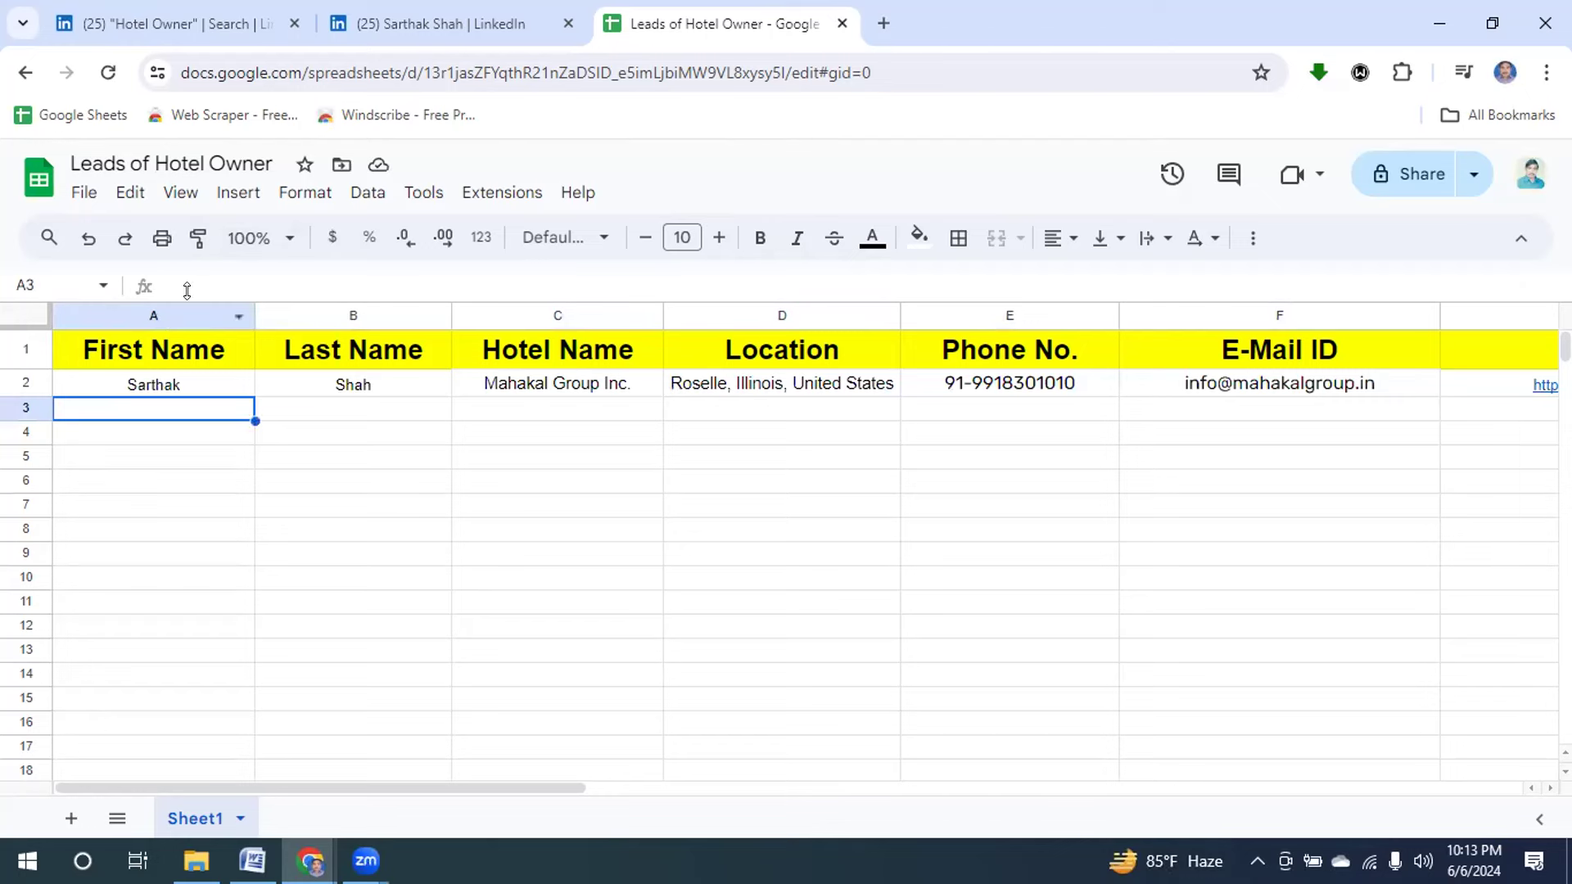
click(203, 24)
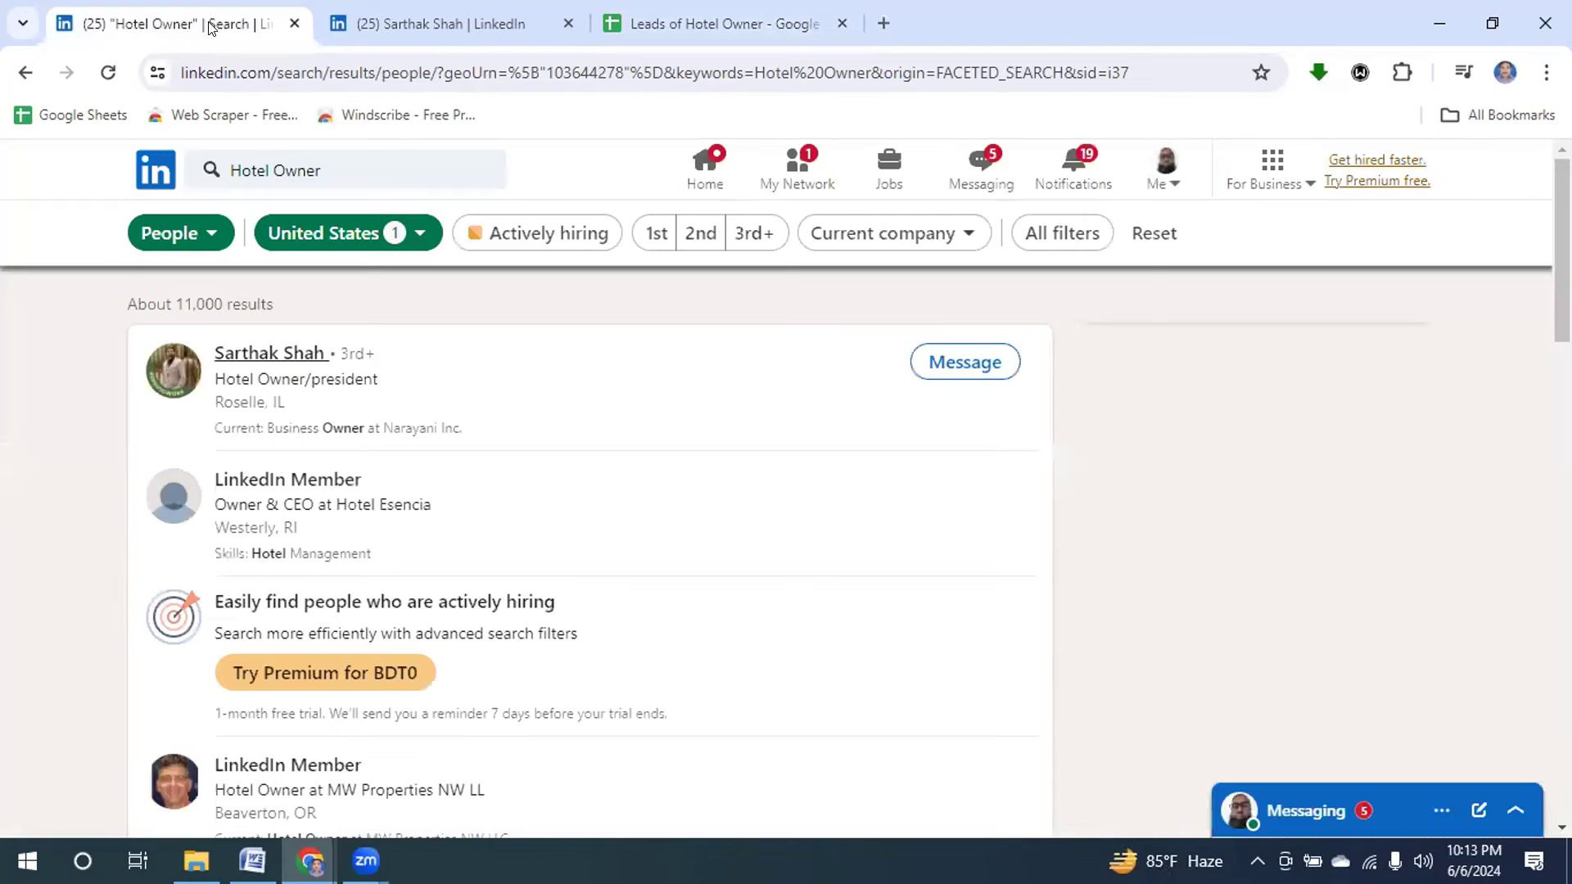
Close the profile tab and go to the mistyped appollo.io address in a new tab.
click(568, 24)
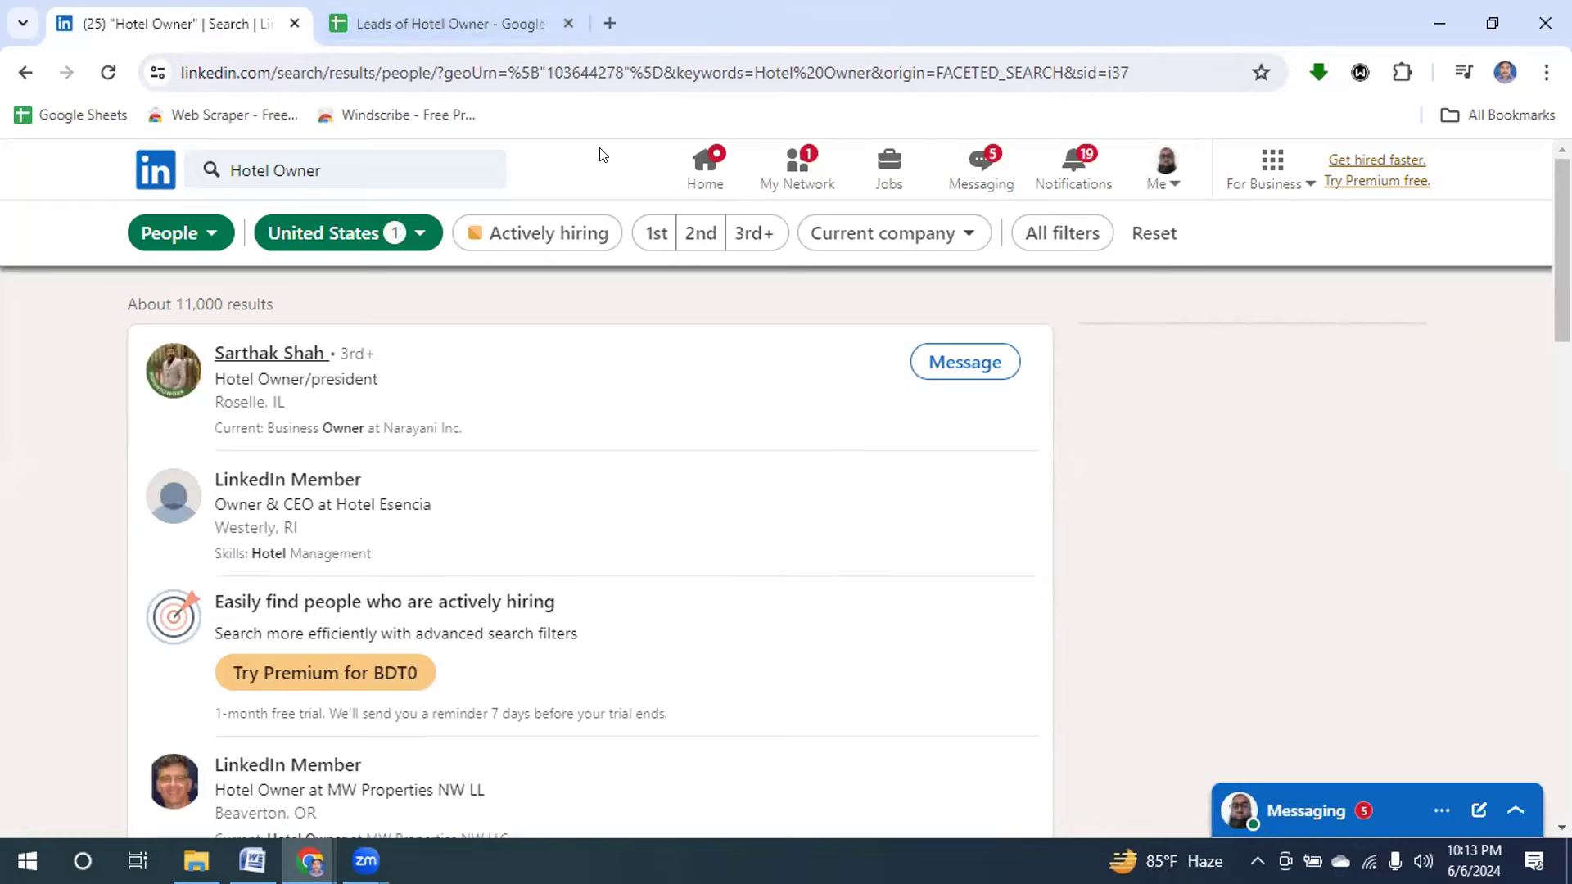
click(604, 24)
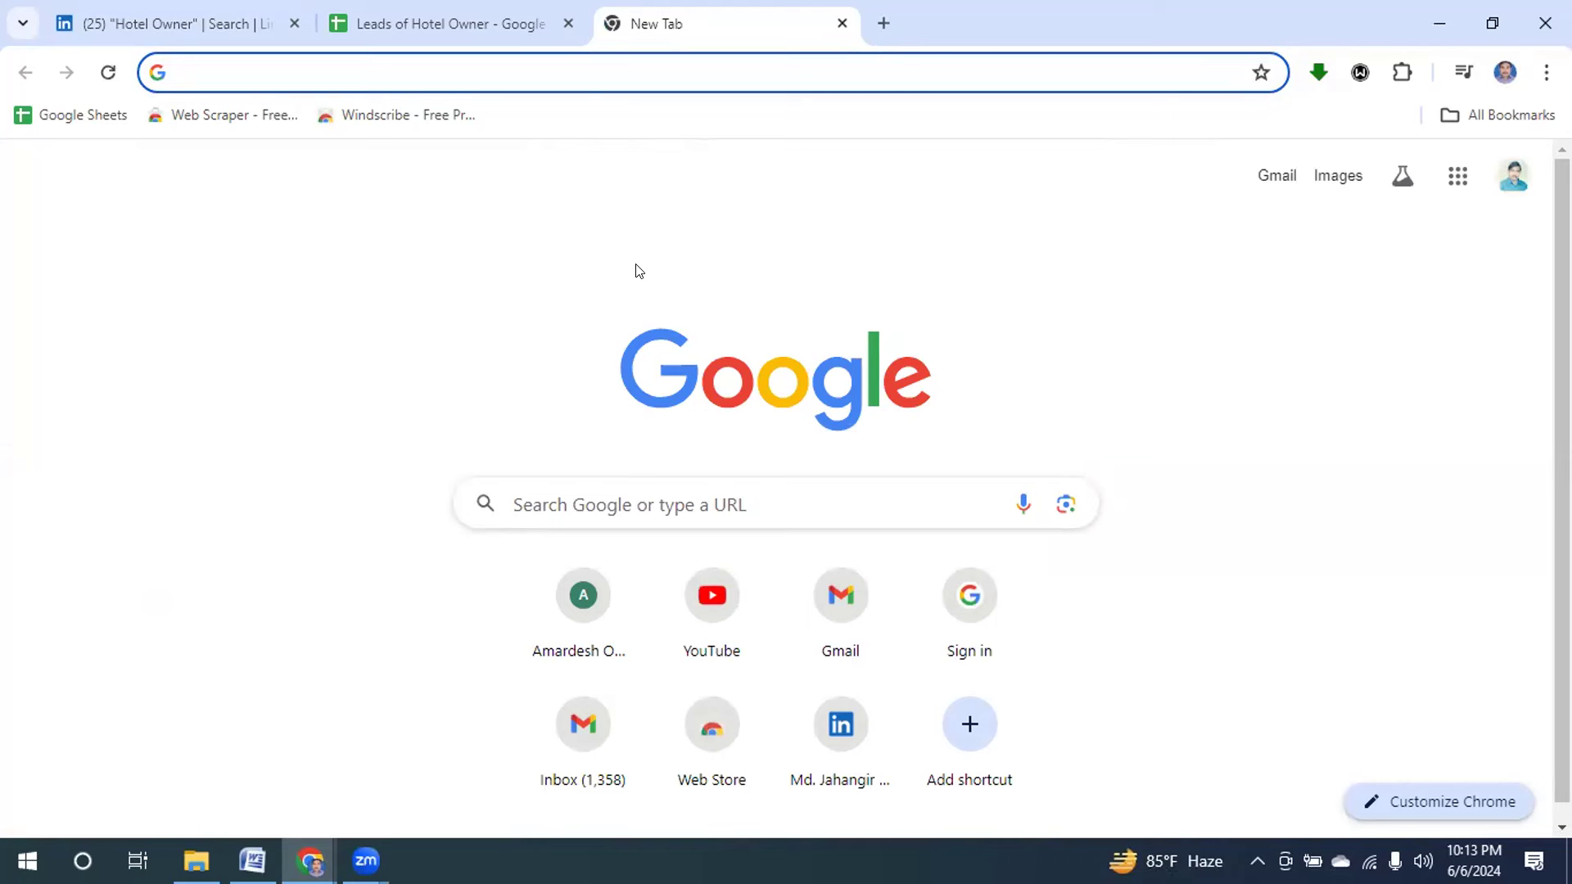
click(496, 69)
text(A)
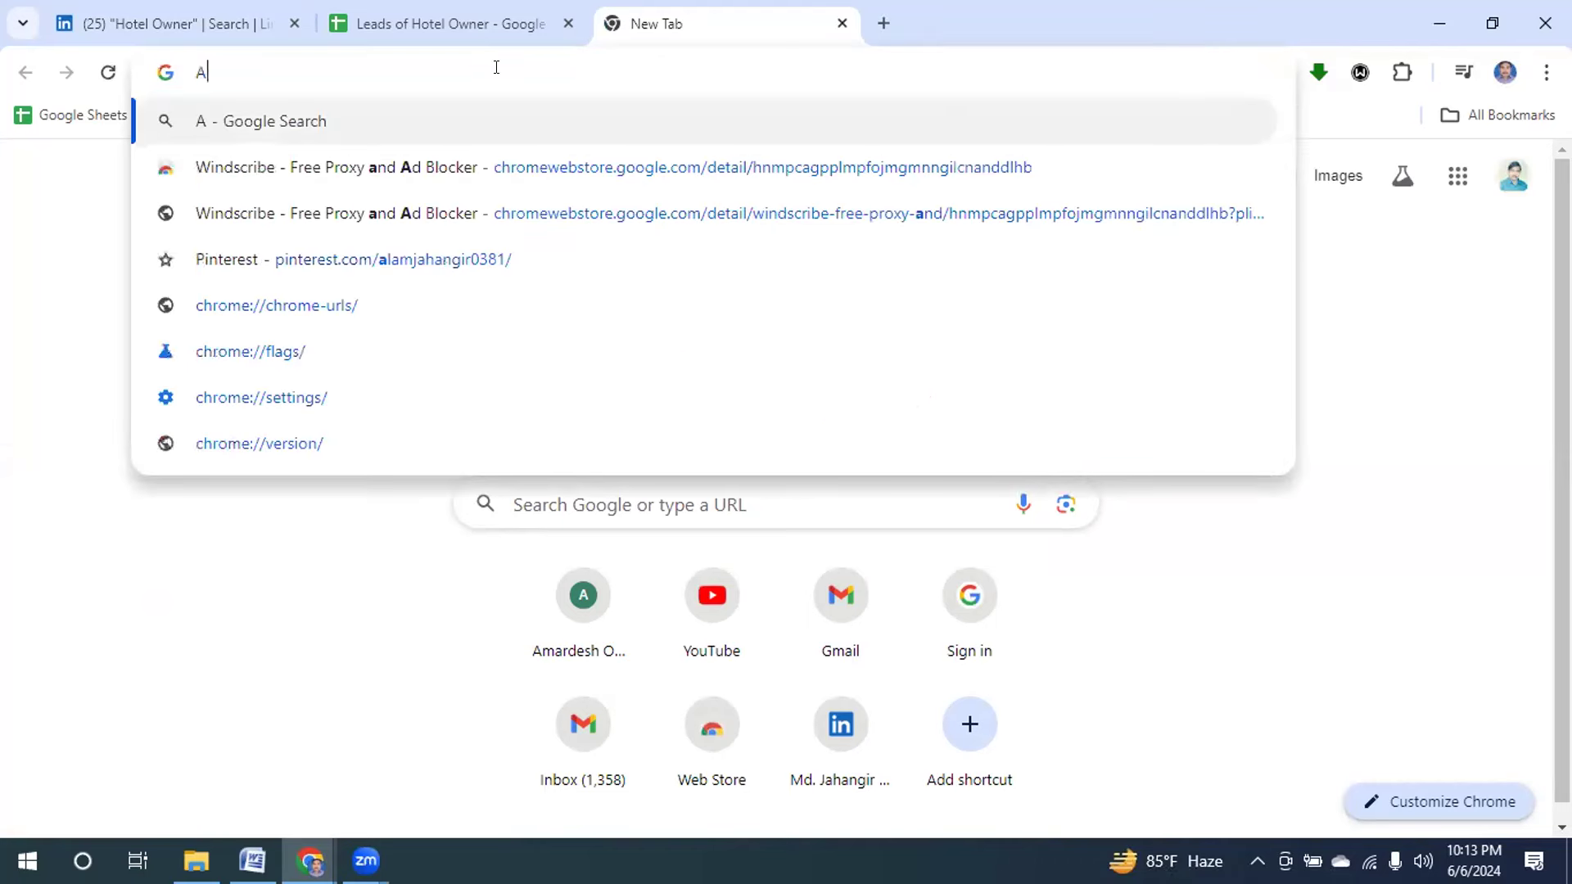
text(ppollo)
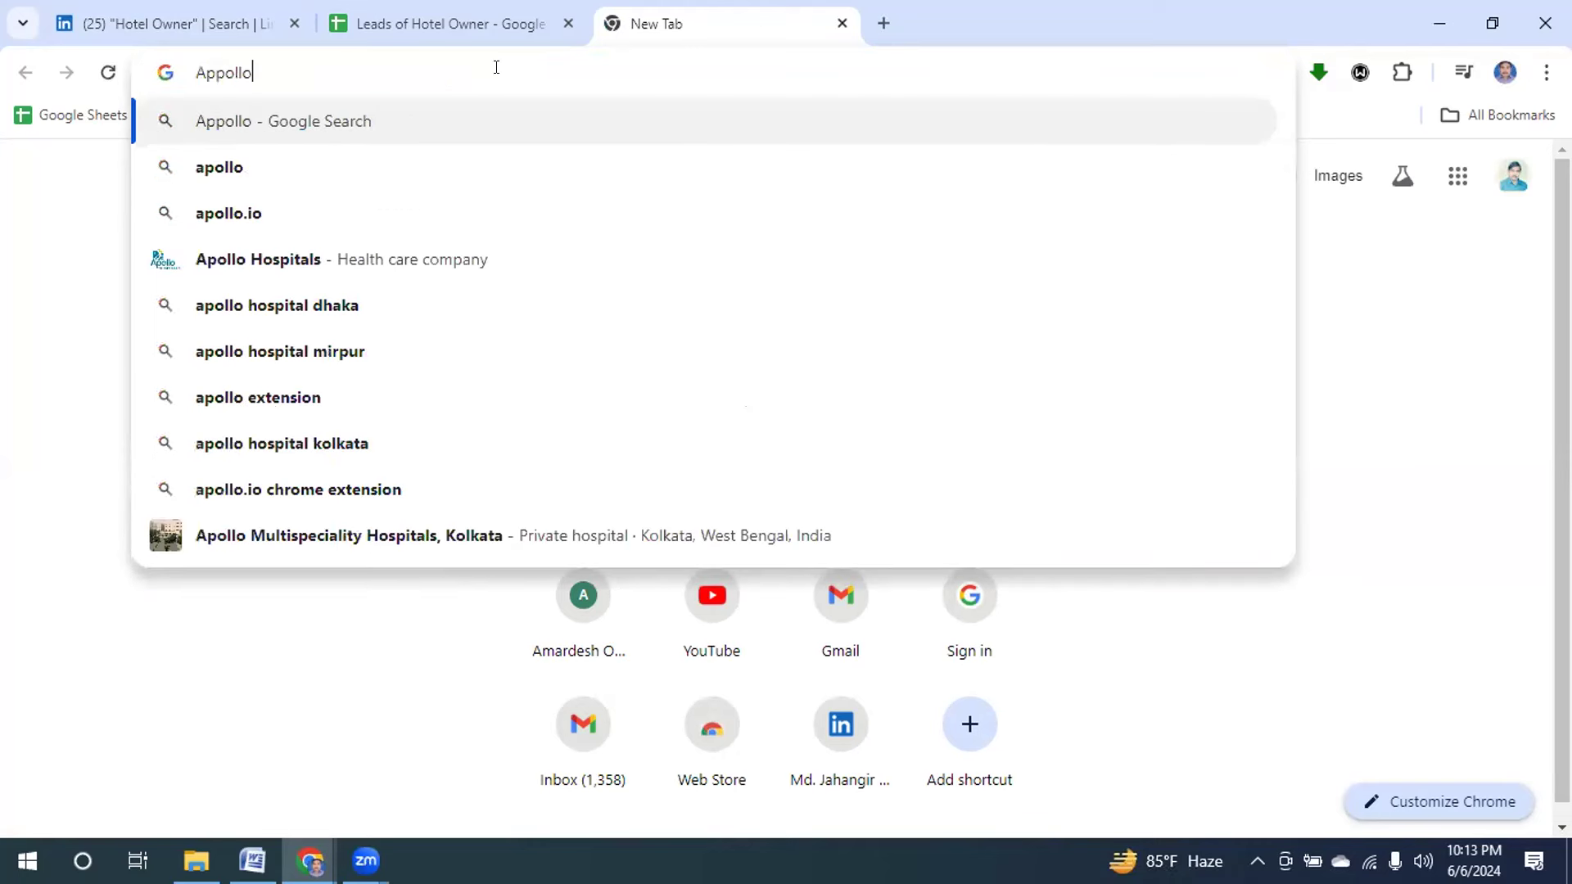
text(.io)
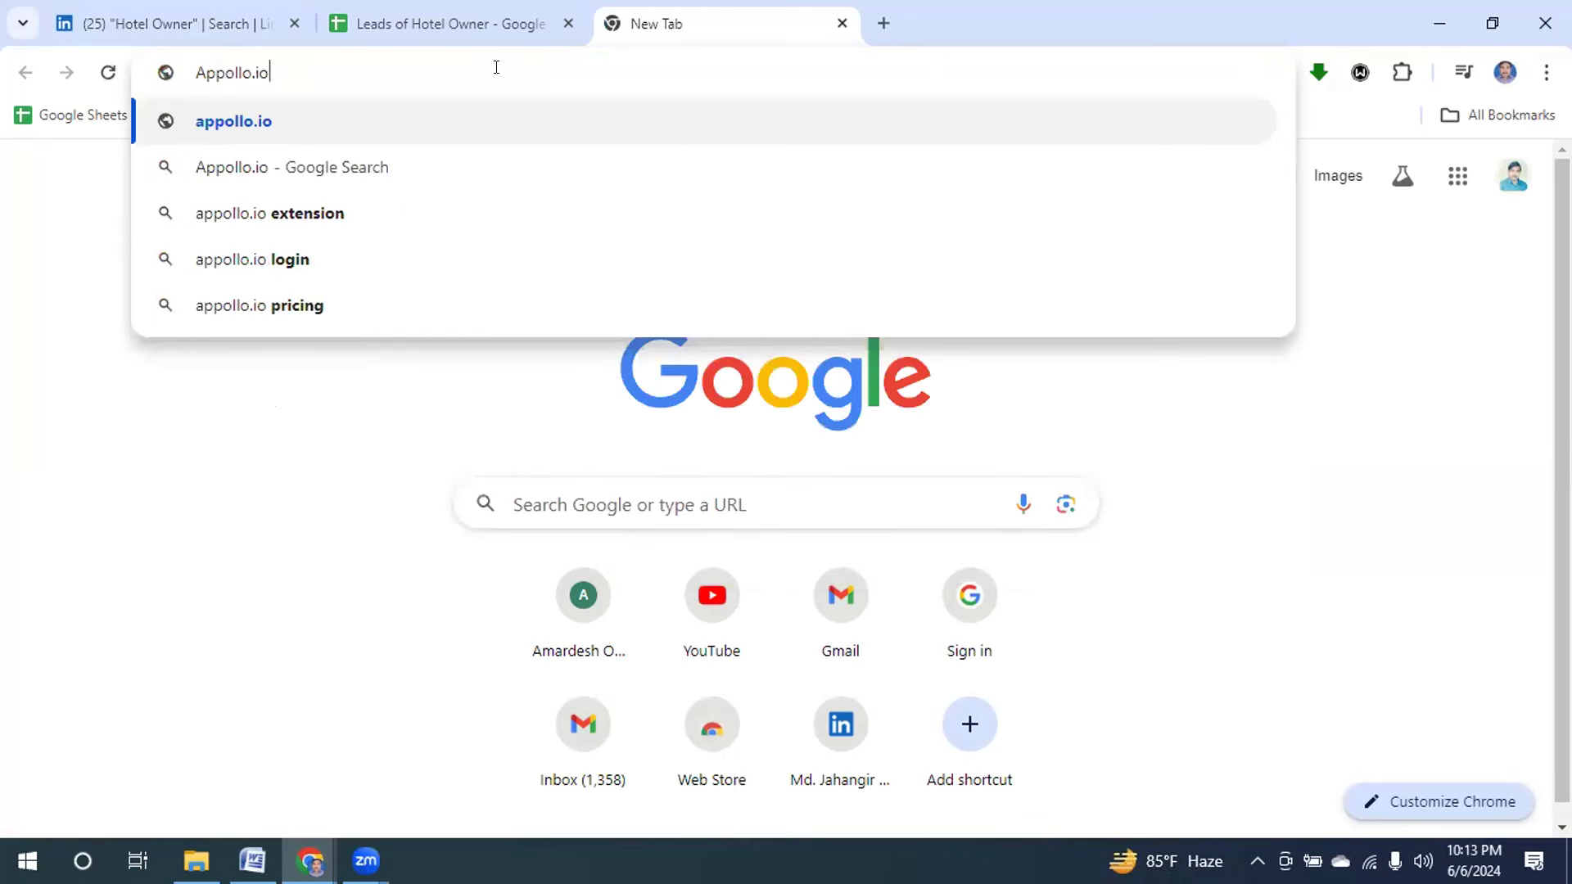
key(Return)
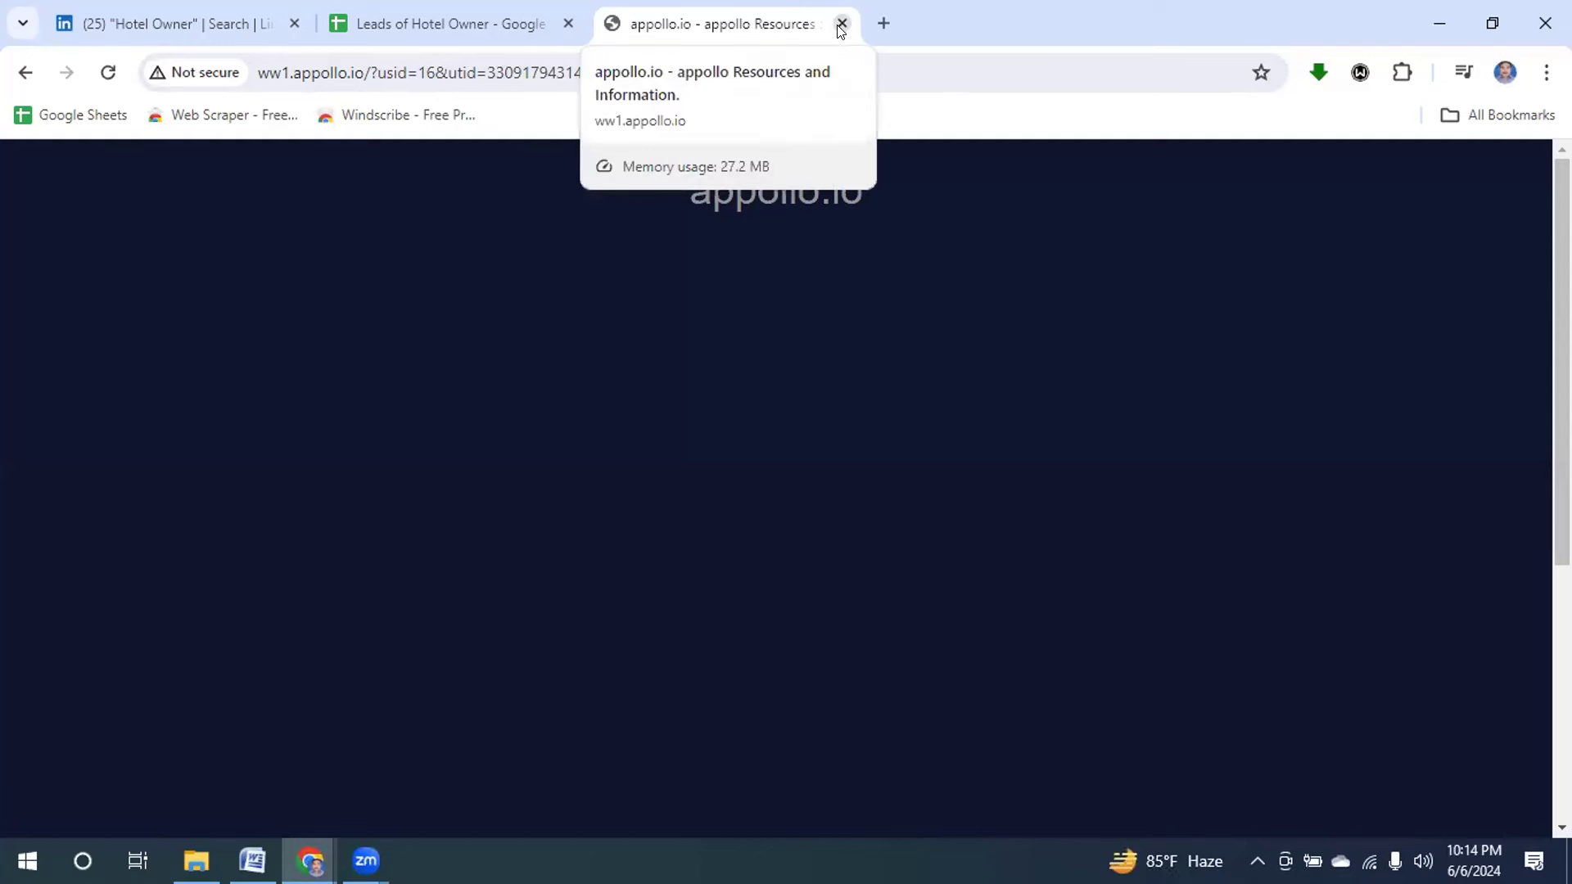
Close the wrong site and search Google for 'apollo.io chrome extension'.
click(883, 23)
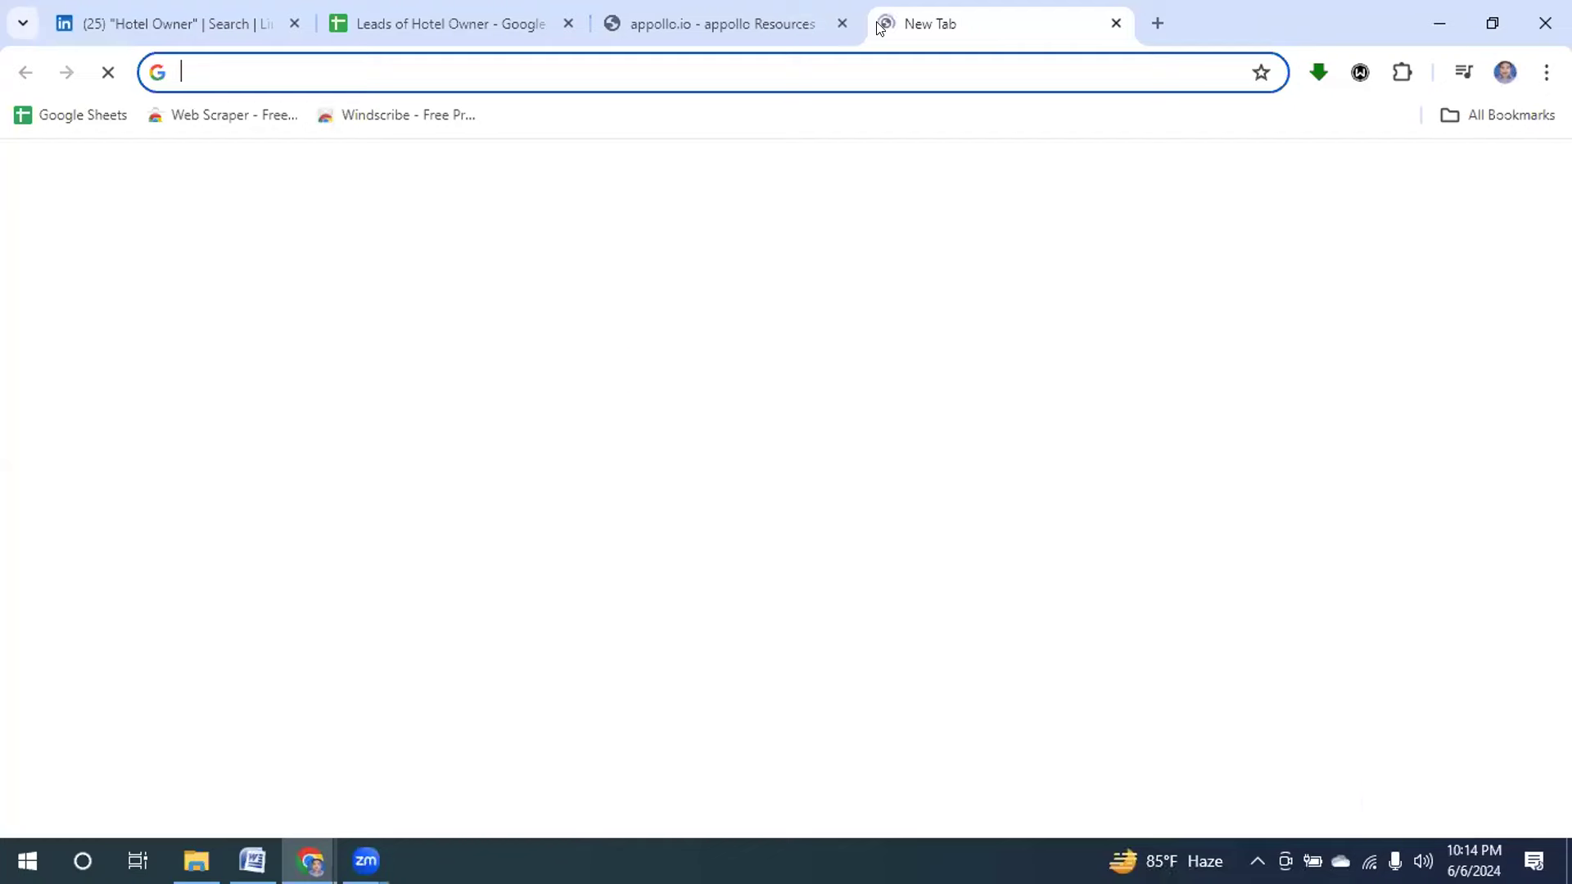
click(839, 23)
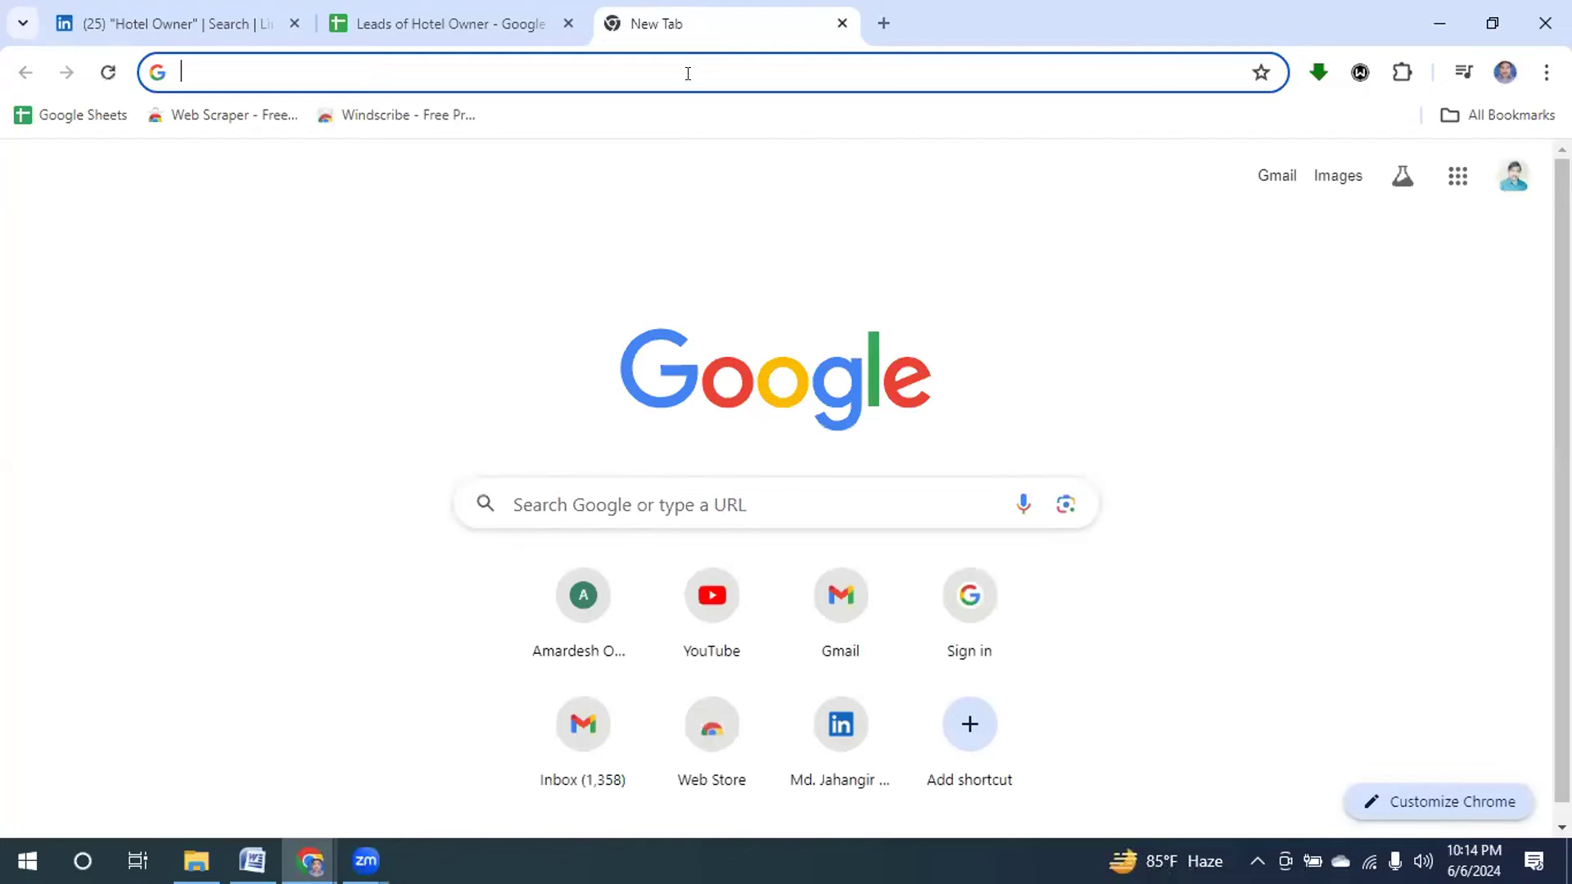
text(app)
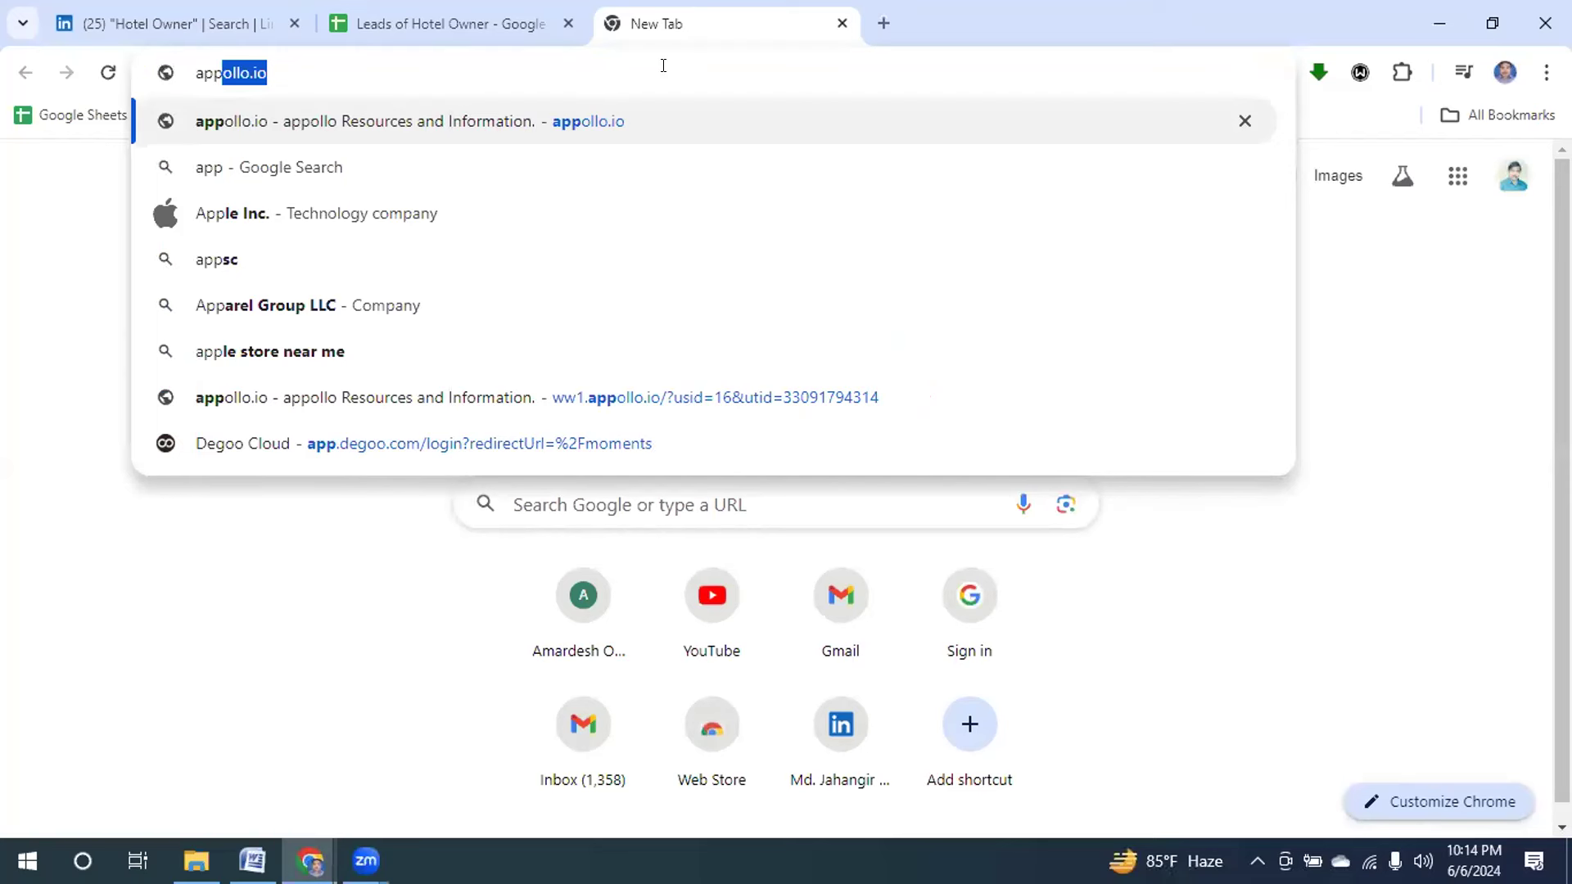
key(Delete)
key(BackSpace)
text(ollo)
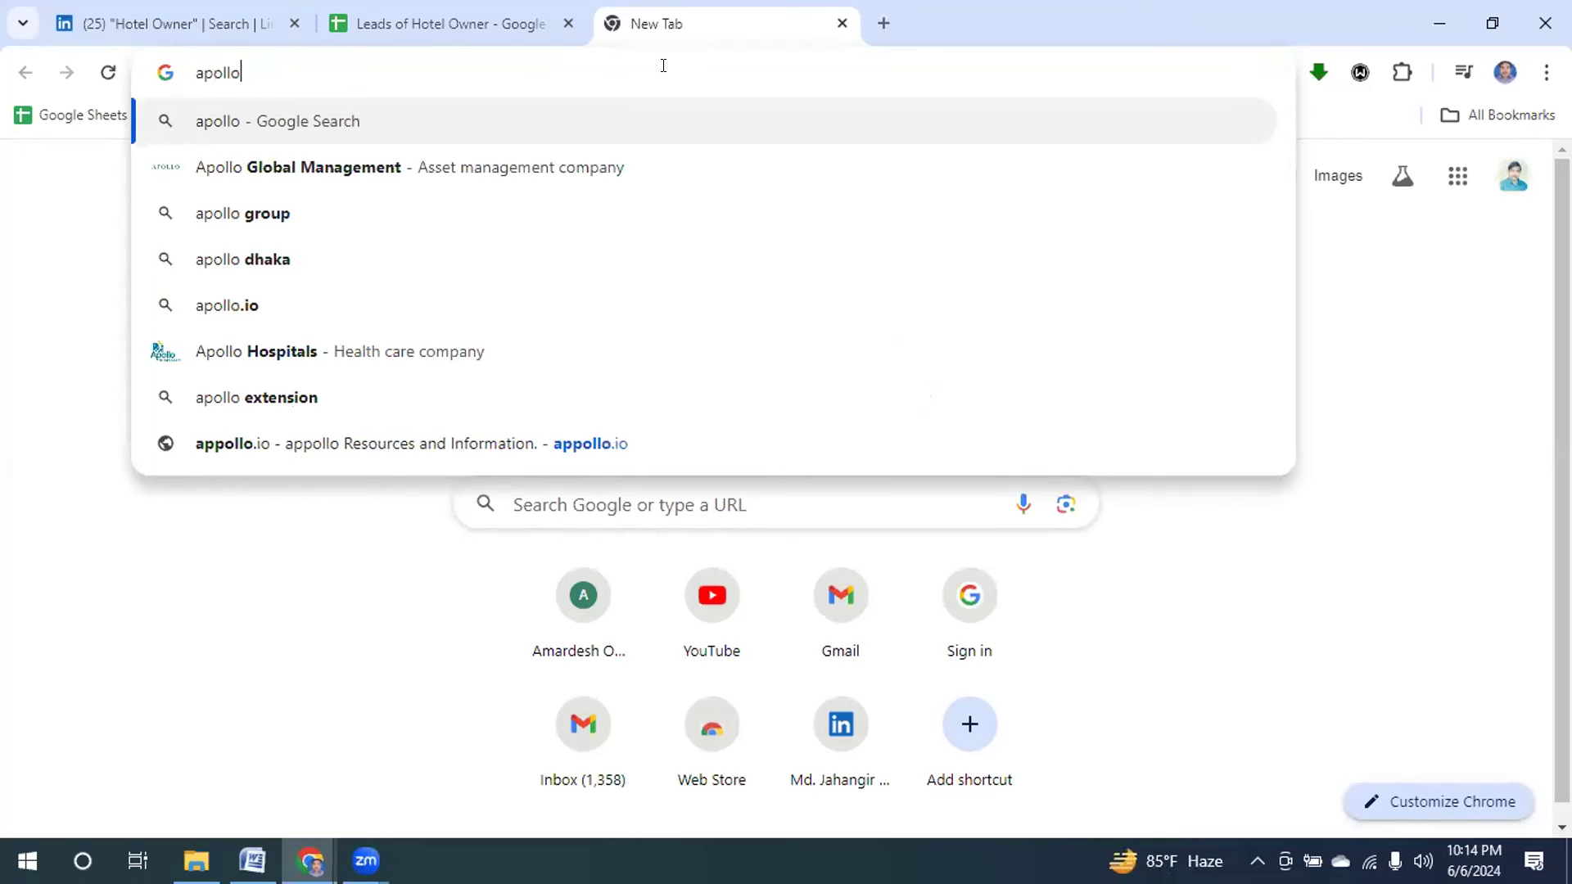
text(.io)
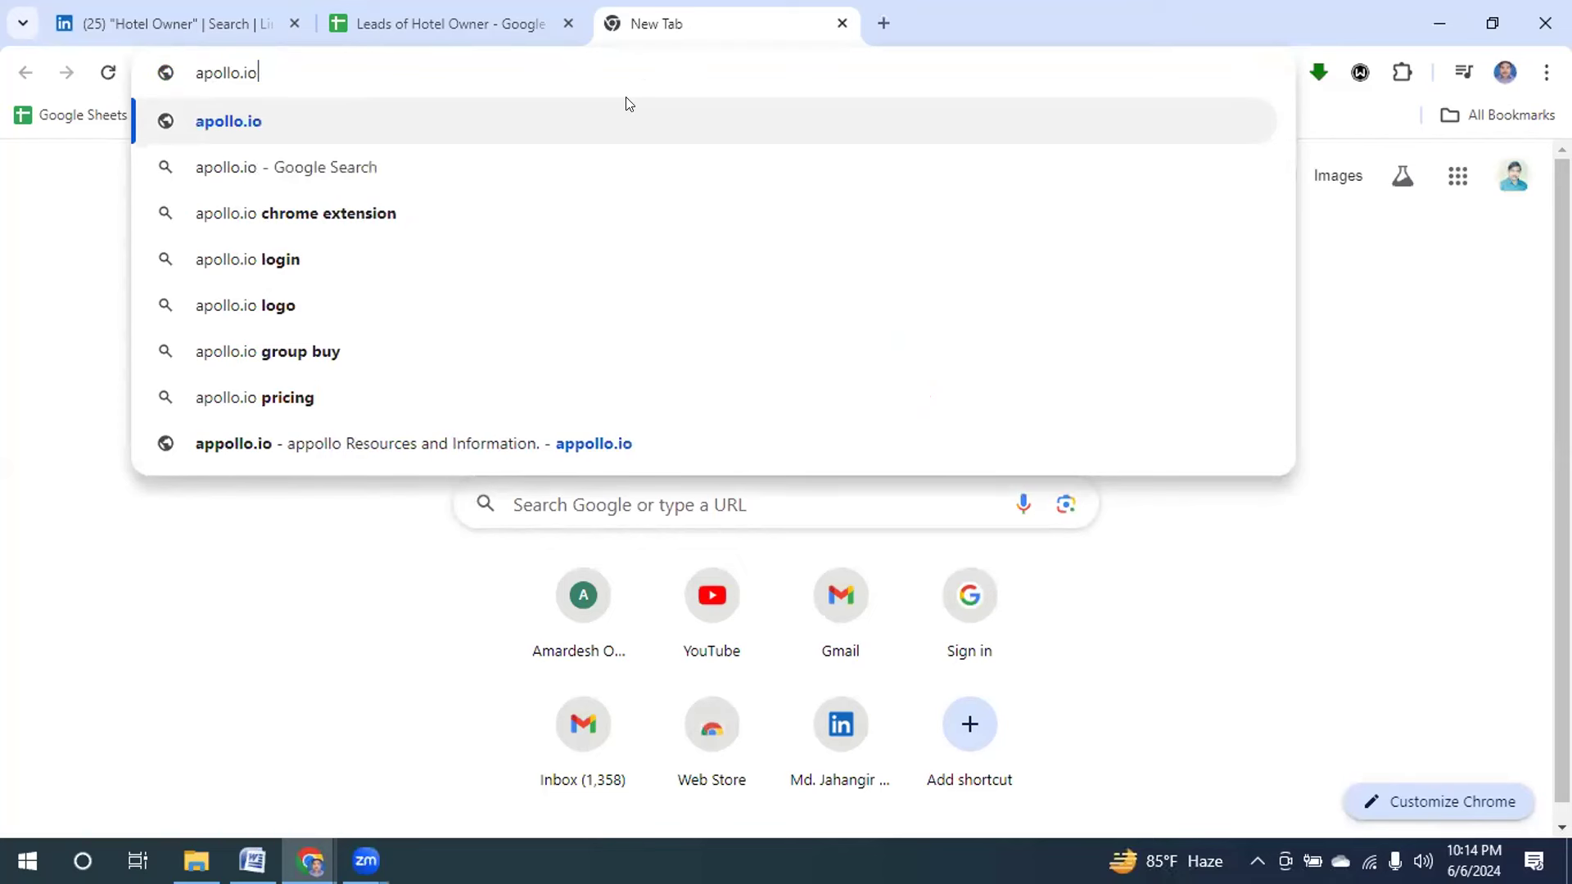
click(277, 216)
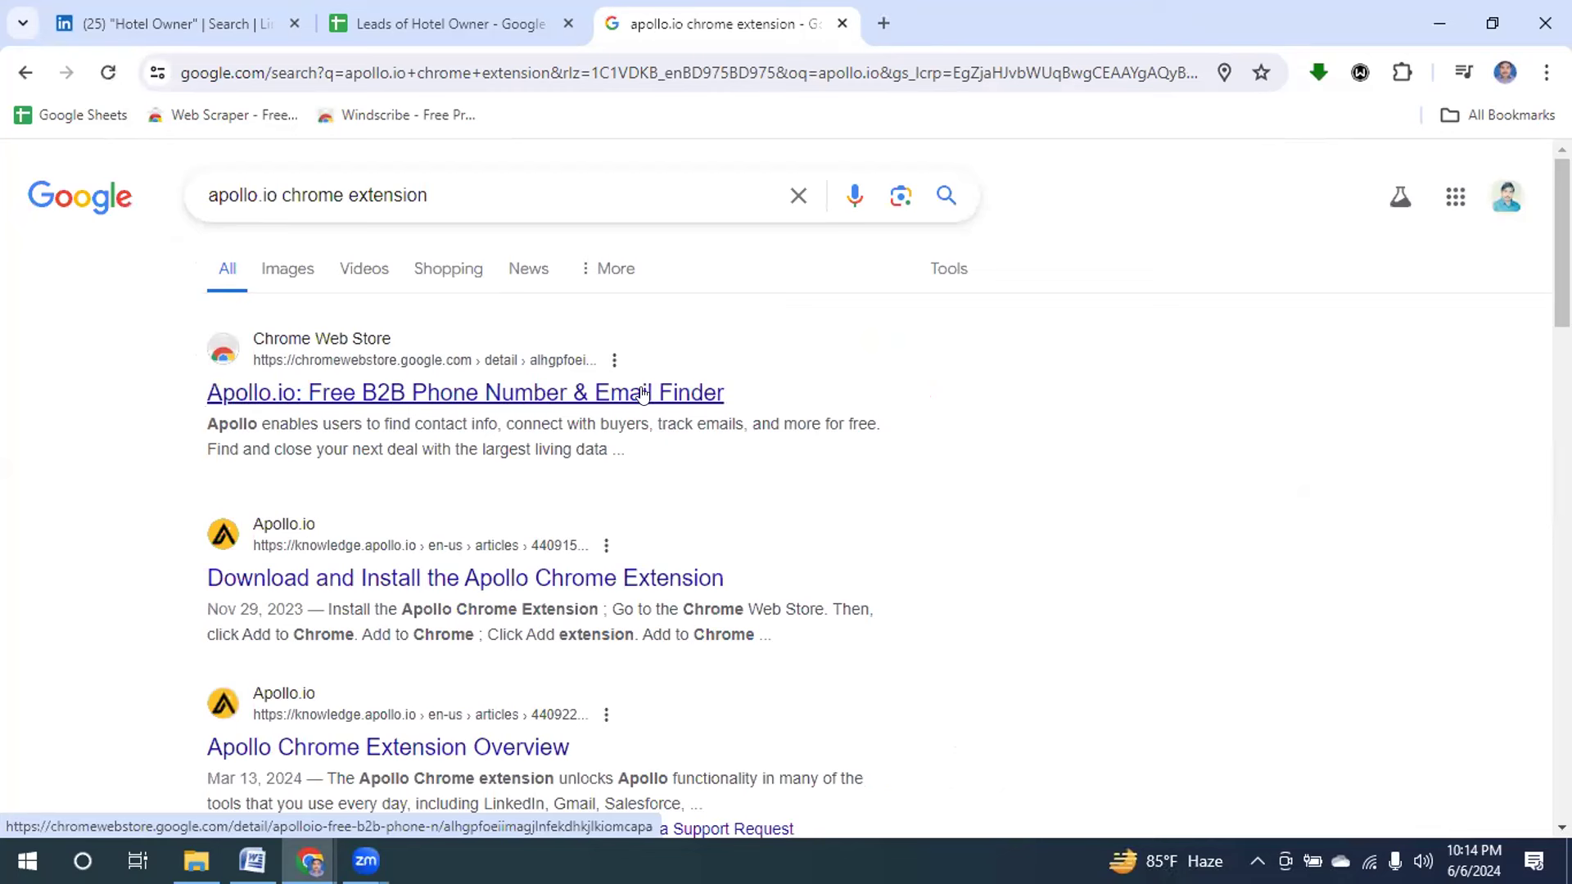
Add the Apollo.io extension to Chrome from its Chrome Web Store listing.
click(596, 399)
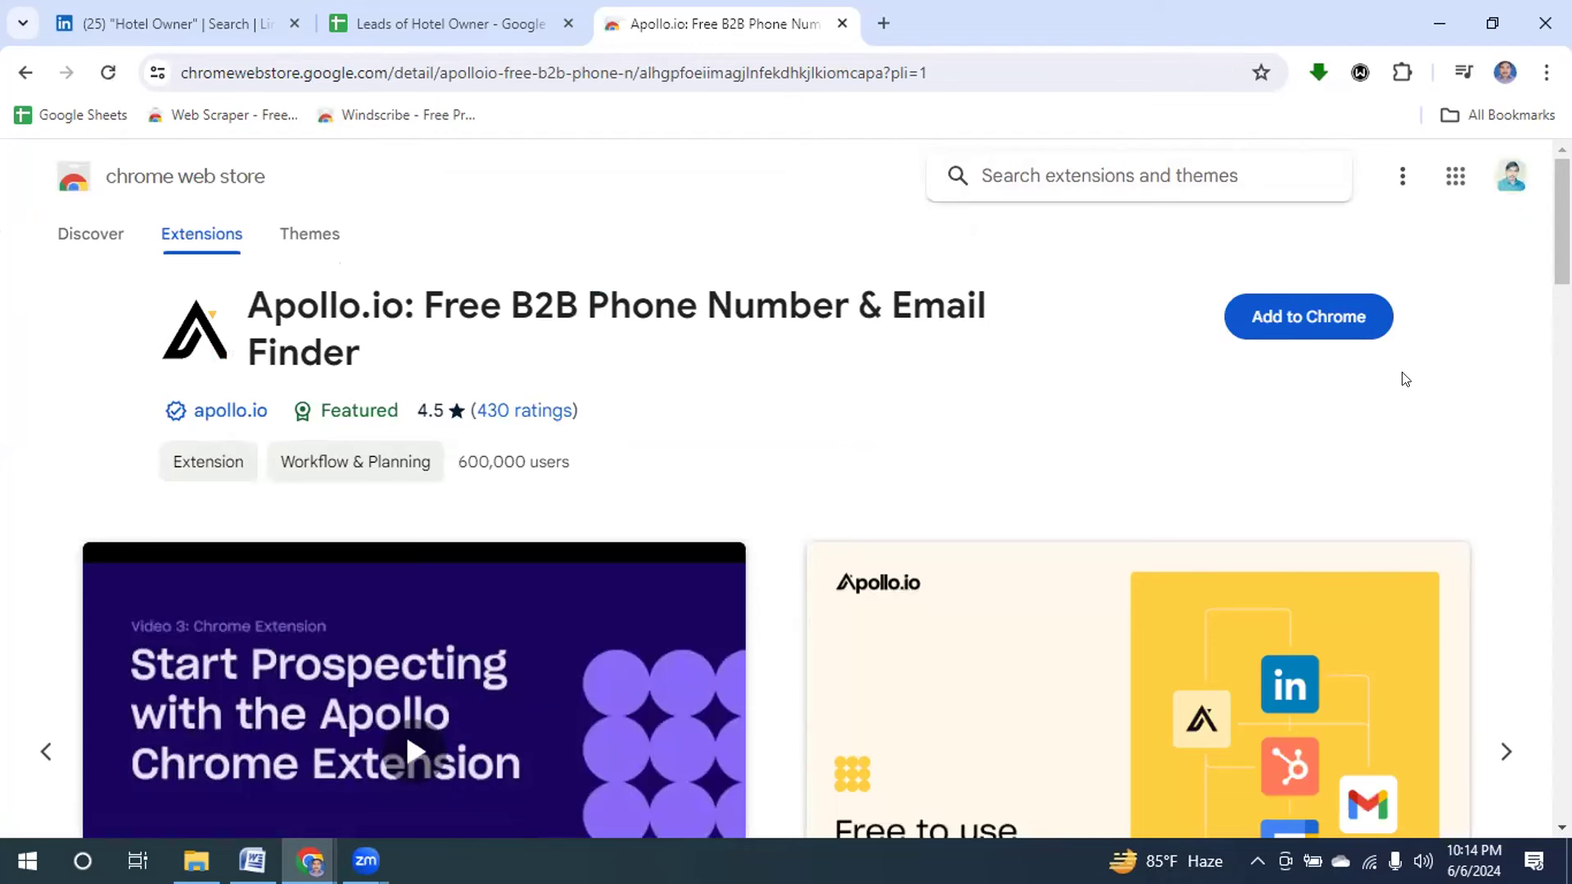
click(1302, 324)
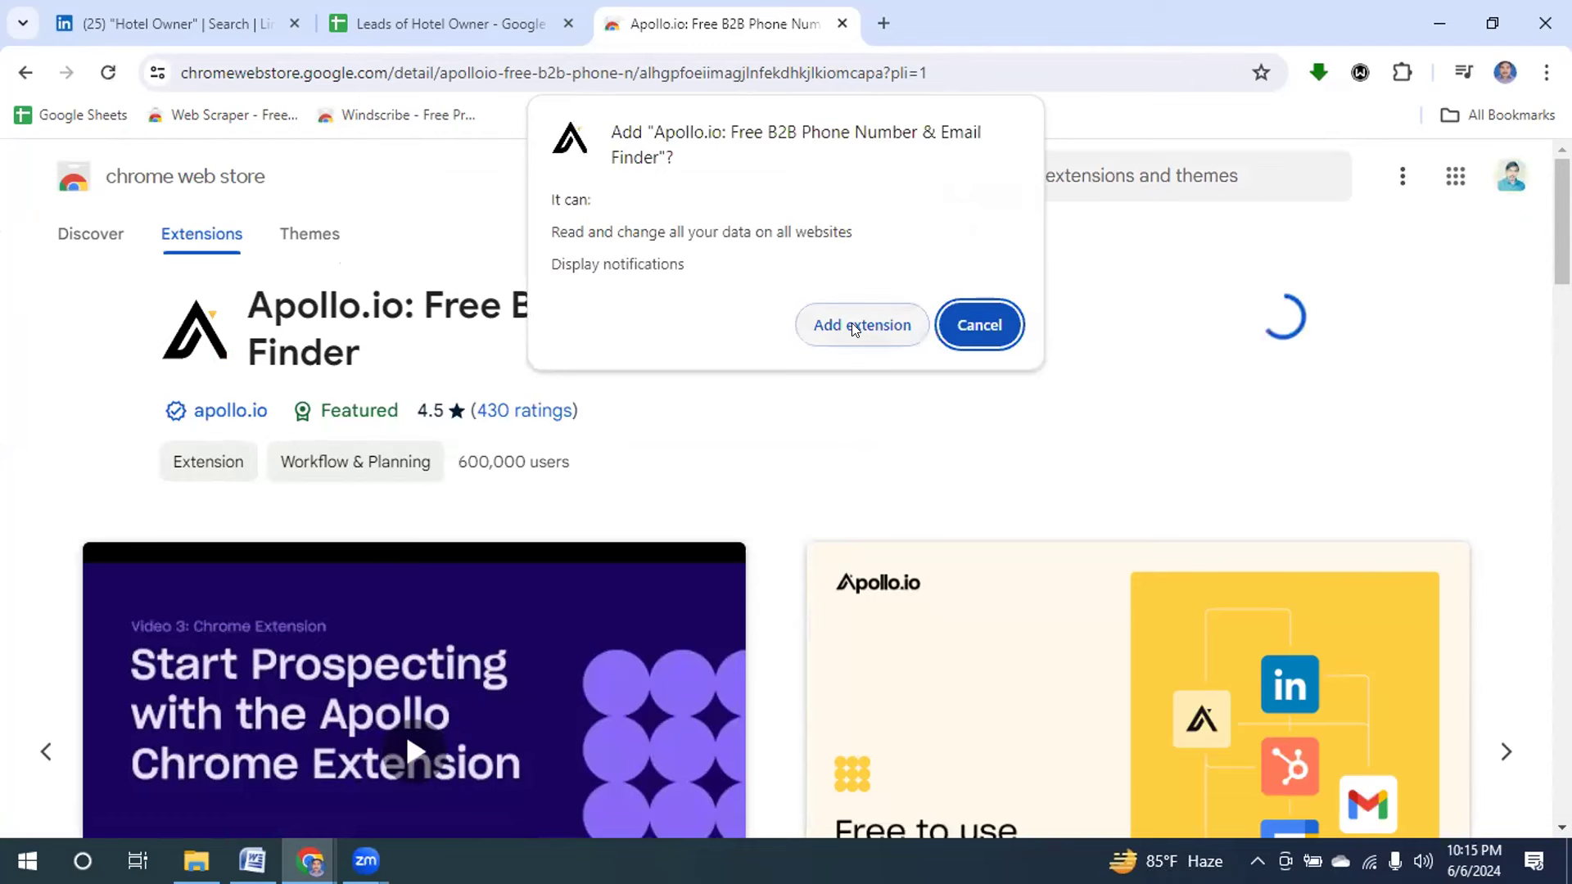
click(852, 326)
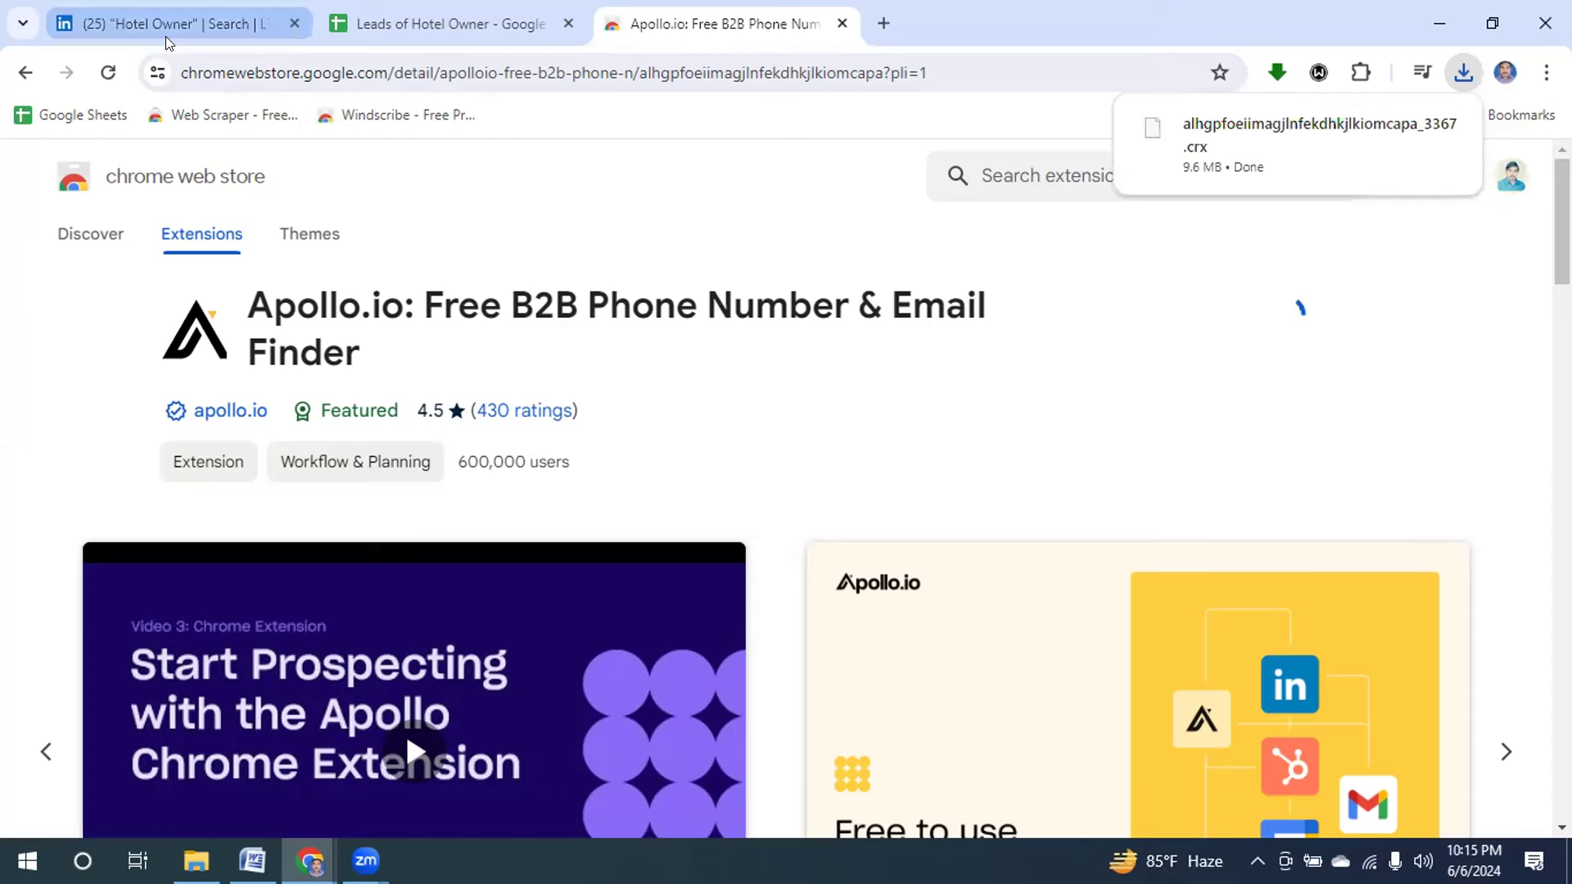
mouse_move(463, 9)
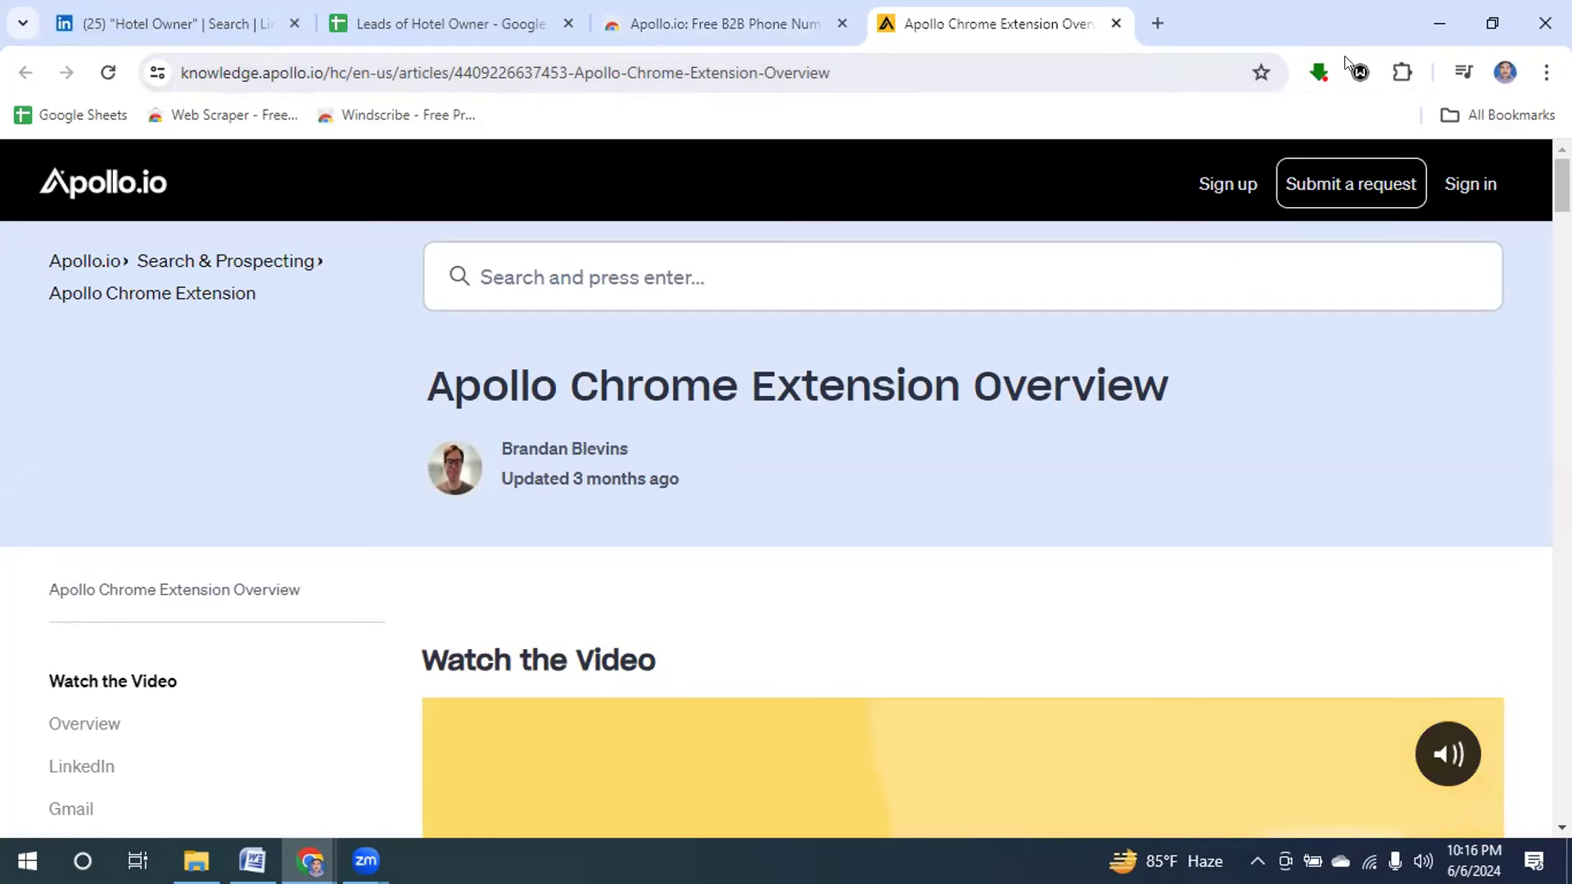
Pin Apollo.io to the Chrome toolbar and choose Sign up for free in its popup.
click(1401, 73)
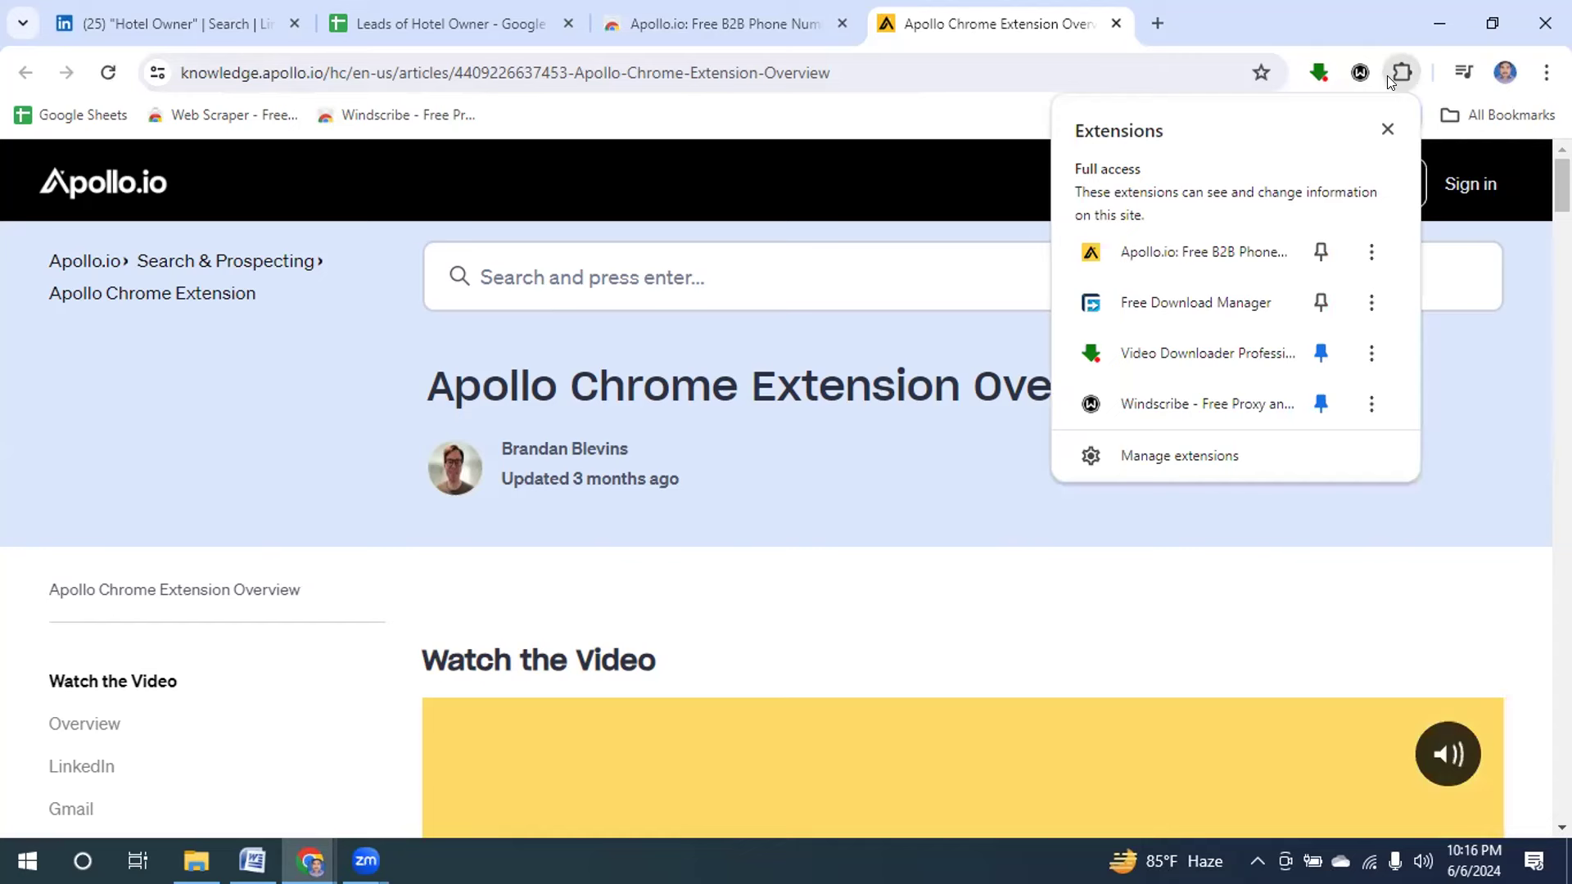
click(1319, 252)
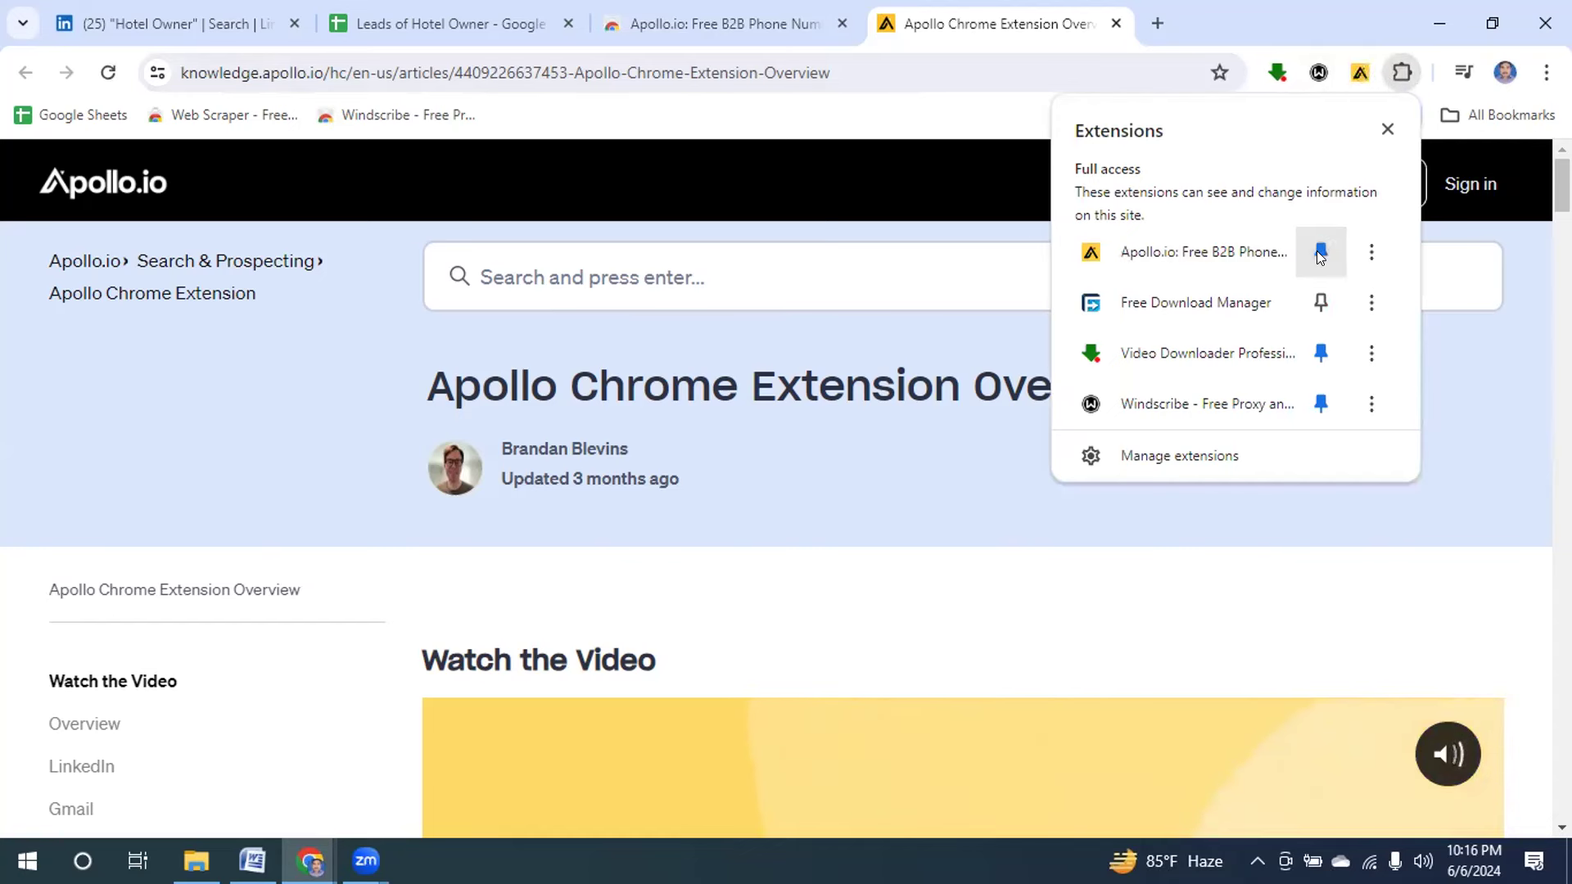
click(1476, 313)
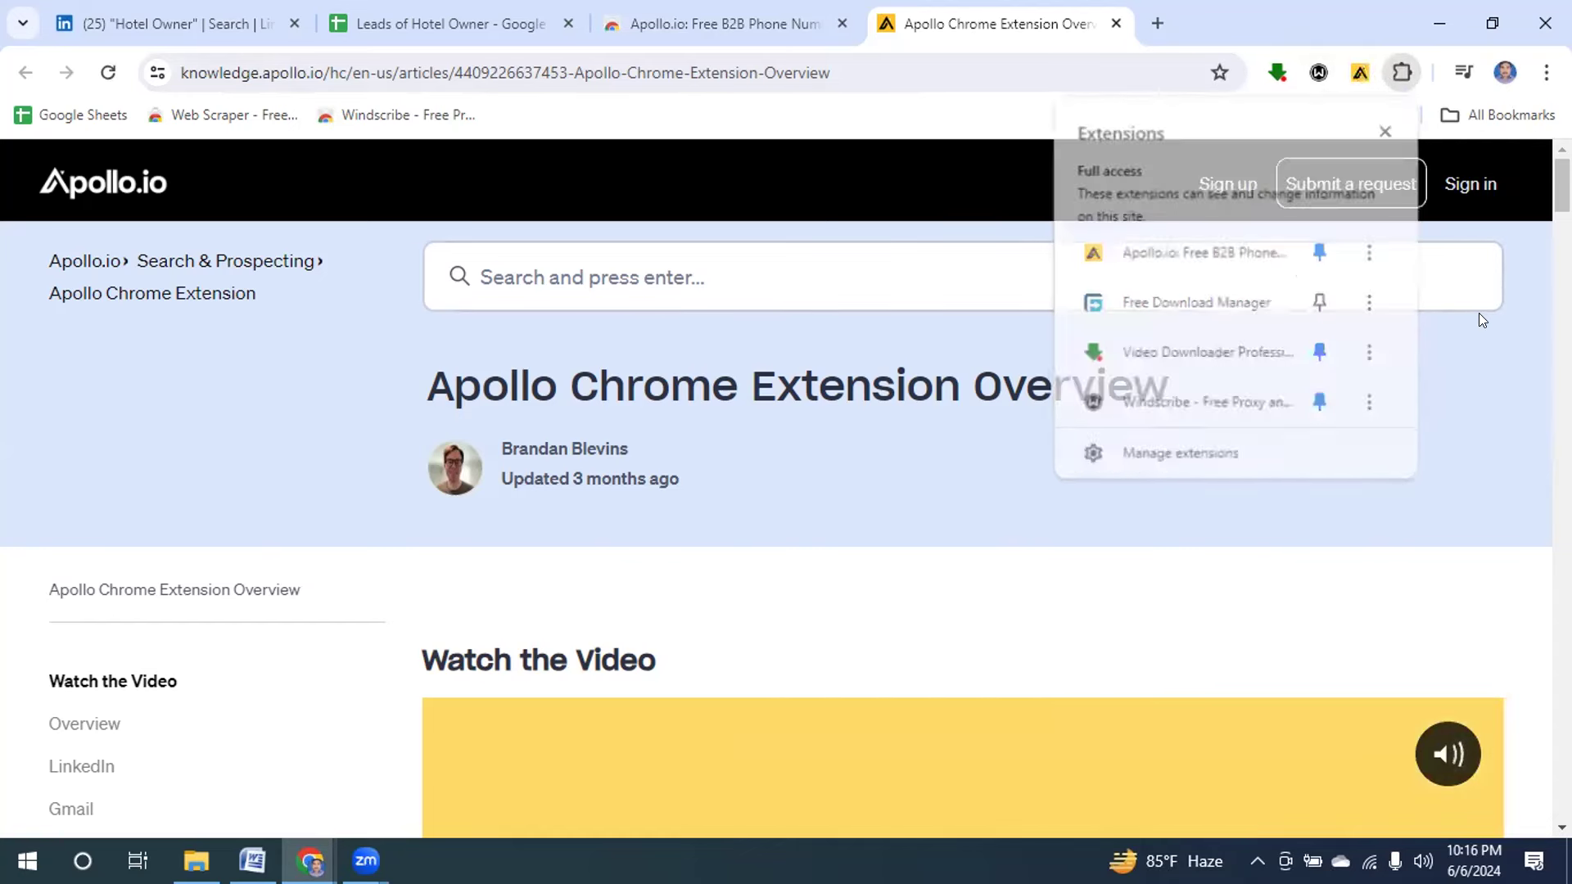
click(1358, 74)
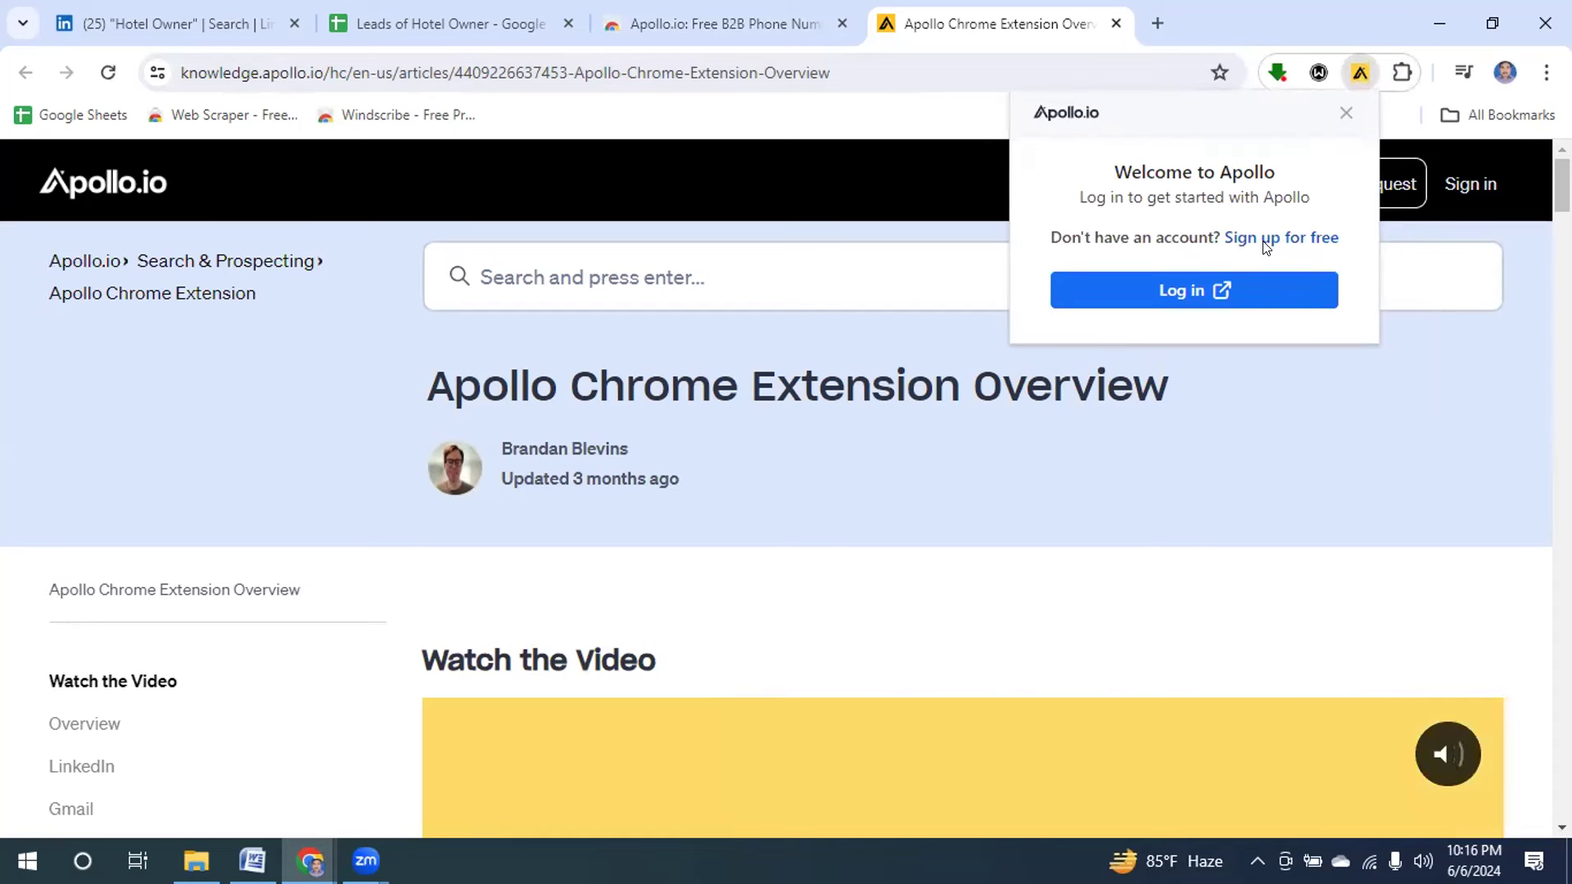
click(1265, 238)
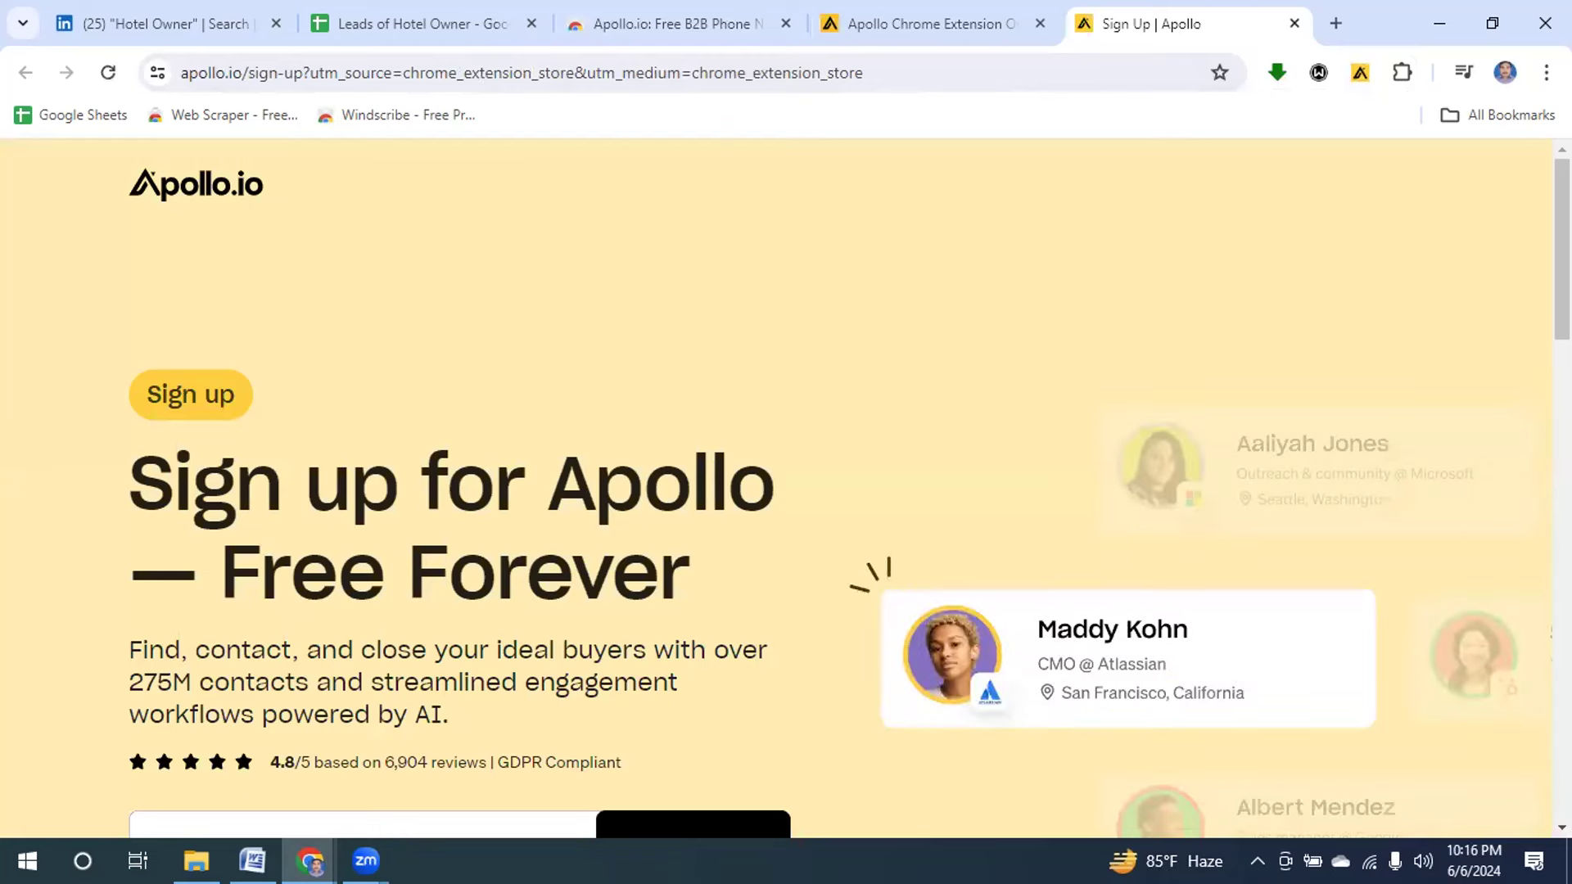
Accept Apollo's terms and privacy policy and sign up with Google.
scroll(1531, 344, down, 5)
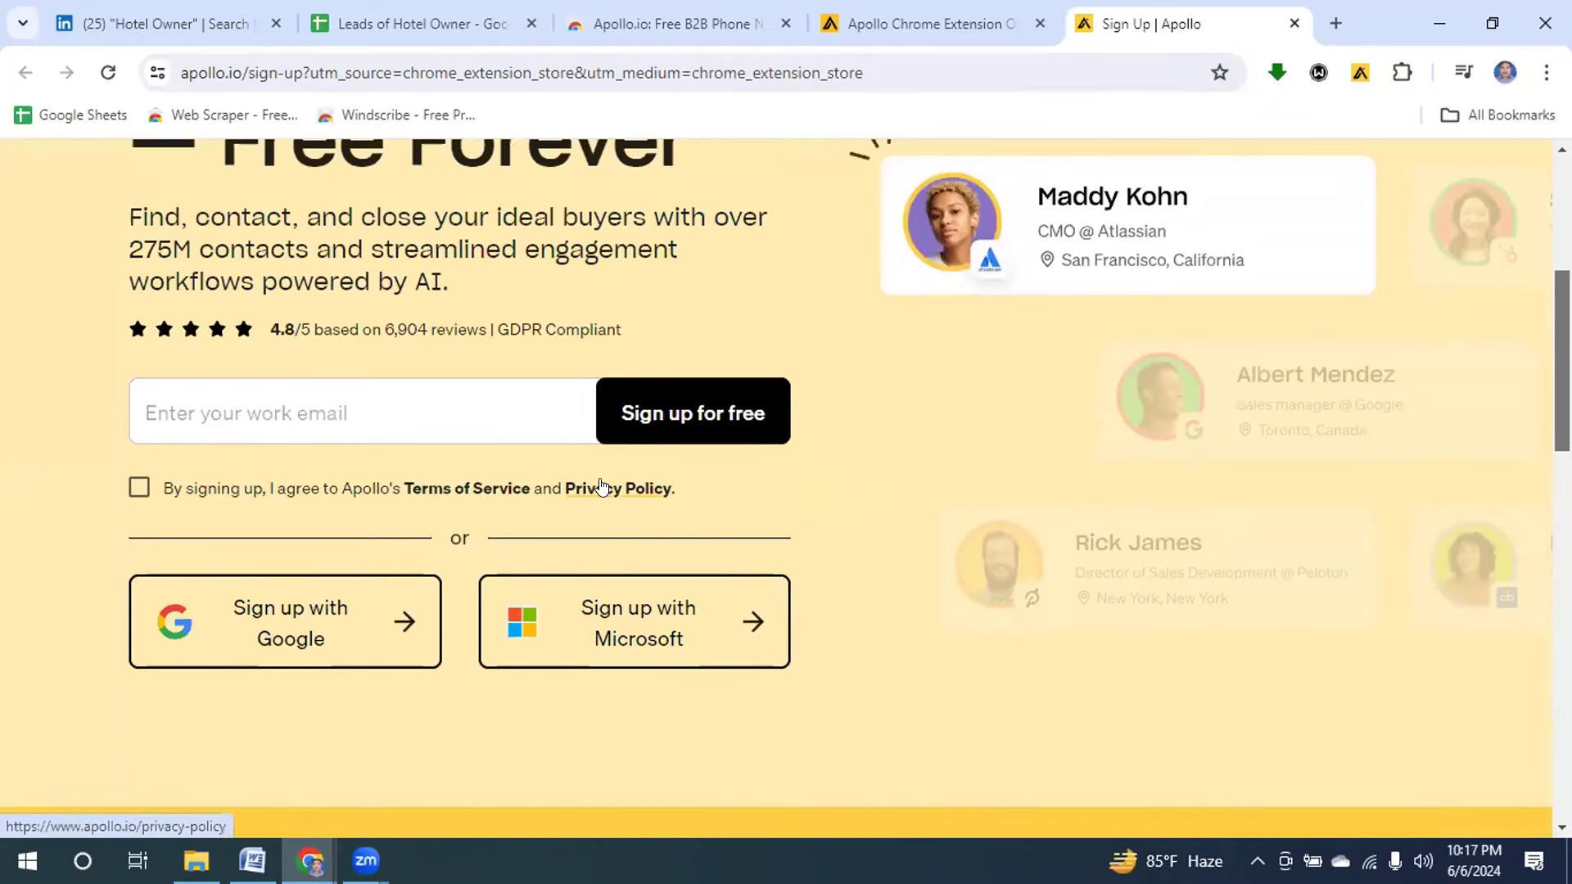
click(139, 488)
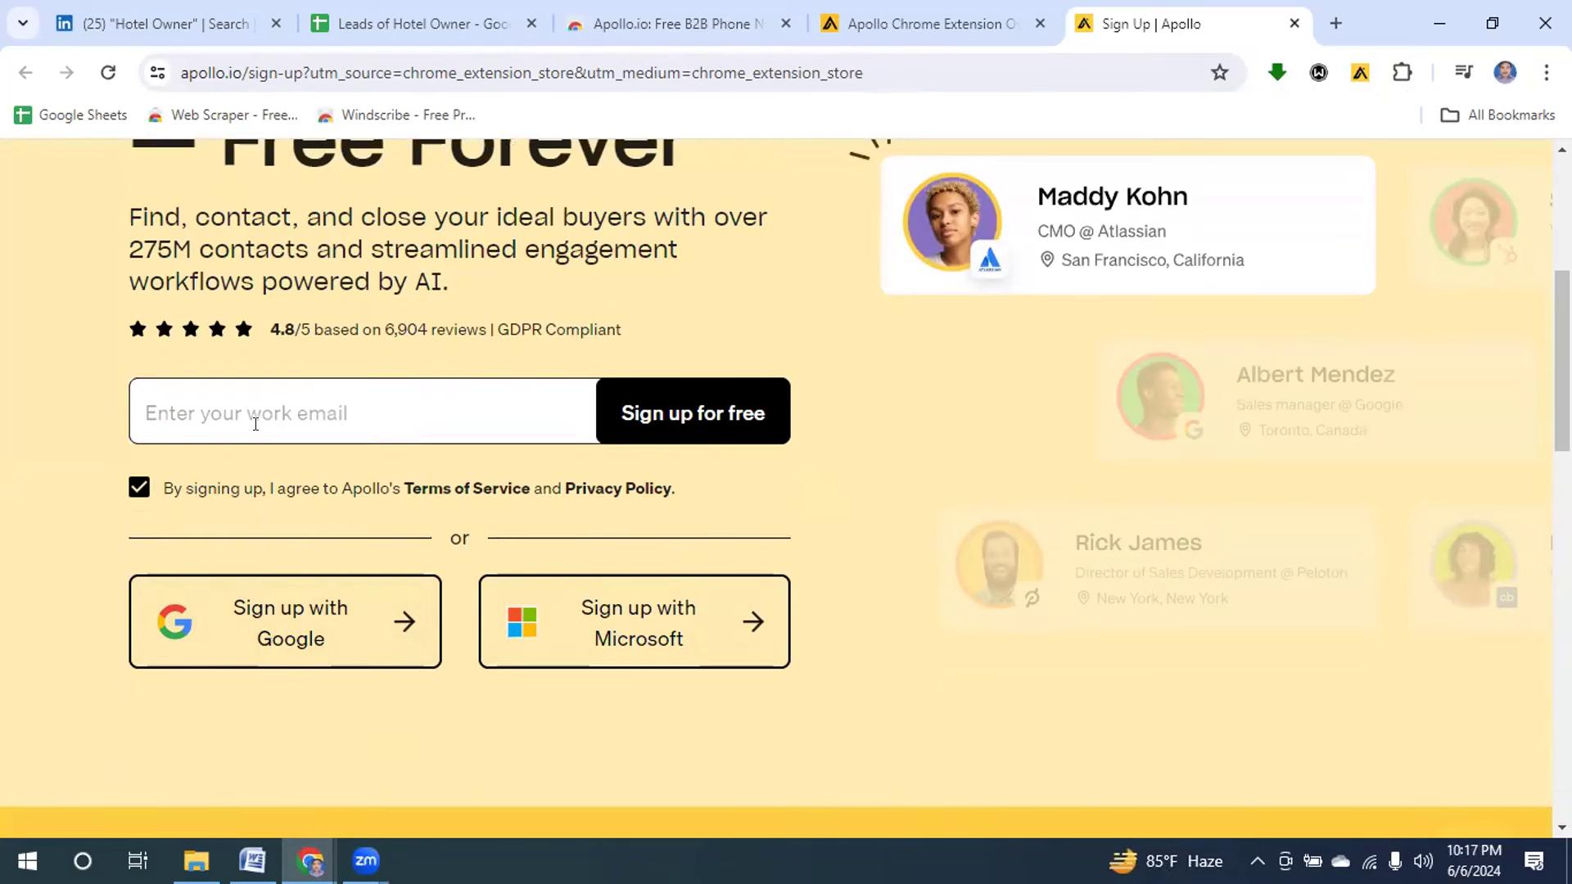
click(253, 644)
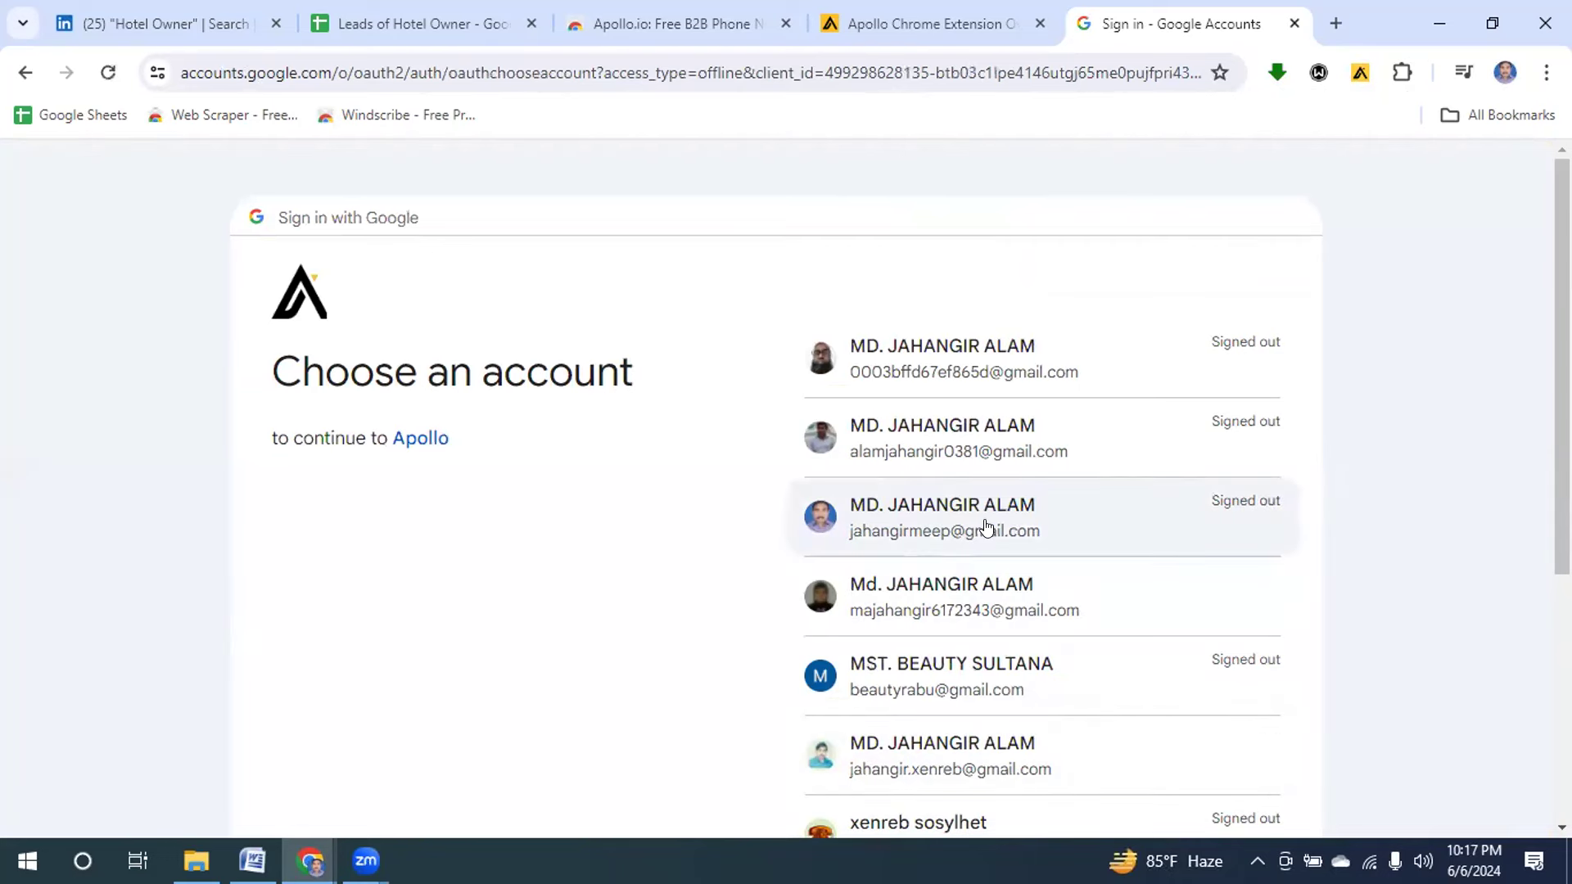
Sign in to Apollo with the chosen Google account and its password, declining the Chrome profile switch.
click(949, 450)
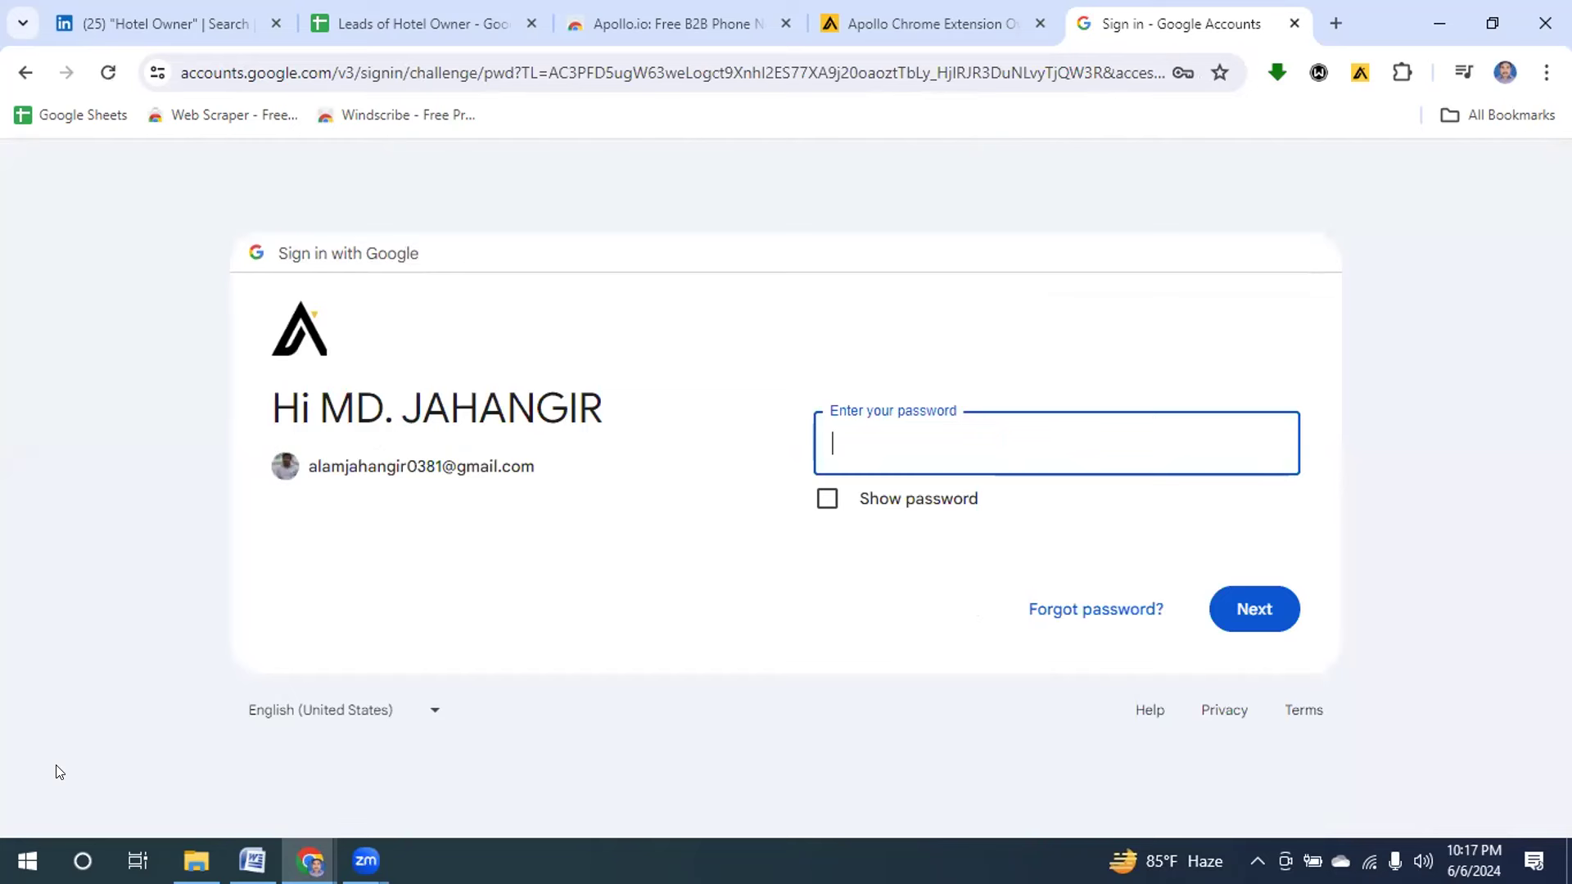
text(*********)
click(1261, 614)
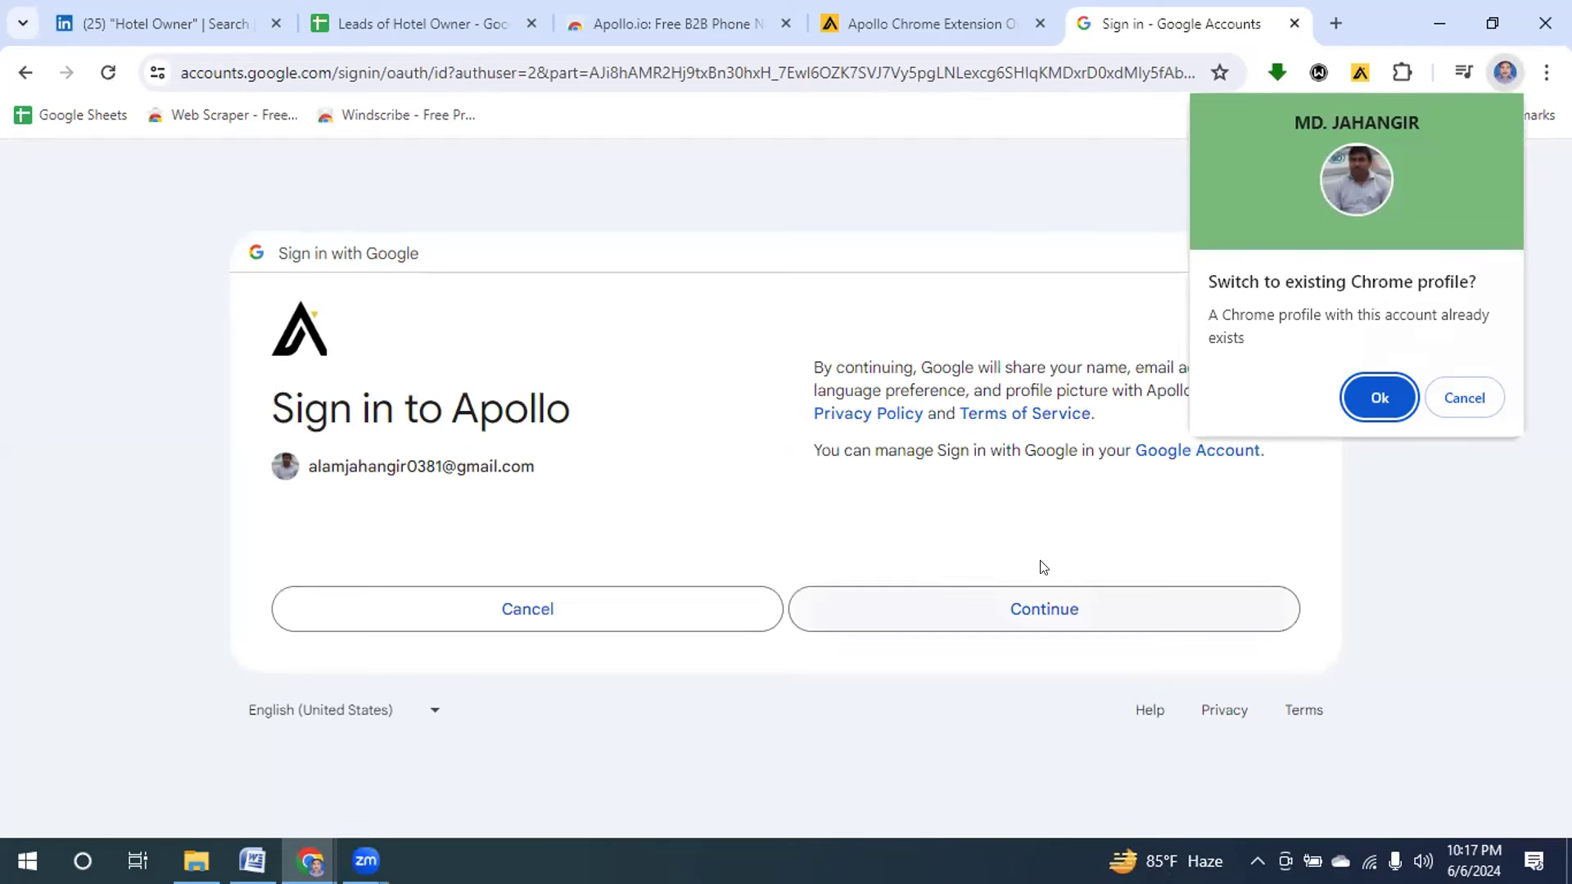
click(1465, 397)
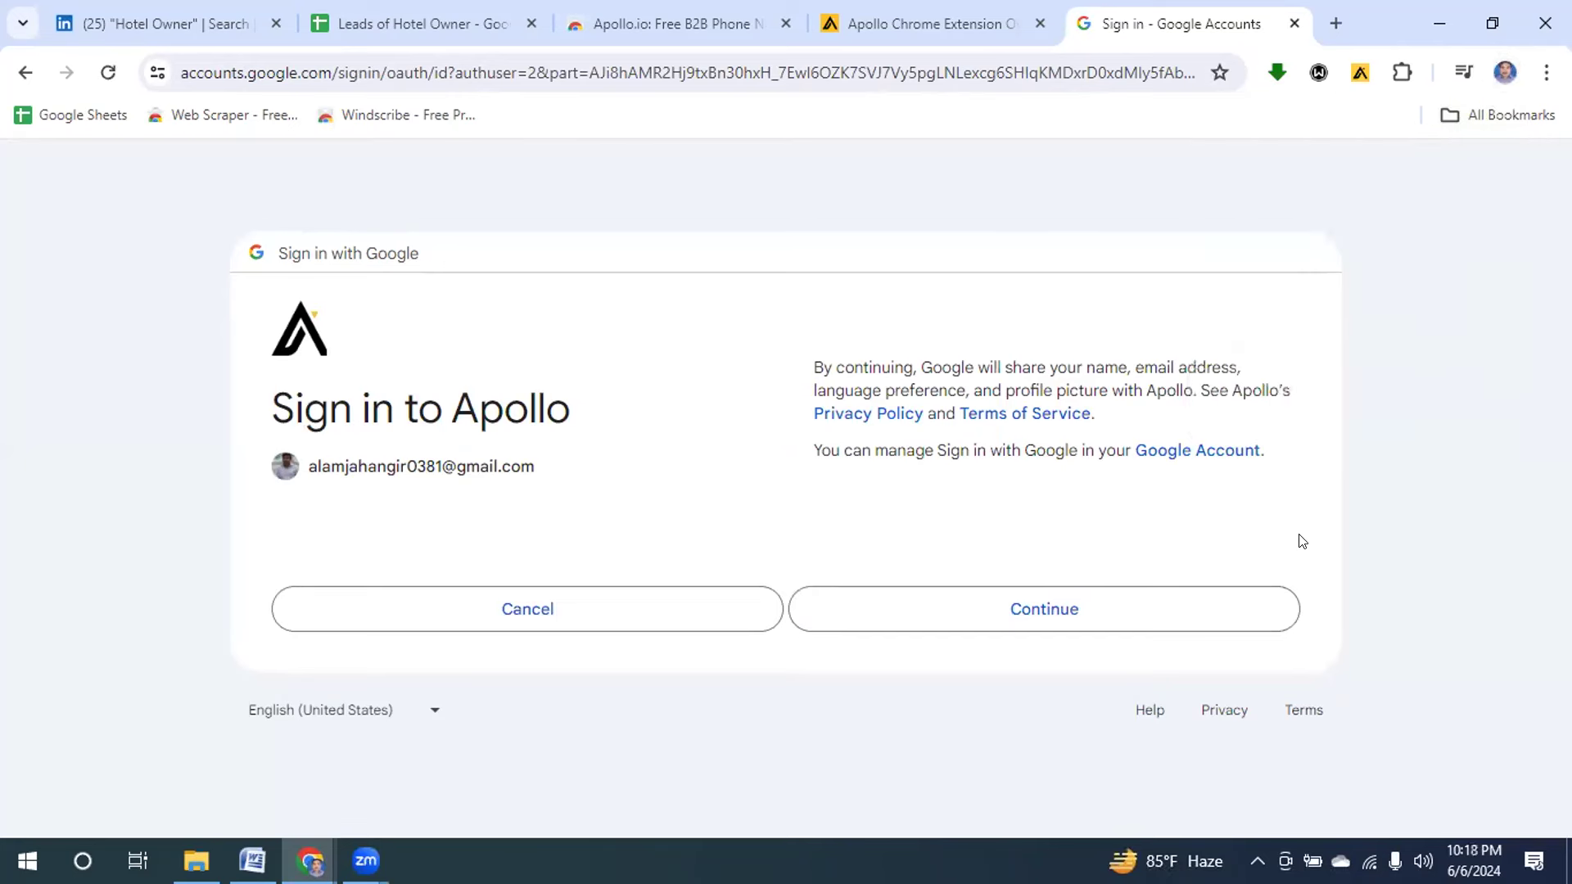
click(1056, 616)
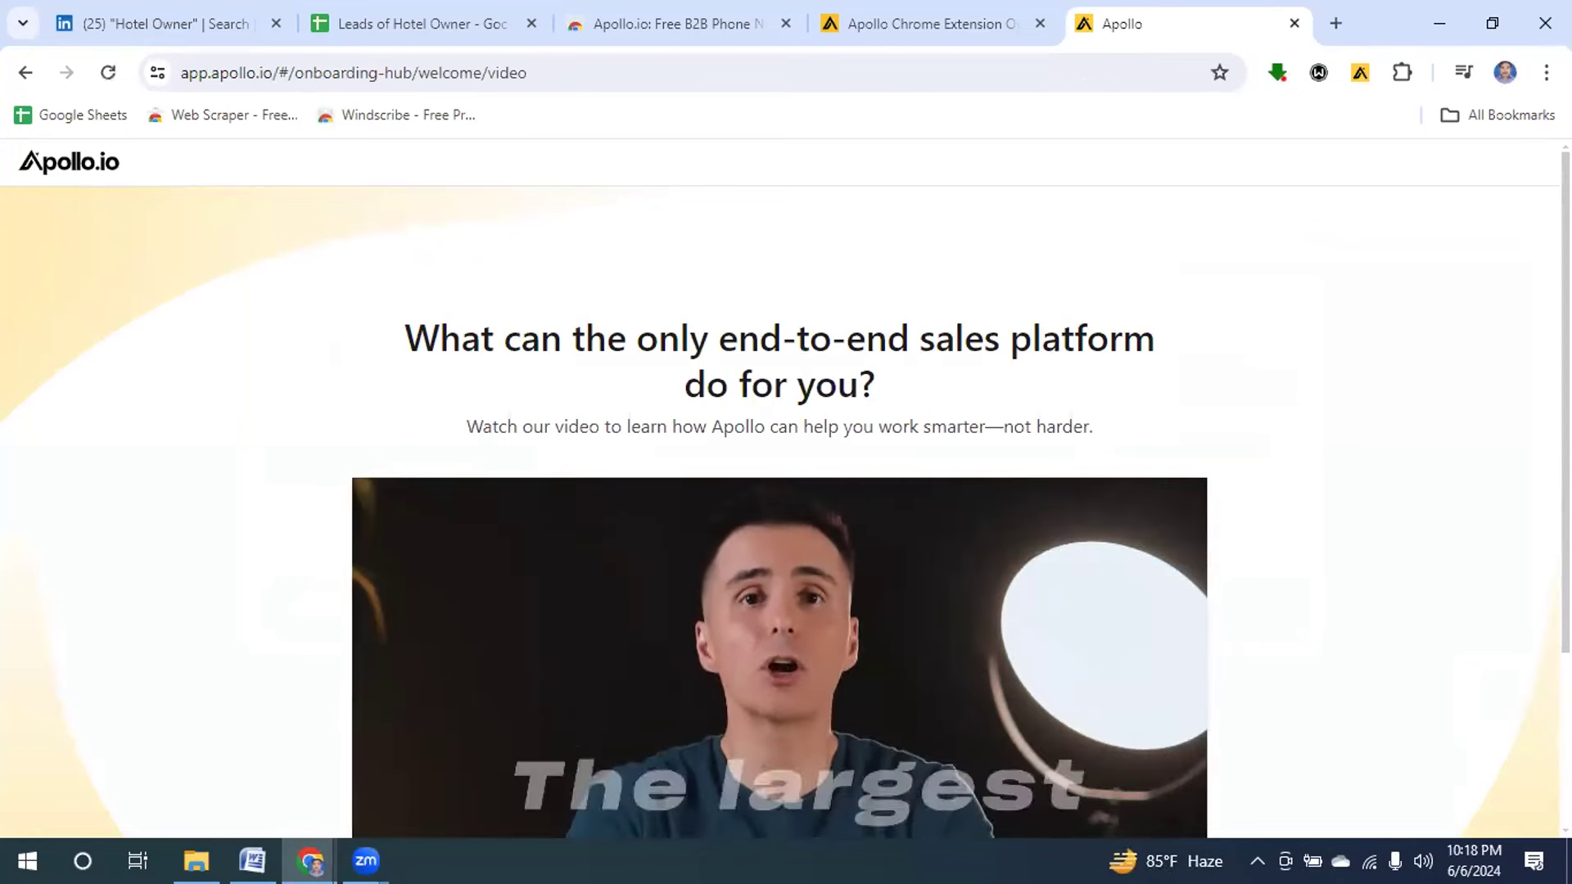
Continue past Apollo's onboarding intro video to the Welcome to Apollo page.
scroll(779, 491, down, 3)
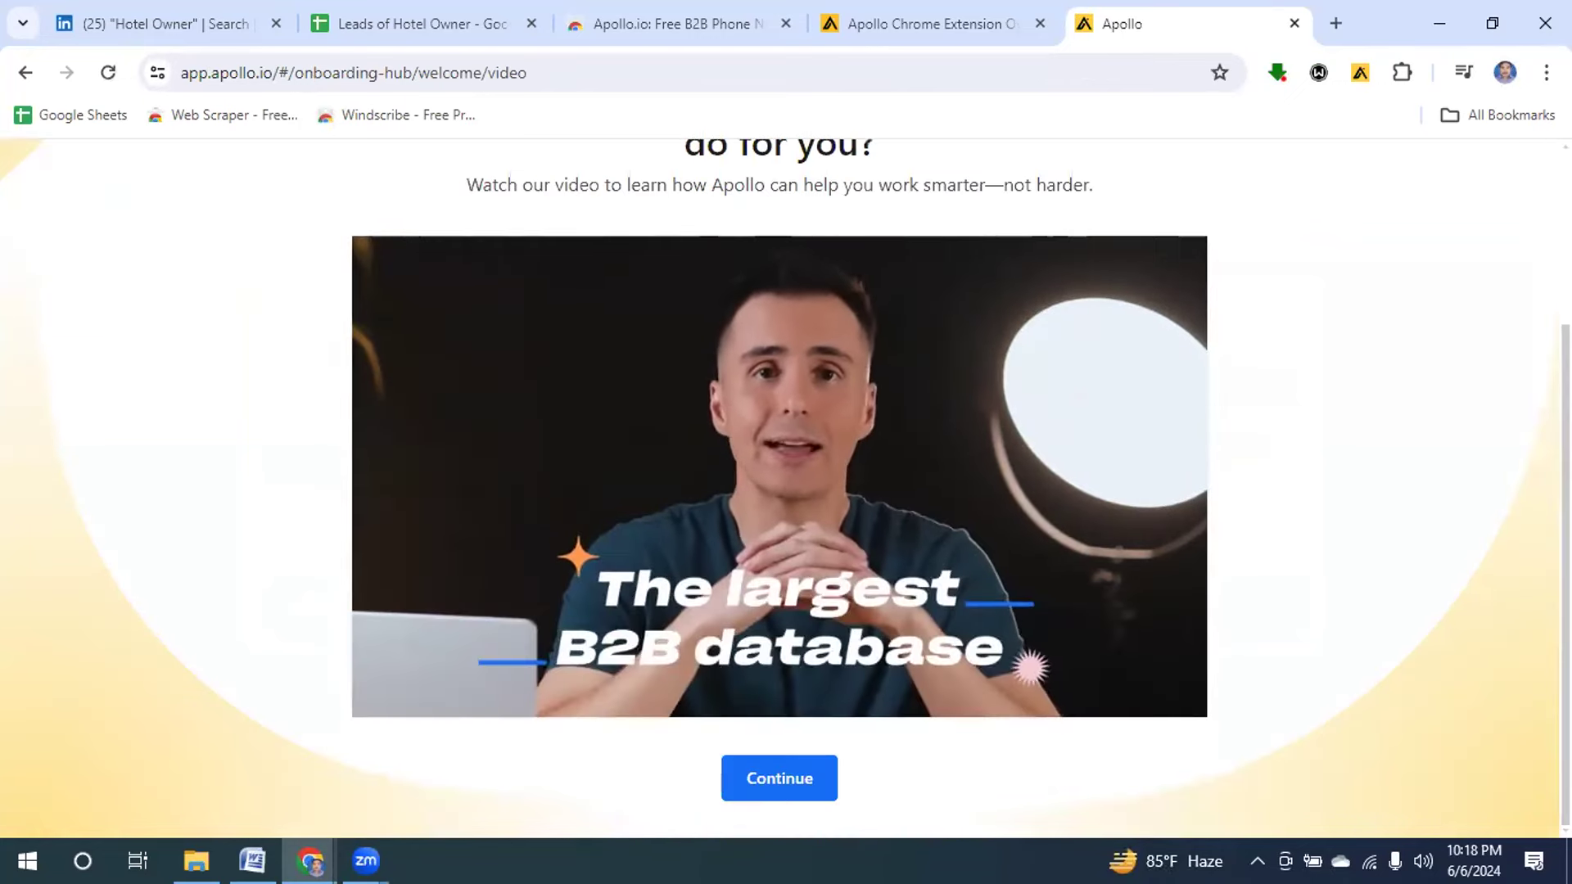
click(781, 780)
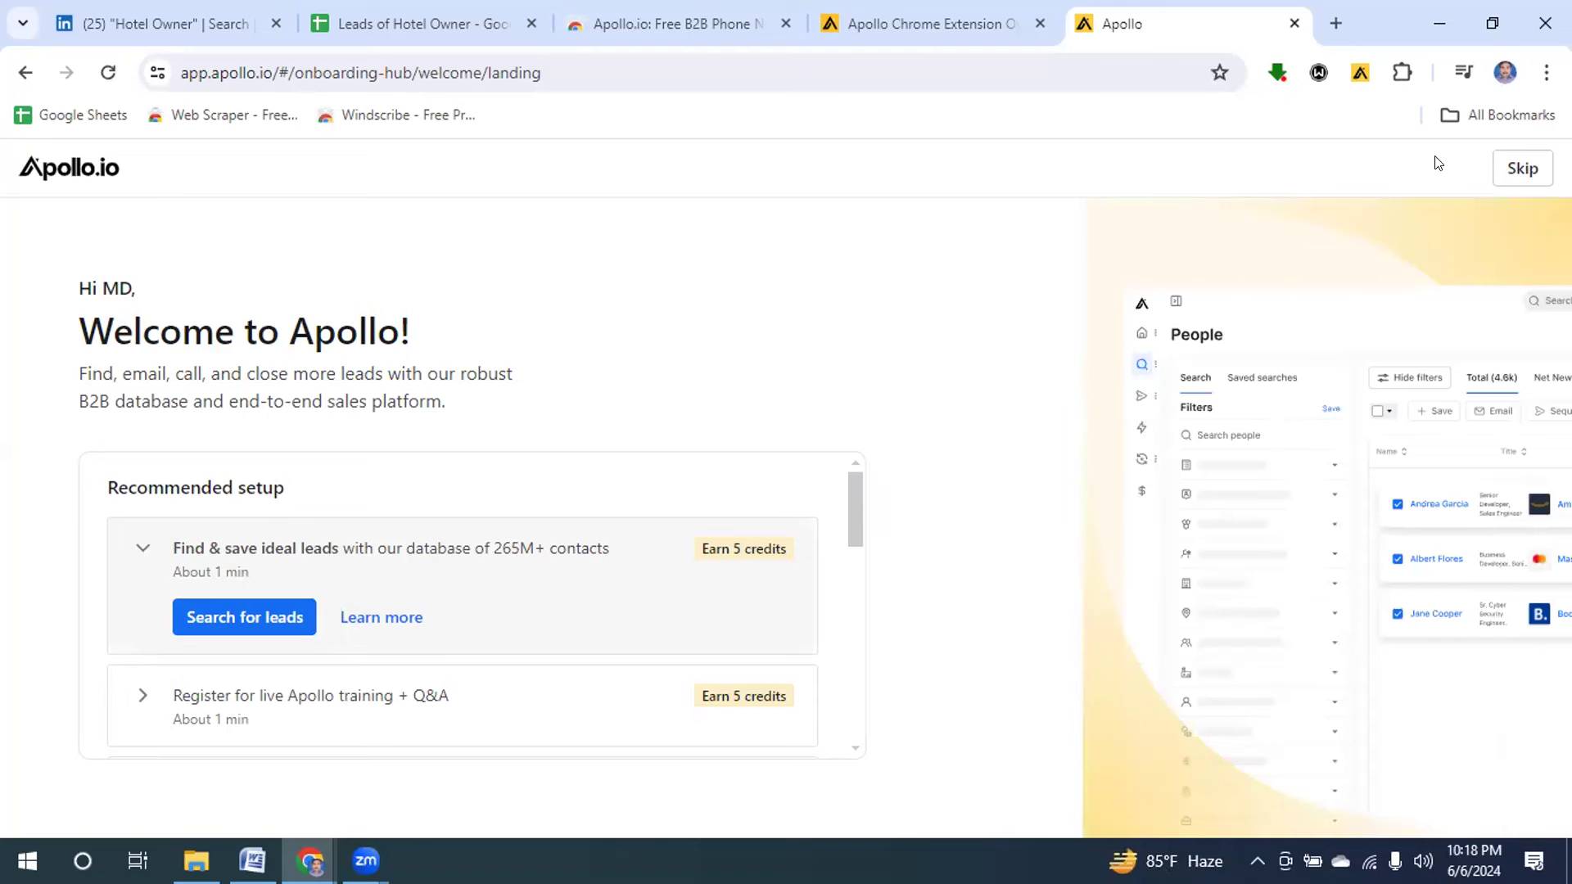
Skip the Welcome to Apollo setup checklist.
click(1517, 168)
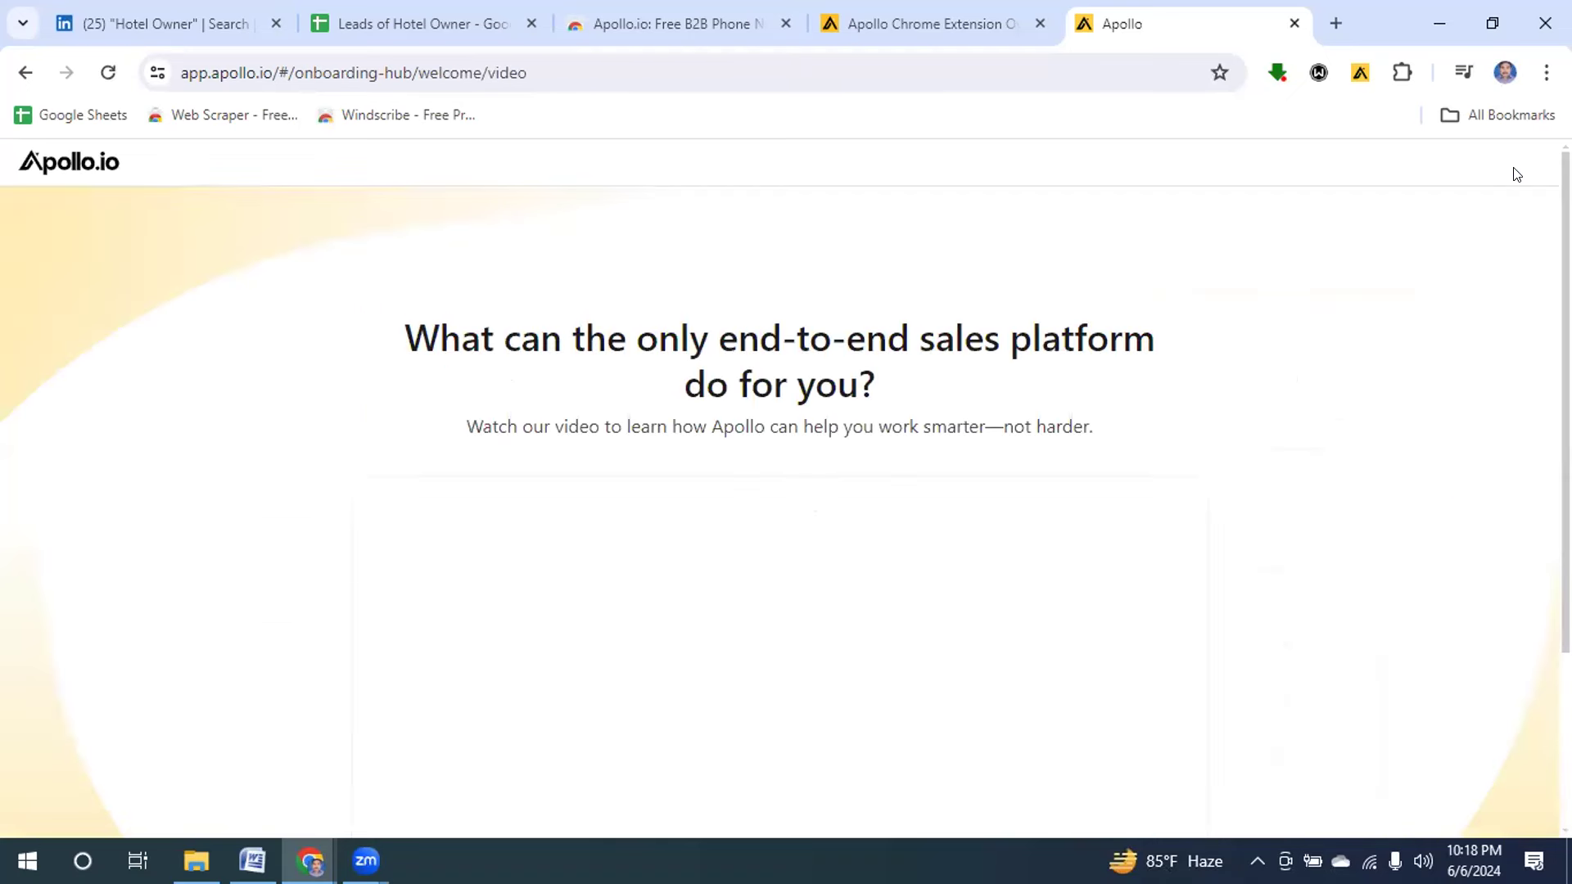
click(1357, 79)
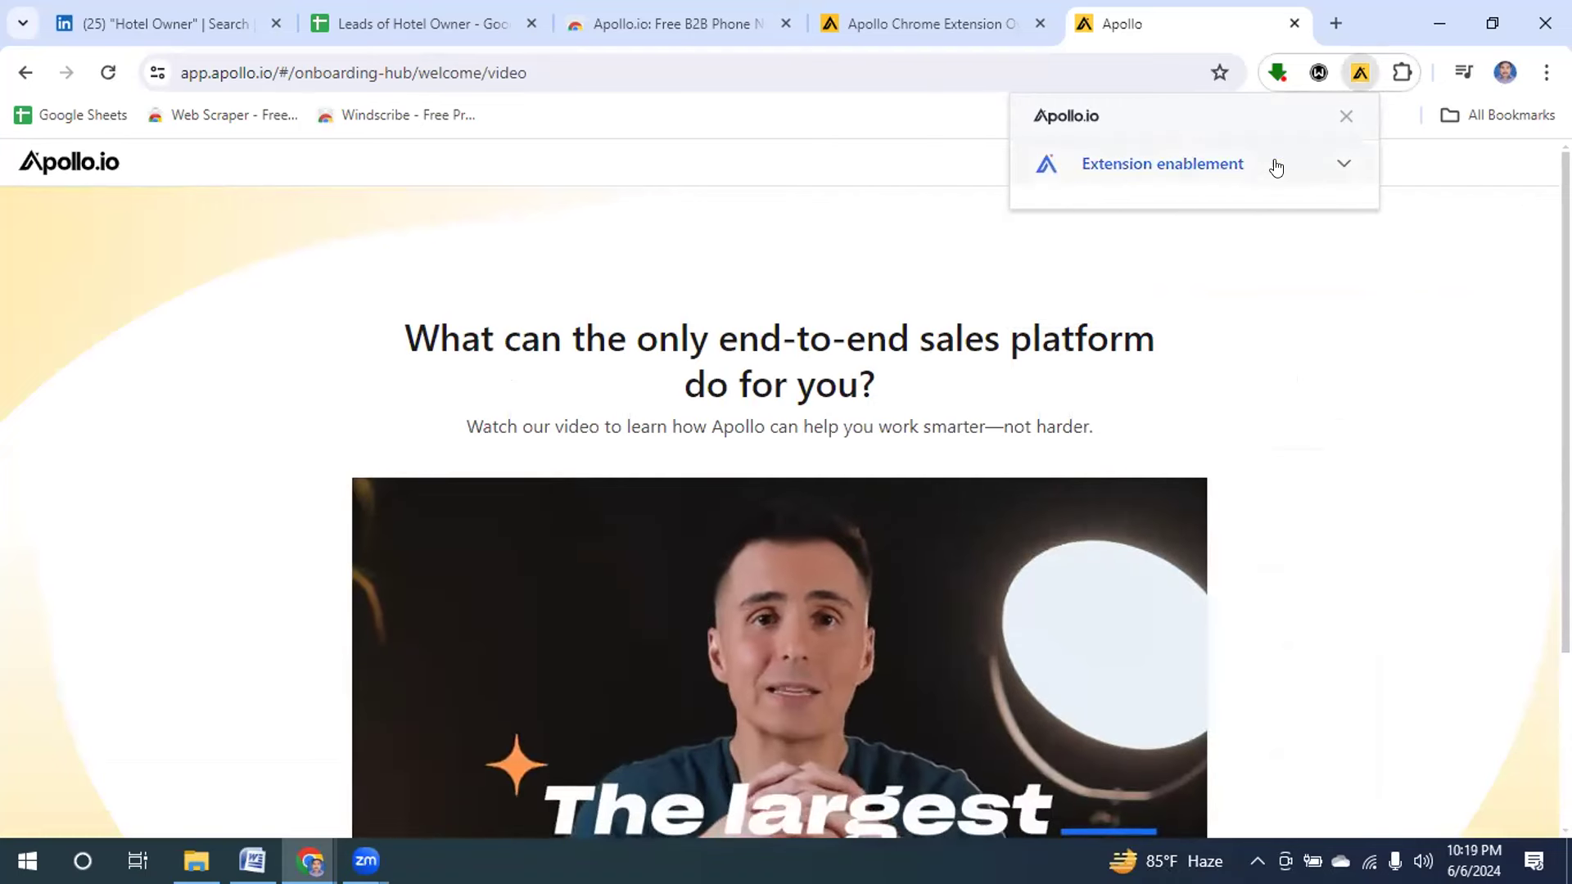
click(1340, 166)
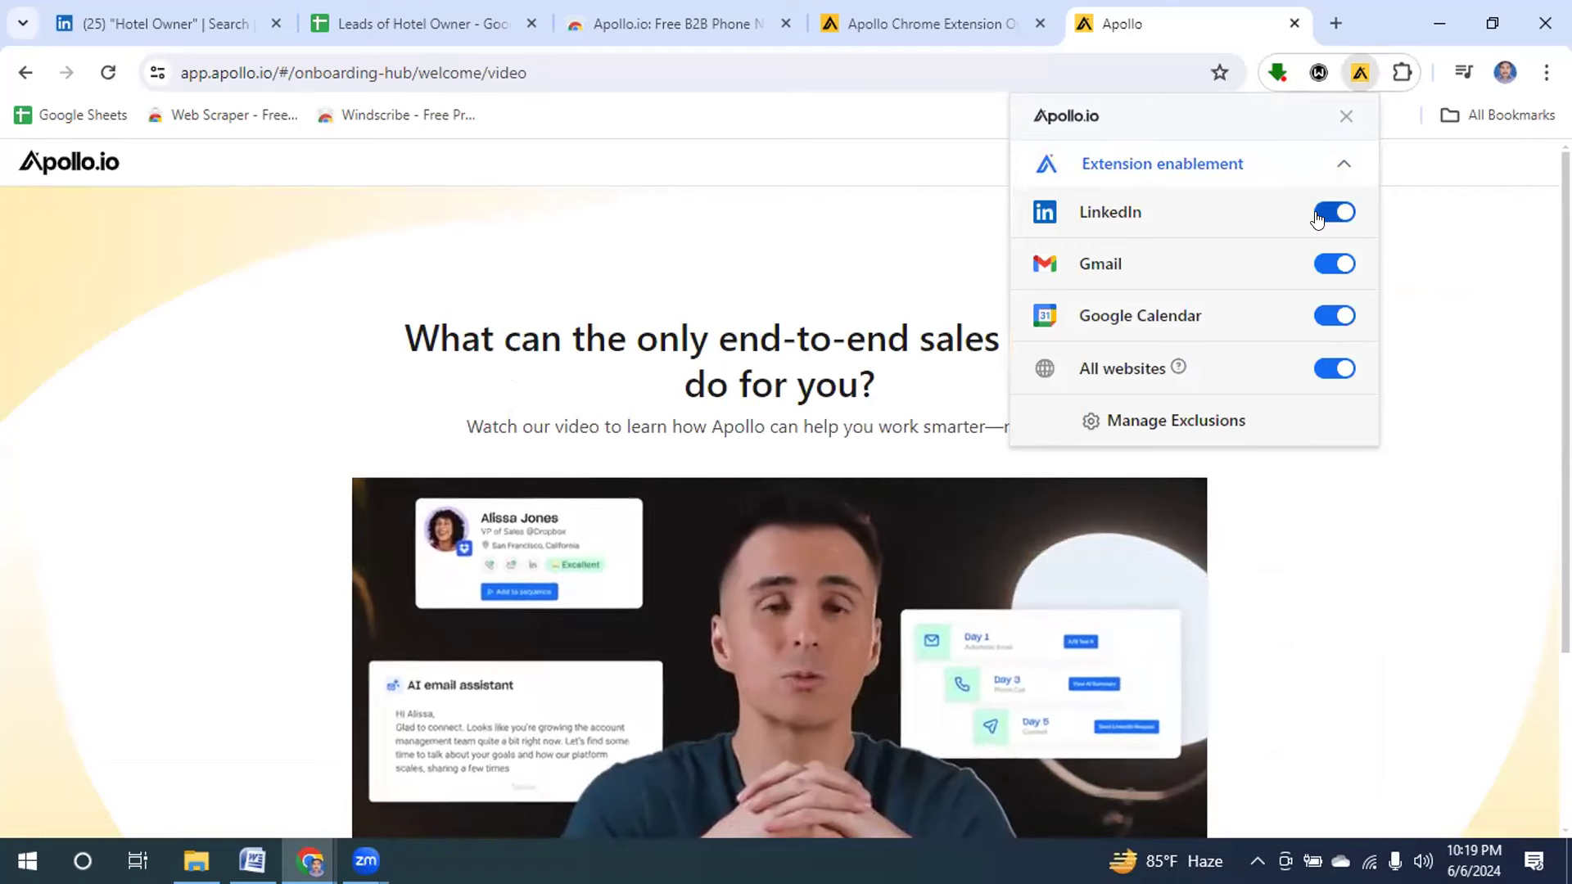
click(1334, 117)
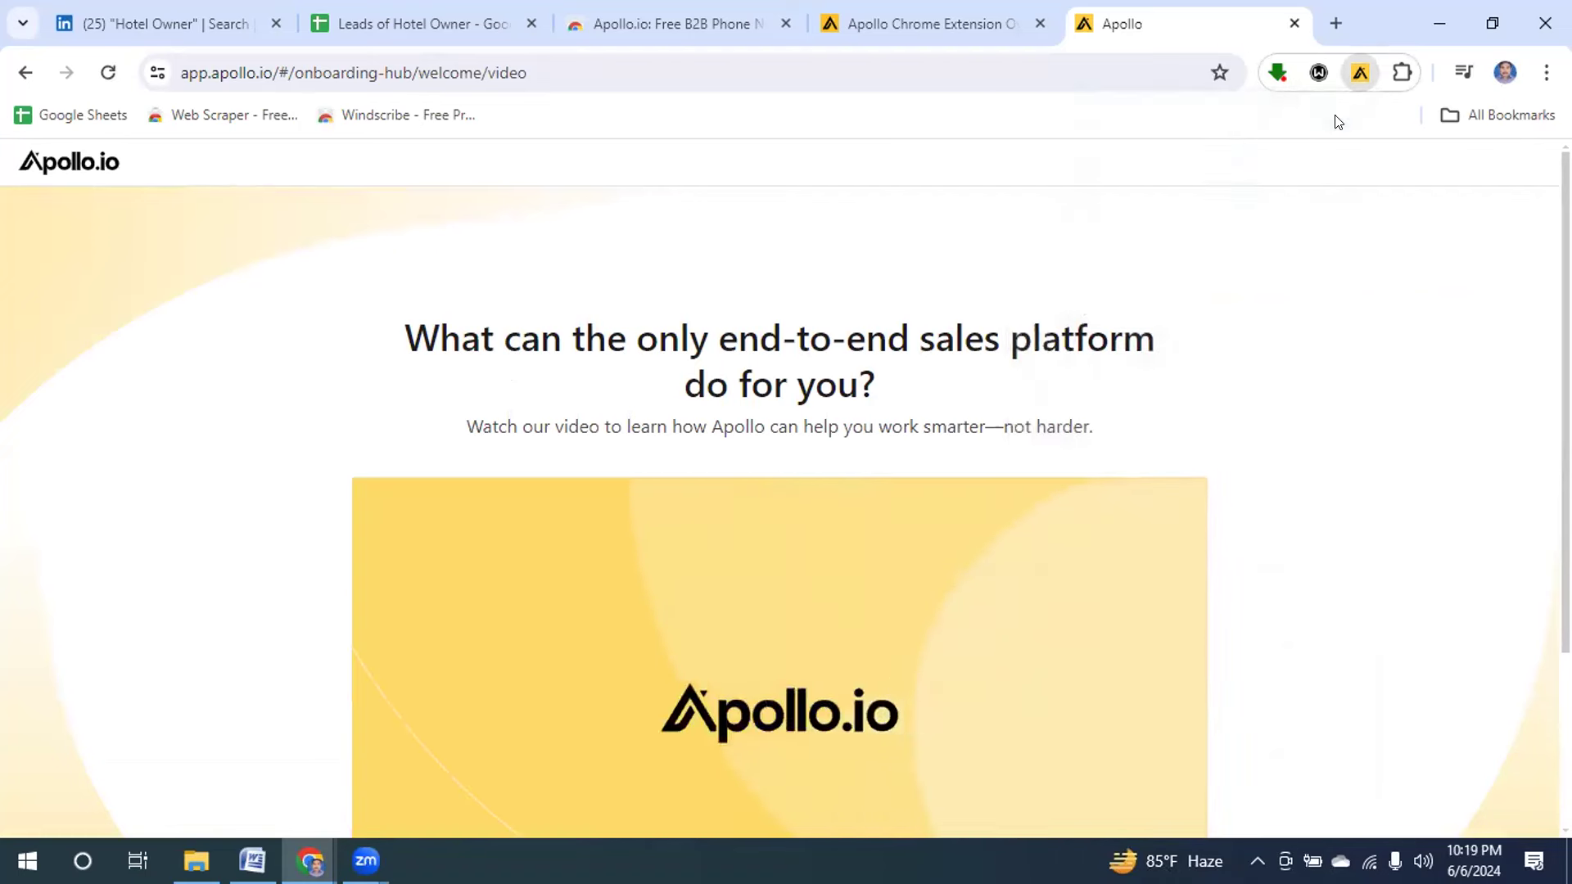
Close the three Apollo tabs and the LinkedIn search tab, leaving the sheet beside a new tab.
click(786, 23)
click(784, 24)
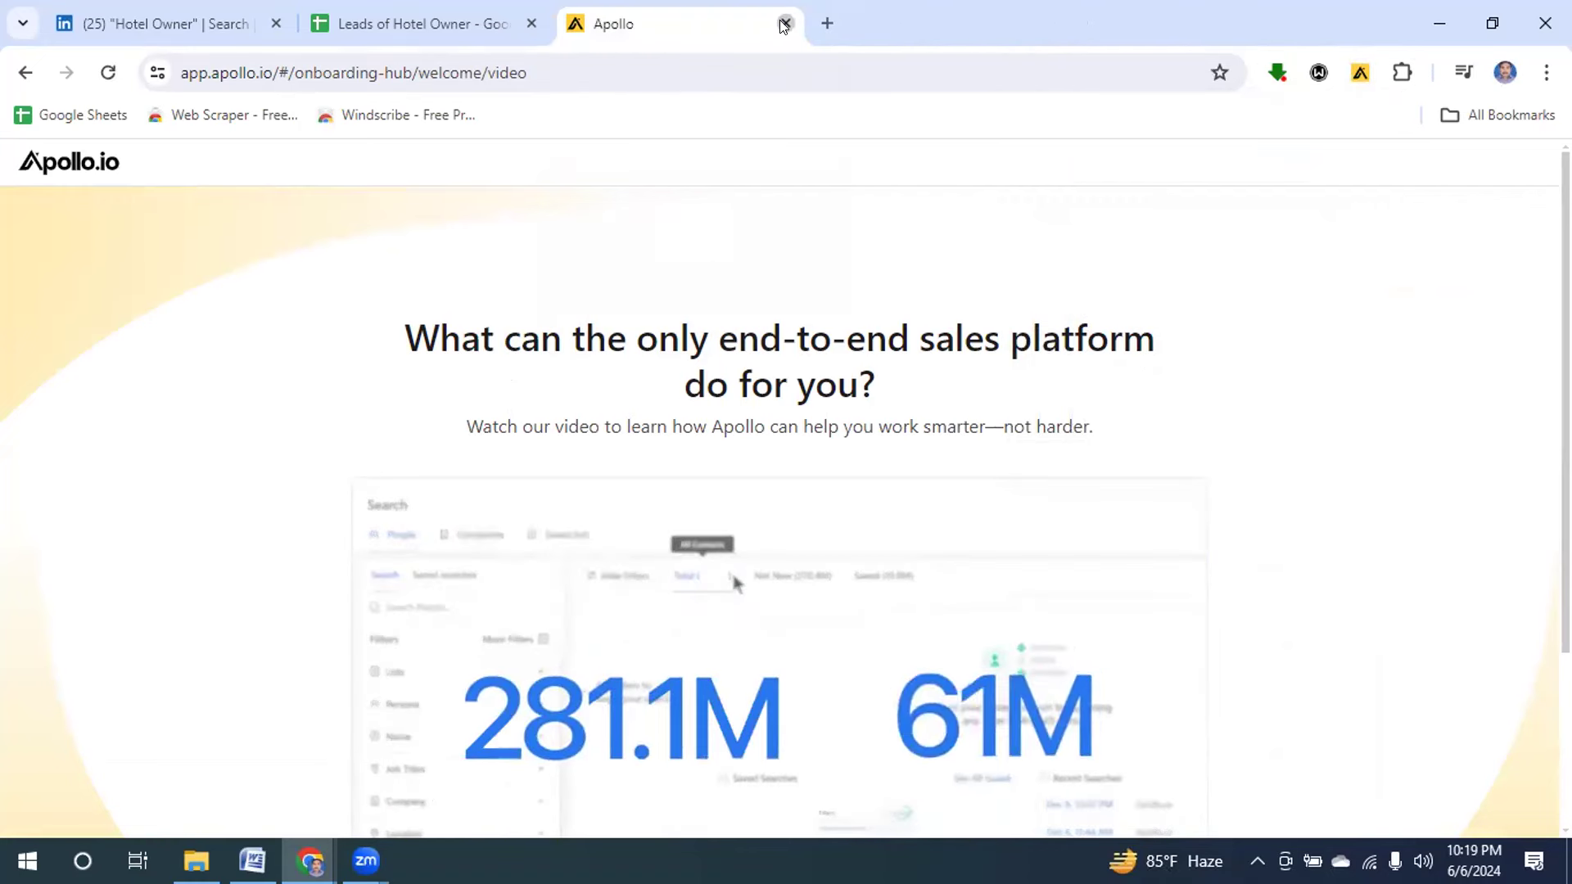
click(784, 24)
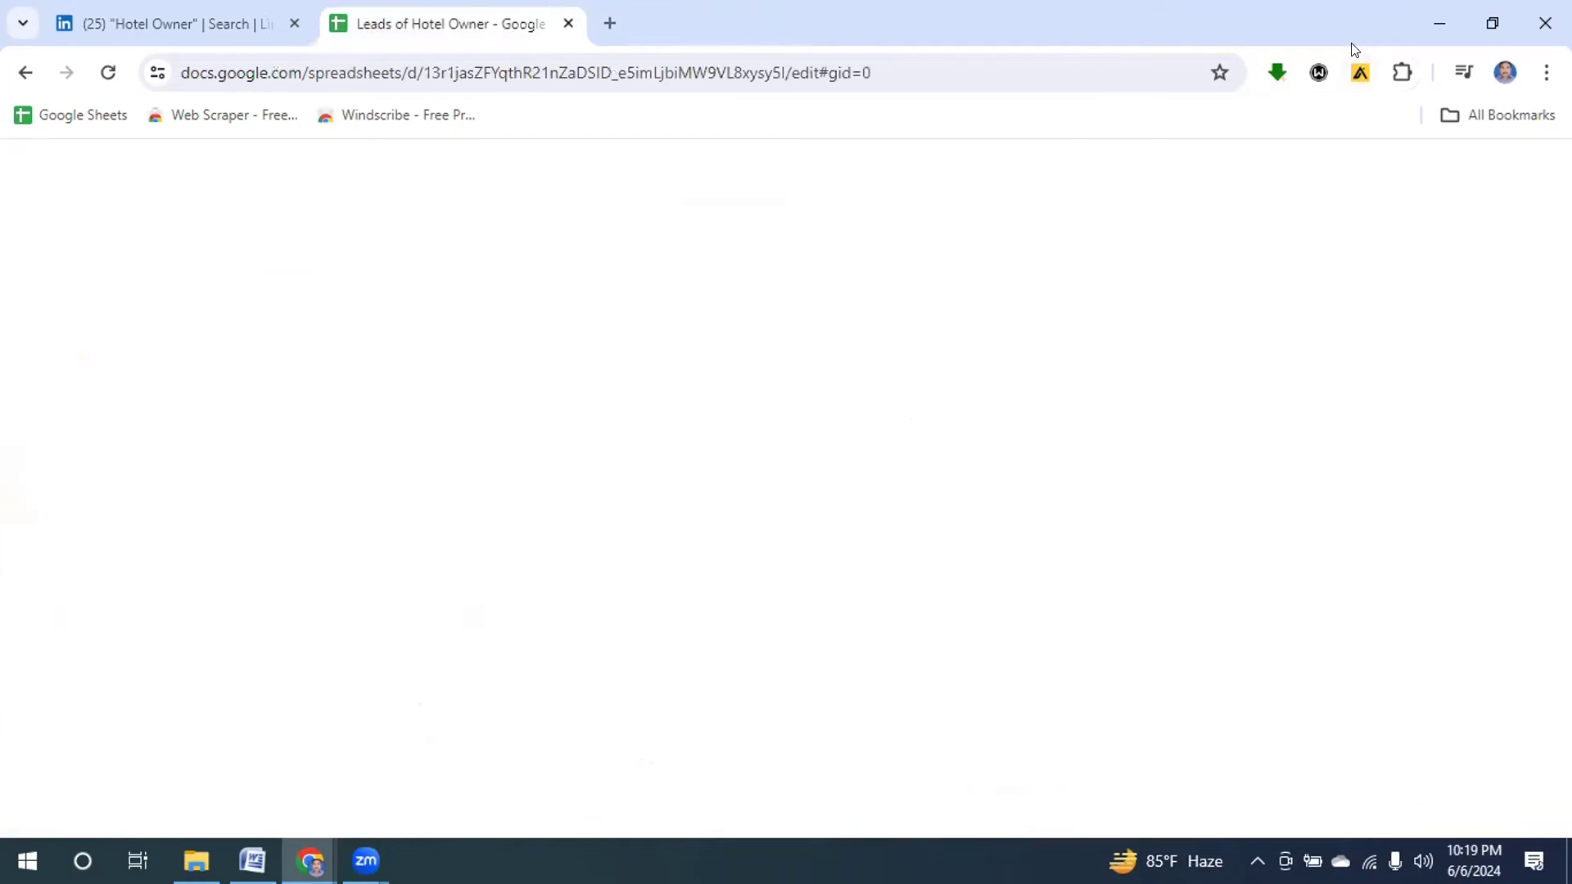
click(158, 25)
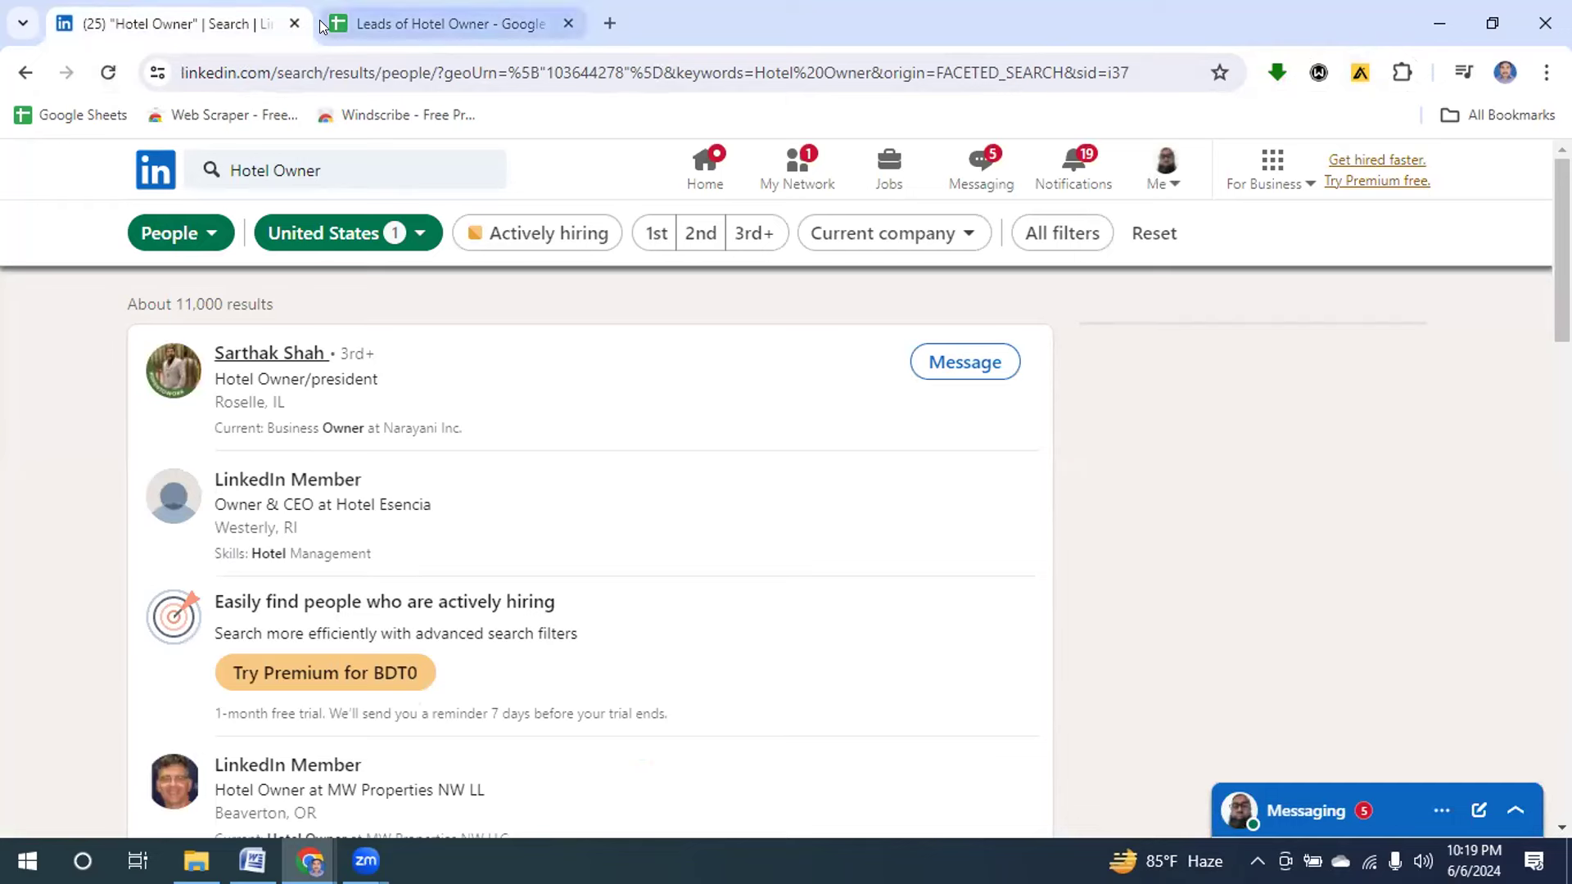
click(293, 23)
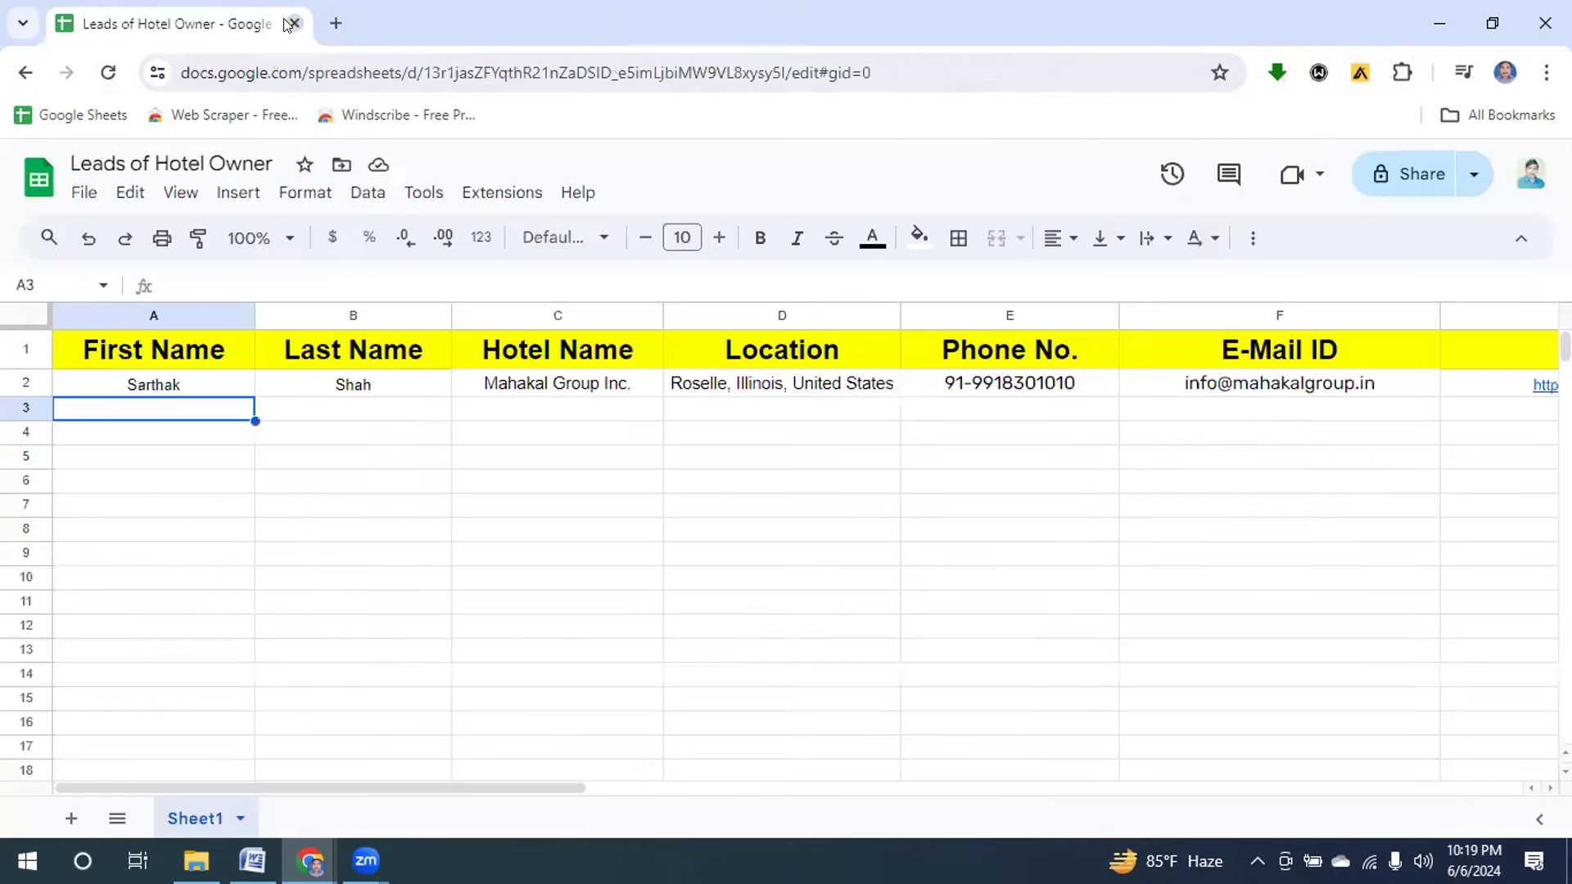
click(336, 26)
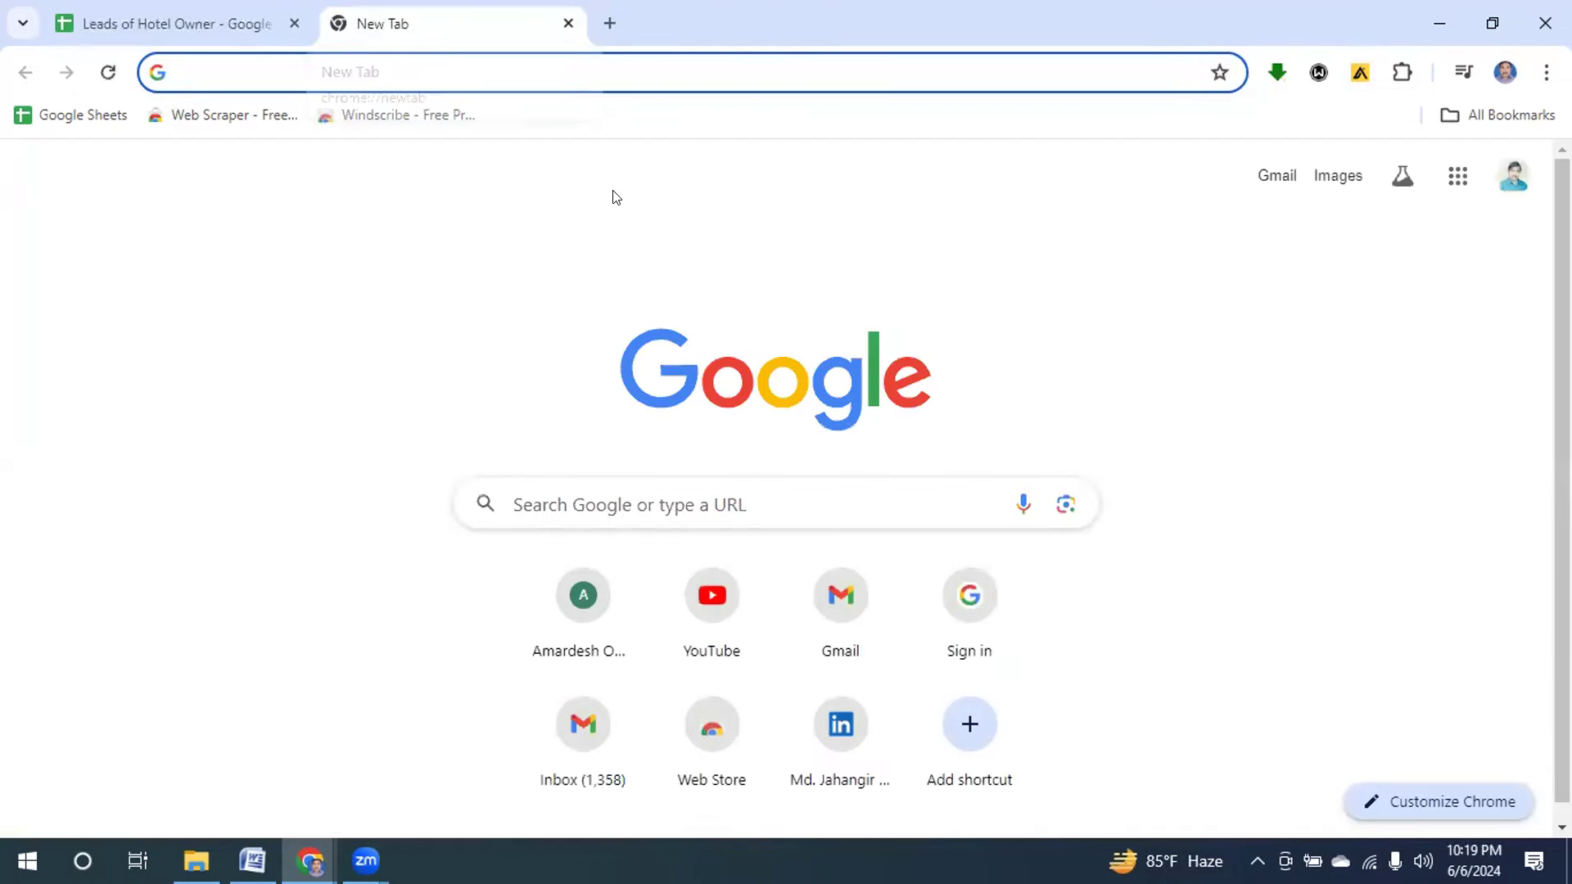
Go to LinkedIn and search People for 'hotel owner'.
click(837, 727)
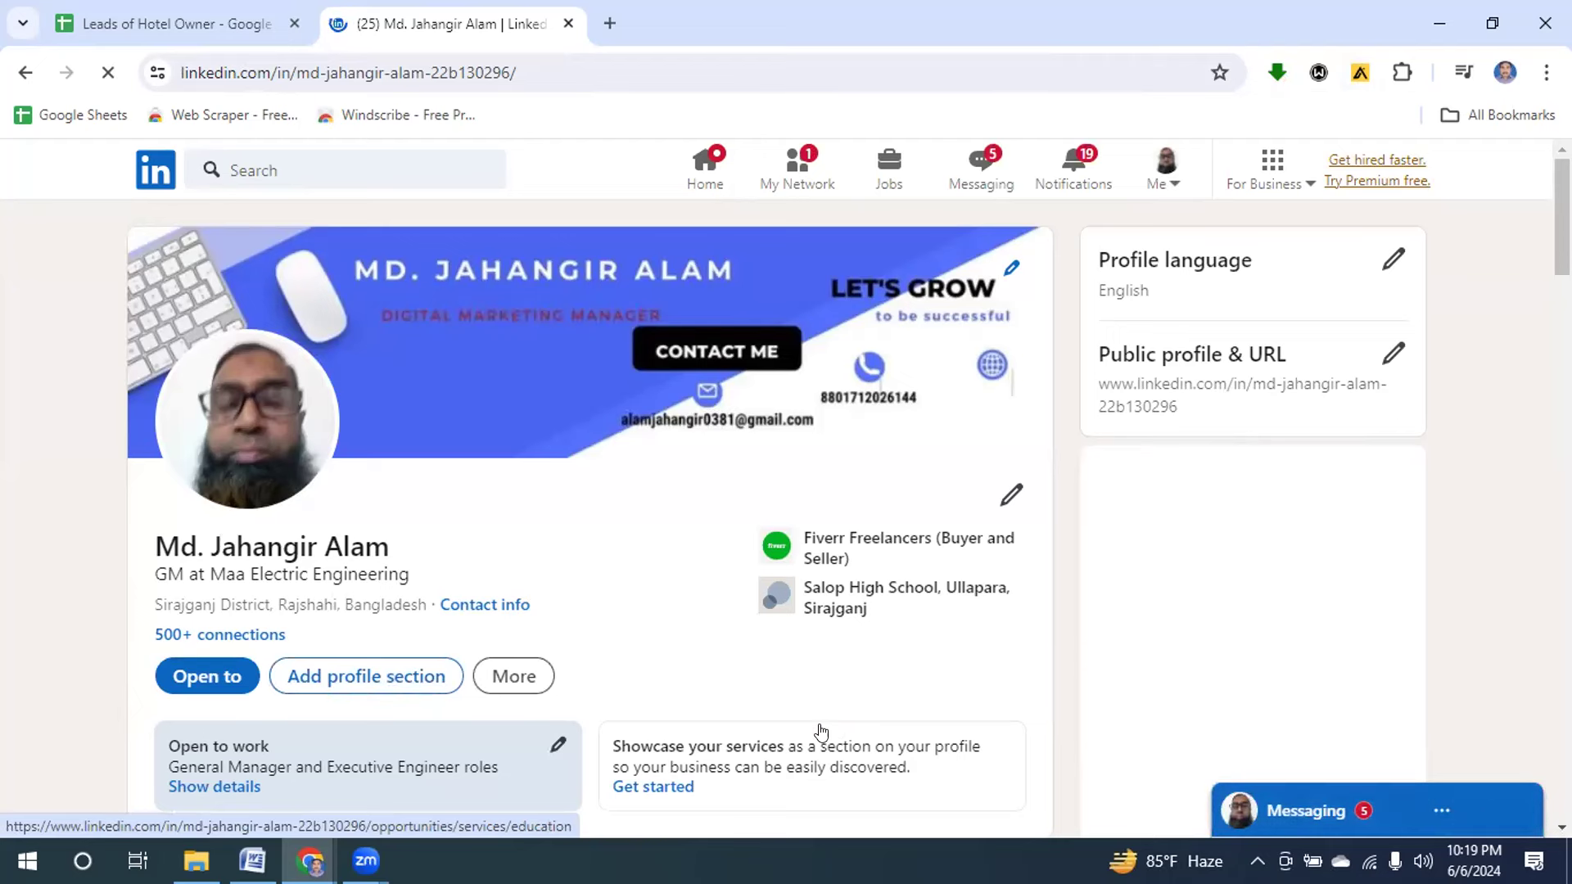
click(252, 160)
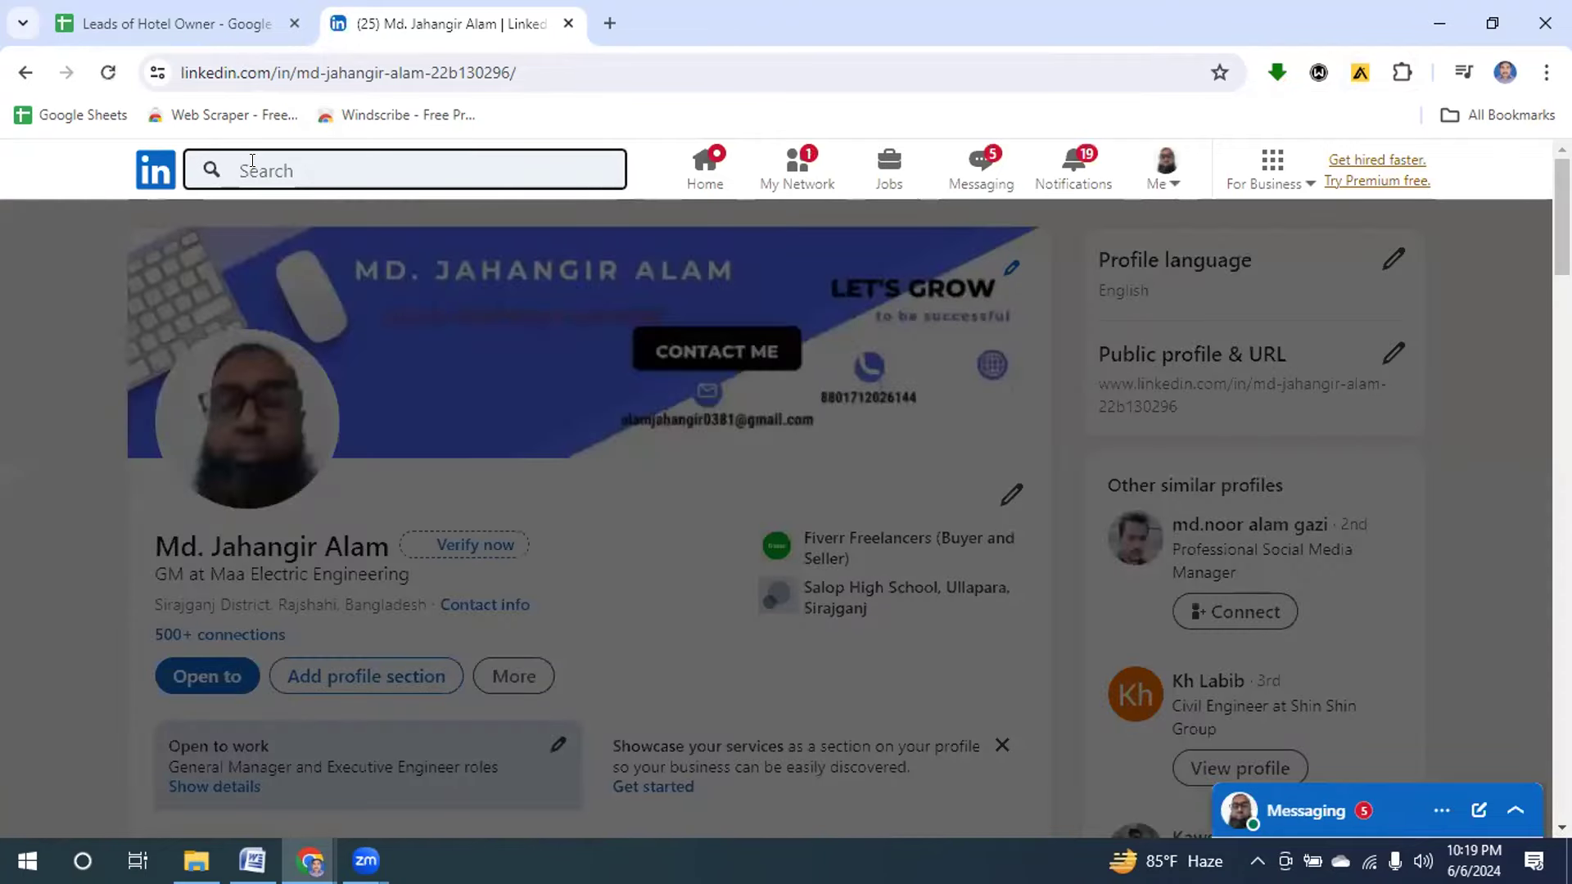
text(Hote)
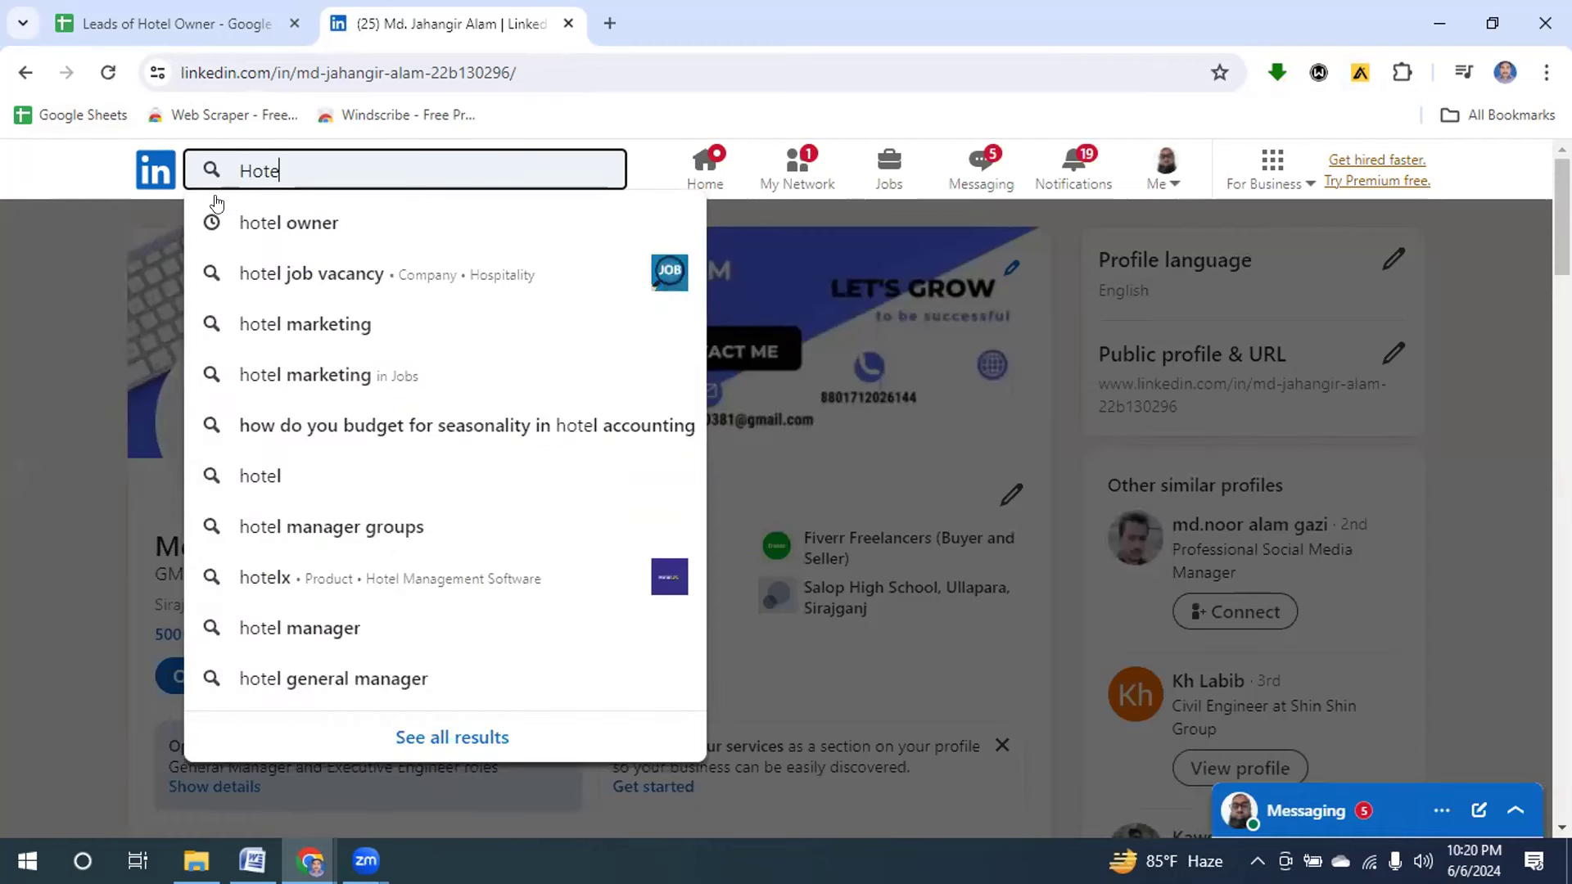
click(283, 226)
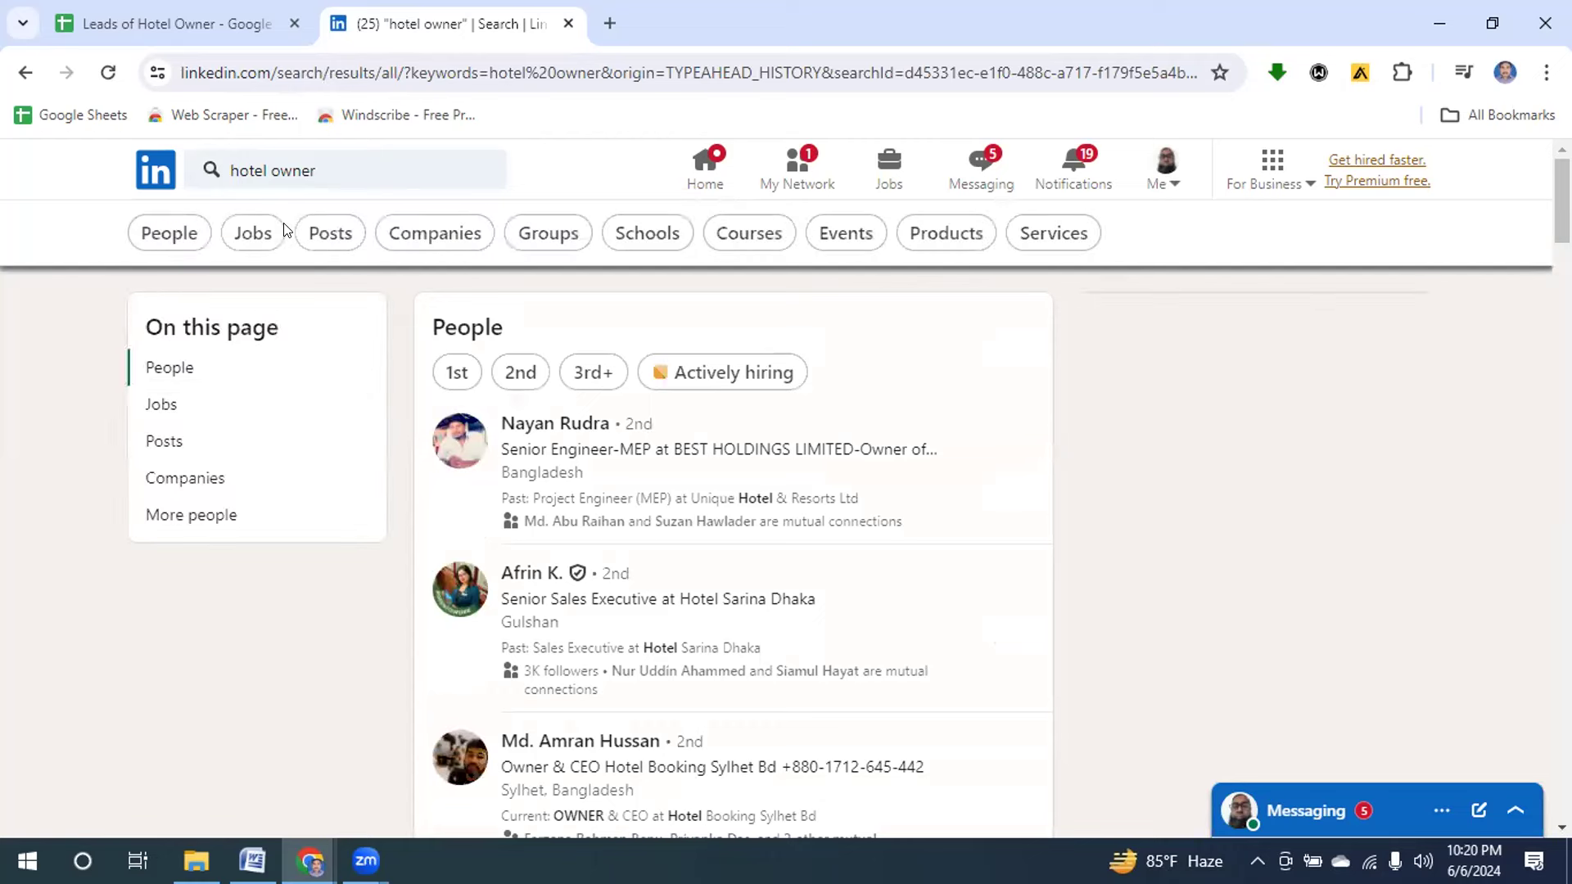
click(167, 236)
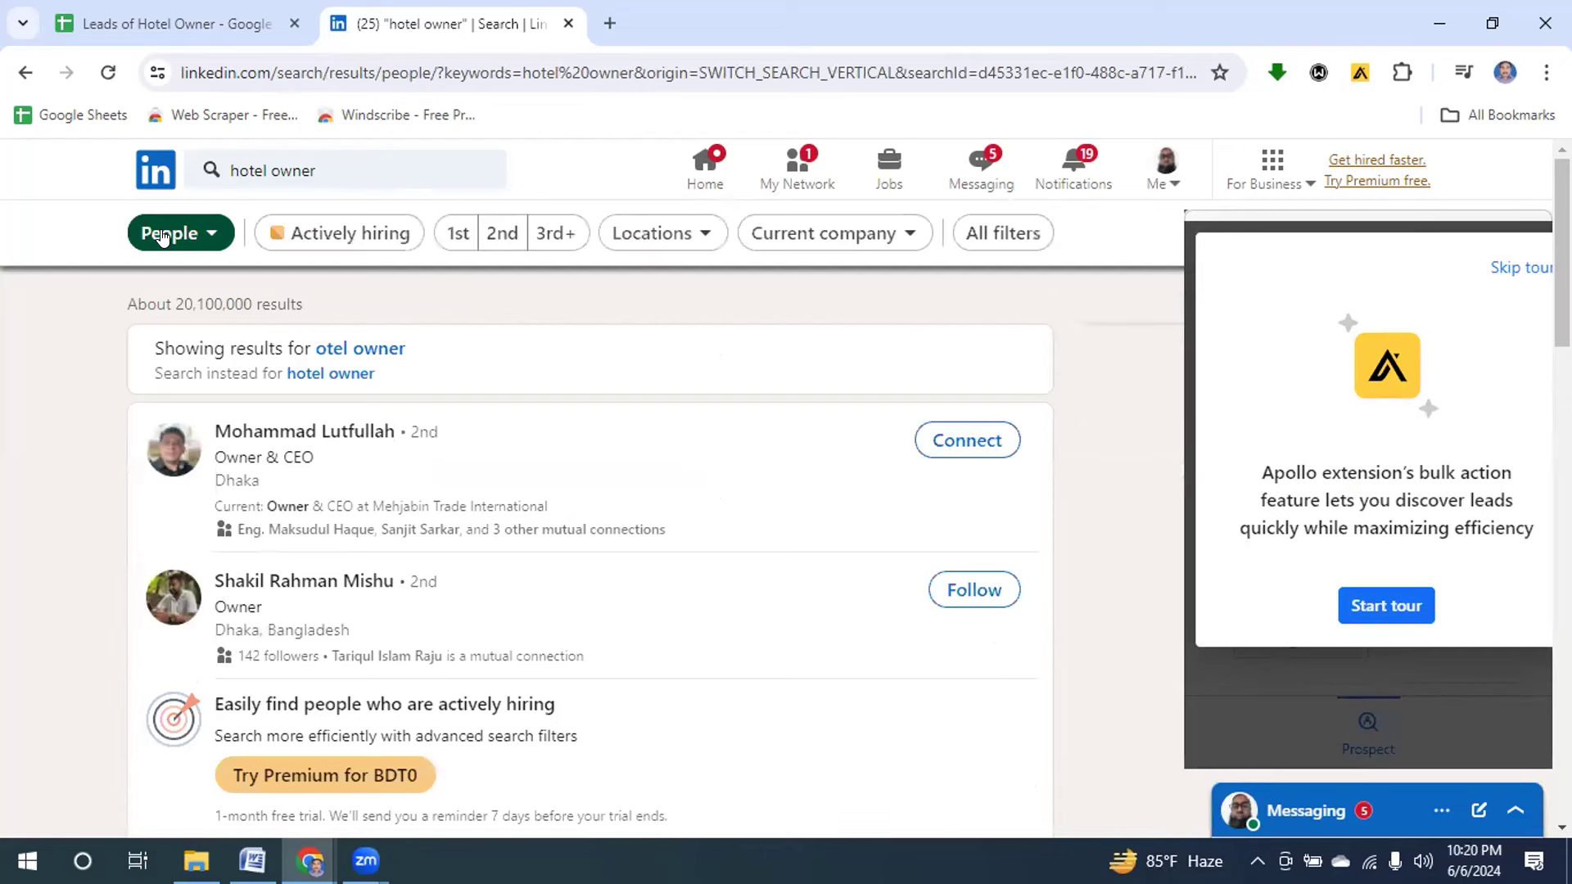
Filter the hotel owner people results to United States.
click(641, 235)
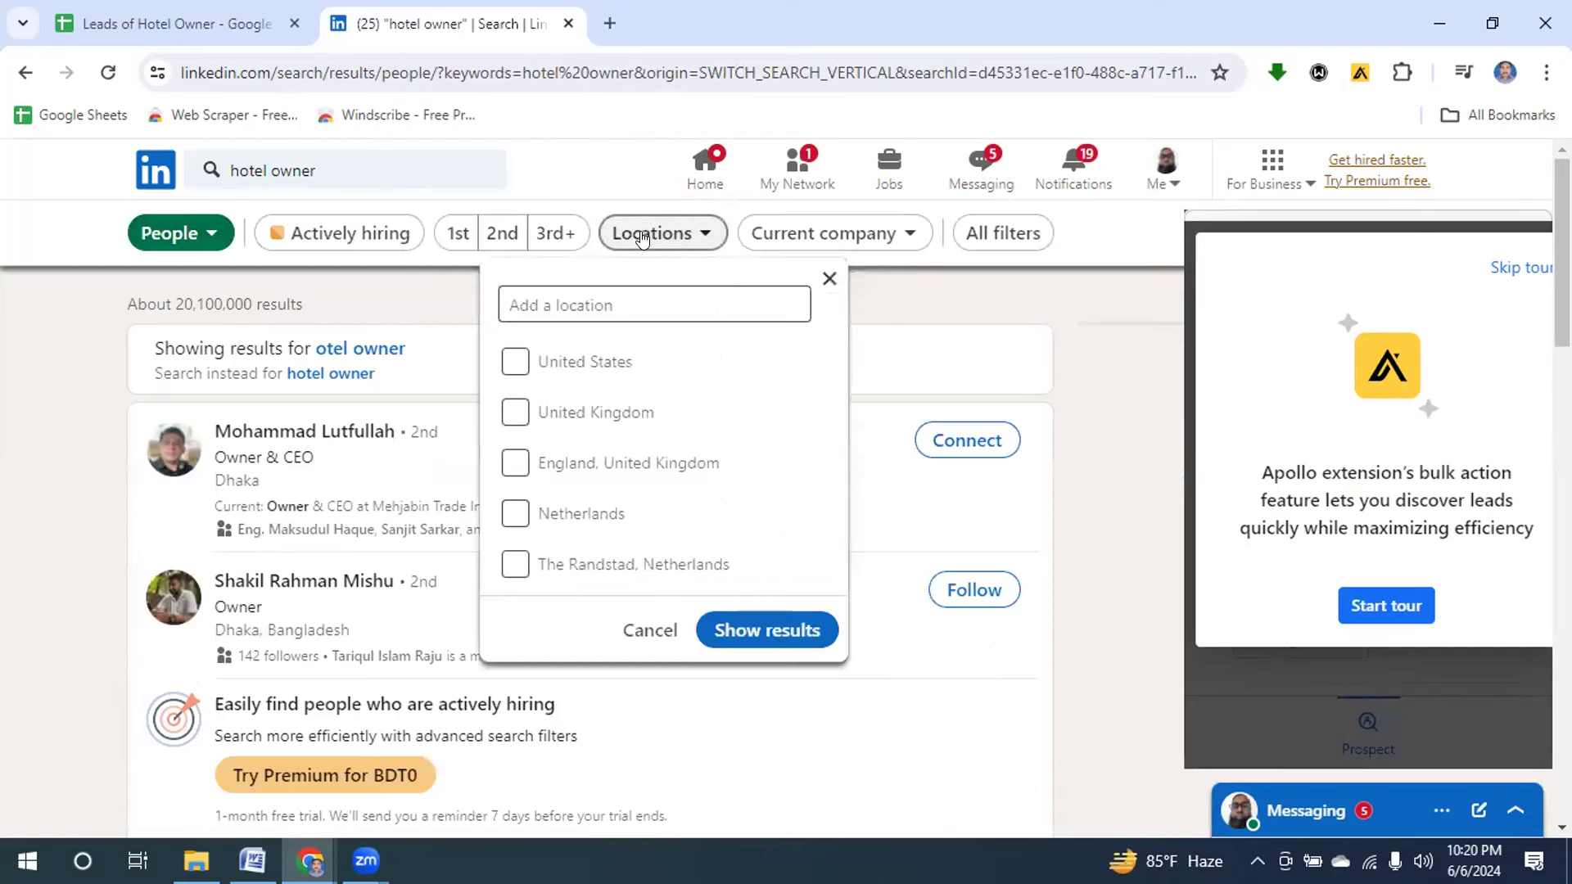
click(505, 363)
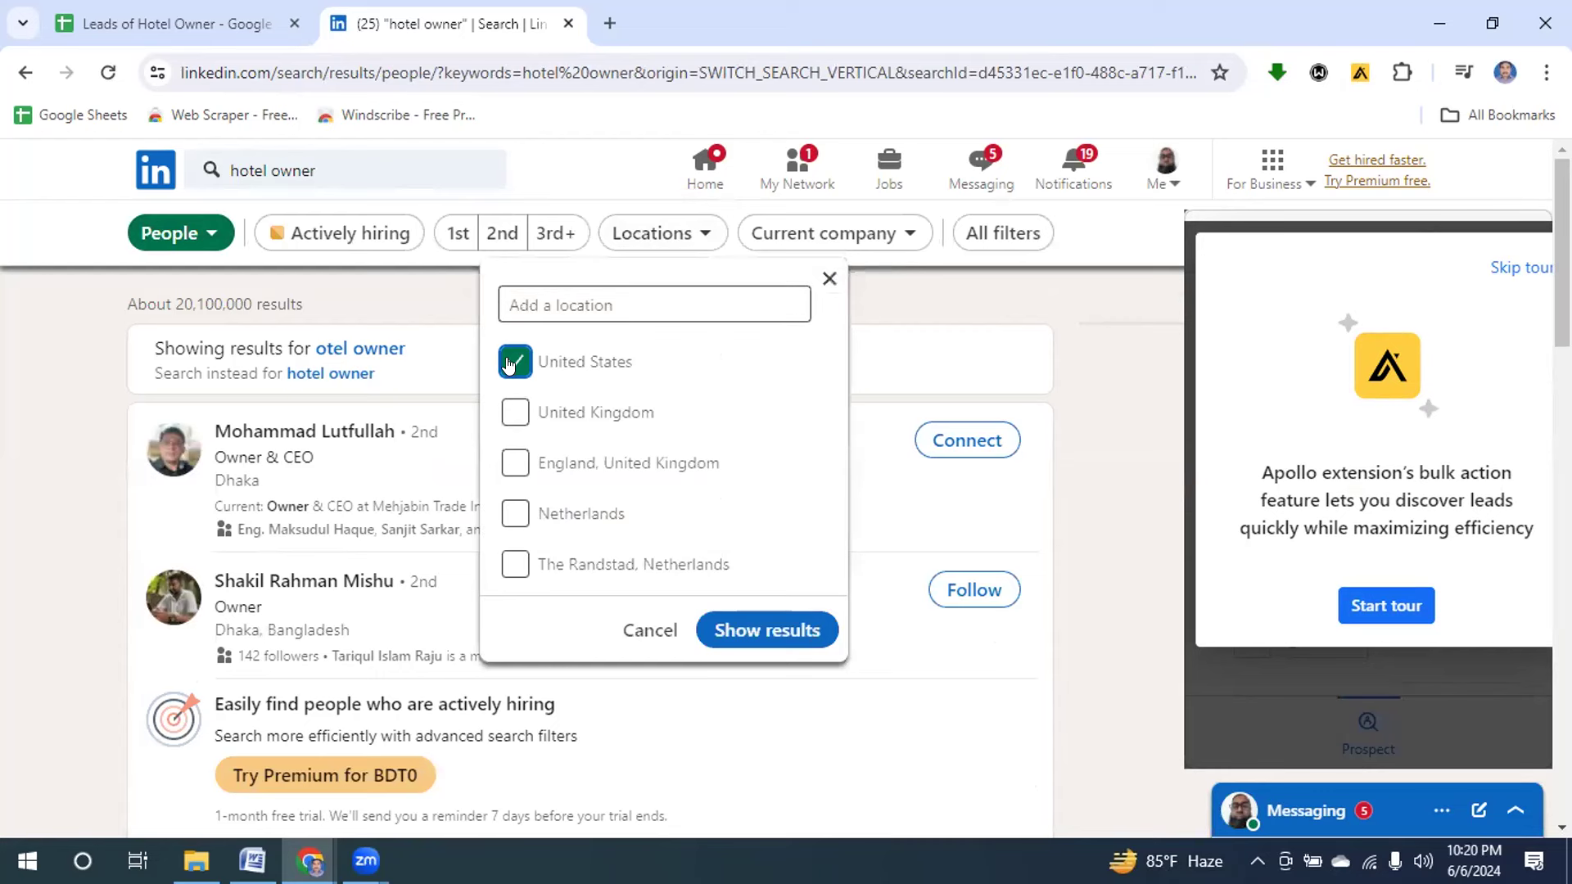
click(709, 635)
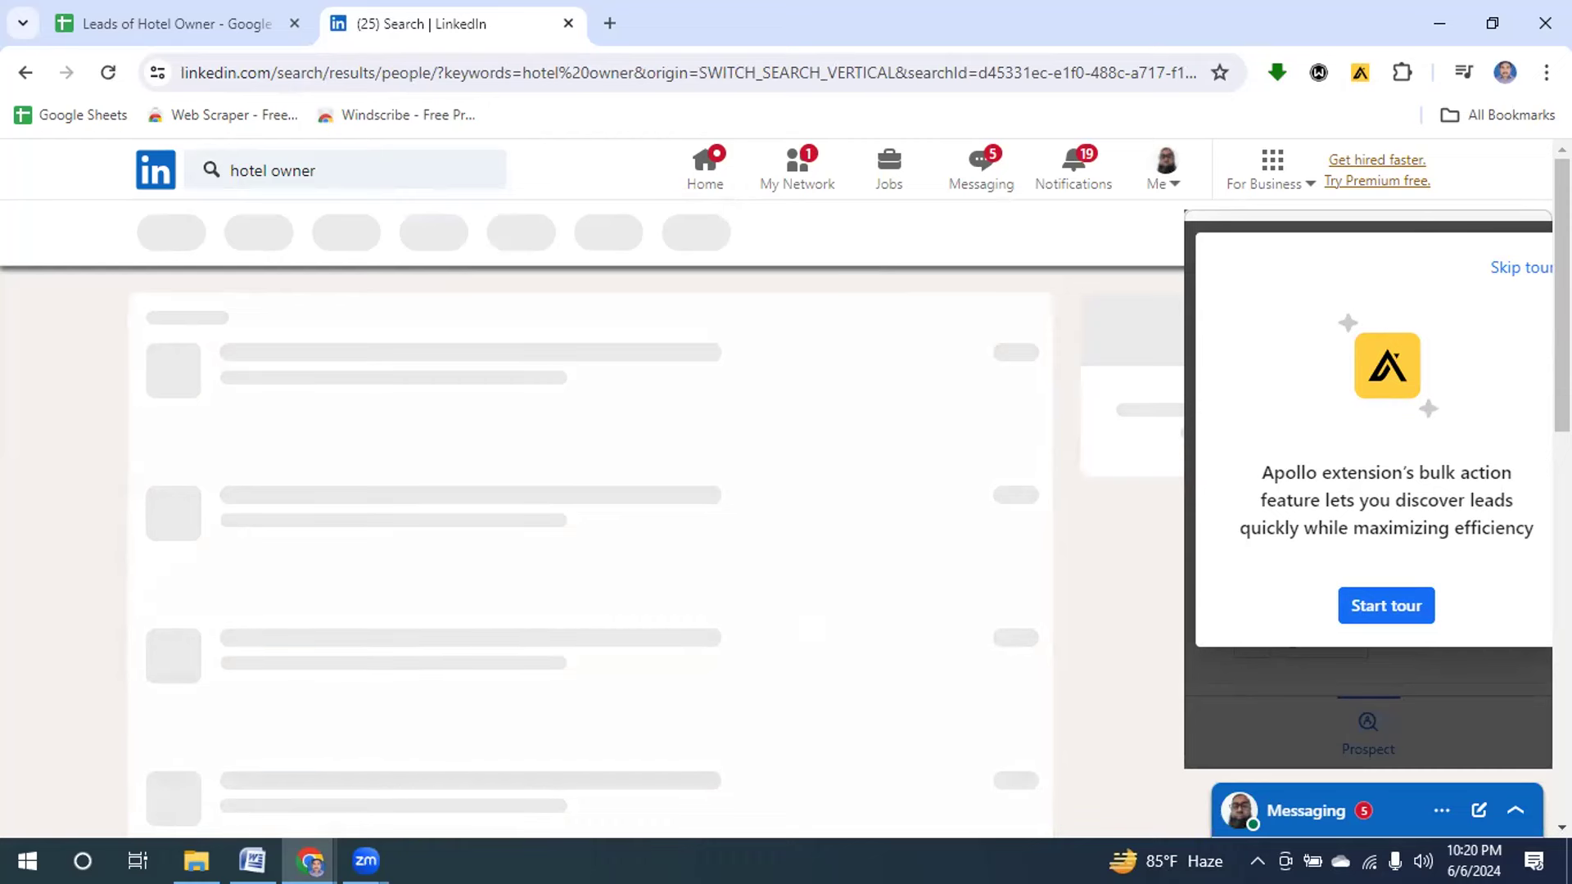
Skip the Apollo panel tour and scroll through the Net New hotel-owner prospects.
click(1502, 270)
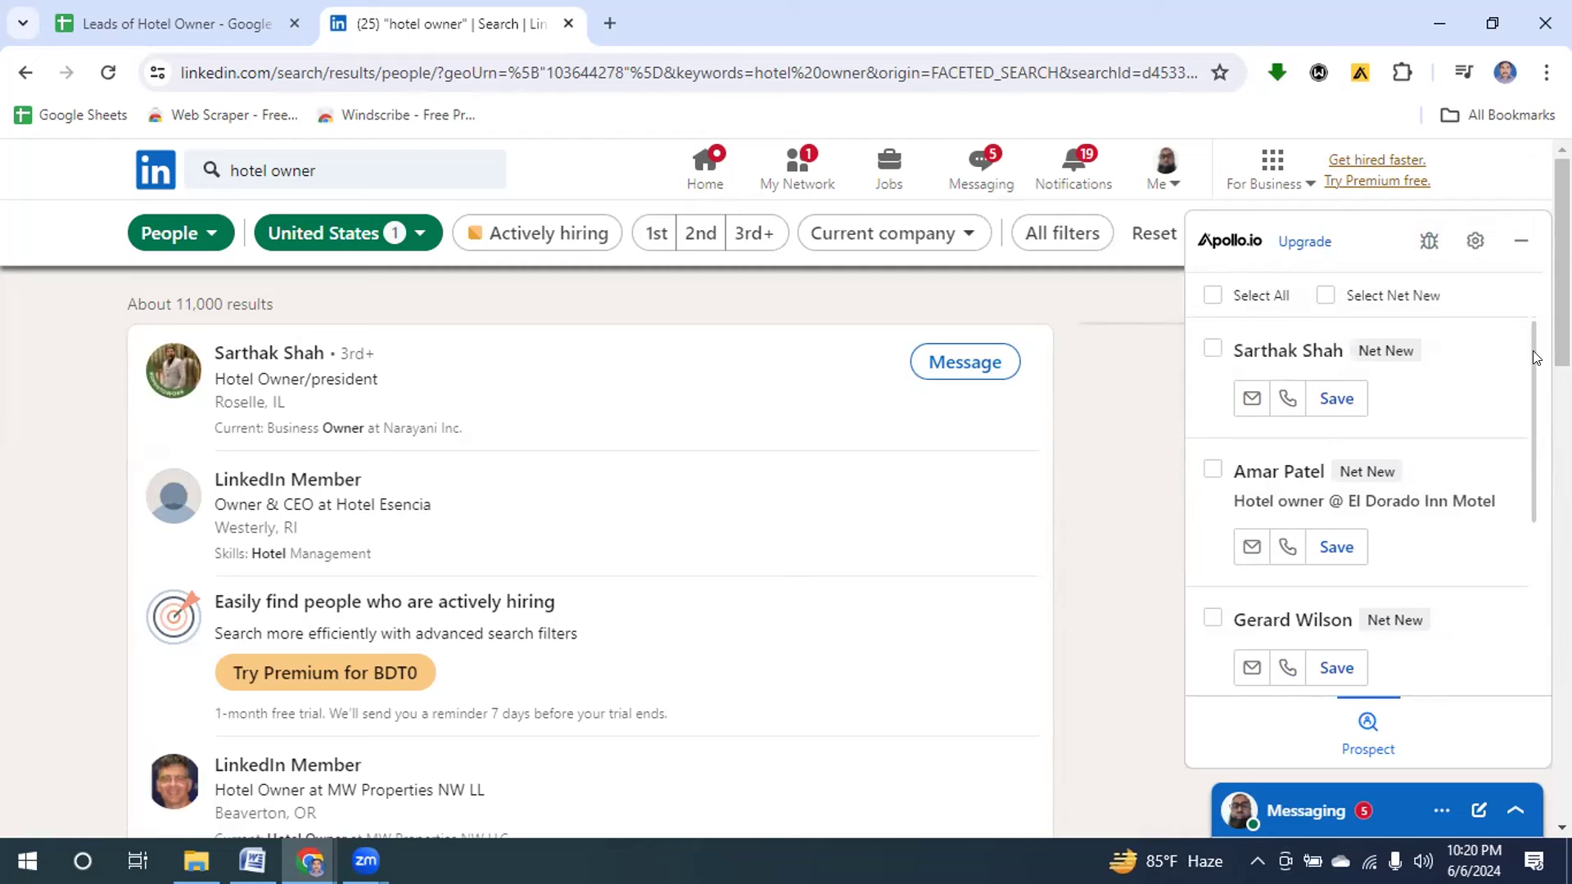
drag(1533, 359, 1534, 561)
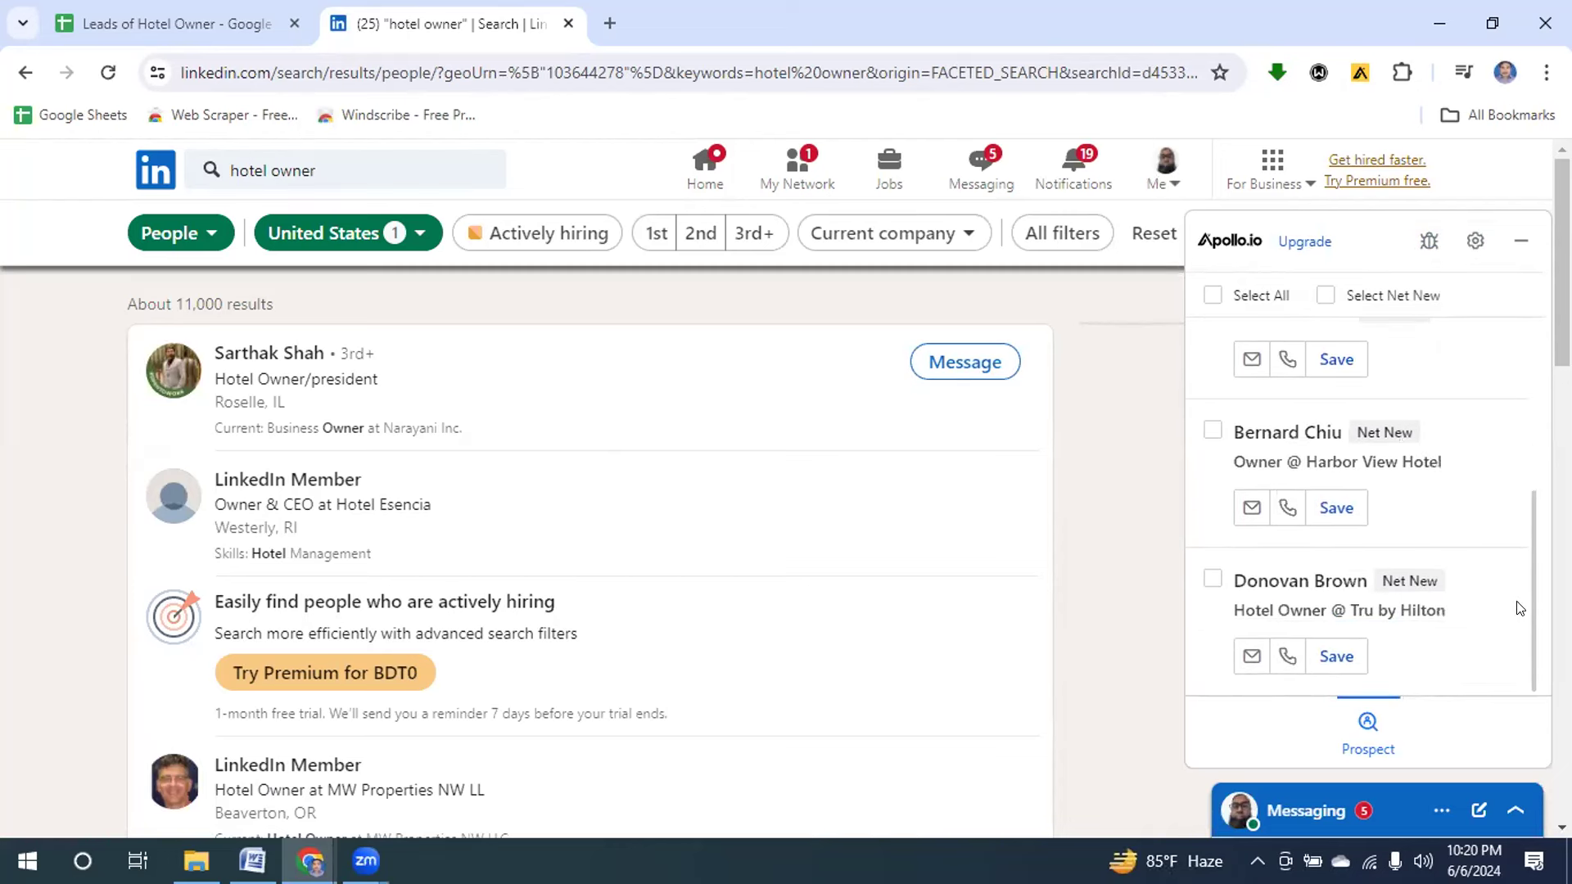
drag(1527, 595, 1523, 342)
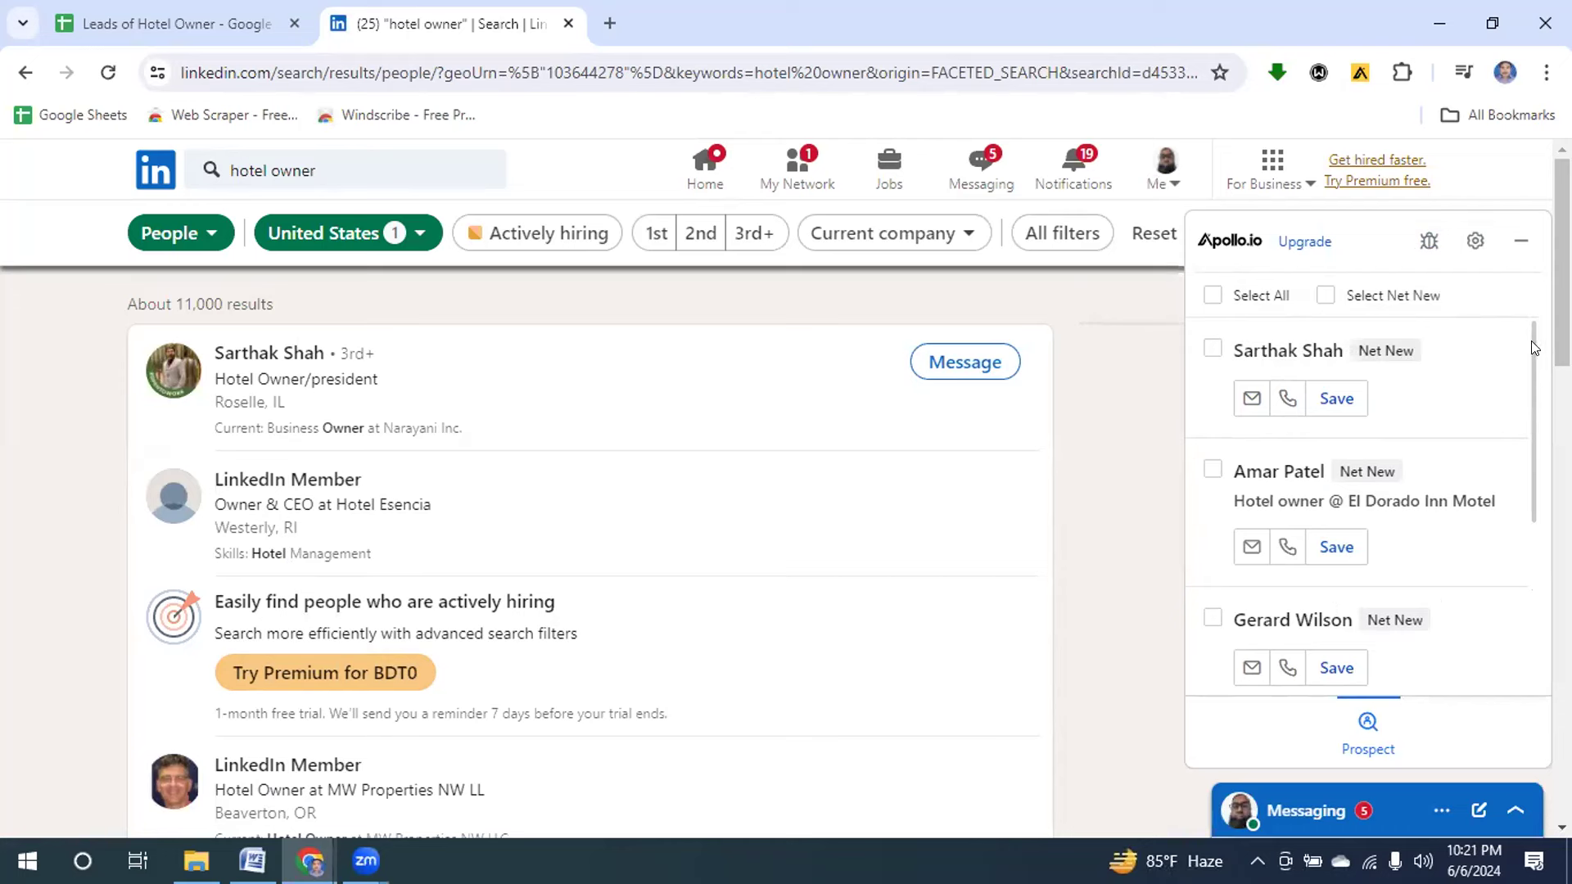
scroll(1533, 347, down, 4)
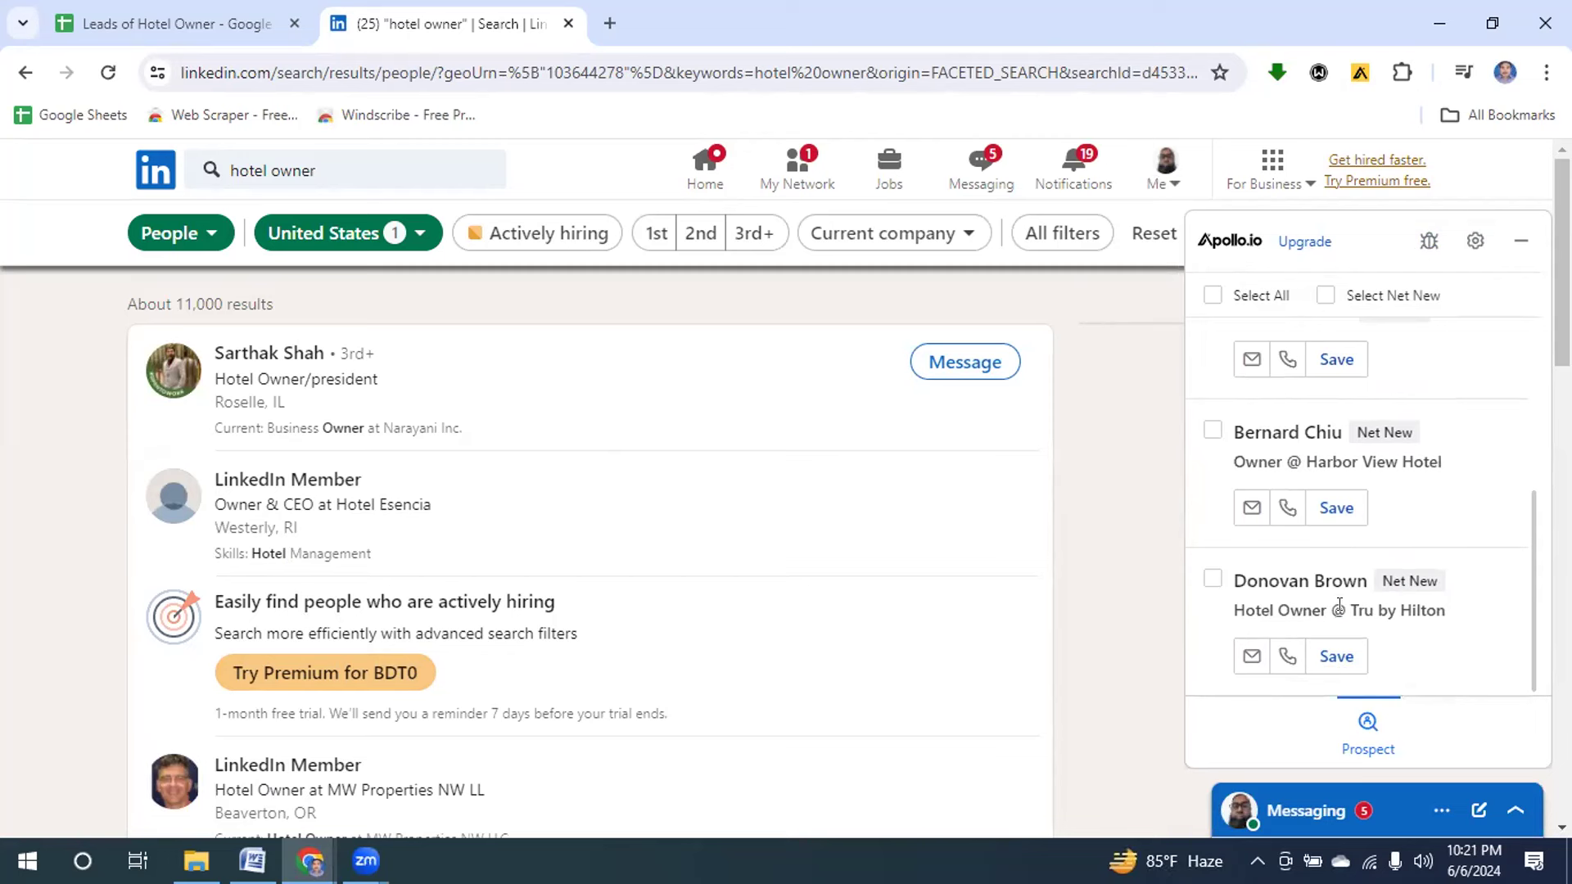
Save the Harbor View Hotel and El Dorado Inn Motel owners, checking their email and phone options.
click(1247, 506)
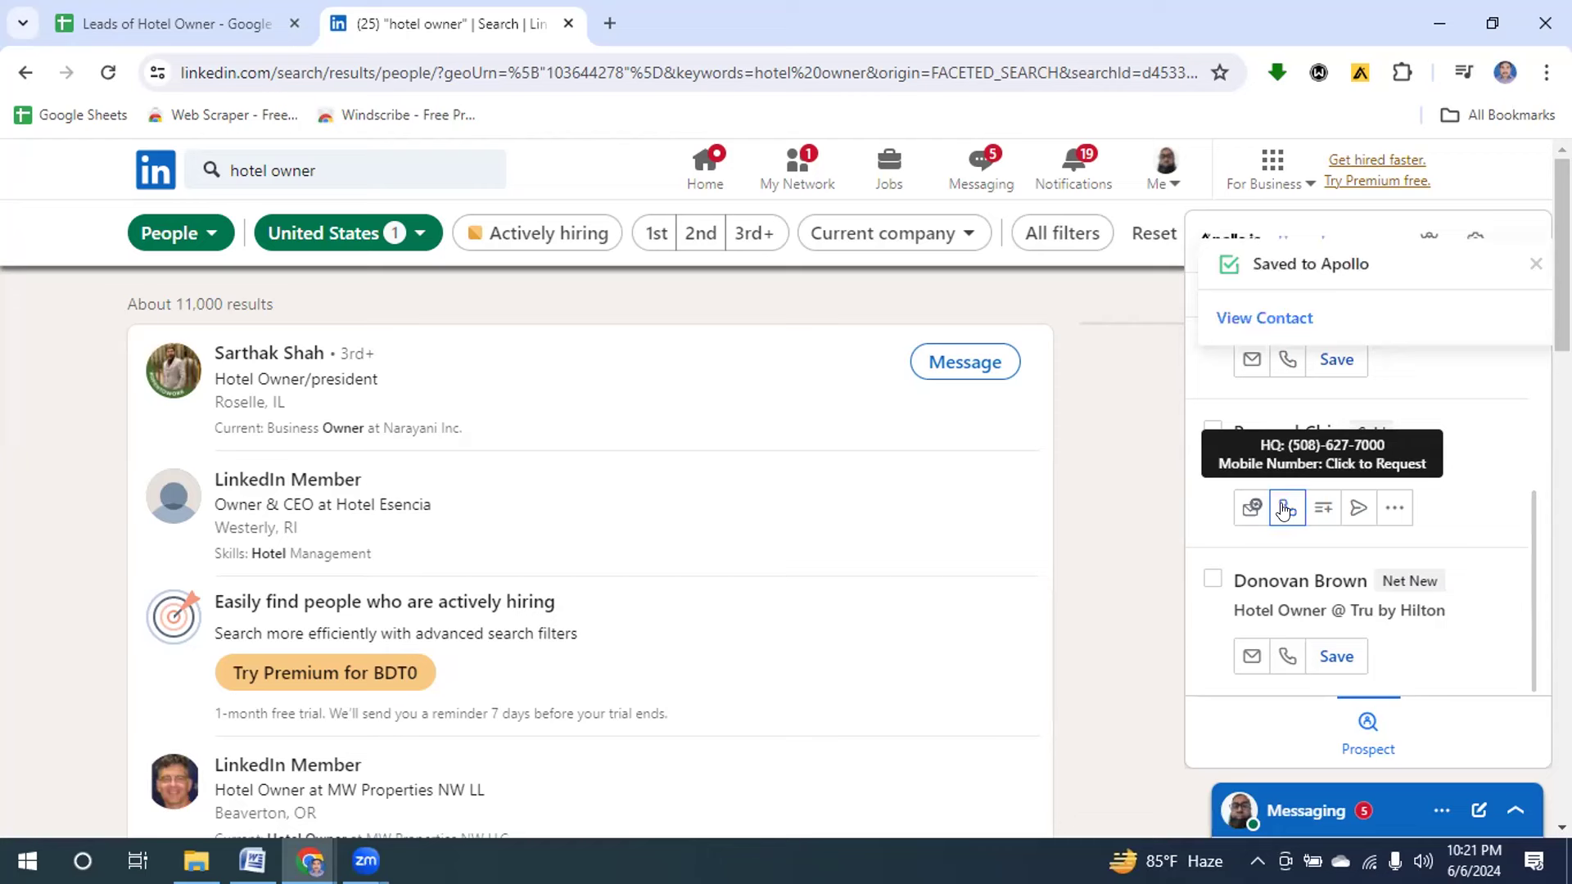
click(1282, 509)
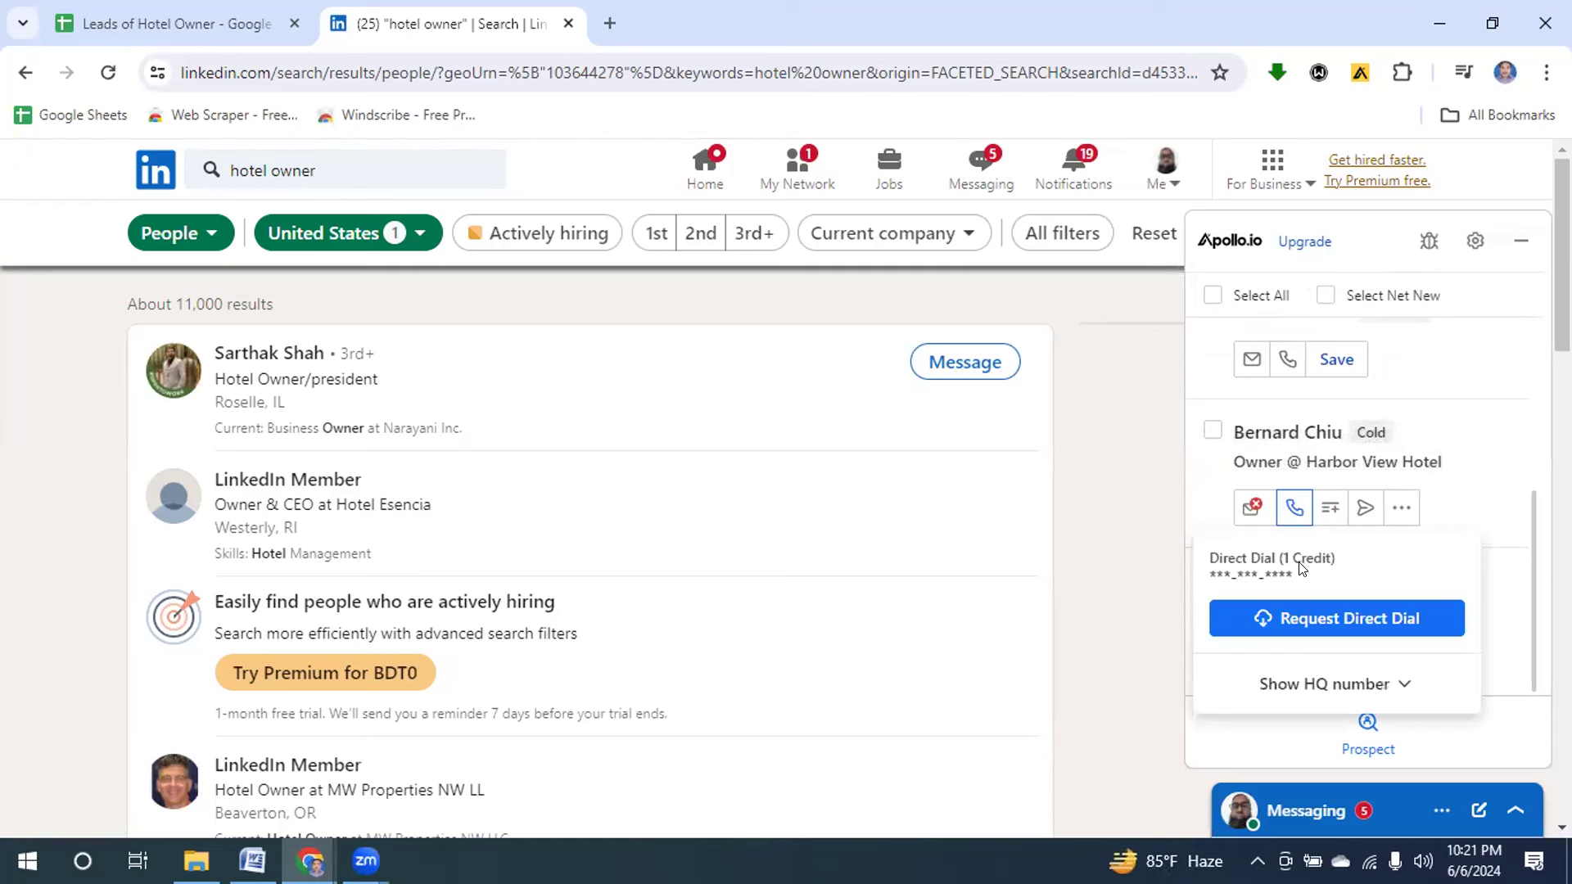
click(1245, 510)
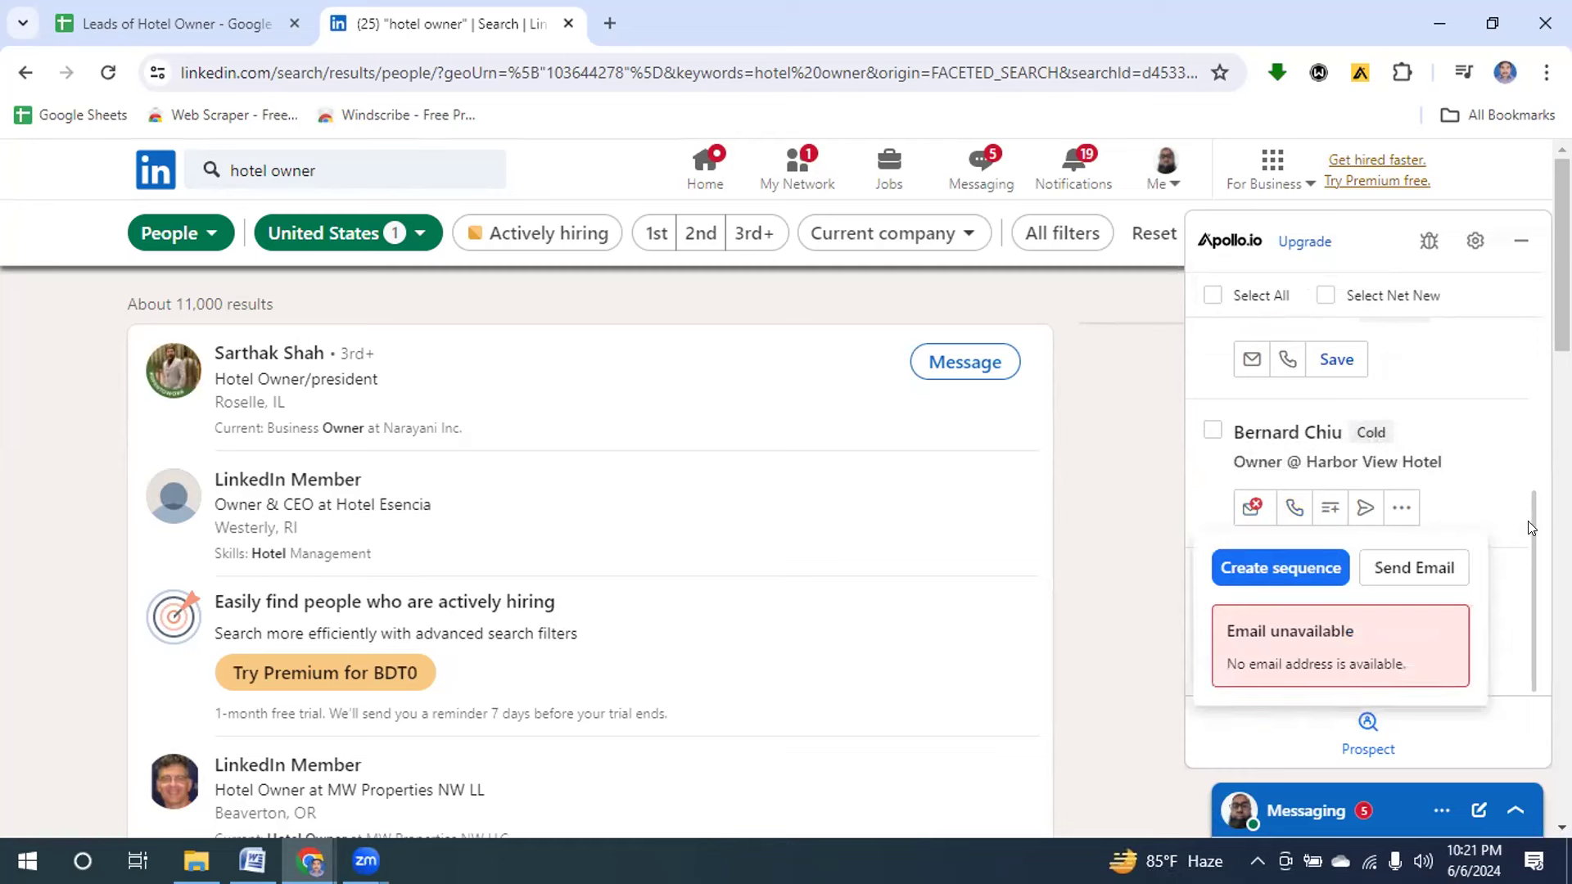
scroll(1528, 526, up, 1)
drag(1528, 491, 1527, 342)
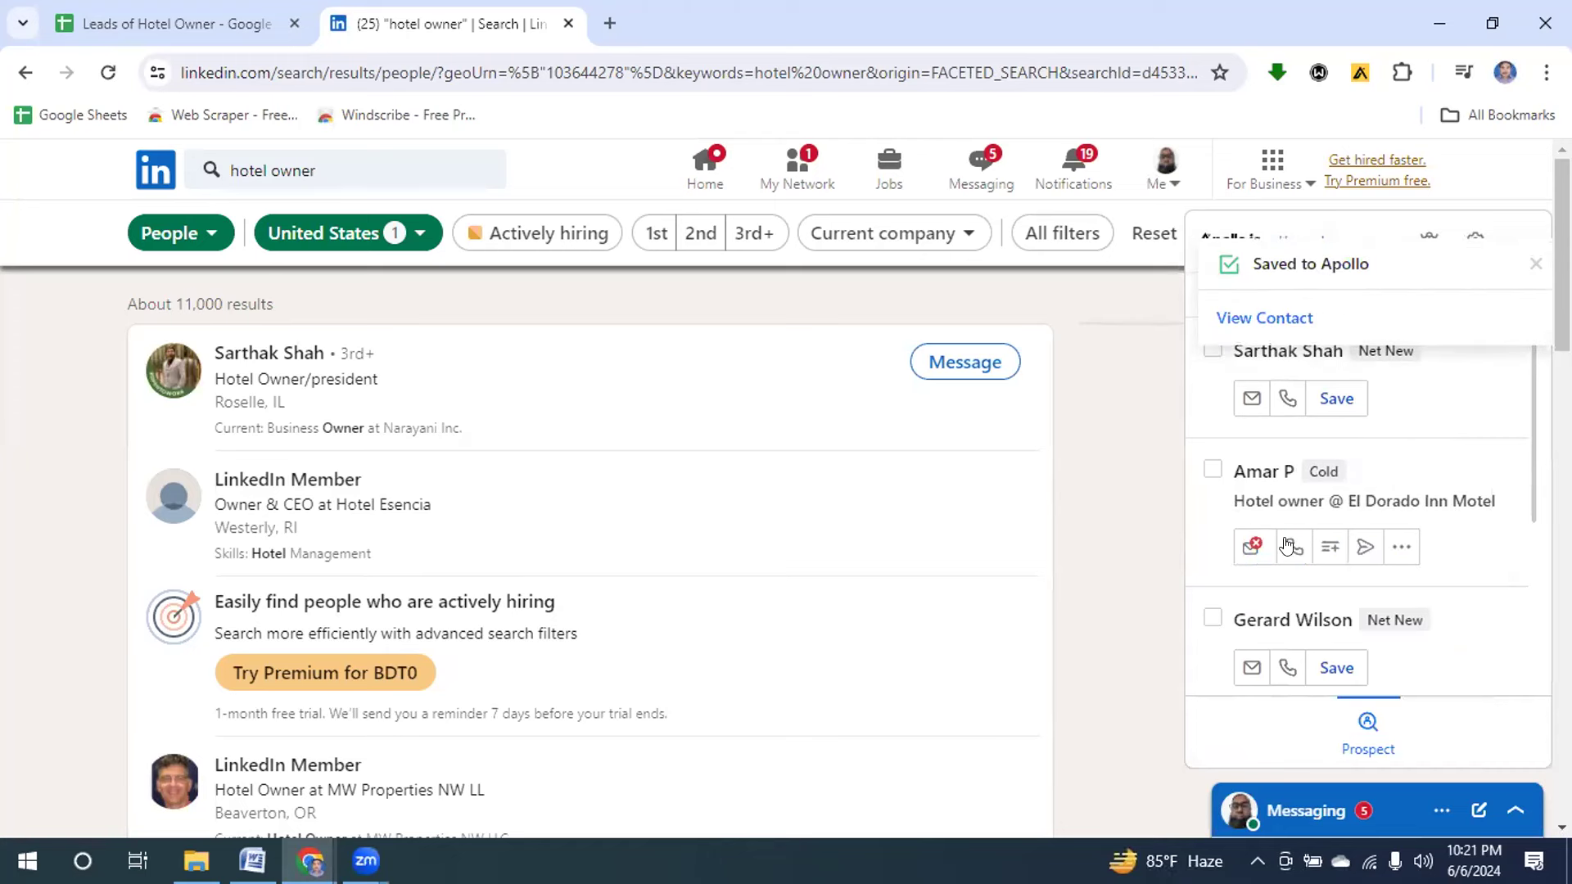
click(1244, 545)
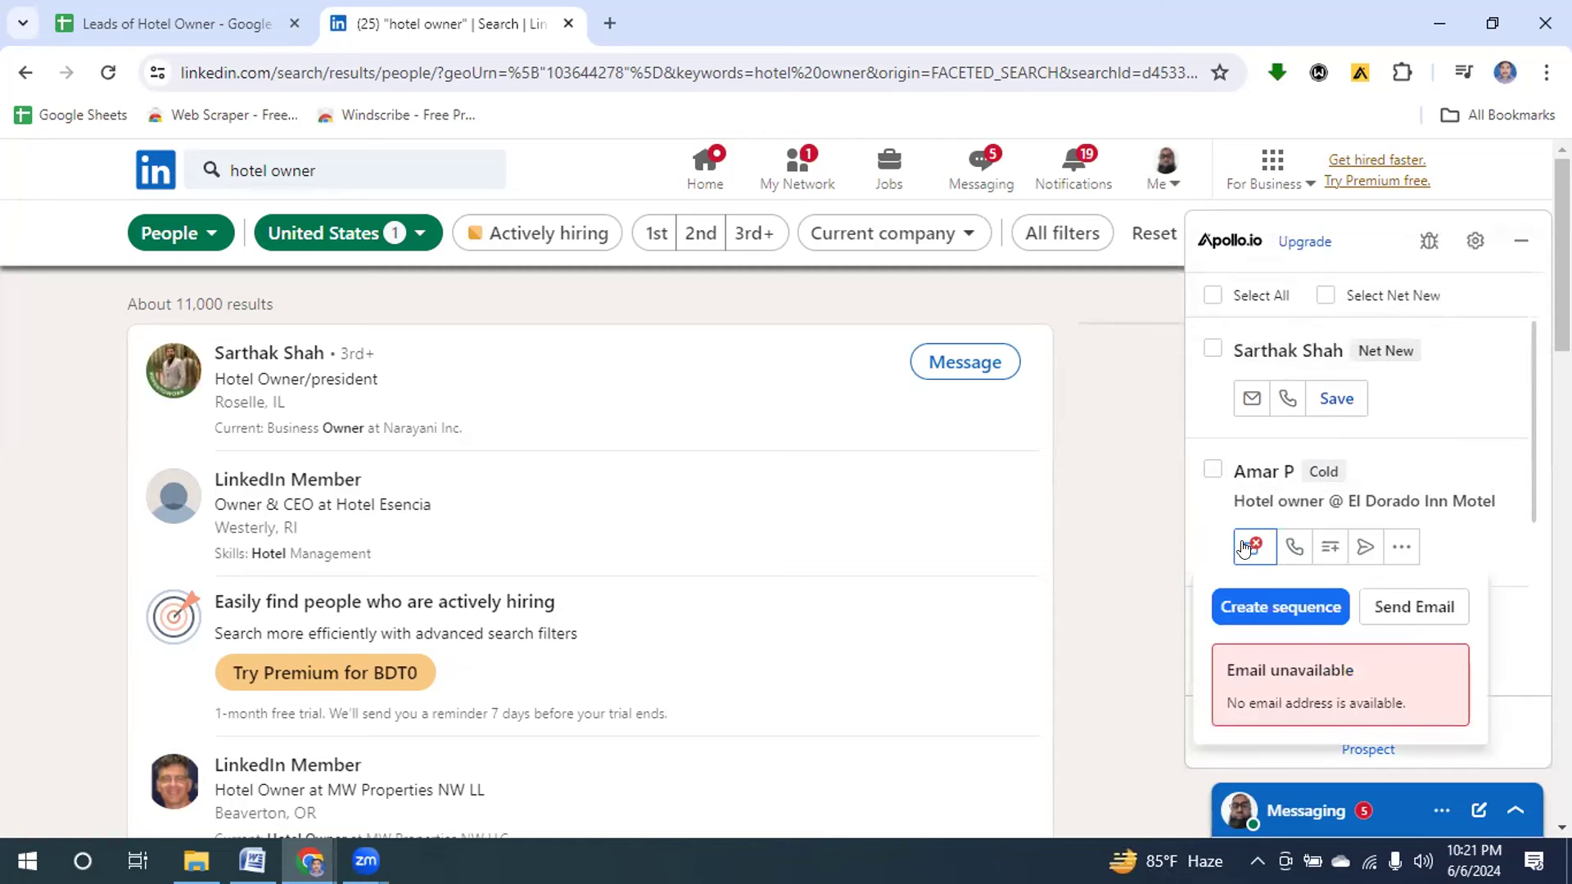
click(1283, 544)
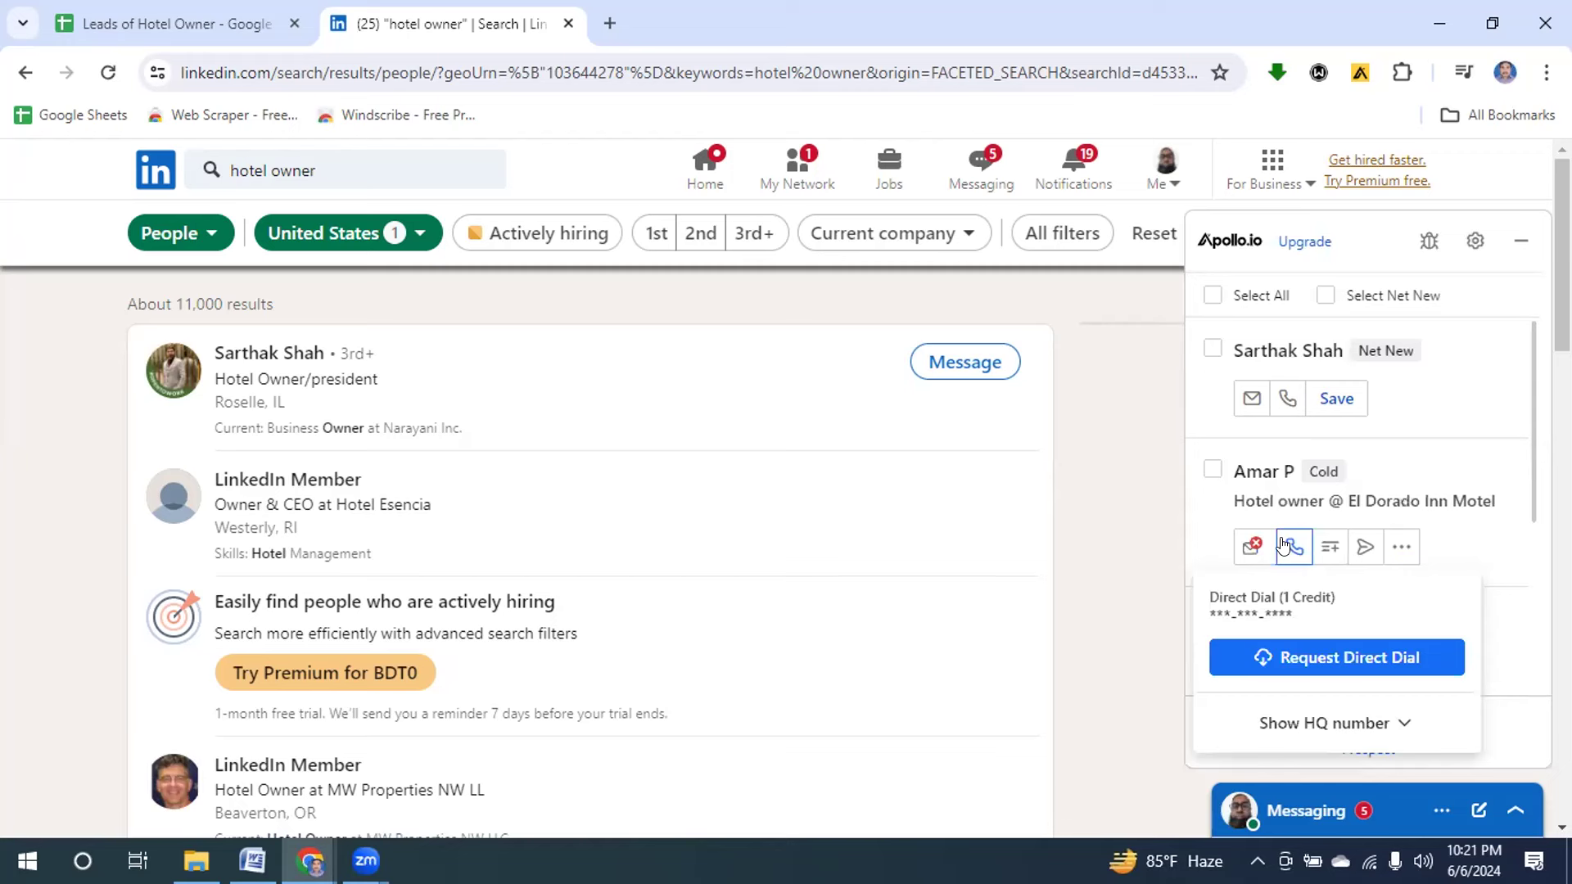
Save the Tru by Hilton owner and check their email and phone options.
drag(1532, 398, 1516, 534)
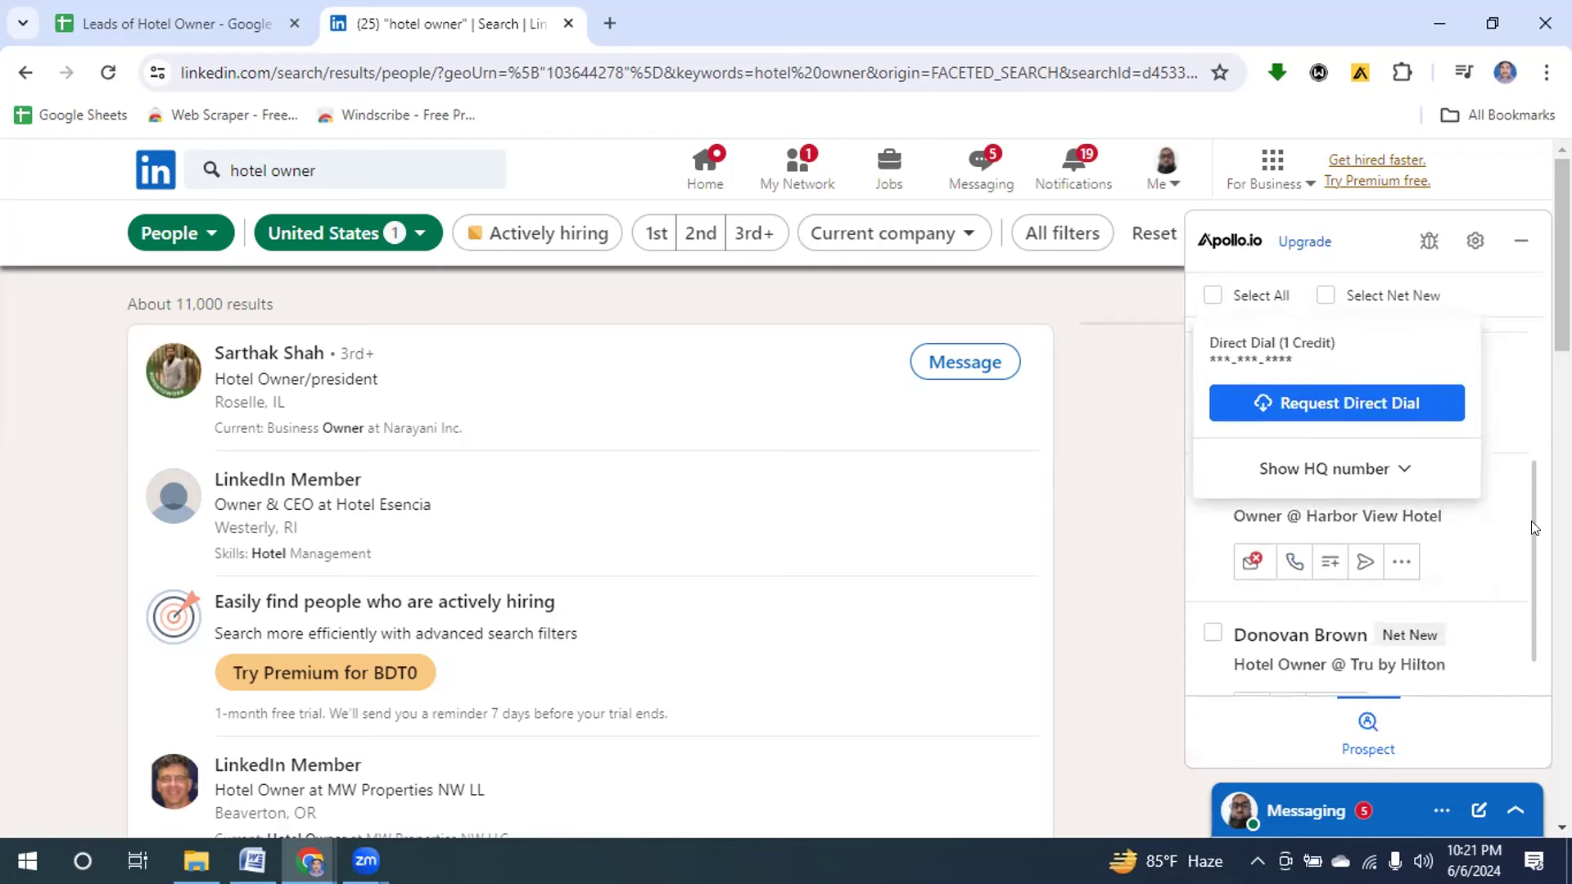
drag(1533, 526, 1533, 652)
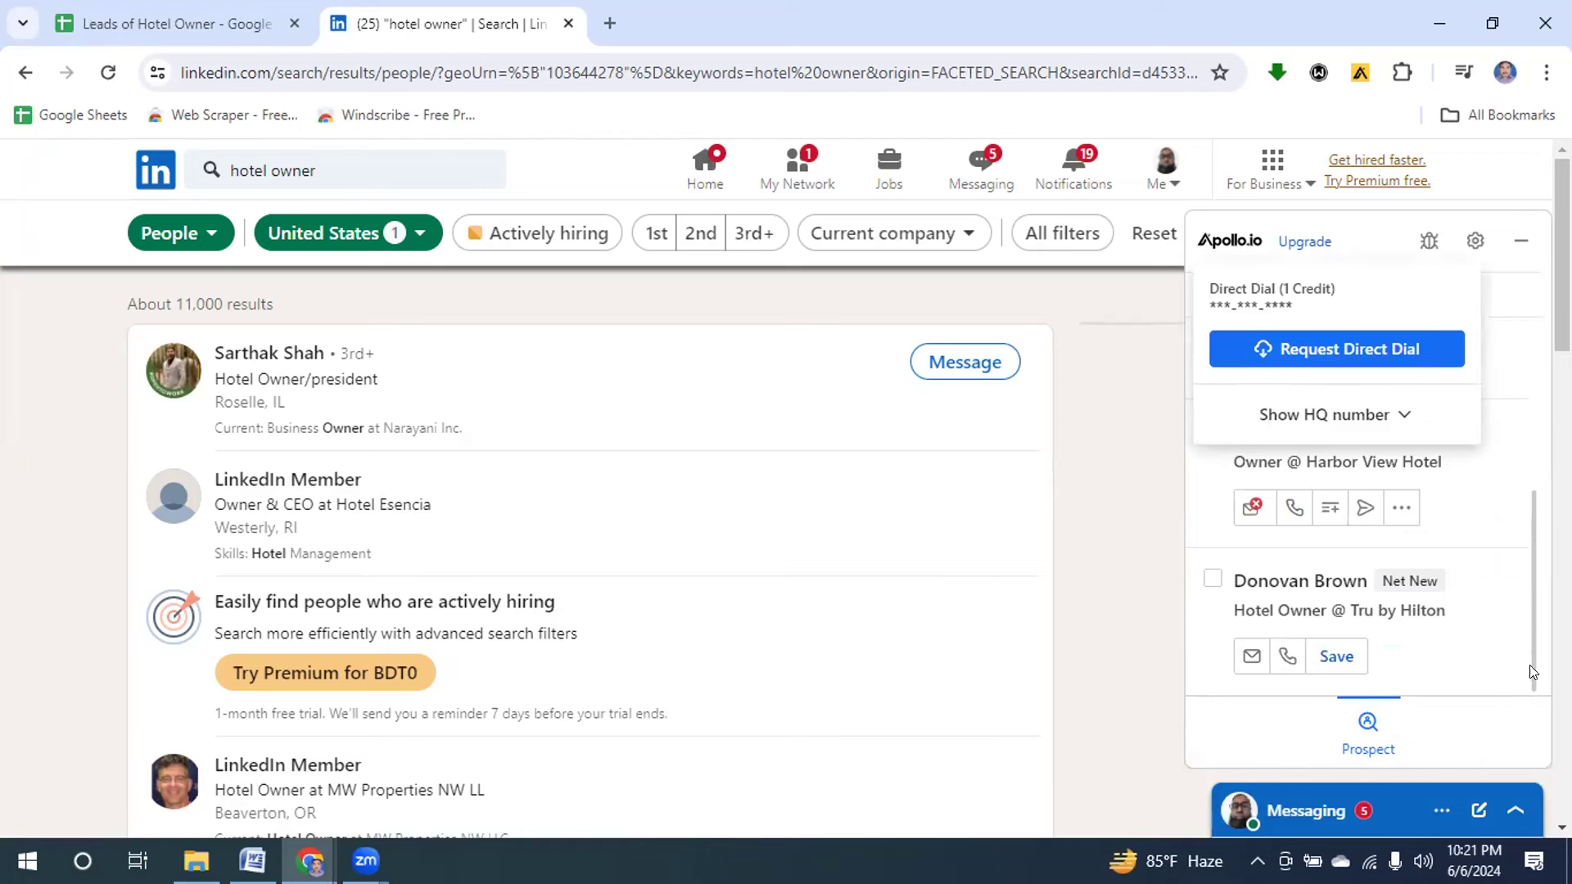
click(1249, 654)
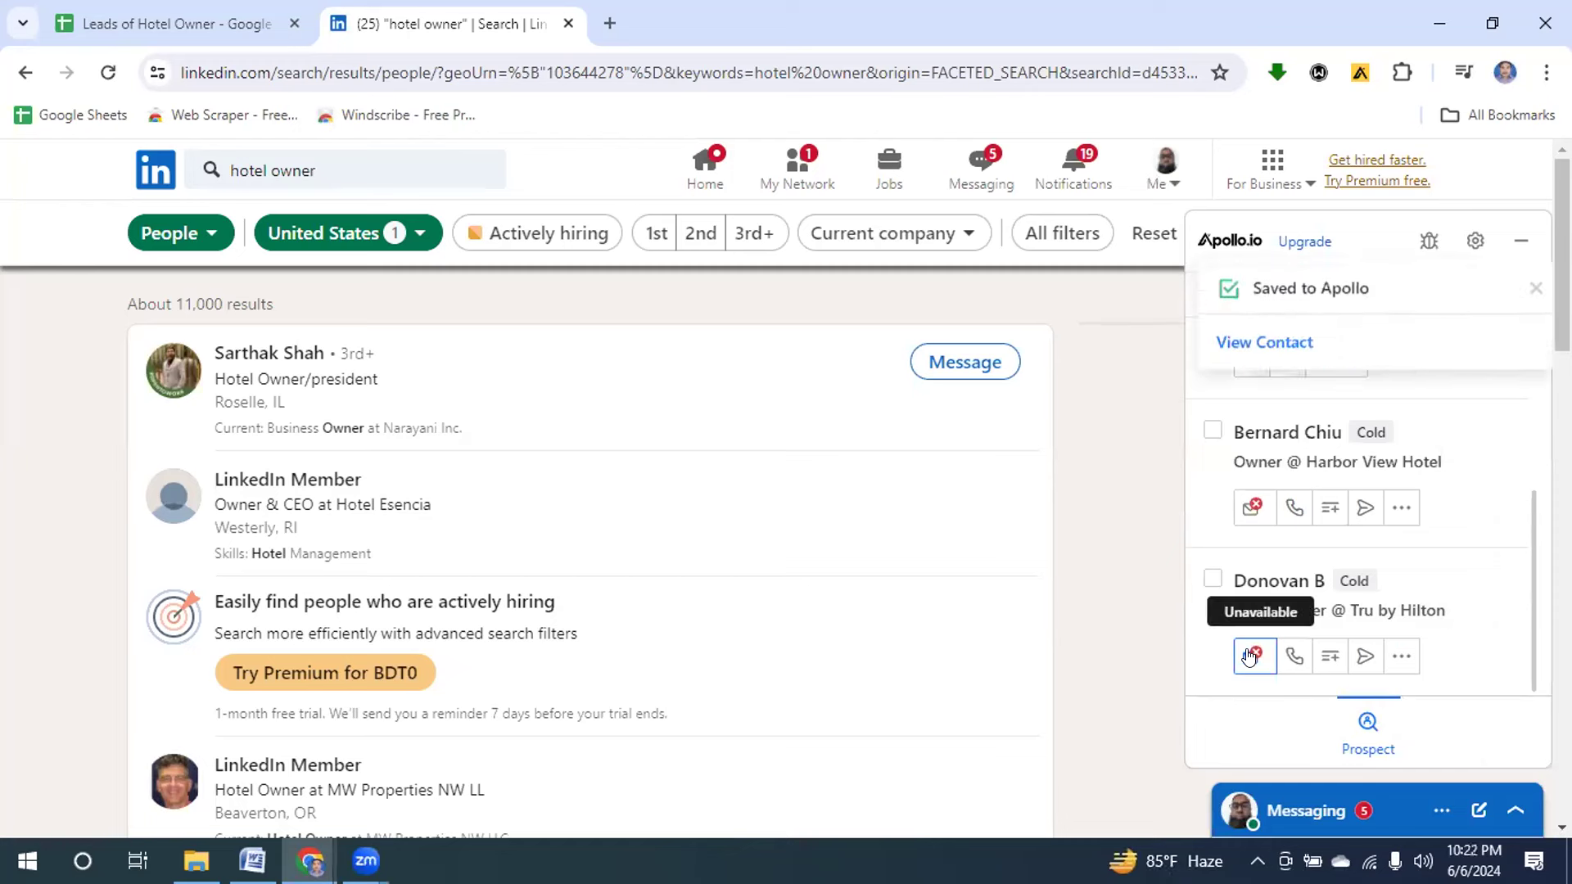
click(1294, 656)
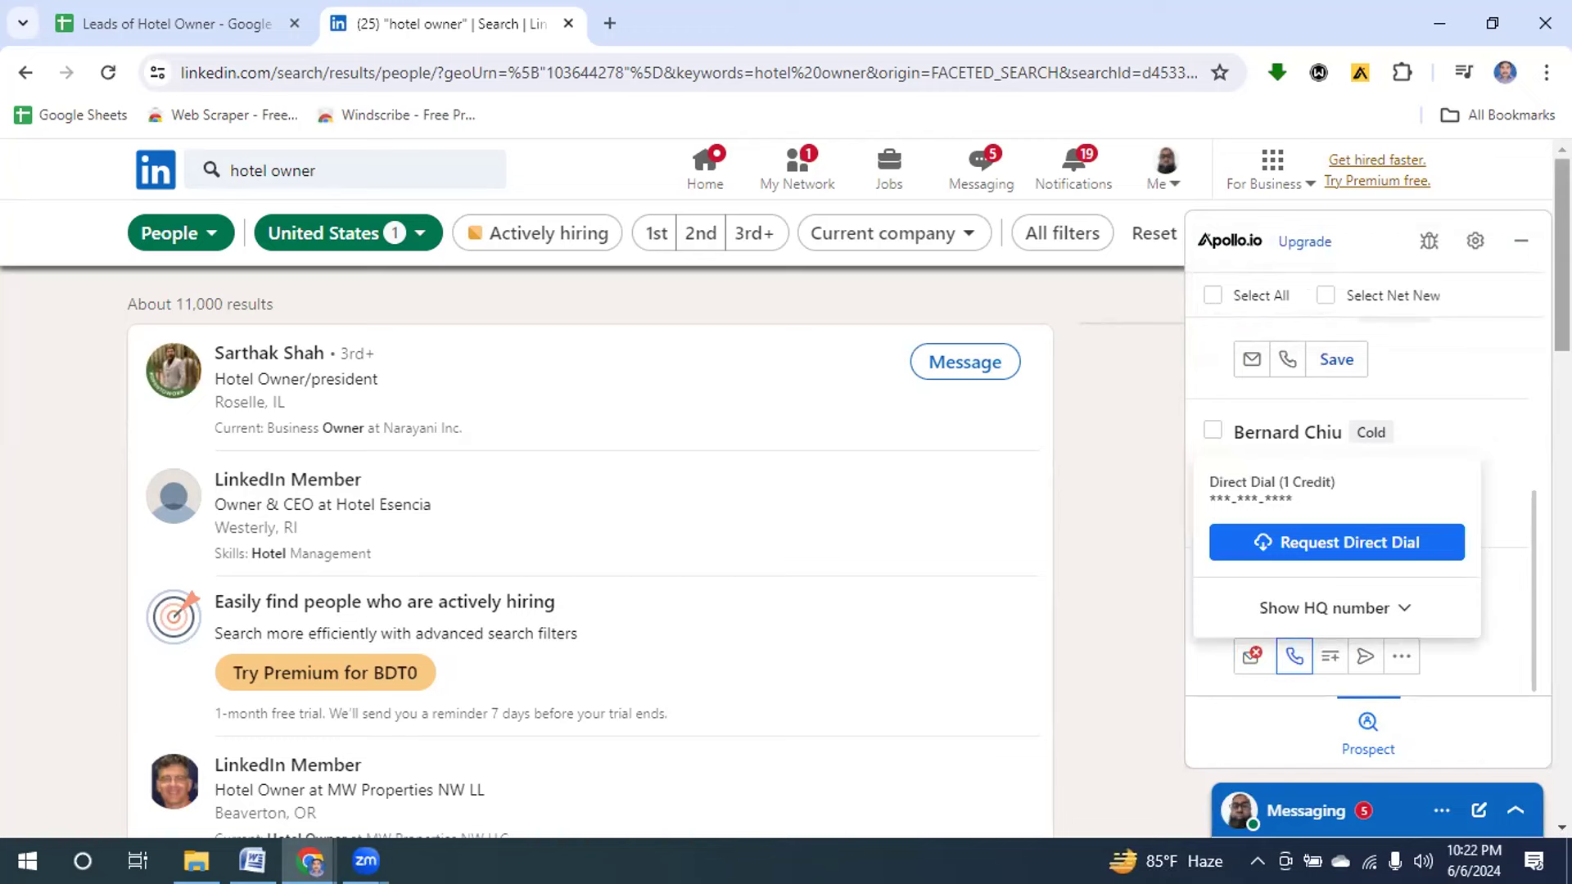
drag(1562, 254, 1562, 611)
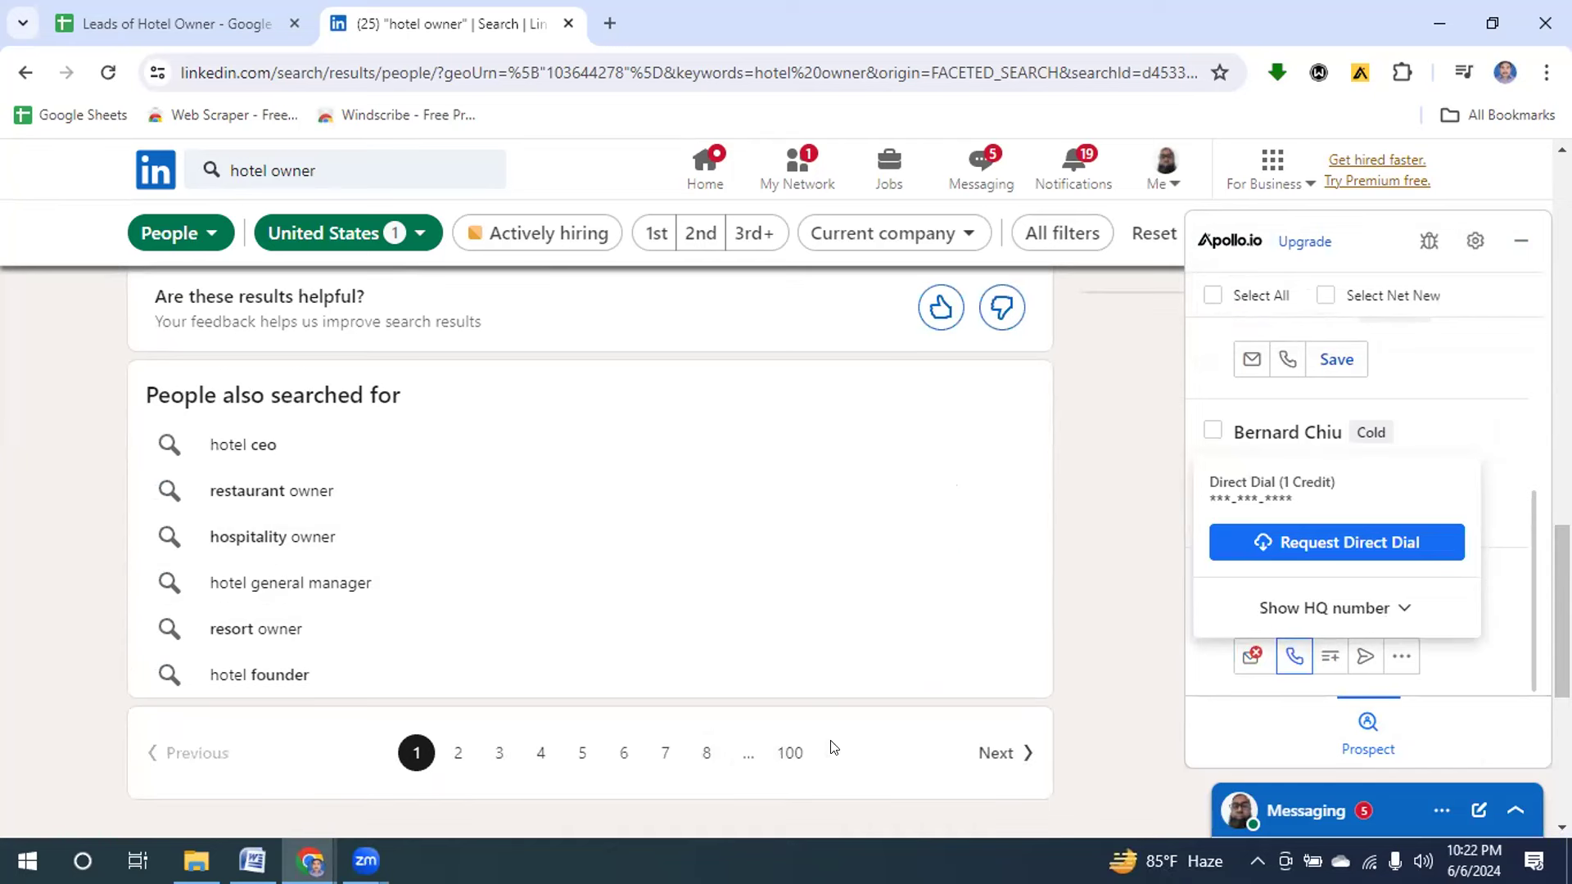
On results page 2, save the hotel developer lead and check their email, phone and HQ number.
click(456, 752)
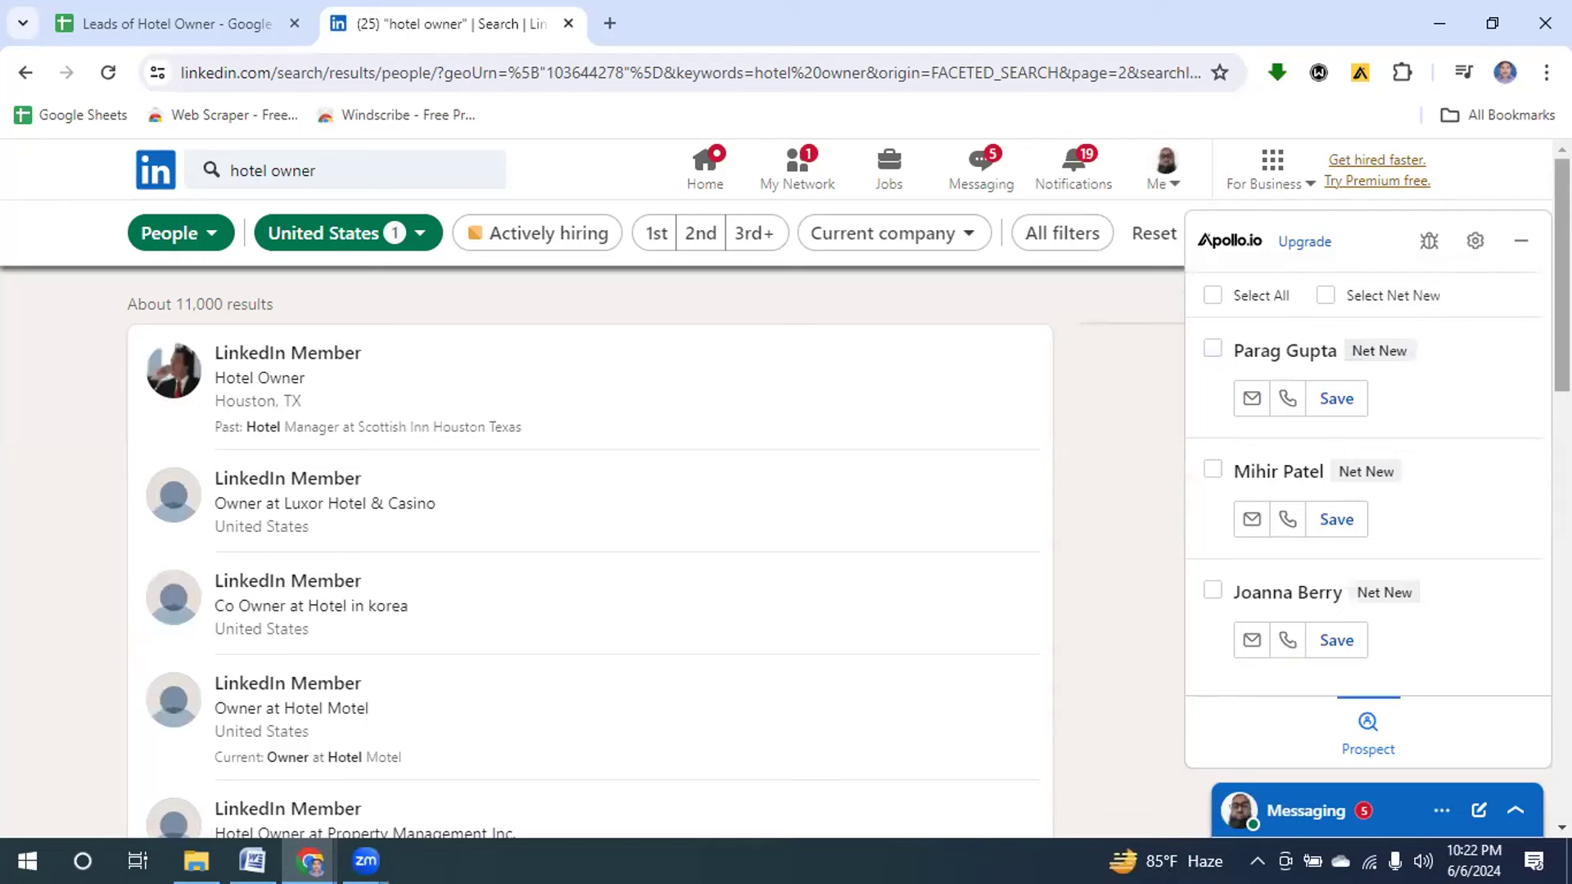
scroll(589, 548, down, 6)
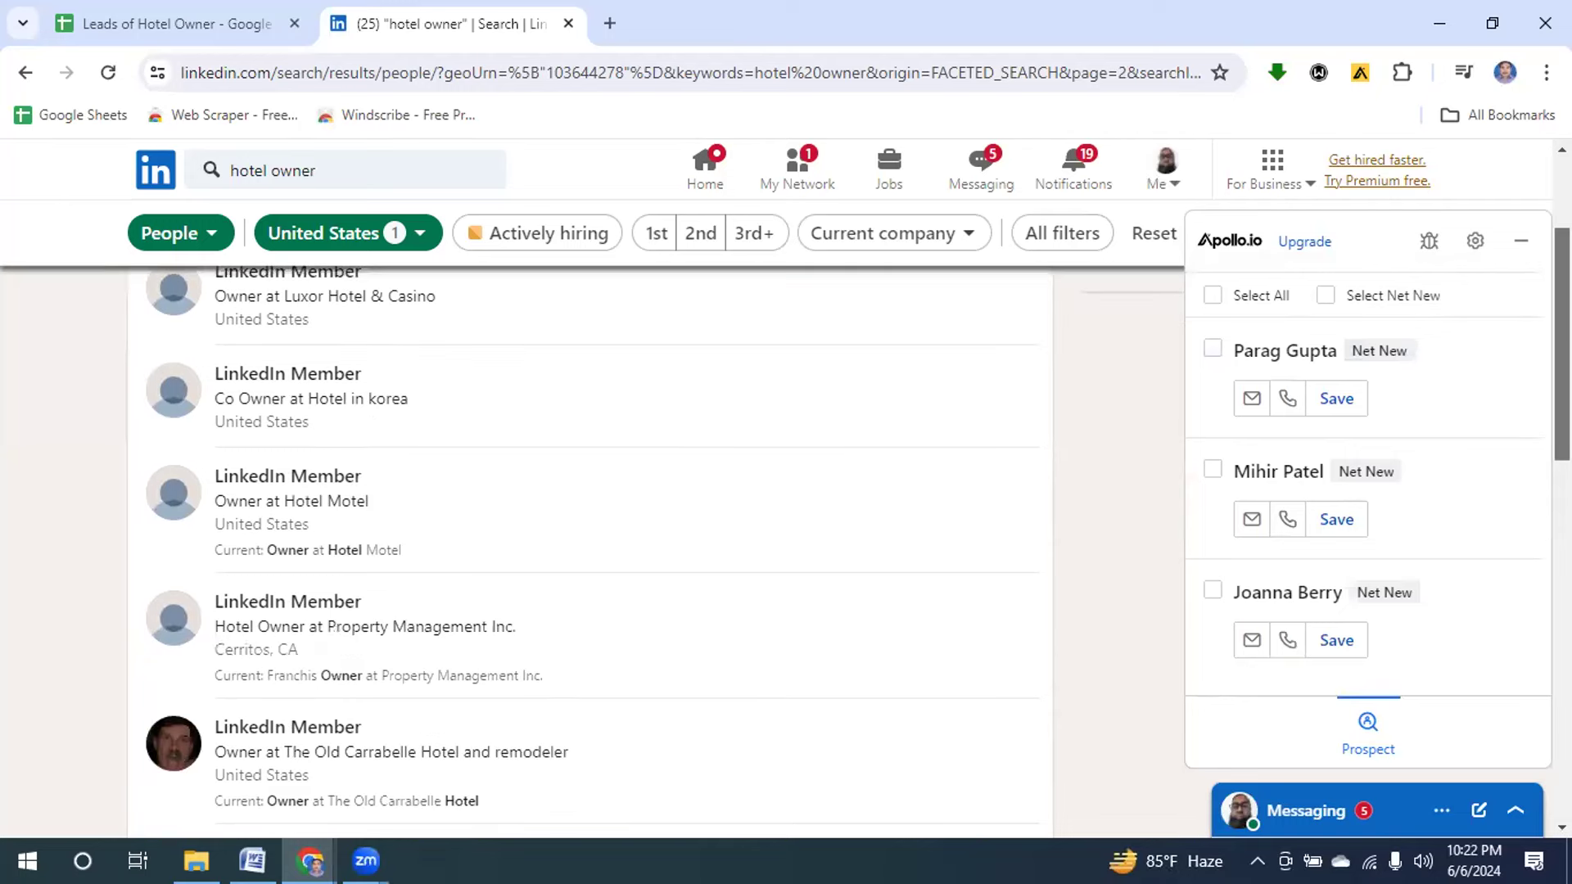
scroll(589, 548, down, 2)
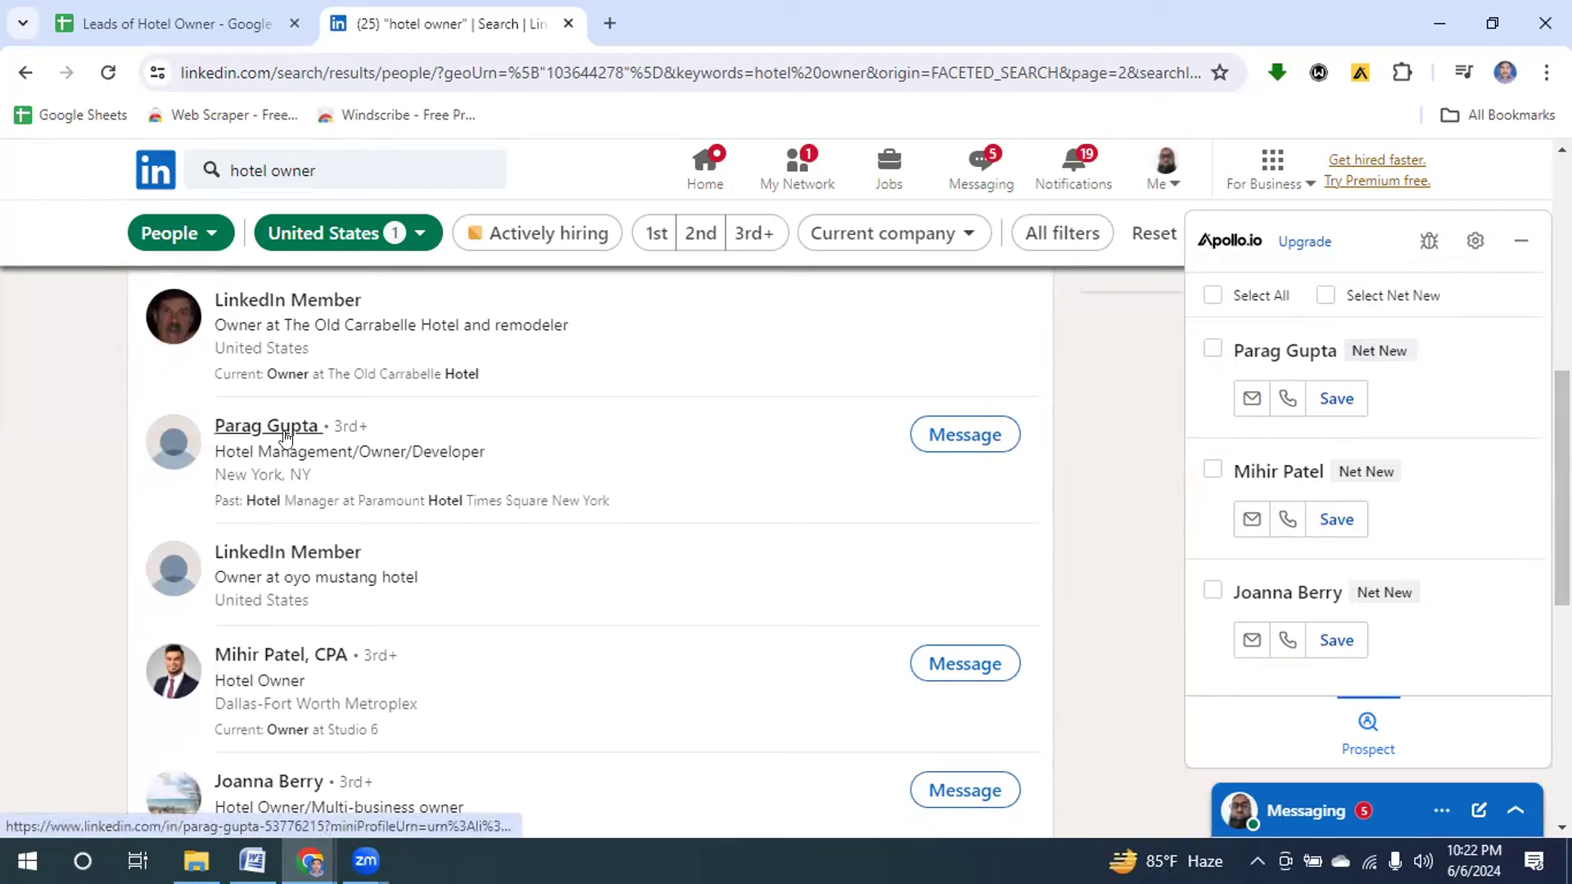
click(1249, 398)
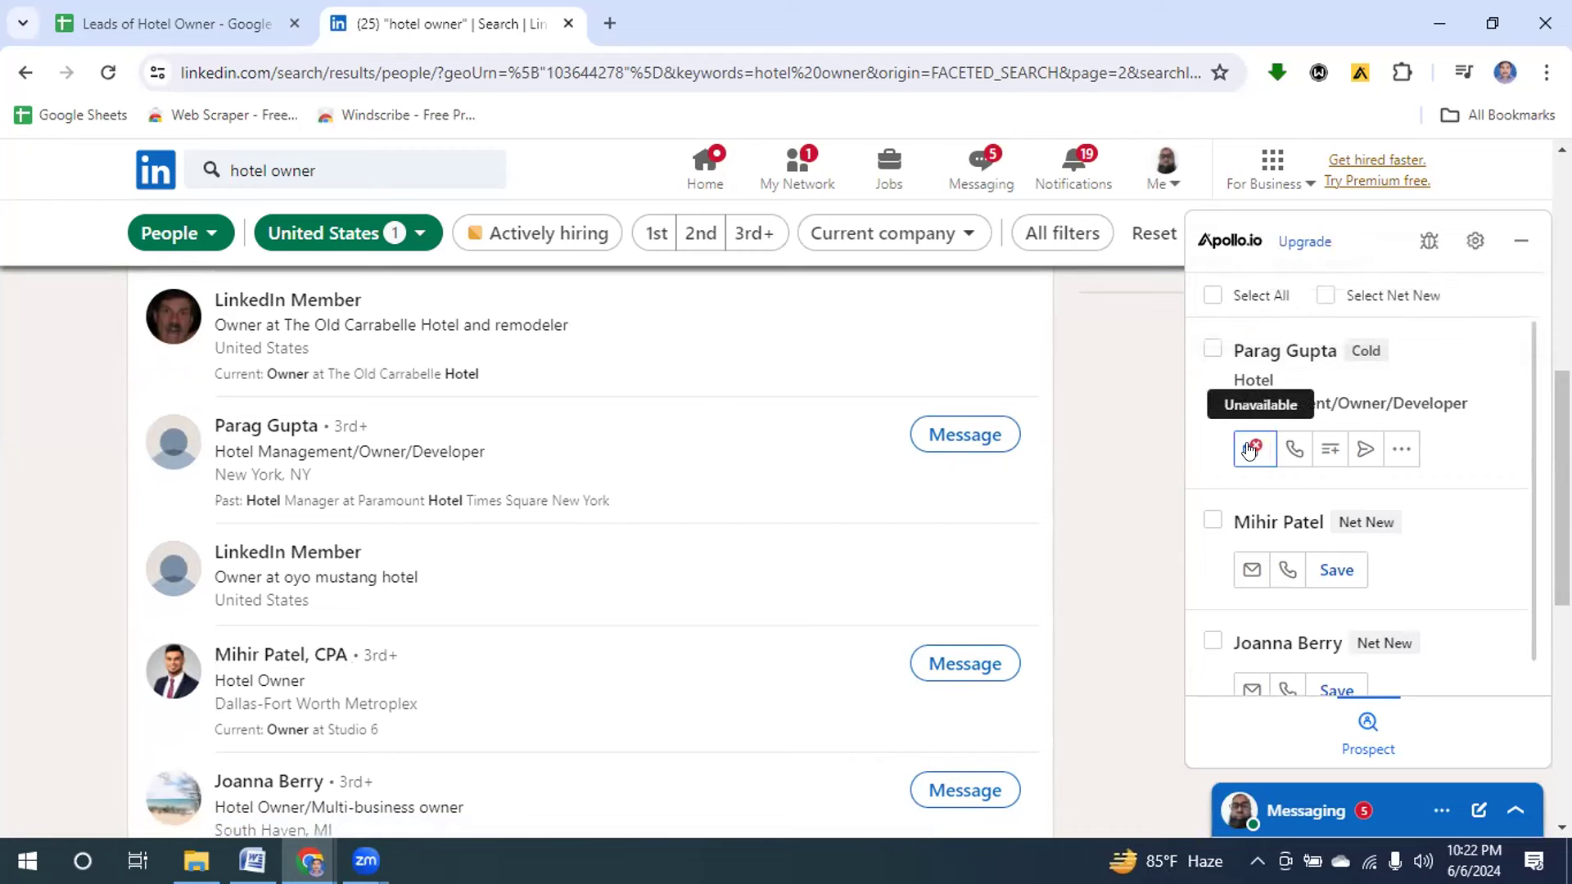
click(1288, 451)
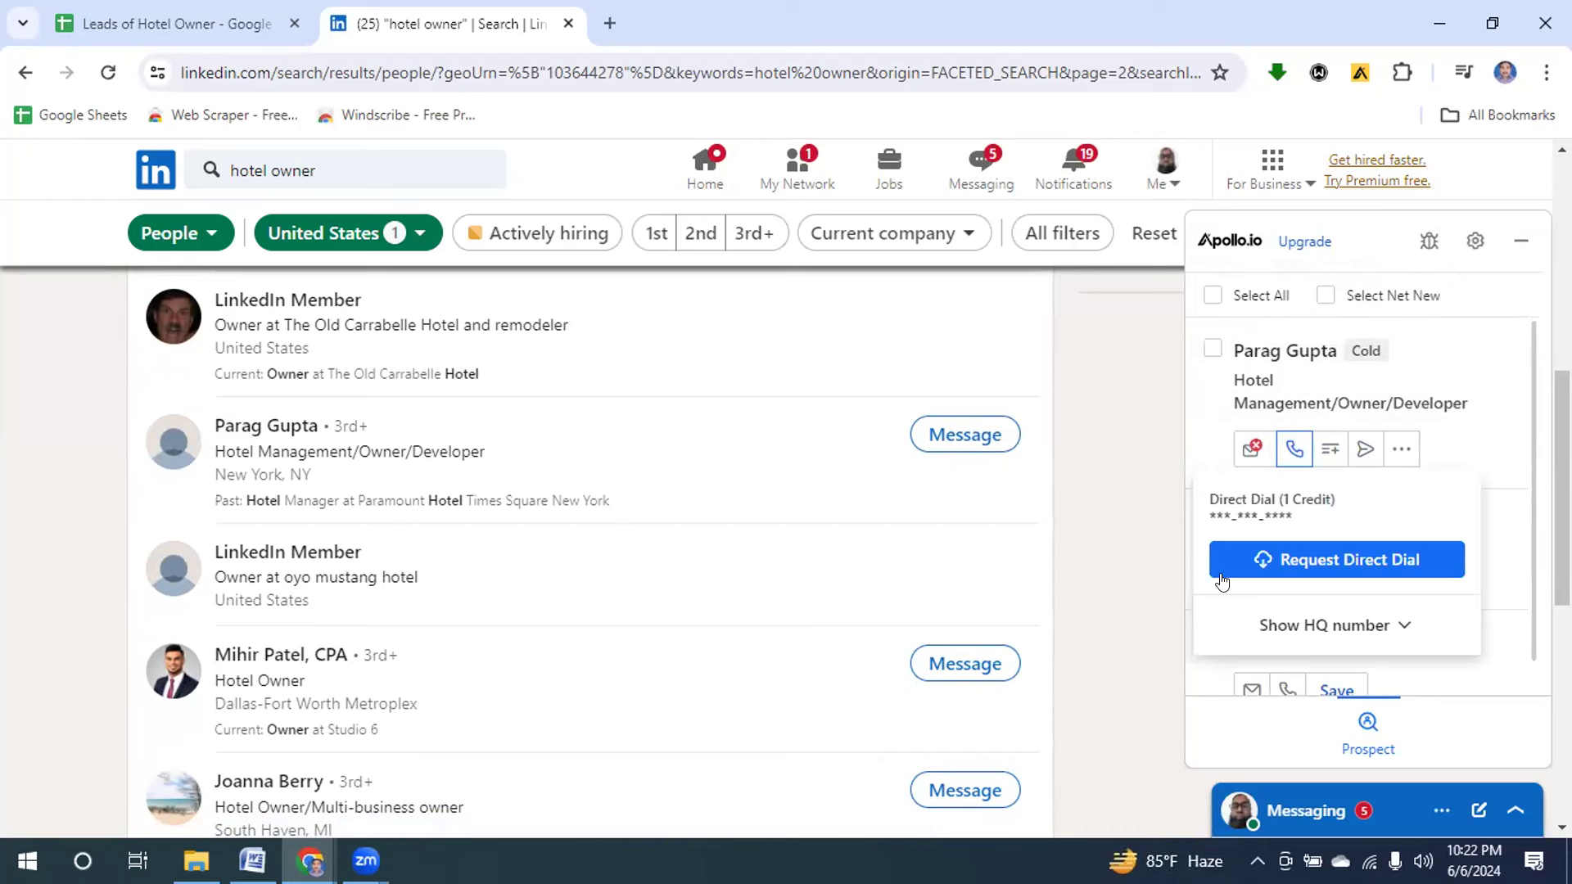
click(1276, 633)
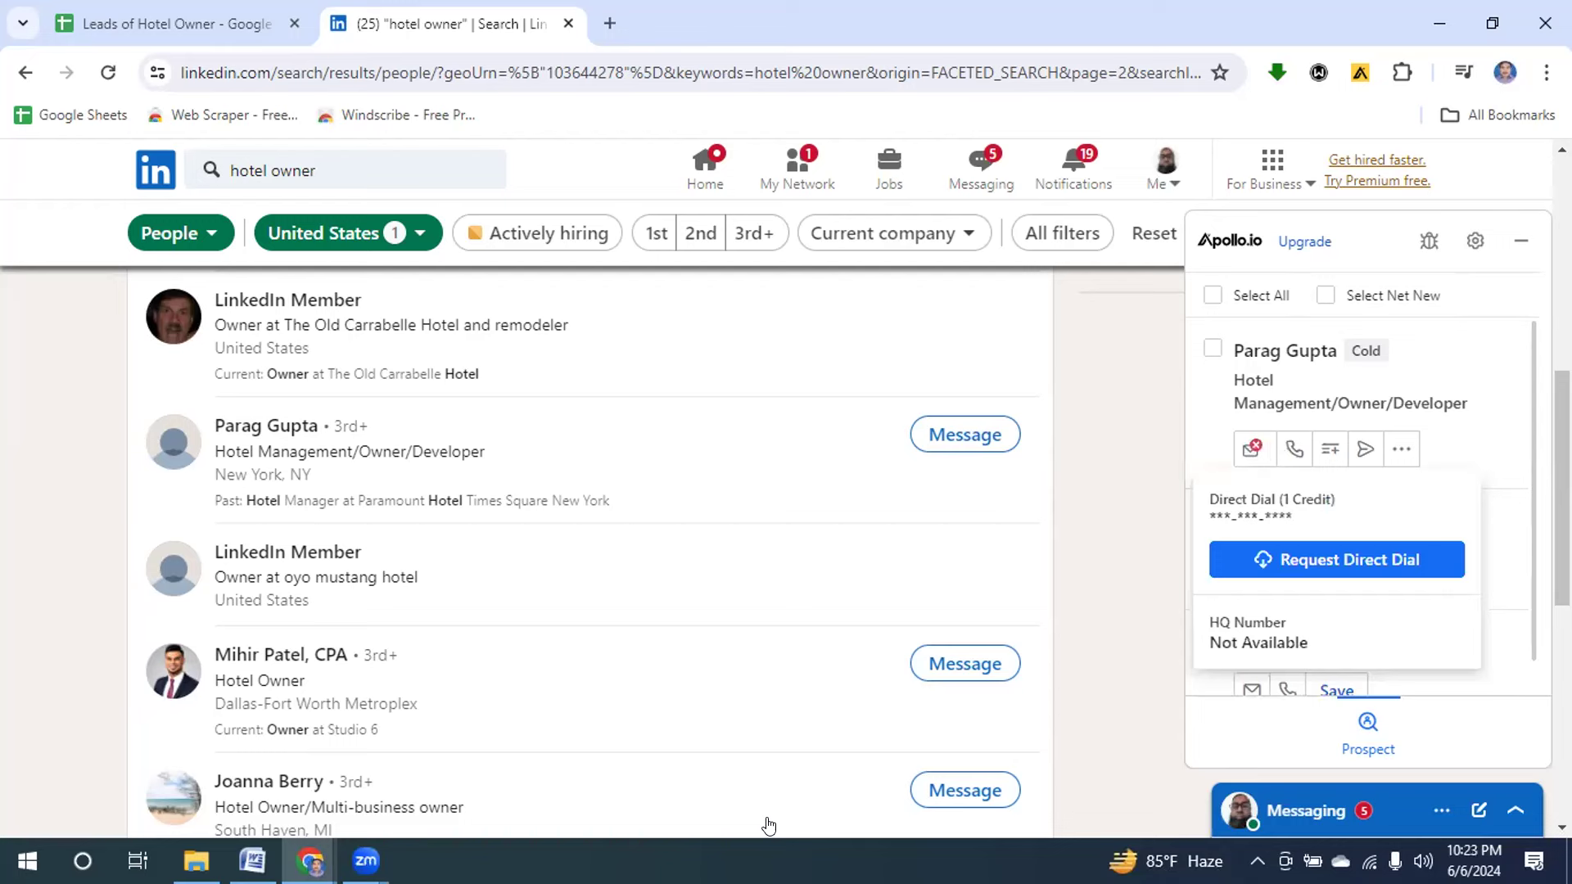
Save the vacation home owner lead to Apollo.
scroll(768, 825, down, 3)
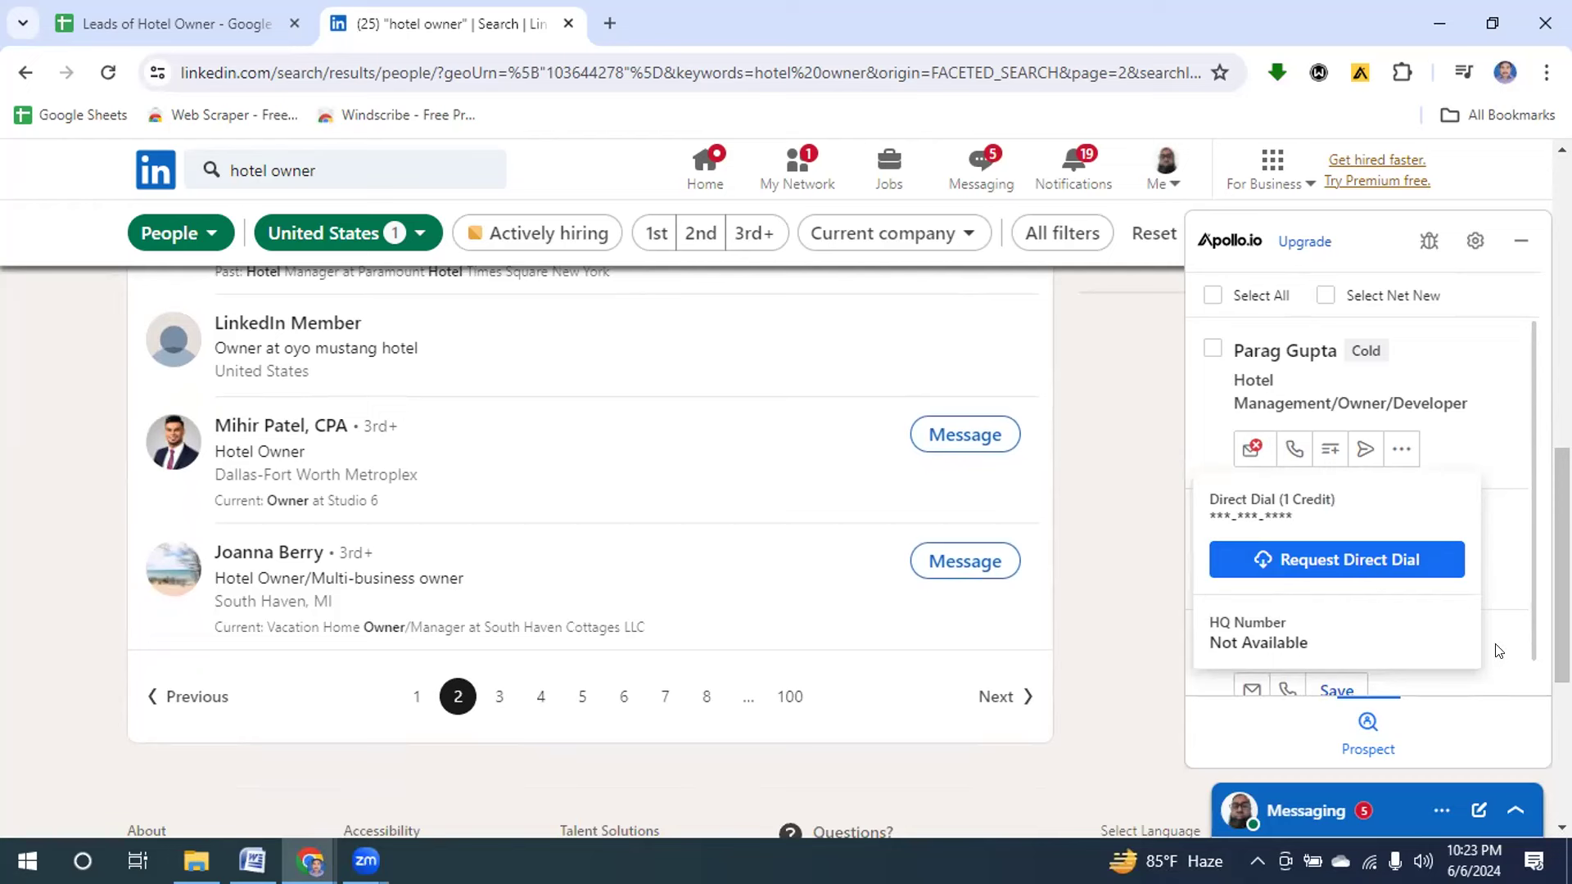
scroll(1528, 468, down, 1)
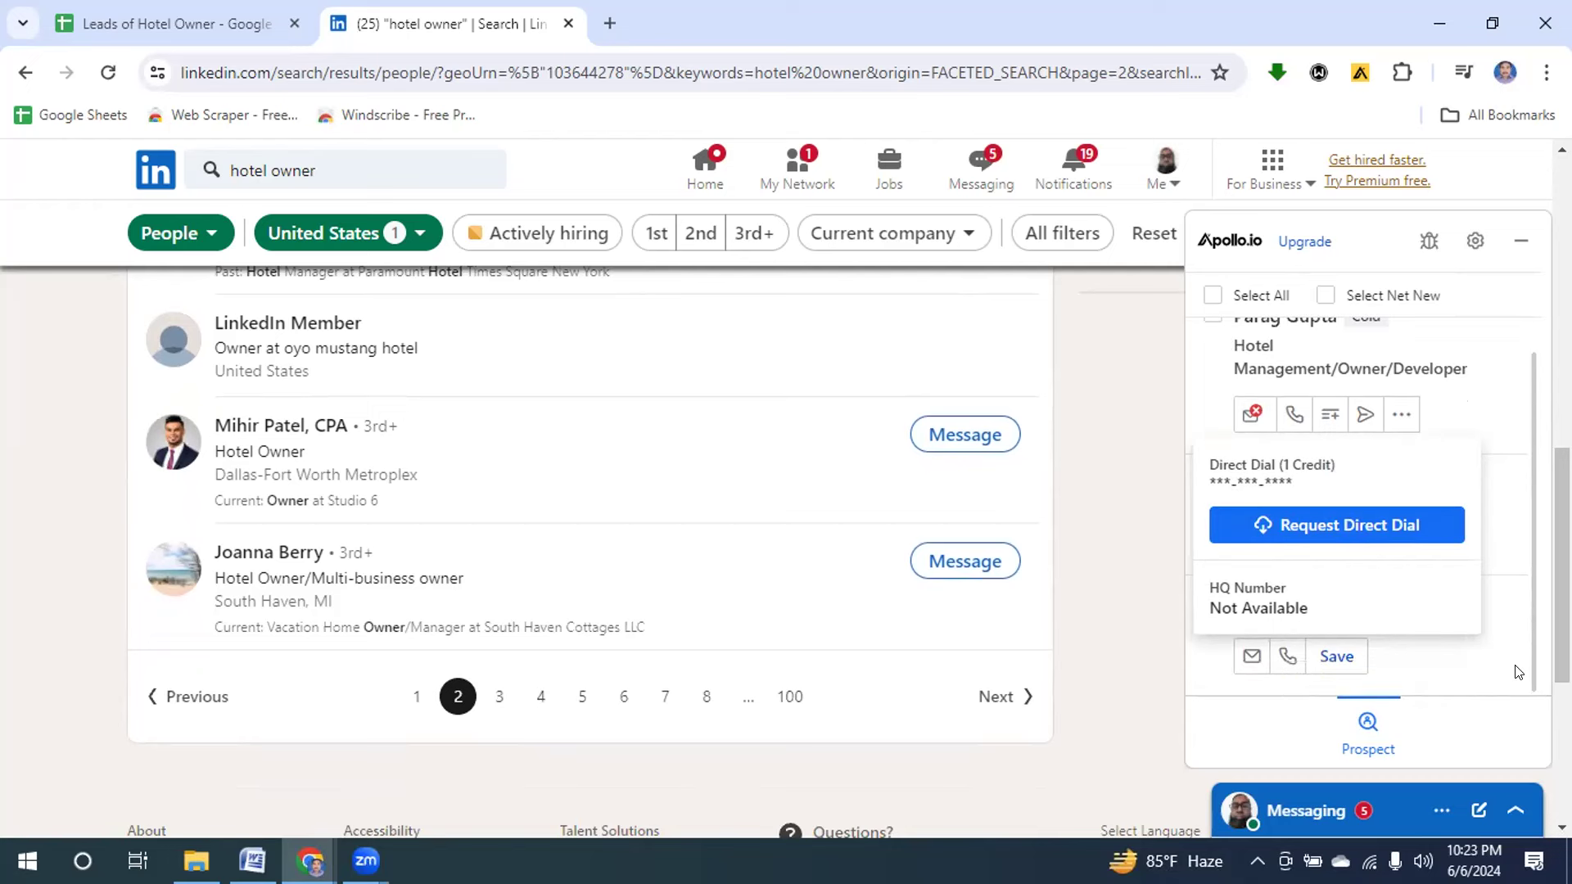
click(1251, 656)
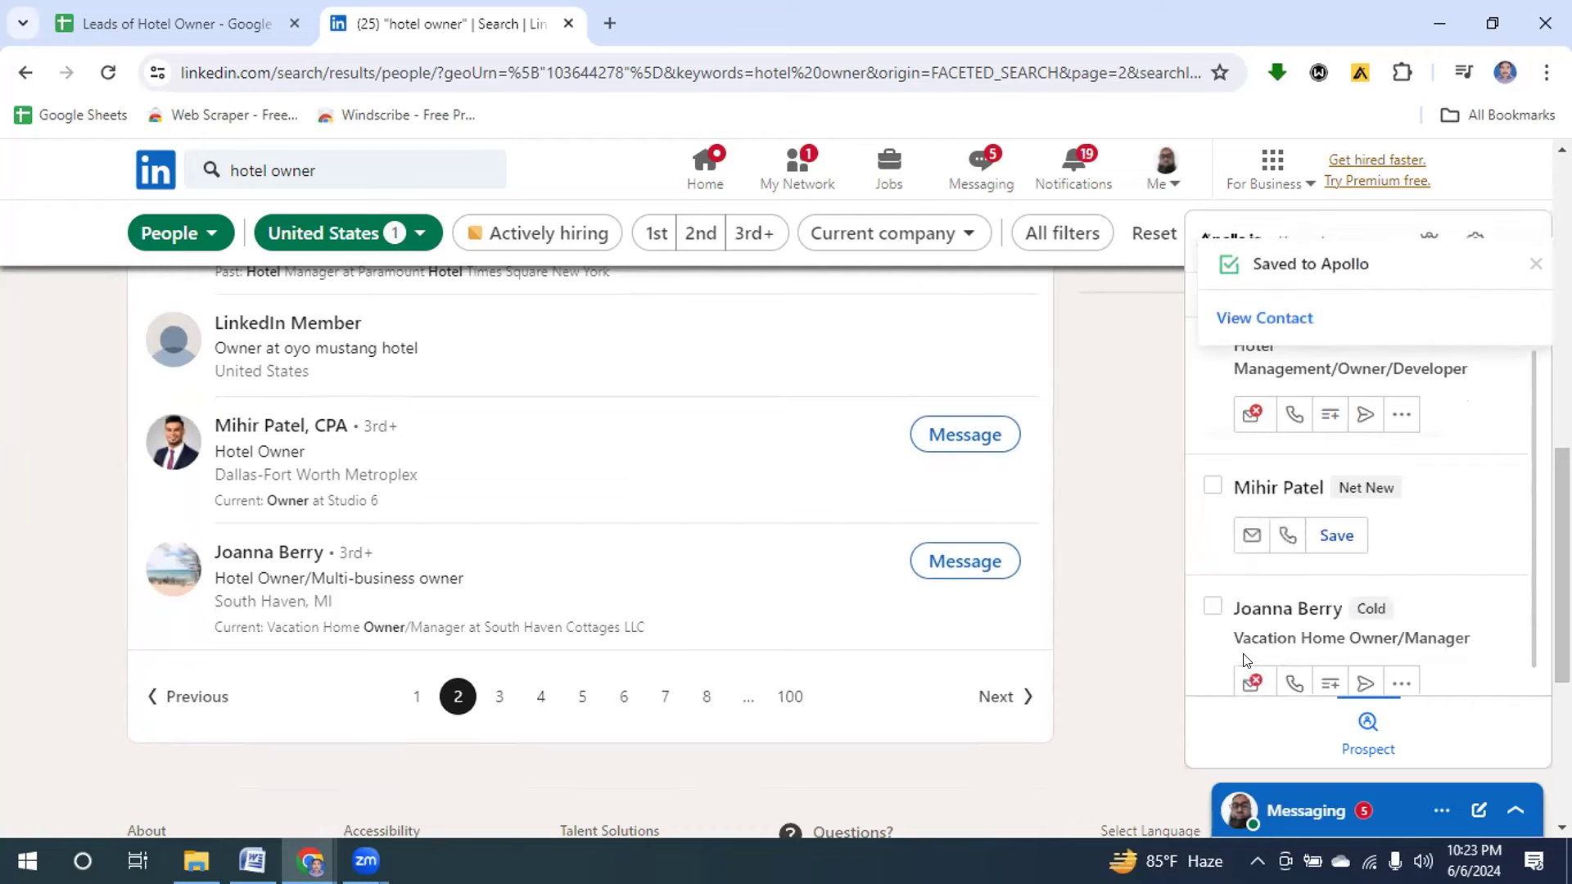
Open the vacation home owner's Apollo record, dismissing the sequences tip and email credits offer.
click(1283, 319)
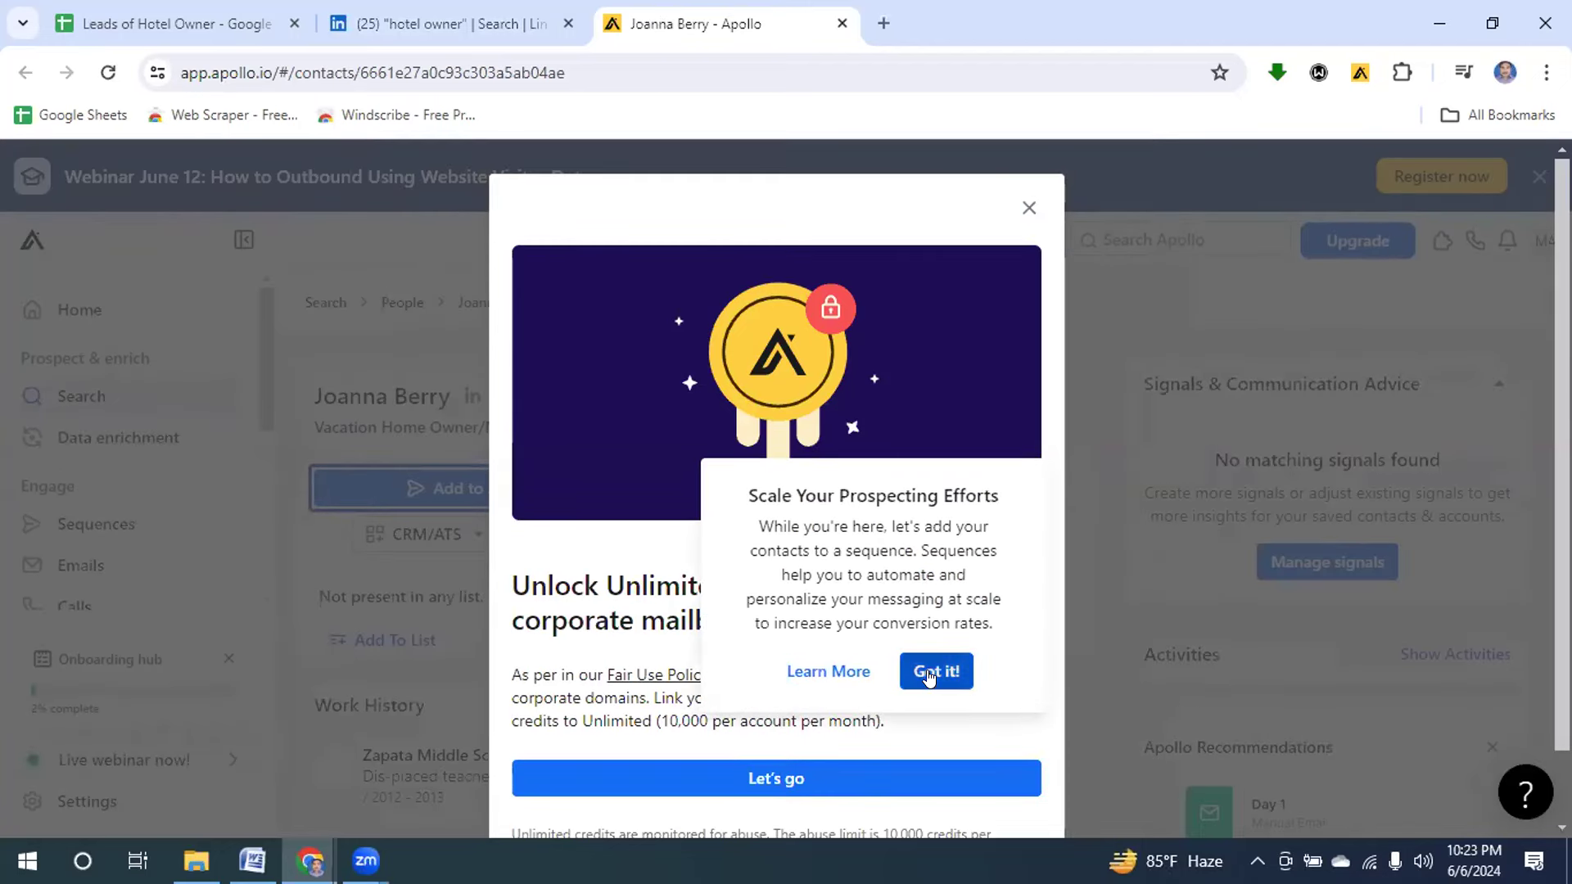
click(930, 665)
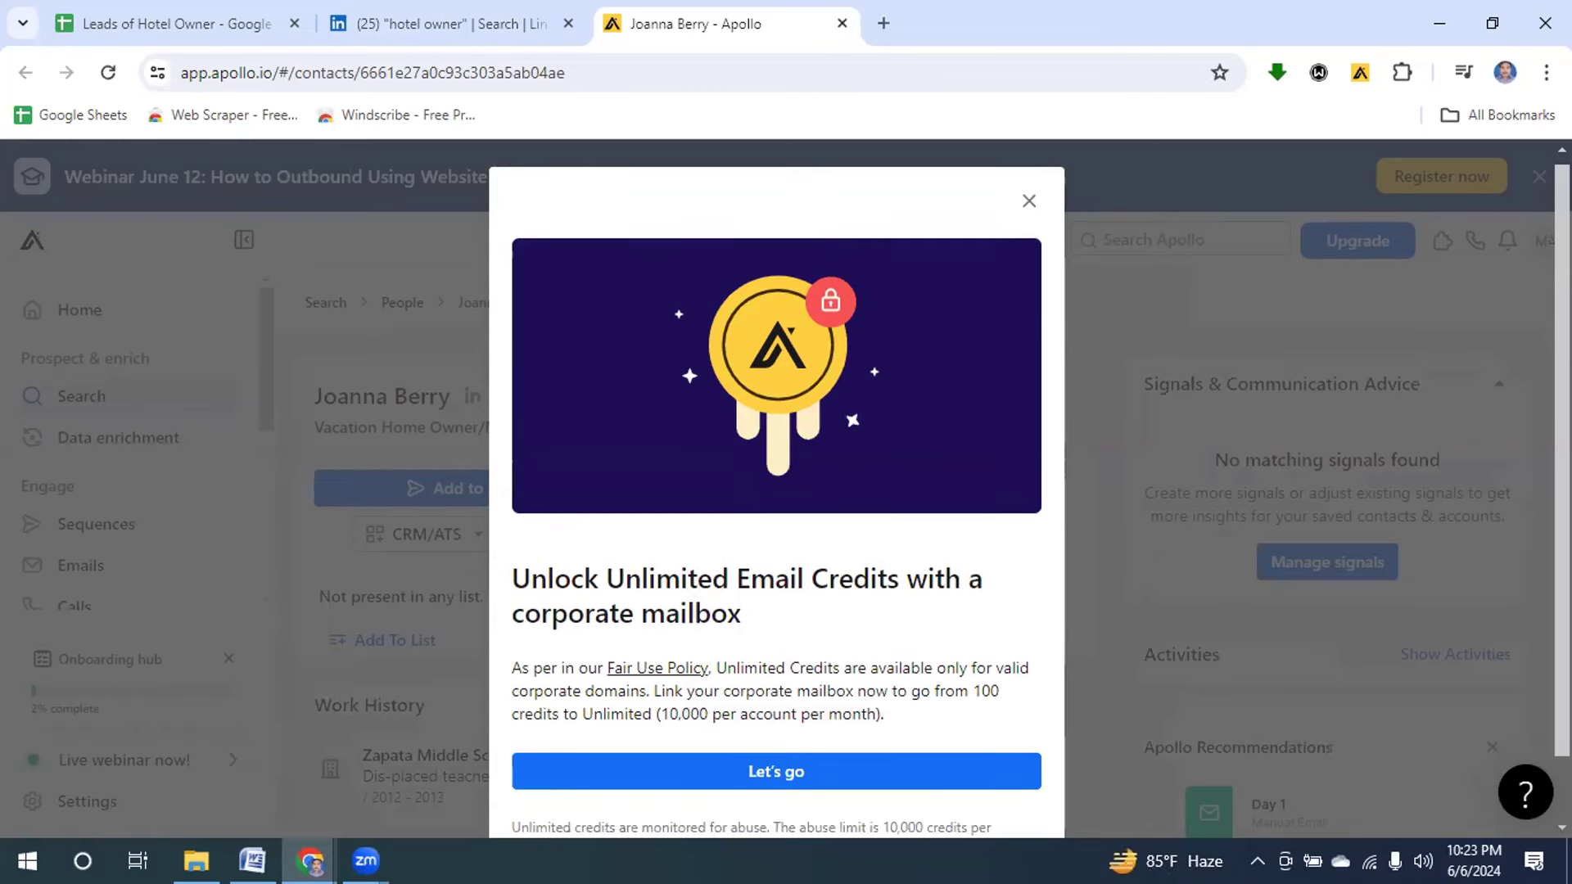
scroll(647, 621, down, 1)
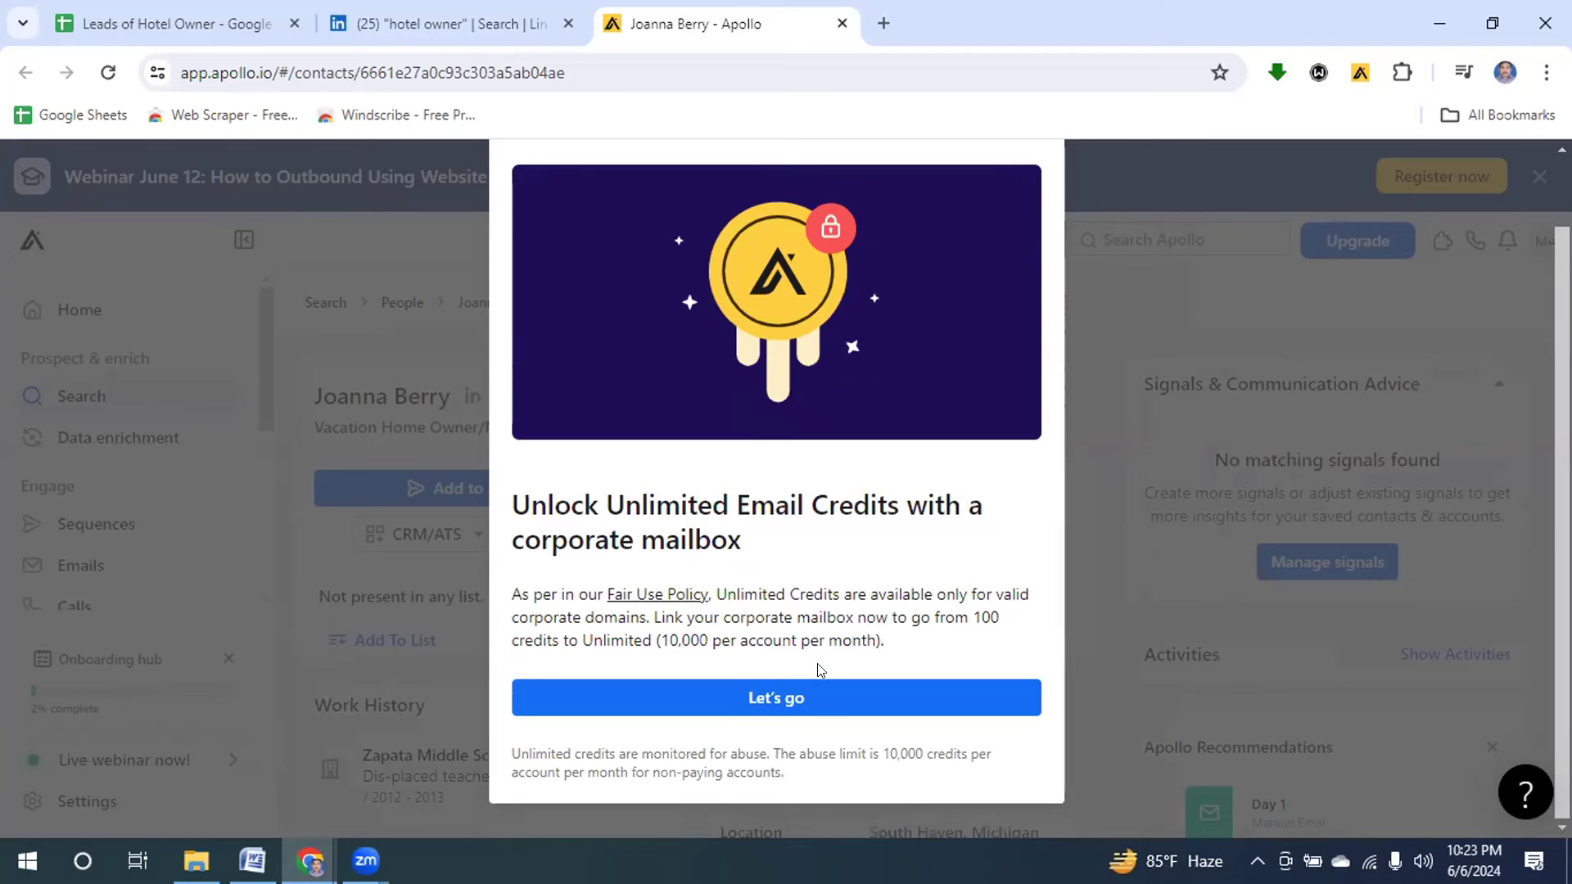
scroll(900, 409, up, 1)
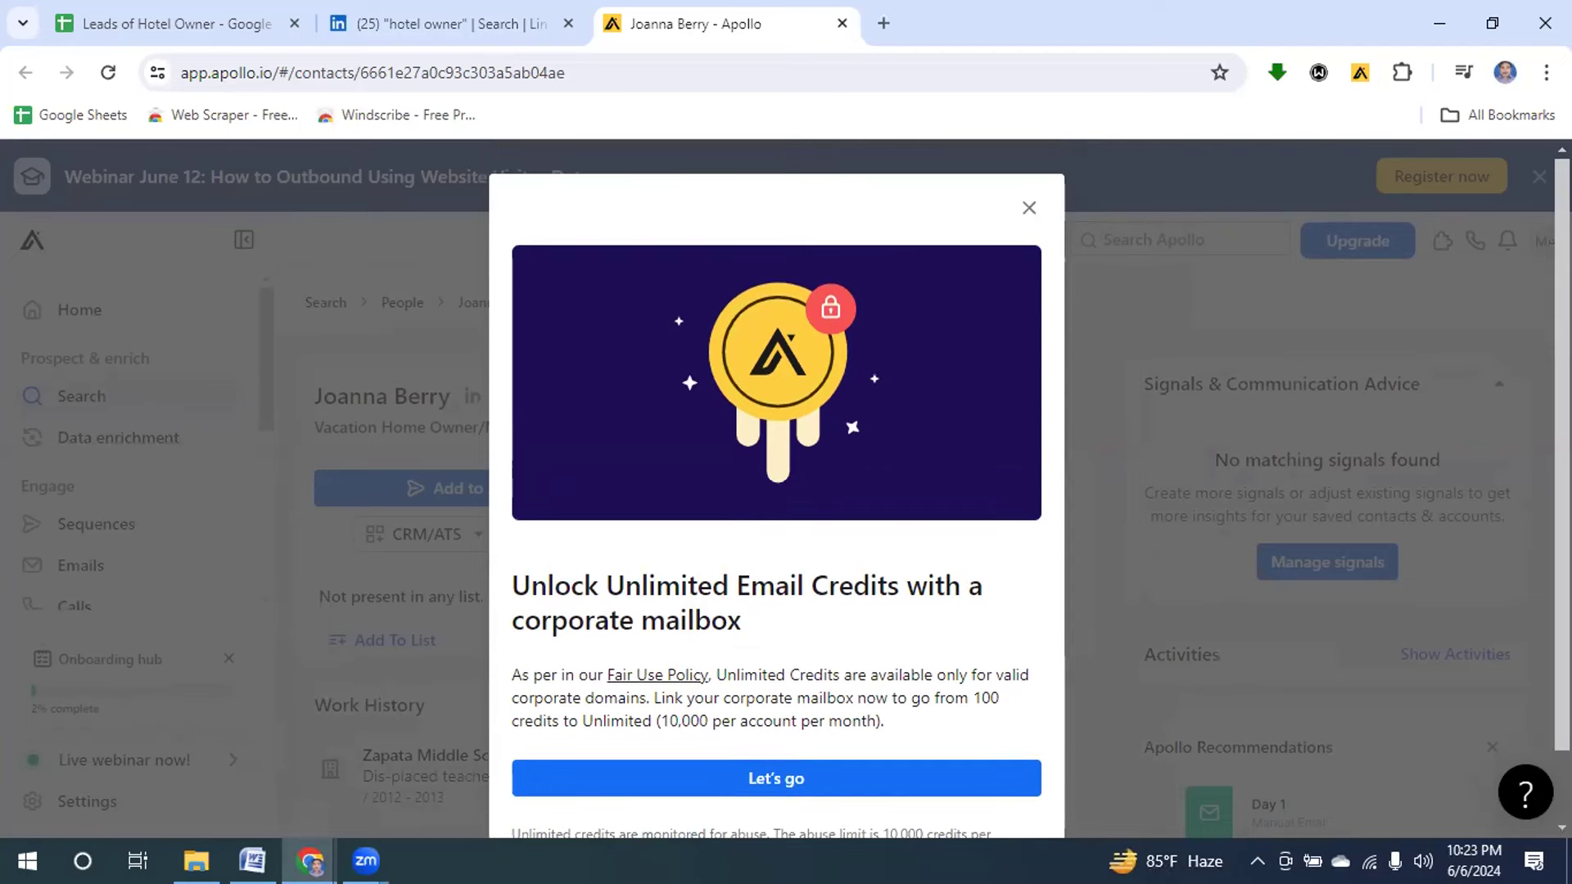
click(1028, 209)
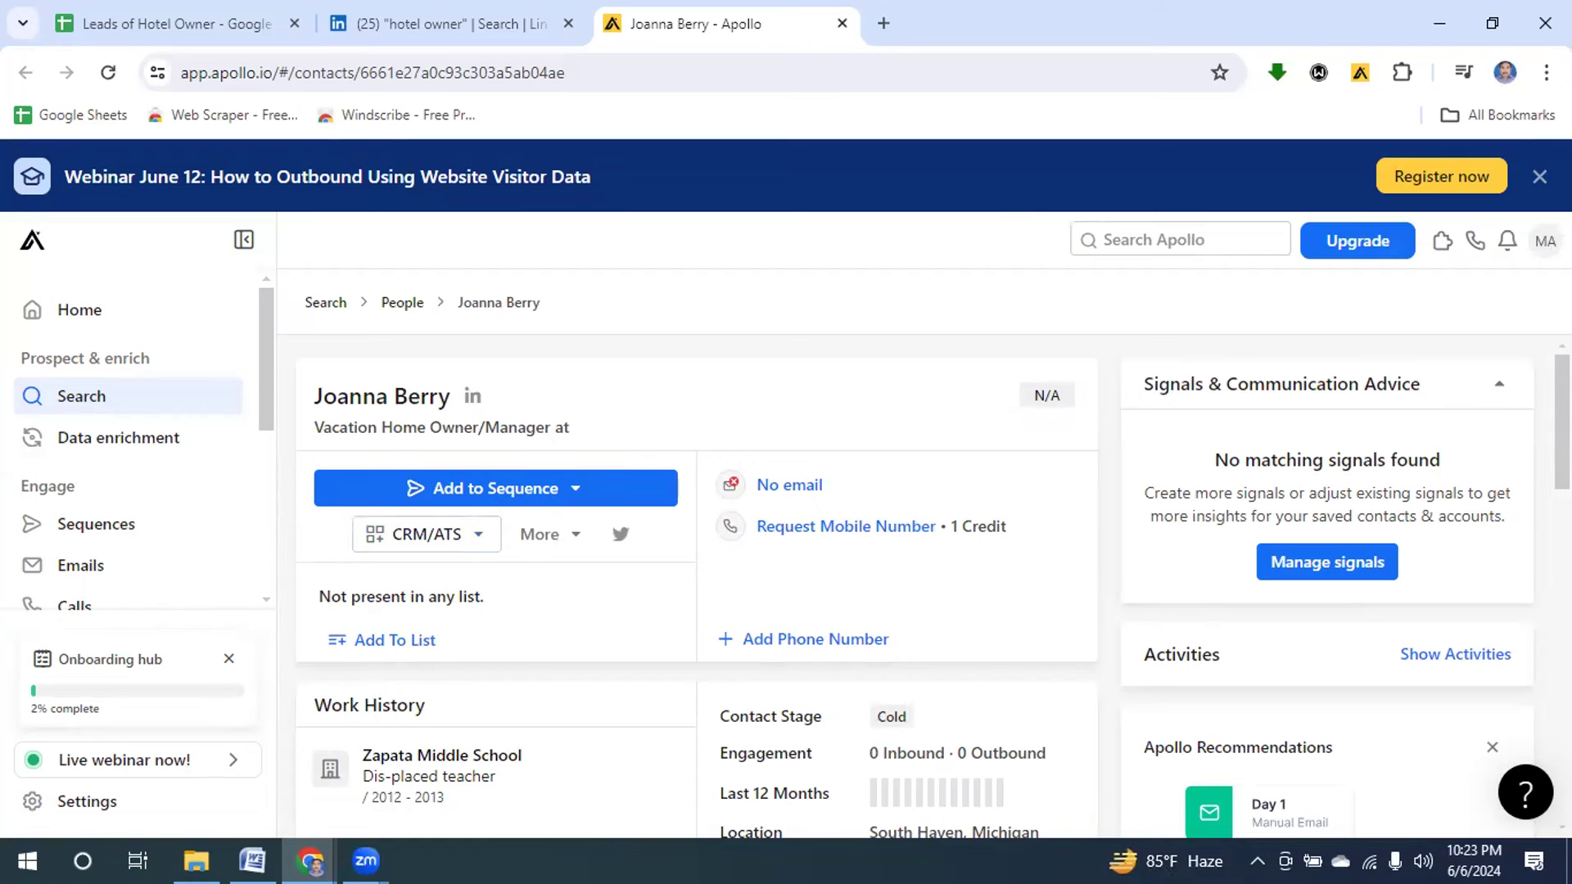
Scroll through the record's Insights and back up to the No email contact details.
scroll(932, 585, down, 3)
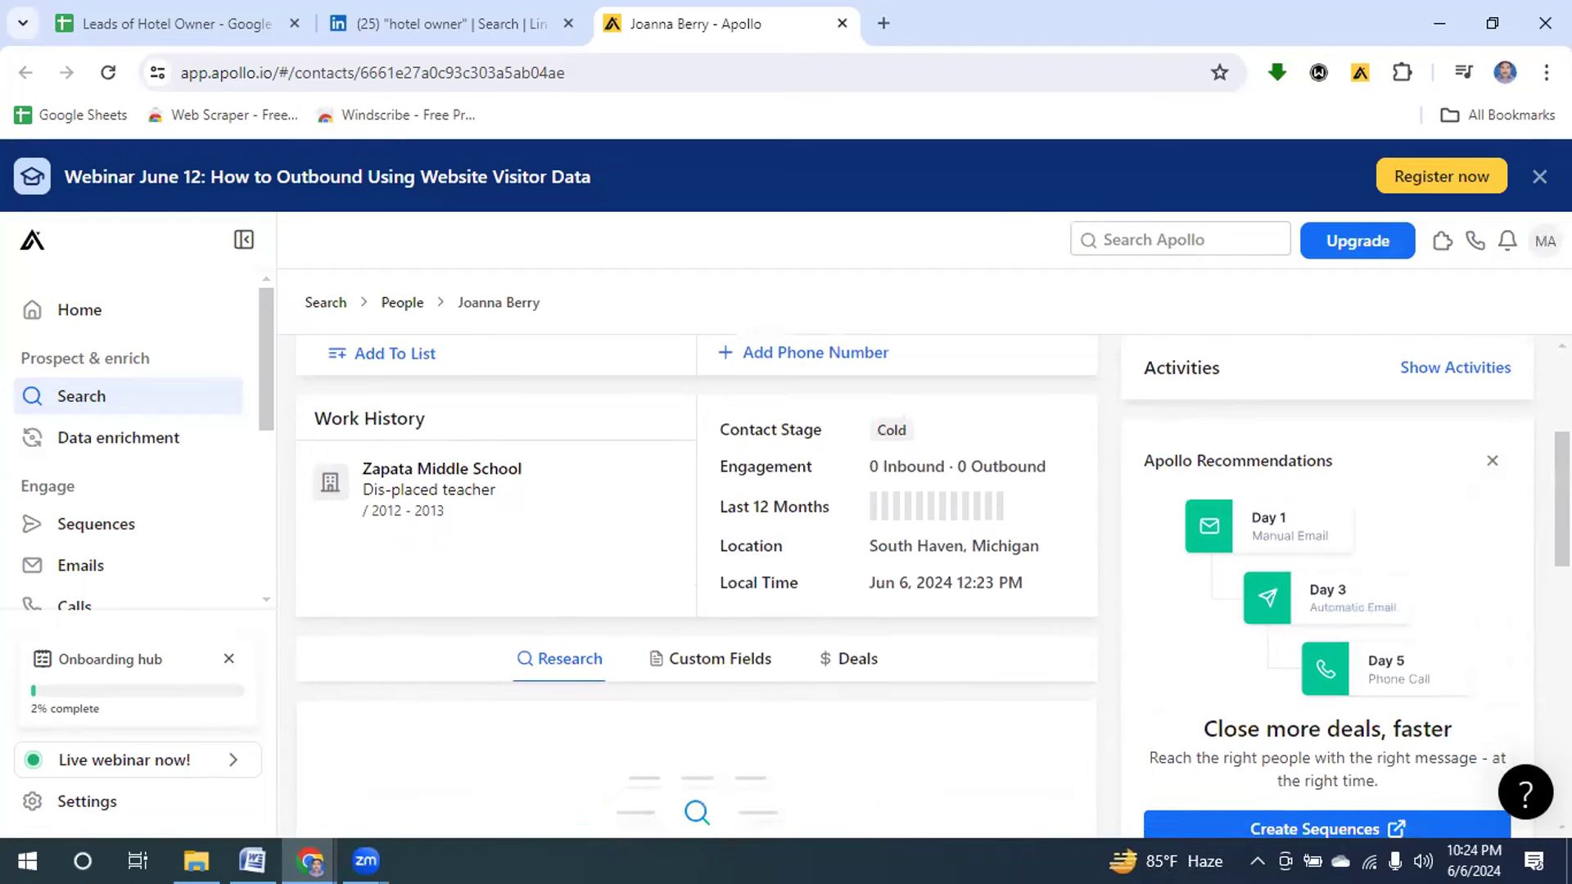
scroll(932, 586, down, 5)
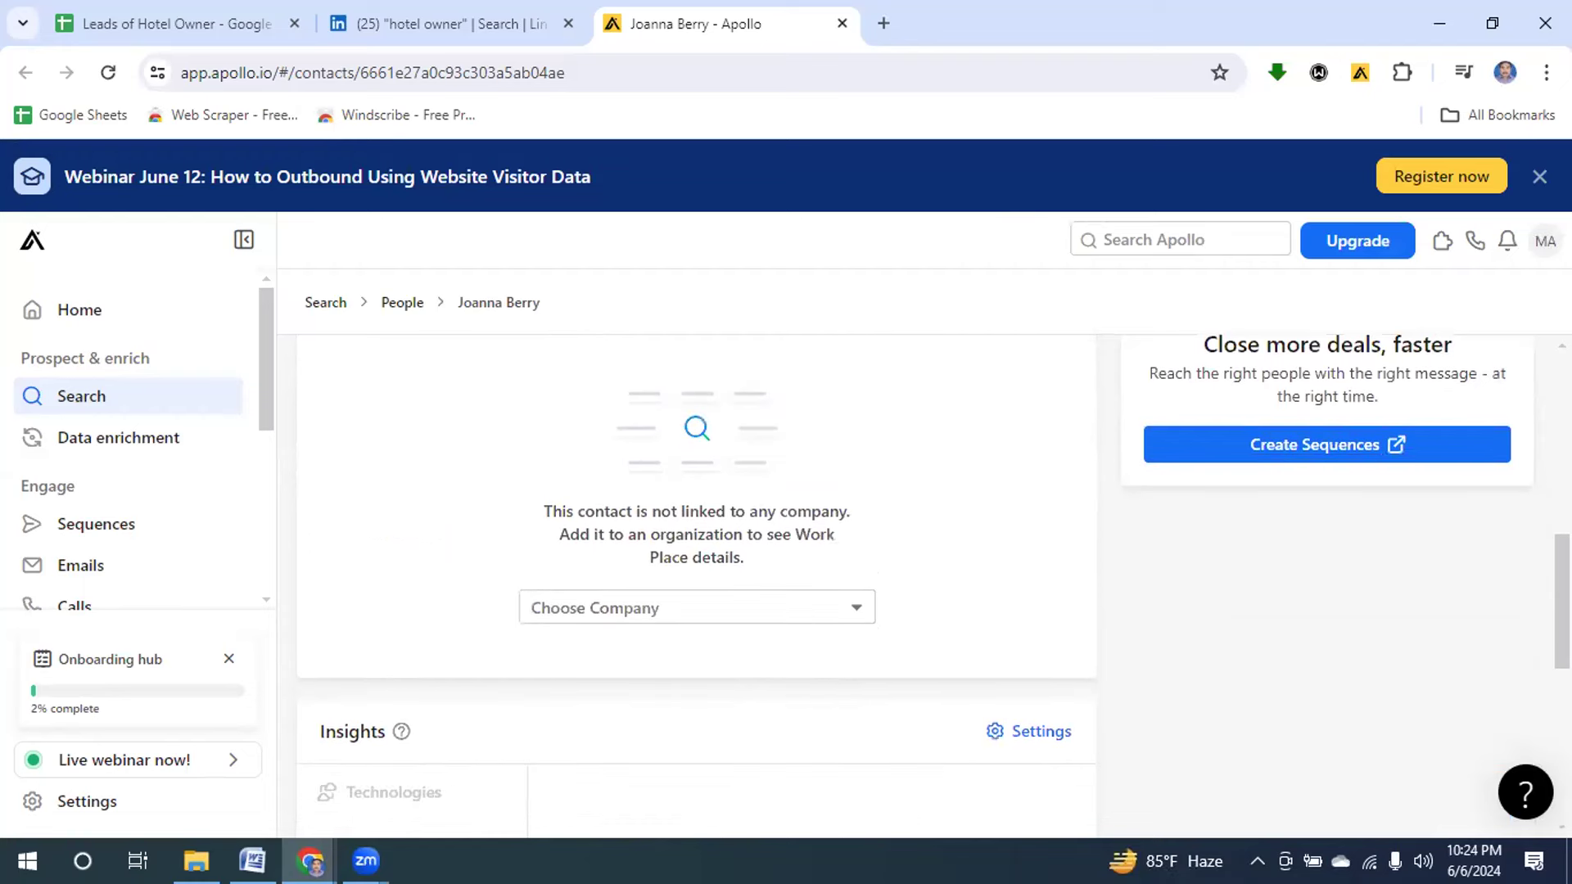
scroll(1550, 660, down, 4)
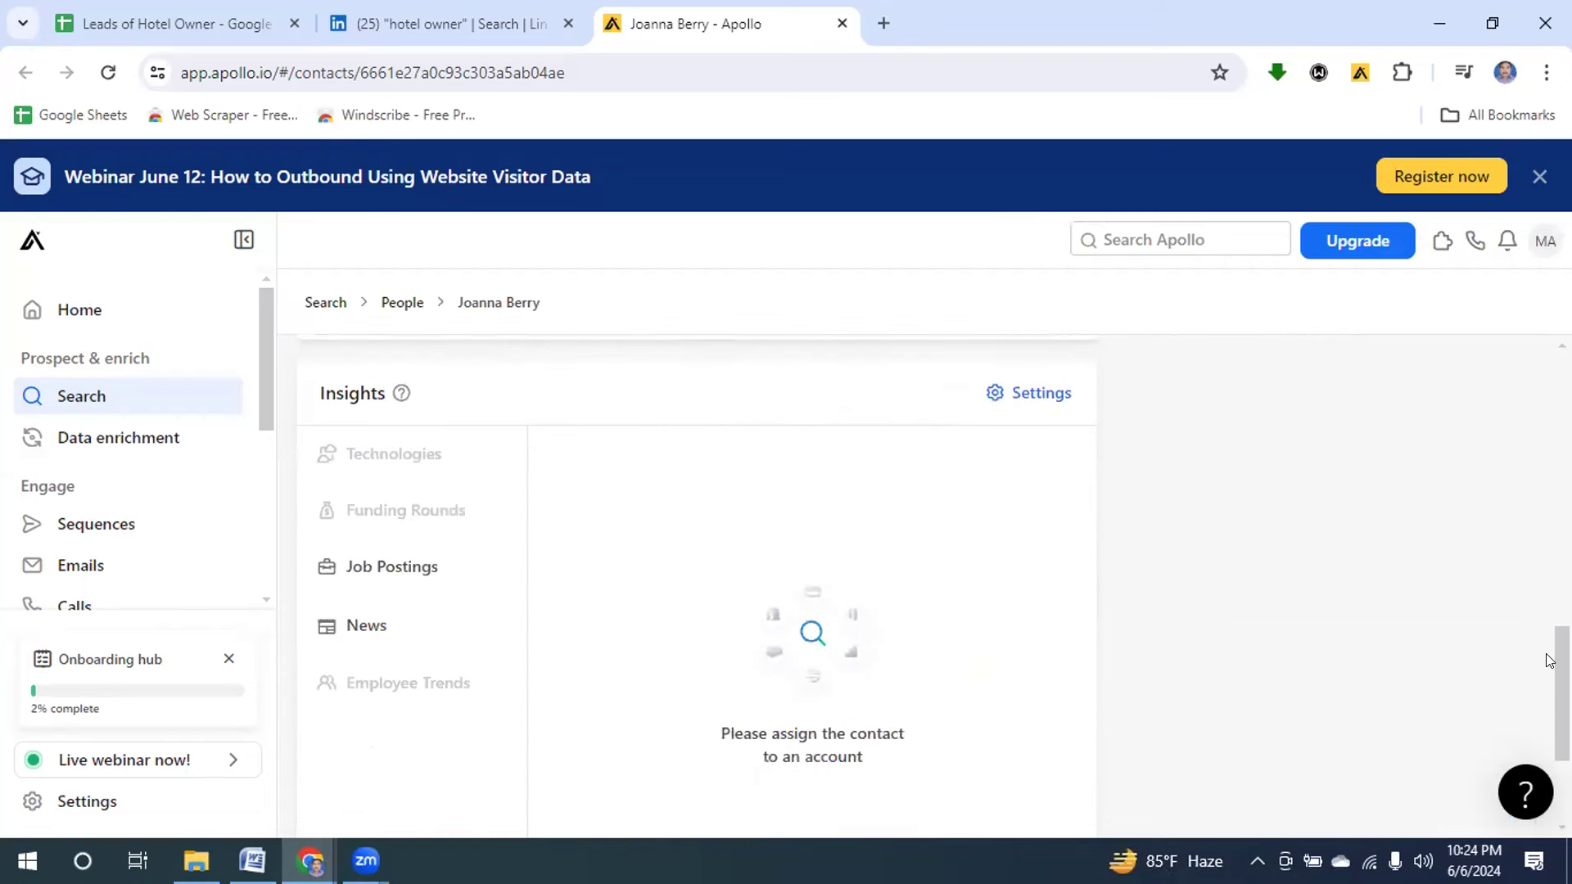
drag(1550, 660, 1550, 368)
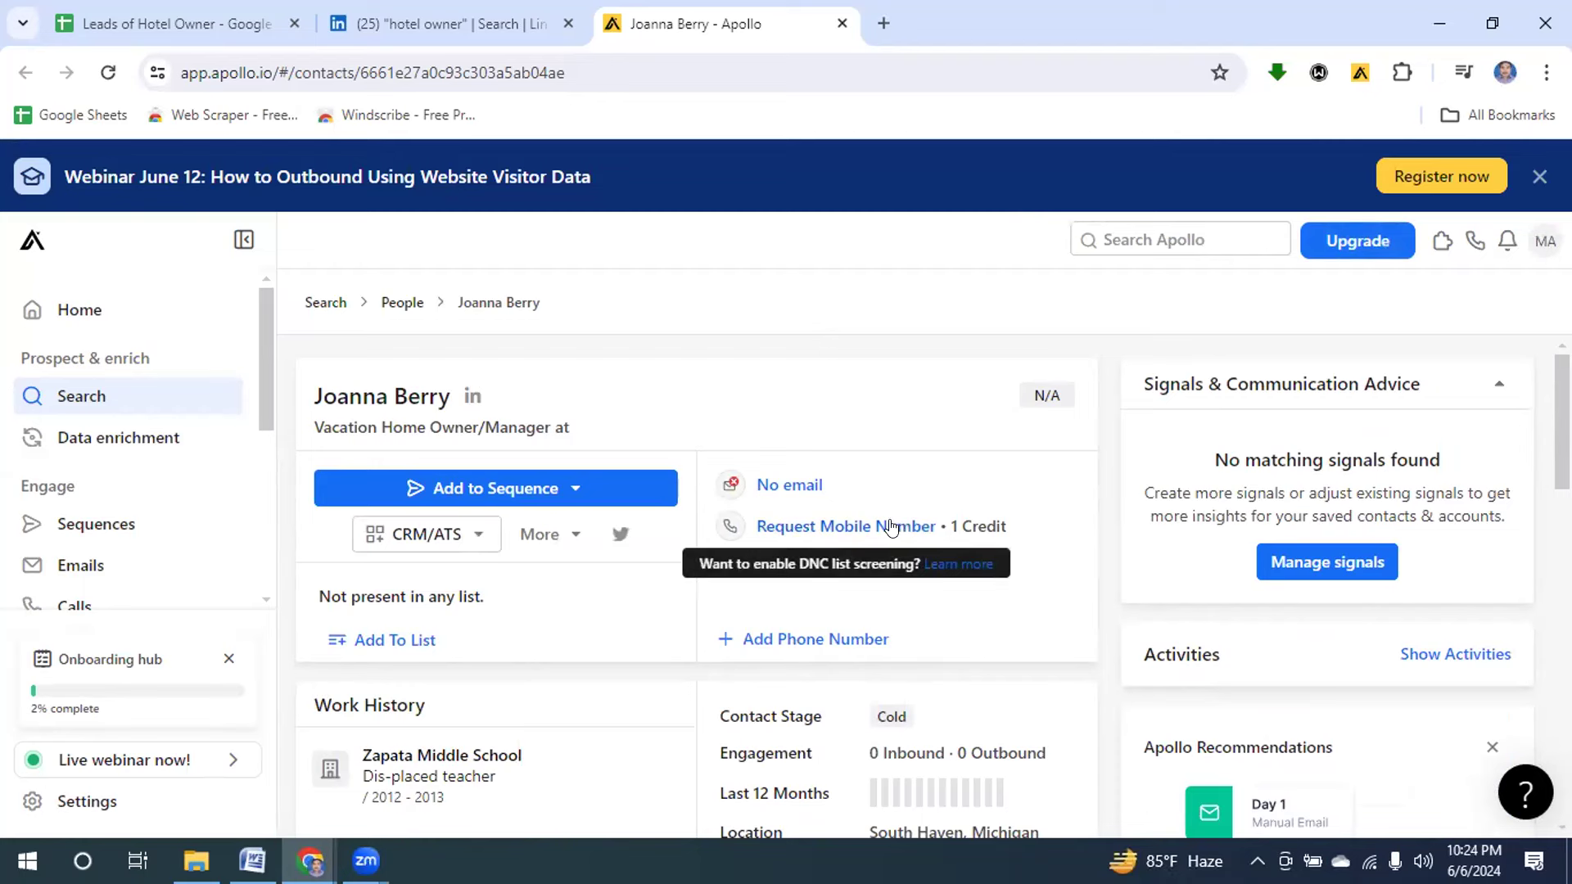
Save the Studio 6 owner from the LinkedIn Apollo panel and review their contact record.
click(368, 18)
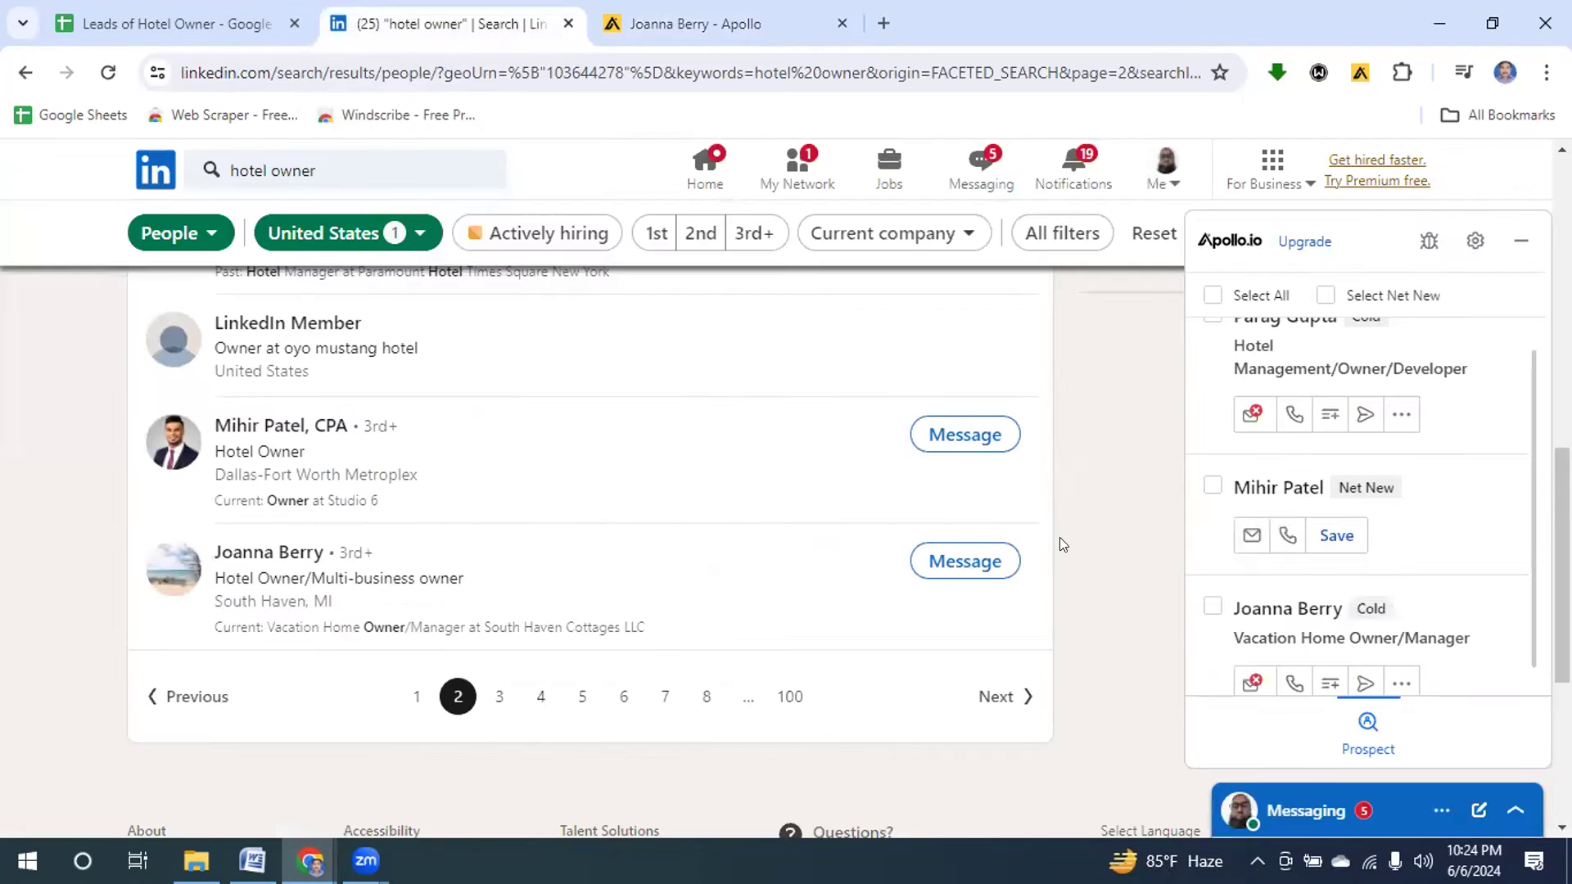
click(1252, 535)
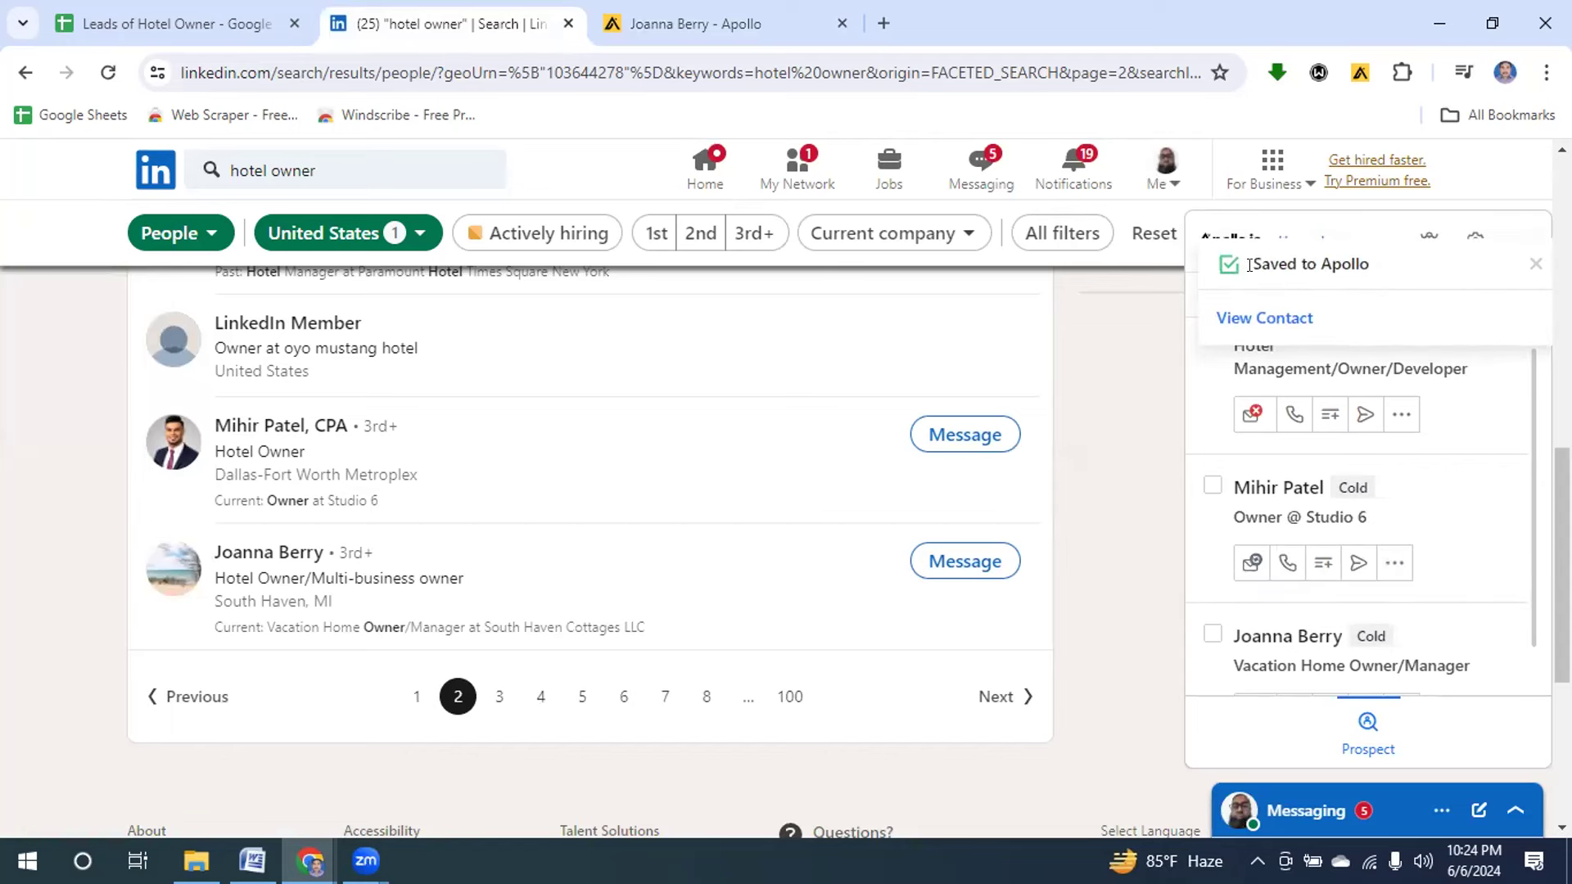
click(1242, 320)
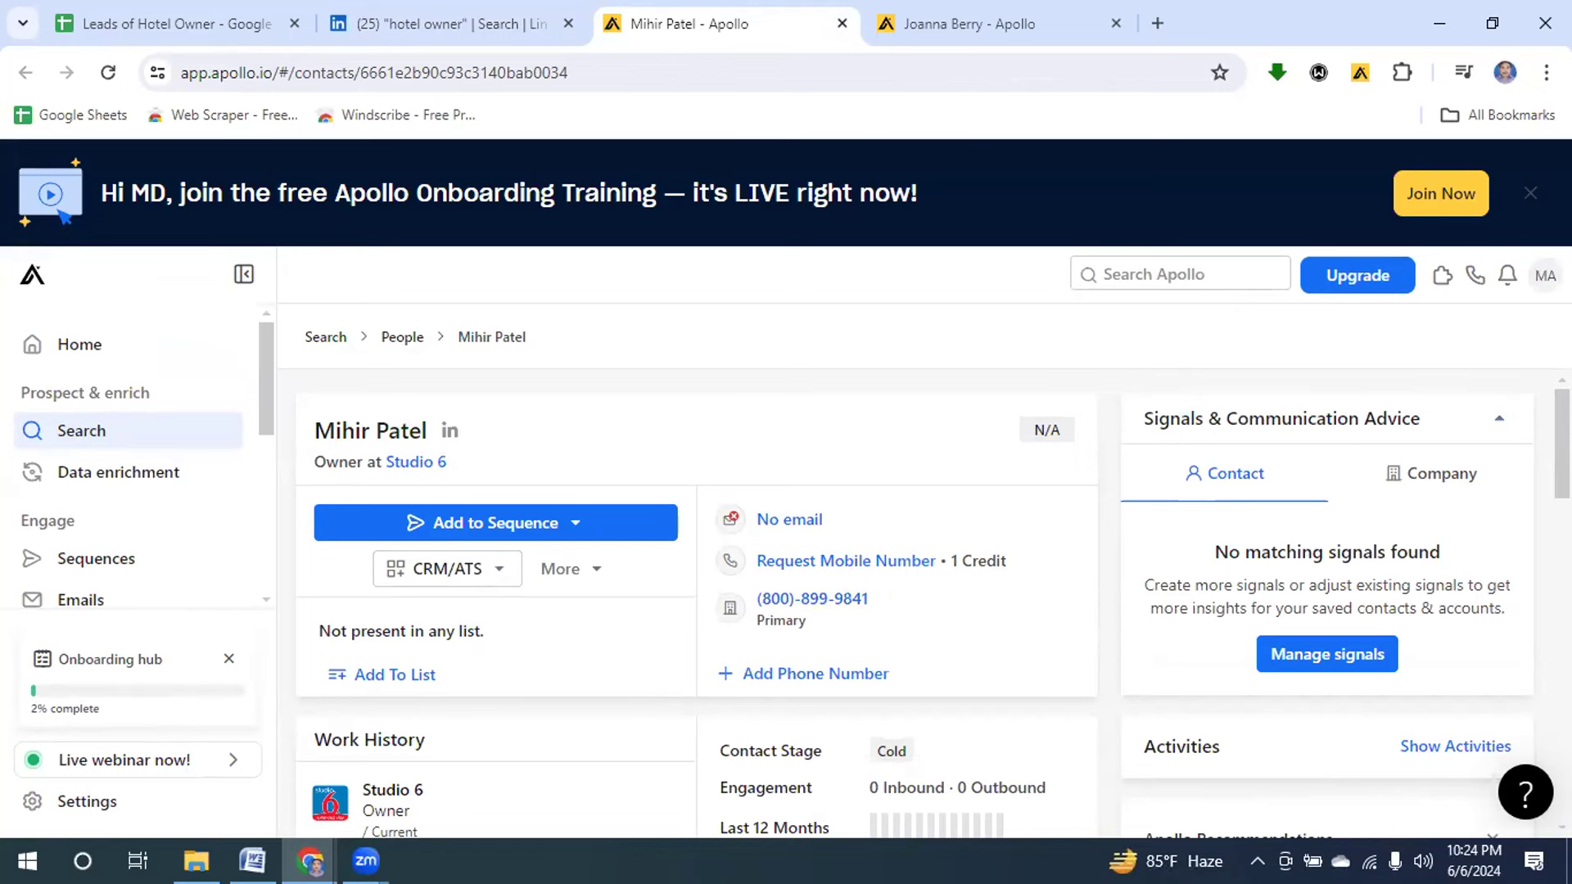
scroll(1539, 530, down, 5)
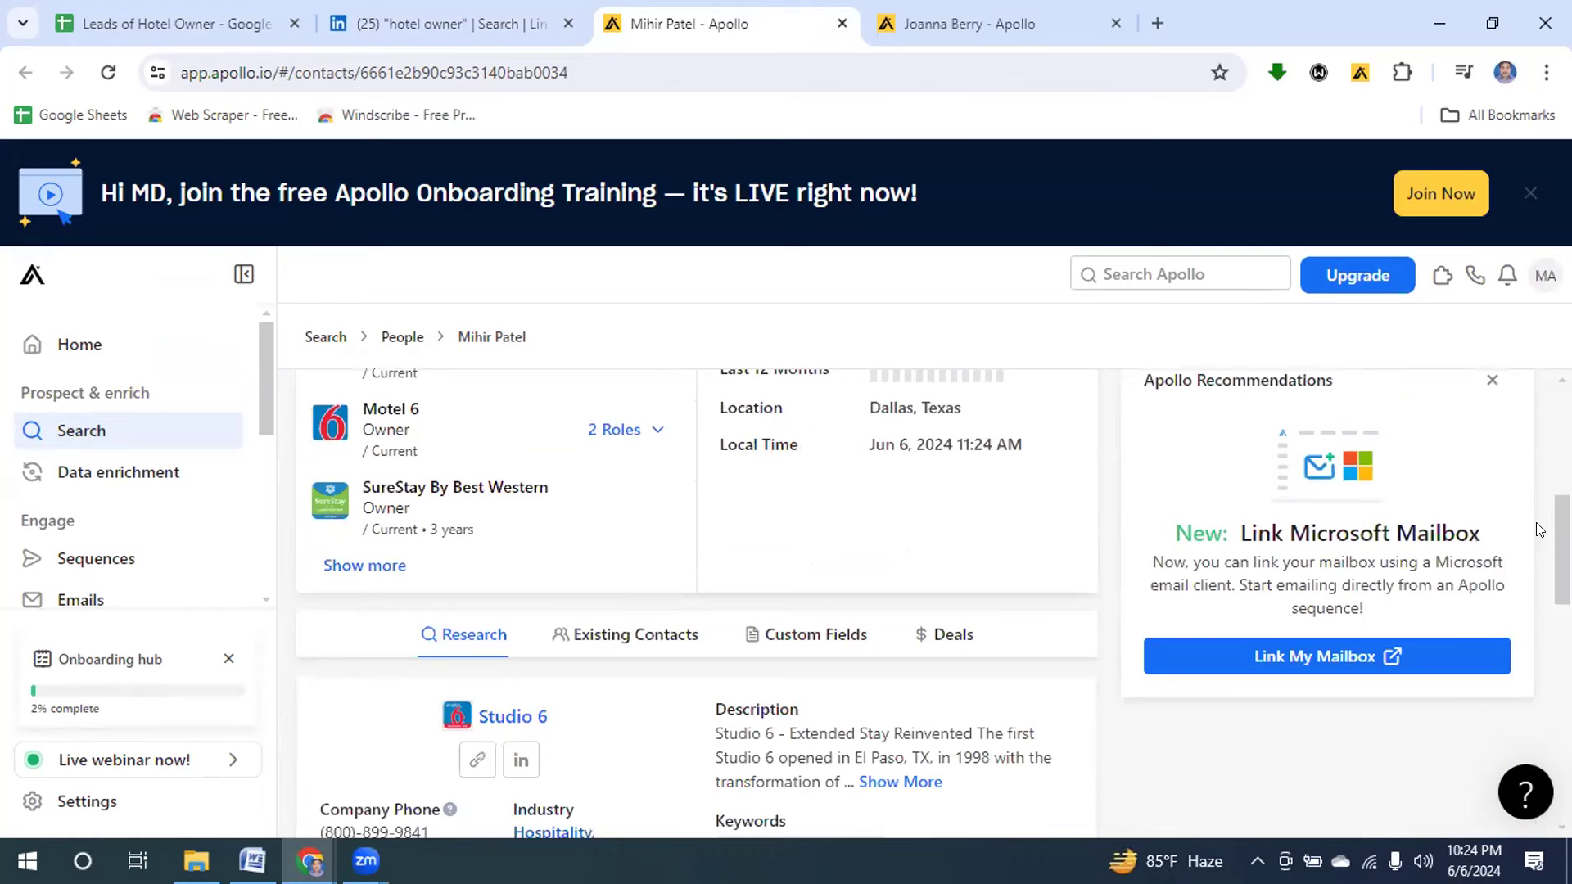
scroll(1539, 531, down, 2)
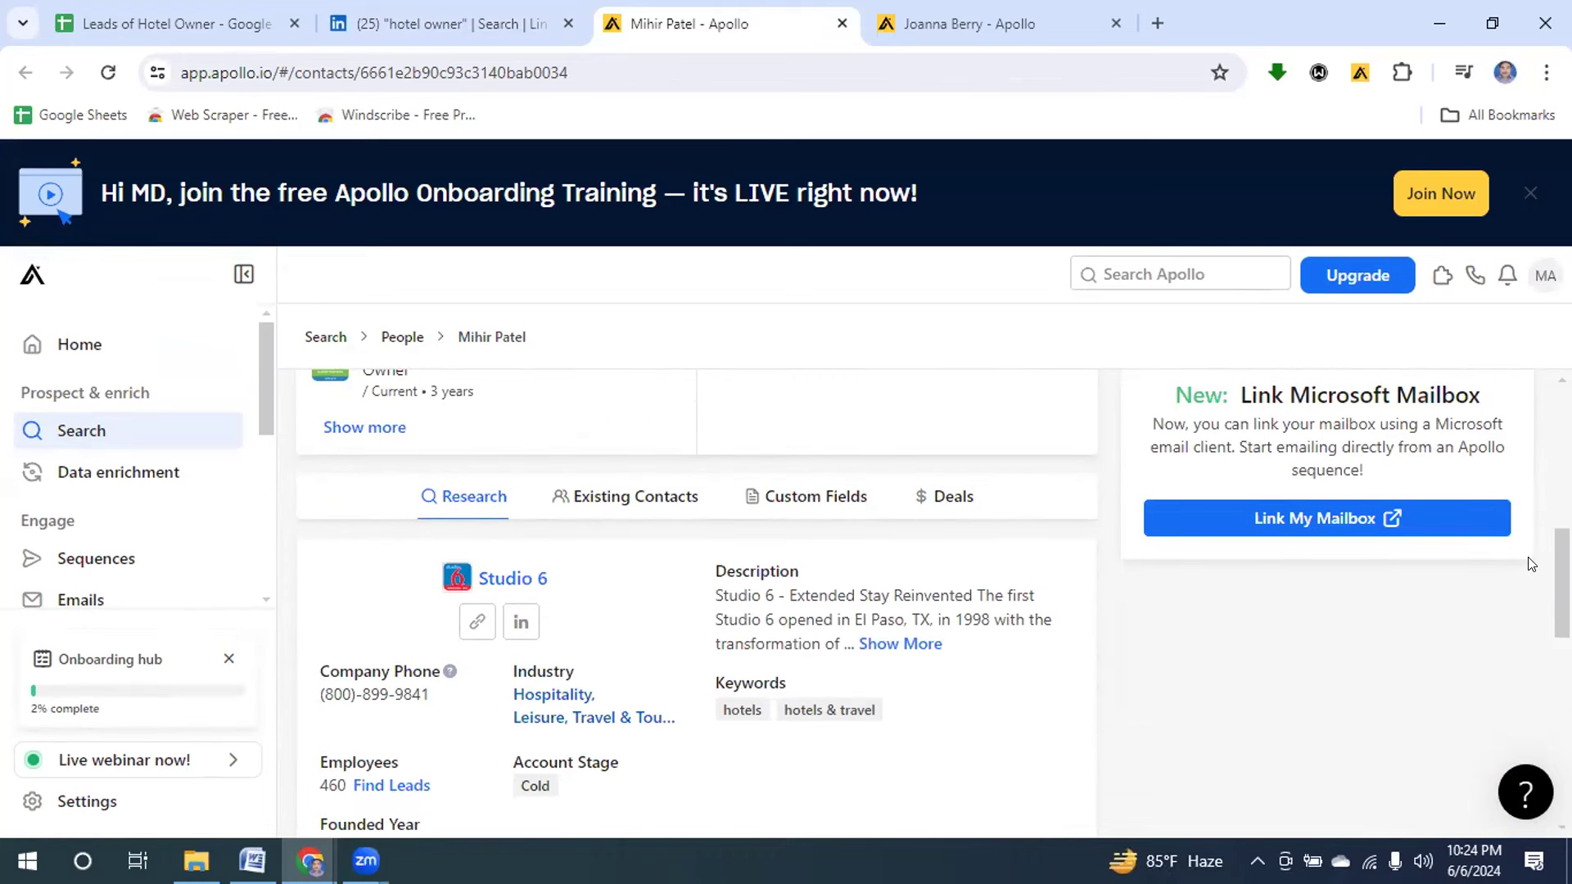
scroll(1530, 563, down, 1)
scroll(1513, 636, down, 4)
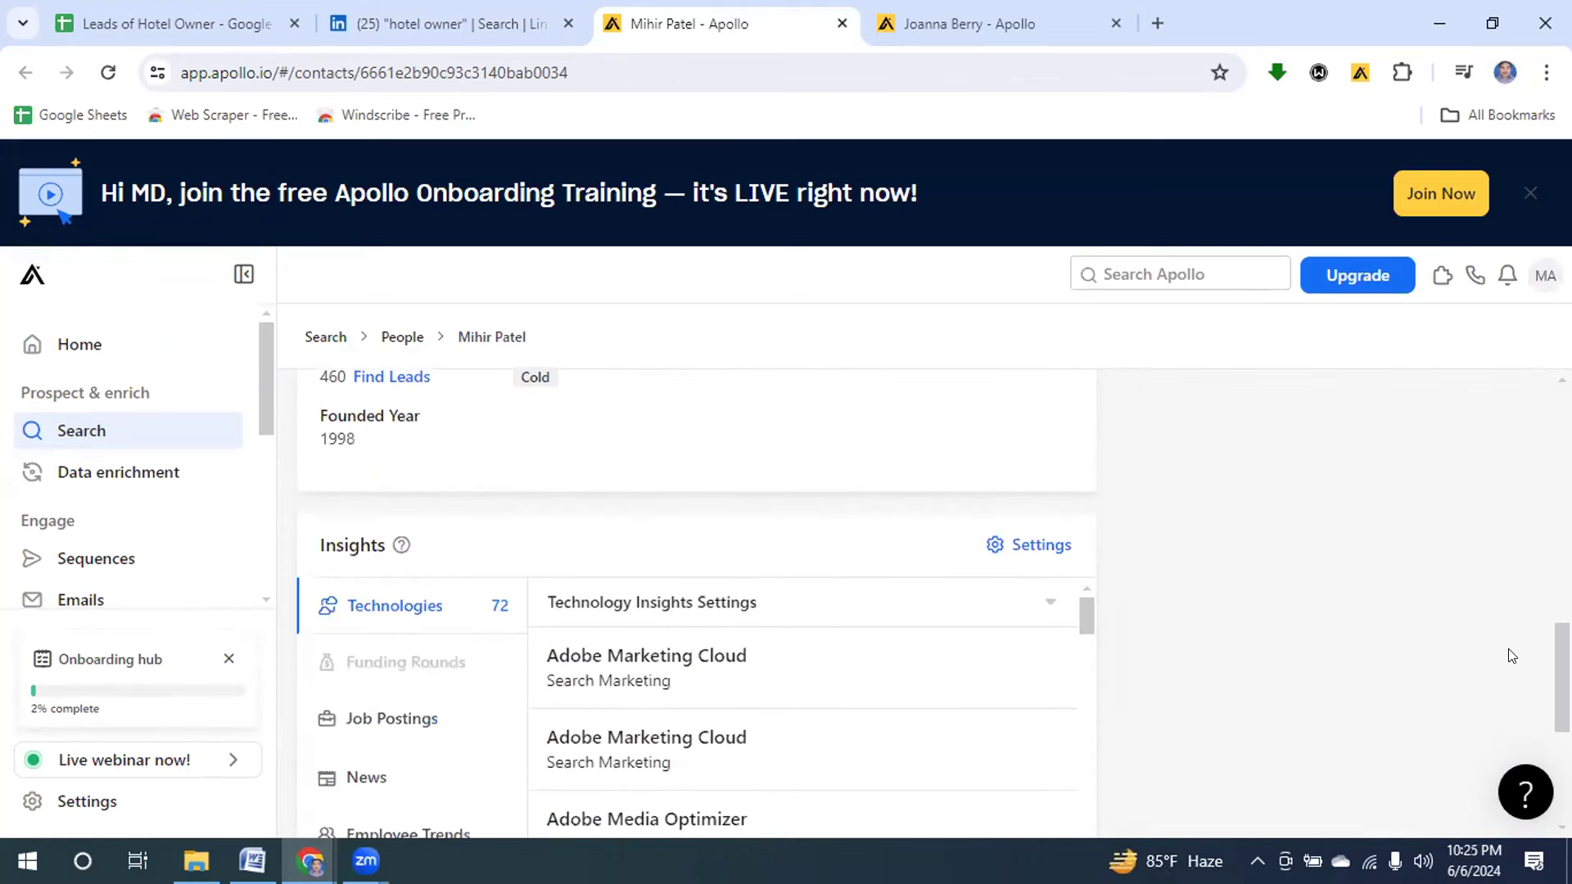
scroll(1502, 699, down, 2)
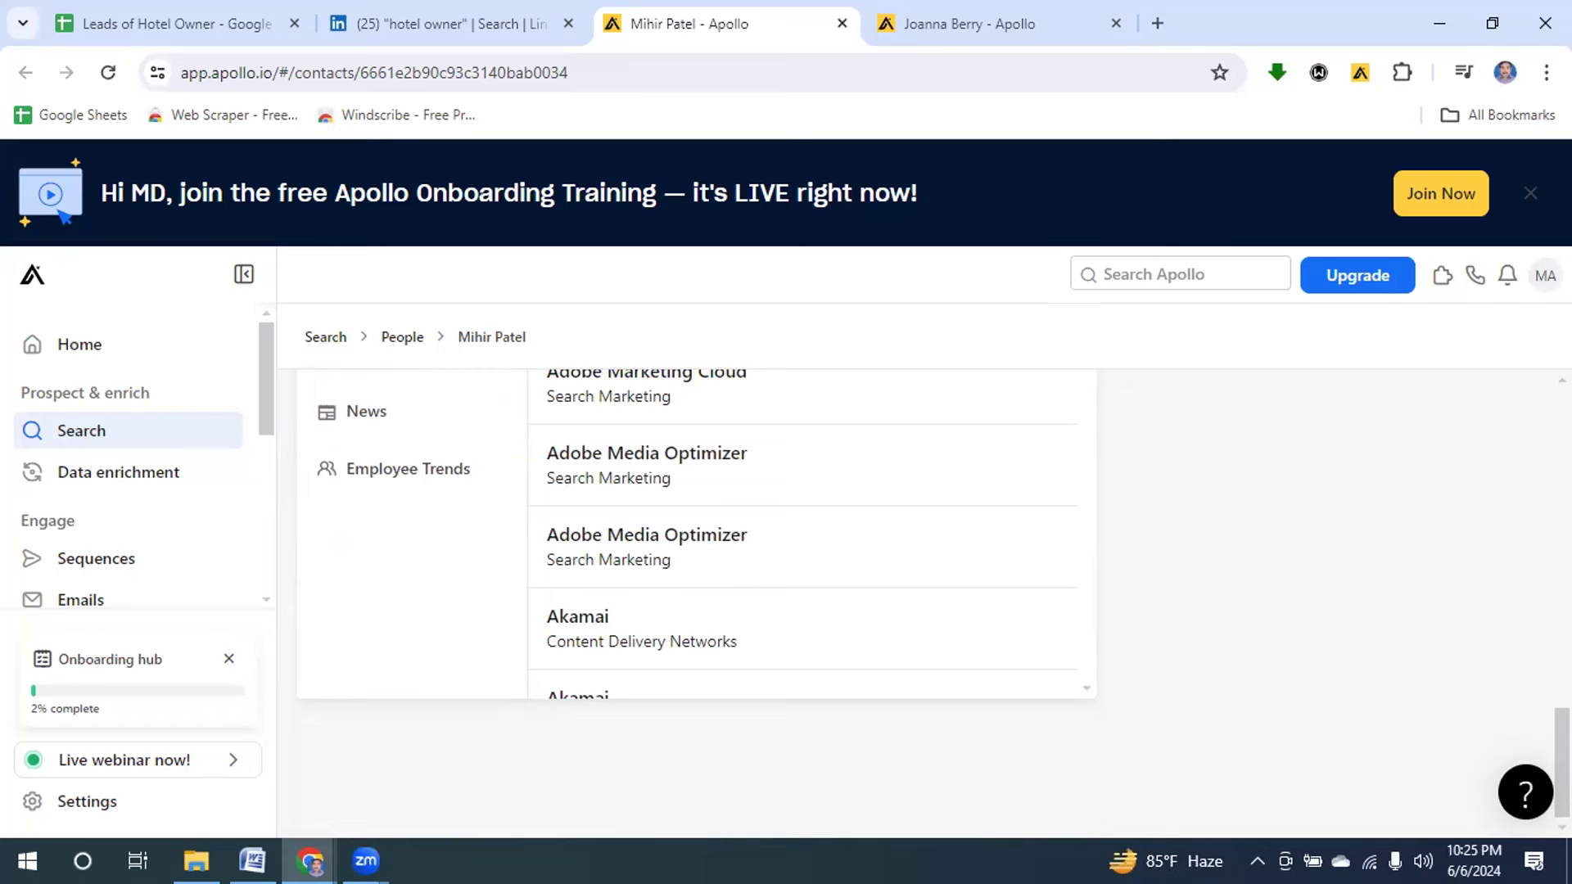
scroll(442, 653, up, 4)
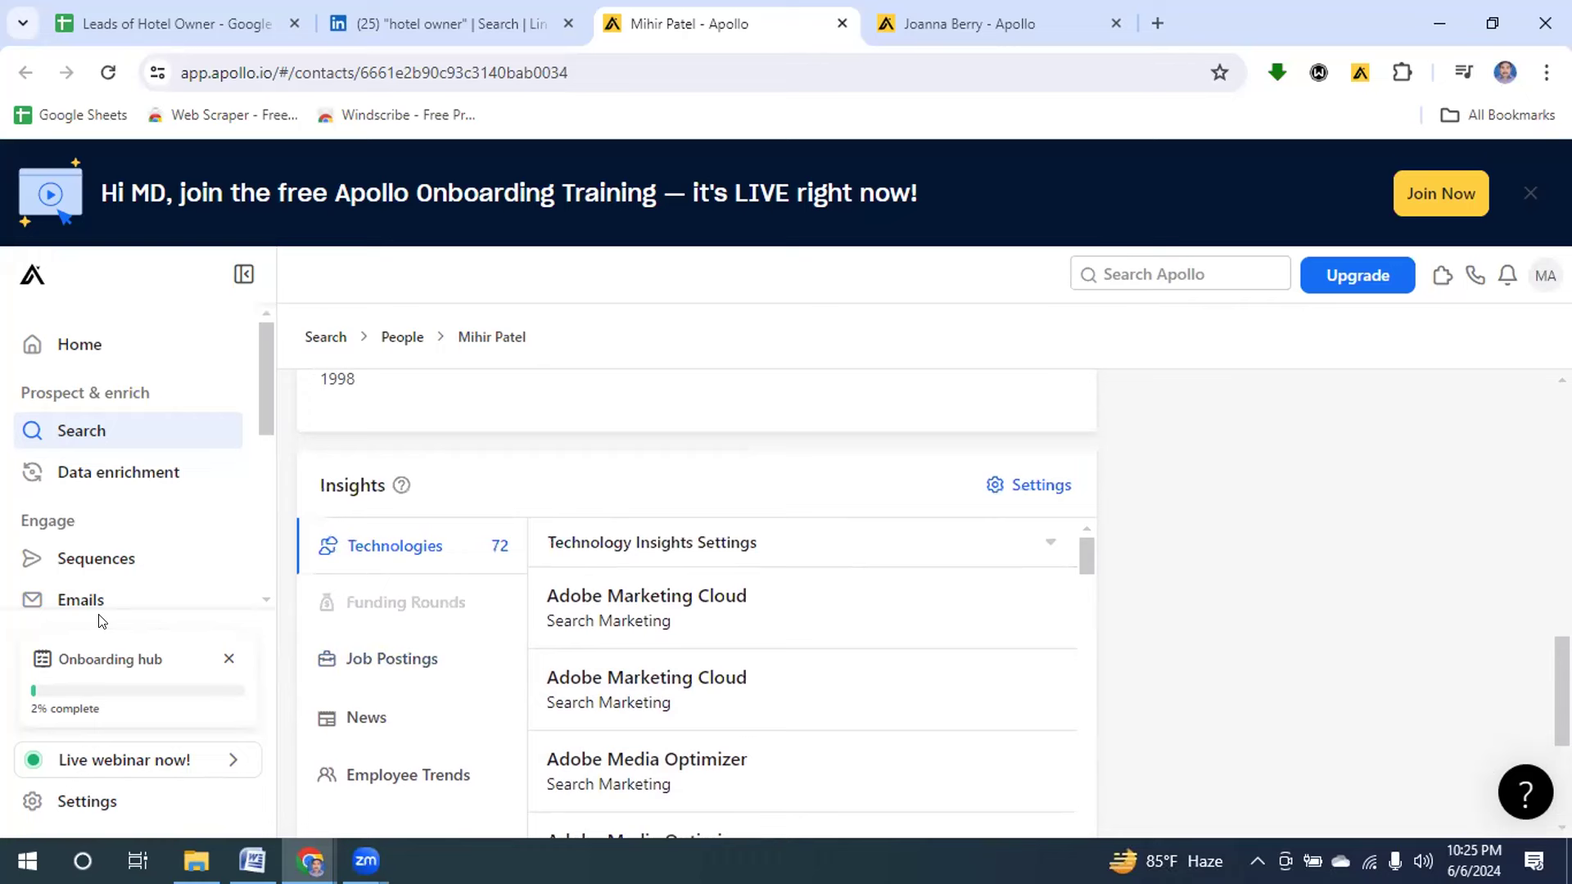
Check Apollo's Emails section and Home dashboard, then close the Control center tab.
click(66, 604)
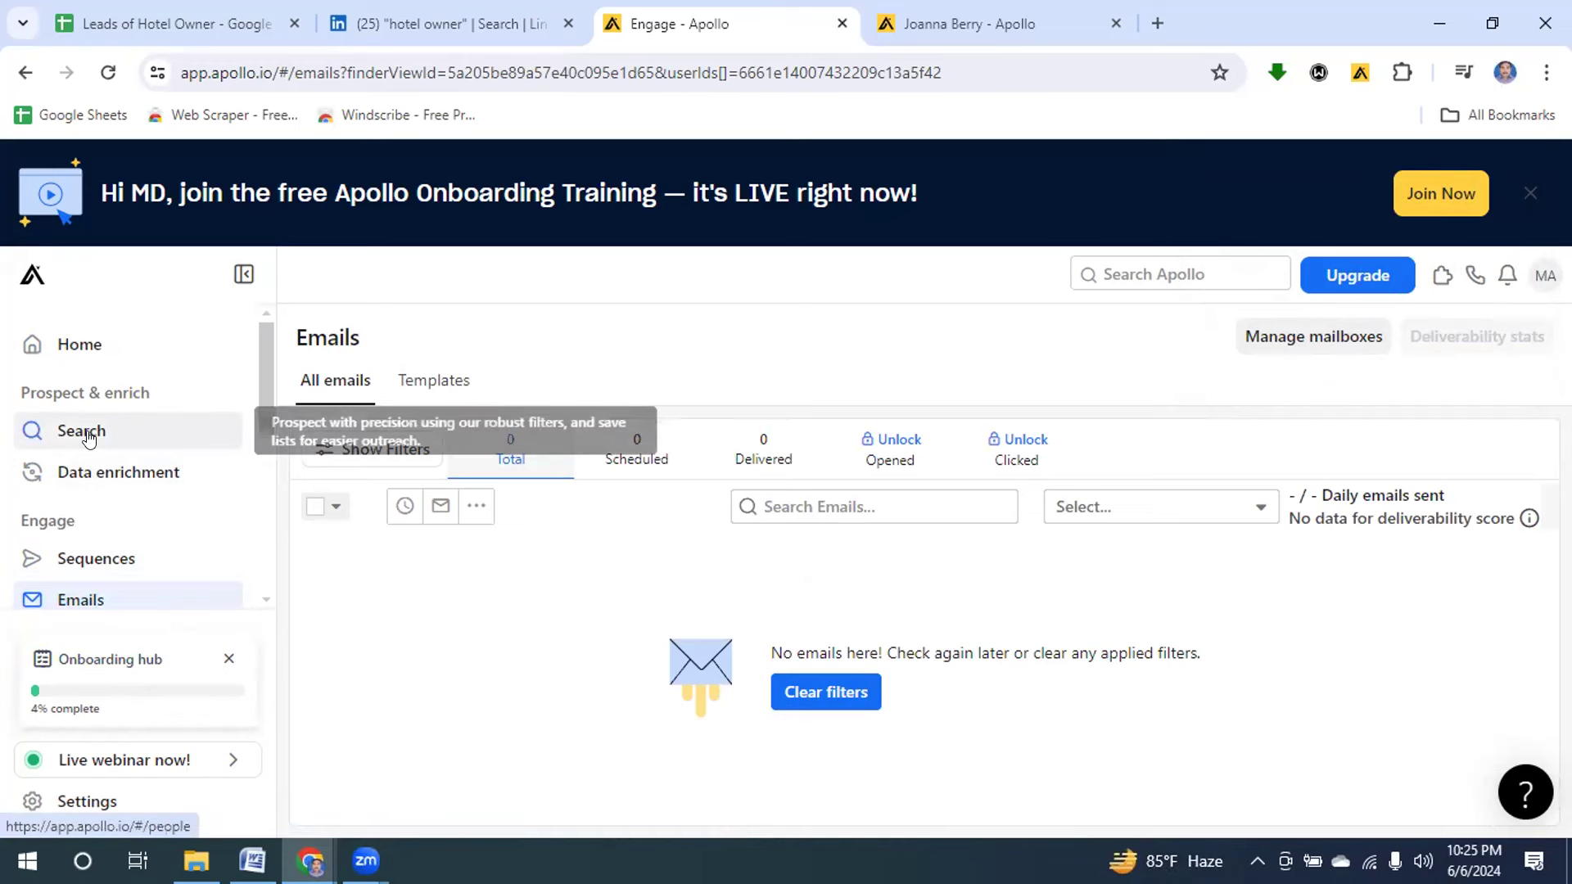
click(97, 344)
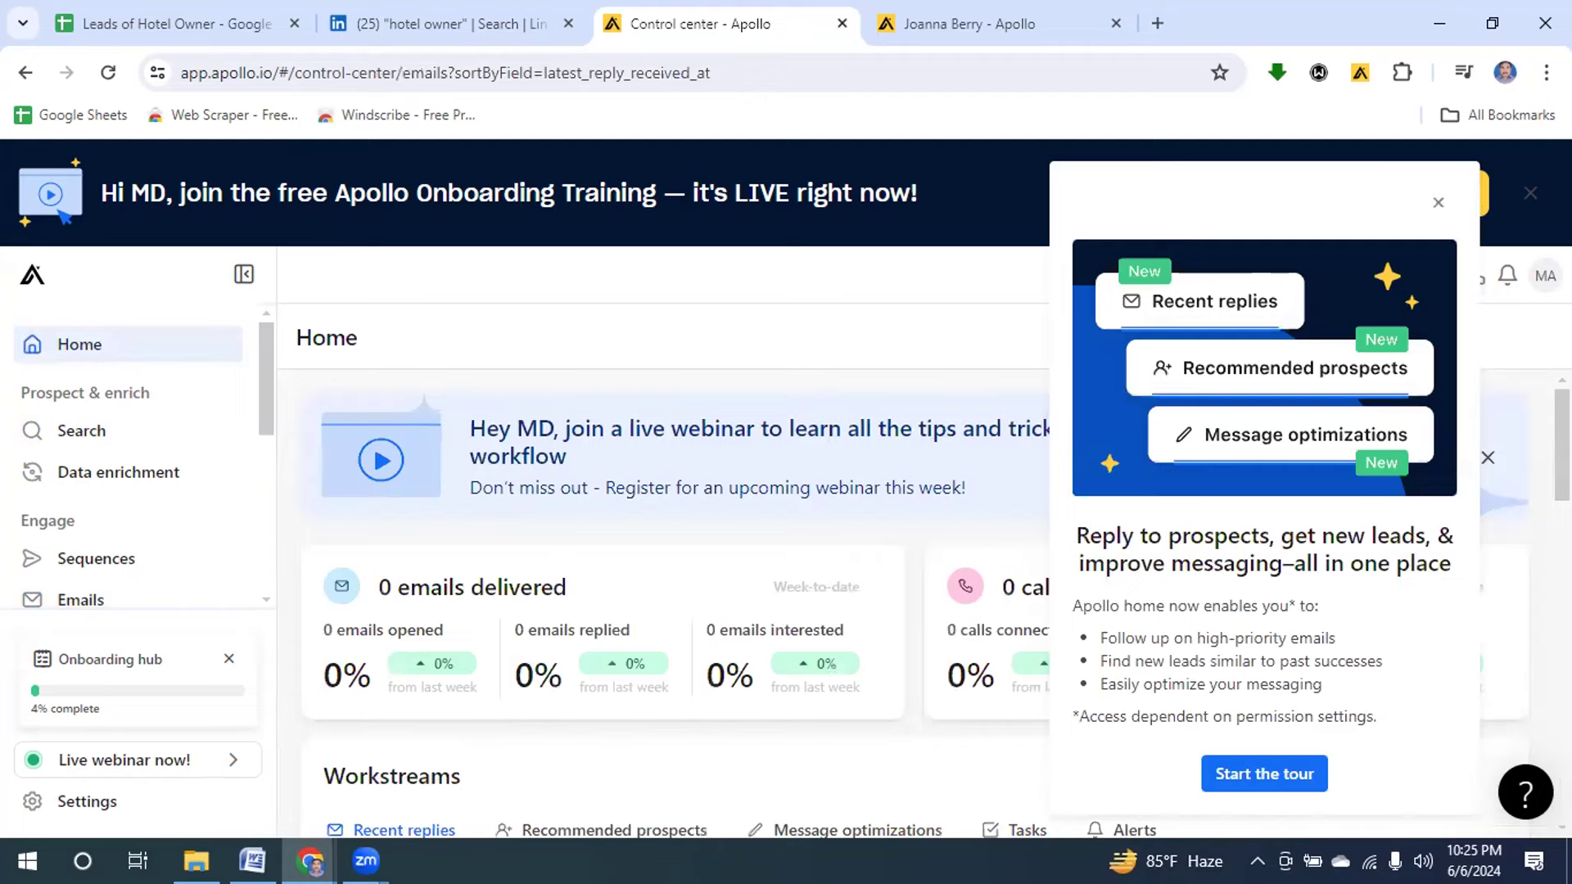
scroll(671, 572, down, 6)
scroll(671, 573, up, 6)
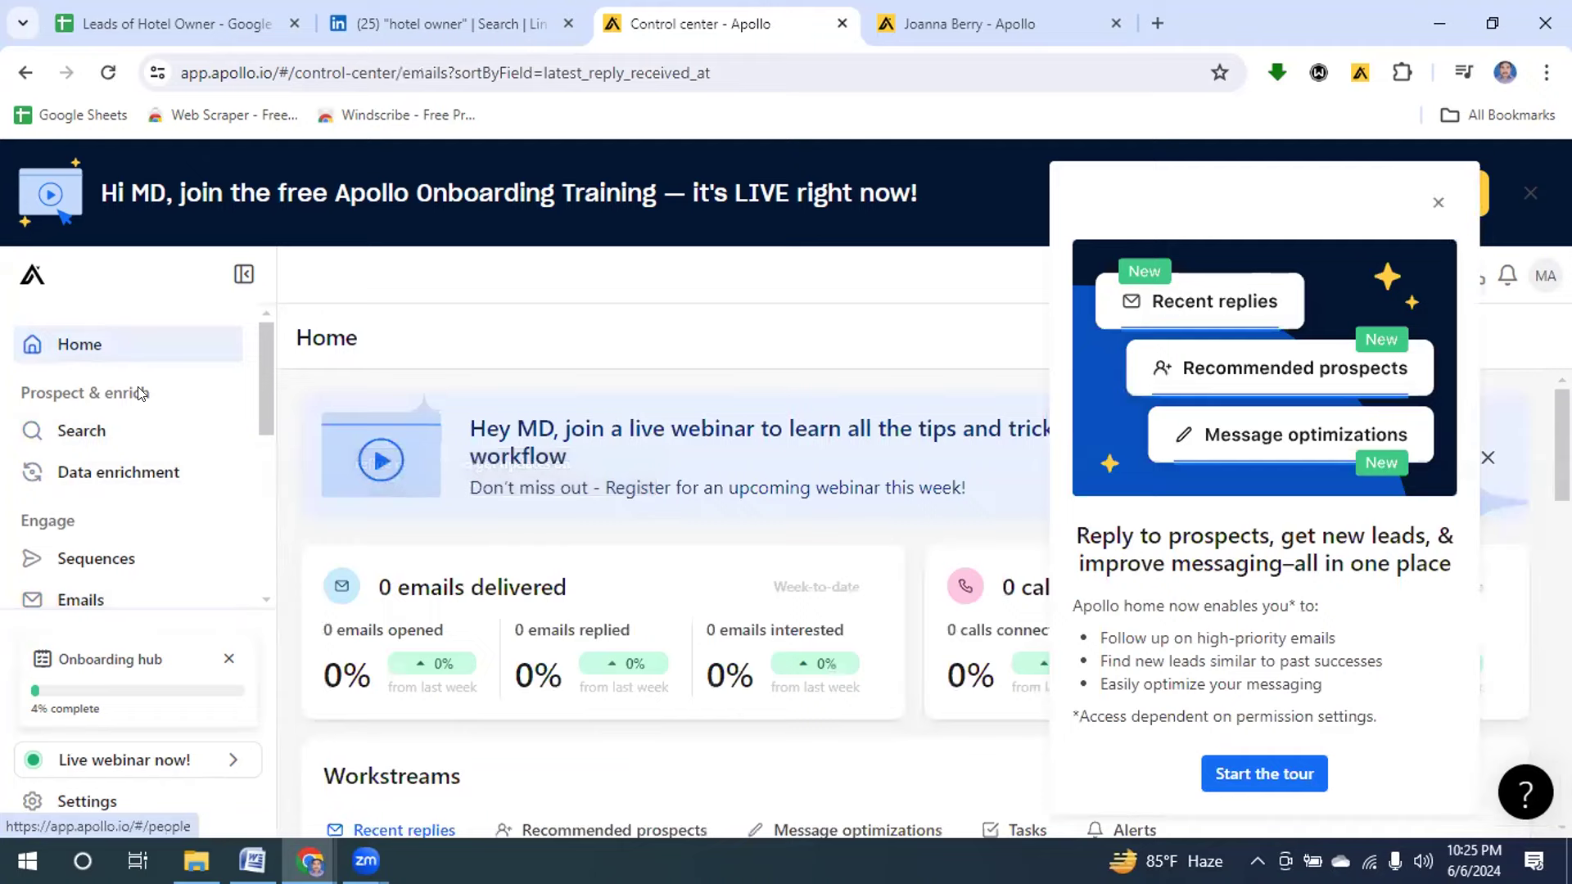
click(840, 25)
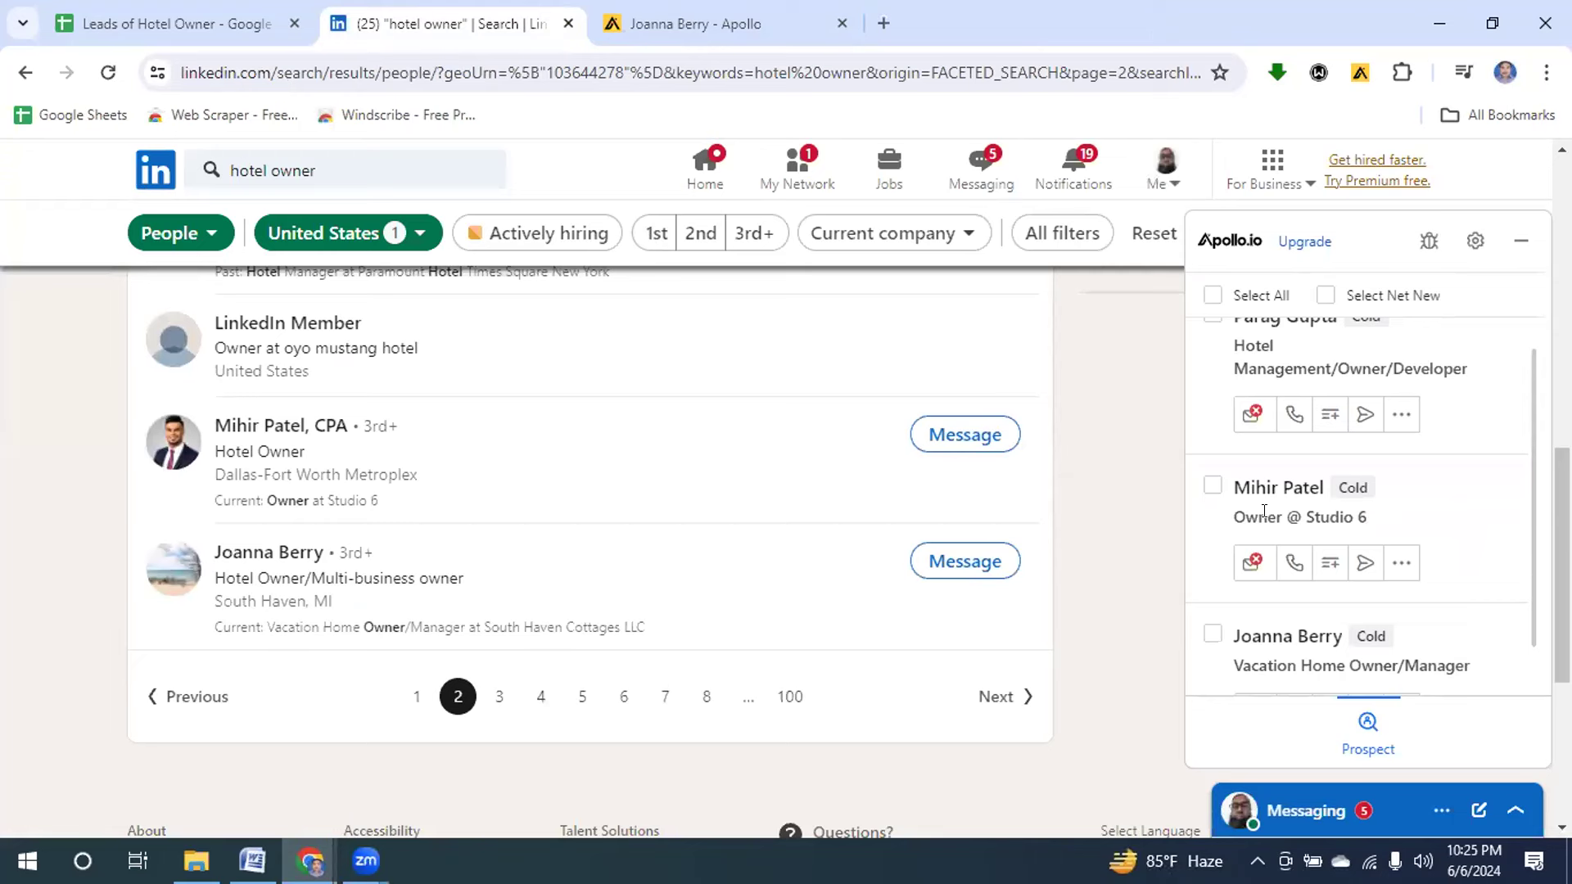
Confirm the Studio 6 owner has no email in Apollo and open their LinkedIn profile in a new tab.
click(1290, 565)
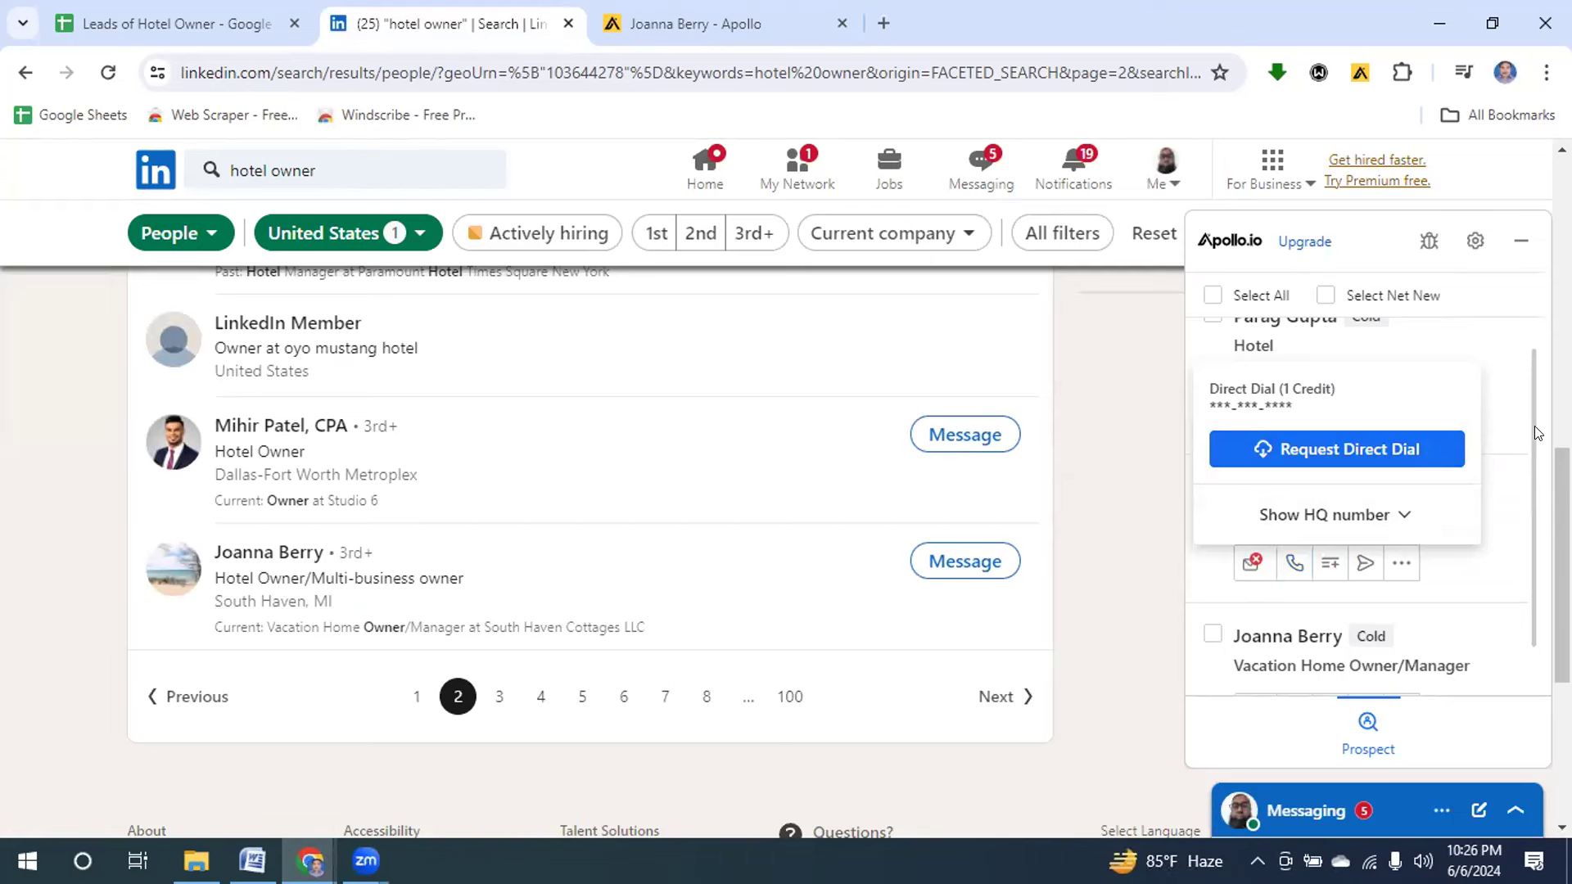
click(1244, 563)
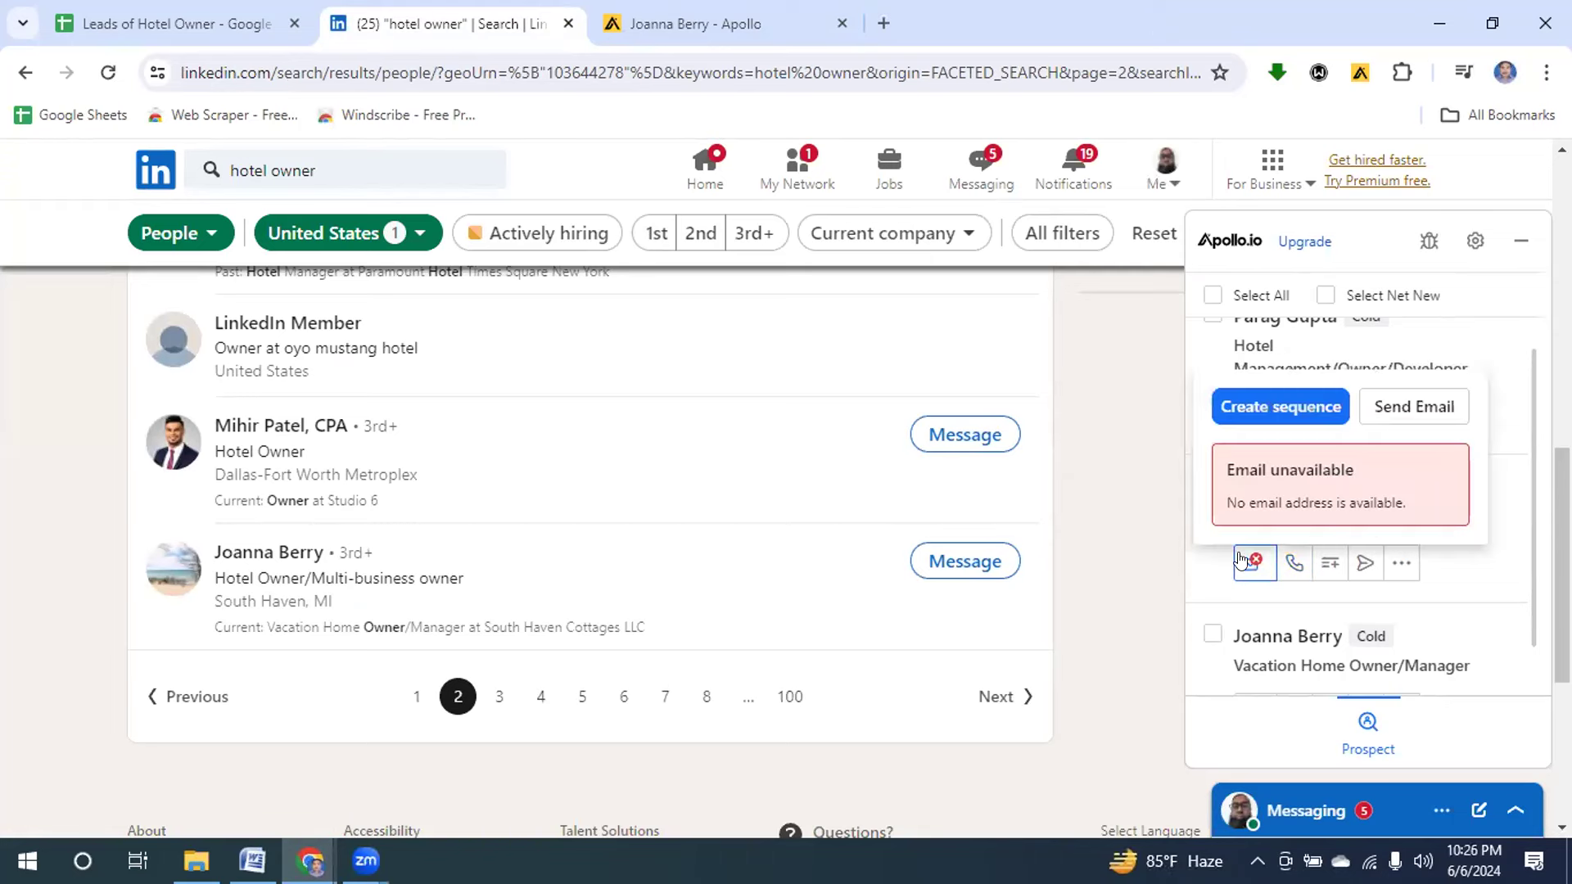
double_click(1245, 564)
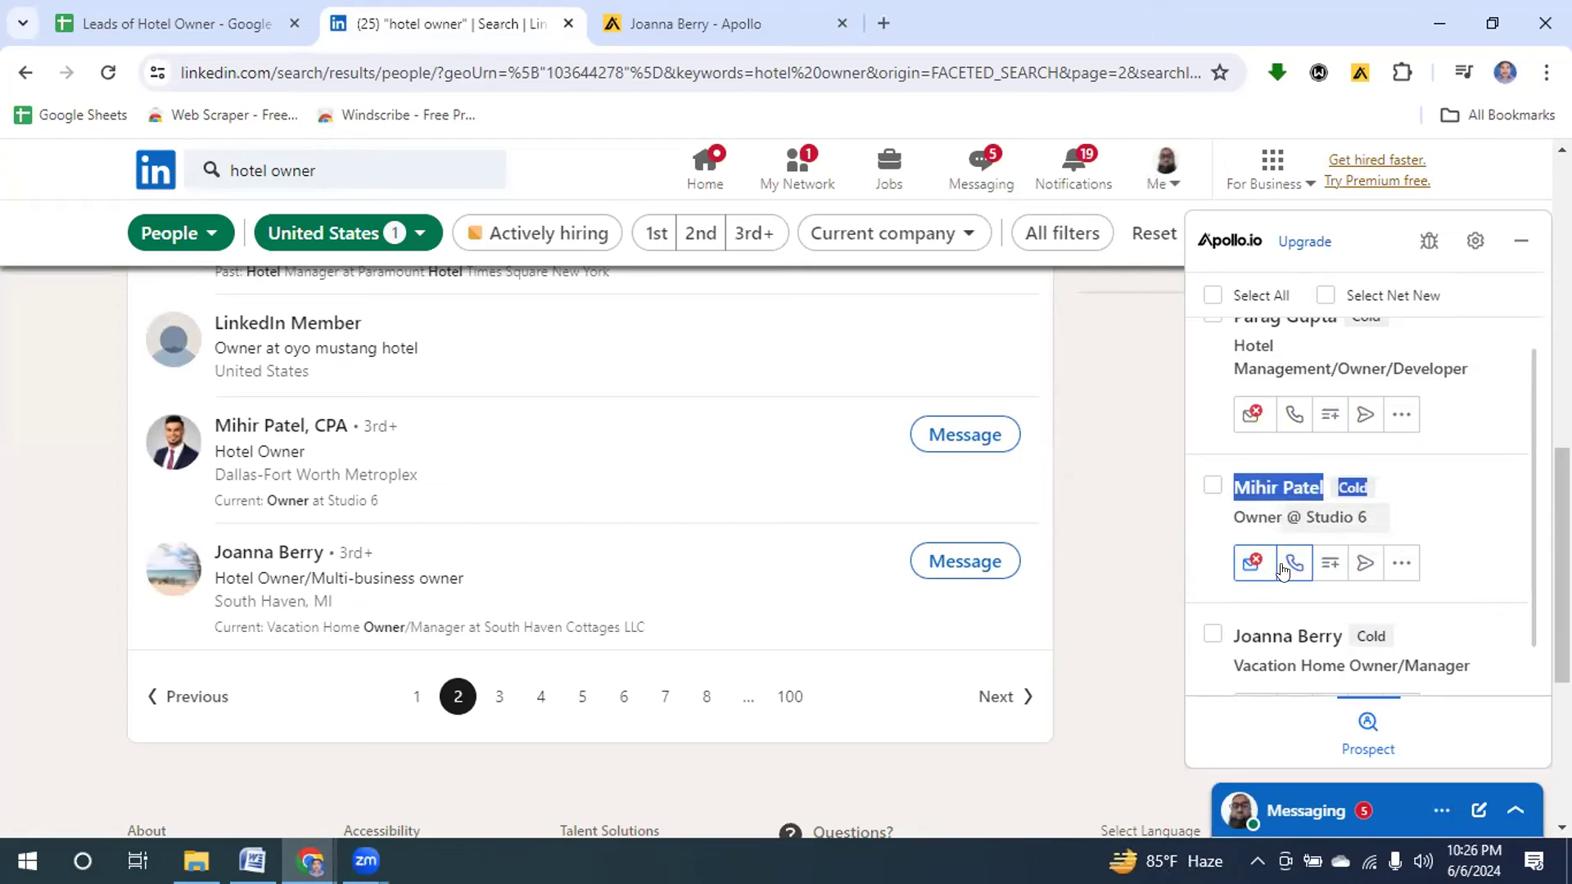
right_click(249, 427)
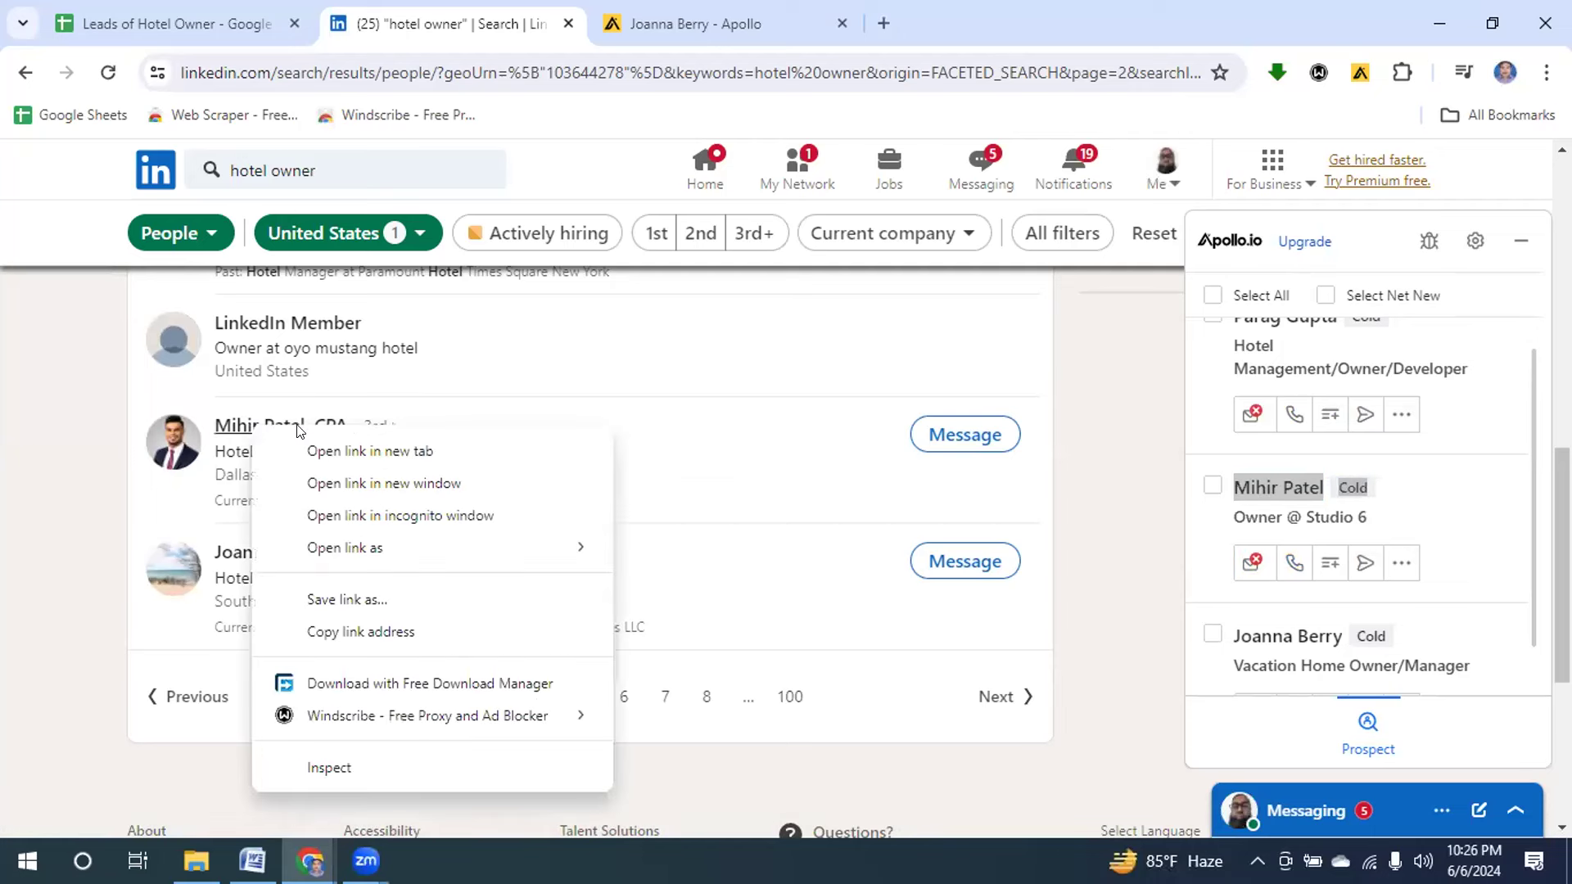
click(321, 452)
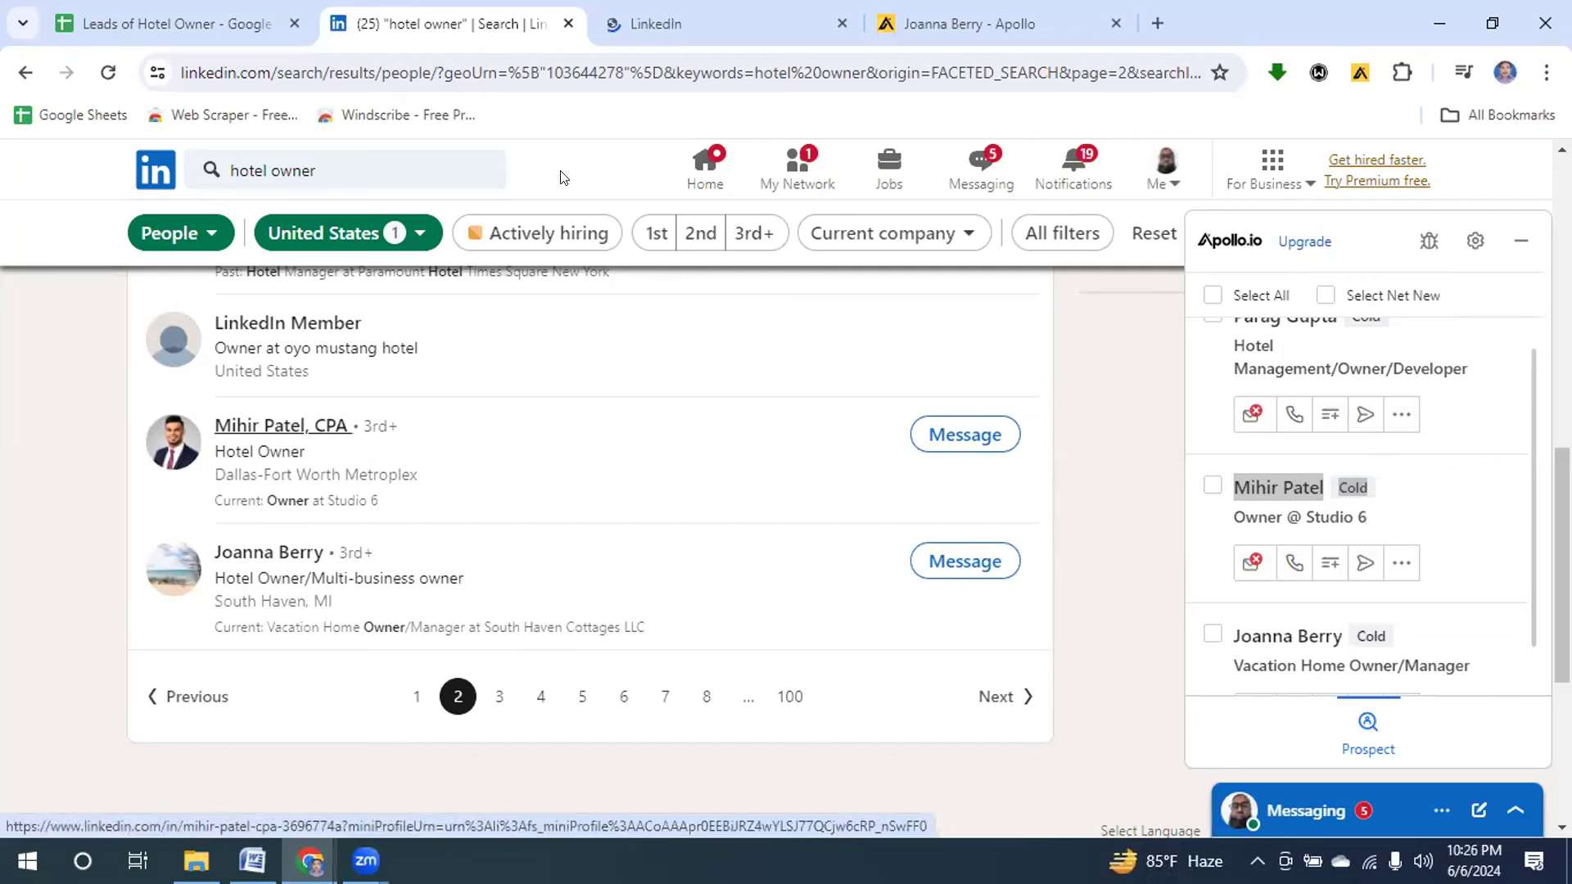
On the Studio 6 owner's profile, check Contact info, which lists only the profile link.
click(663, 25)
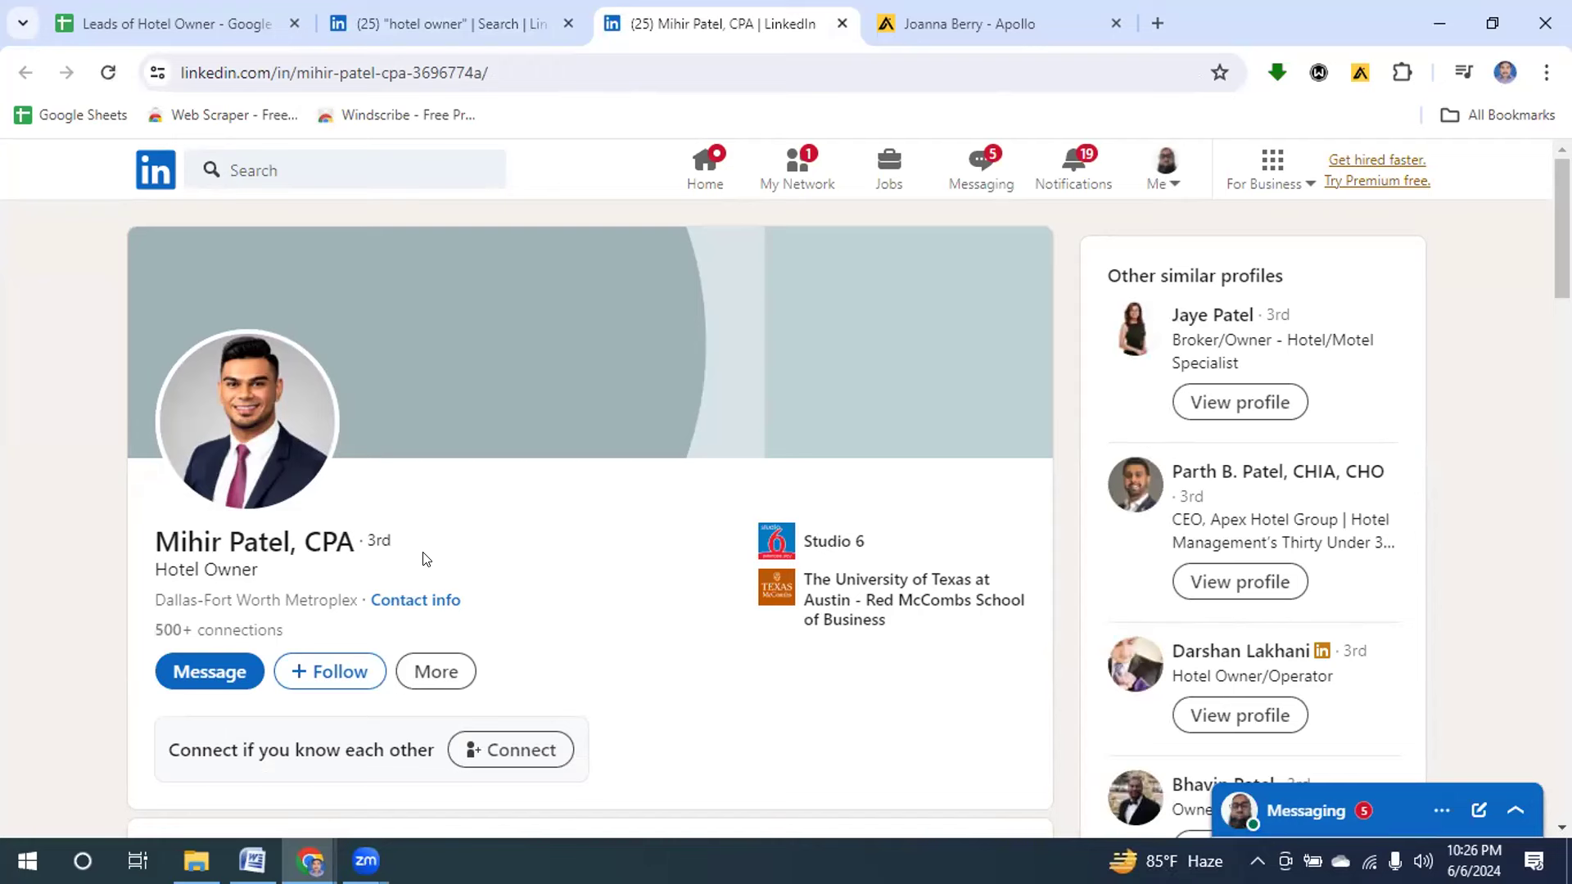
click(410, 602)
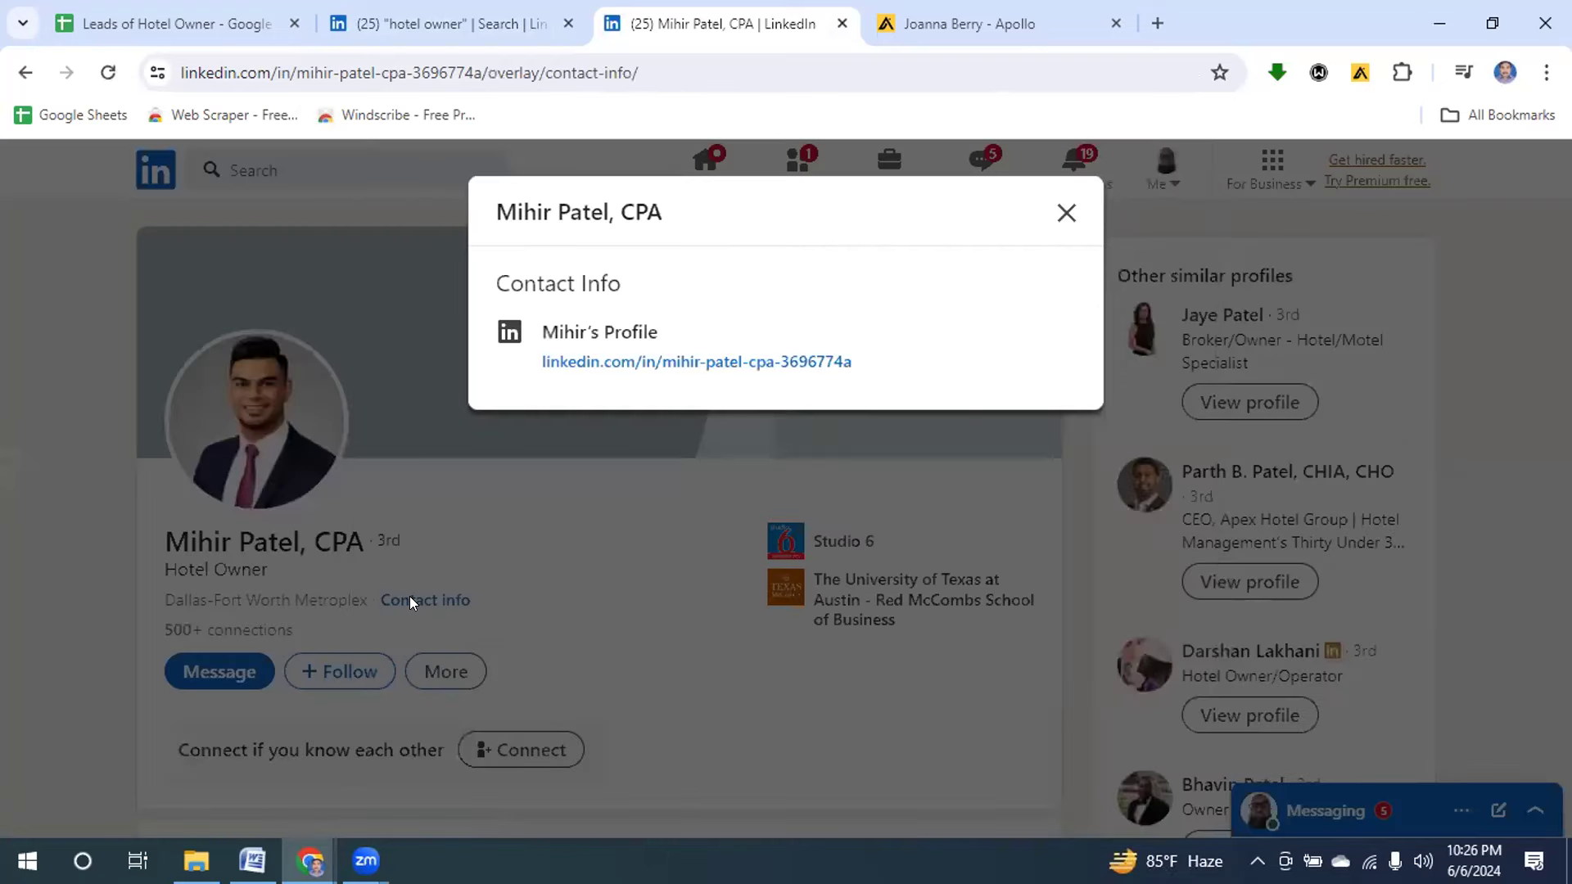
click(1065, 213)
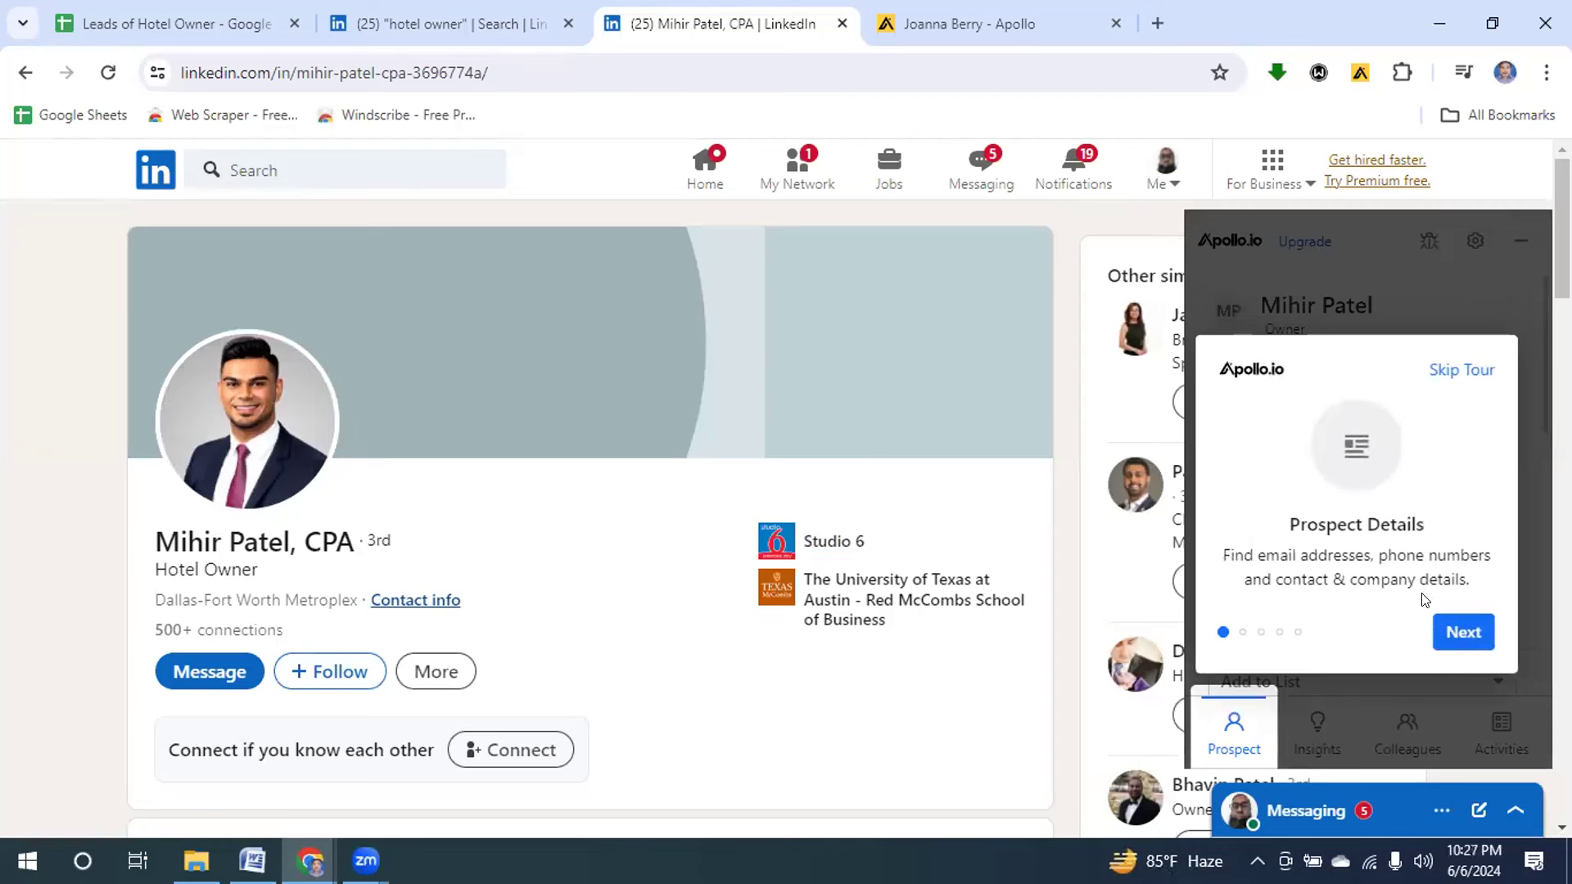
Step through the Apollo extension tour (Insights, Existing Contacts, User Activity, Settings) and finish it.
click(1462, 635)
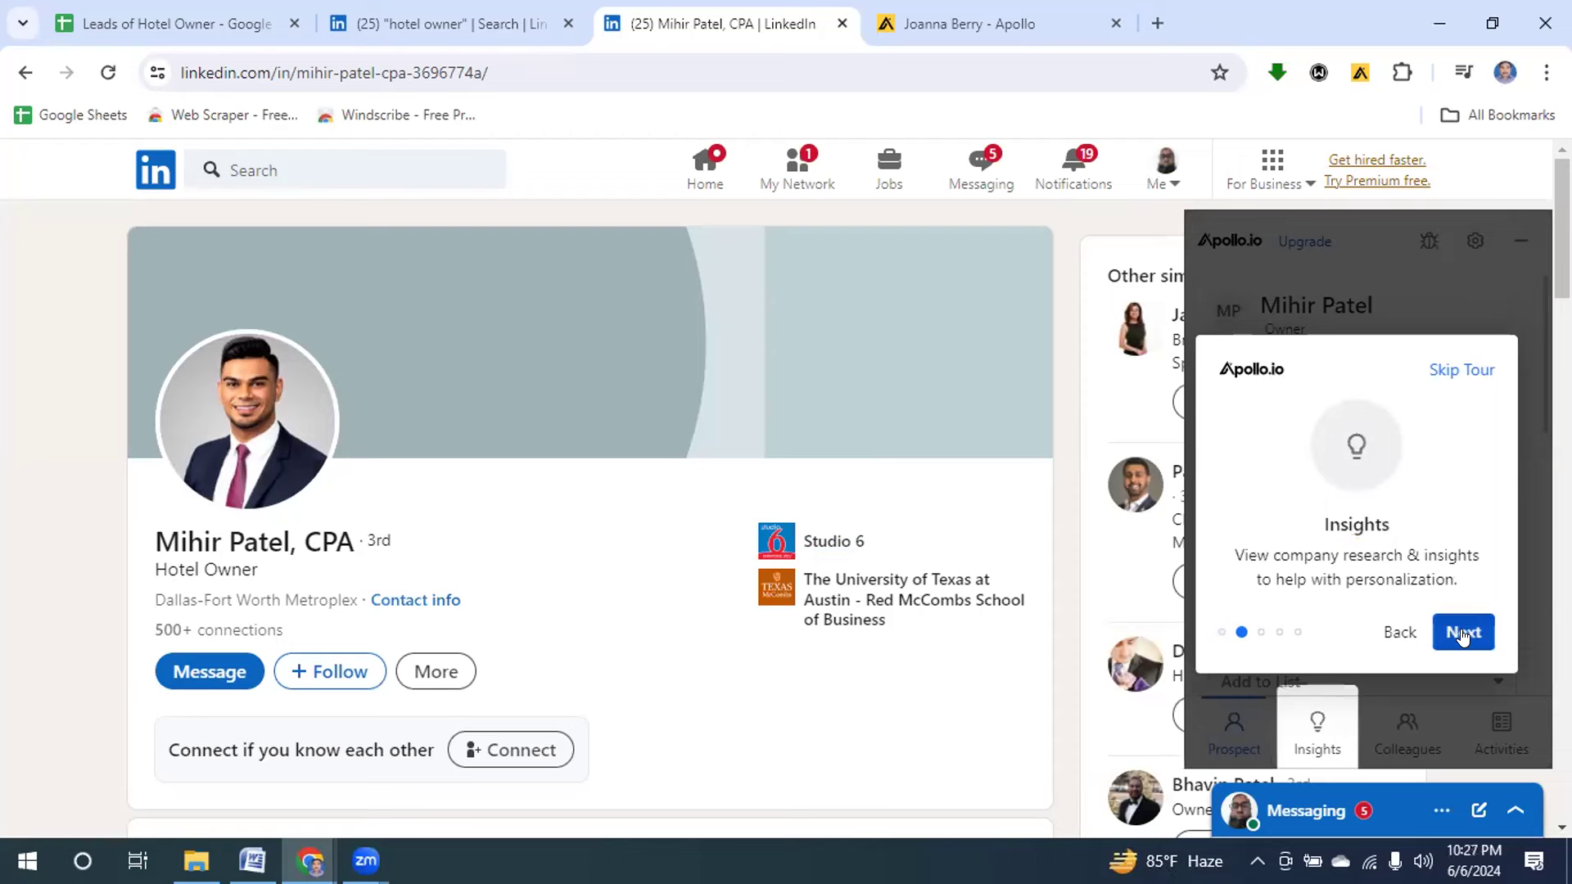
click(1462, 634)
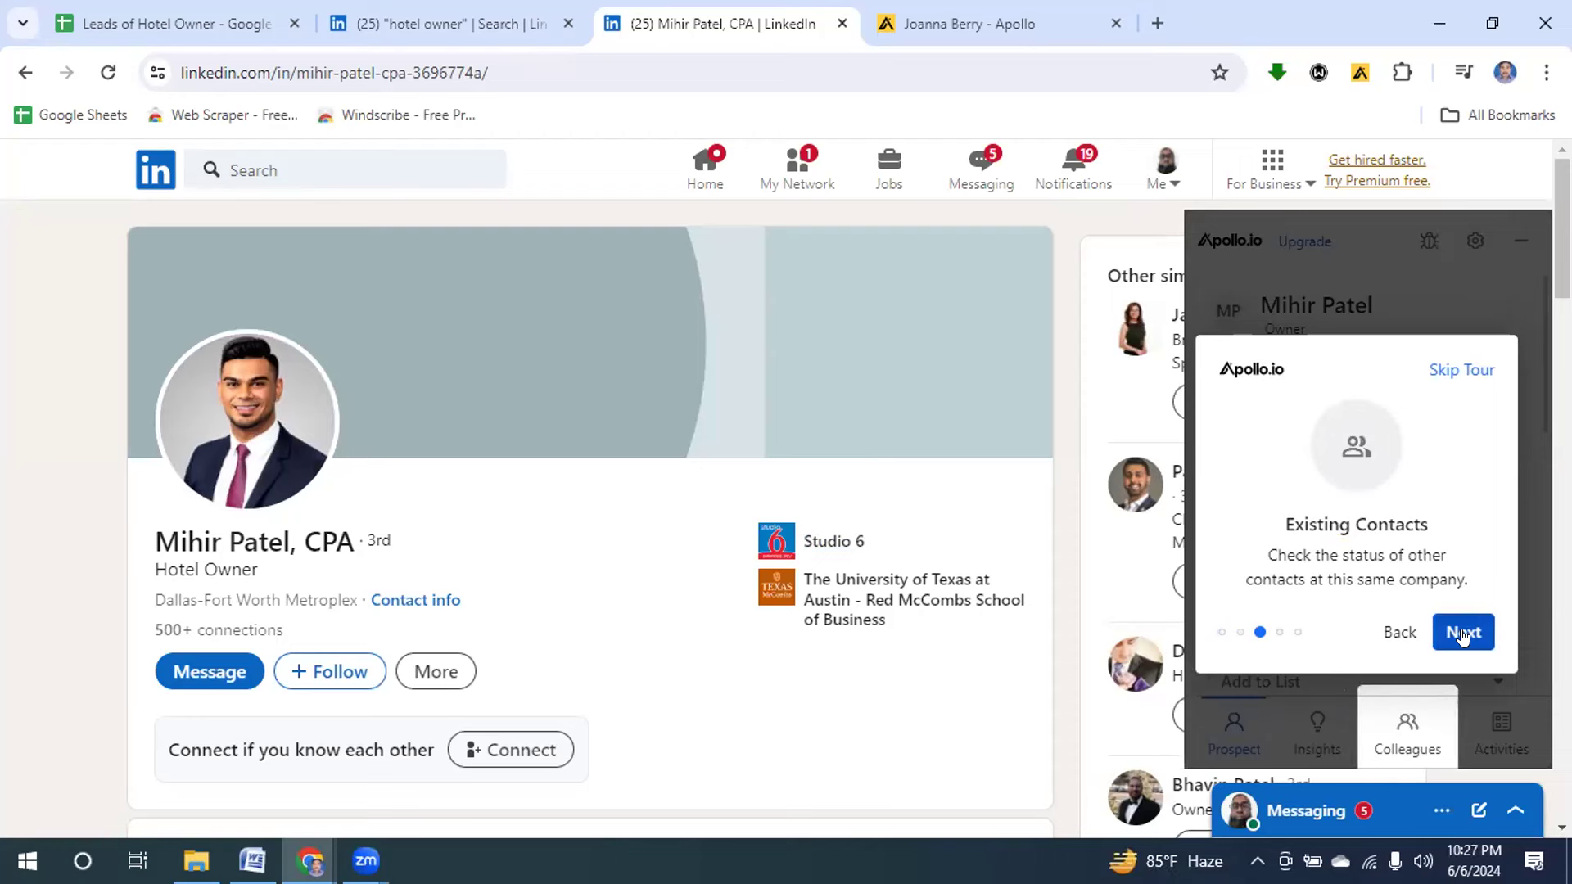
click(1463, 635)
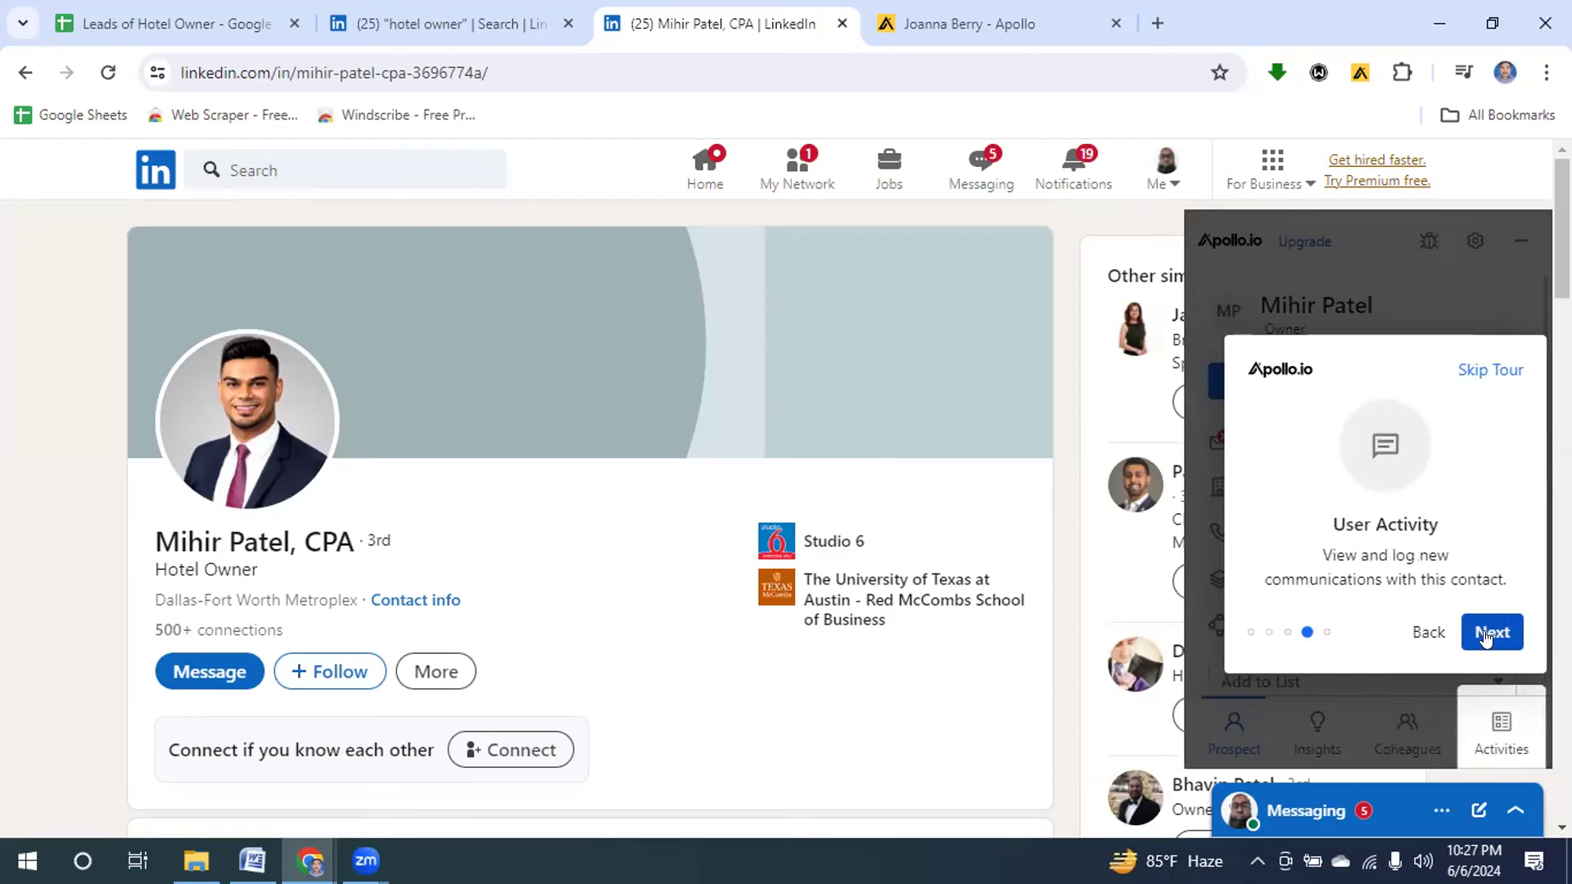
click(1486, 638)
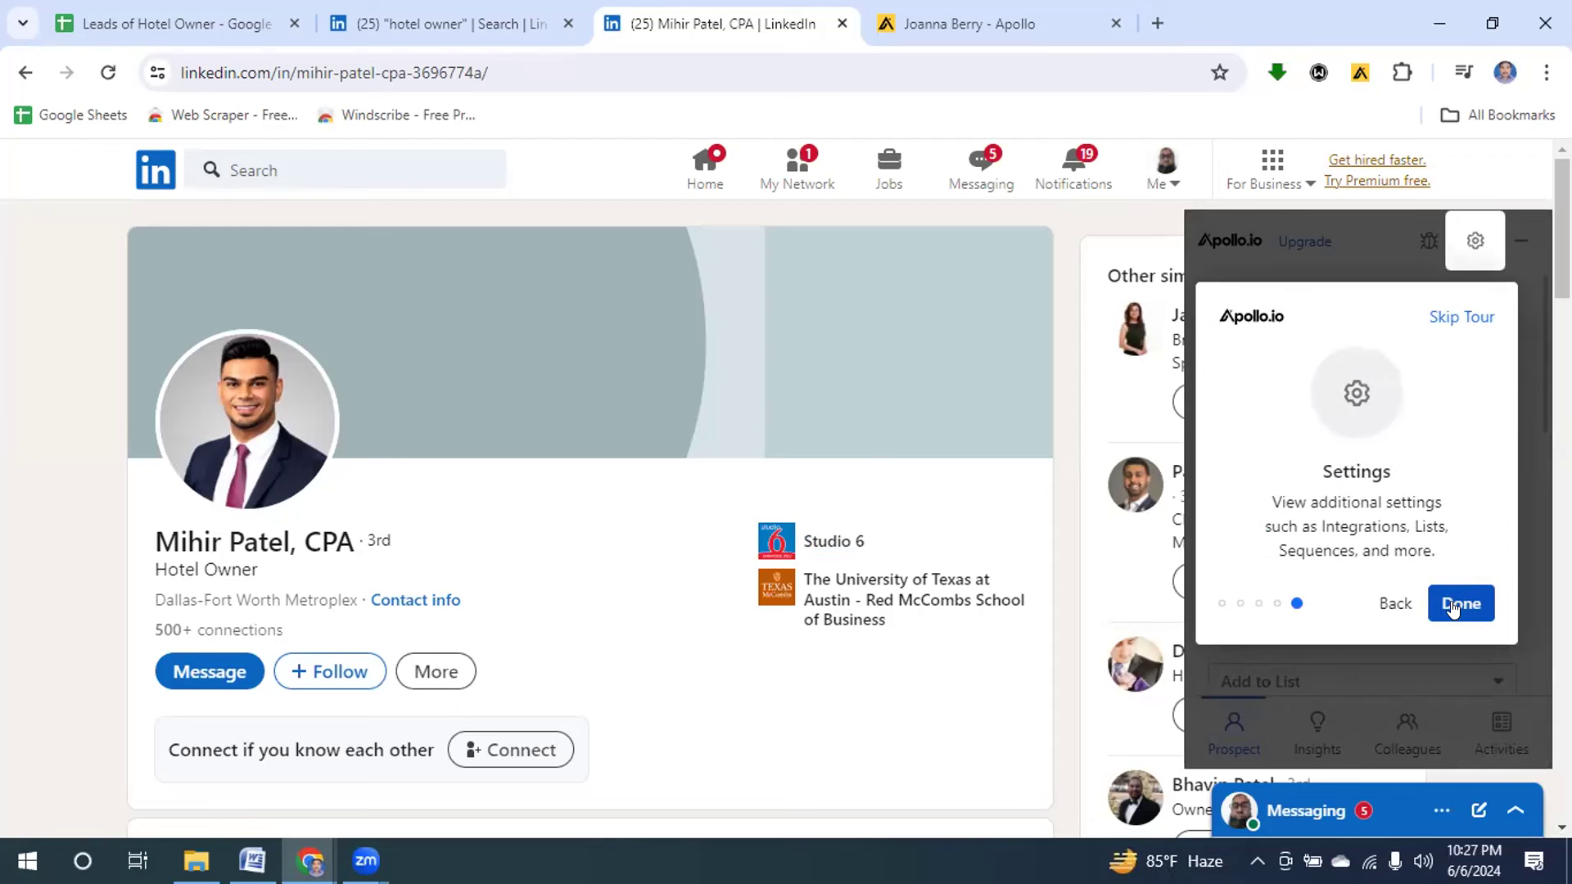
click(1451, 606)
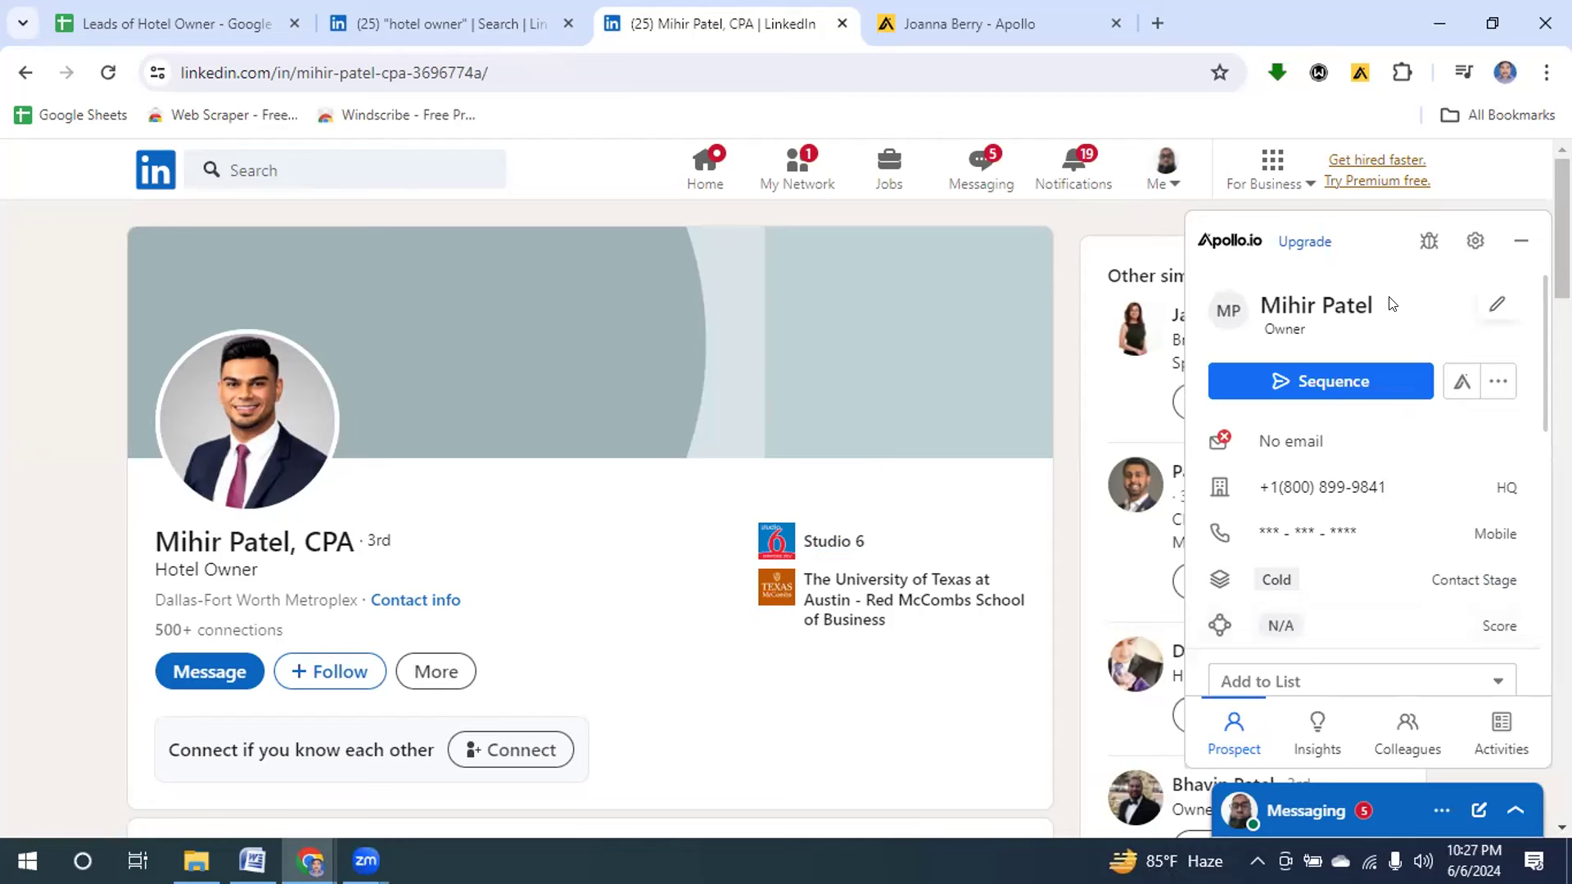
Review the owner's Apollo details (HQ phone, no email), dismiss Buying Intent, and return to the Leads sheet.
scroll(1460, 451, down, 3)
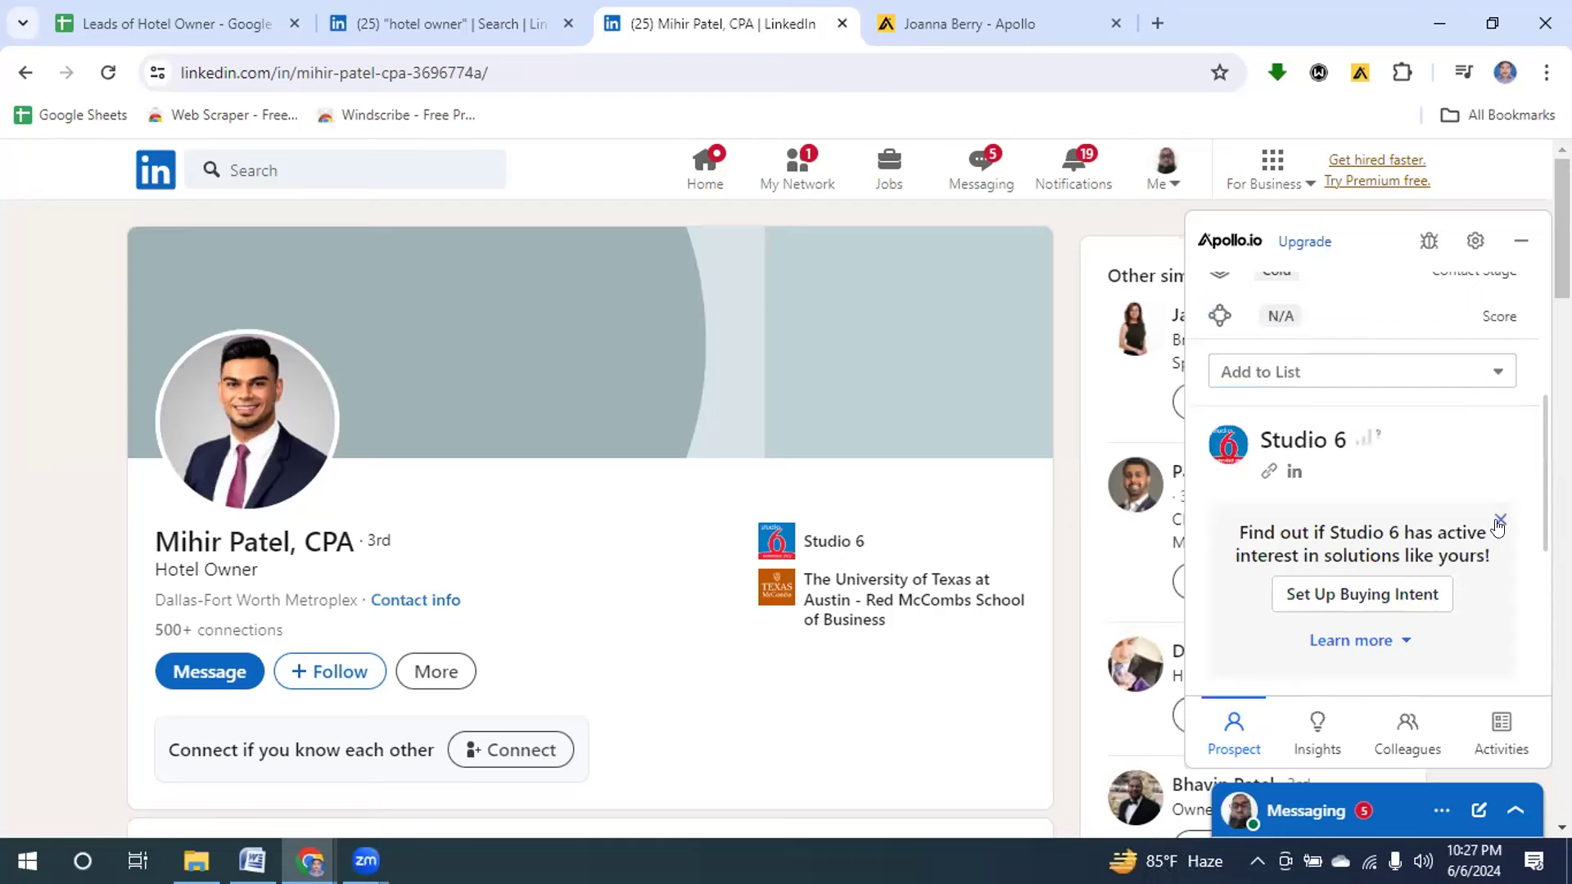
click(1498, 521)
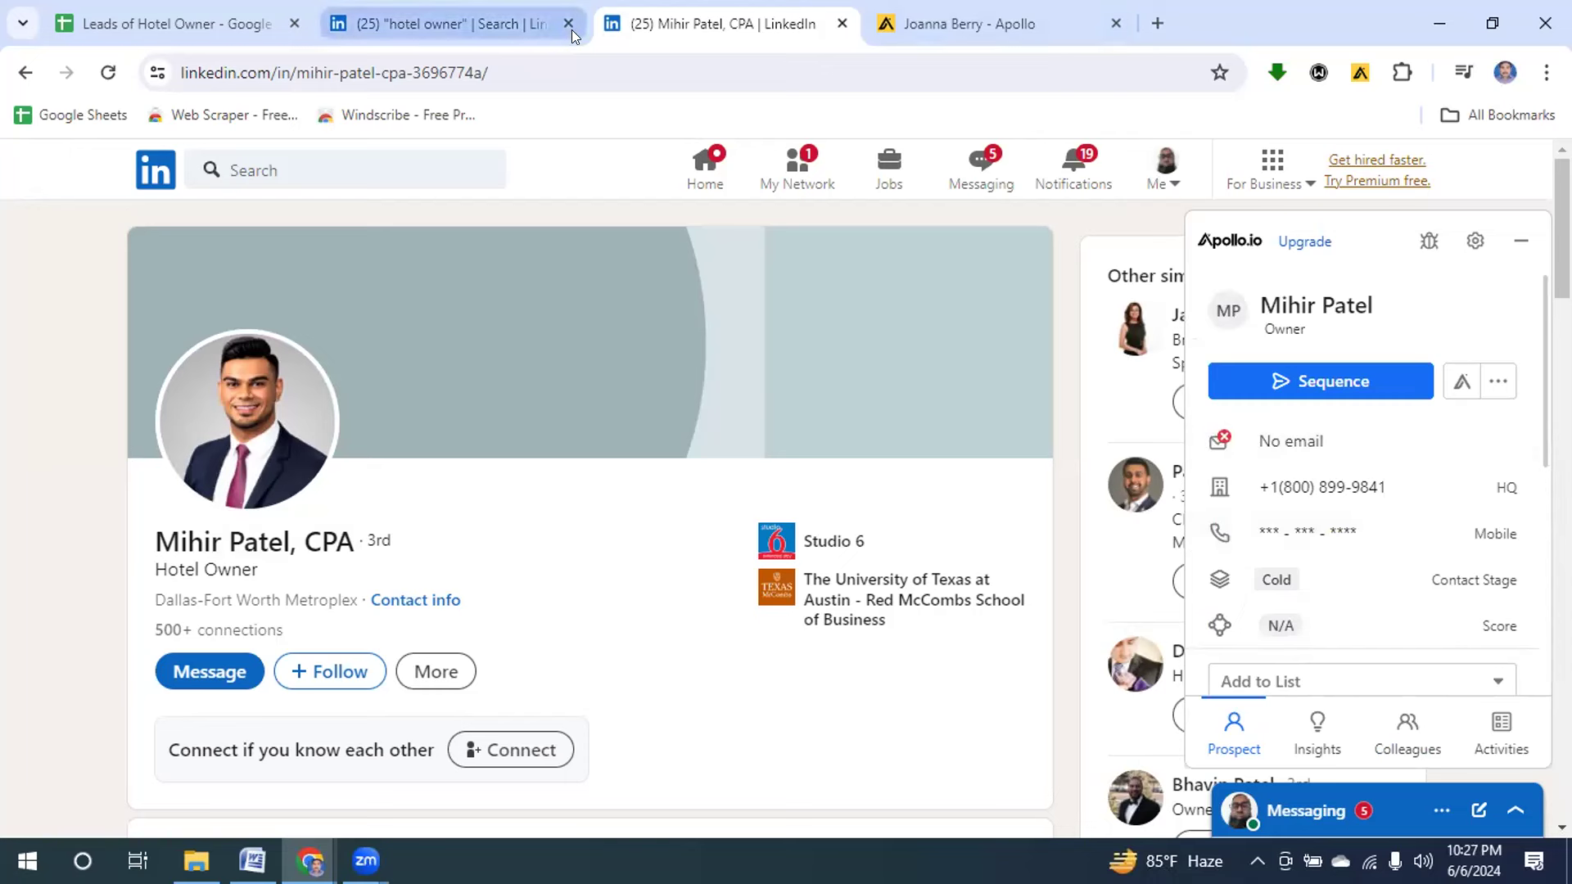
click(197, 24)
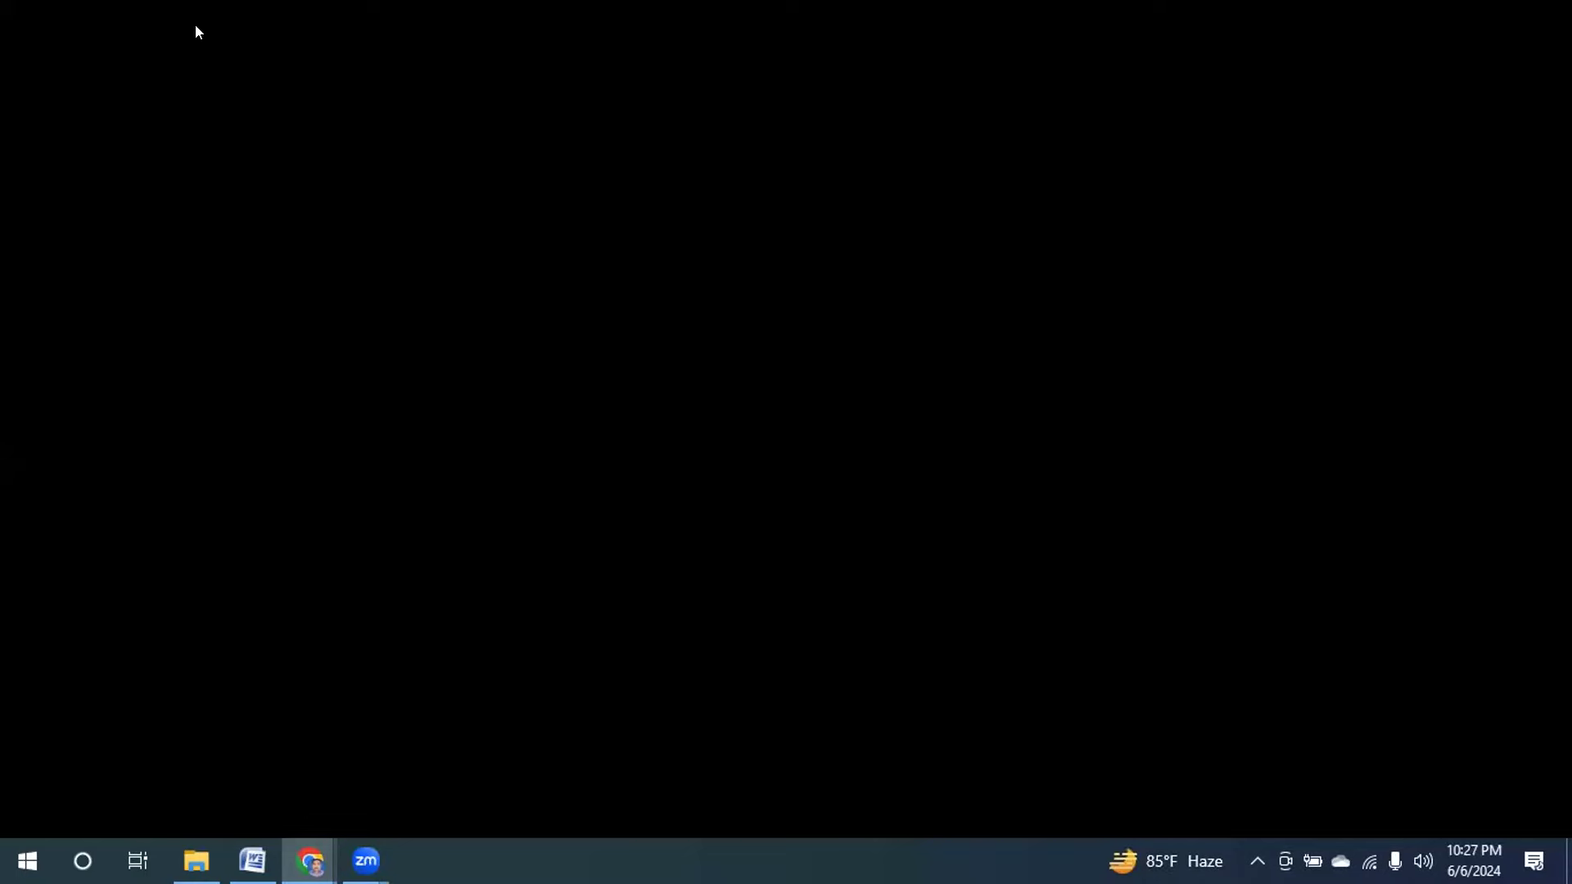
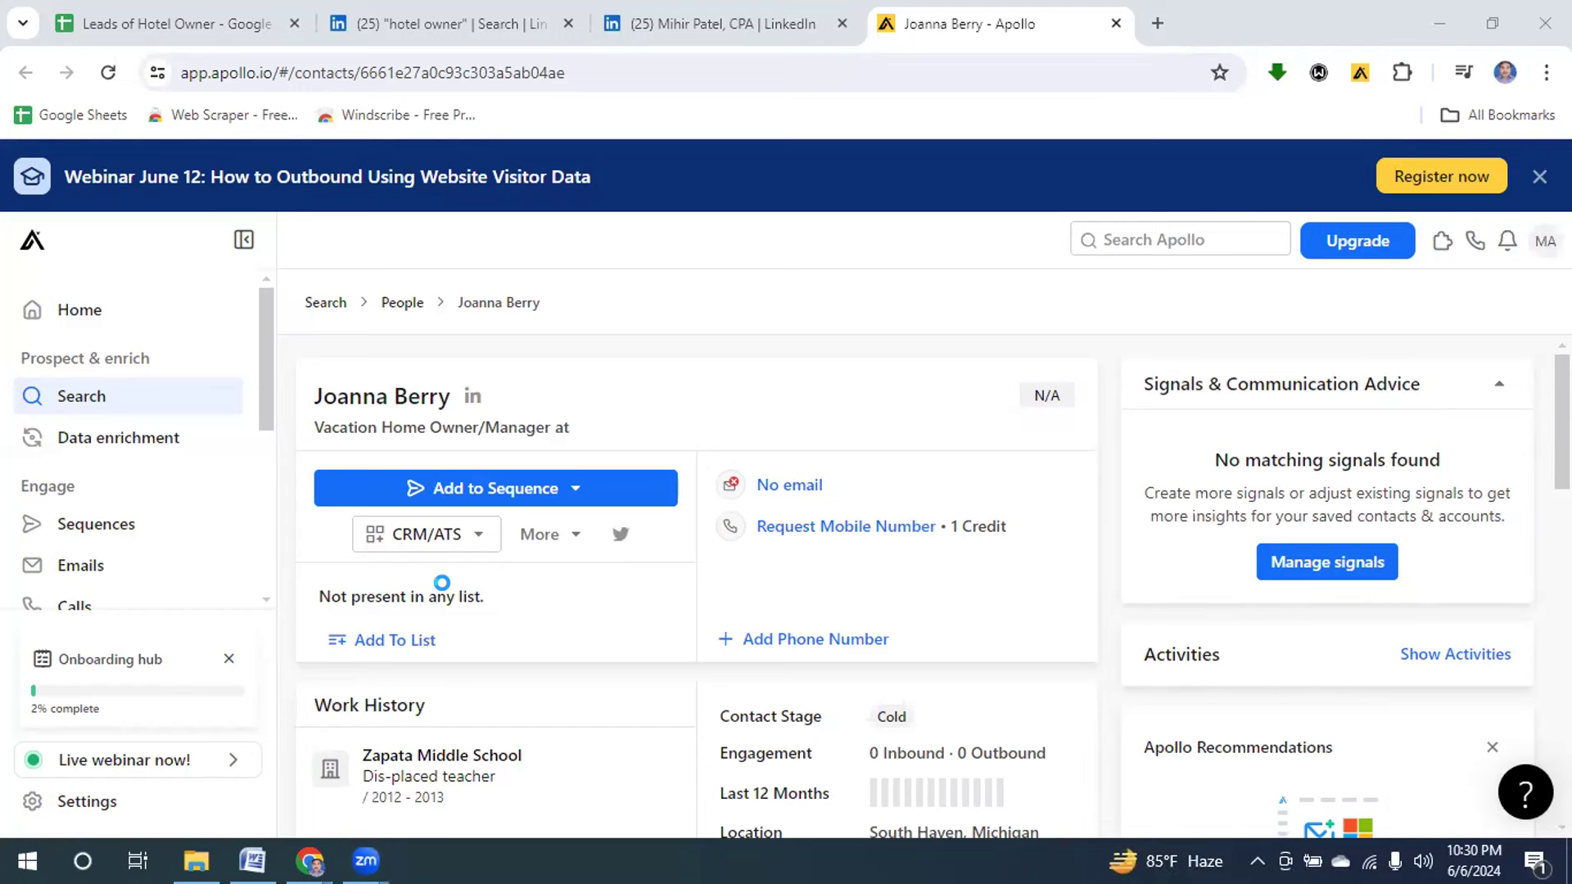
Switch back to the Leads of Hotel Owner spreadsheet.
click(124, 25)
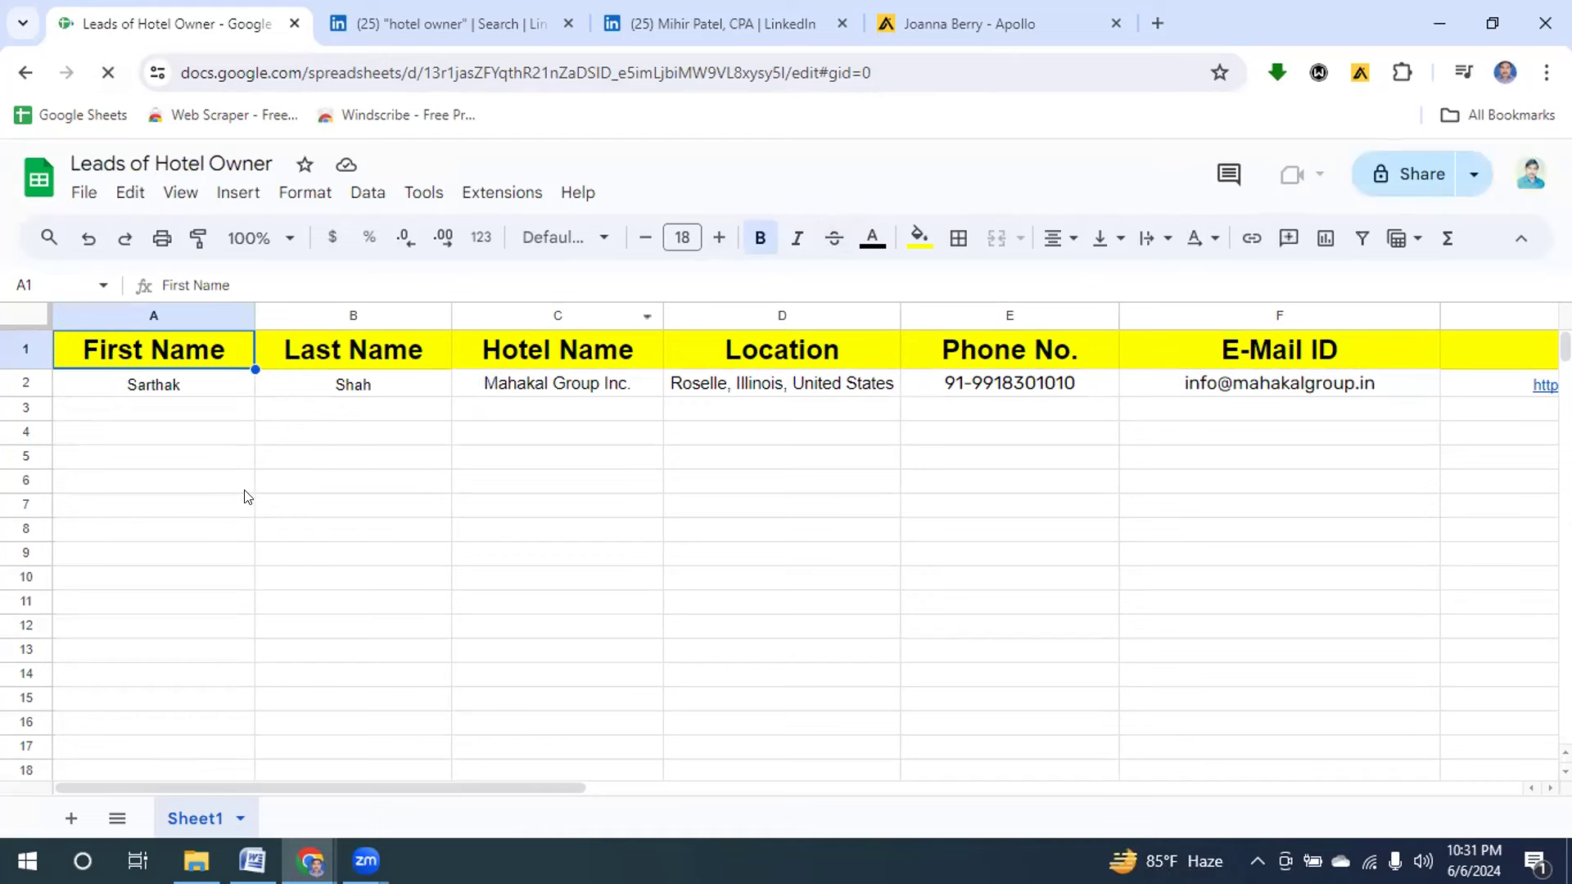
Enter the owner's first name in A3 and last name in B3, checking their LinkedIn profile.
click(665, 25)
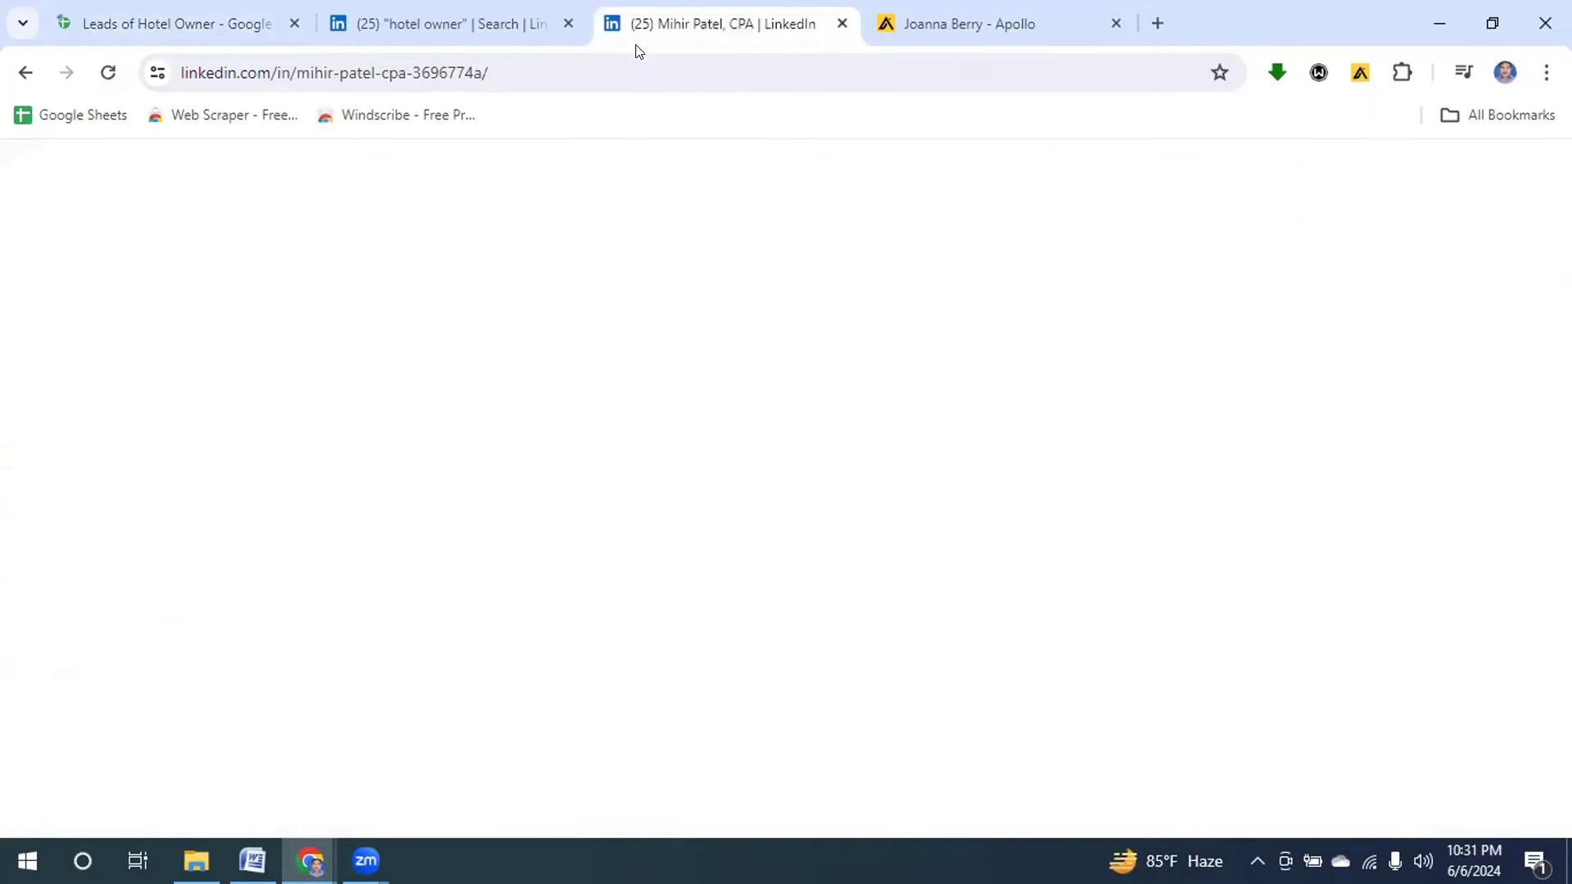
click(141, 26)
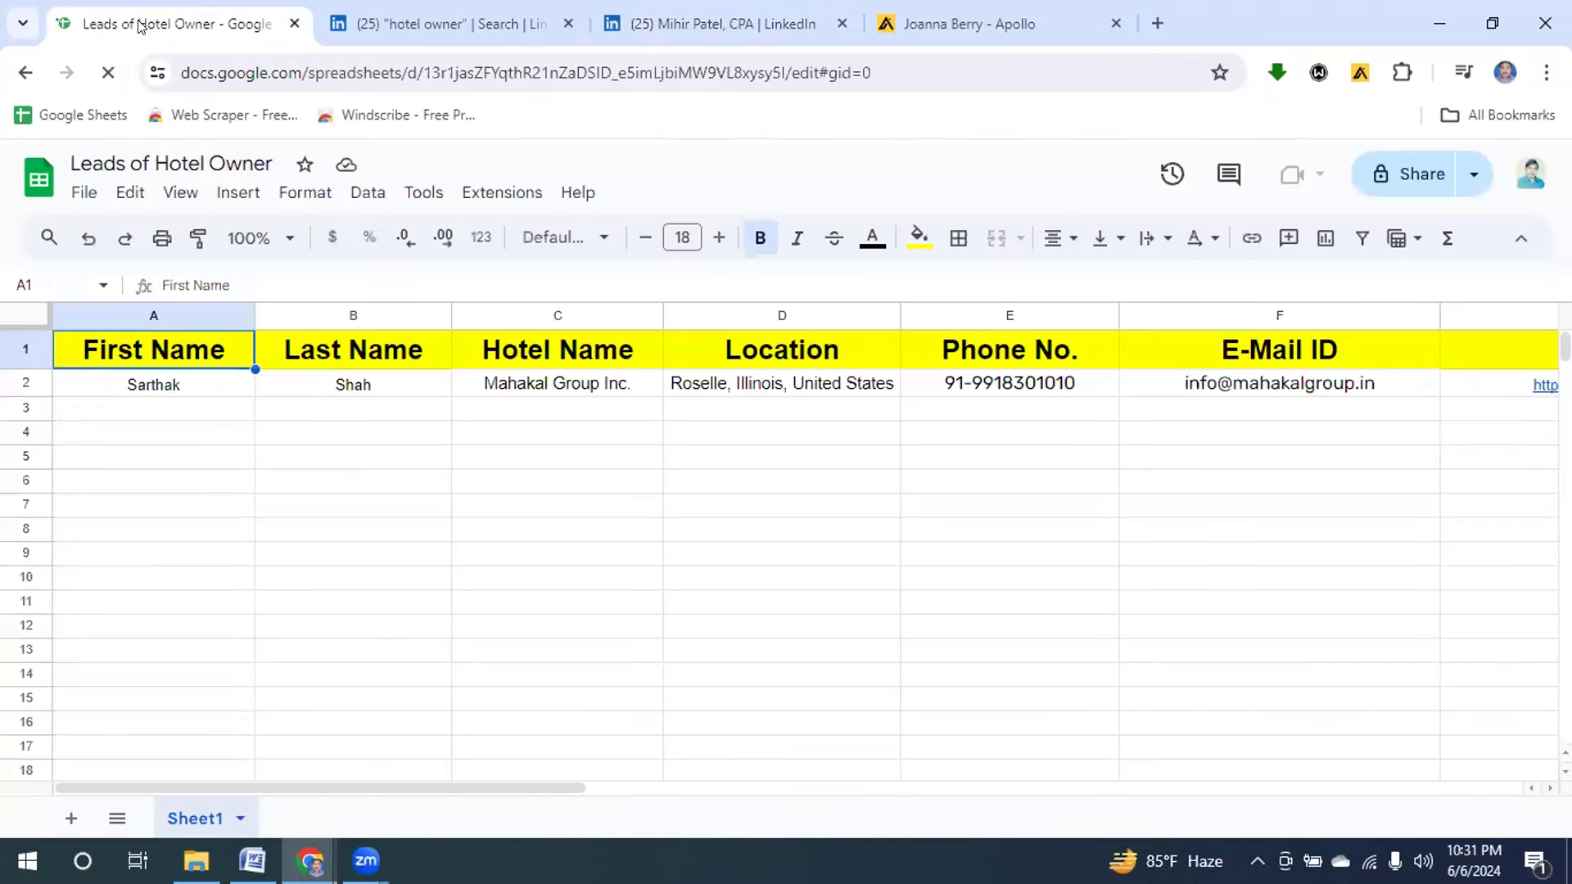
click(121, 411)
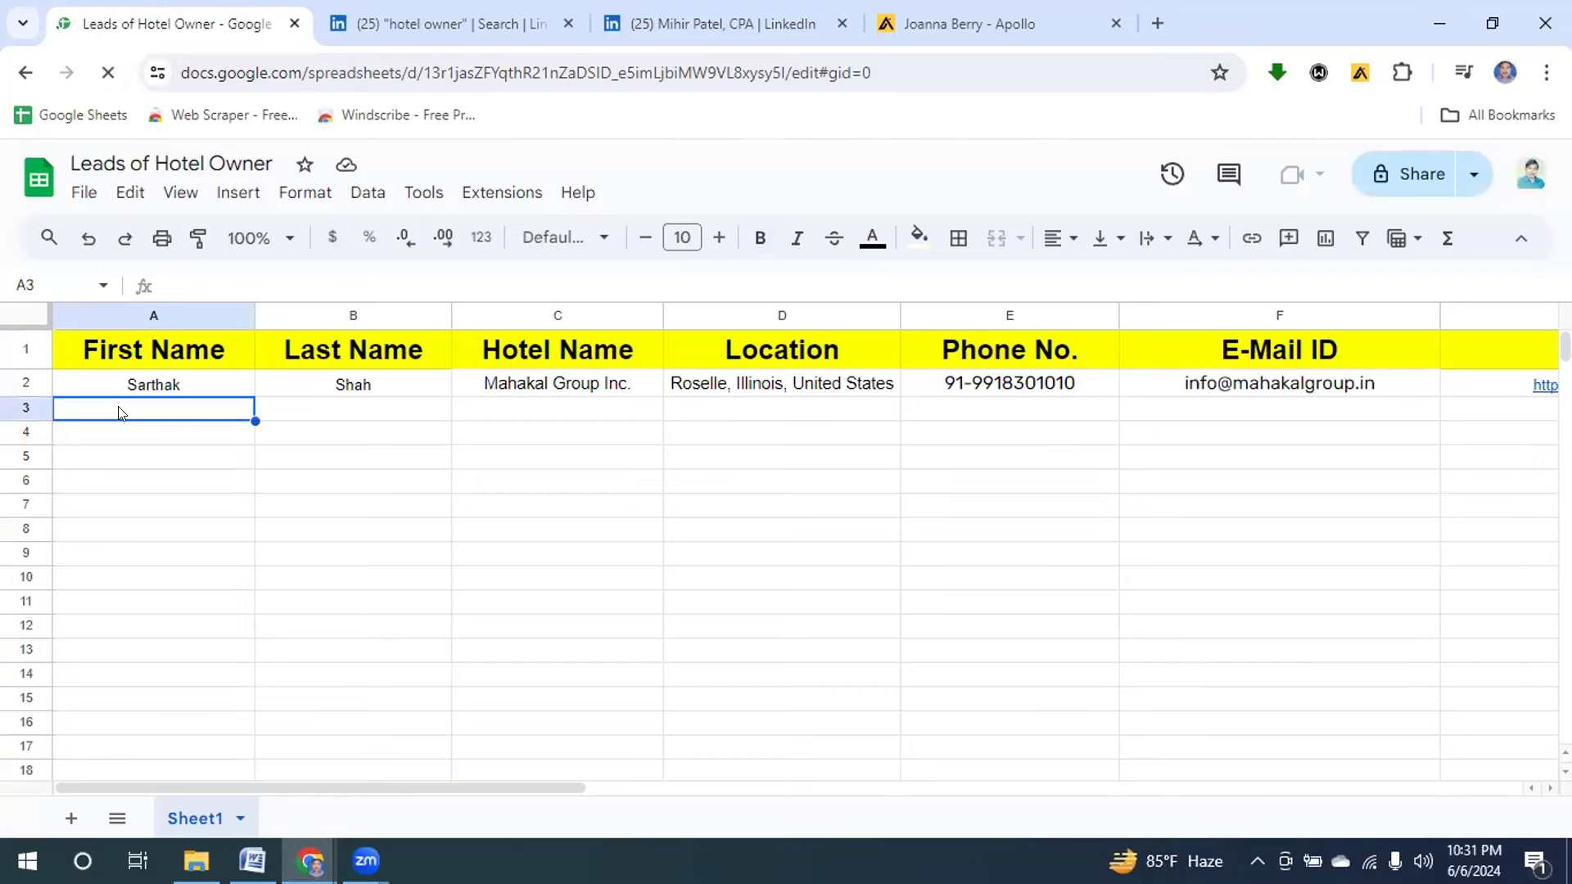
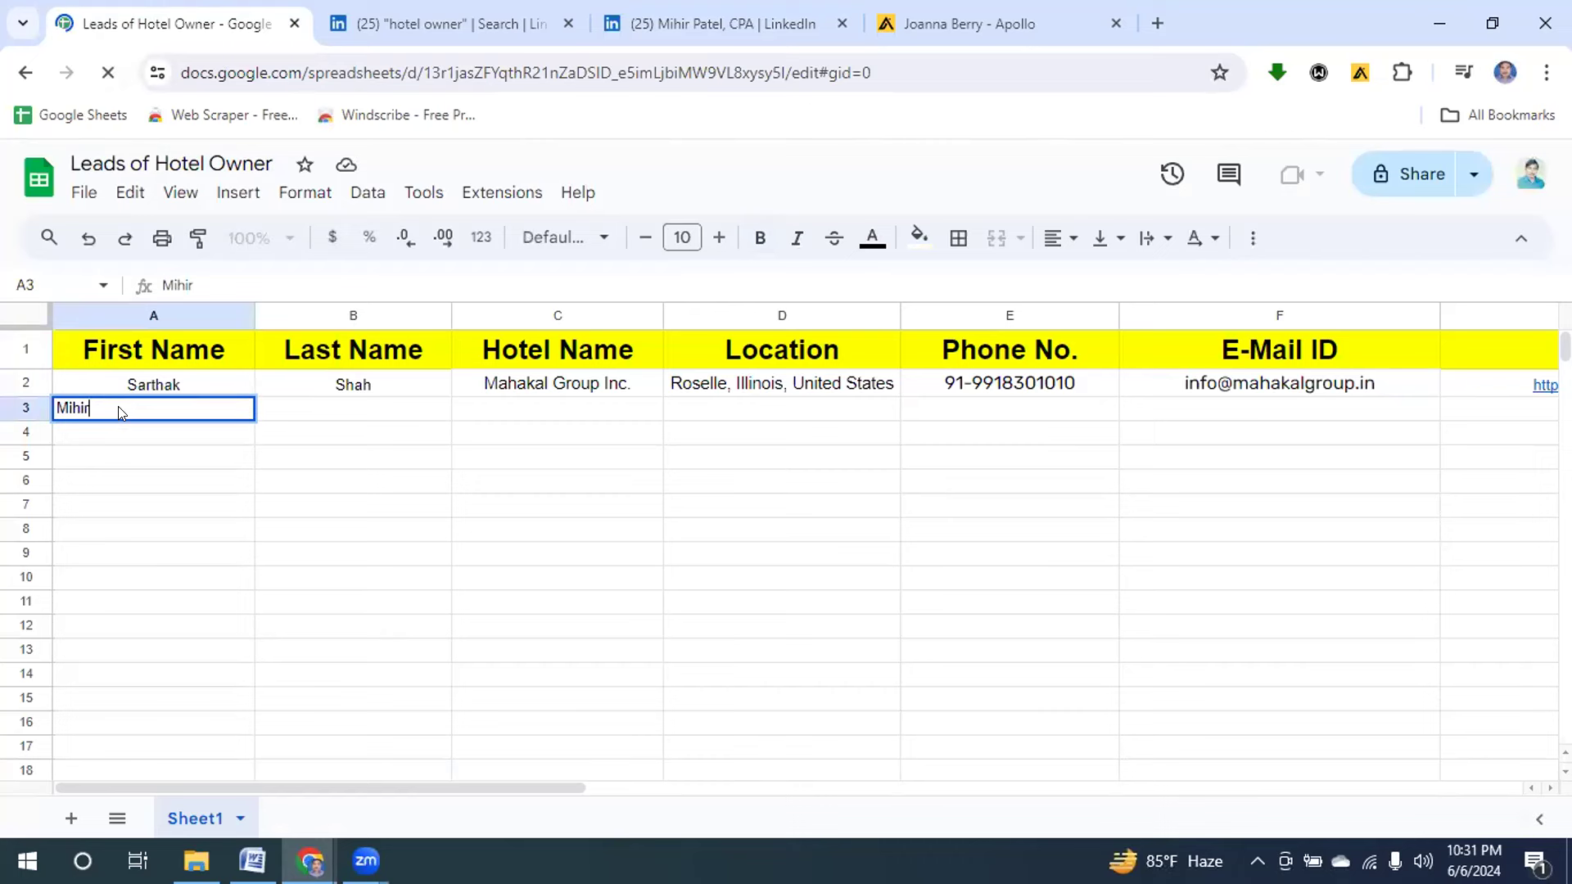
click(369, 414)
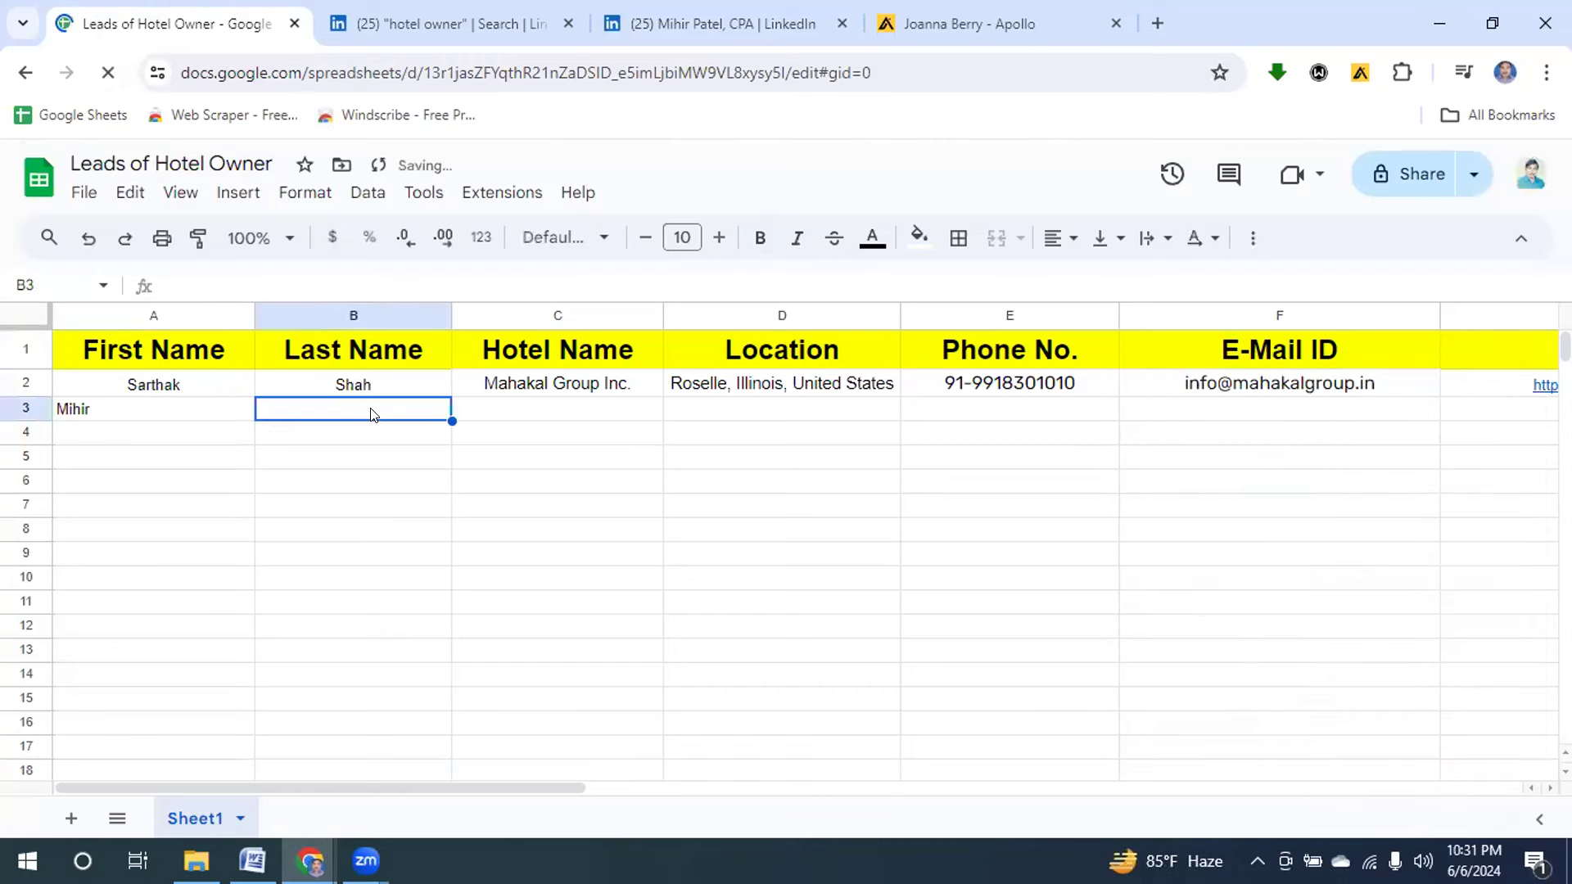
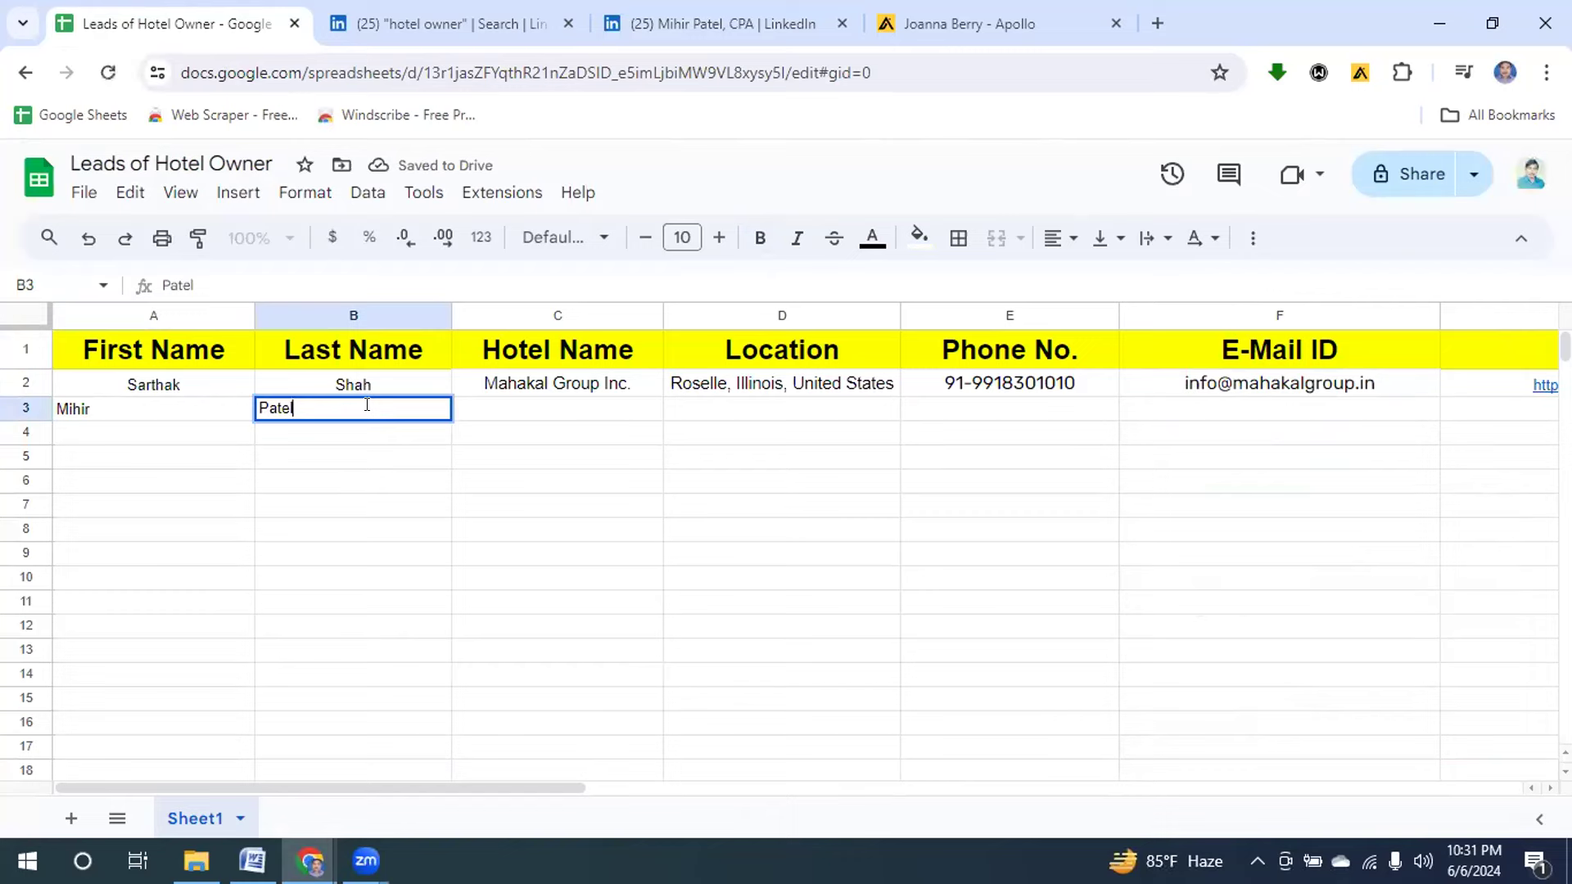
click(691, 22)
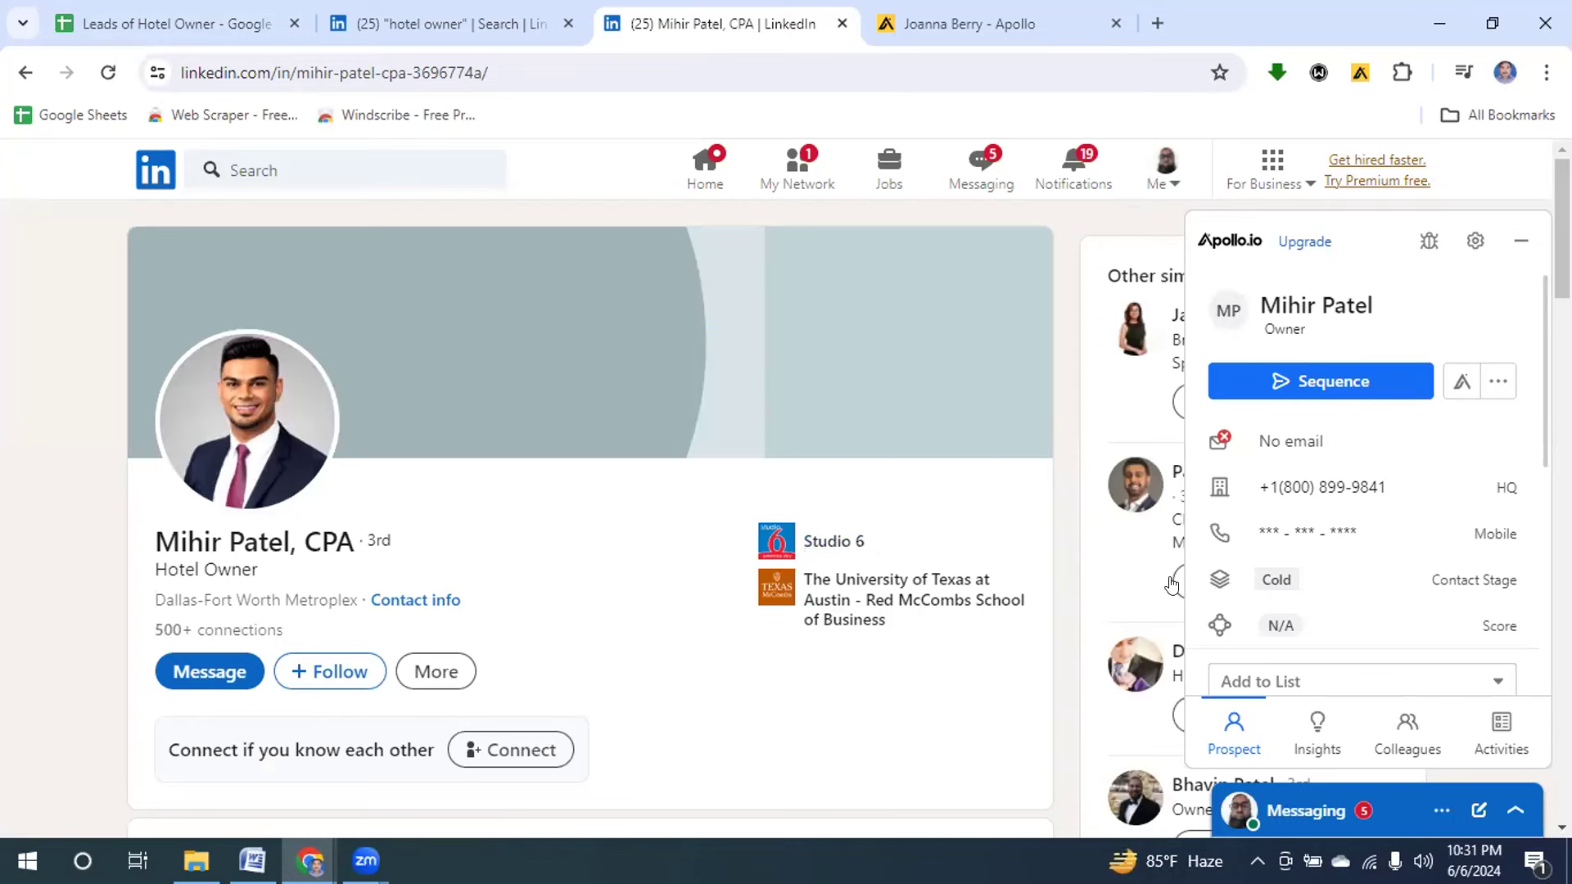
Find the current job in the profile's Experience and select its hotel name, Studio 6.
scroll(590, 516, down, 7)
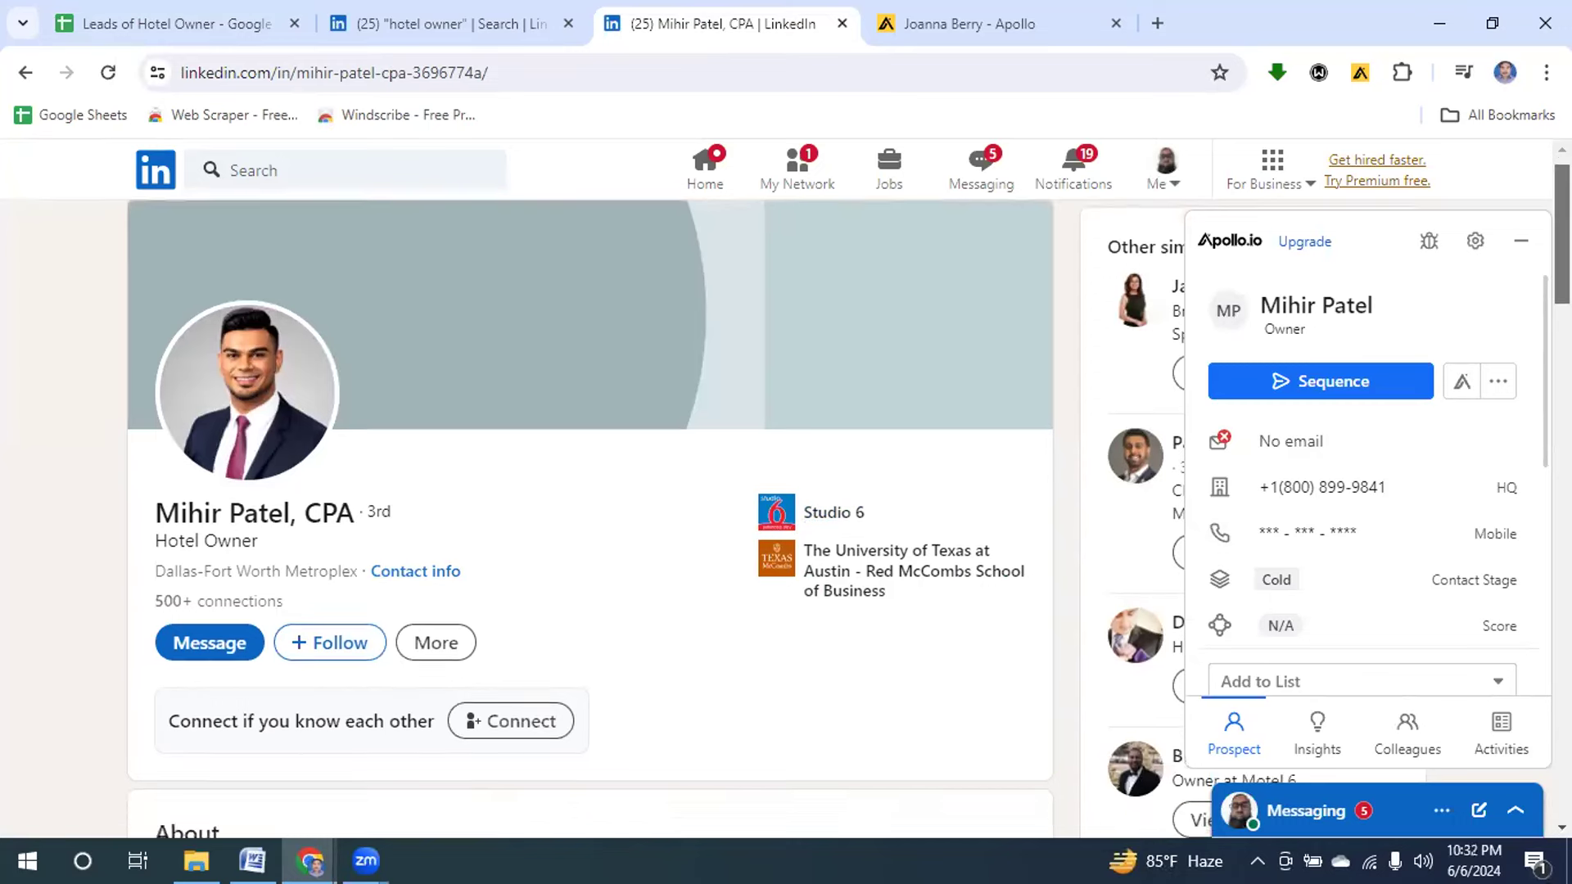
scroll(589, 516, down, 2)
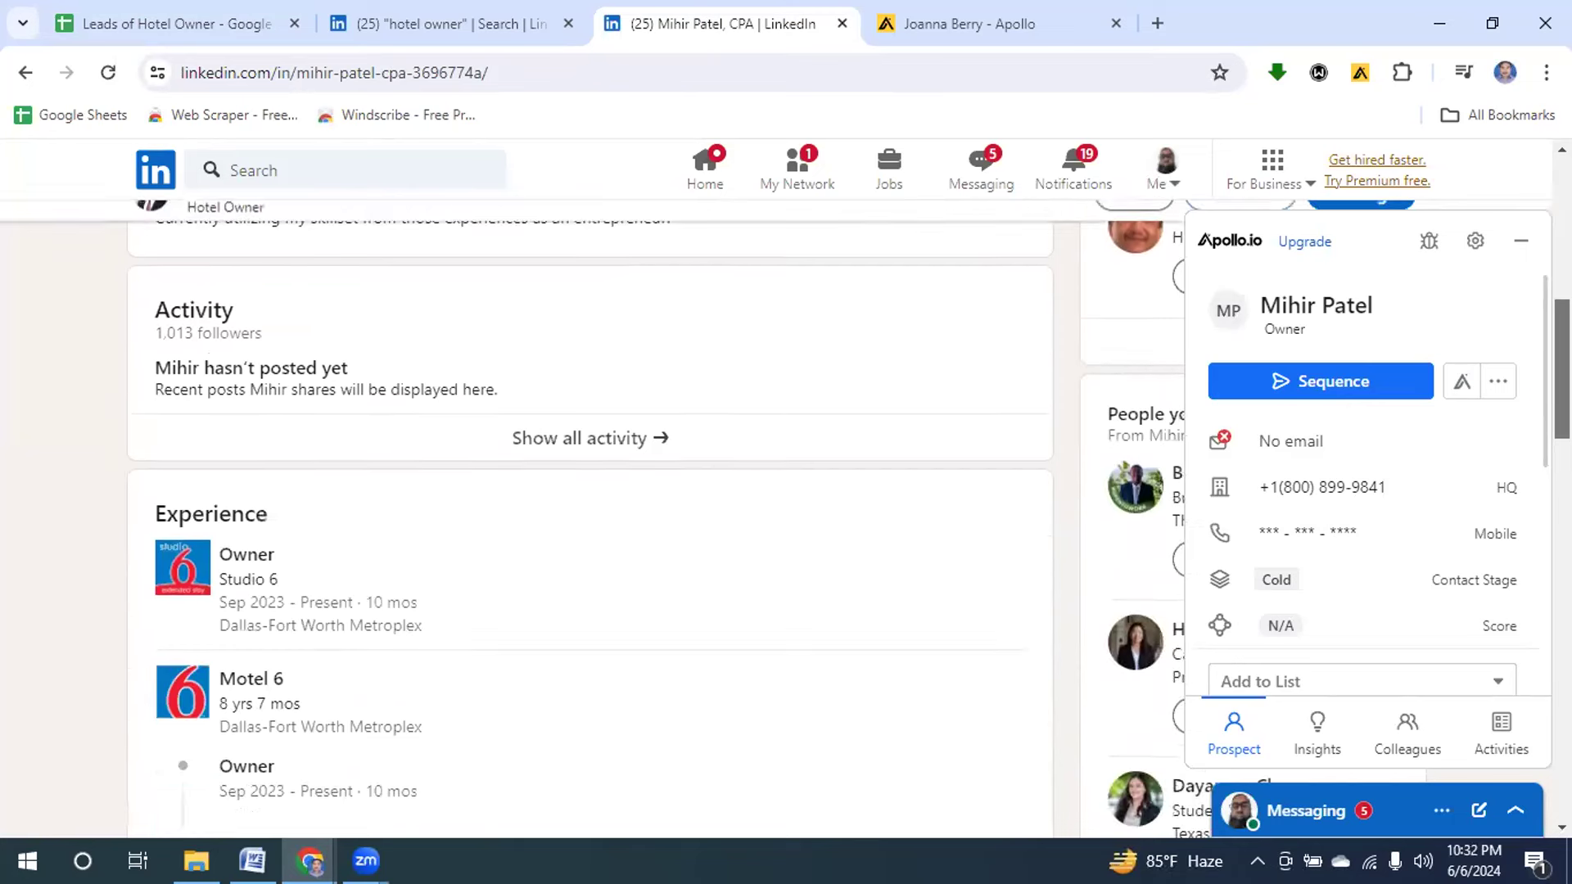
scroll(589, 541, down, 1)
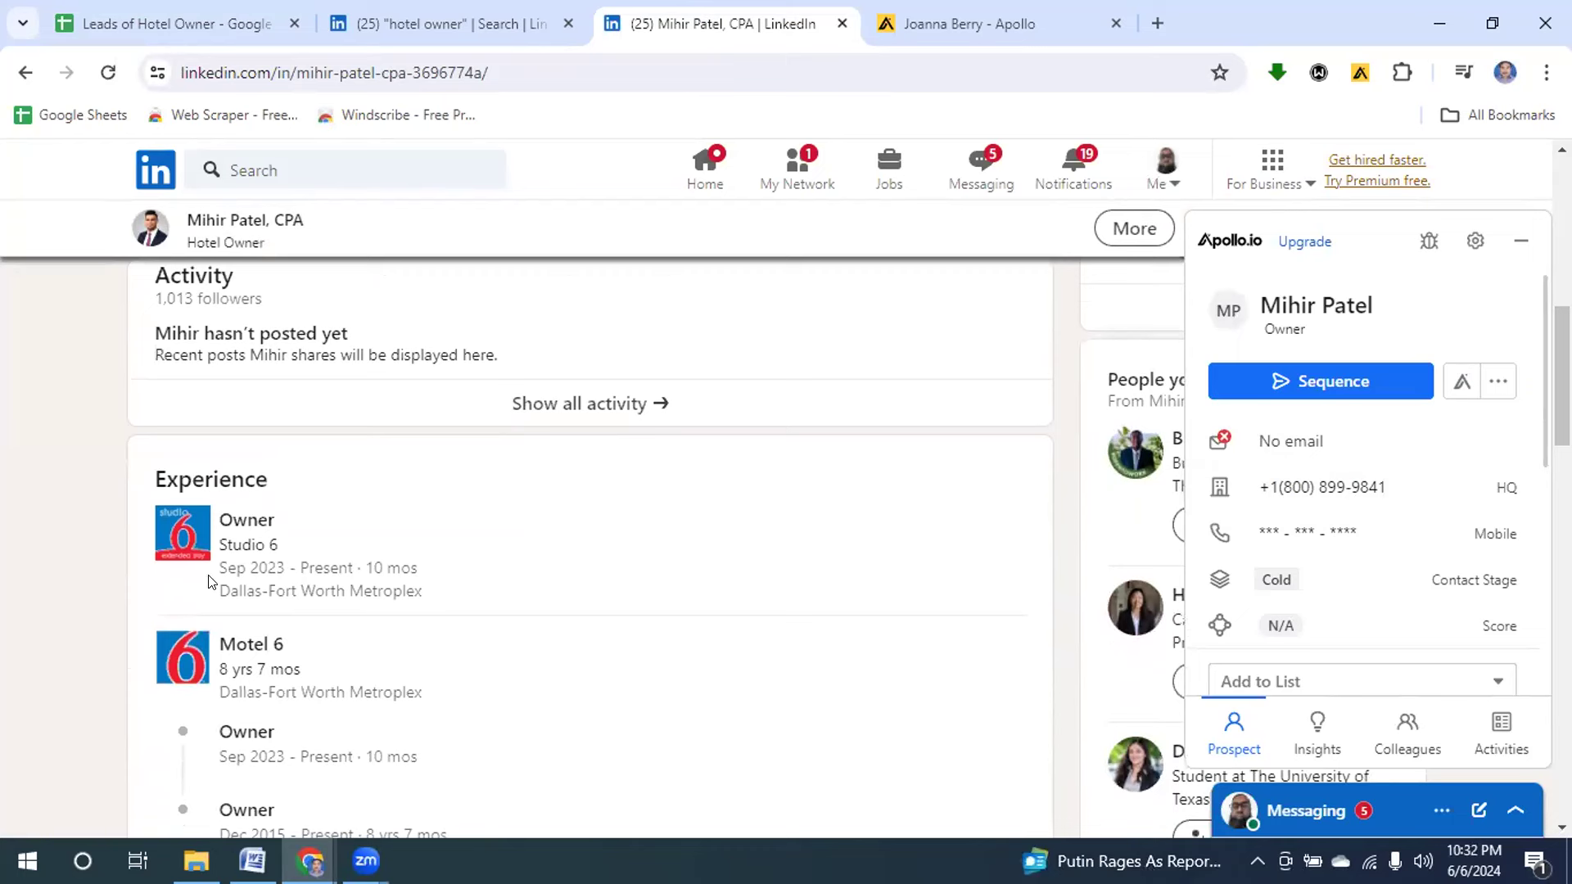
drag(216, 564, 440, 584)
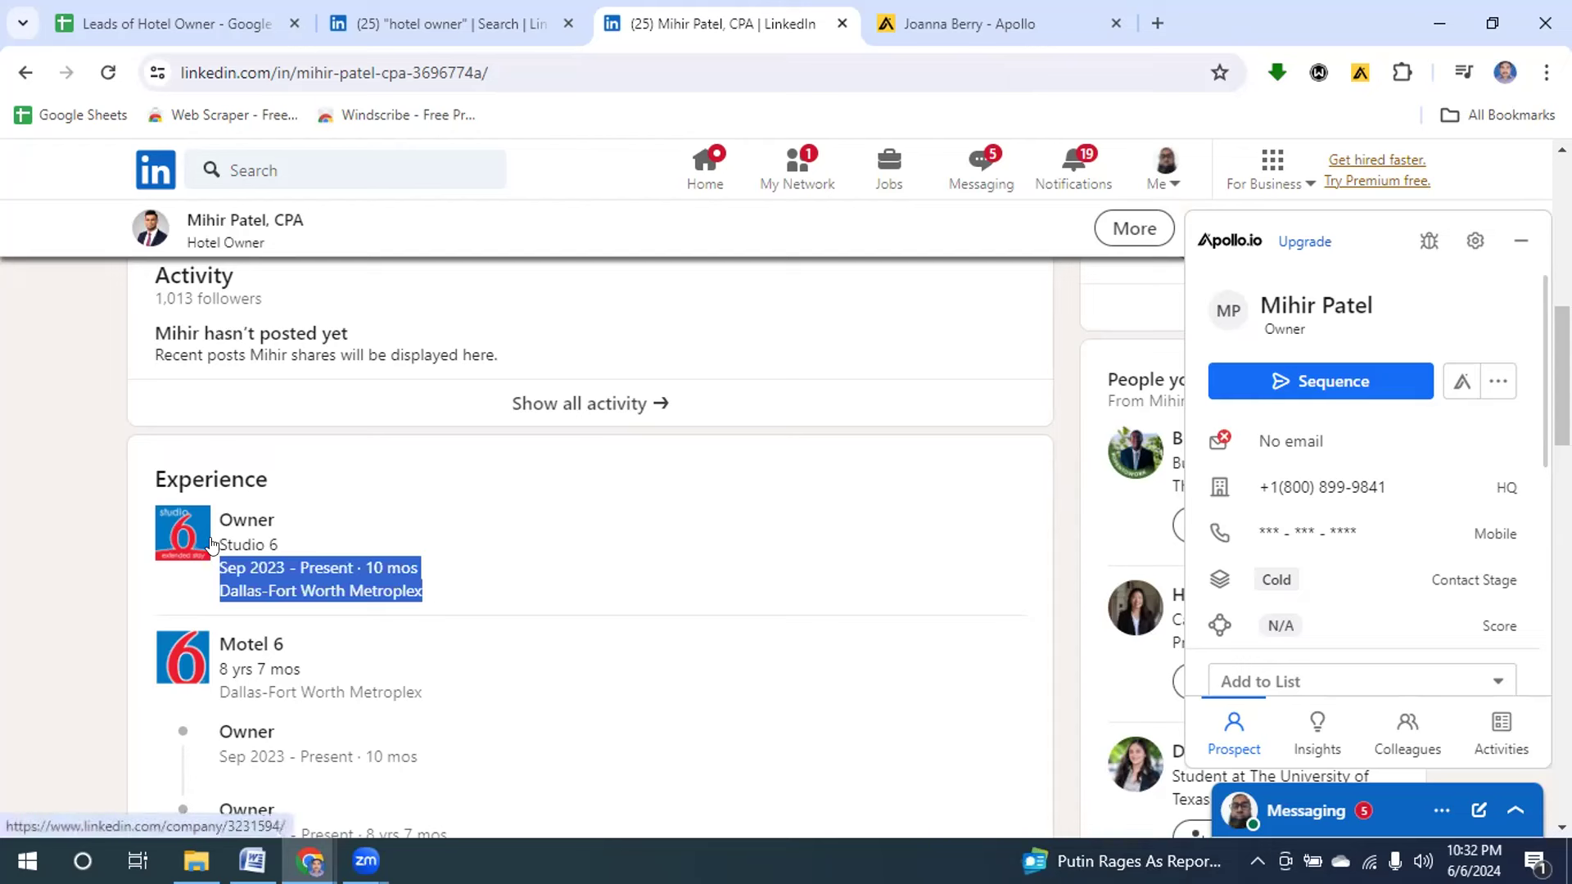
drag(219, 543, 297, 548)
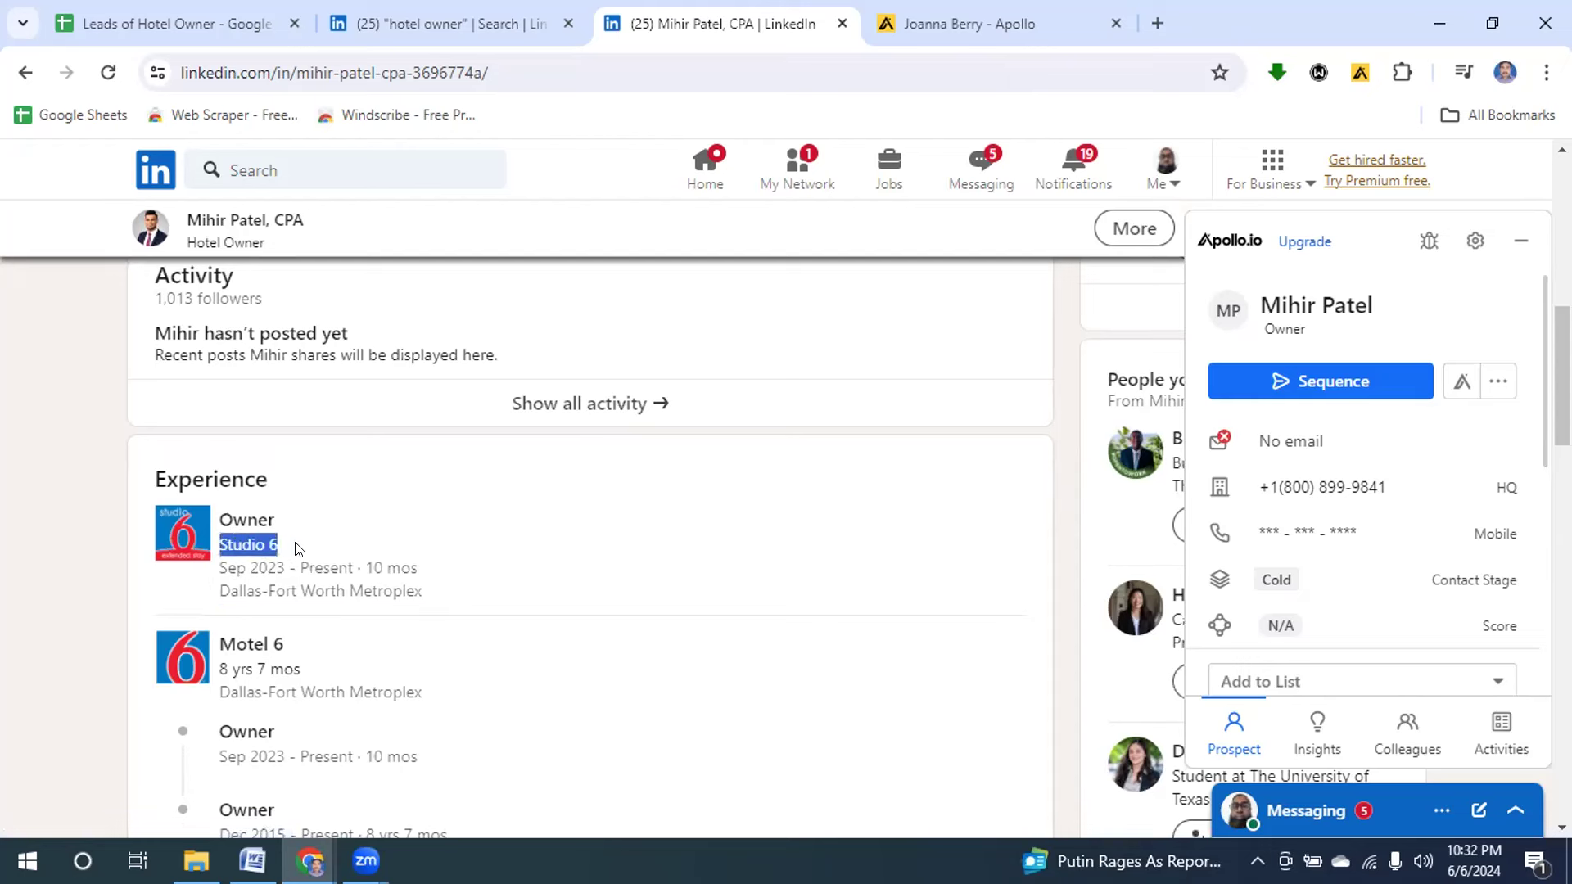
click(221, 24)
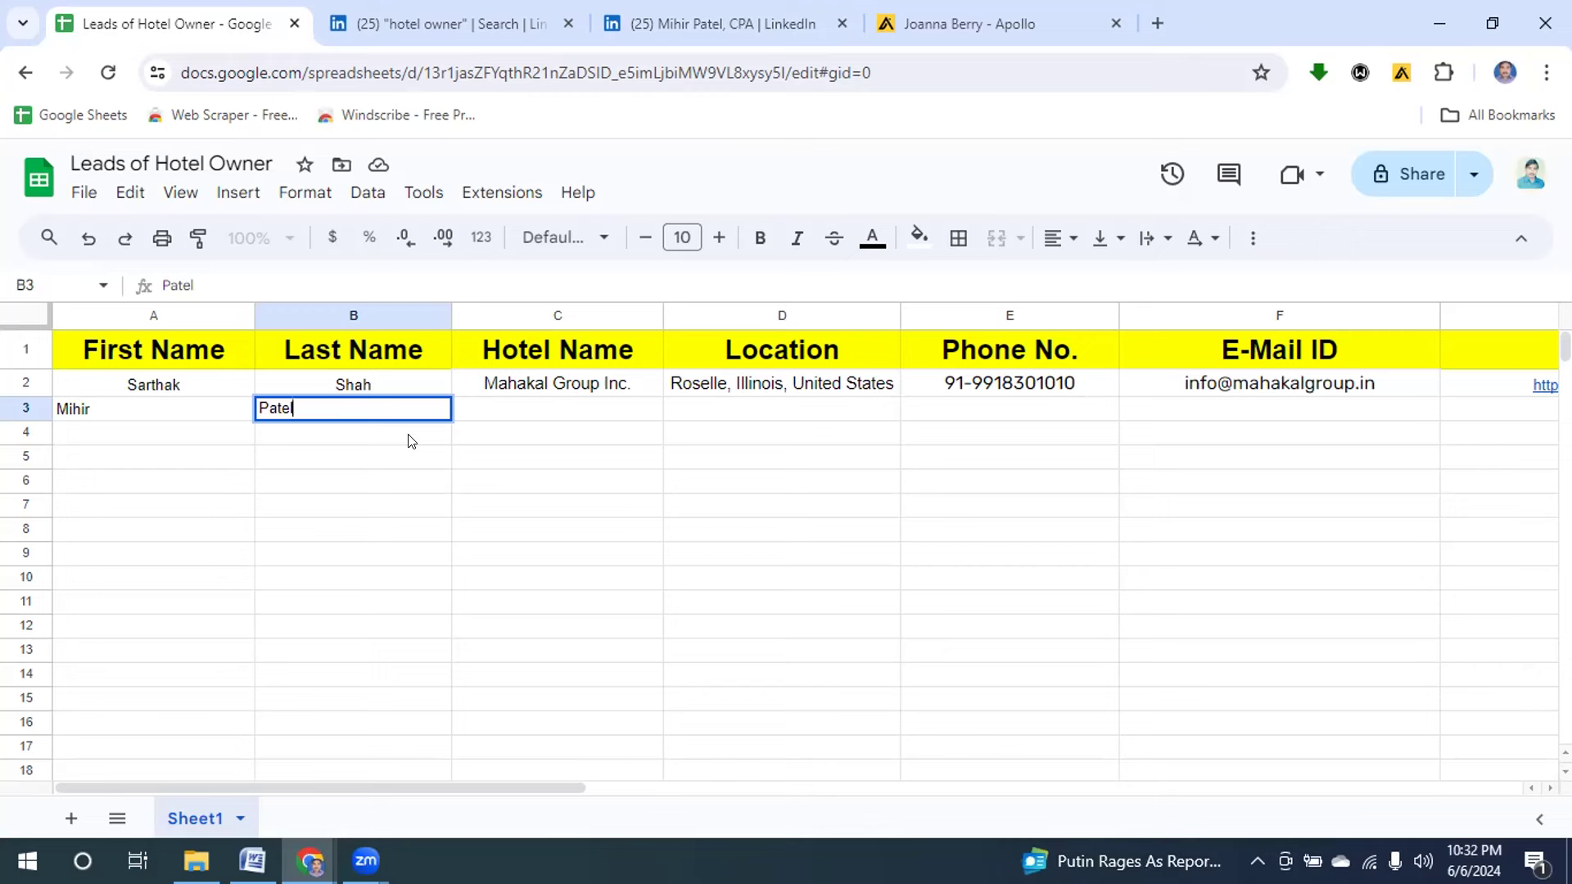
Start the hotel name in C3 and copy the profile's location, Dallas-Fort Worth Metroplex.
click(472, 412)
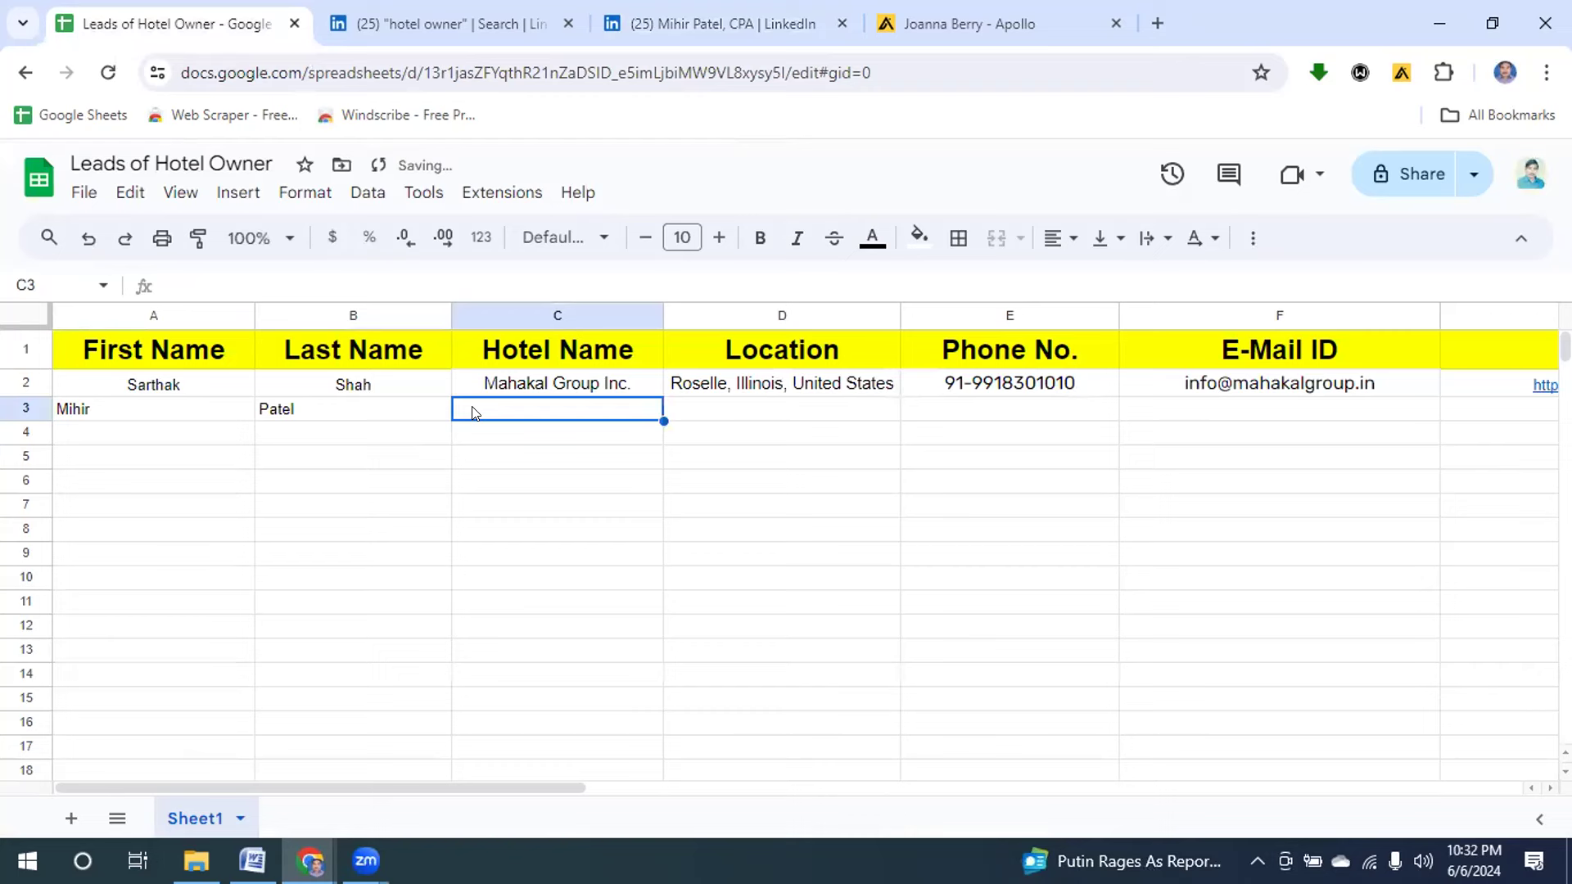
text(St)
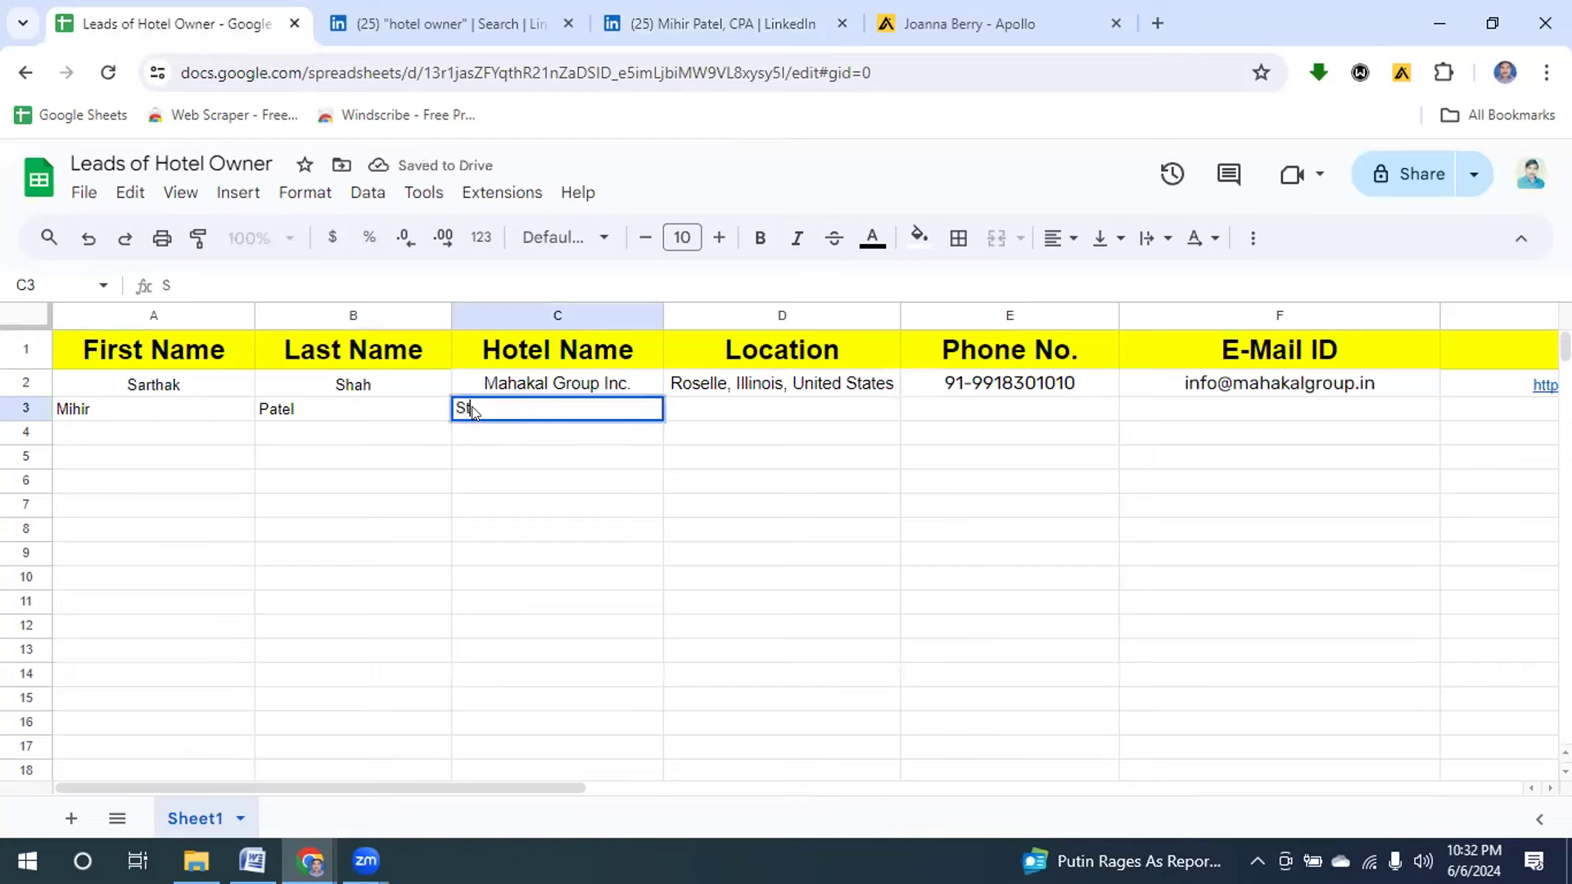
text(udi 6)
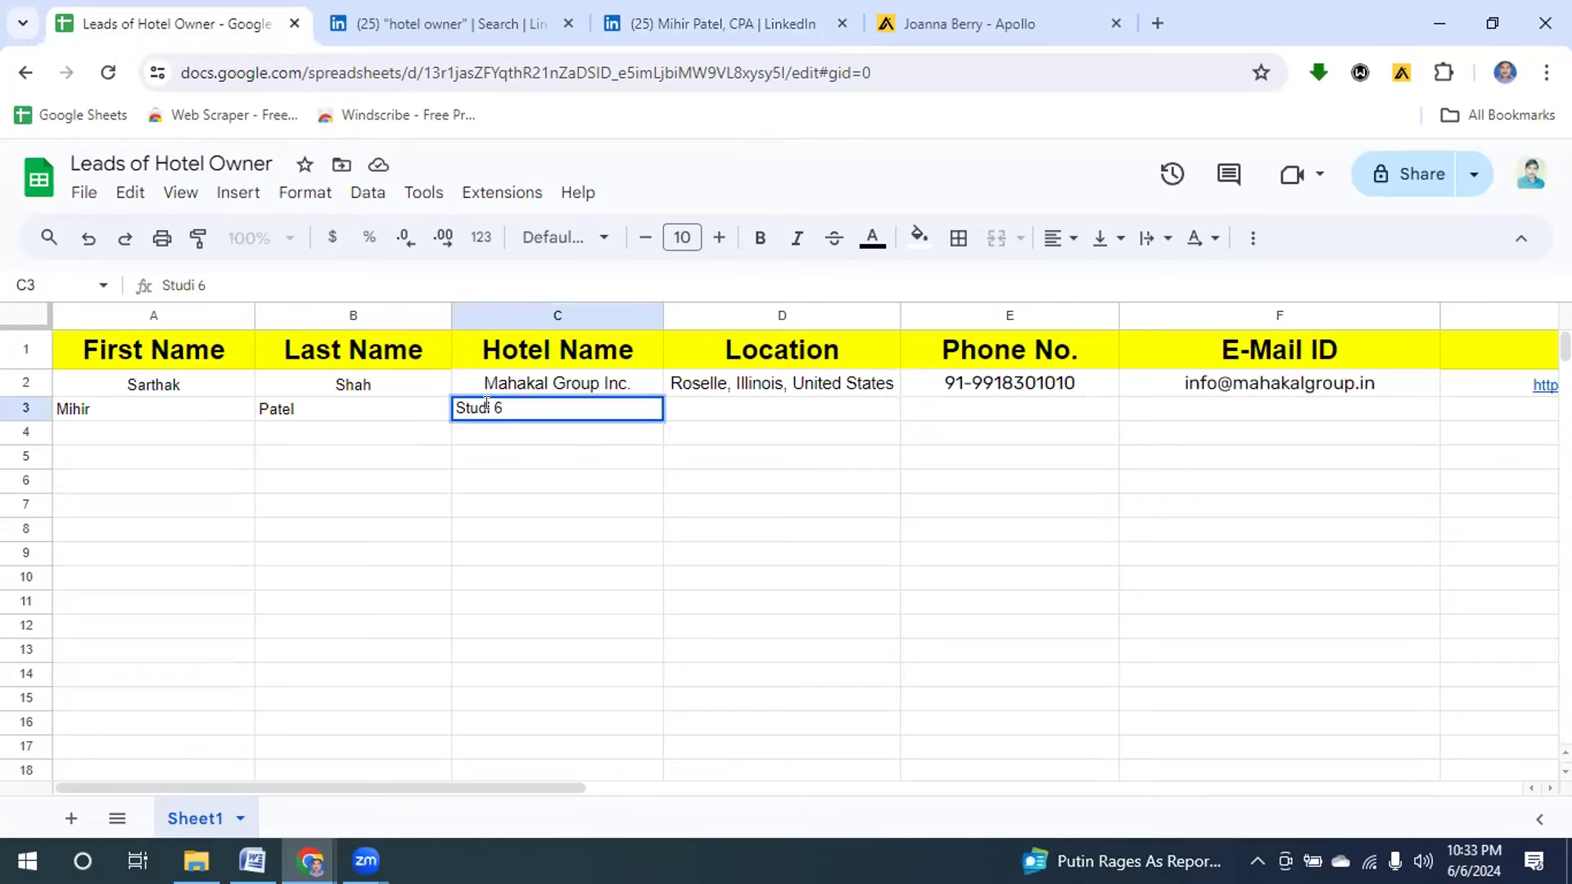
click(669, 26)
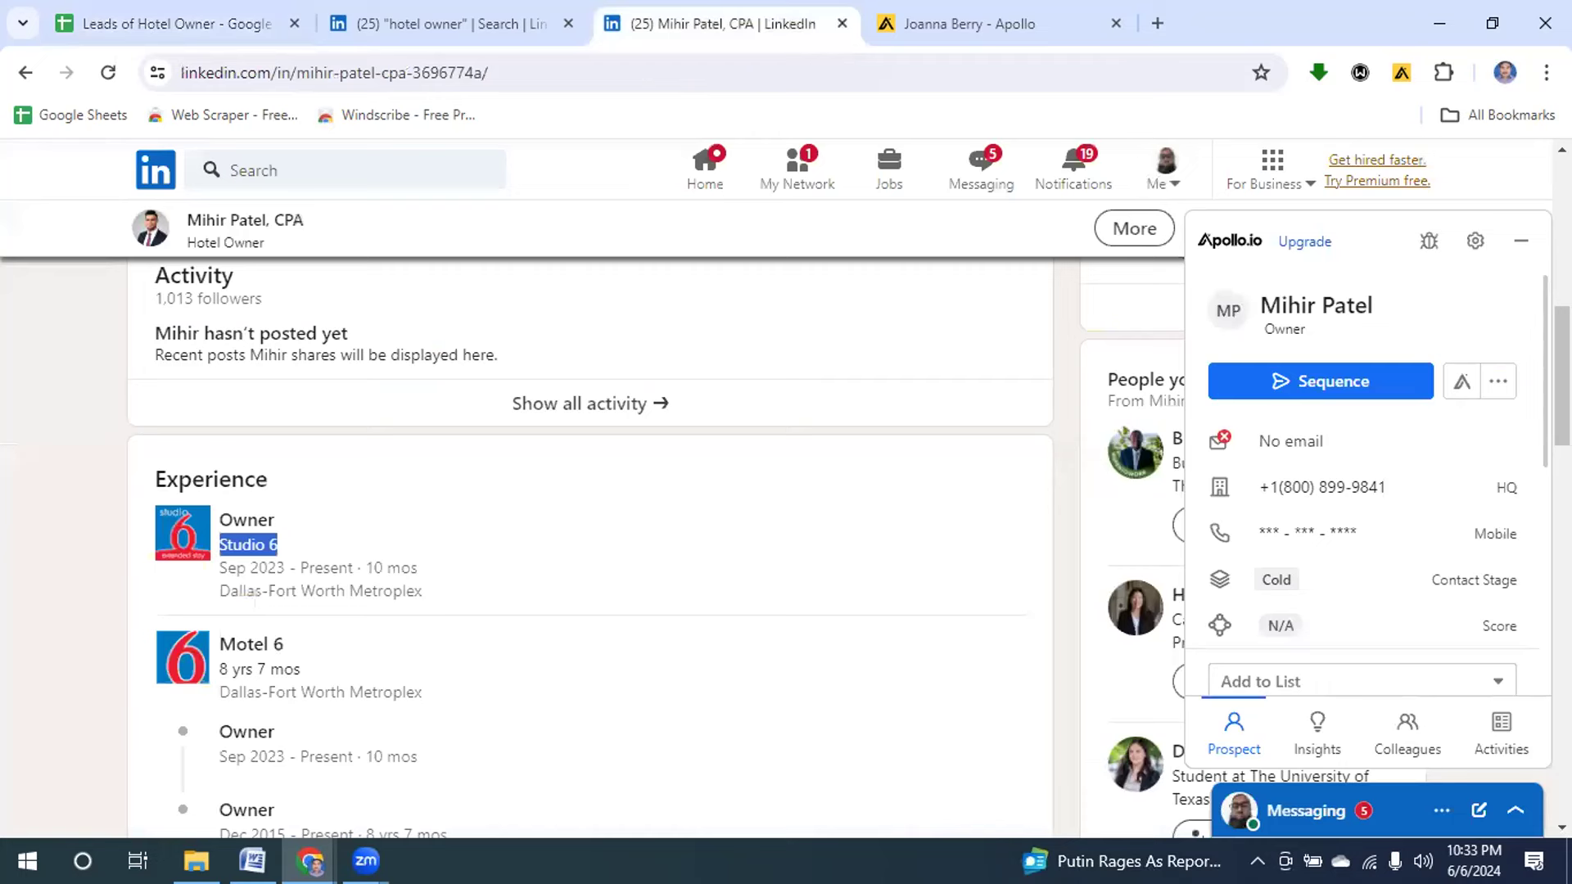
scroll(590, 540, up, 10)
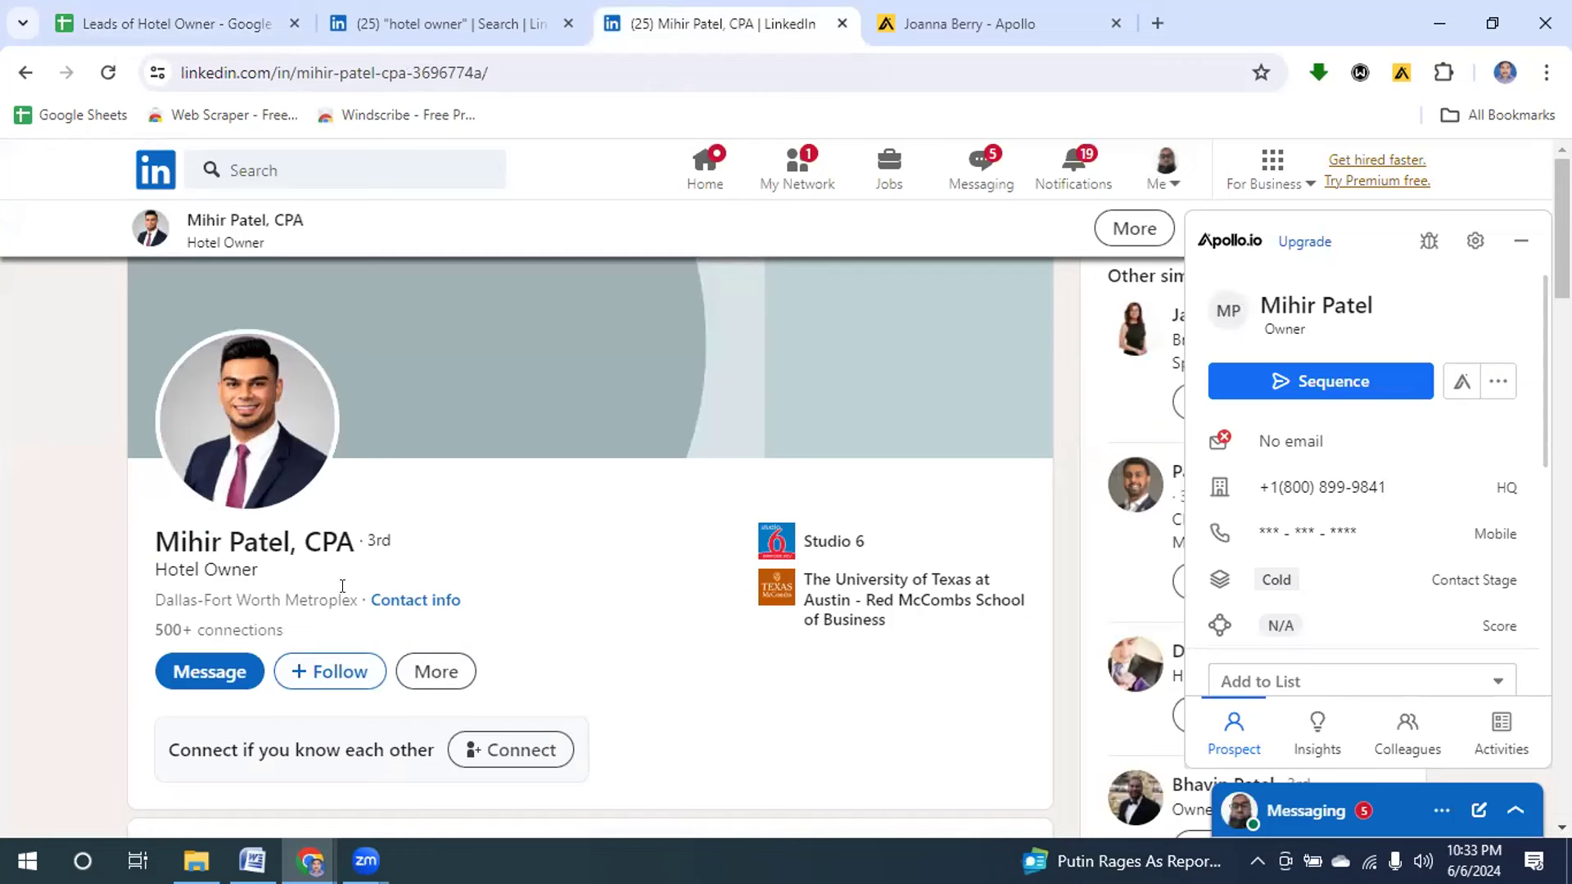
drag(215, 587, 121, 615)
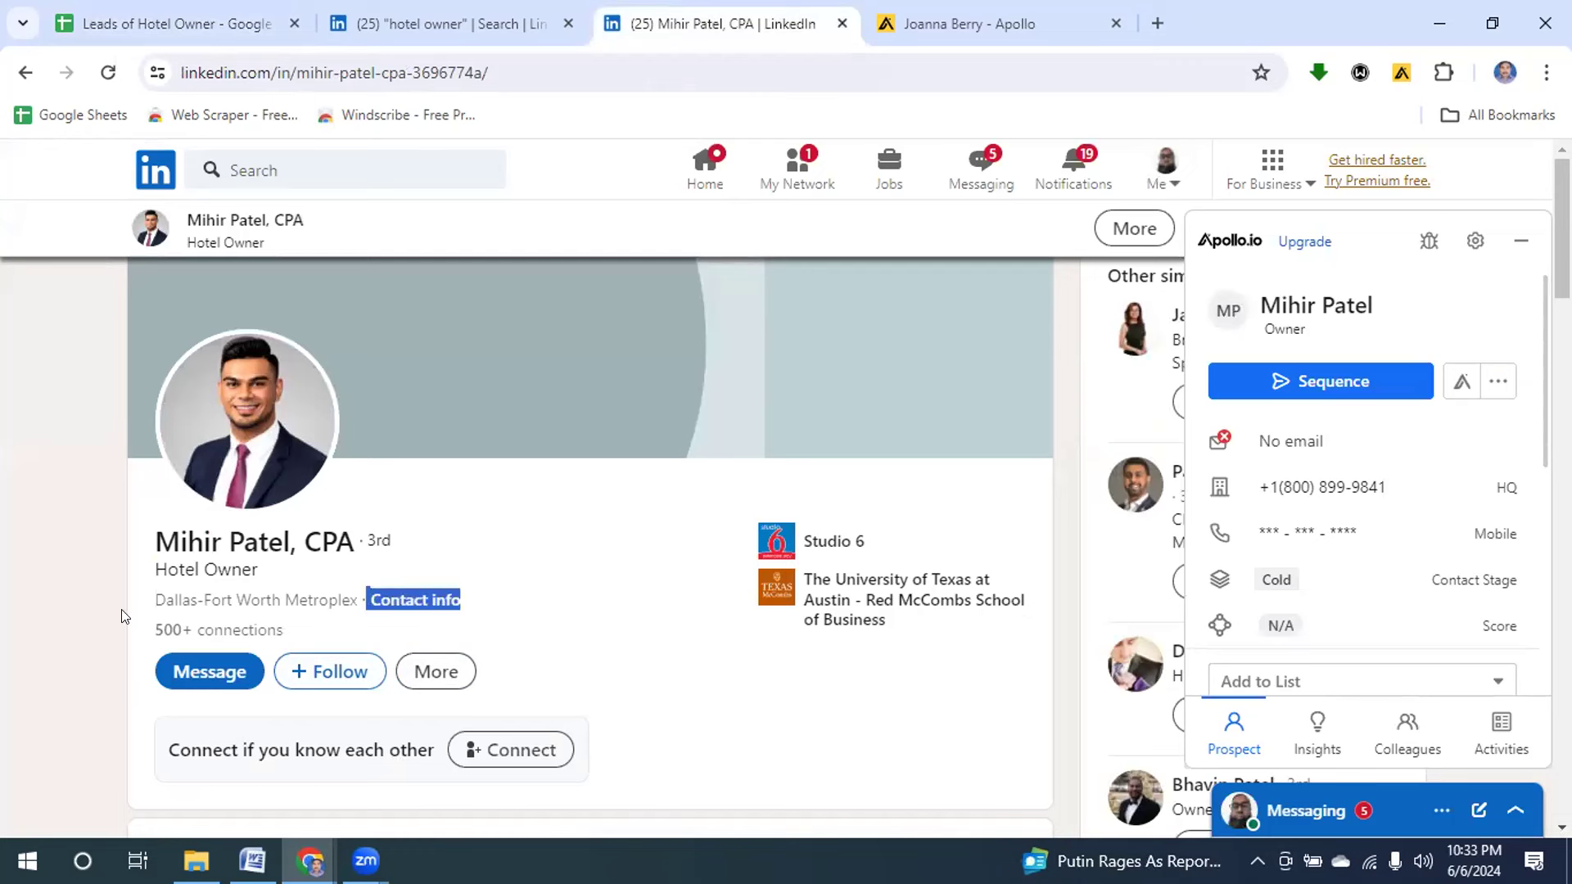
click(344, 587)
drag(357, 588, 131, 604)
key(ctrl+c)
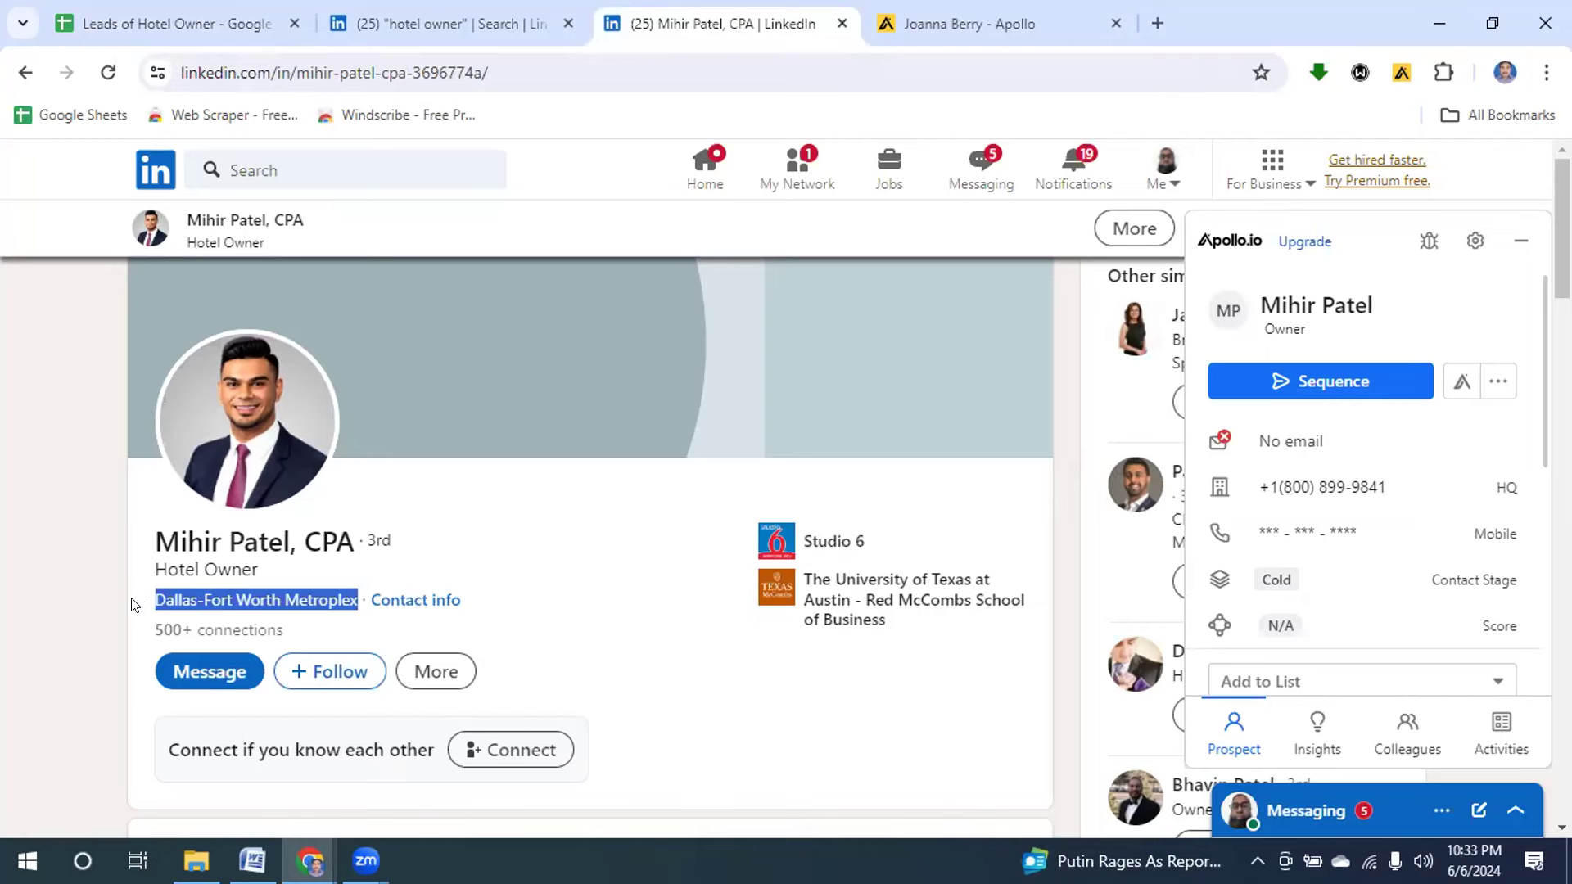
Paste Dallas-Fort Worth Metroplex into D3 as the location.
click(190, 29)
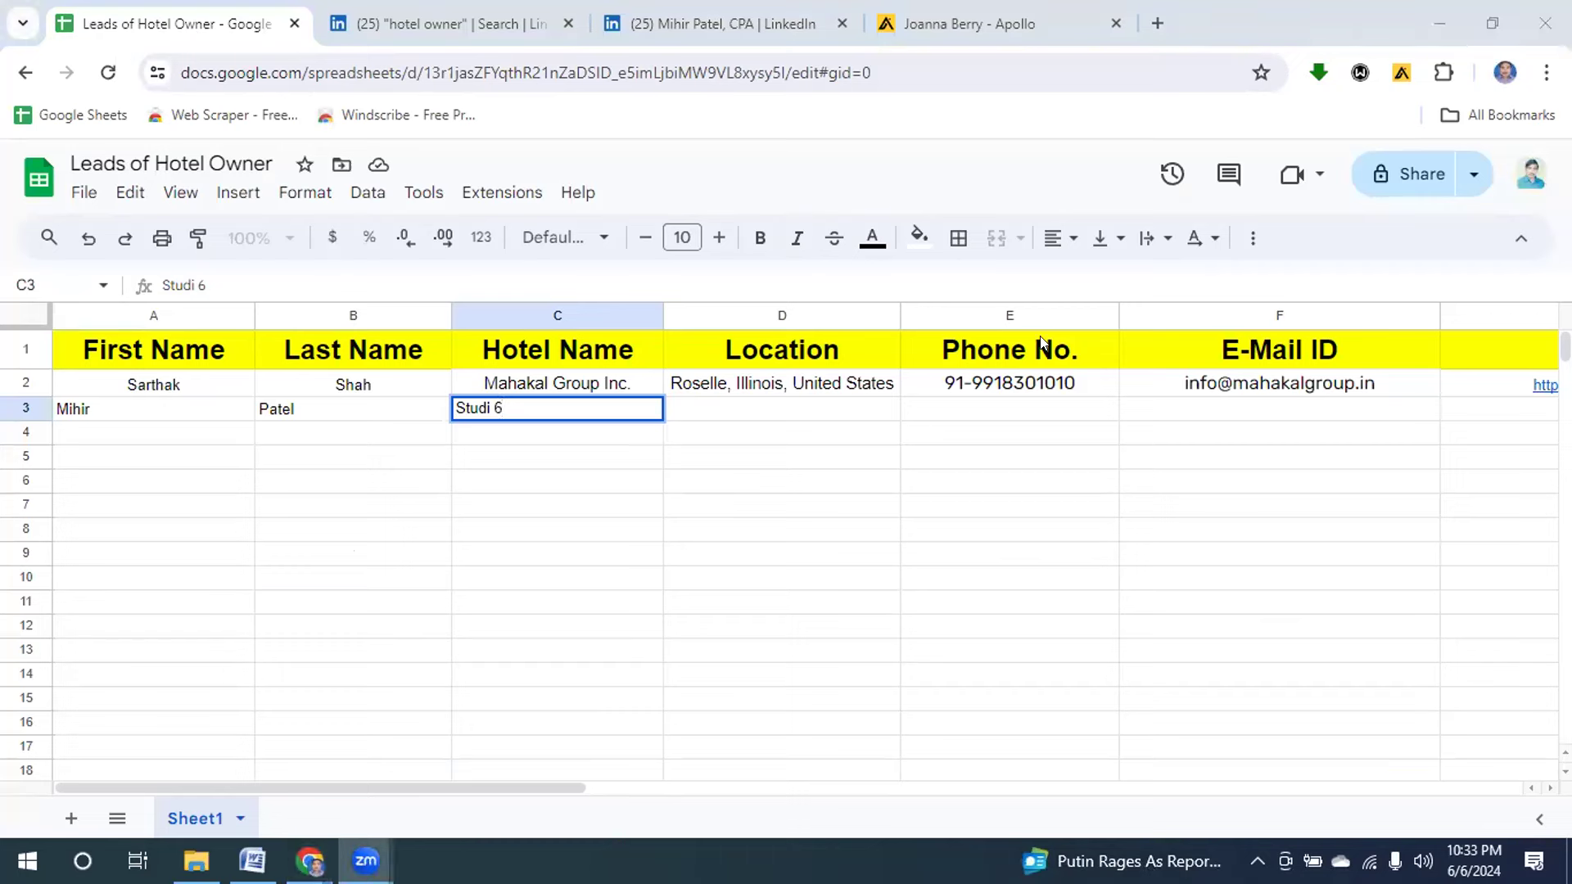
click(748, 412)
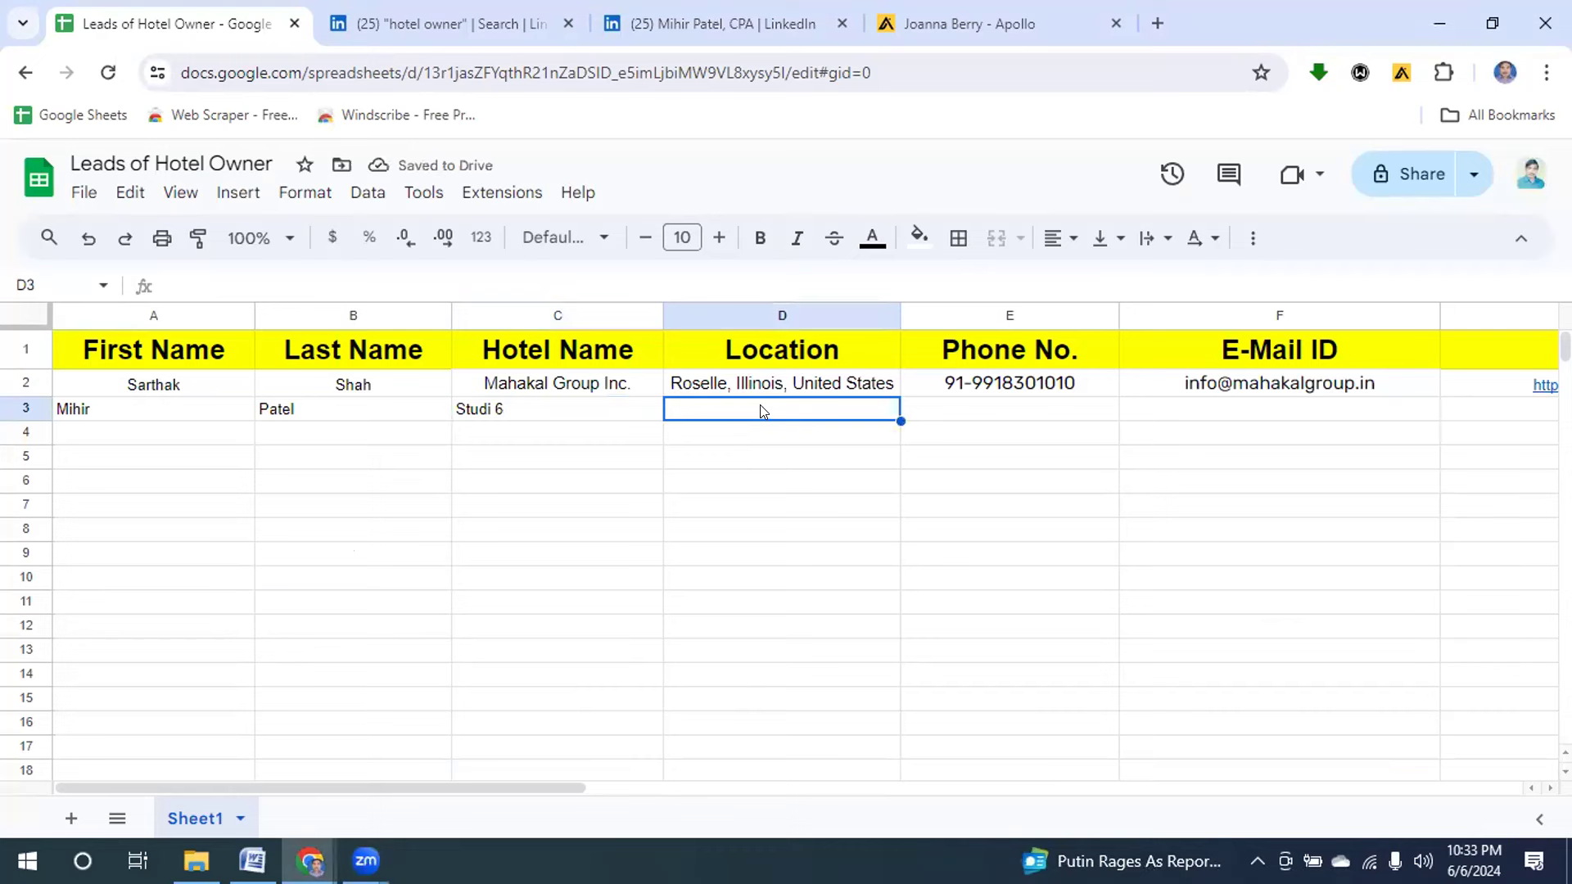
key(ctrl+v)
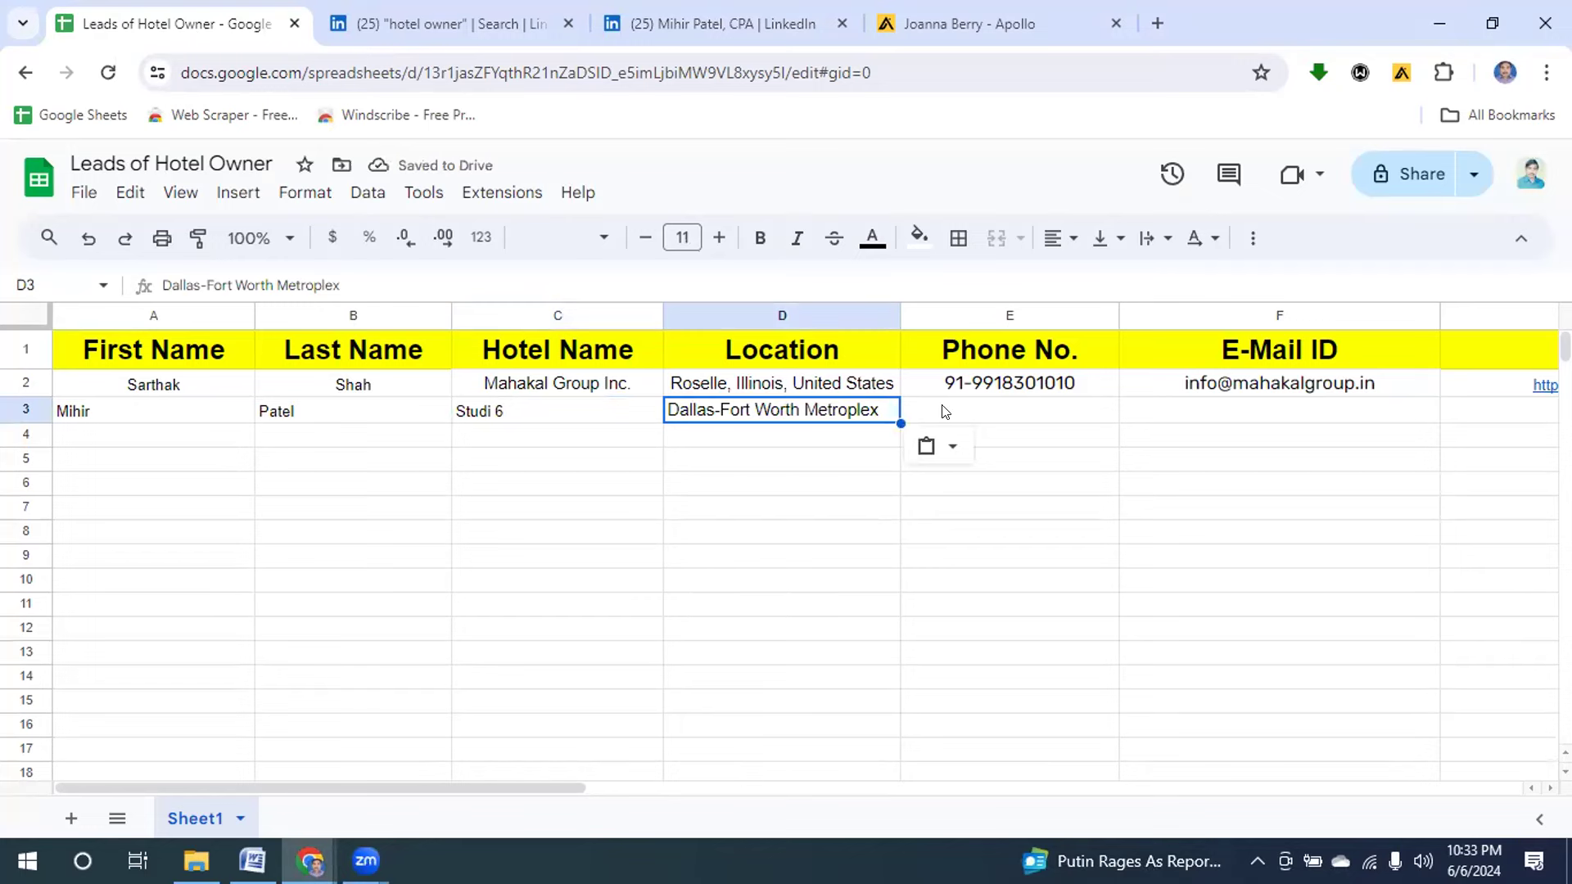
click(662, 26)
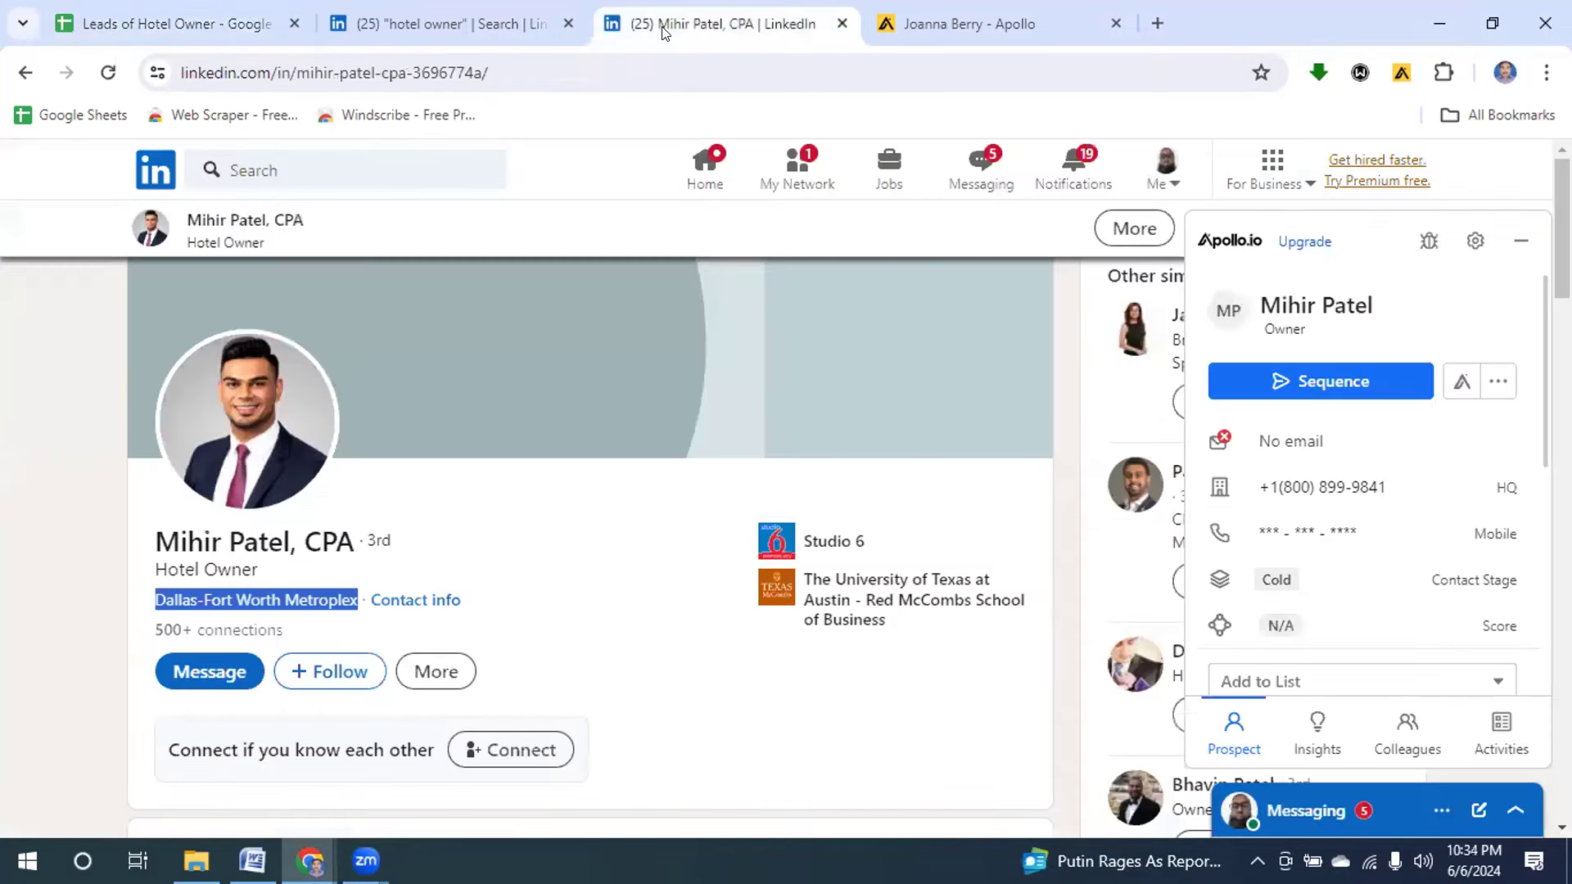
Put the company HQ phone number in E3, removing the leading '=' so it shows as text.
mouse_move(1276, 487)
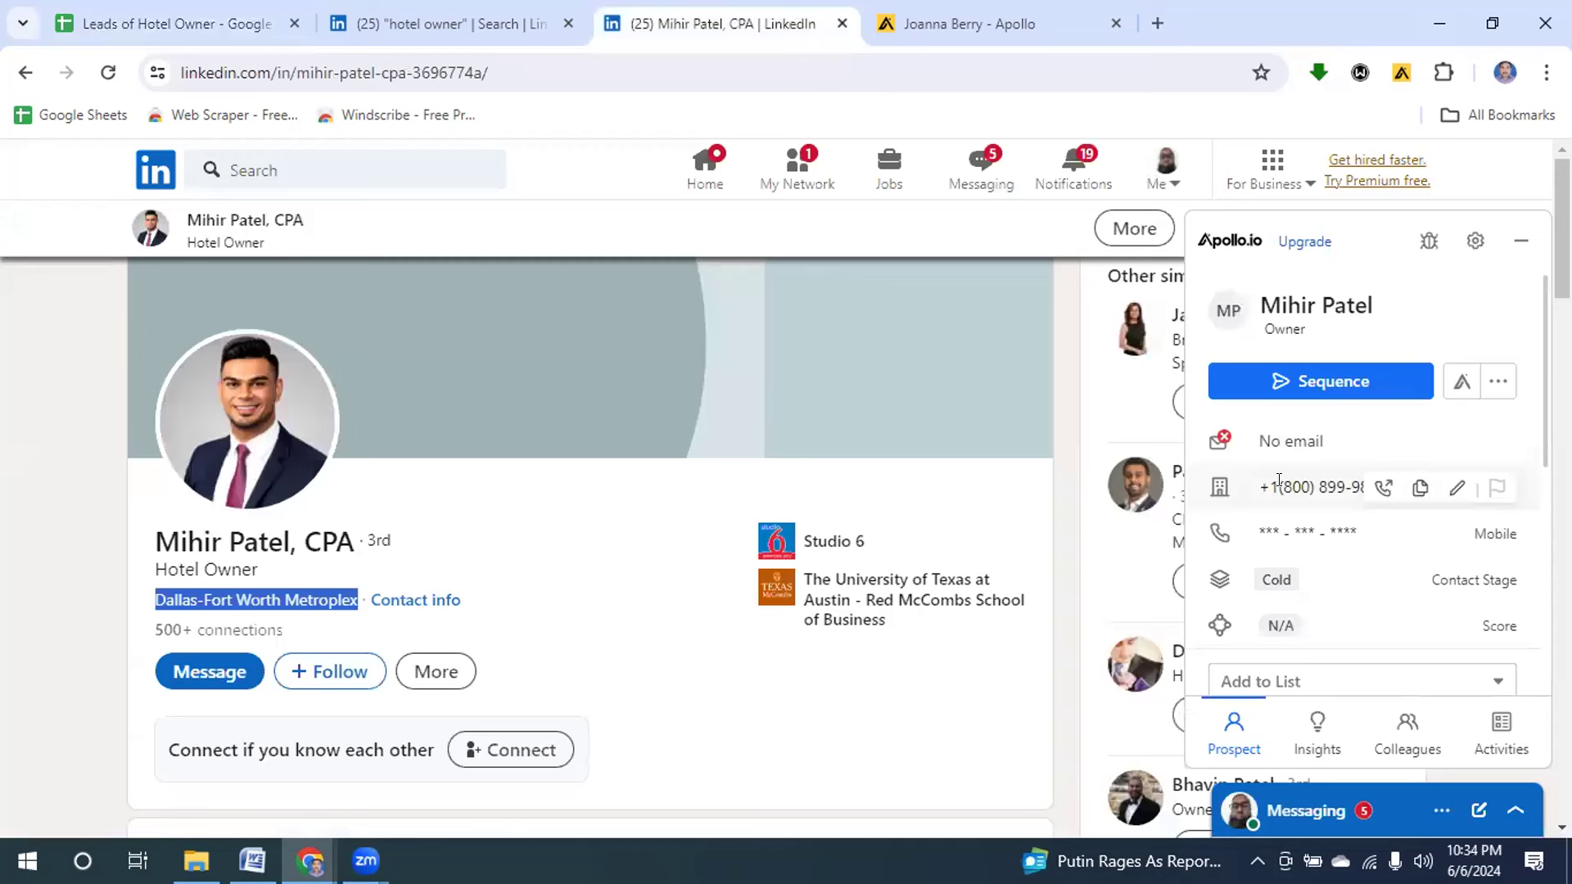
click(1416, 489)
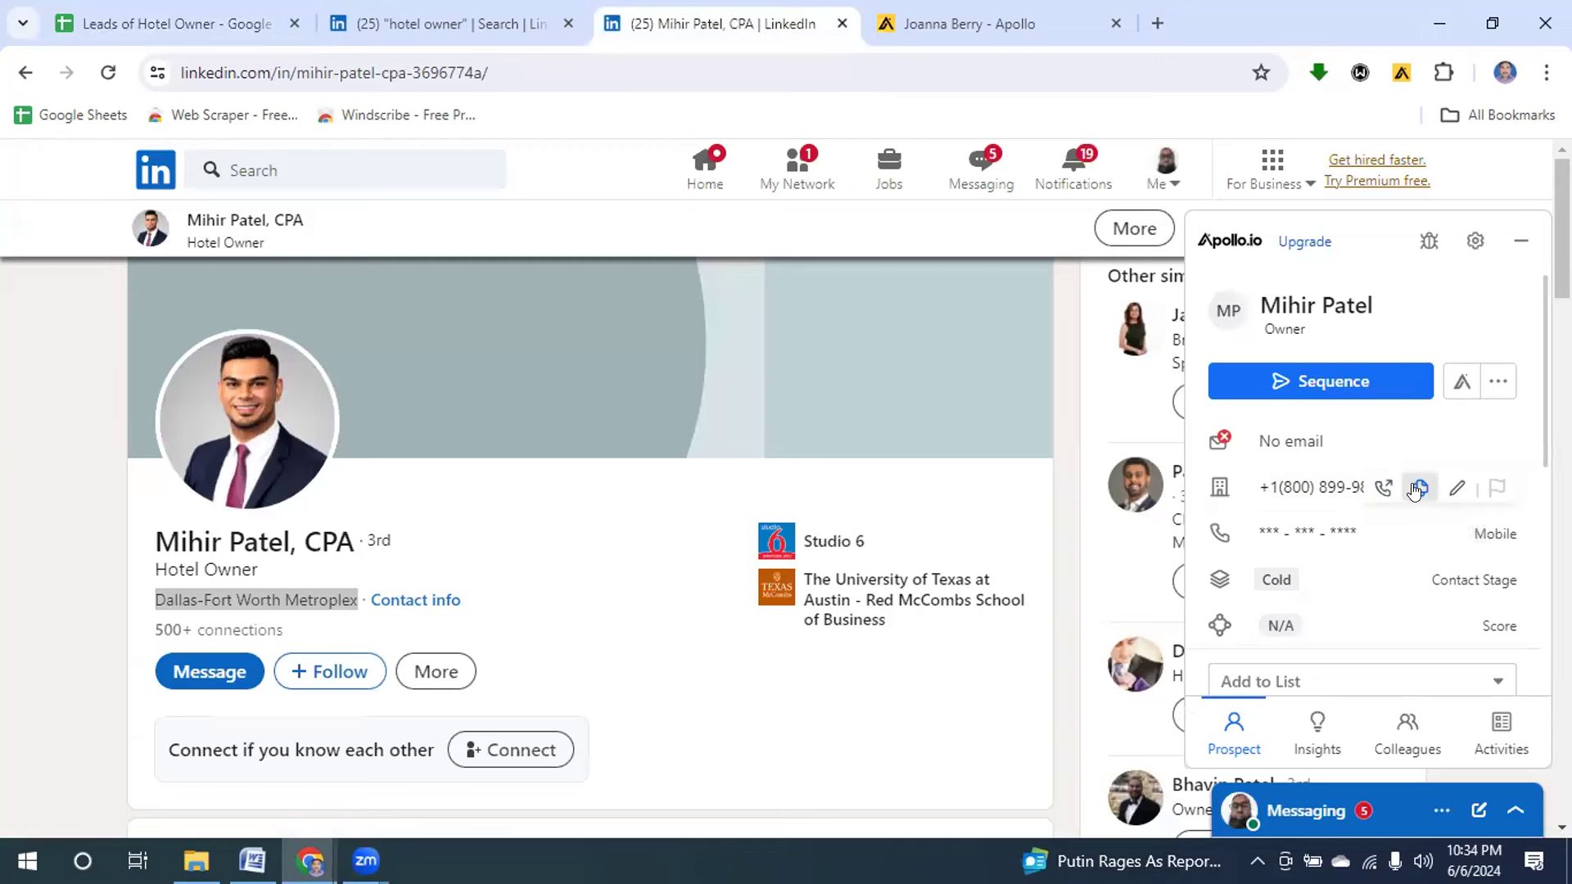
click(1416, 488)
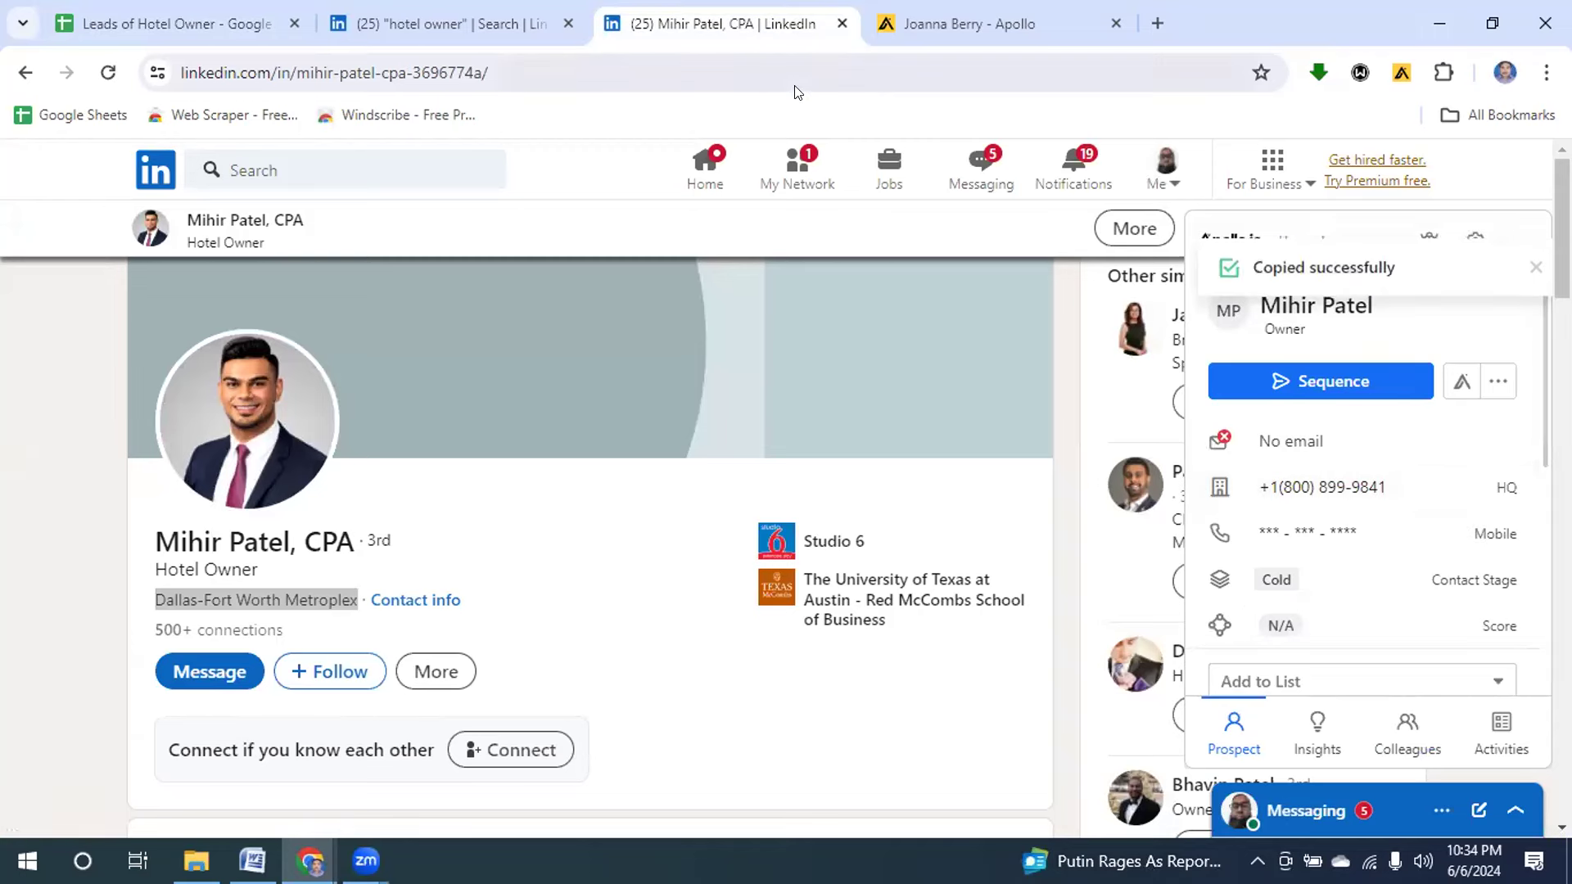
click(177, 25)
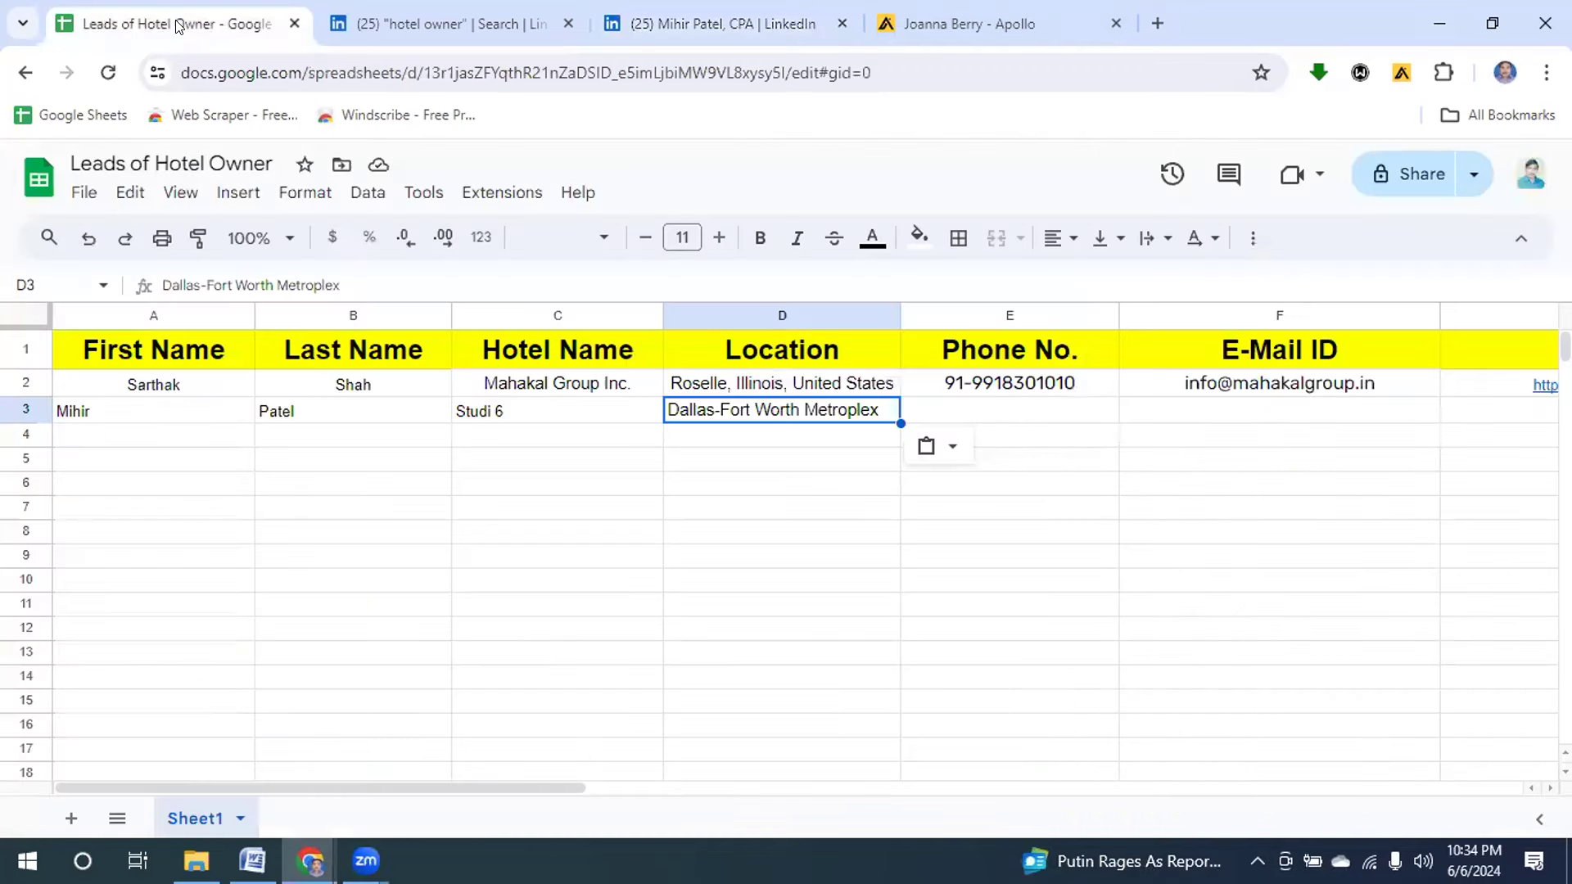
click(999, 417)
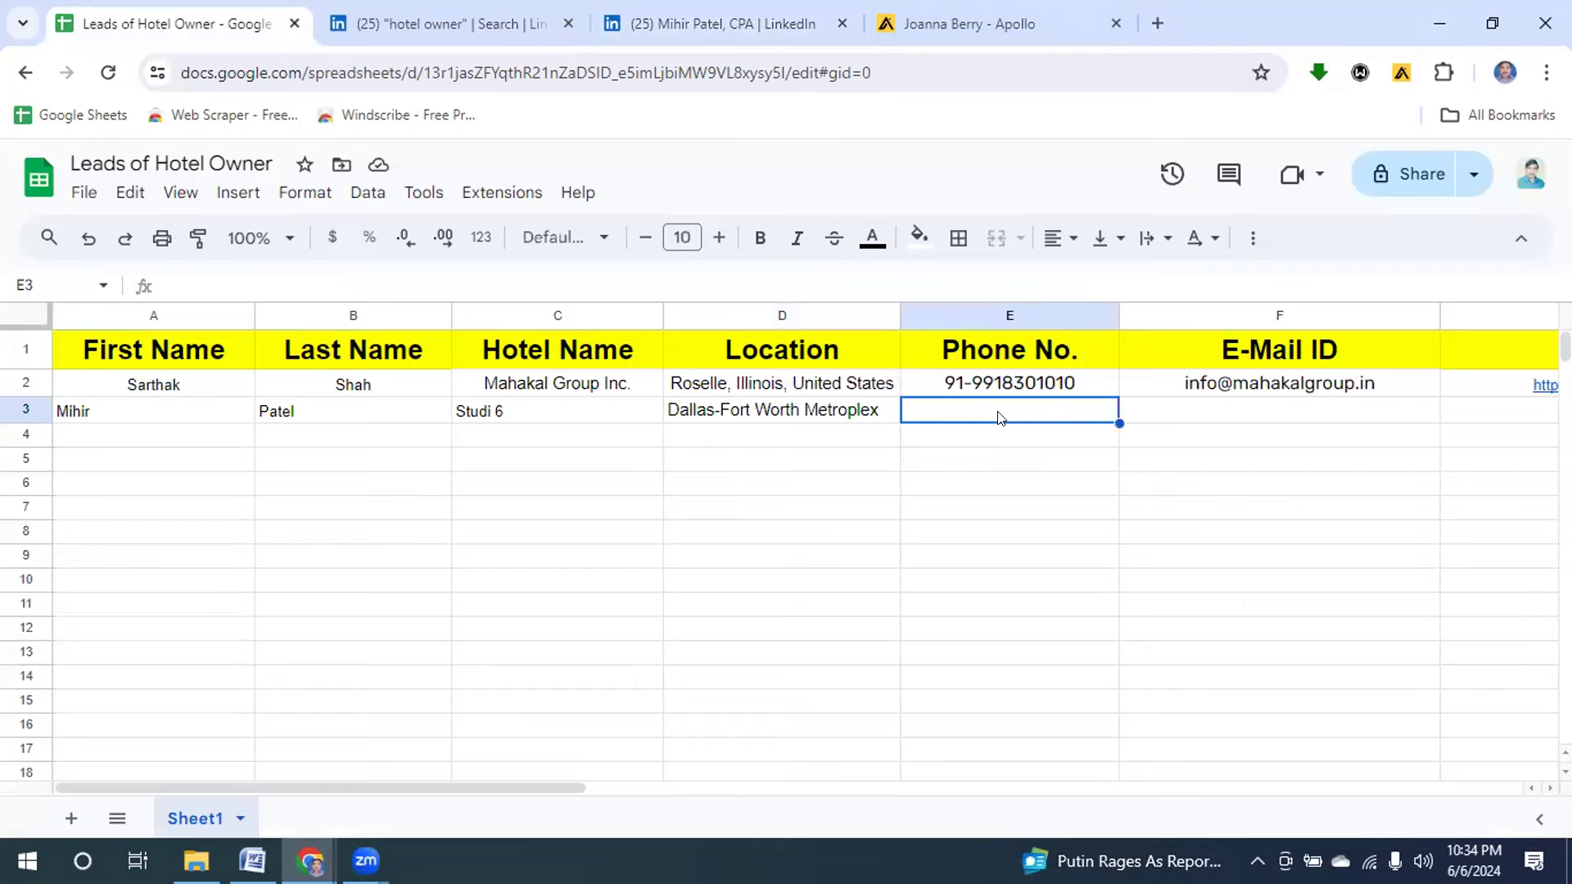
key(ctrl+v)
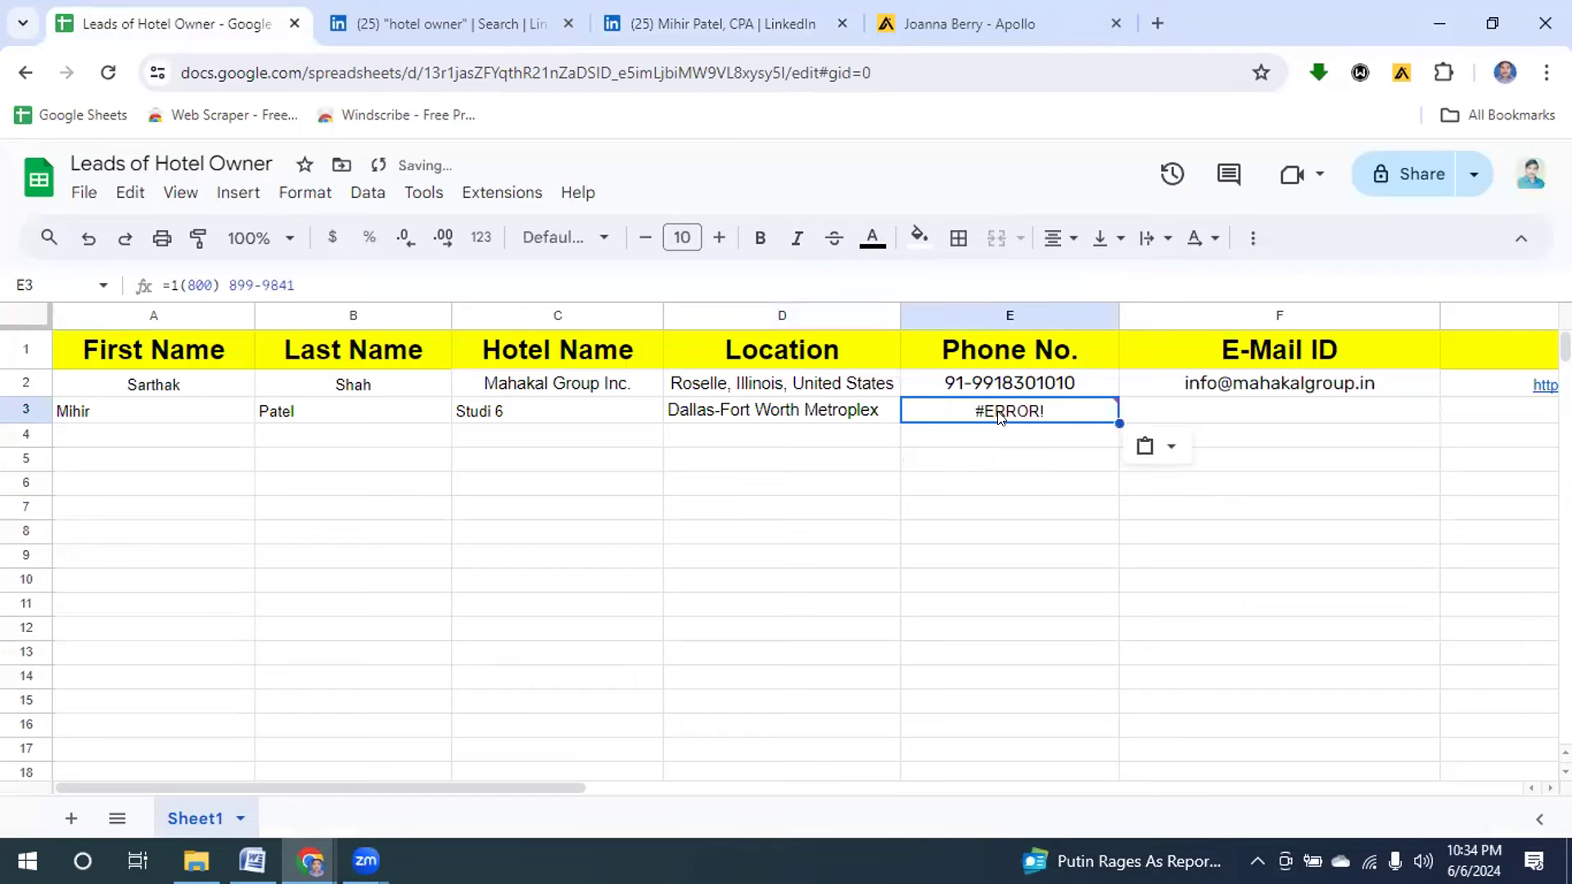
click(164, 276)
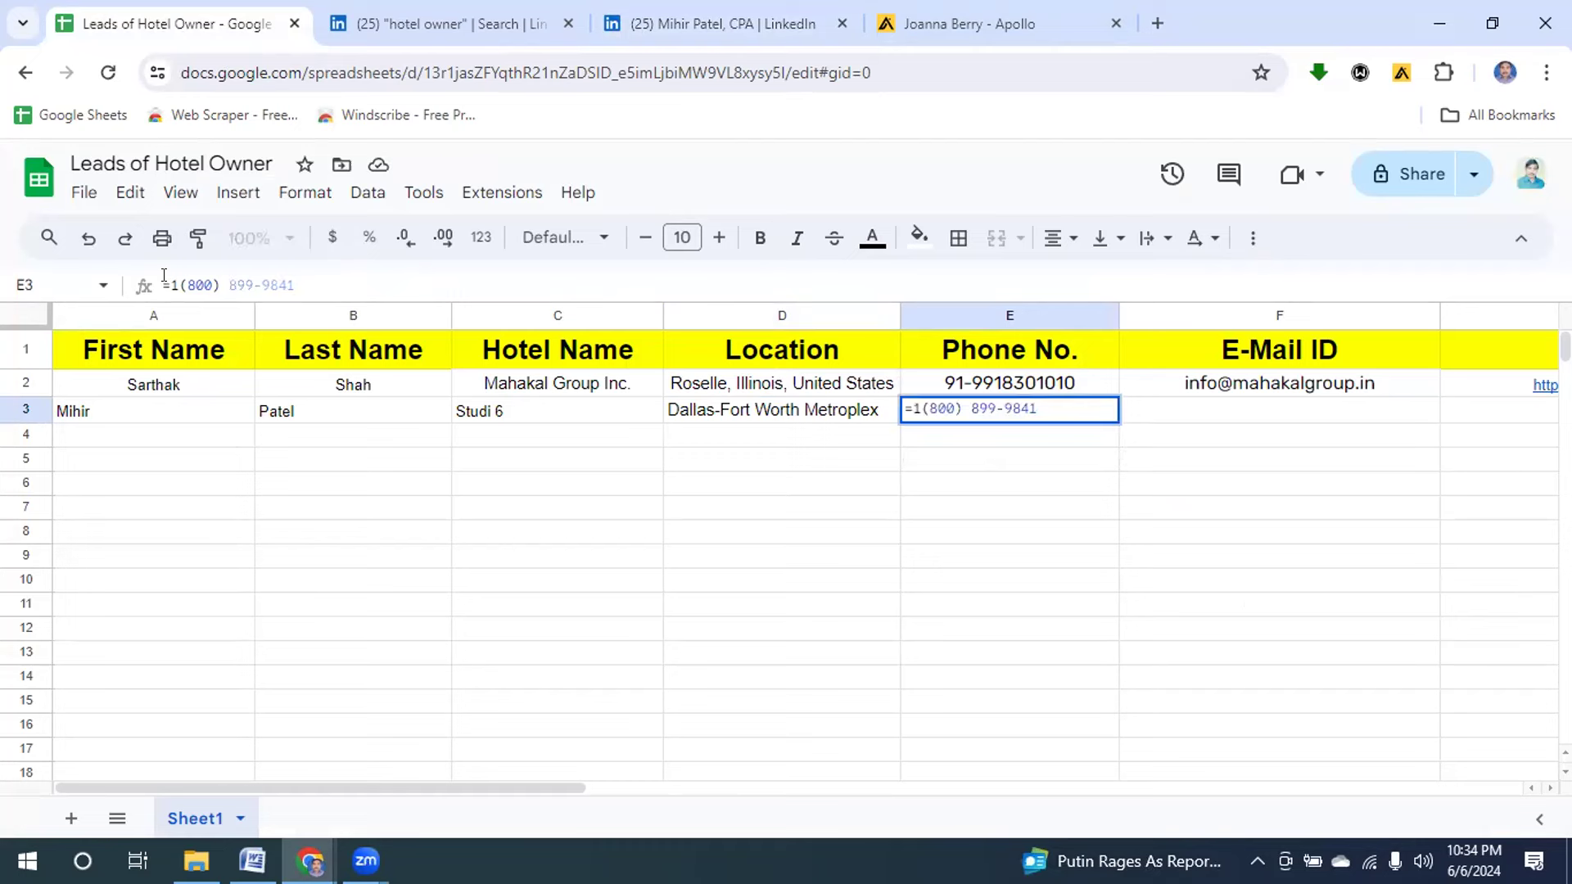
key(BackSpace)
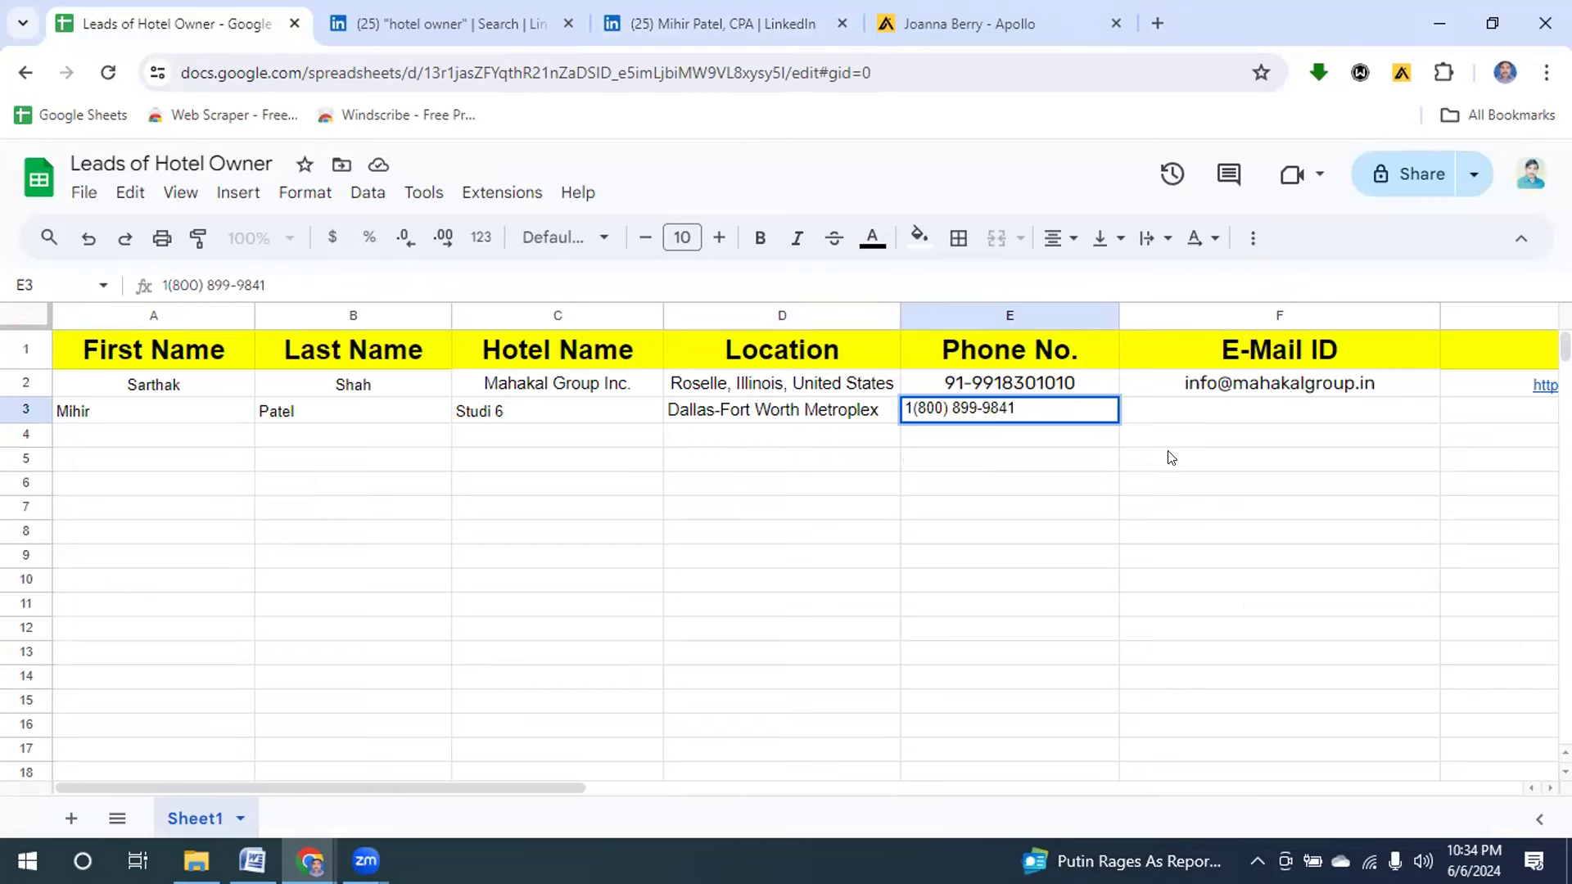
click(1260, 412)
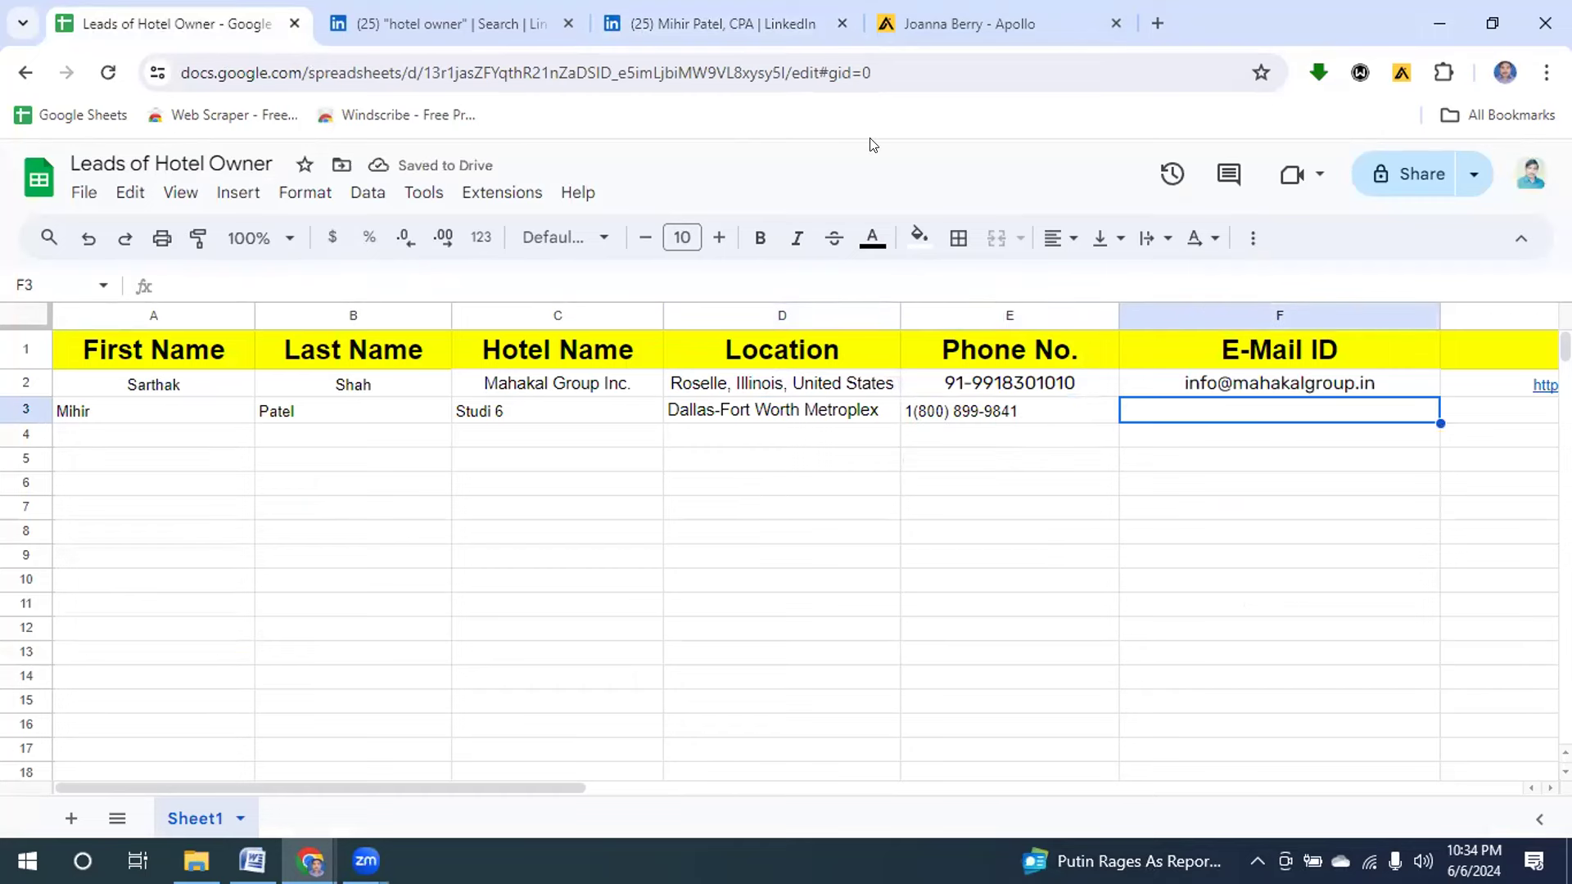
Copy the owner's LinkedIn profile URL into G3.
click(670, 23)
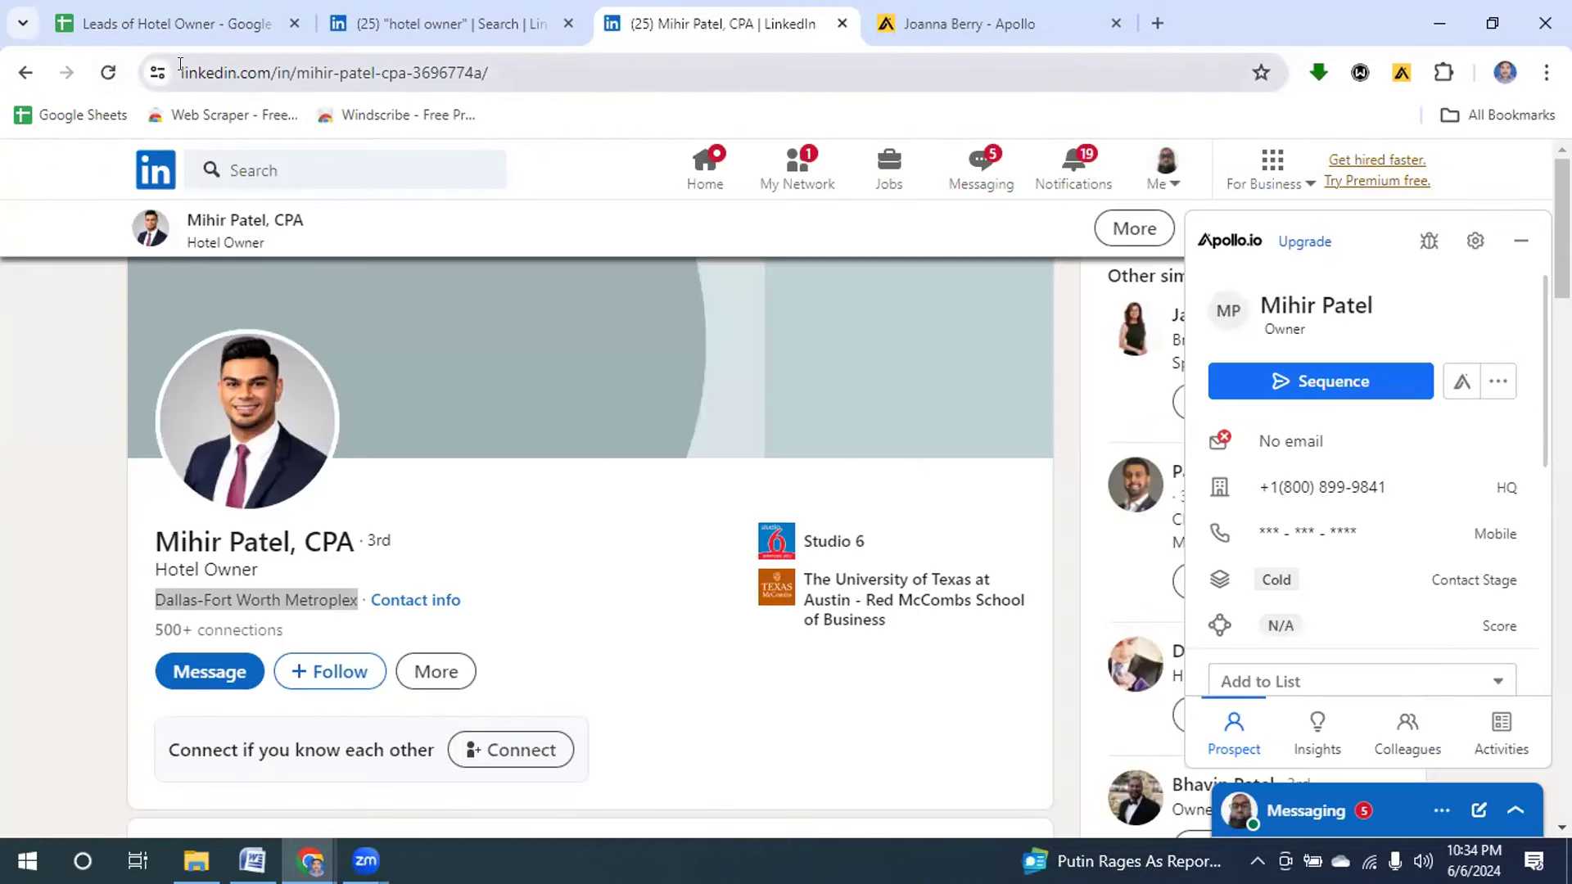
click(181, 69)
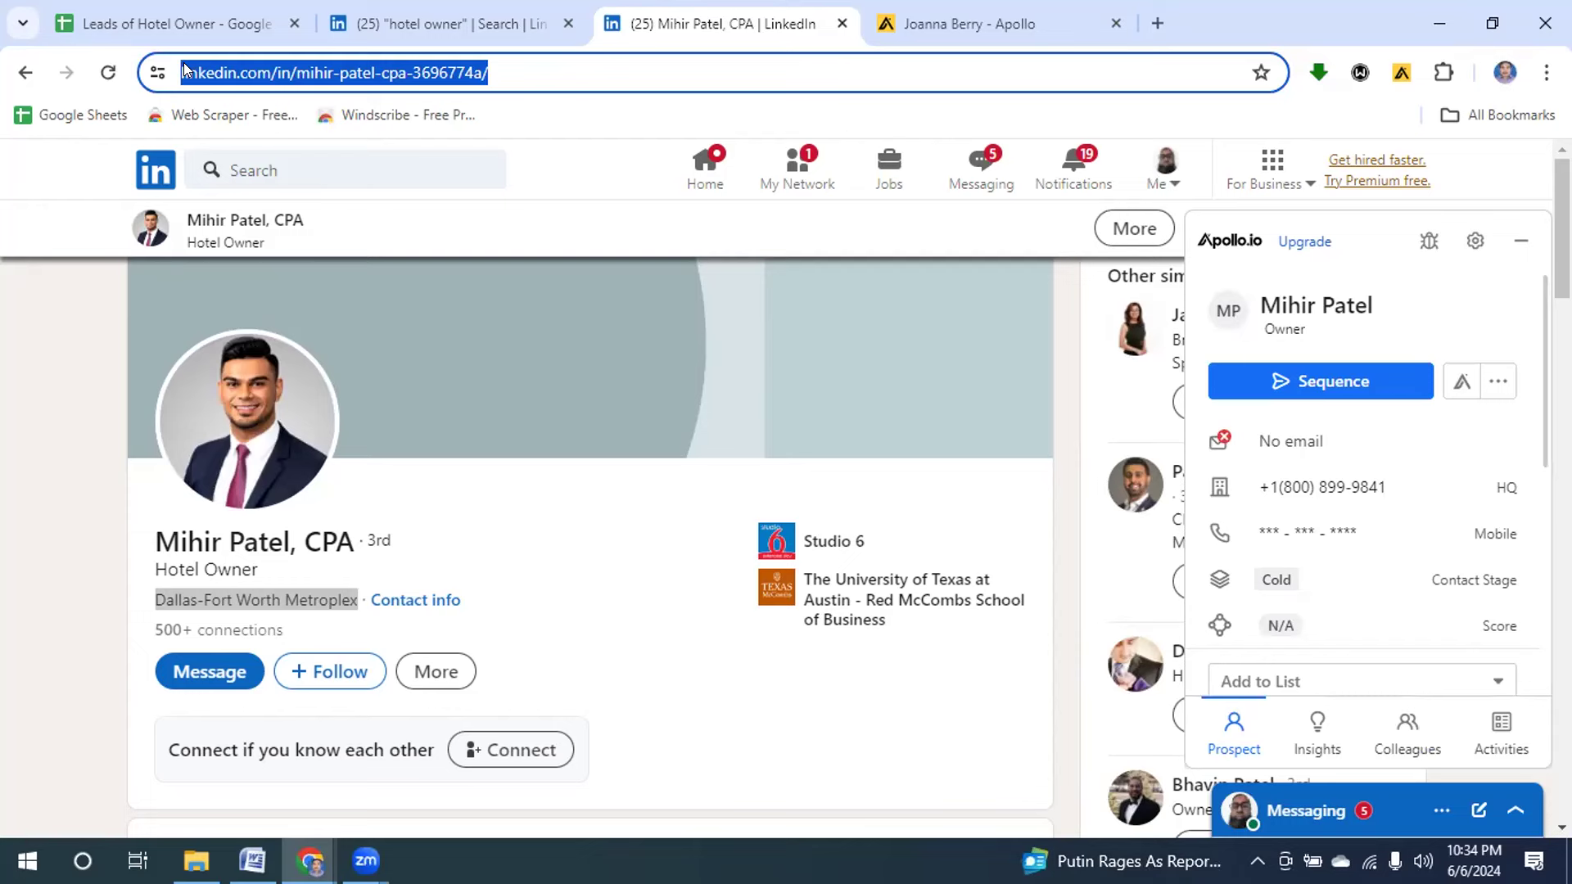
click(104, 25)
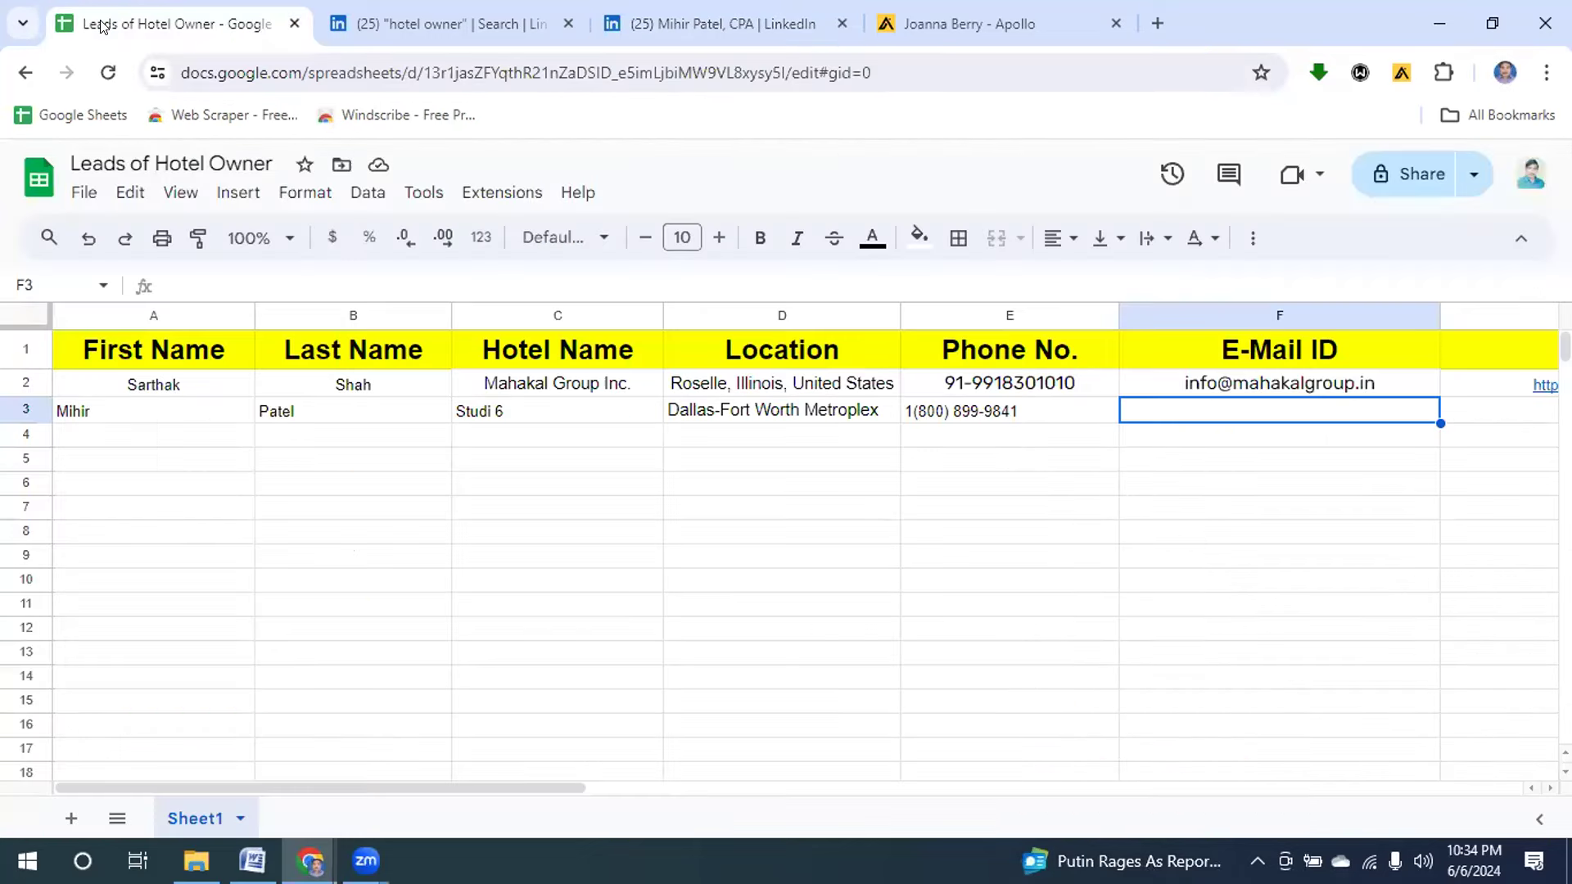
click(1470, 418)
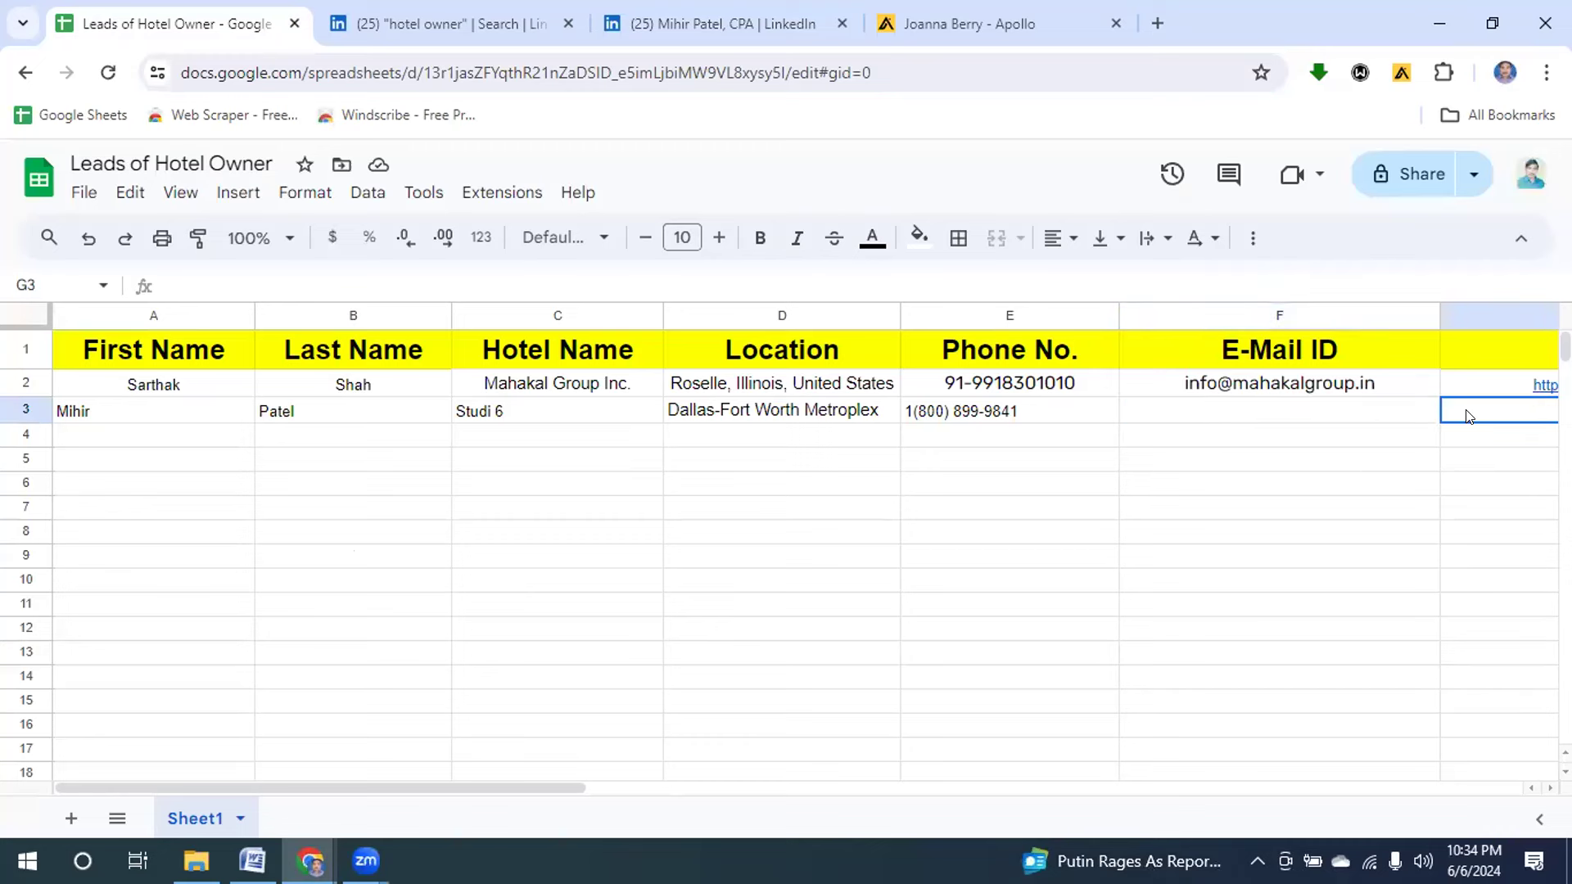
key(ctrl+v)
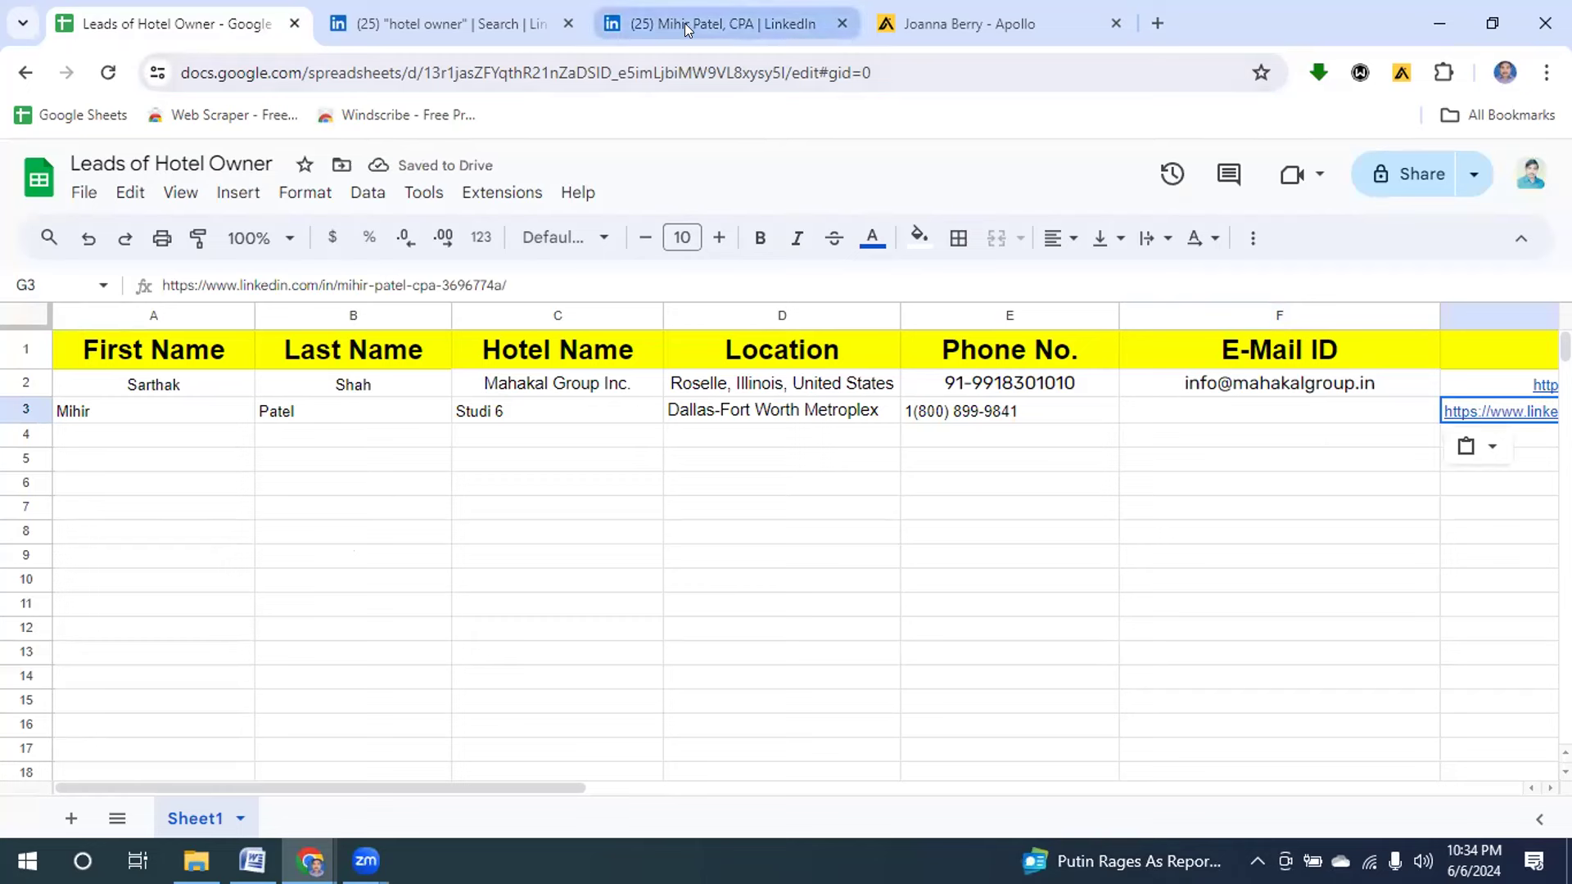
Search Google for 'Studio 6' in a new tab.
click(1152, 27)
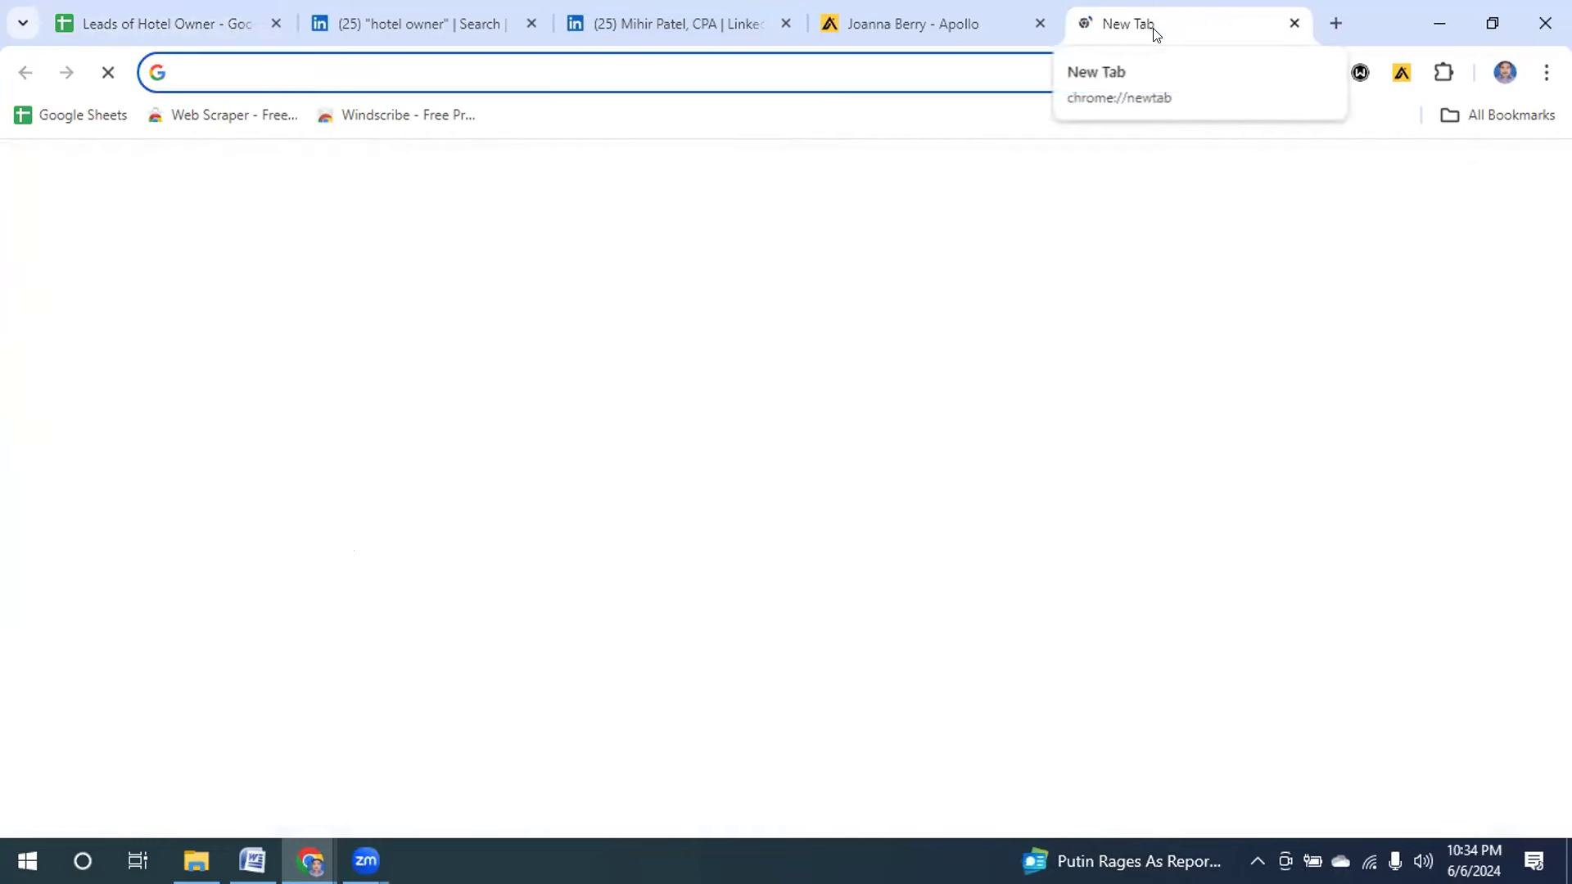
click(452, 64)
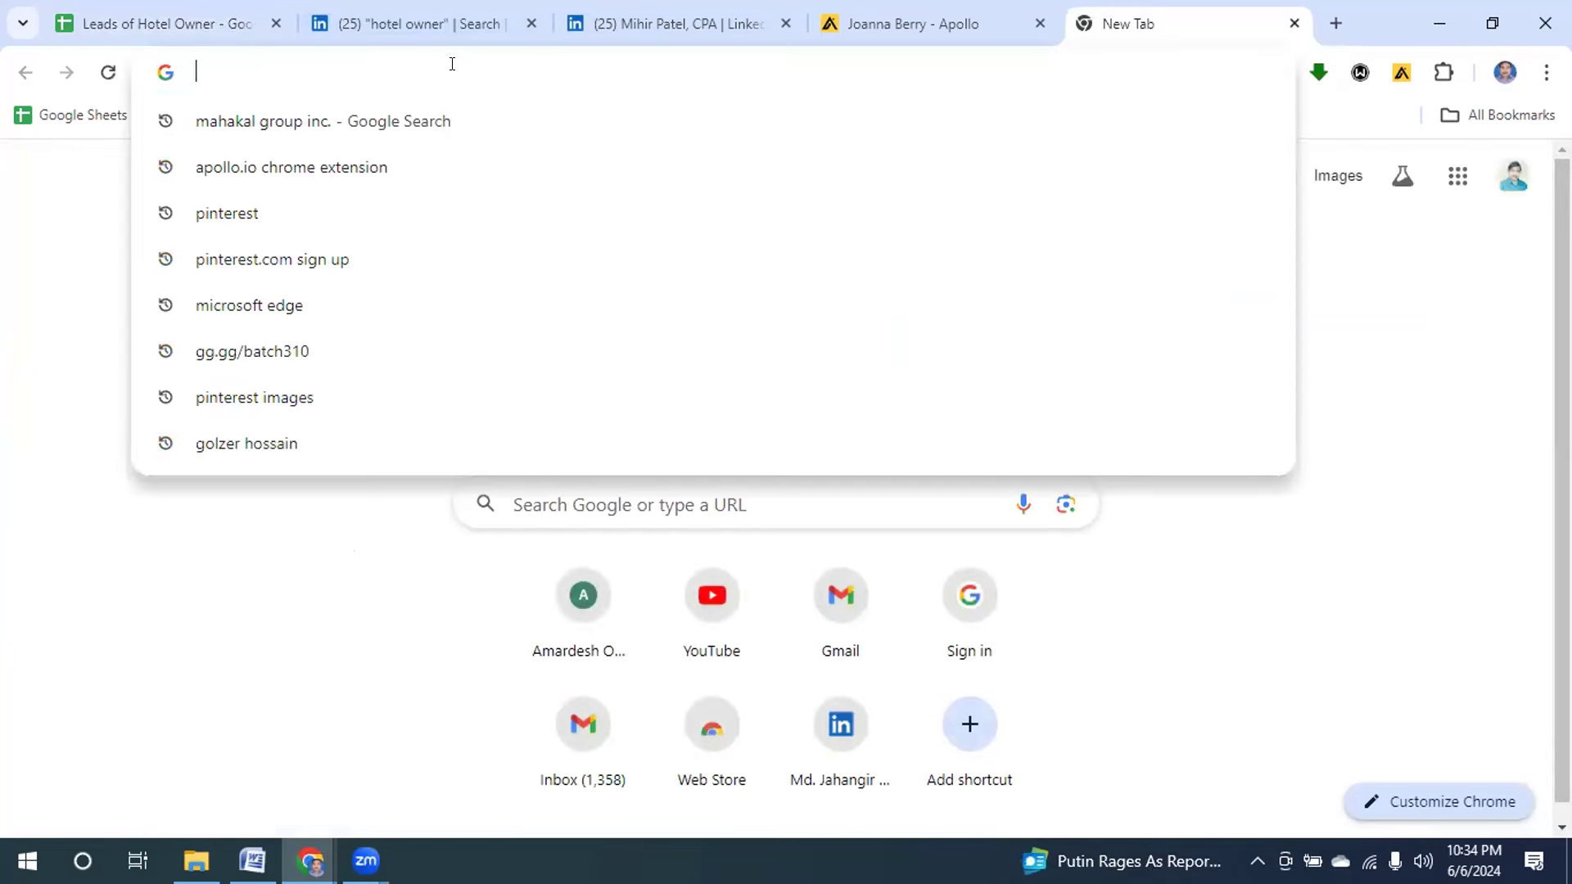
text(S)
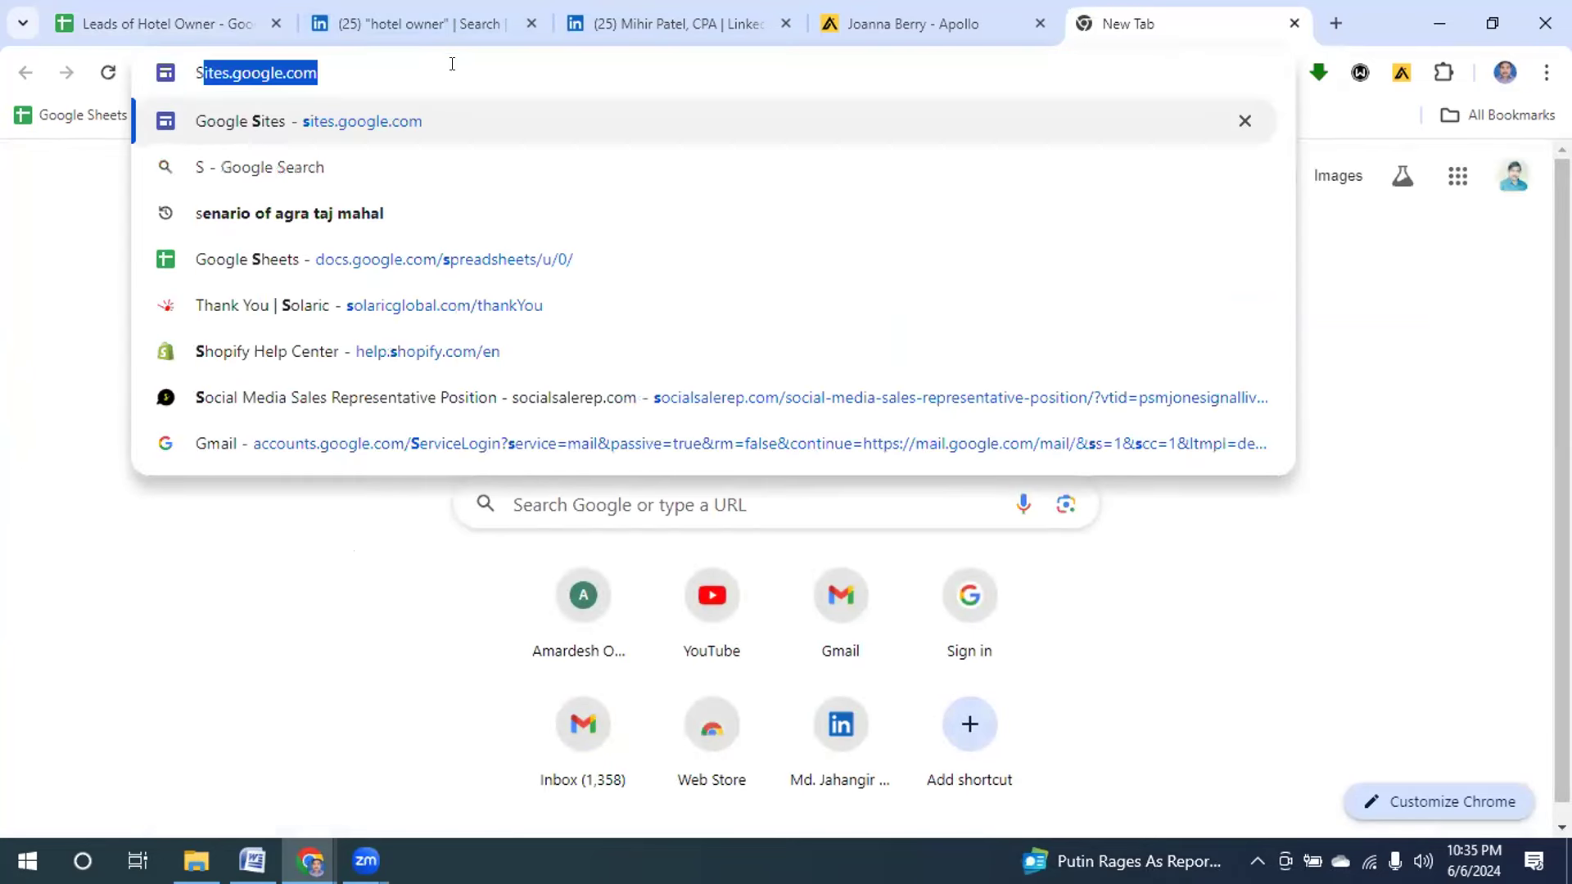
text(tudio)
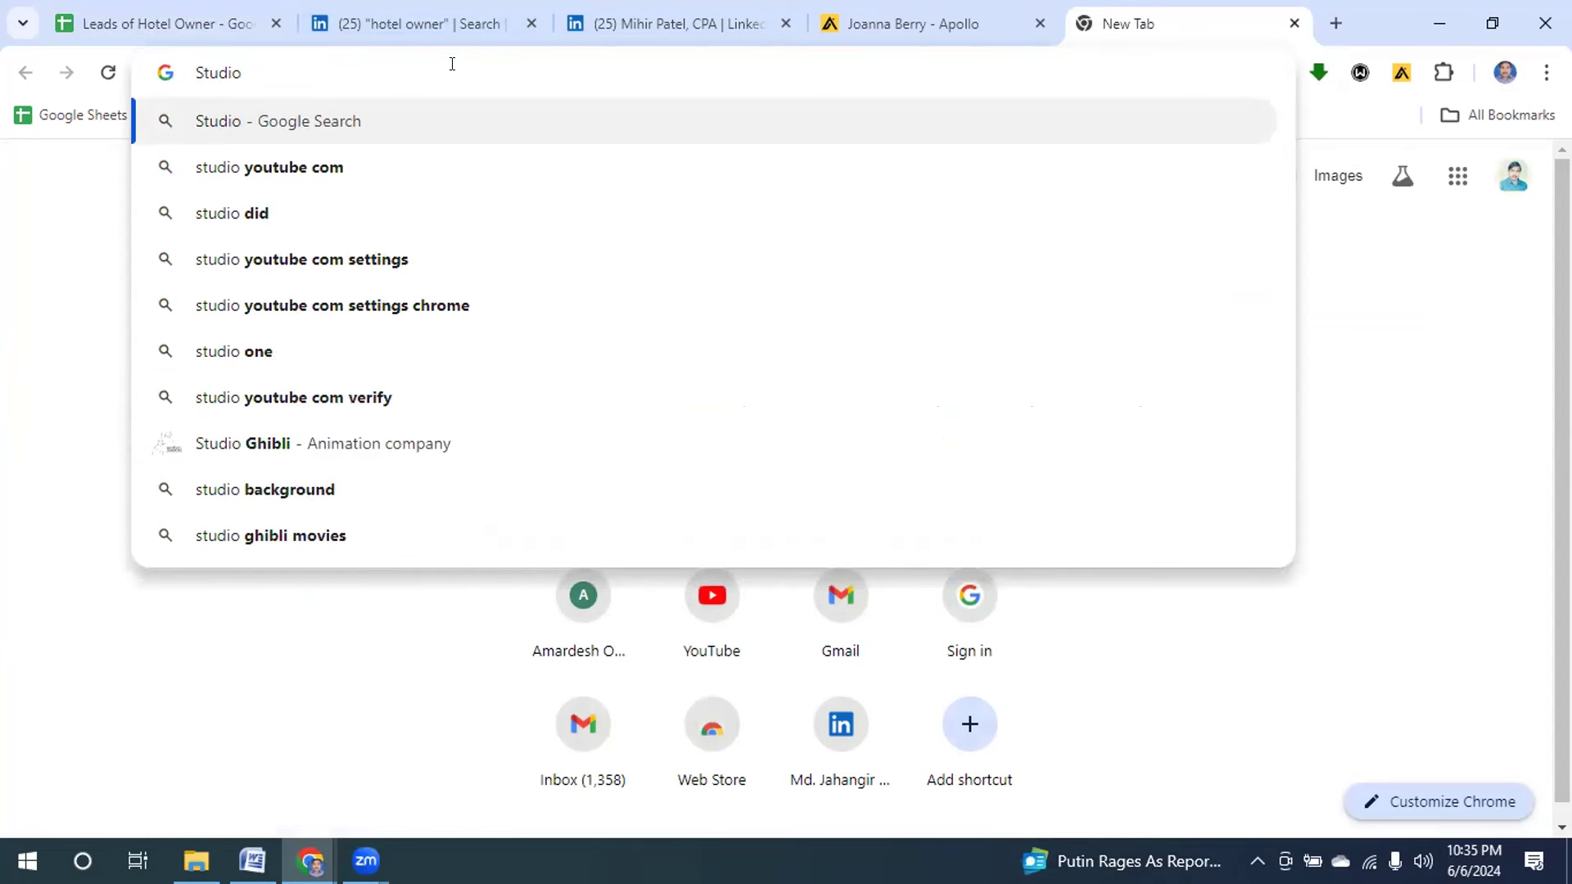
text( 6)
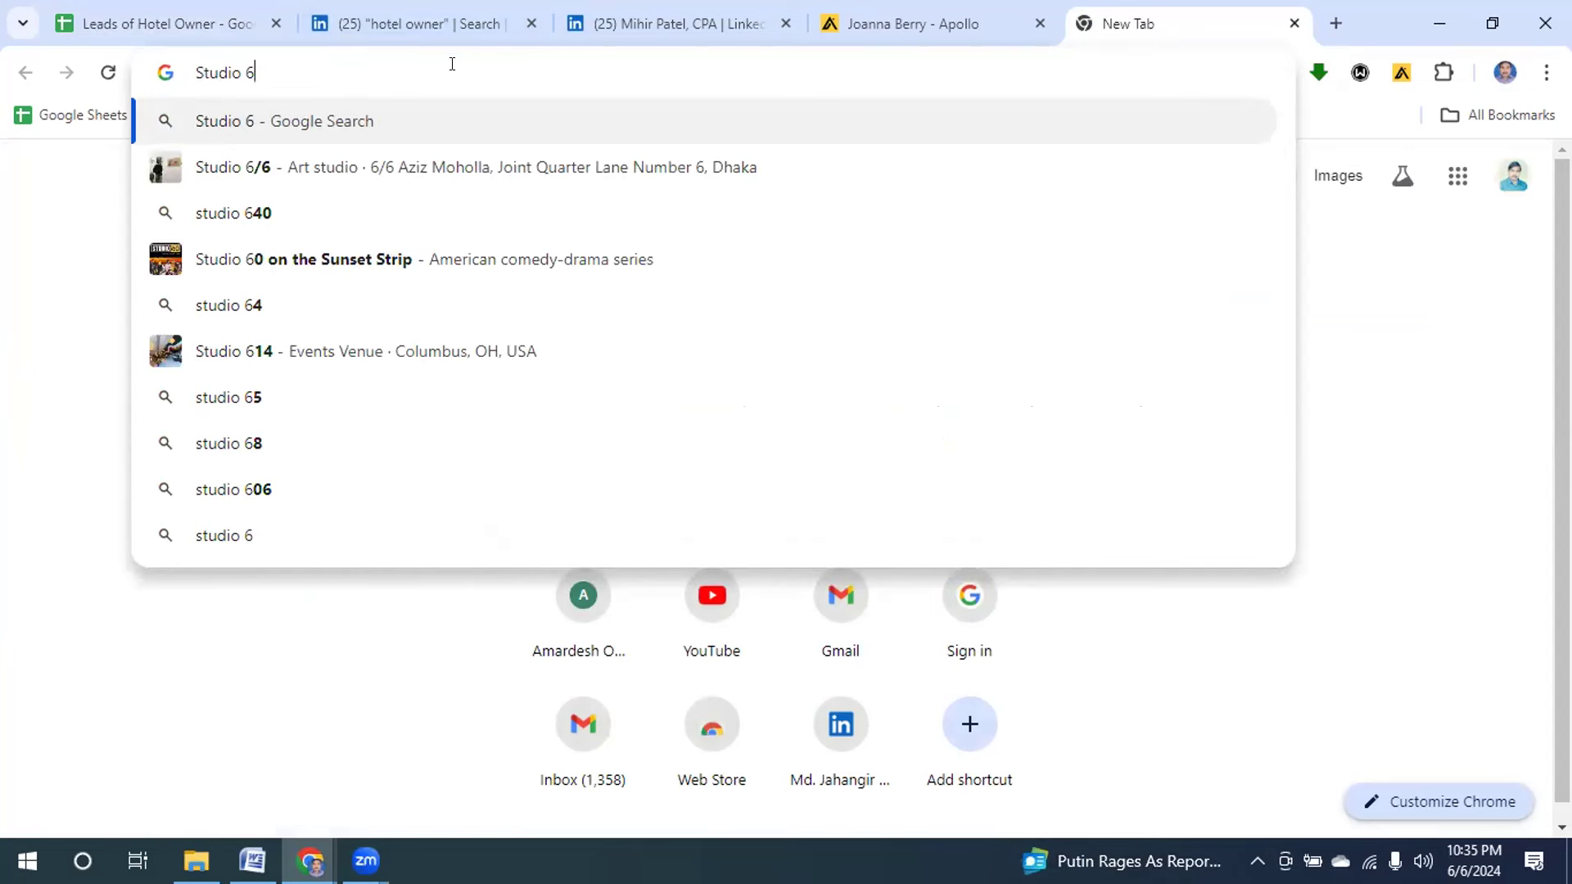
key(Return)
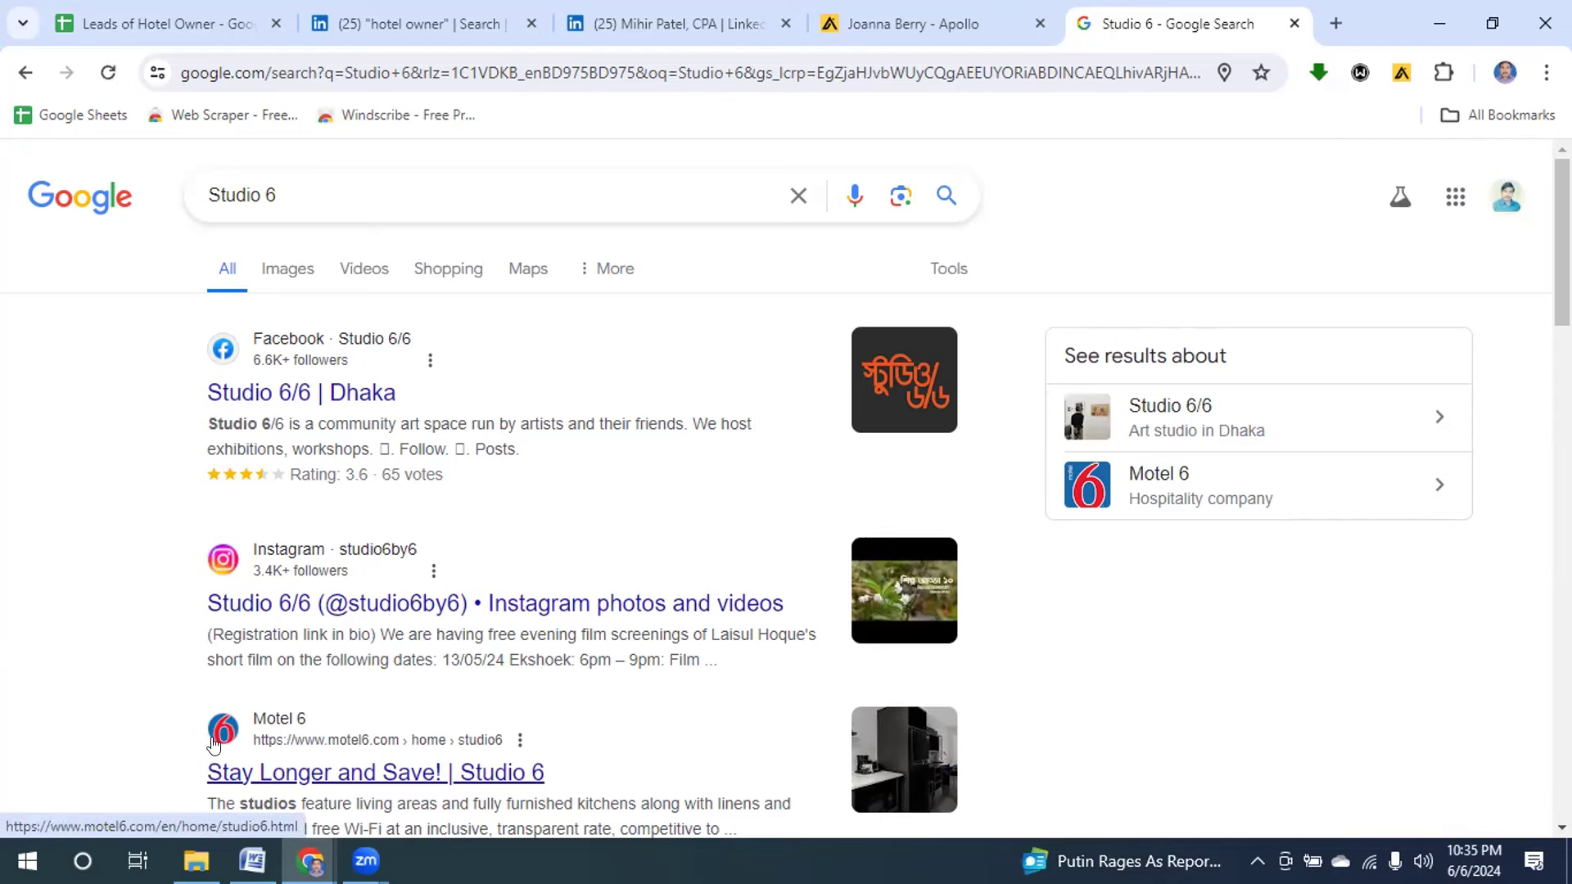
Compare against the LinkedIn profile and browse the Studio 6 search results.
click(643, 26)
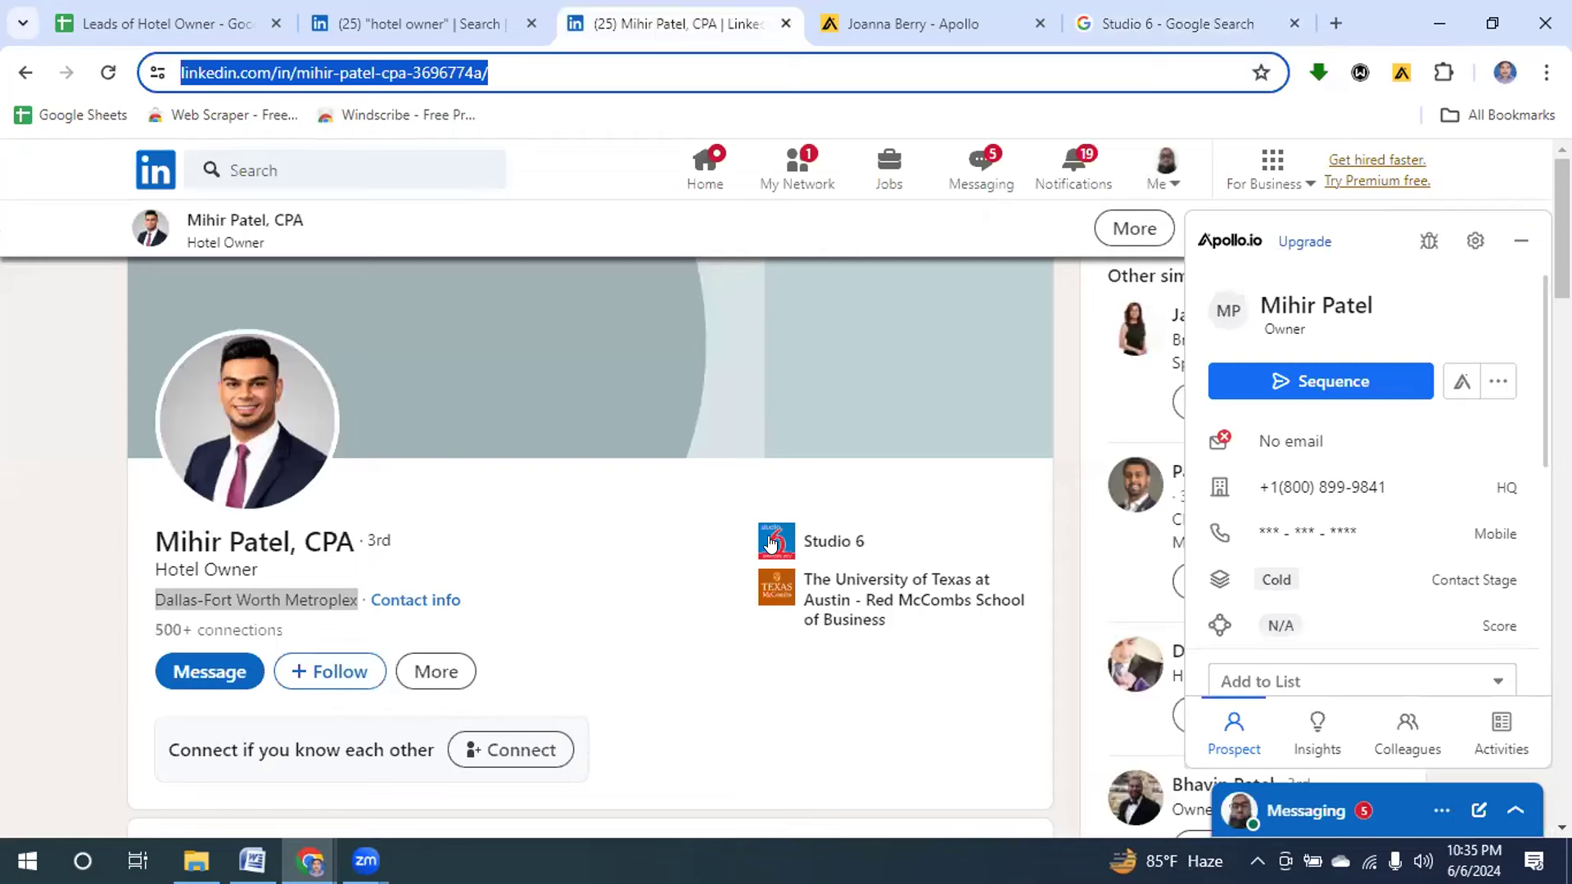
click(1104, 33)
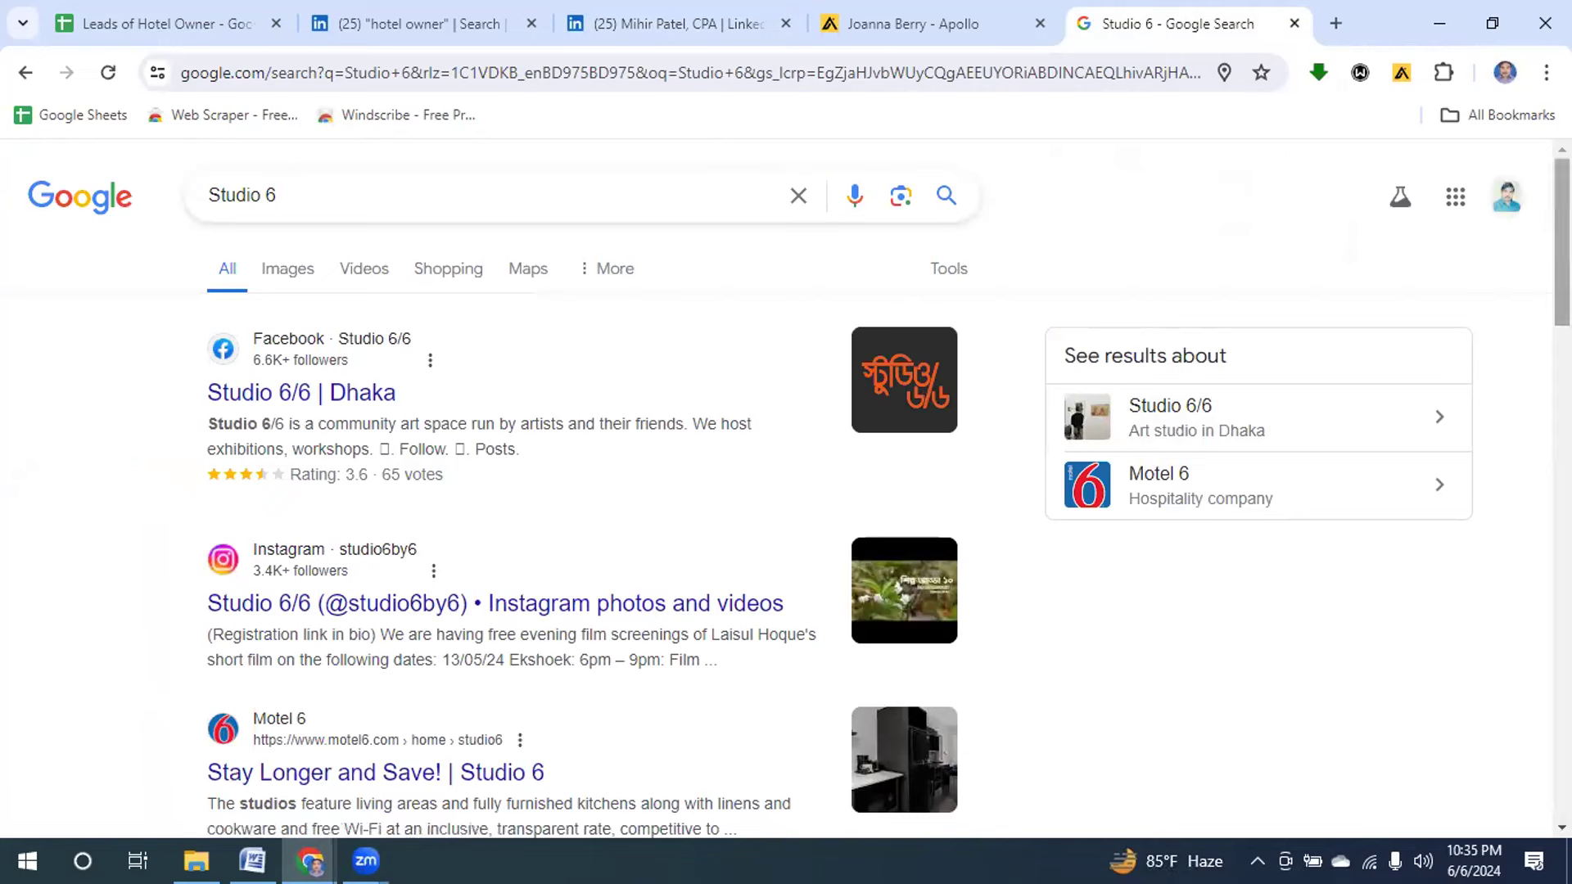
scroll(798, 489, down, 4)
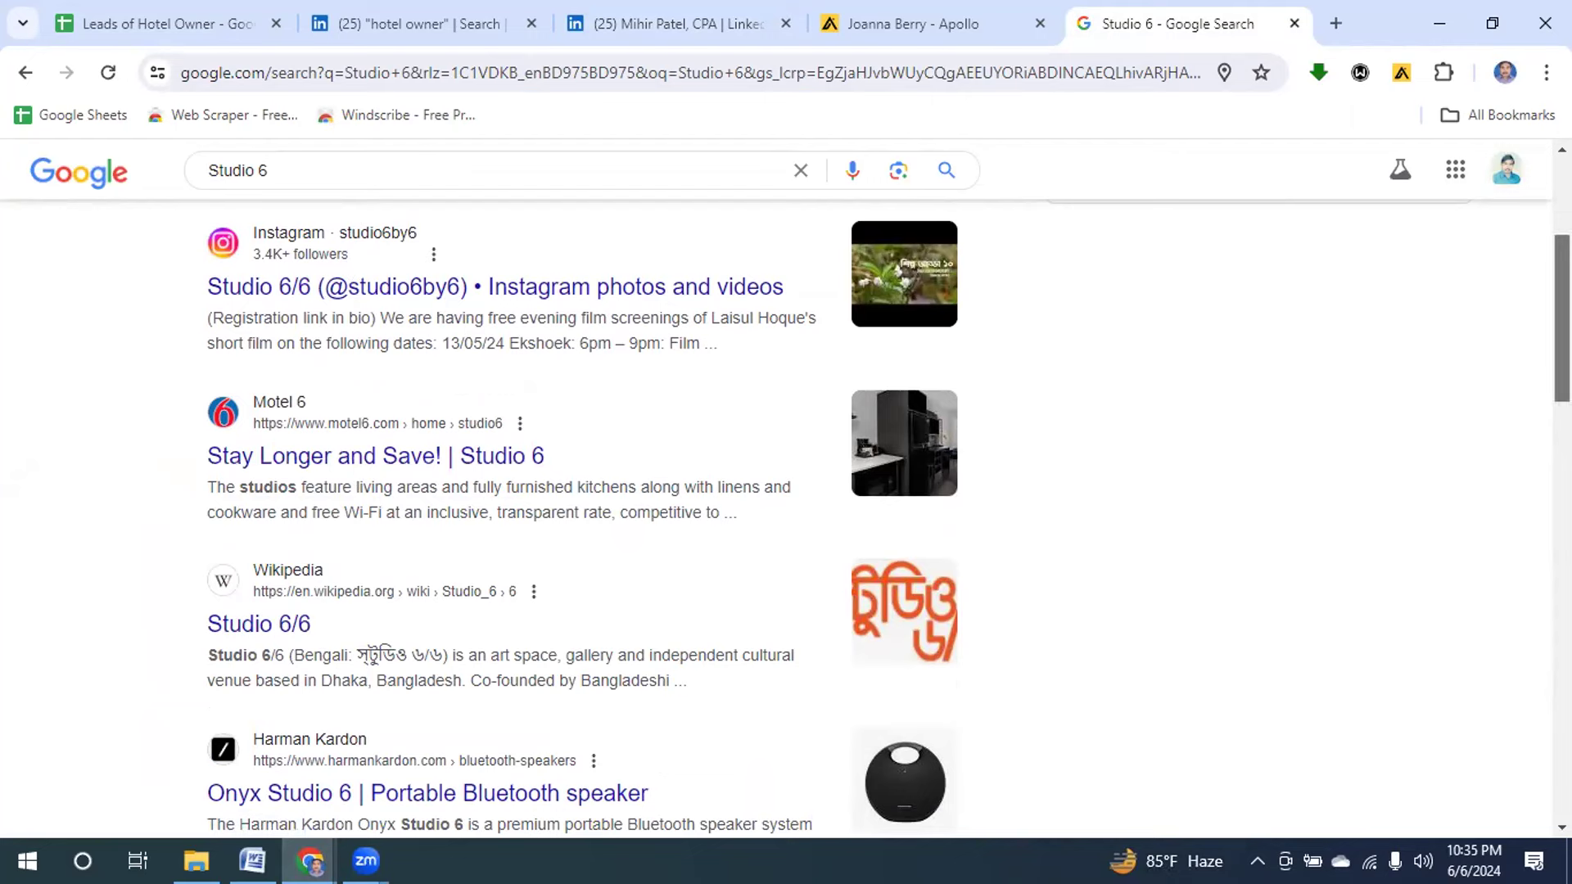
scroll(1402, 457, up, 4)
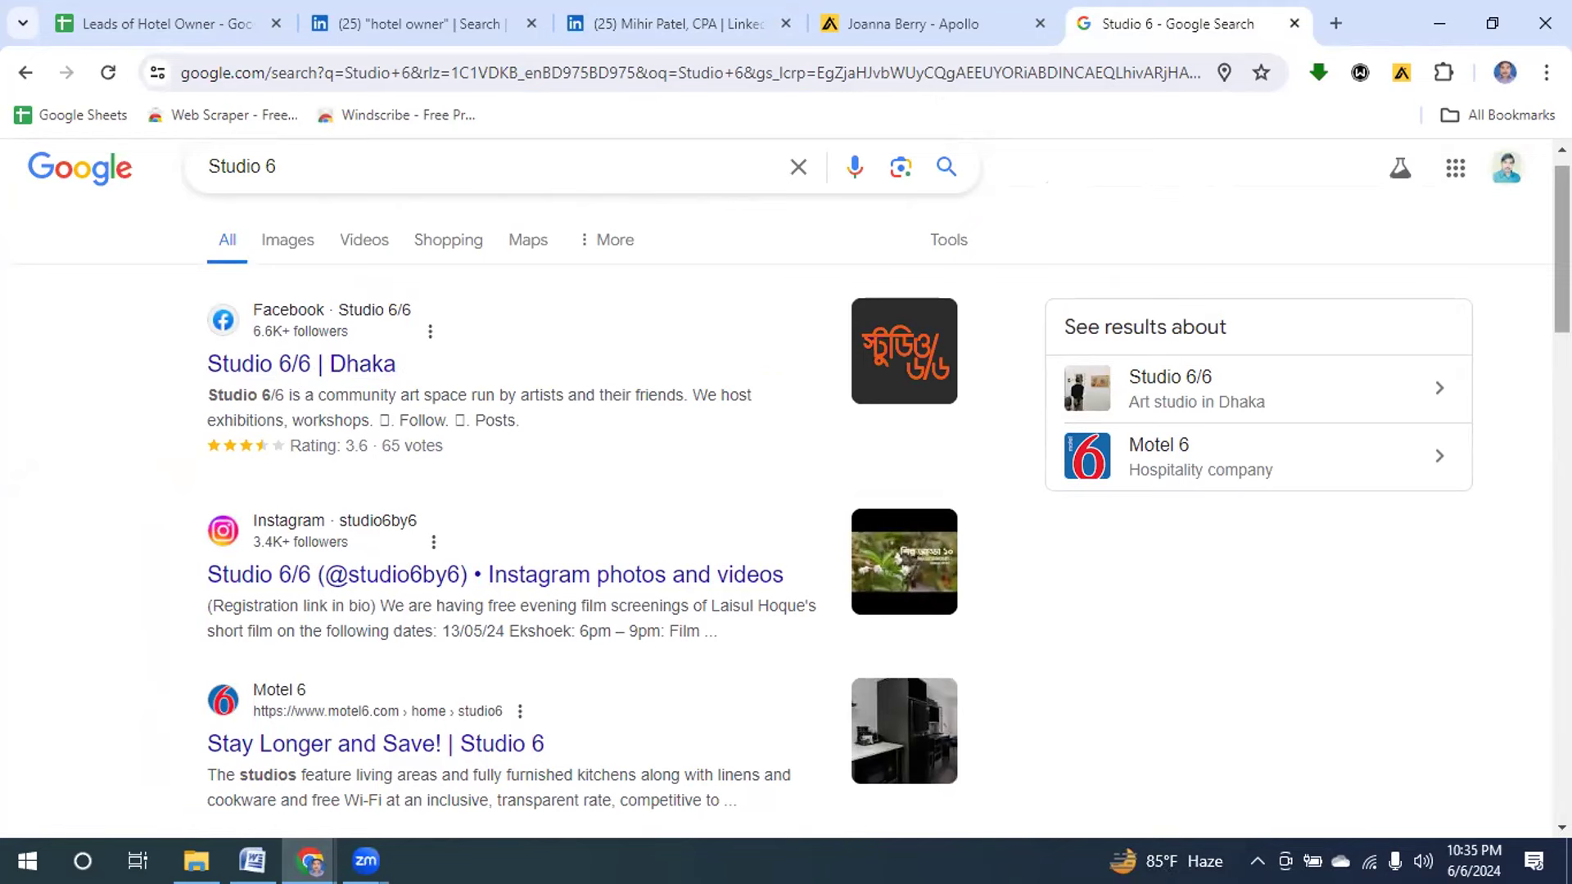
scroll(785, 491, down, 5)
scroll(1542, 451, down, 7)
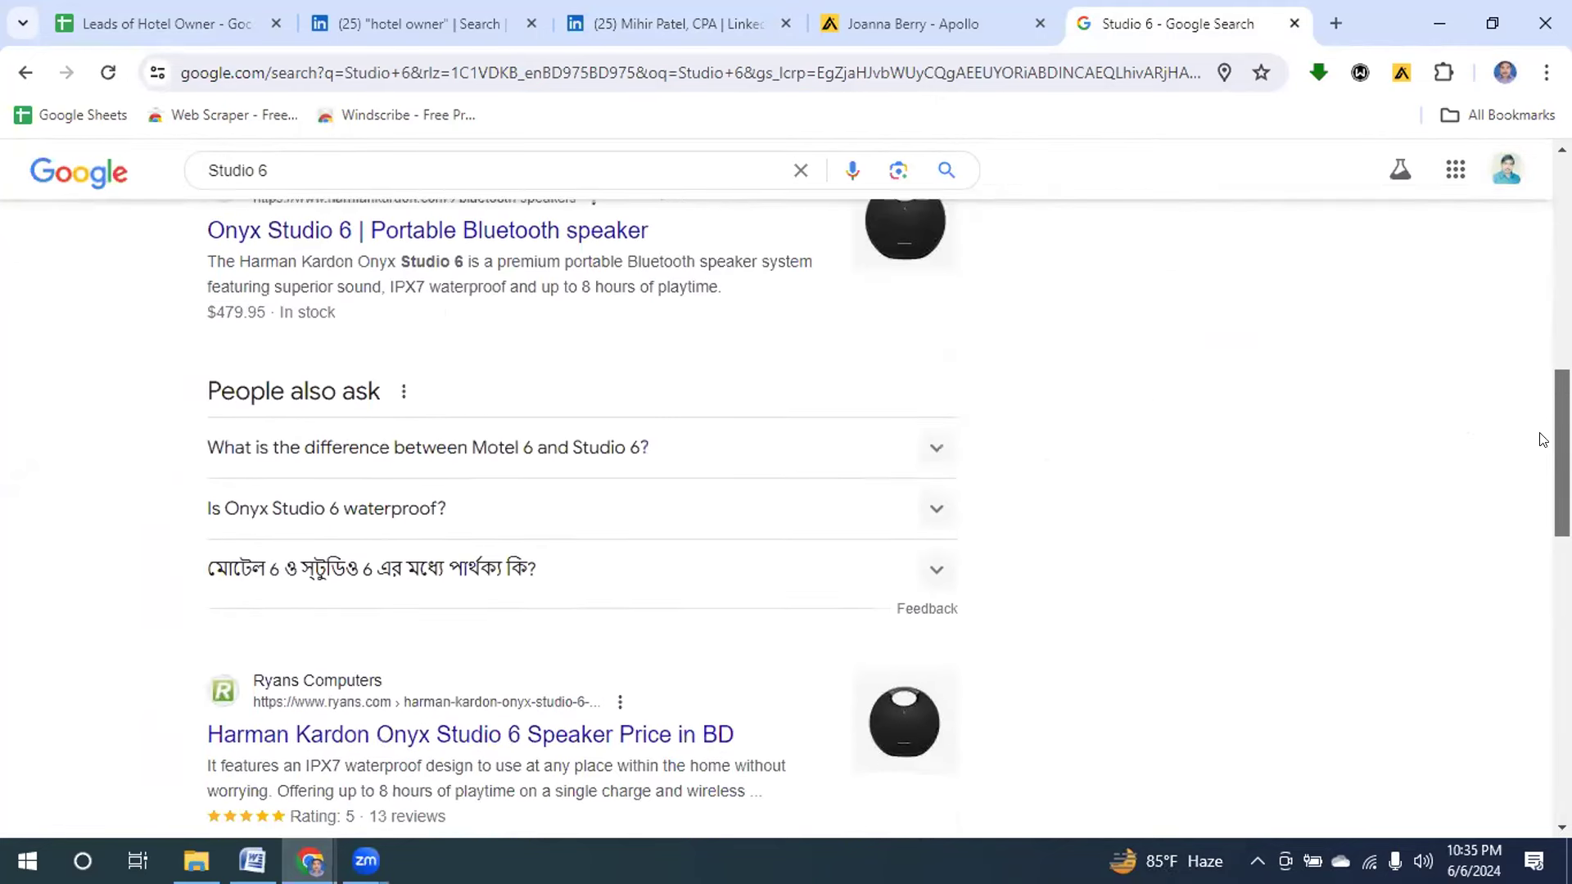
scroll(1541, 451, down, 2)
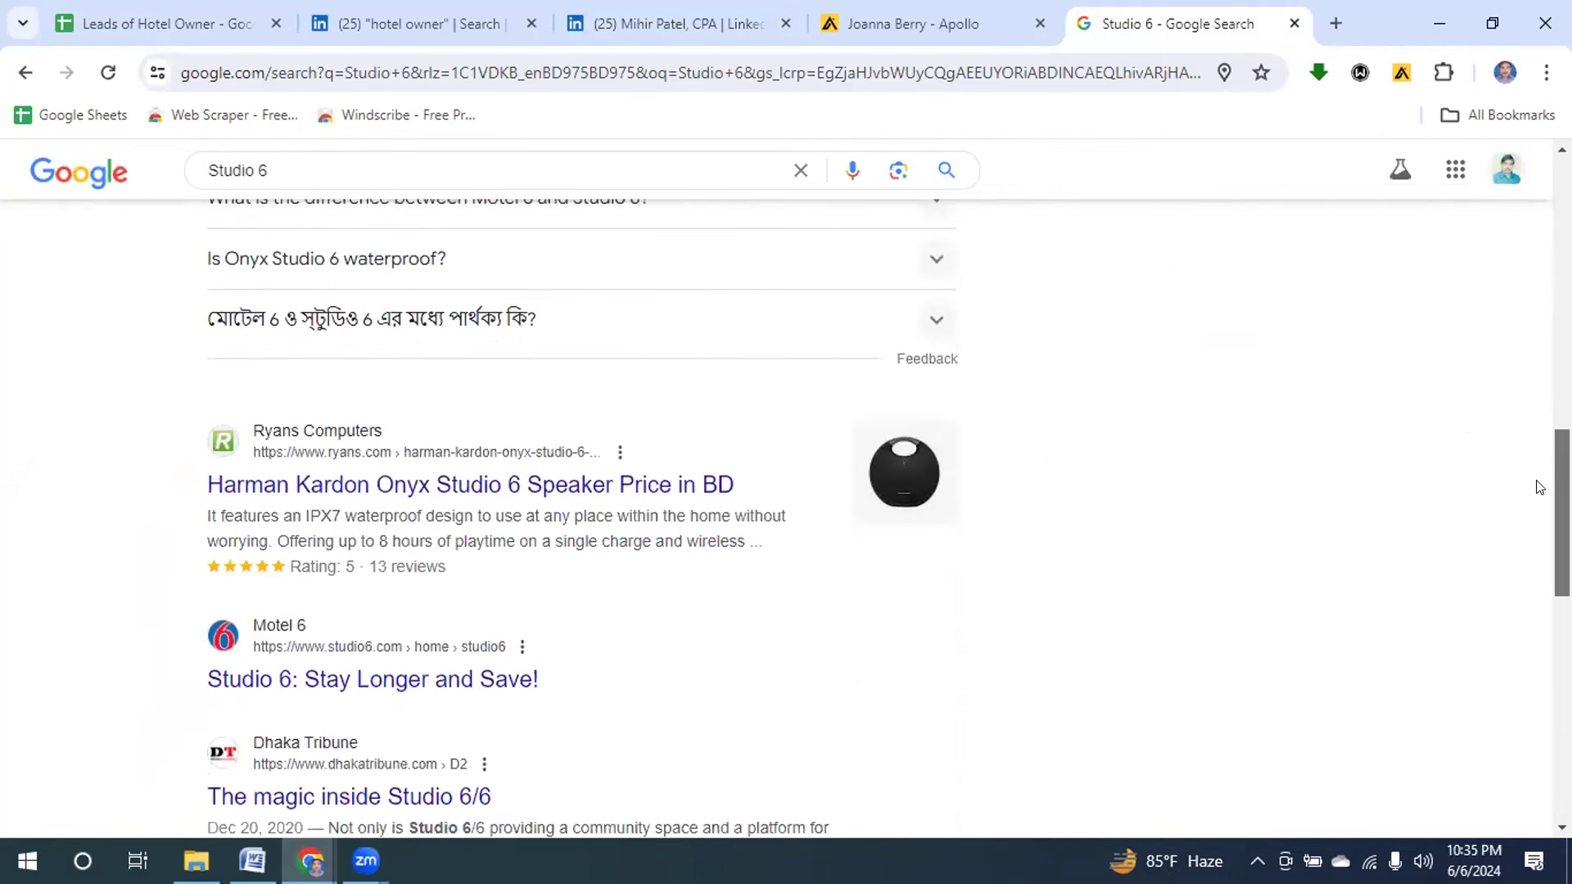
scroll(1539, 487, down, 1)
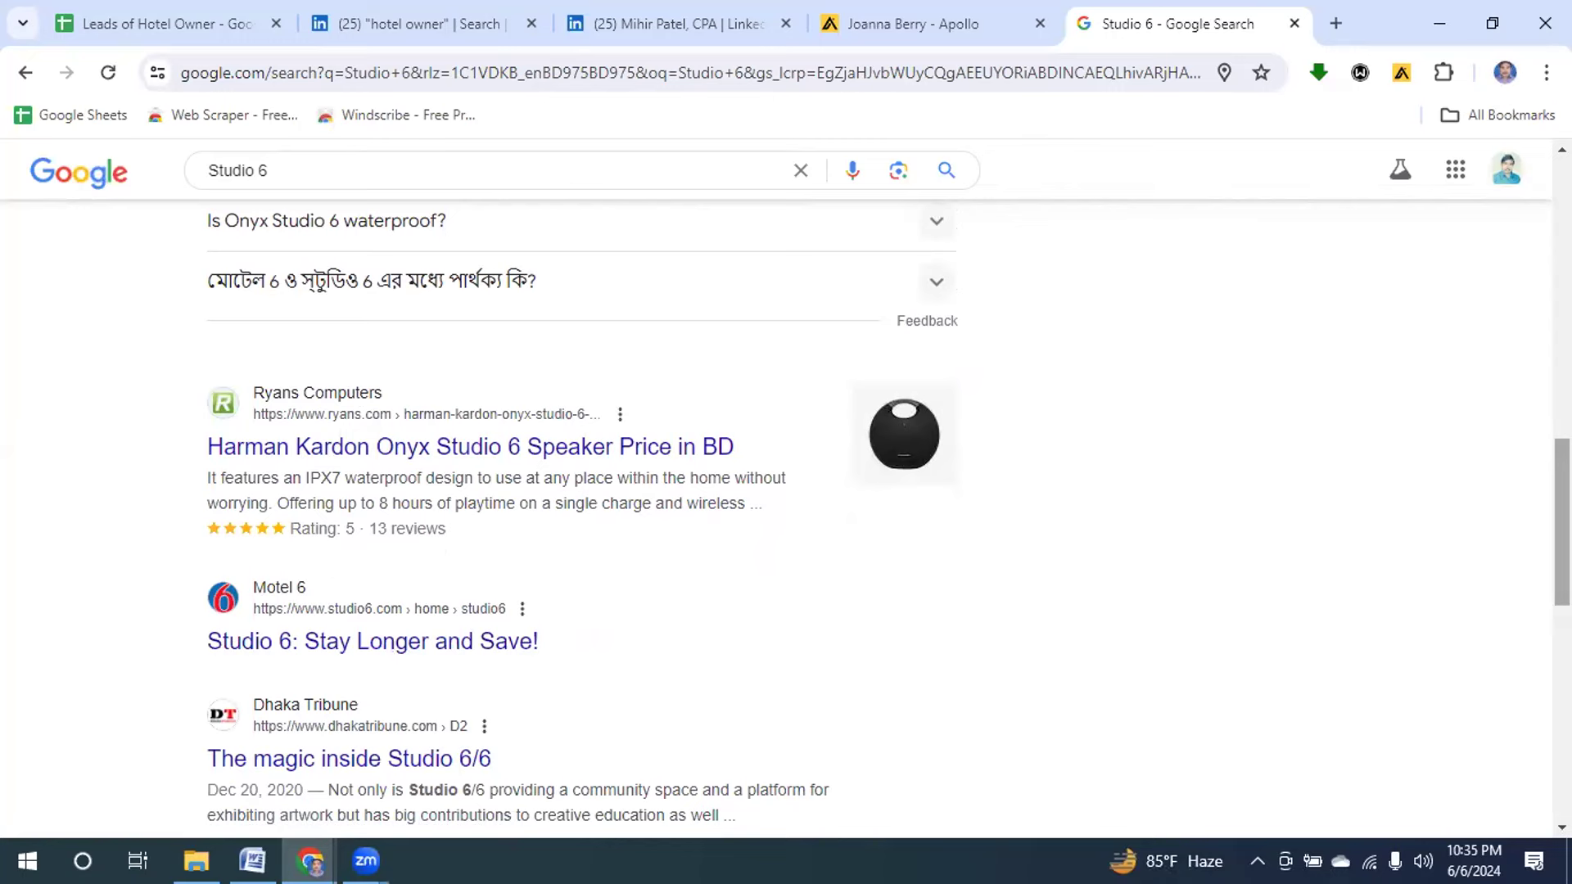
scroll(1539, 491, up, 5)
scroll(786, 516, up, 4)
scroll(1015, 453, up, 1)
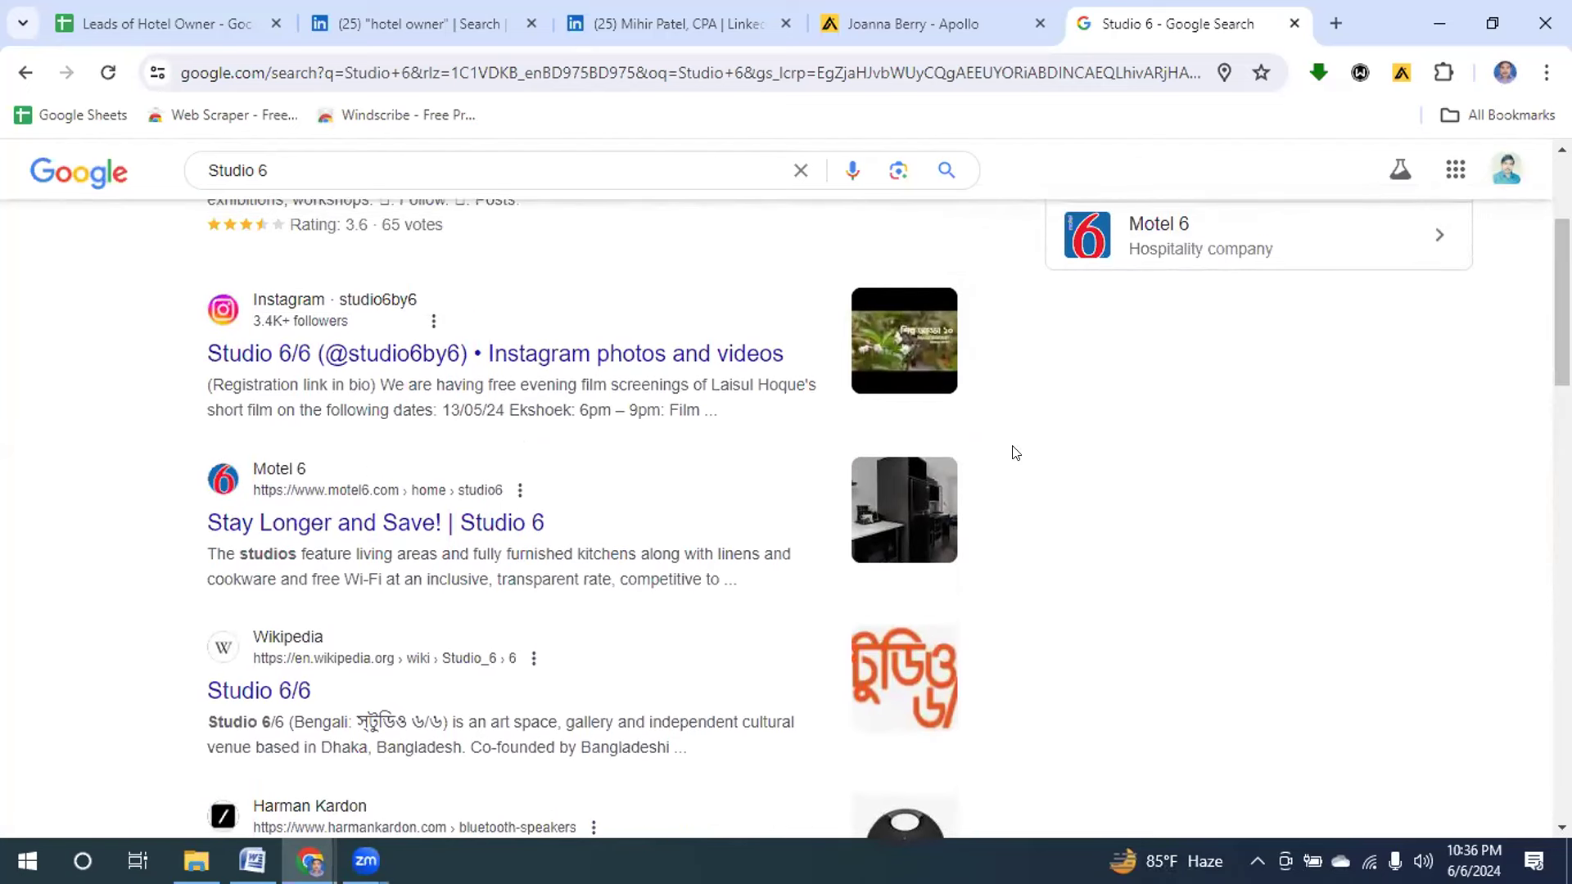
Open the 'Stay Longer and Save! | Studio 6' result and block the location request.
click(229, 527)
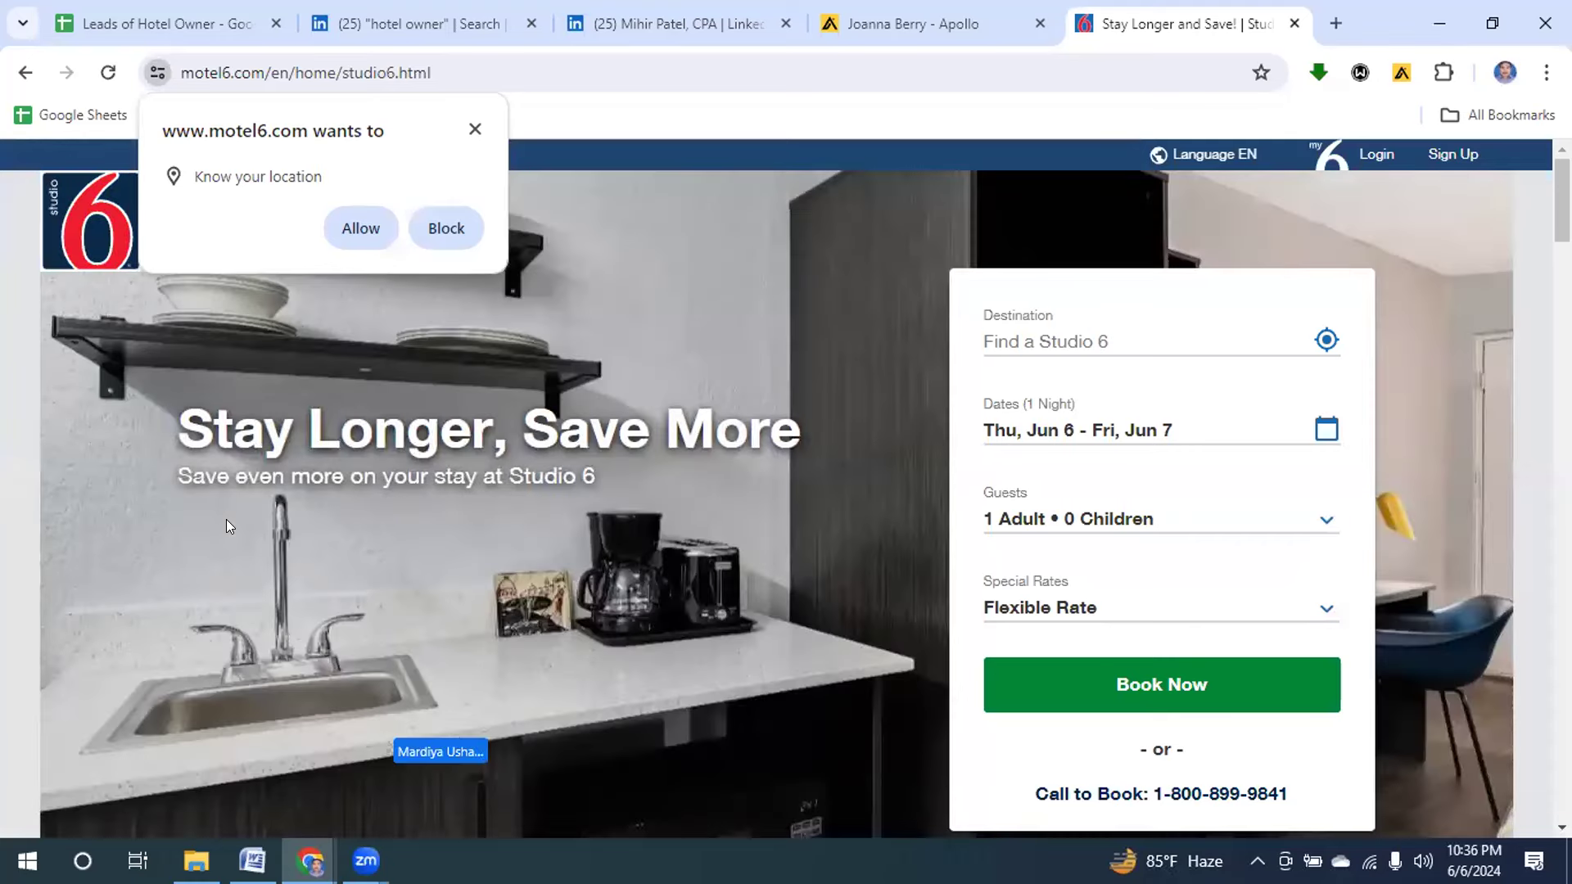
click(474, 129)
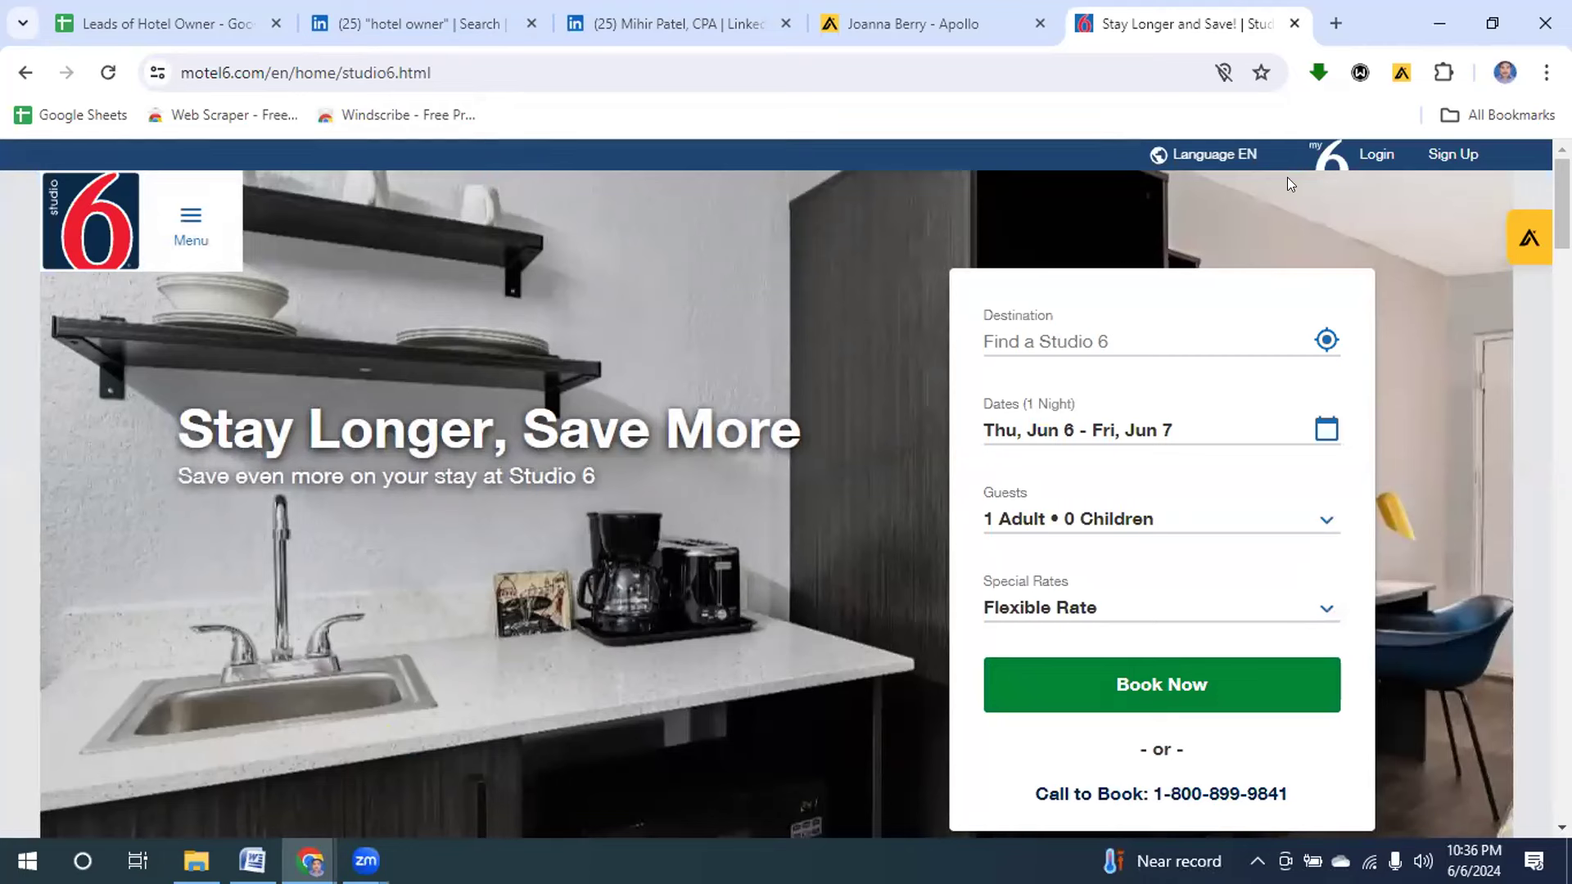
click(1506, 238)
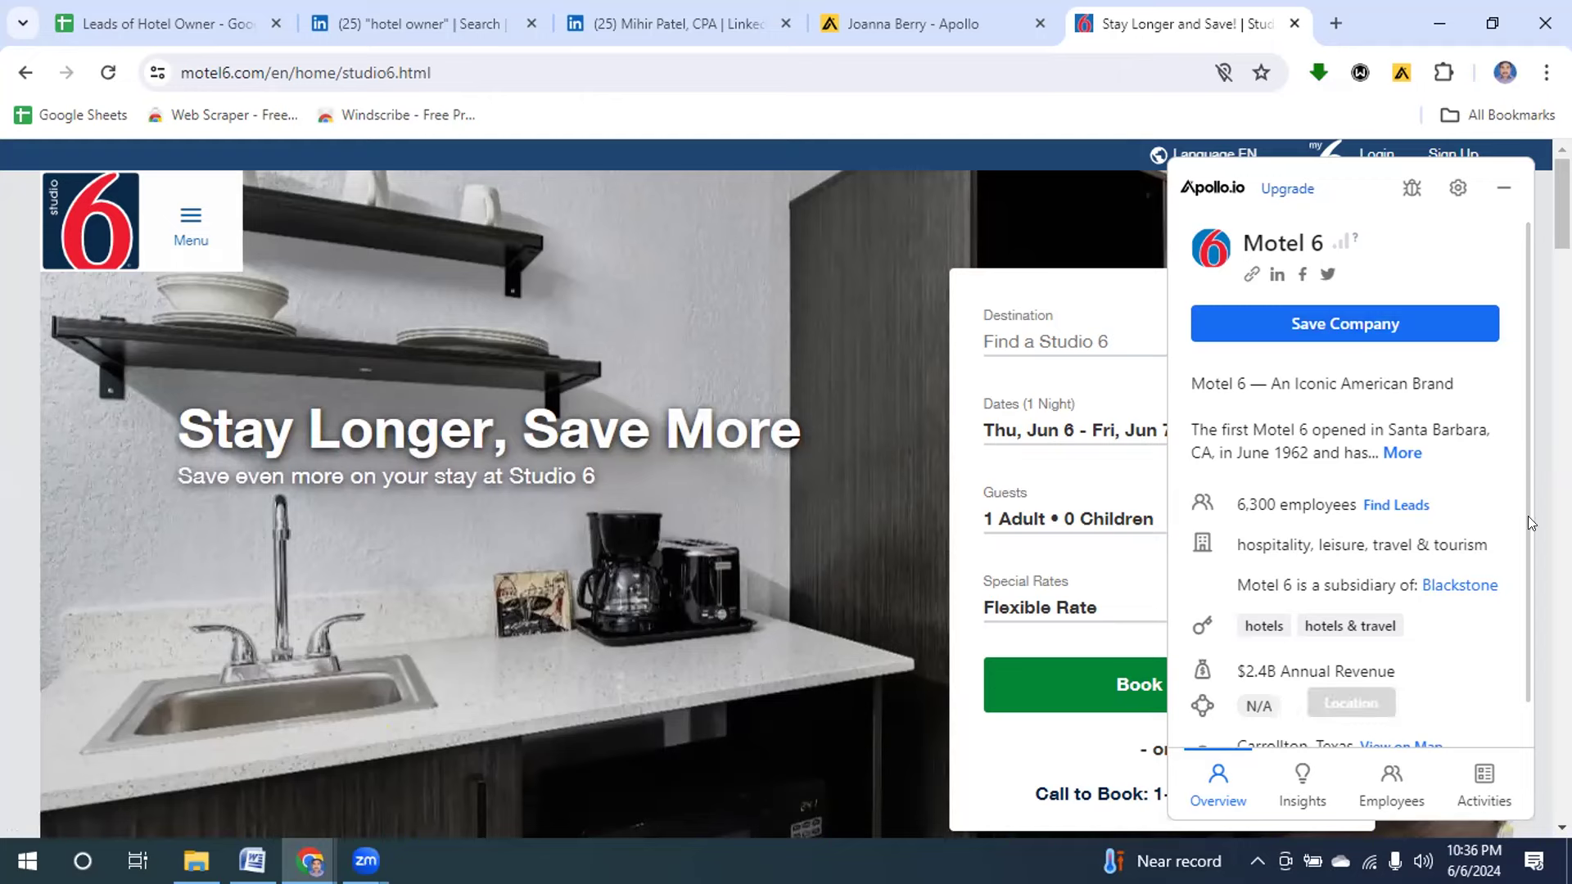
Scroll Apollo's Motel 6 overview to its Carrollton, Texas headquarters.
scroll(1500, 643, down, 1)
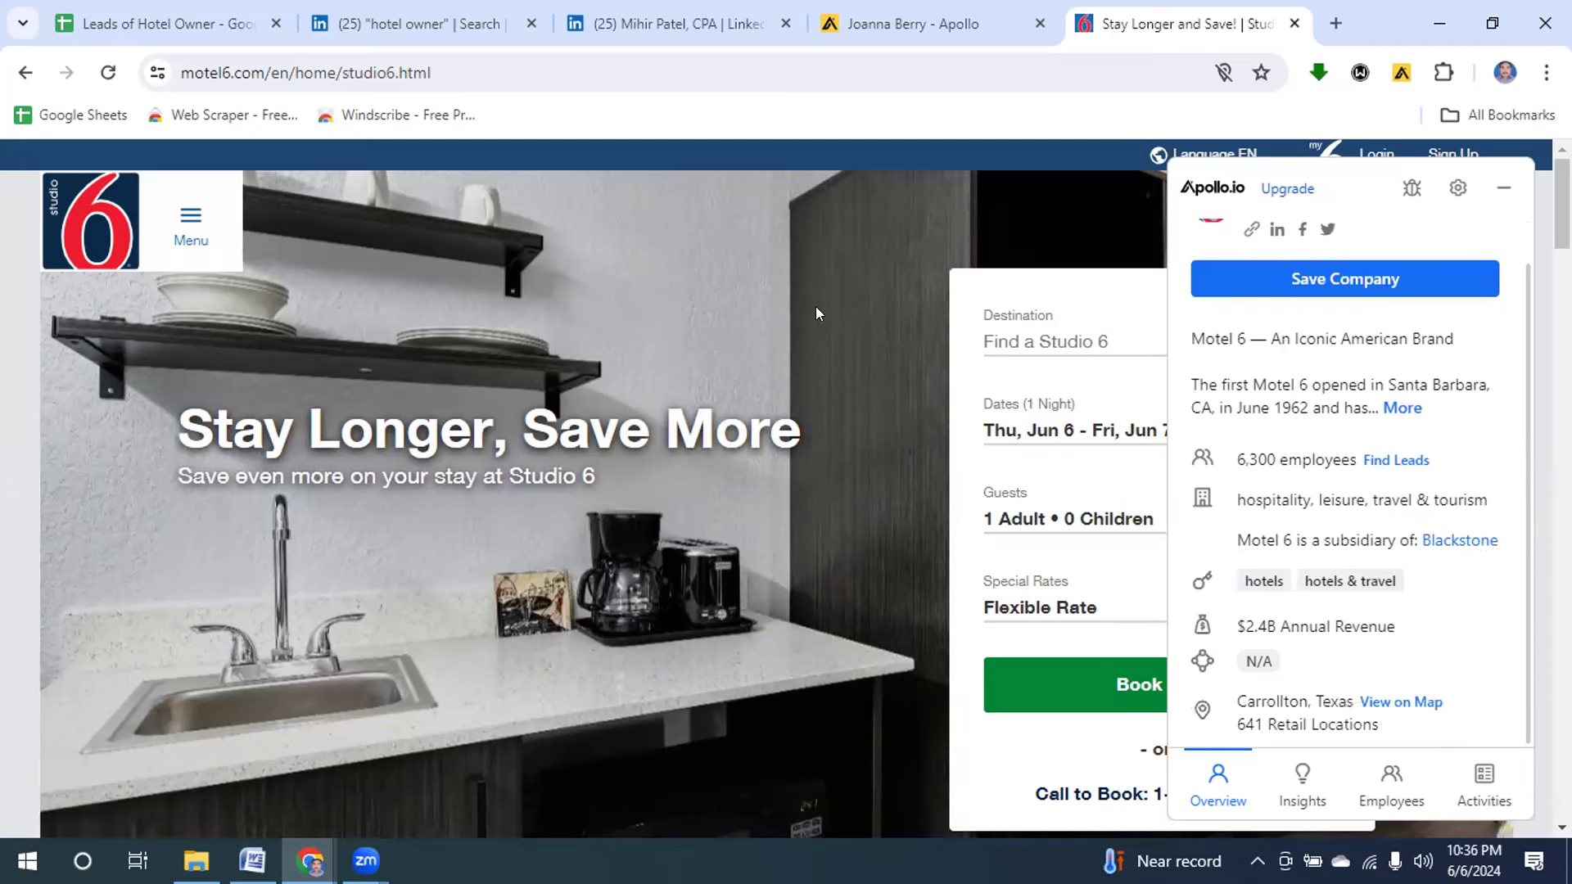
Close the Apollo panel, dismiss the location prompt, and open Contact Motel 6 from the footer.
click(1501, 188)
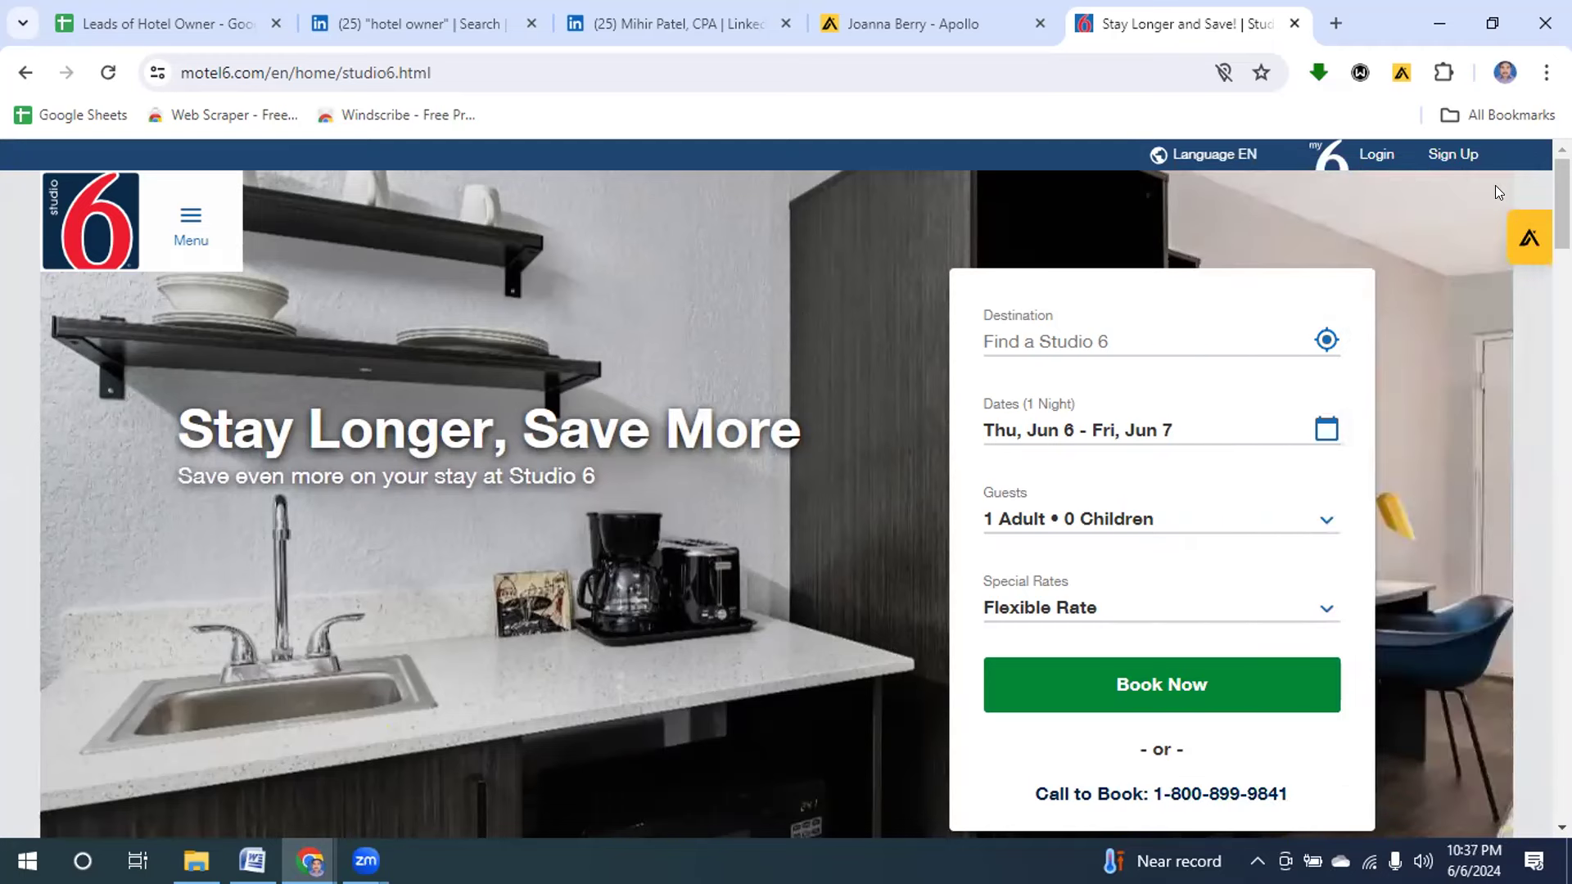
scroll(1561, 204, down, 5)
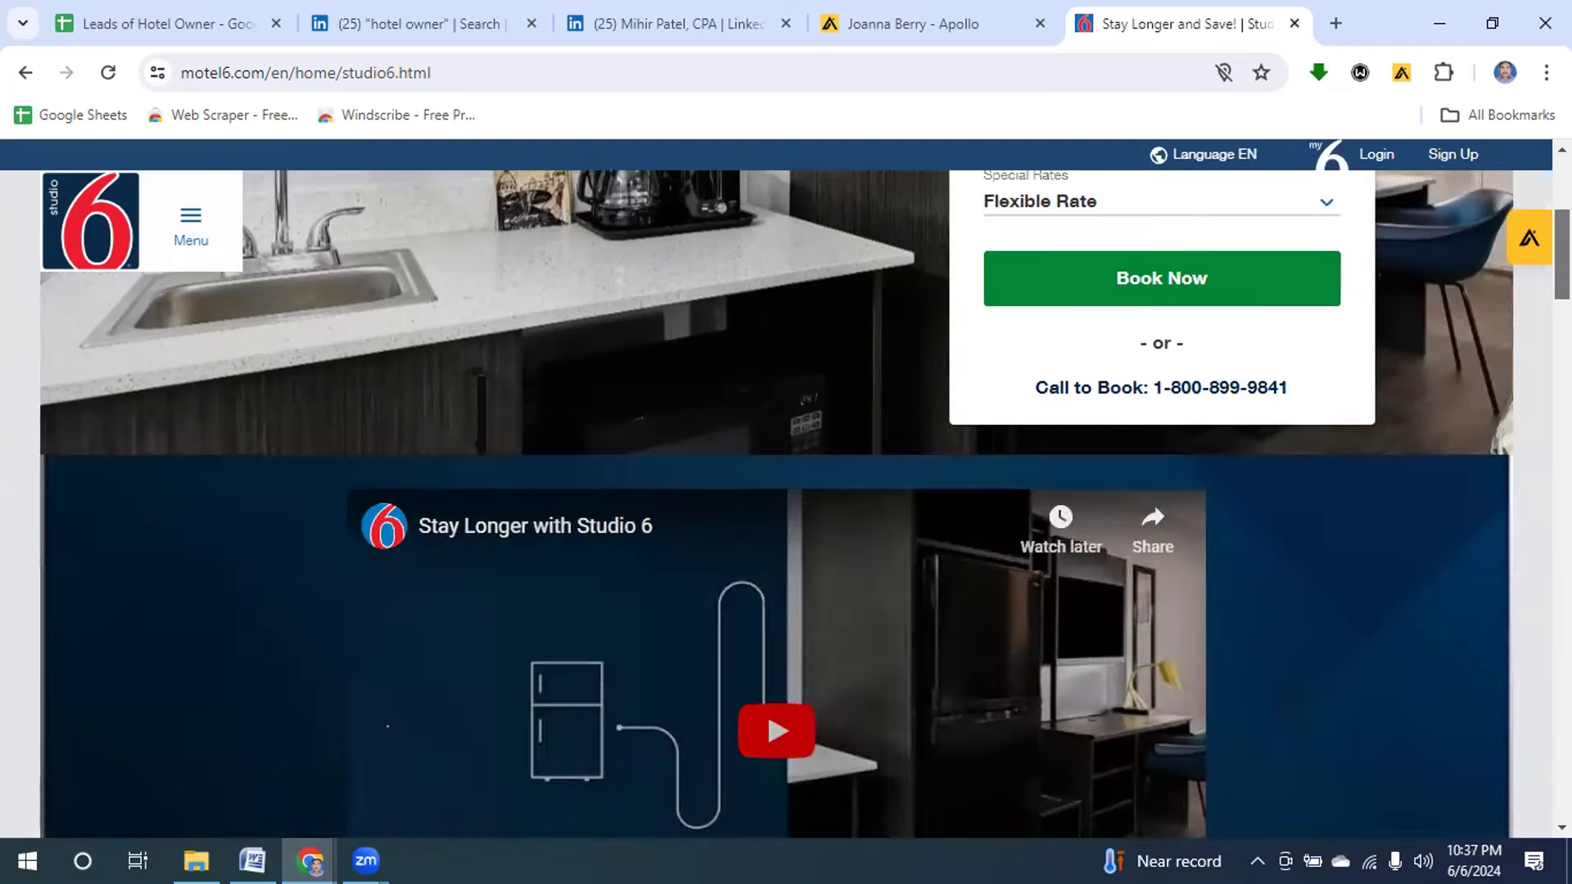
key(End)
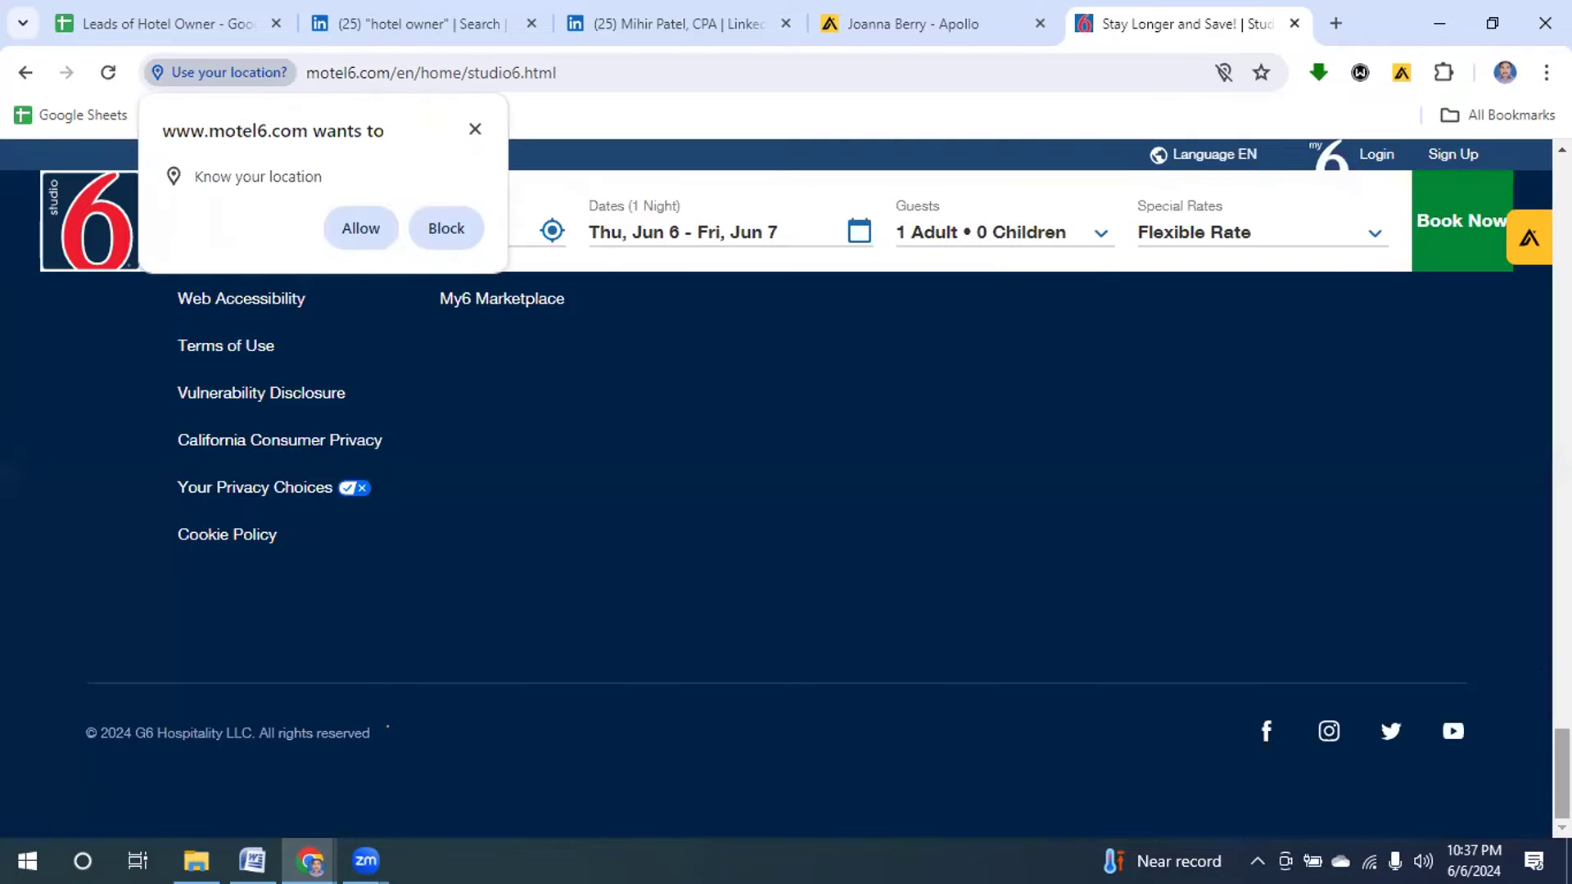
scroll(387, 726, up, 5)
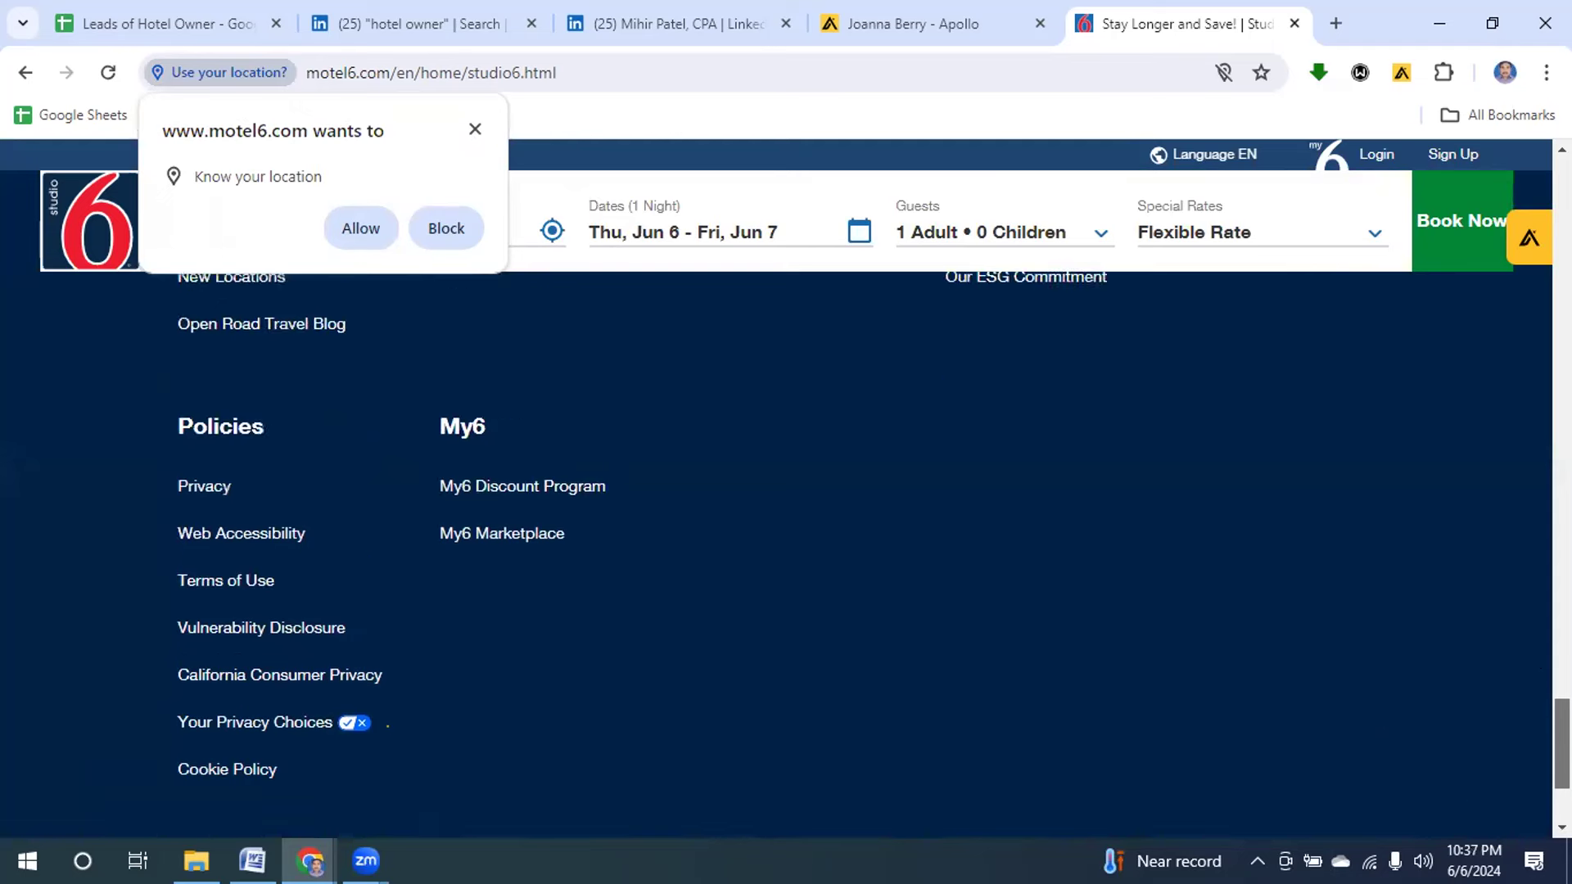
scroll(387, 726, up, 5)
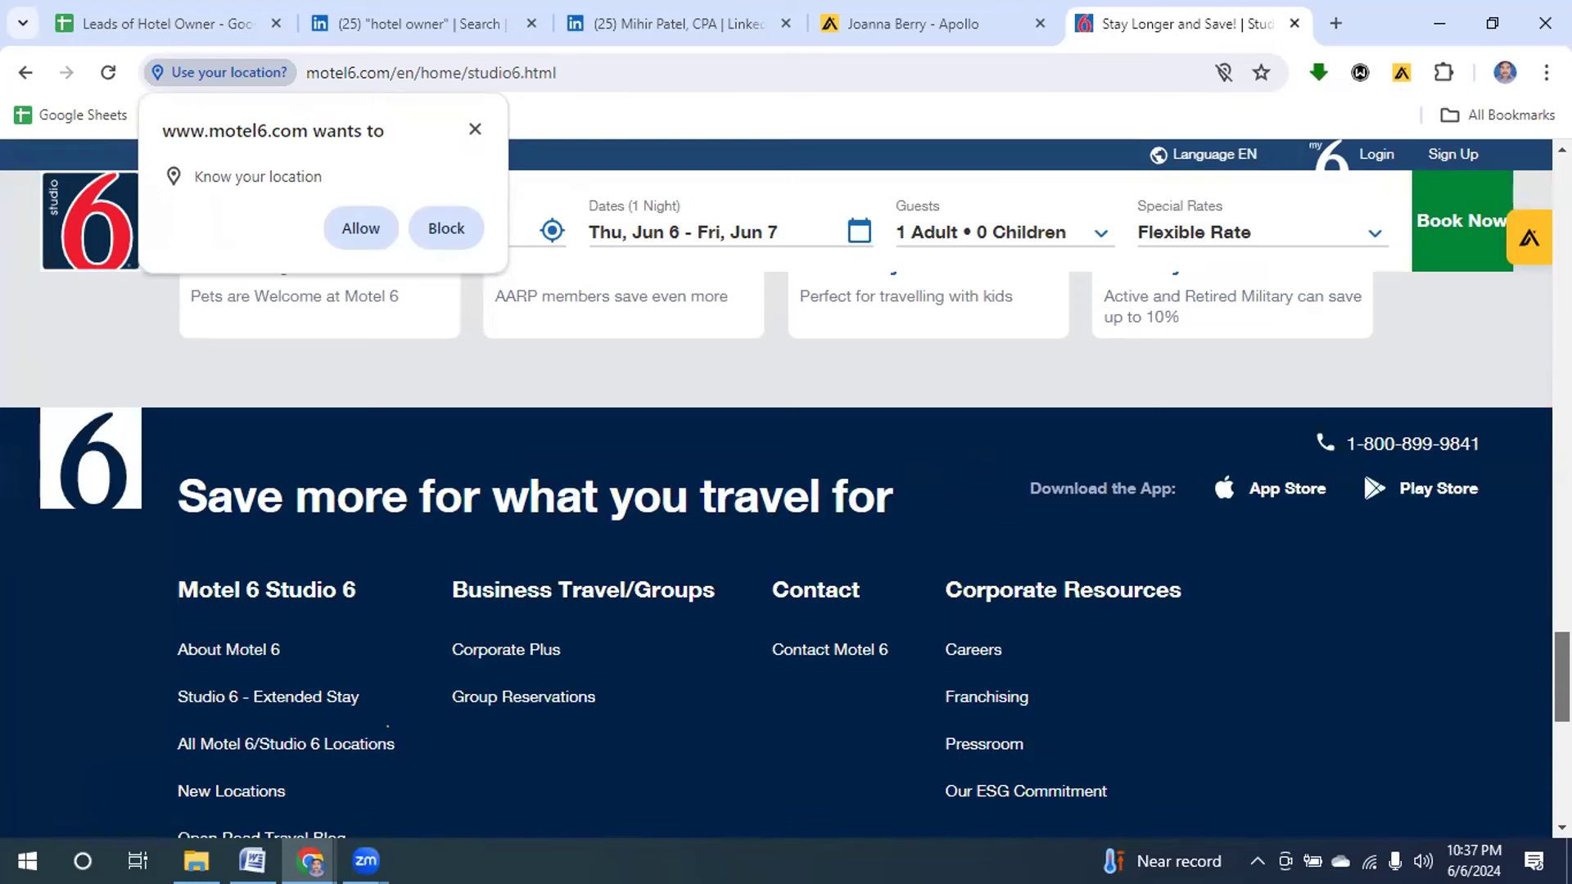
scroll(387, 726, down, 1)
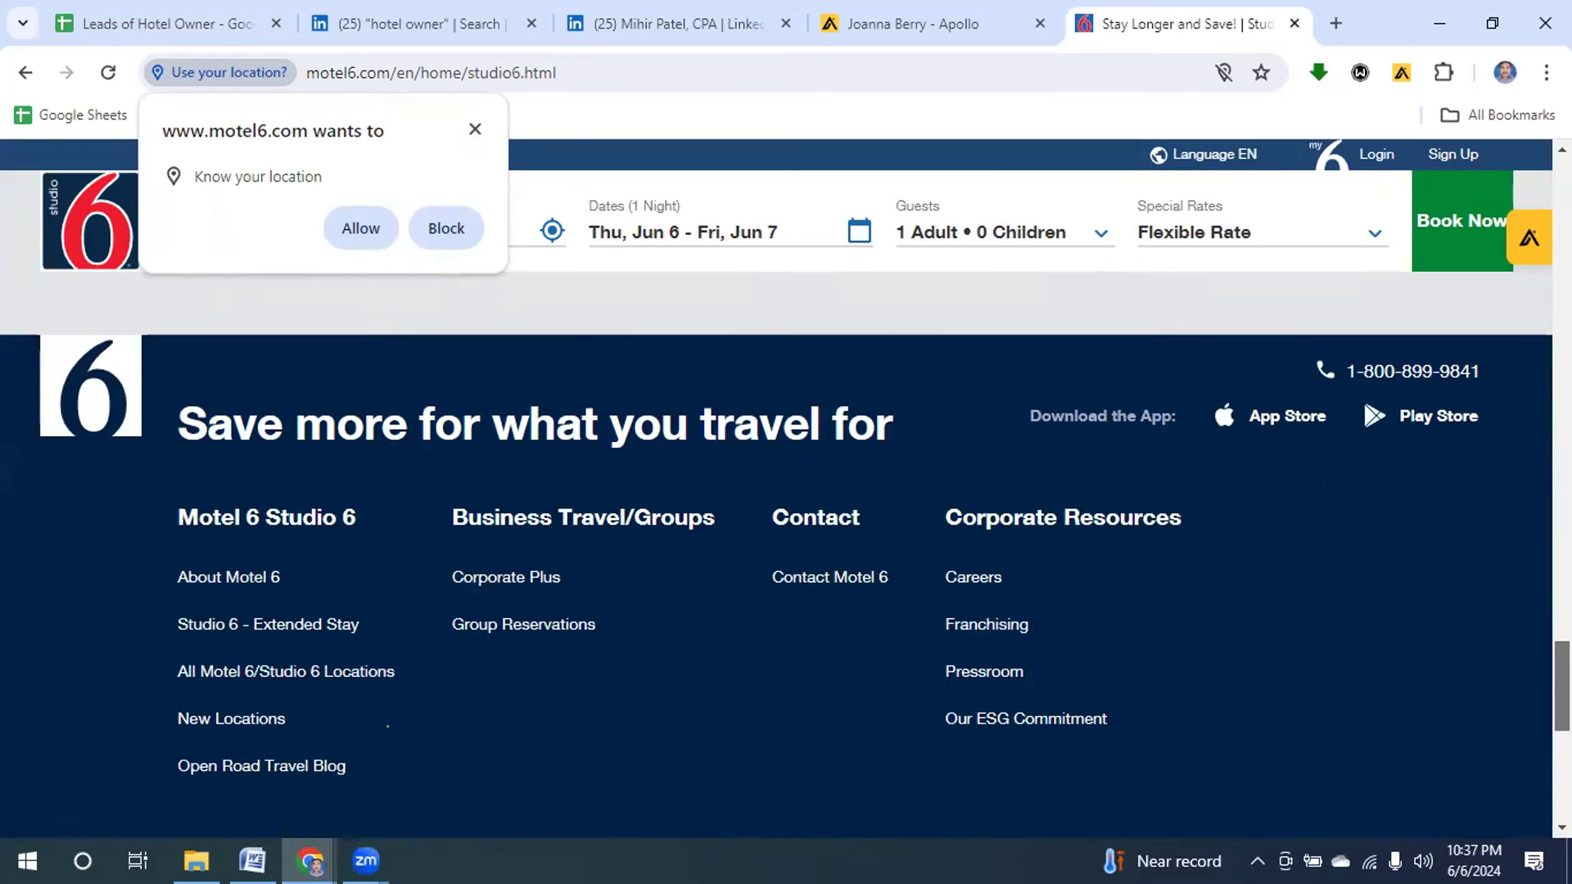
click(472, 128)
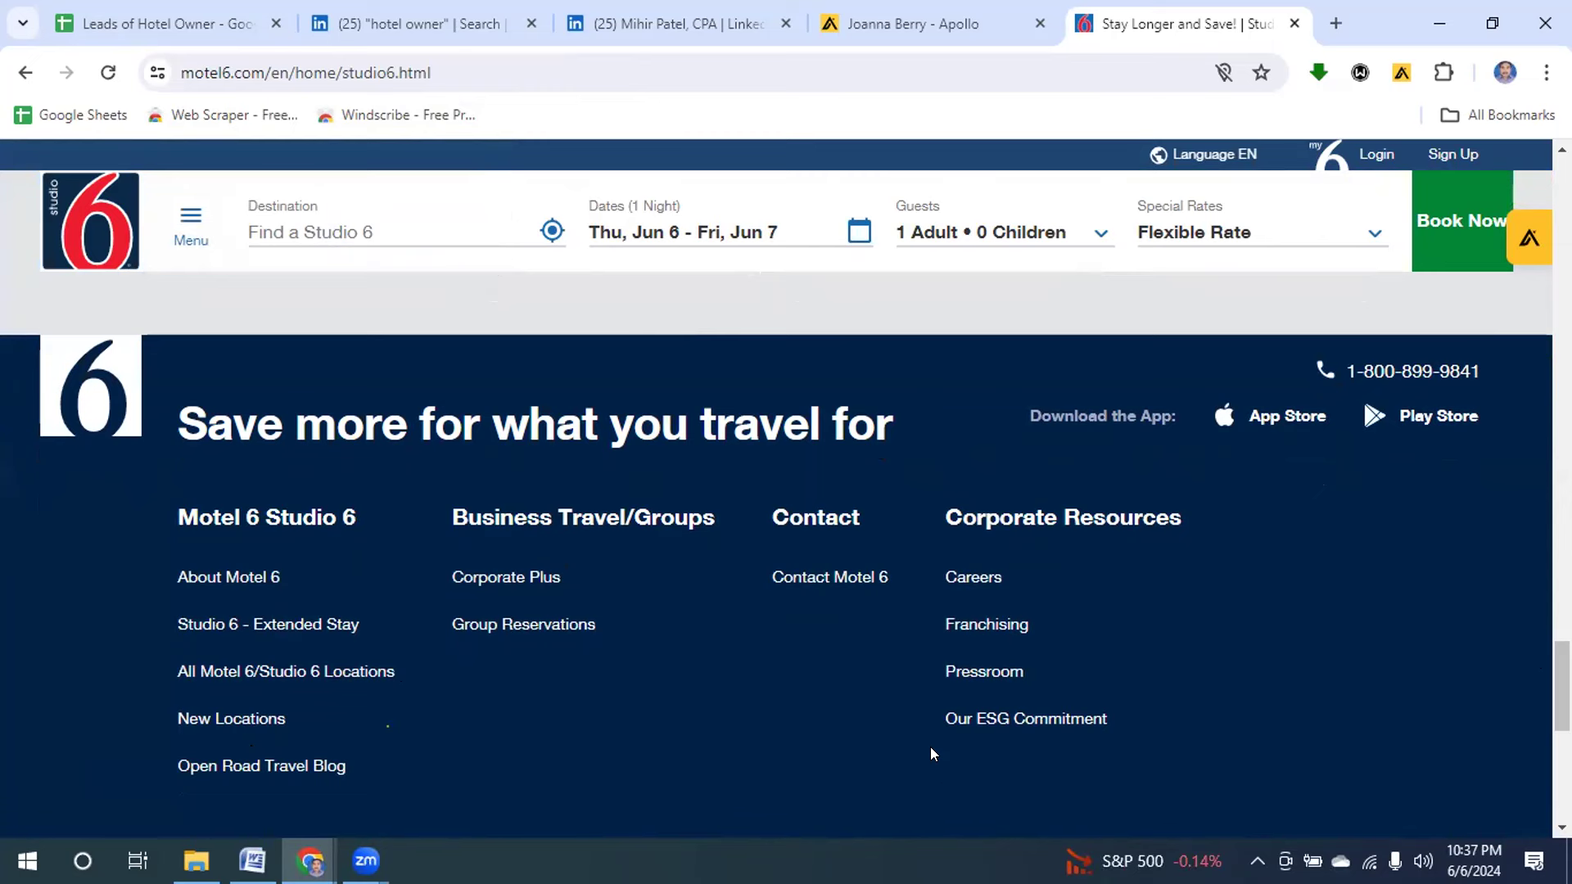
click(782, 581)
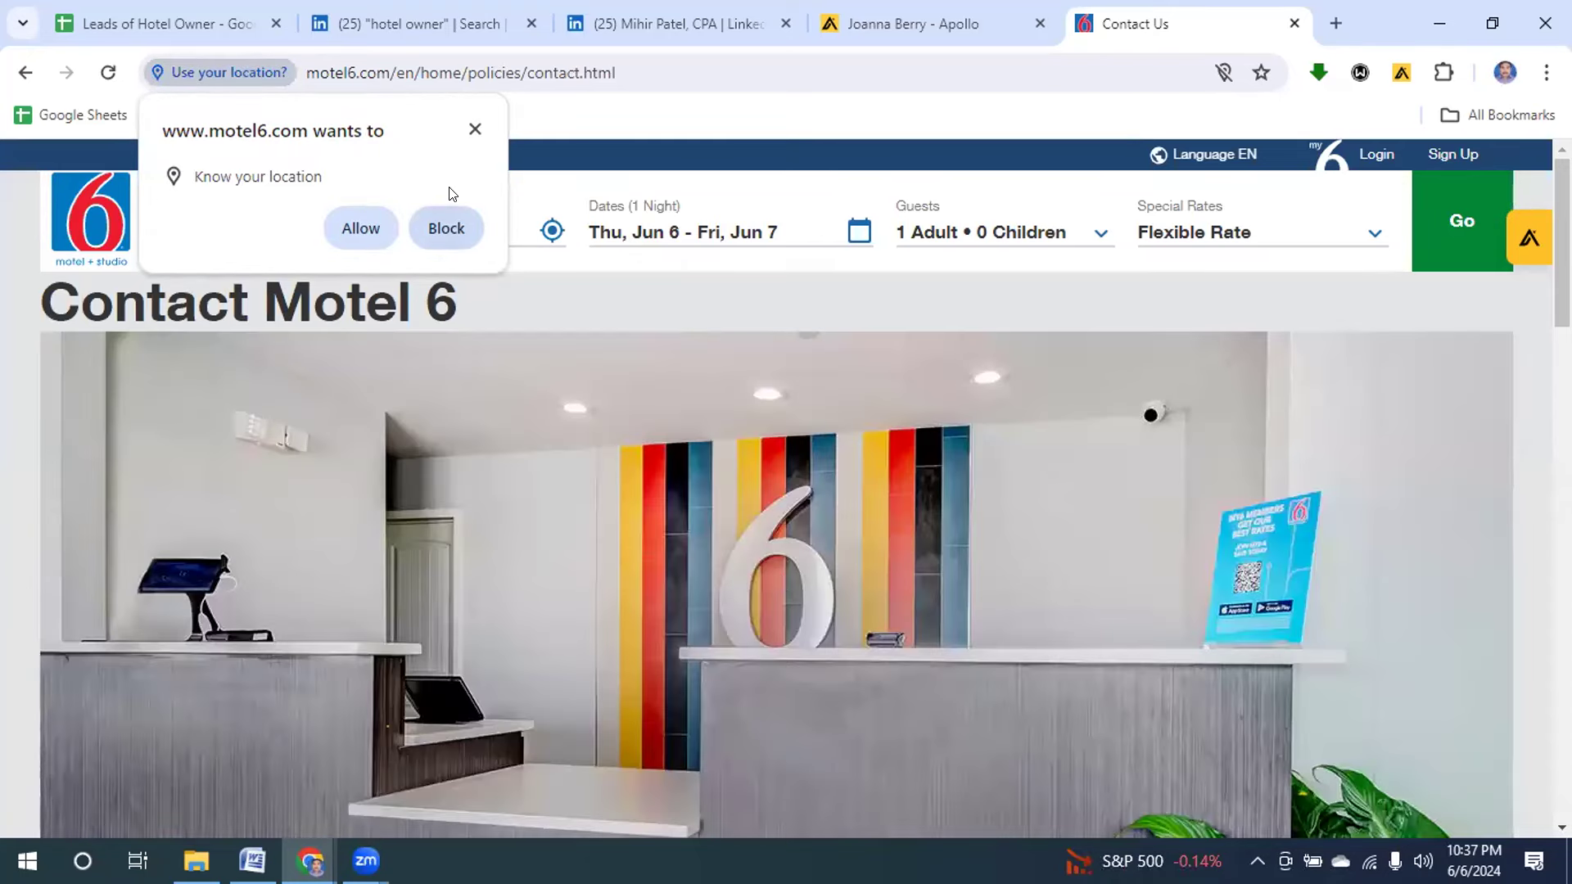
Dismiss the location prompt and open Motel 6's YouTube channel from the Contact page footer.
click(473, 128)
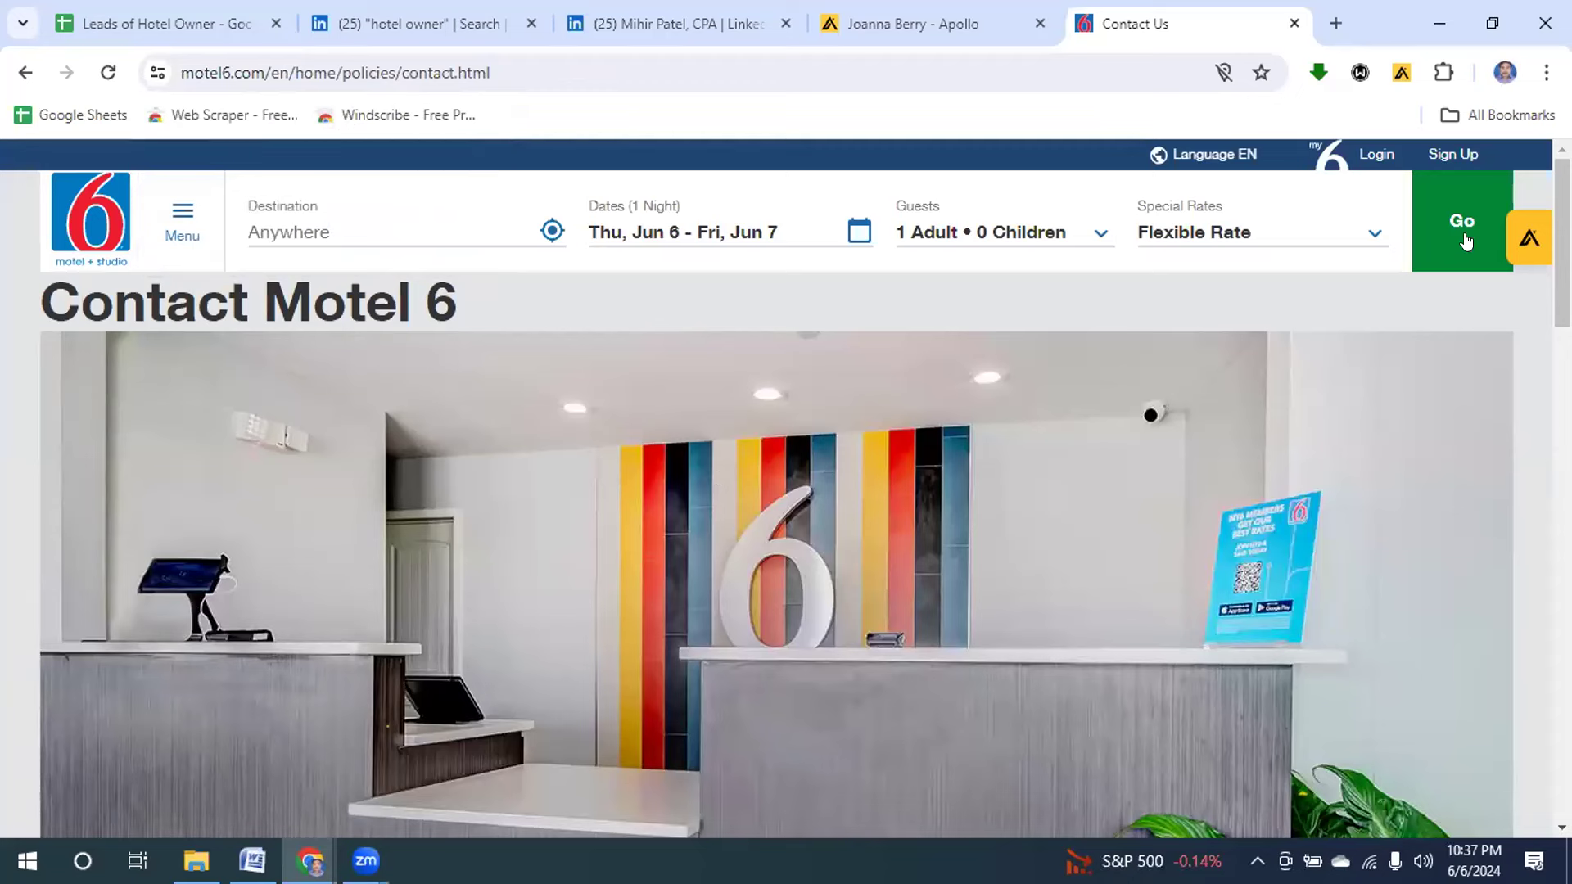
scroll(1562, 246, down, 2)
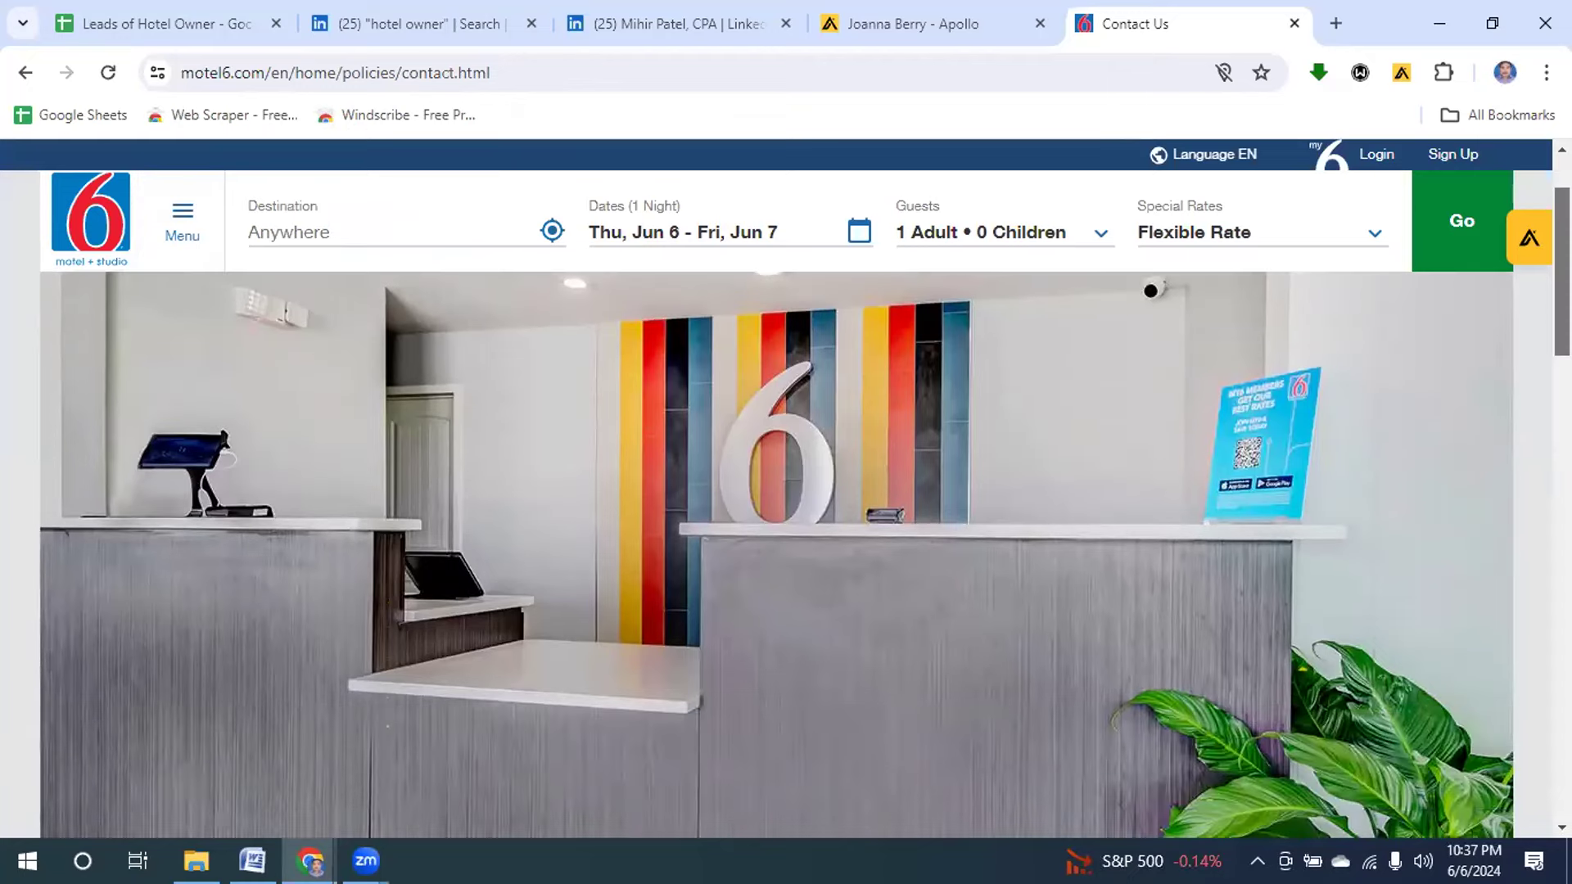
scroll(786, 532, down, 5)
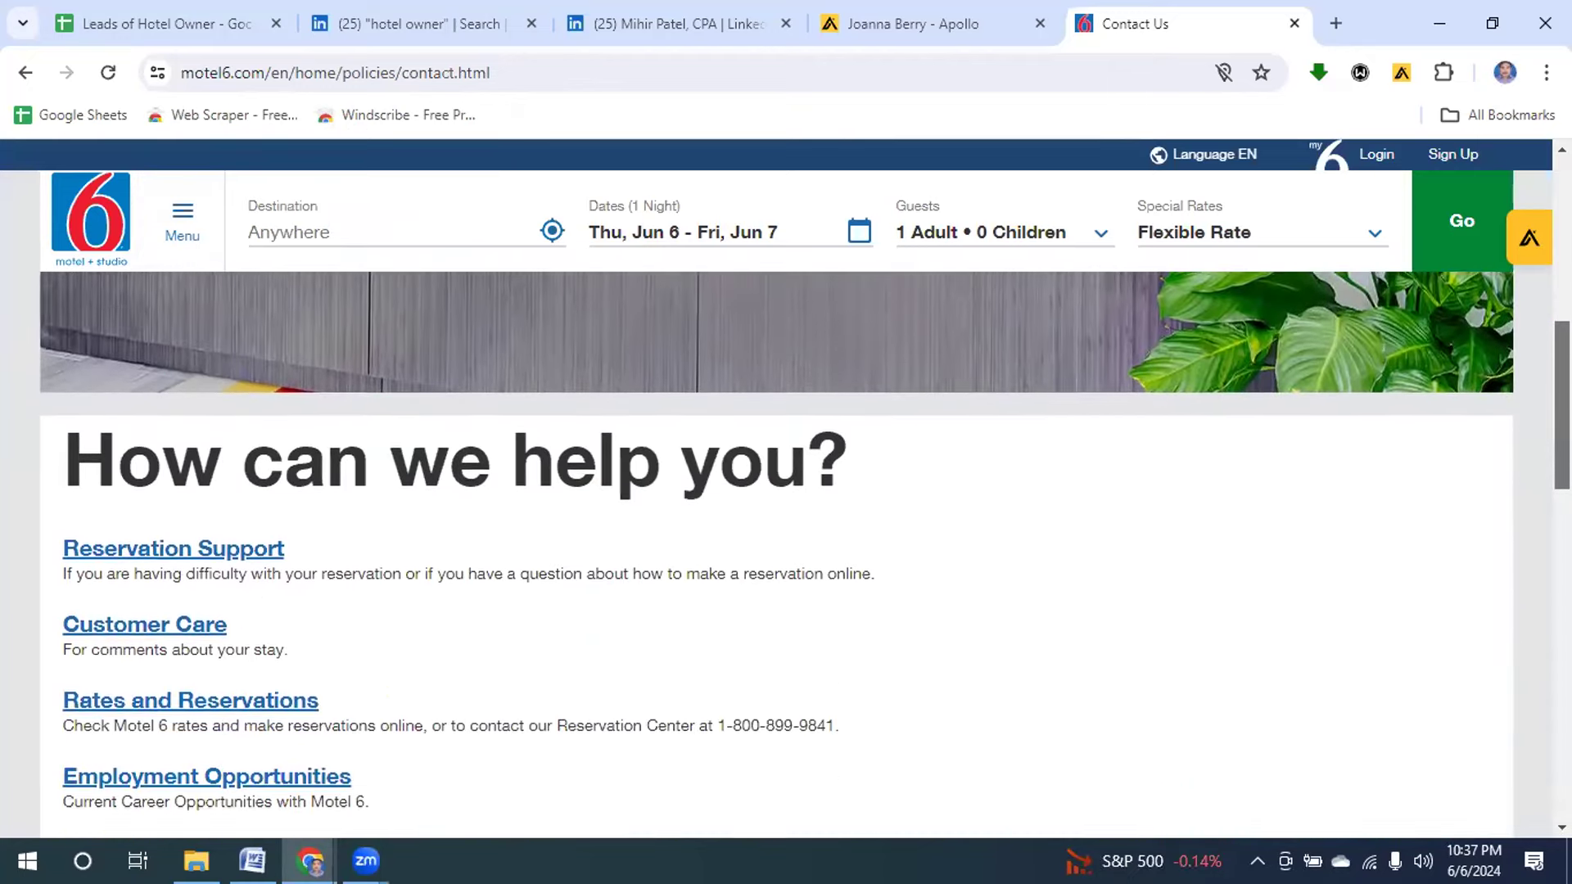
scroll(785, 532, down, 5)
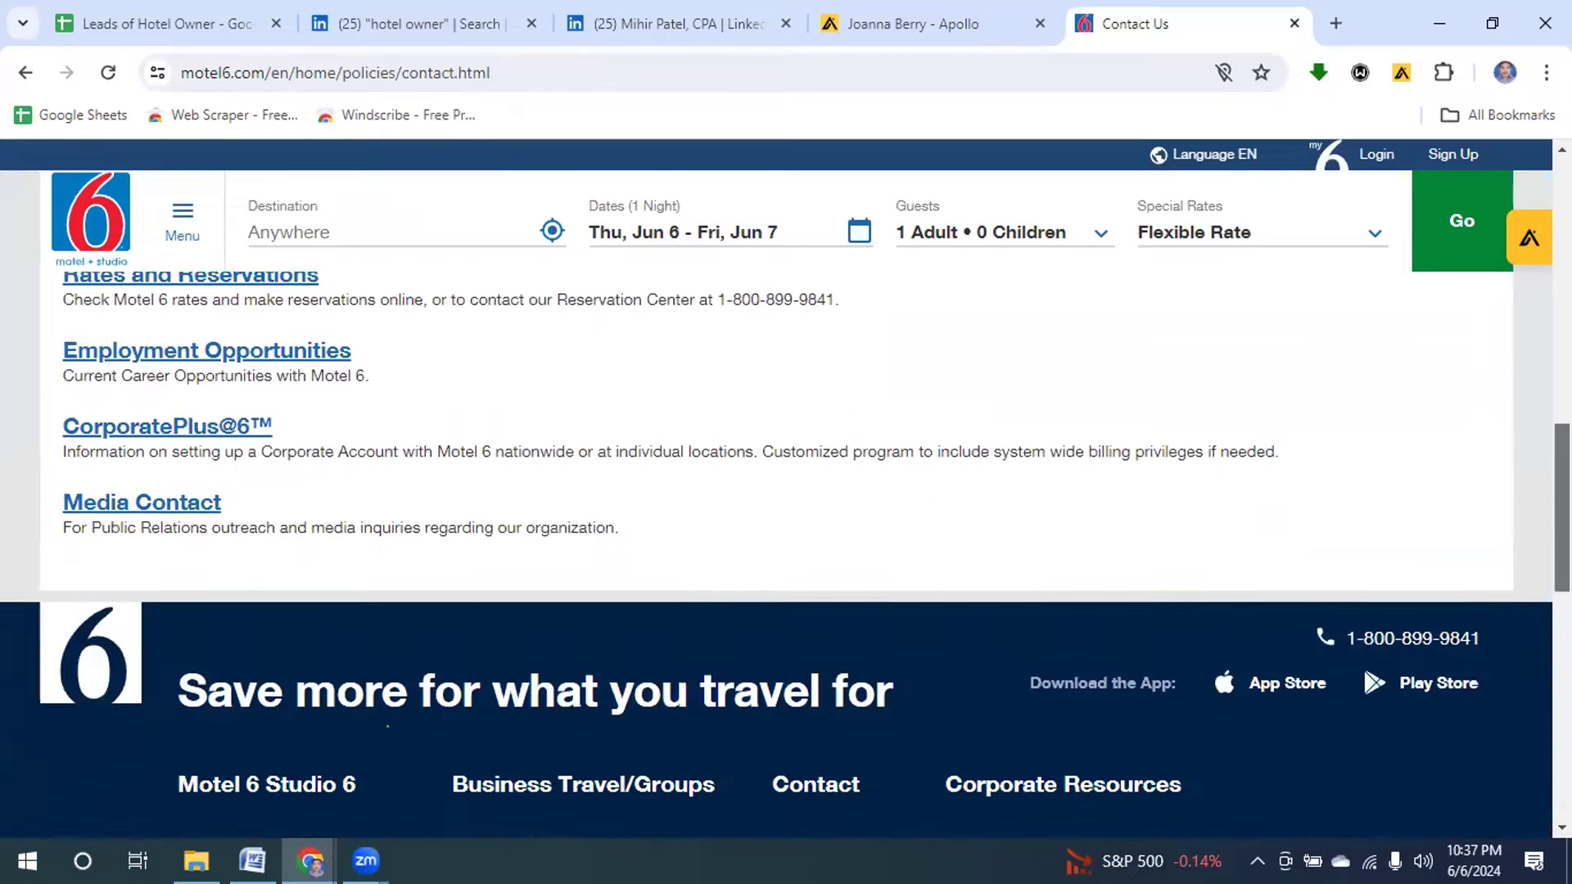
scroll(786, 532, down, 4)
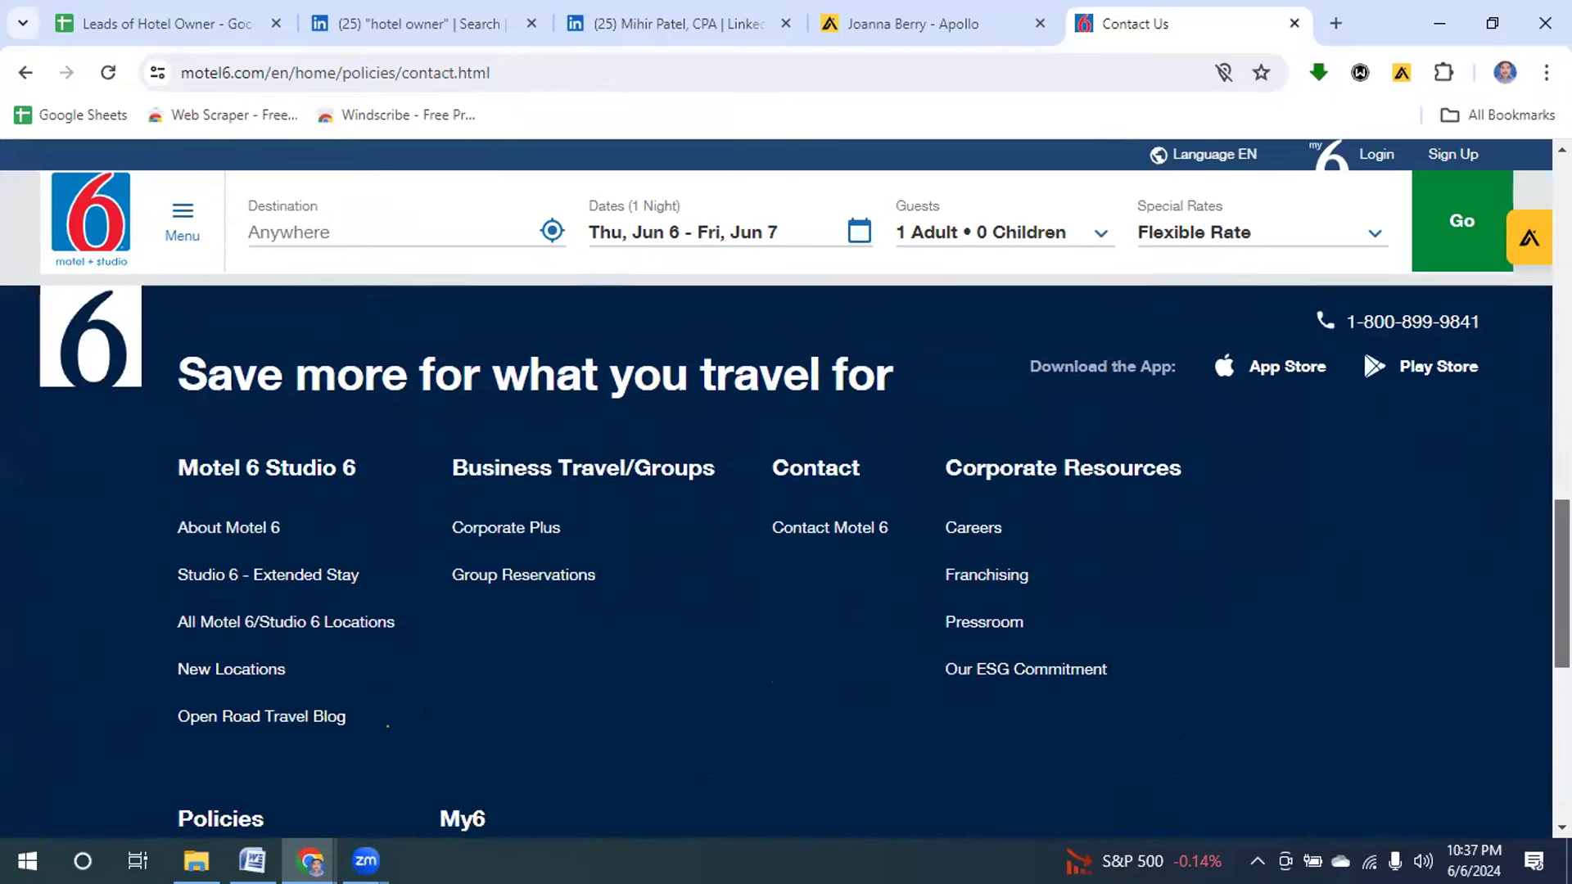
scroll(786, 533, down, 4)
scroll(786, 532, down, 3)
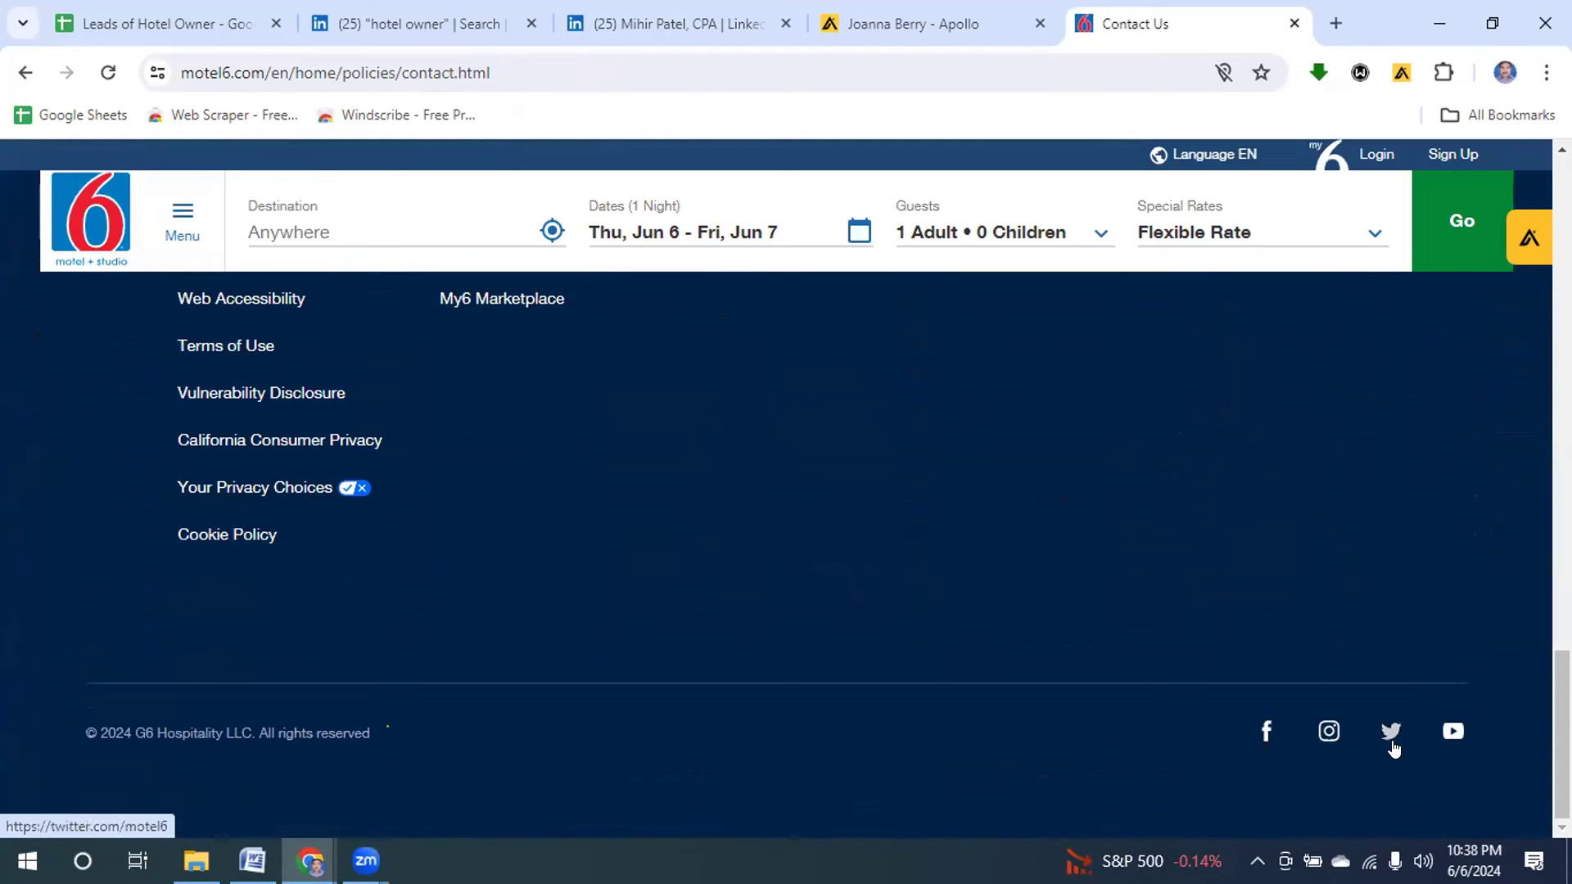
click(1453, 731)
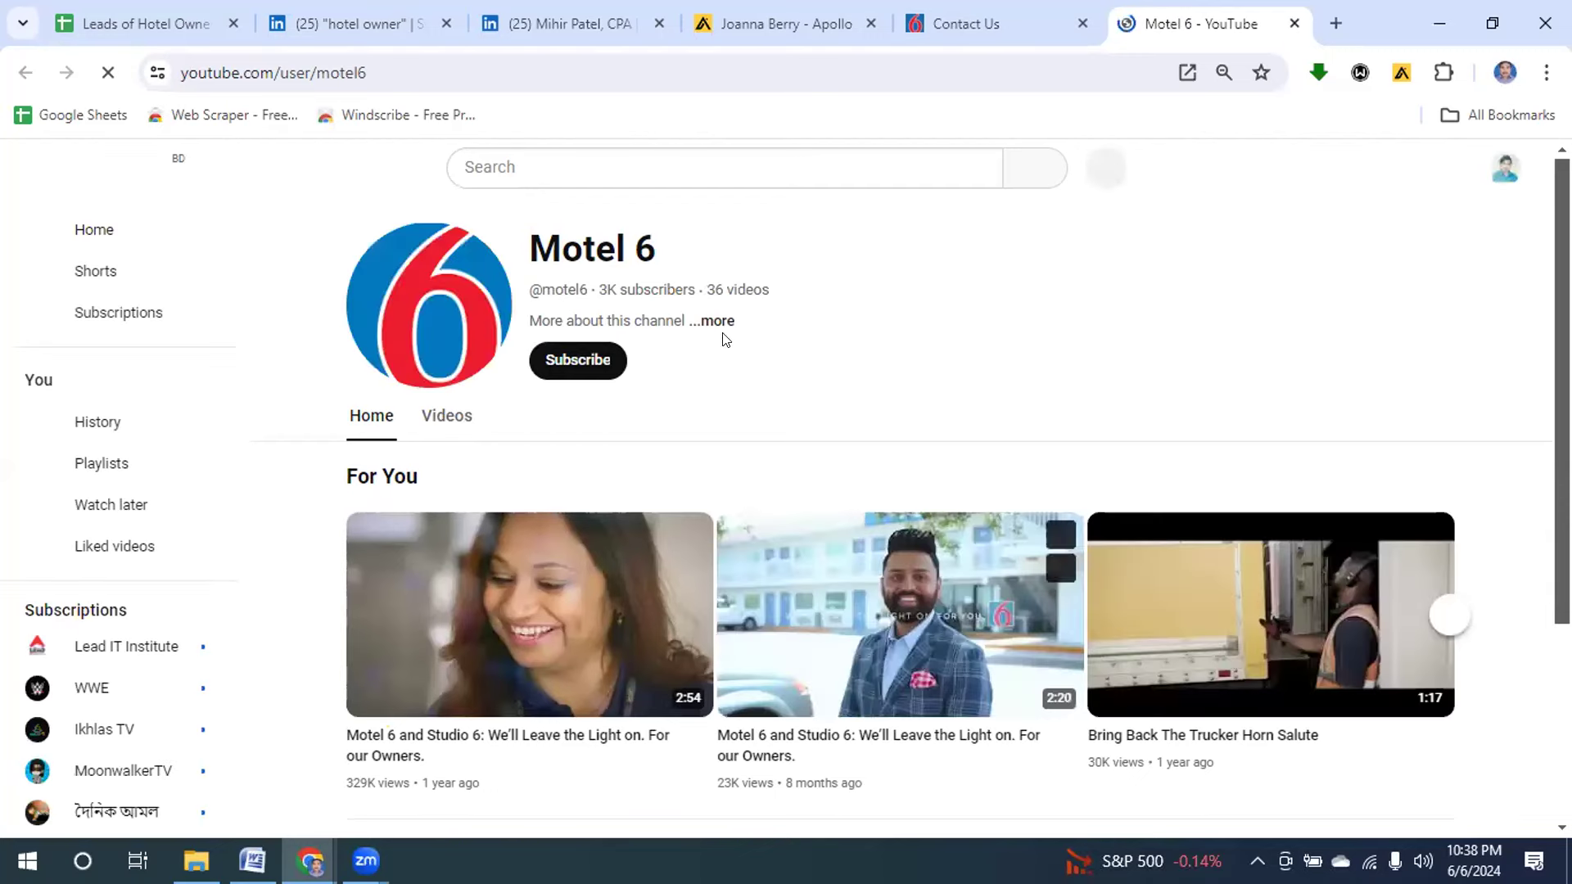
click(709, 323)
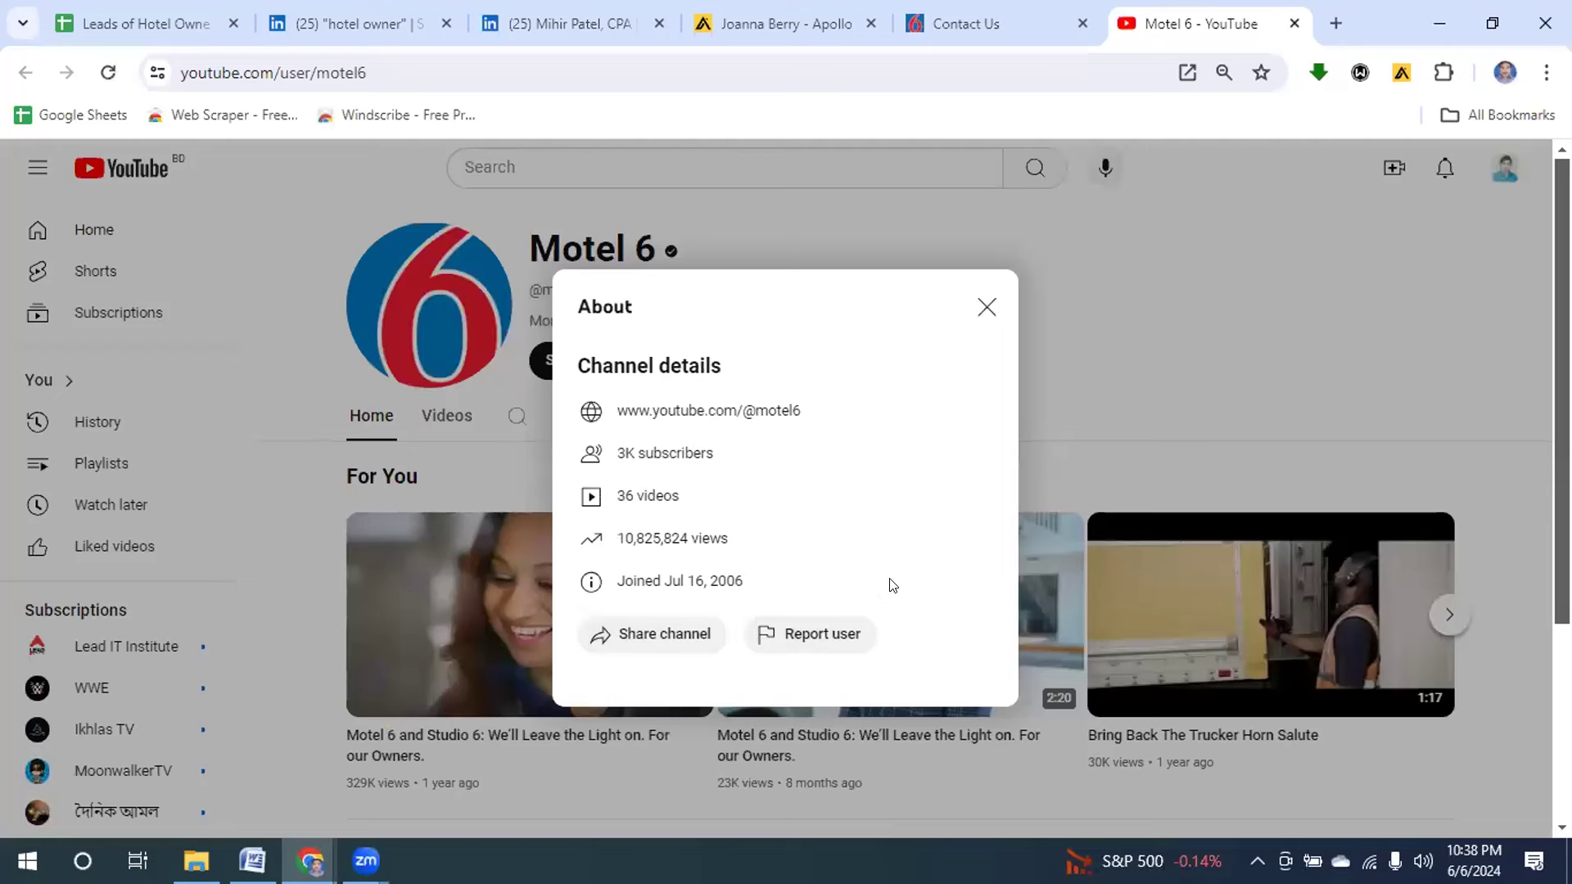
click(985, 308)
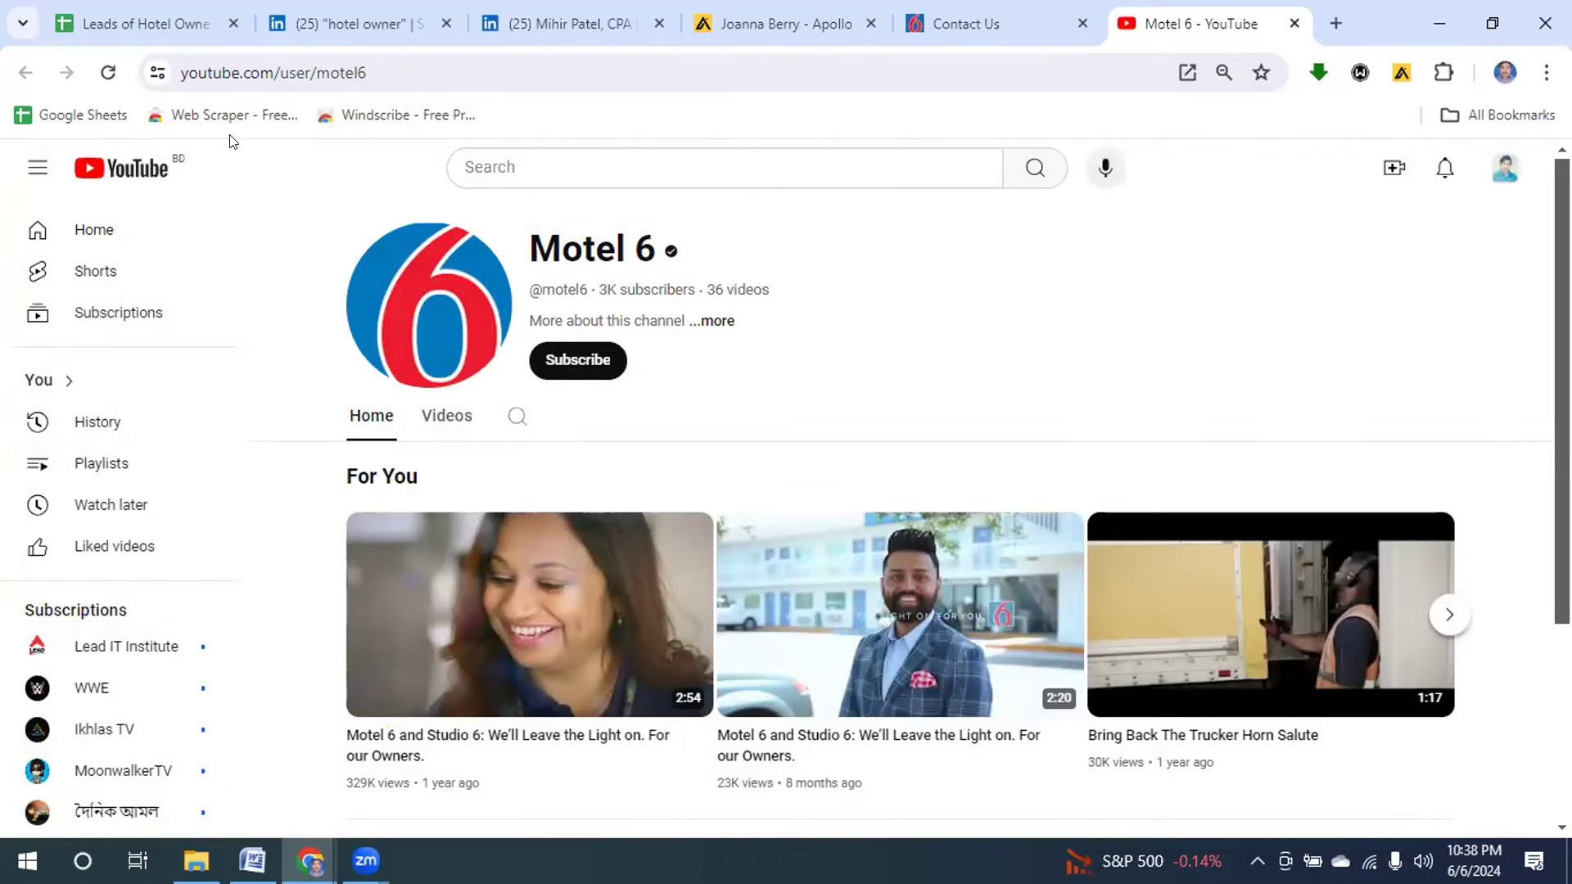
Collapse the Apollo side panel and go back to page 2 of the 'hotel owner' LinkedIn results.
click(533, 26)
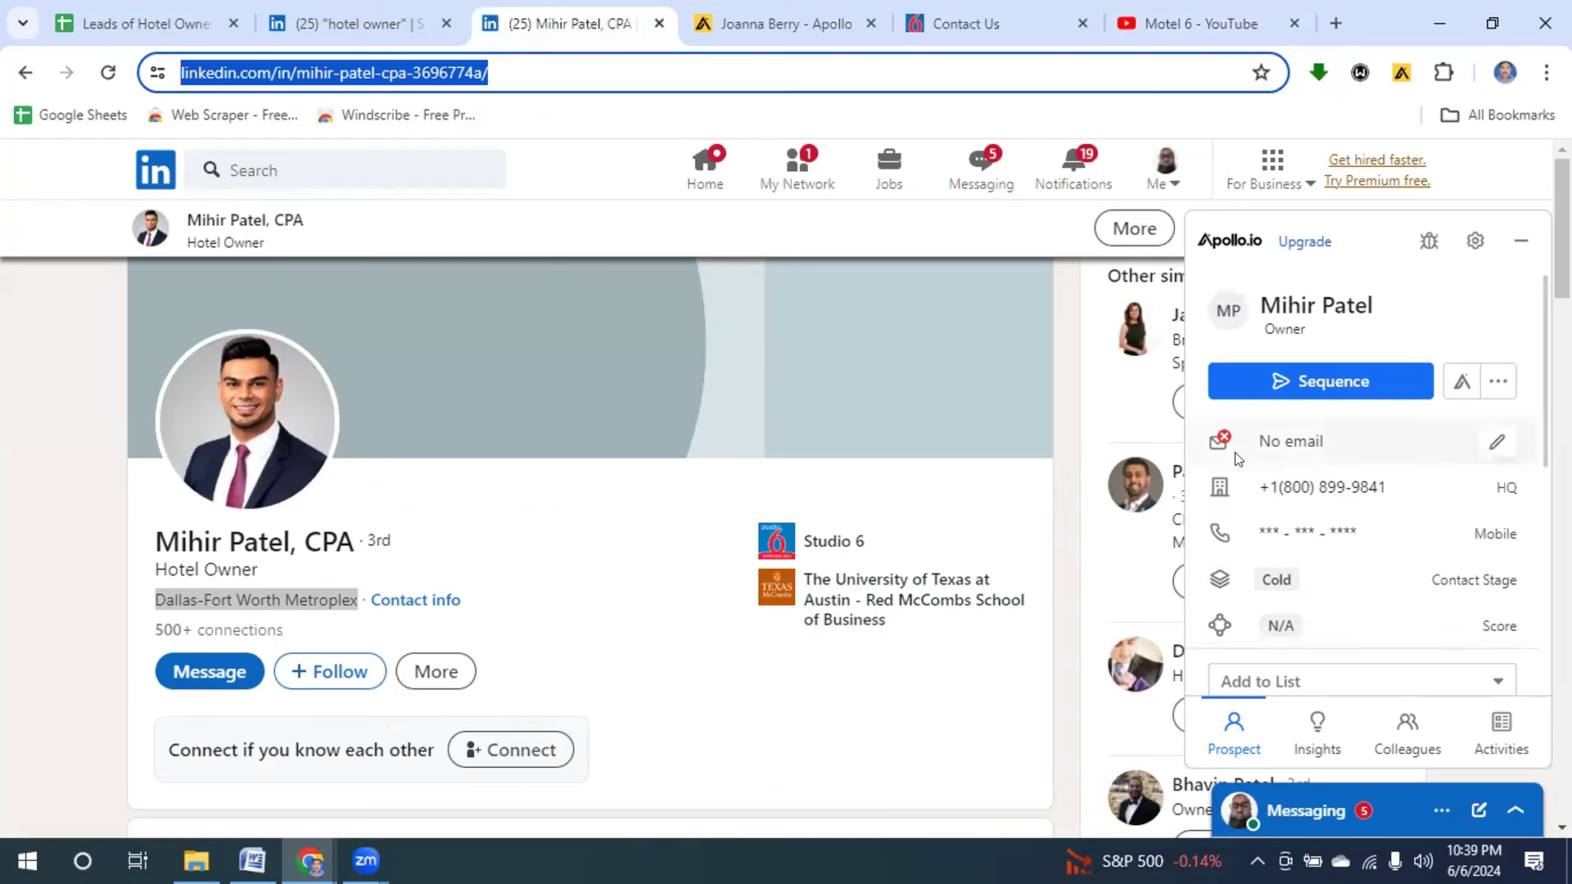
click(1517, 239)
click(1517, 239)
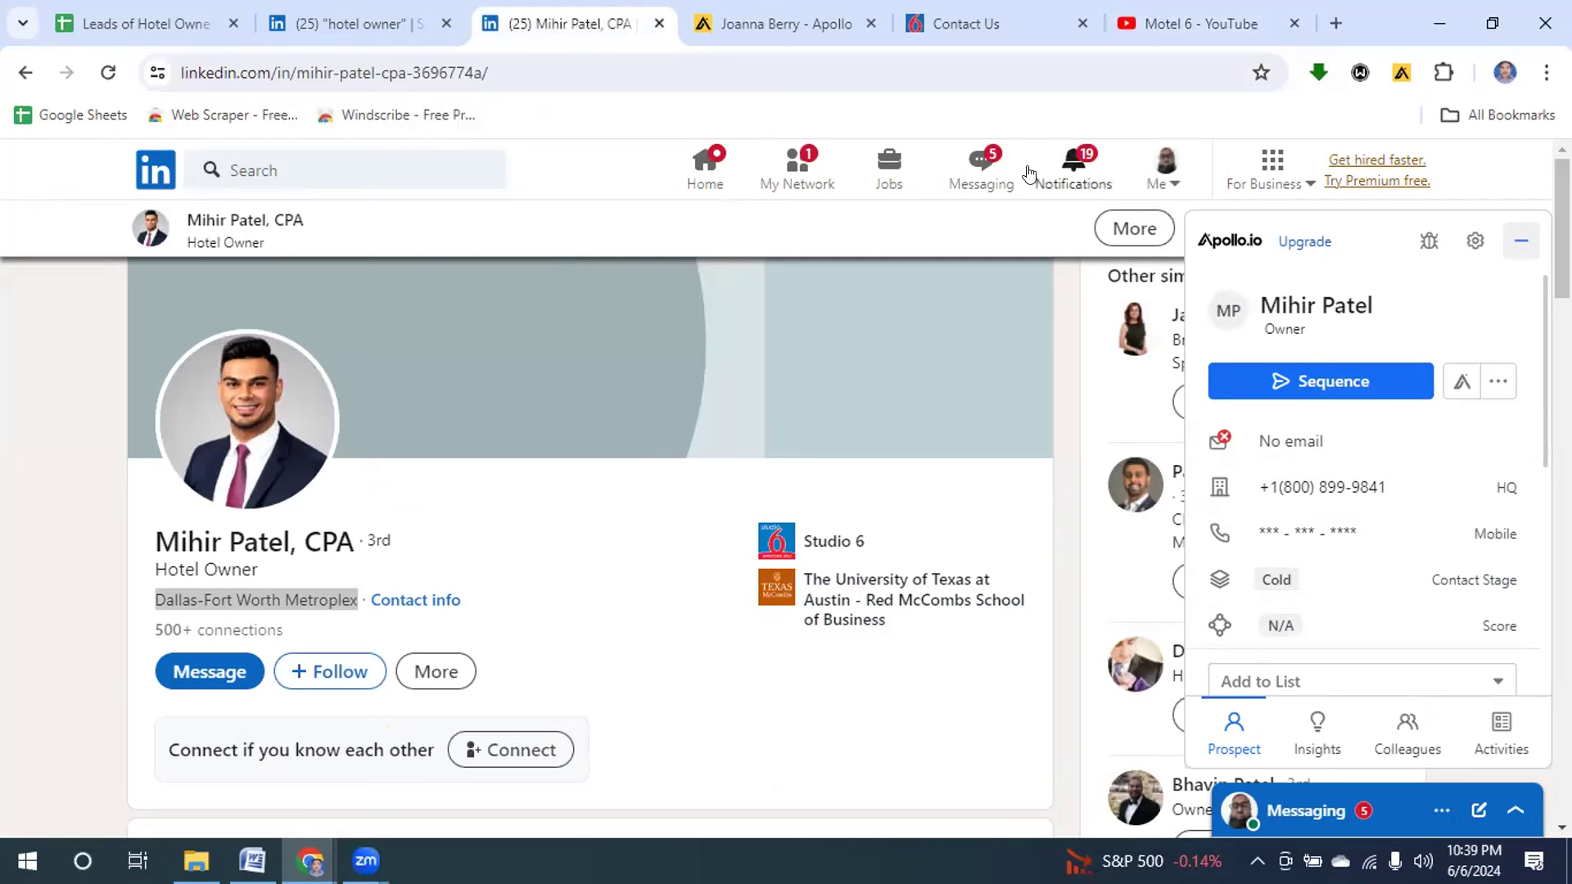
click(342, 22)
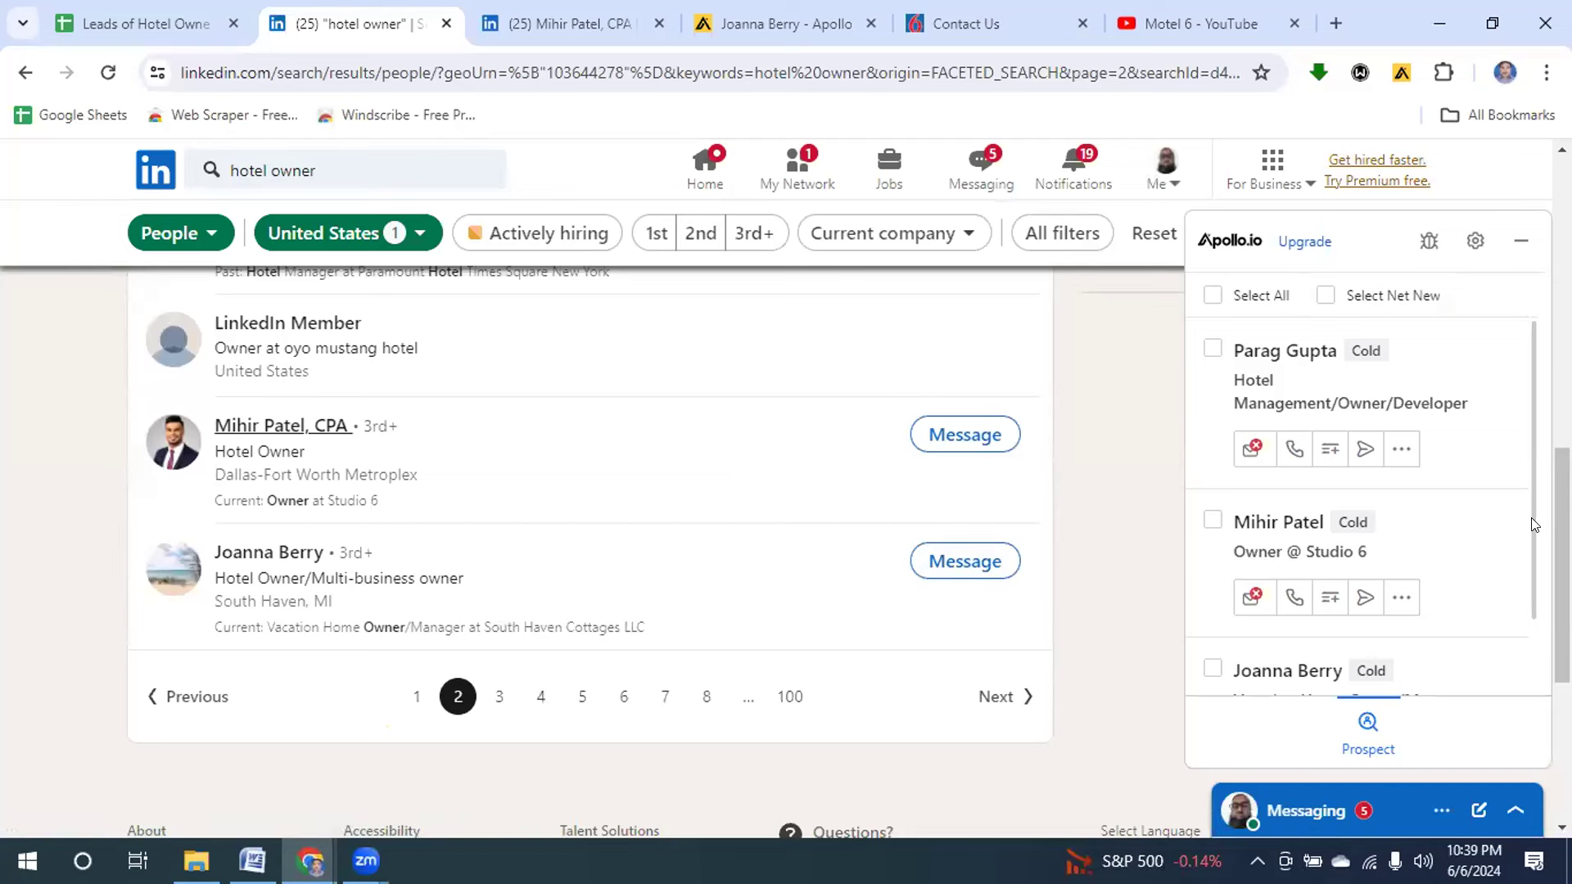
On results page 3, save the Swann Hotel owner to Apollo and open their contact record.
scroll(1529, 529, down, 2)
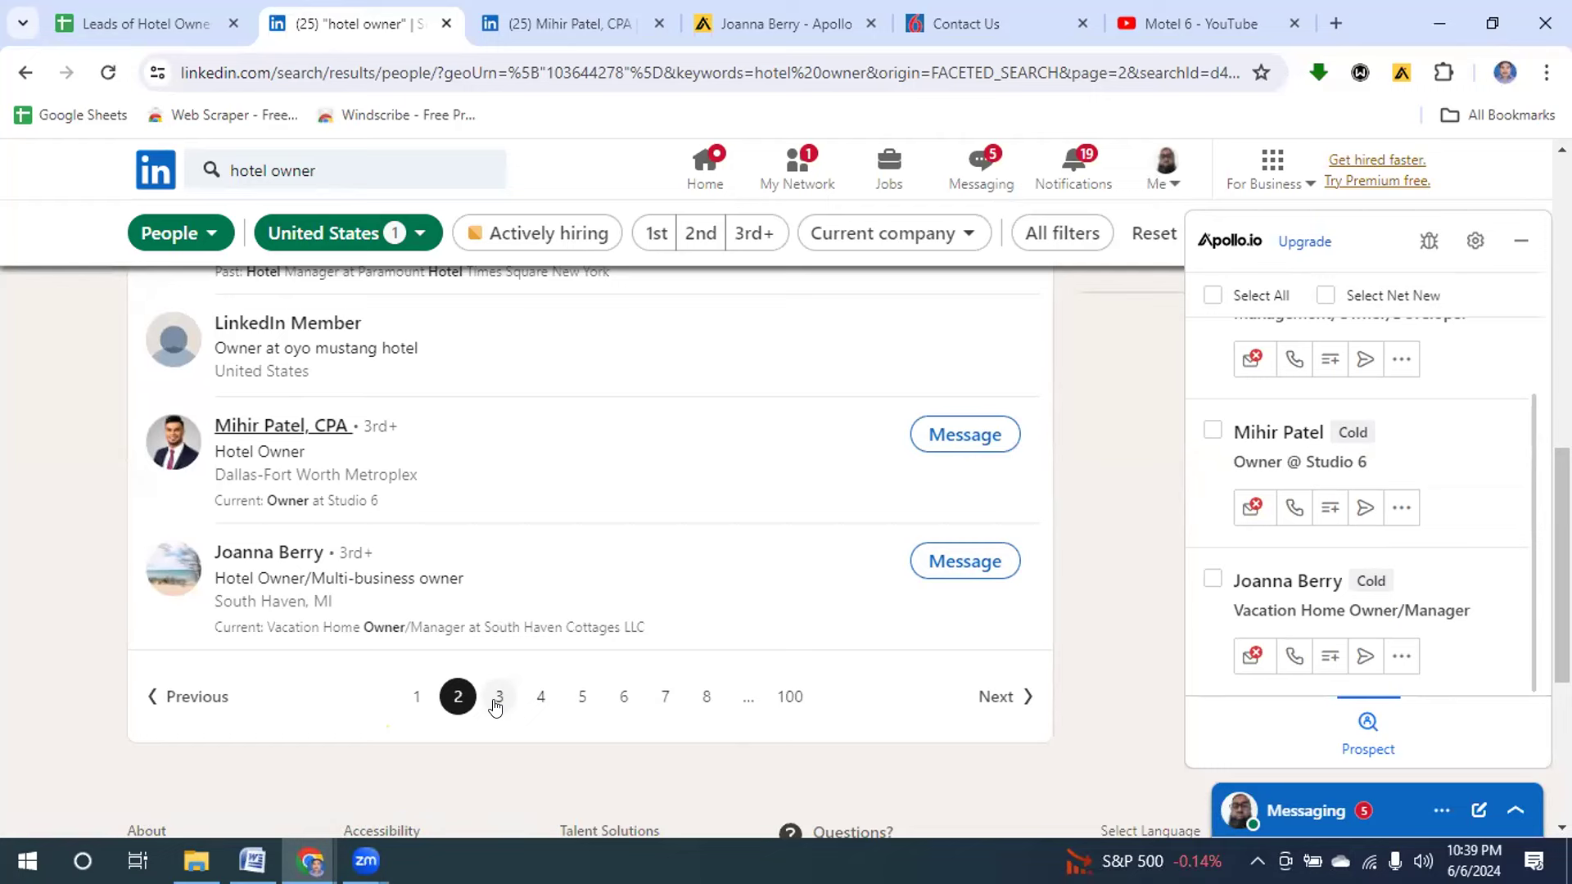
click(497, 700)
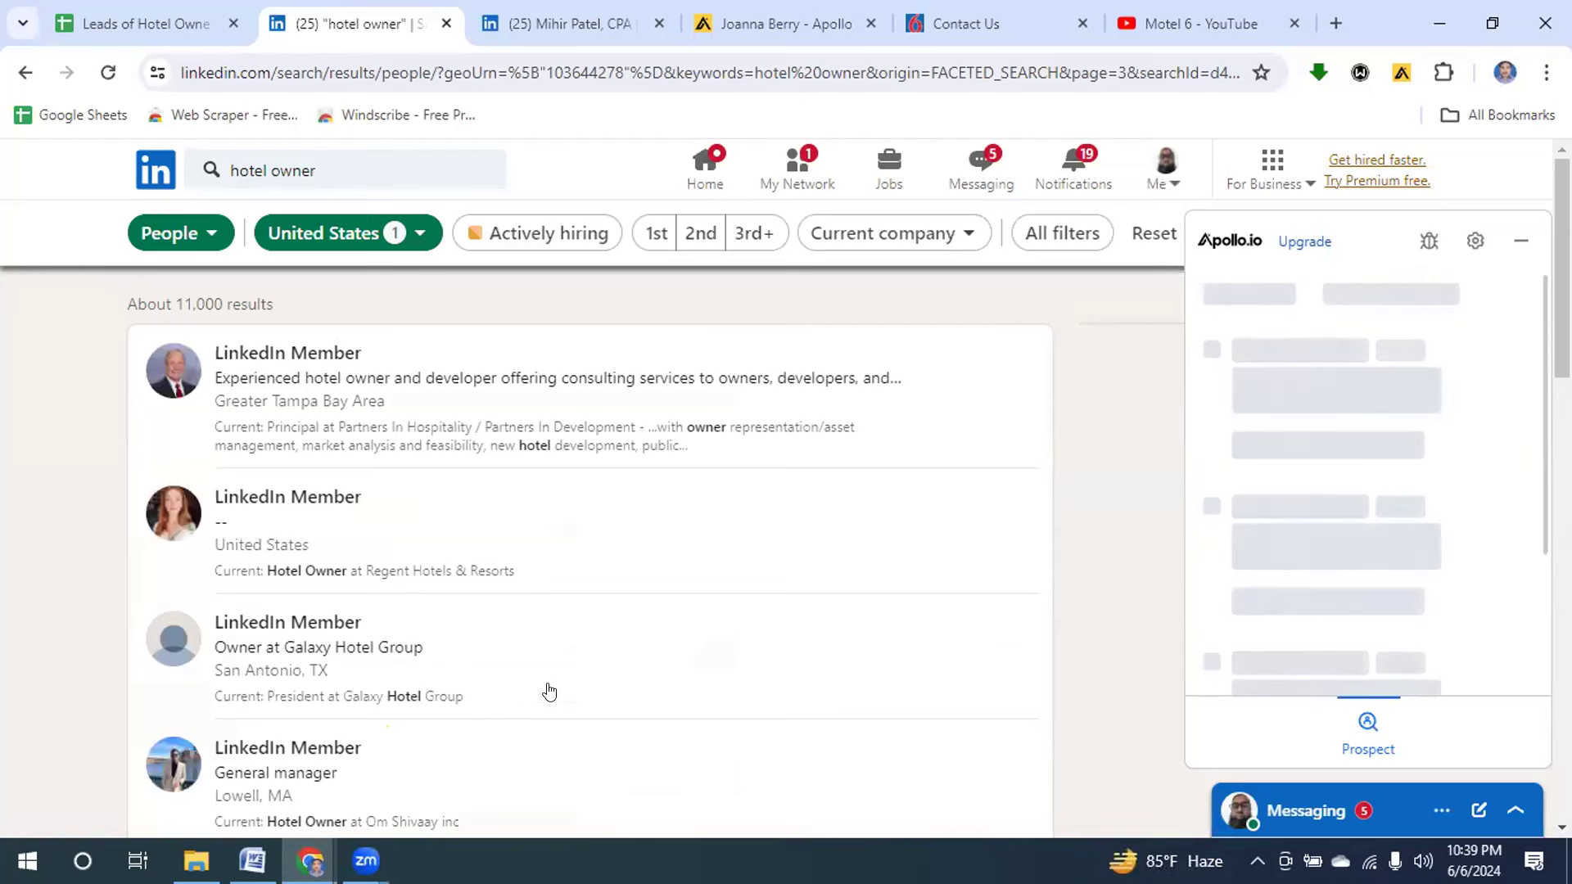
scroll(589, 548, down, 7)
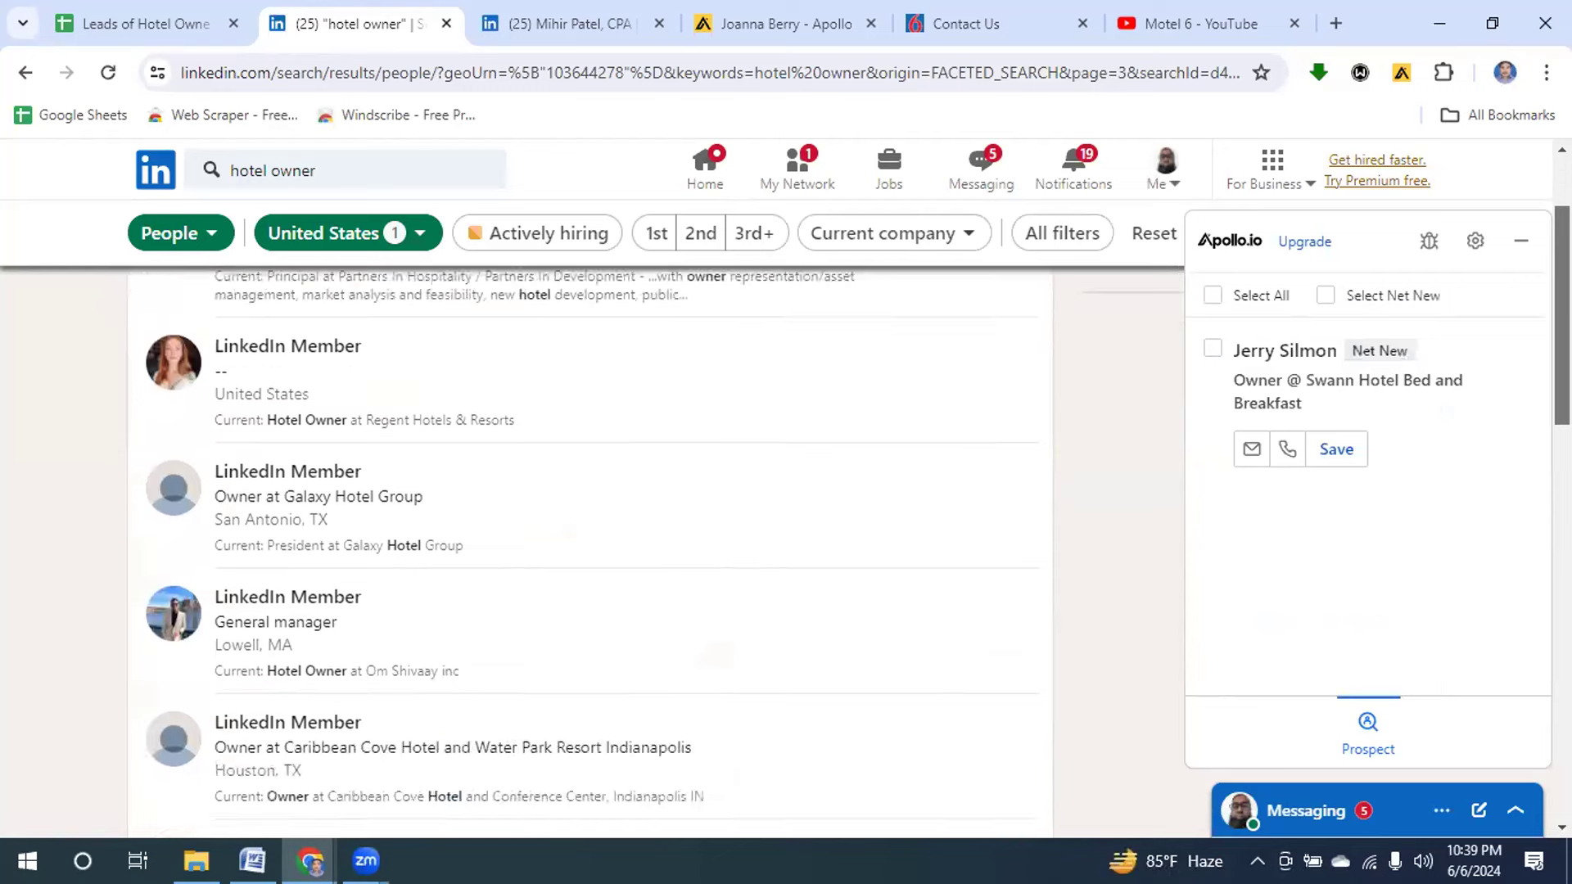
scroll(589, 549, down, 2)
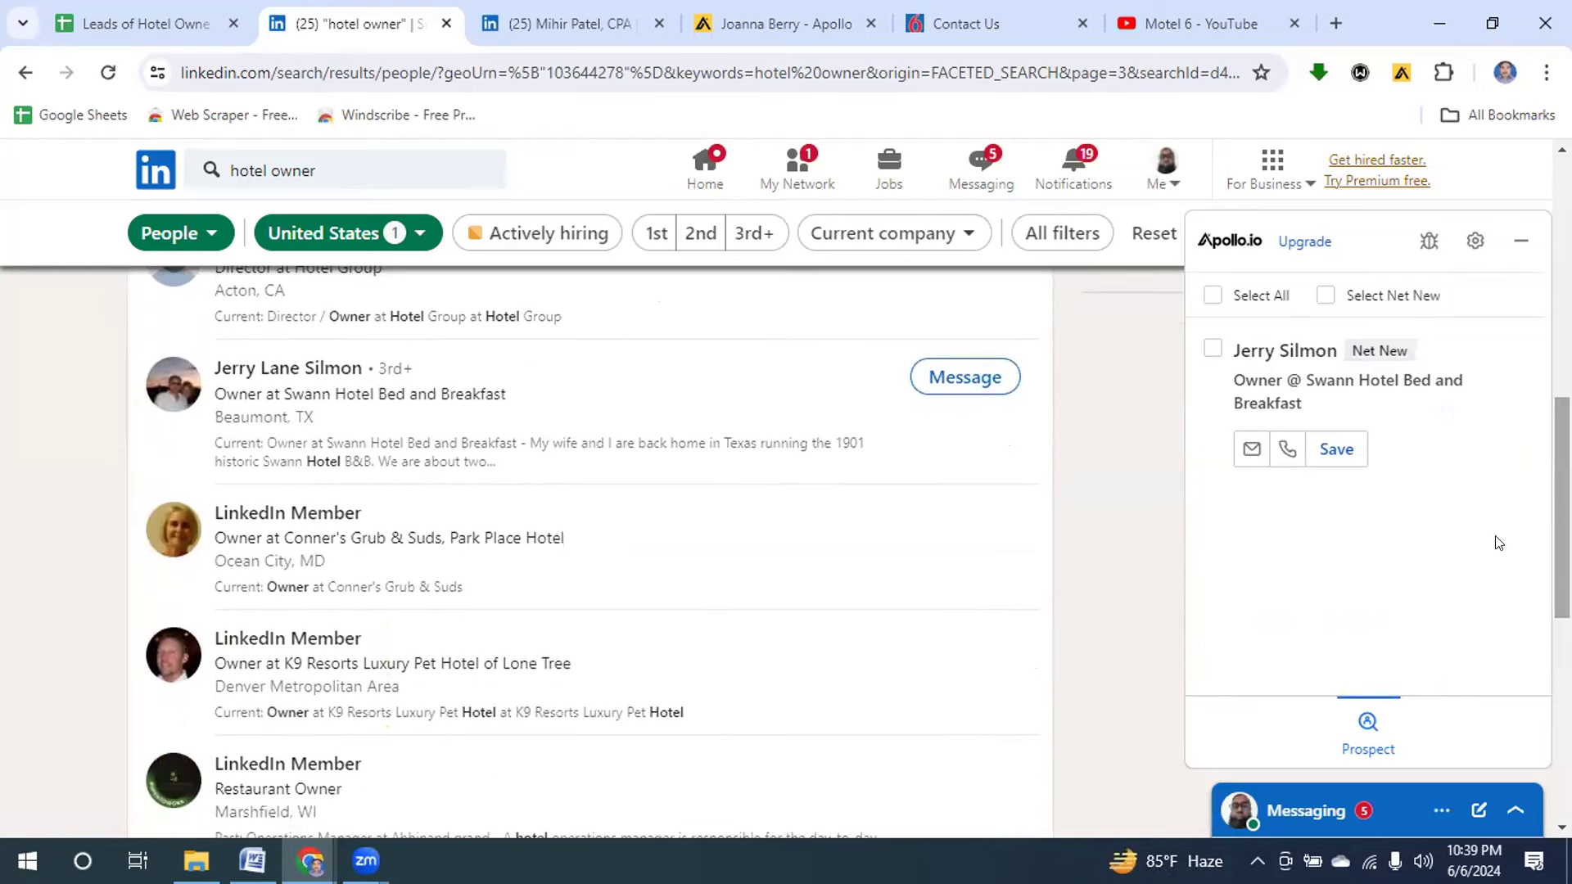
click(1248, 446)
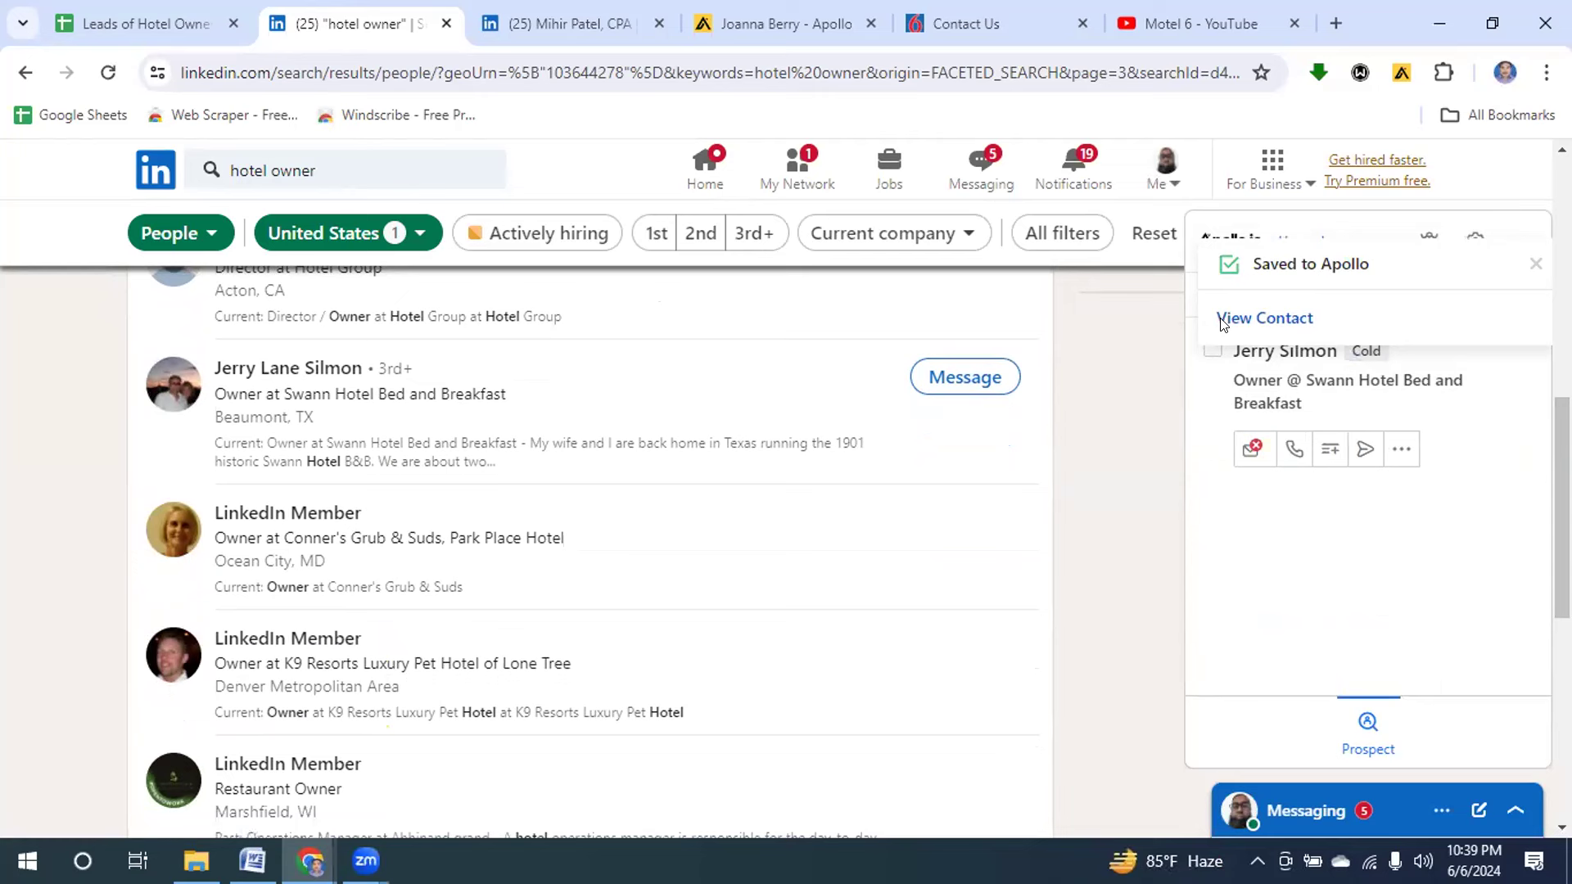
click(1241, 321)
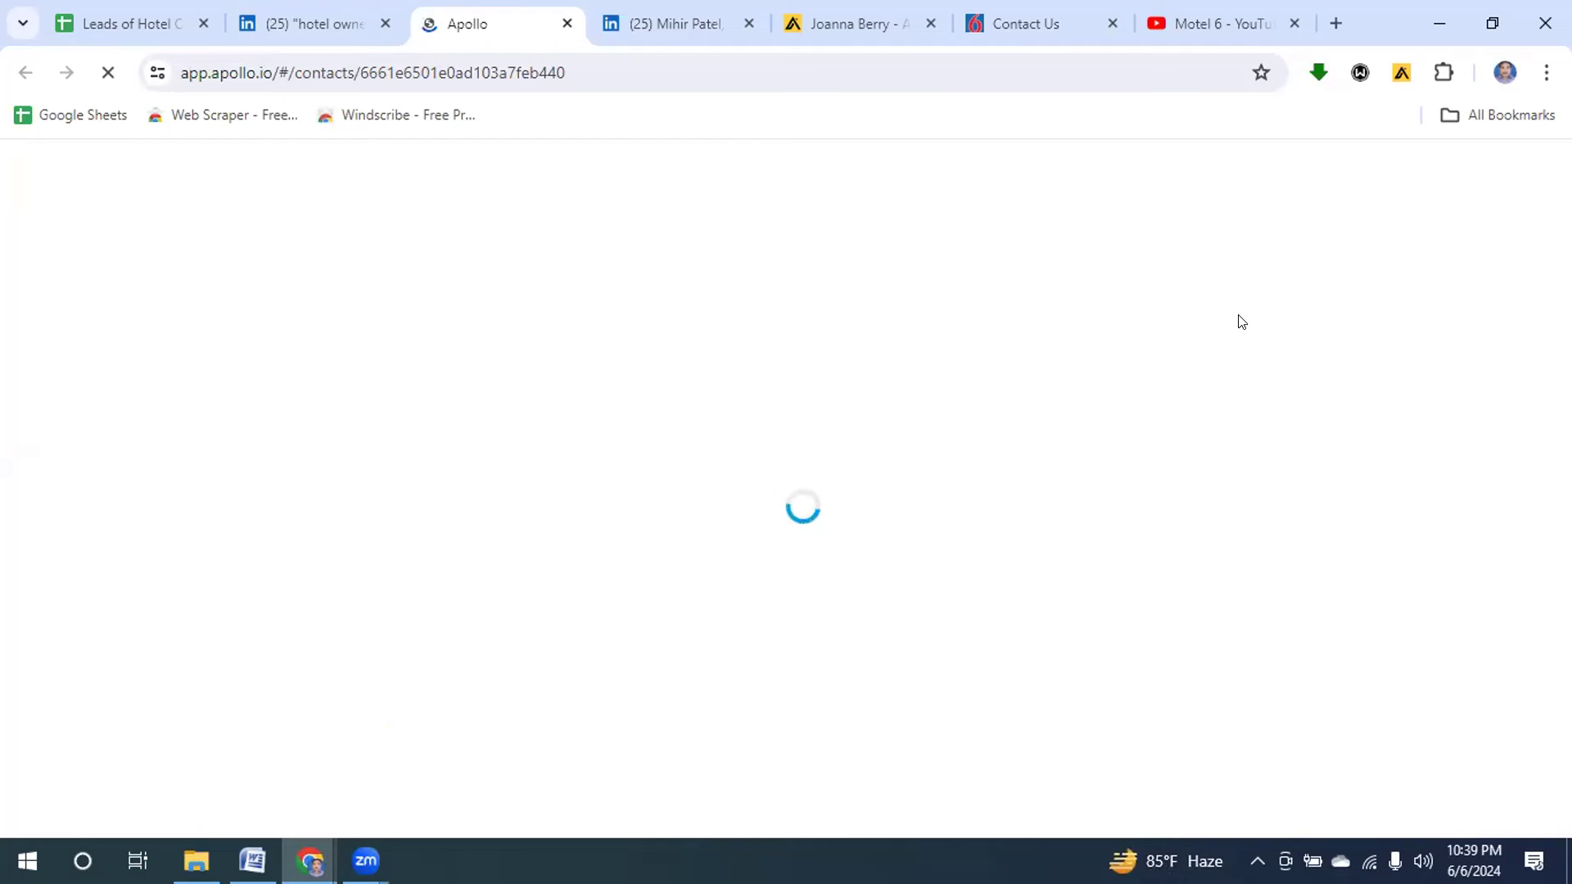
Select just 'Swann Hotel Bed and Breakfast' in the owner's LinkedIn headline.
click(316, 26)
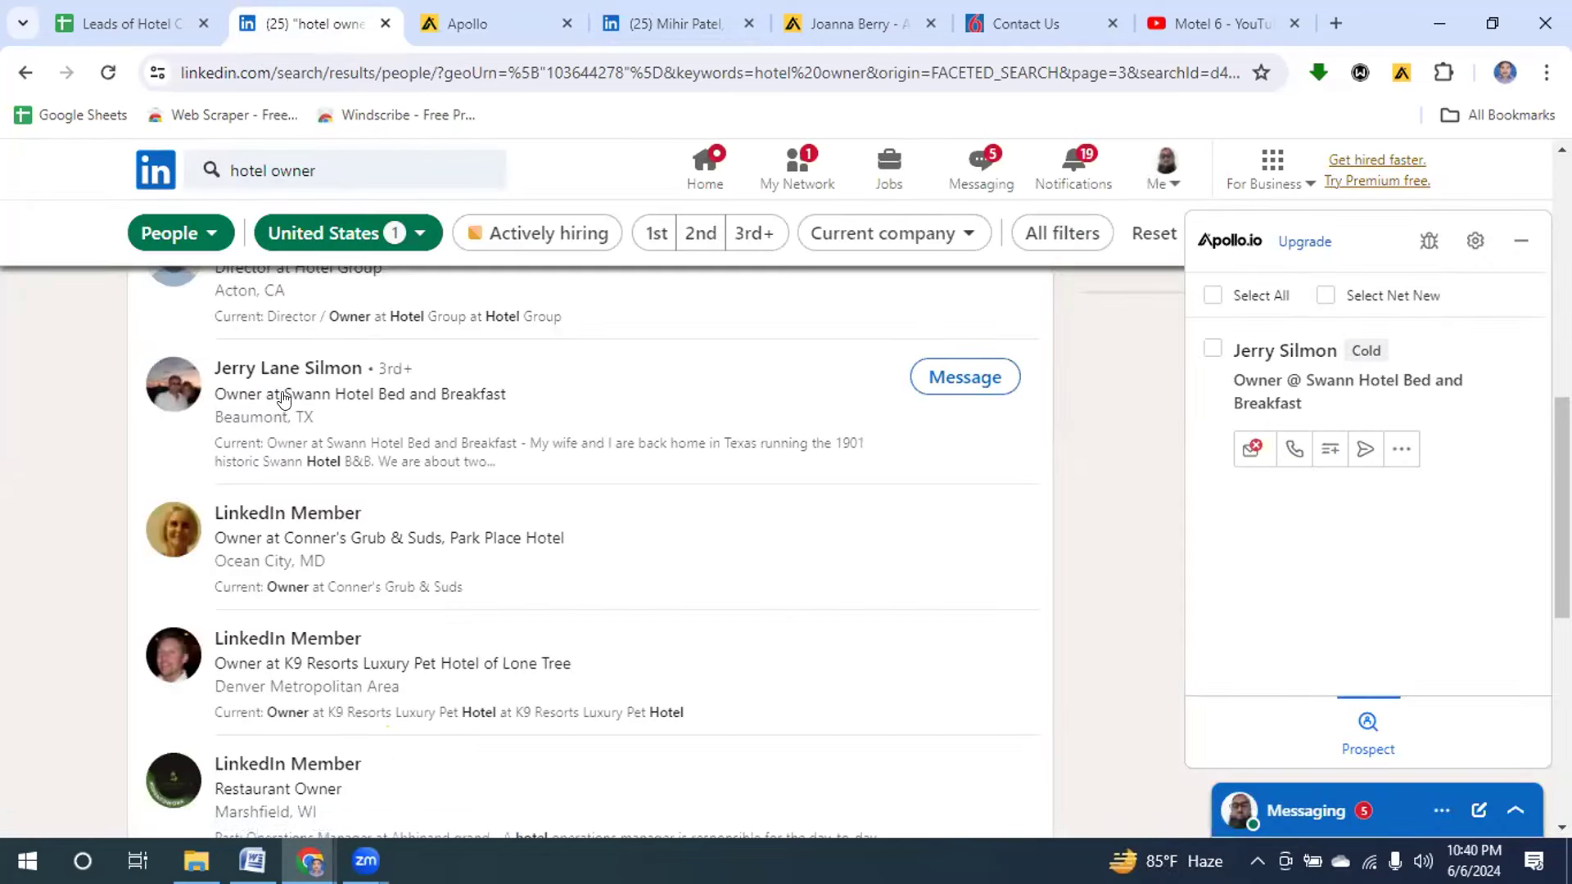
drag(284, 396, 512, 405)
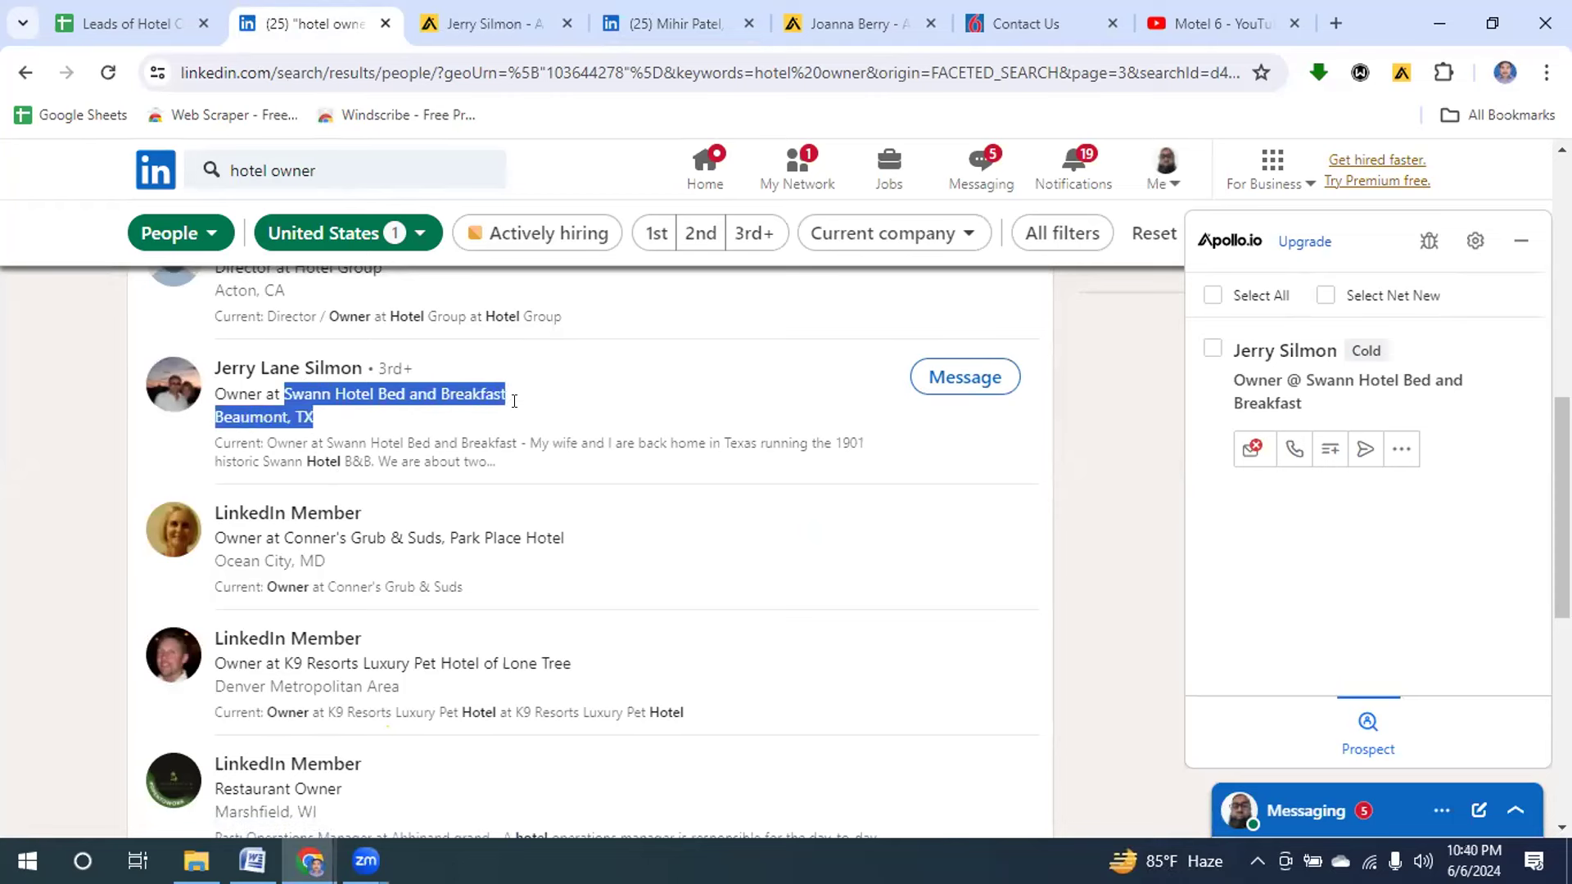
key(shift+Left)
key(shift+Left)
key(shift+Left)
key(shift+Left)
key(shift+Left)
key(shift+Left)
key(shift+Left)
key(shift+Left)
key(shift+Left)
key(shift+Left)
key(shift+Left)
key(shift+Left)
key(ctrl+c)
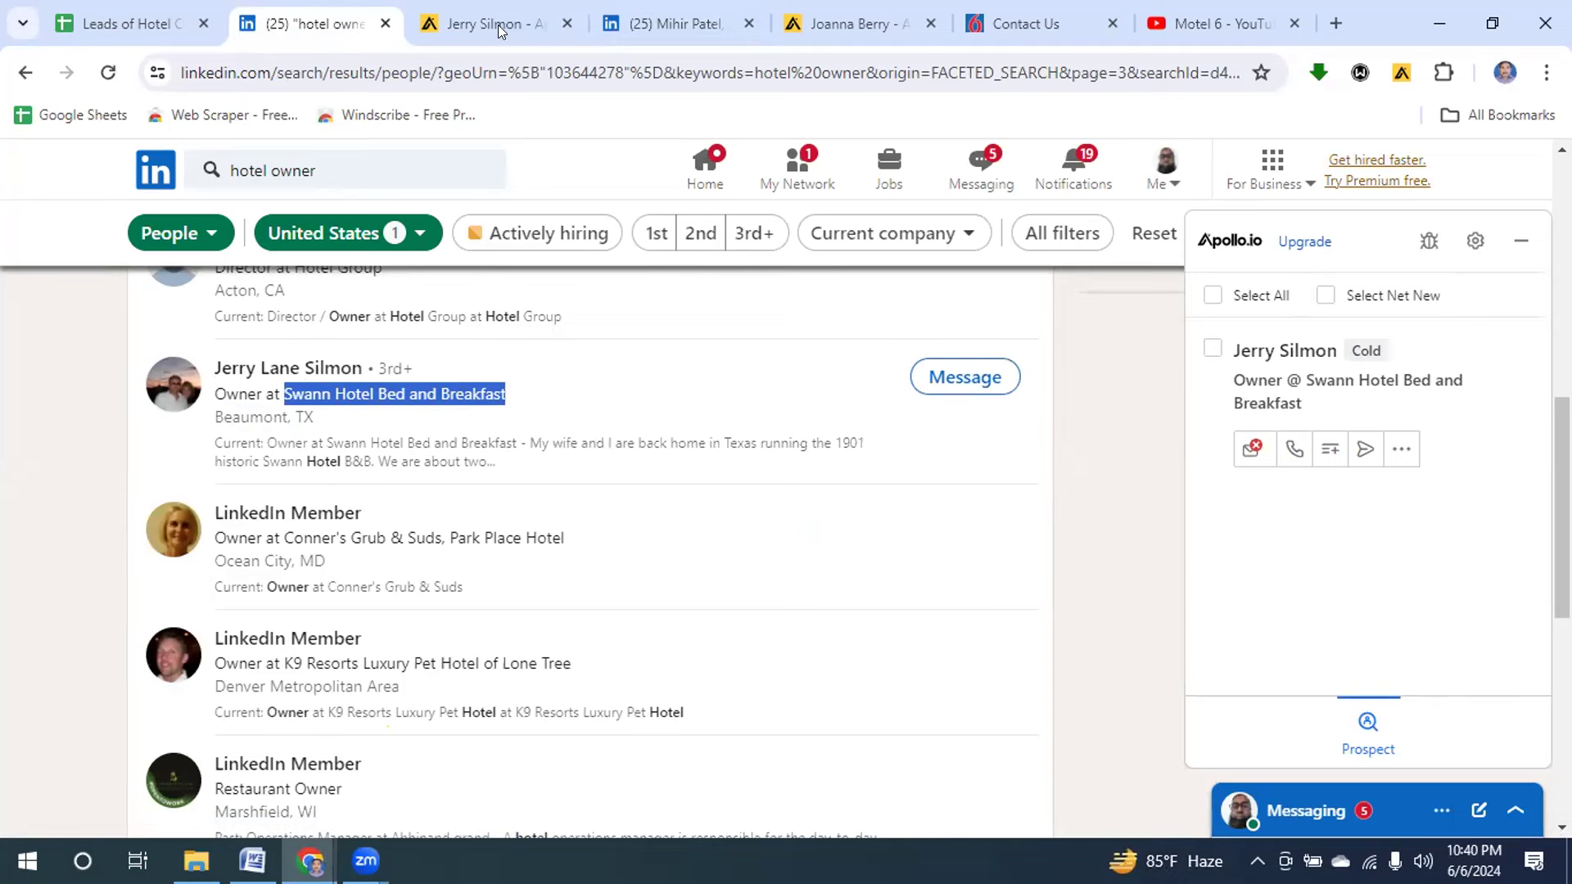
Close four old tabs and web-search 'Swann Hotel Bed and Breakfast' in a new tab.
click(747, 24)
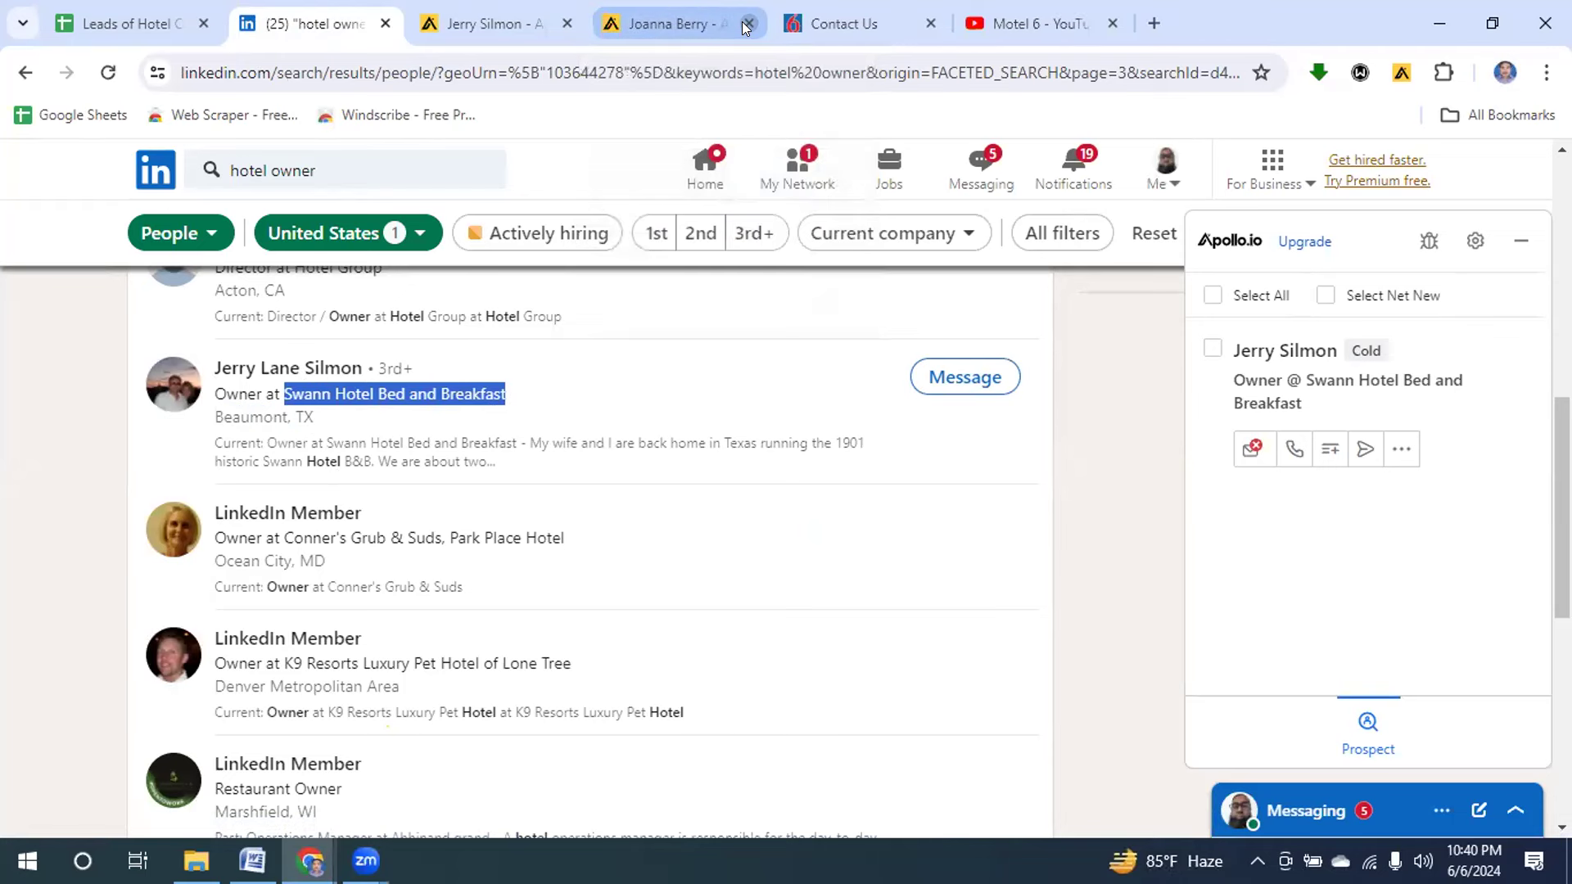
click(748, 24)
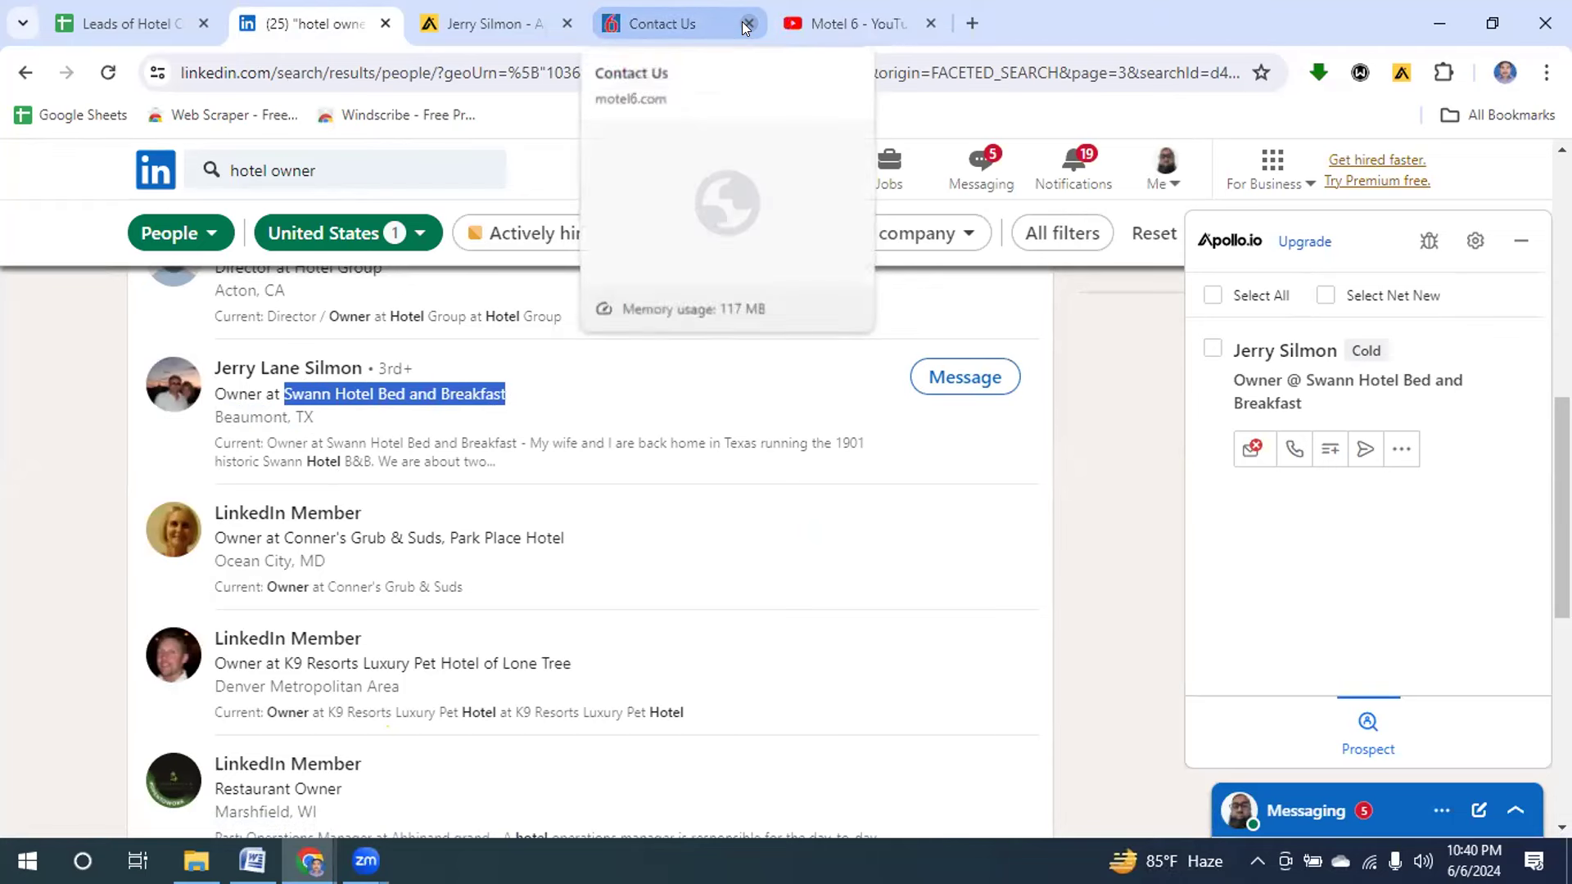
click(747, 24)
click(748, 24)
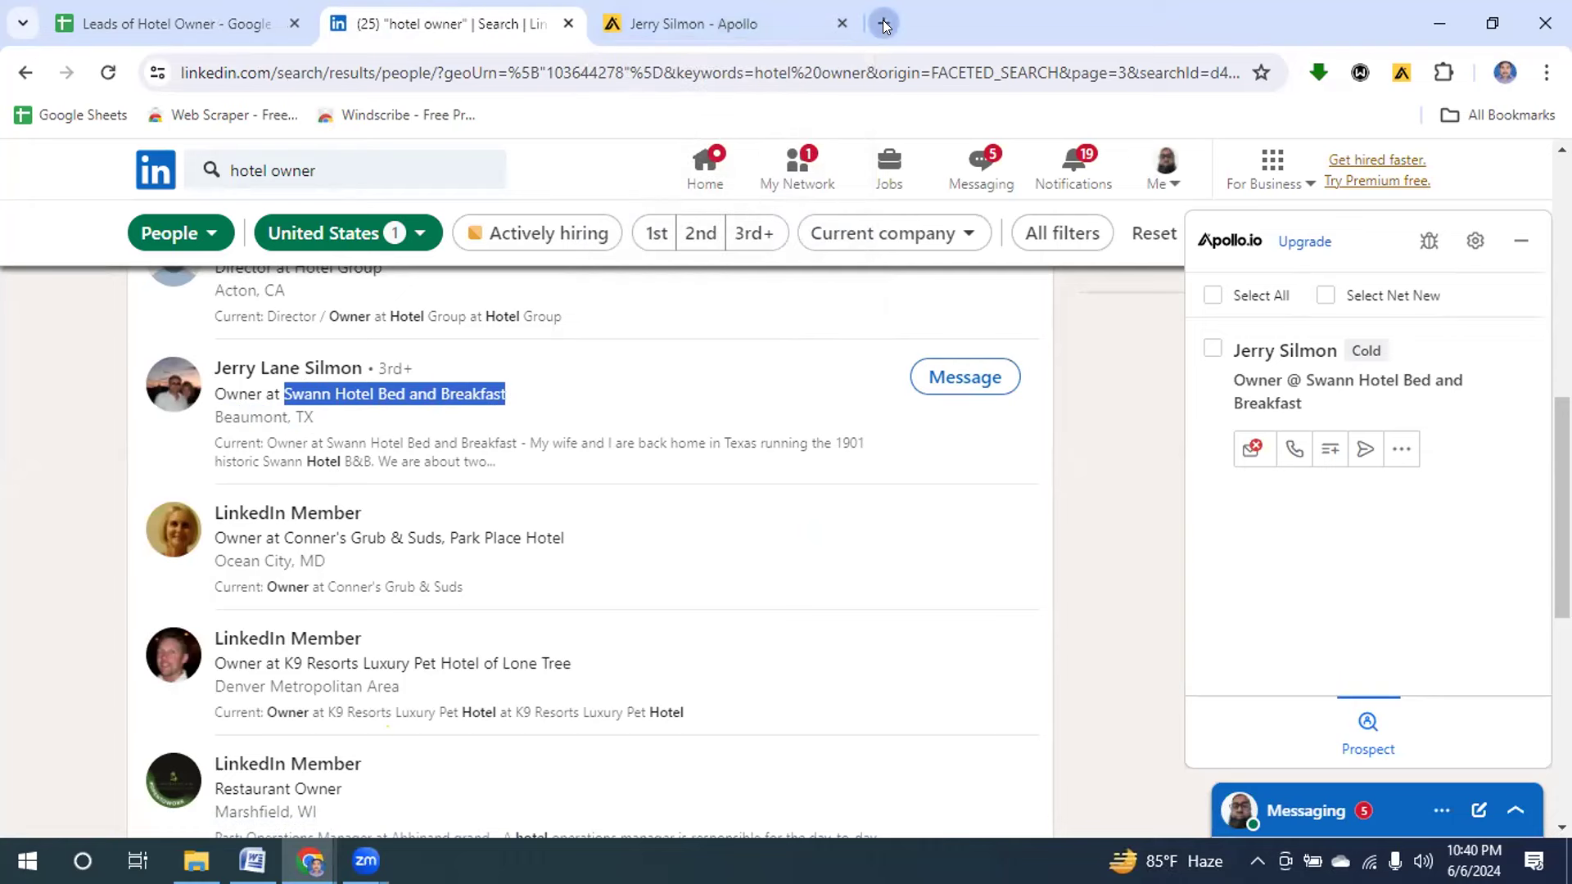
click(884, 24)
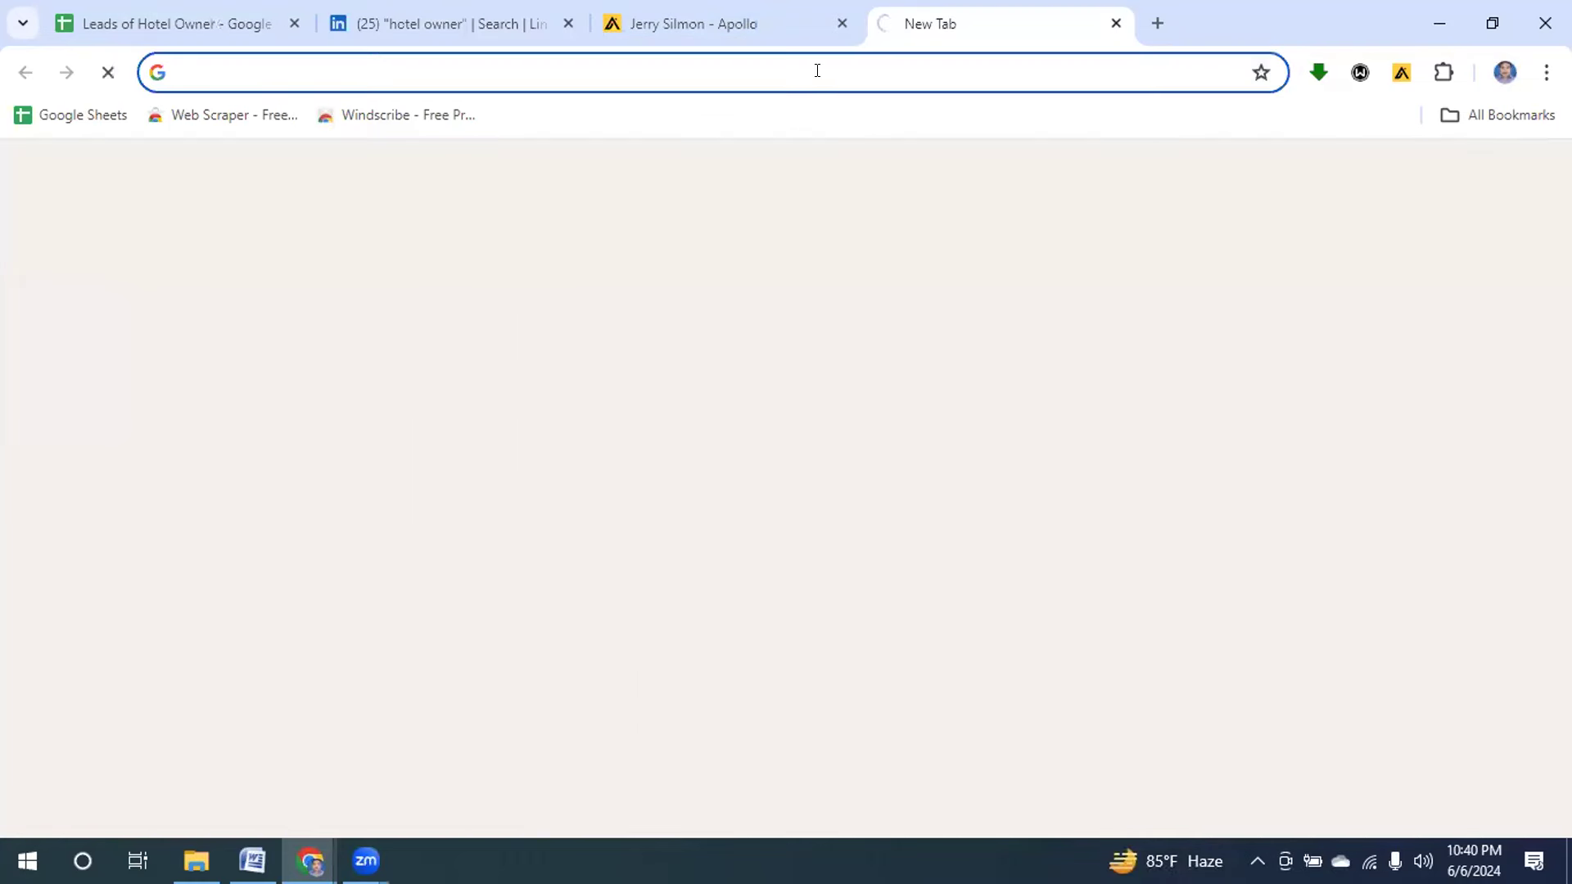
key(ctrl+v)
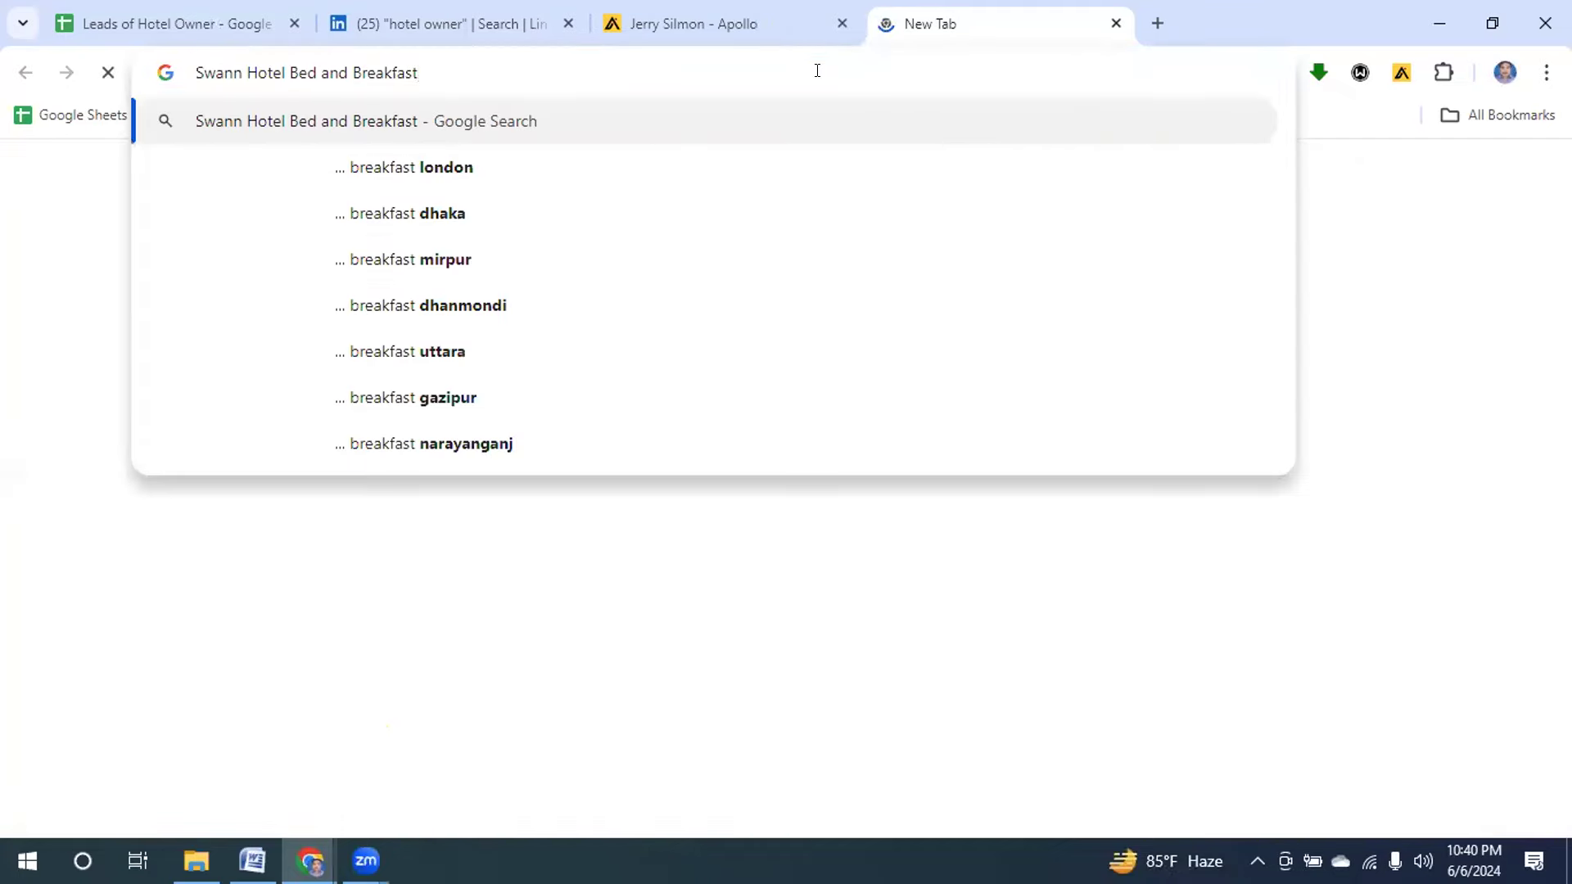
key(Return)
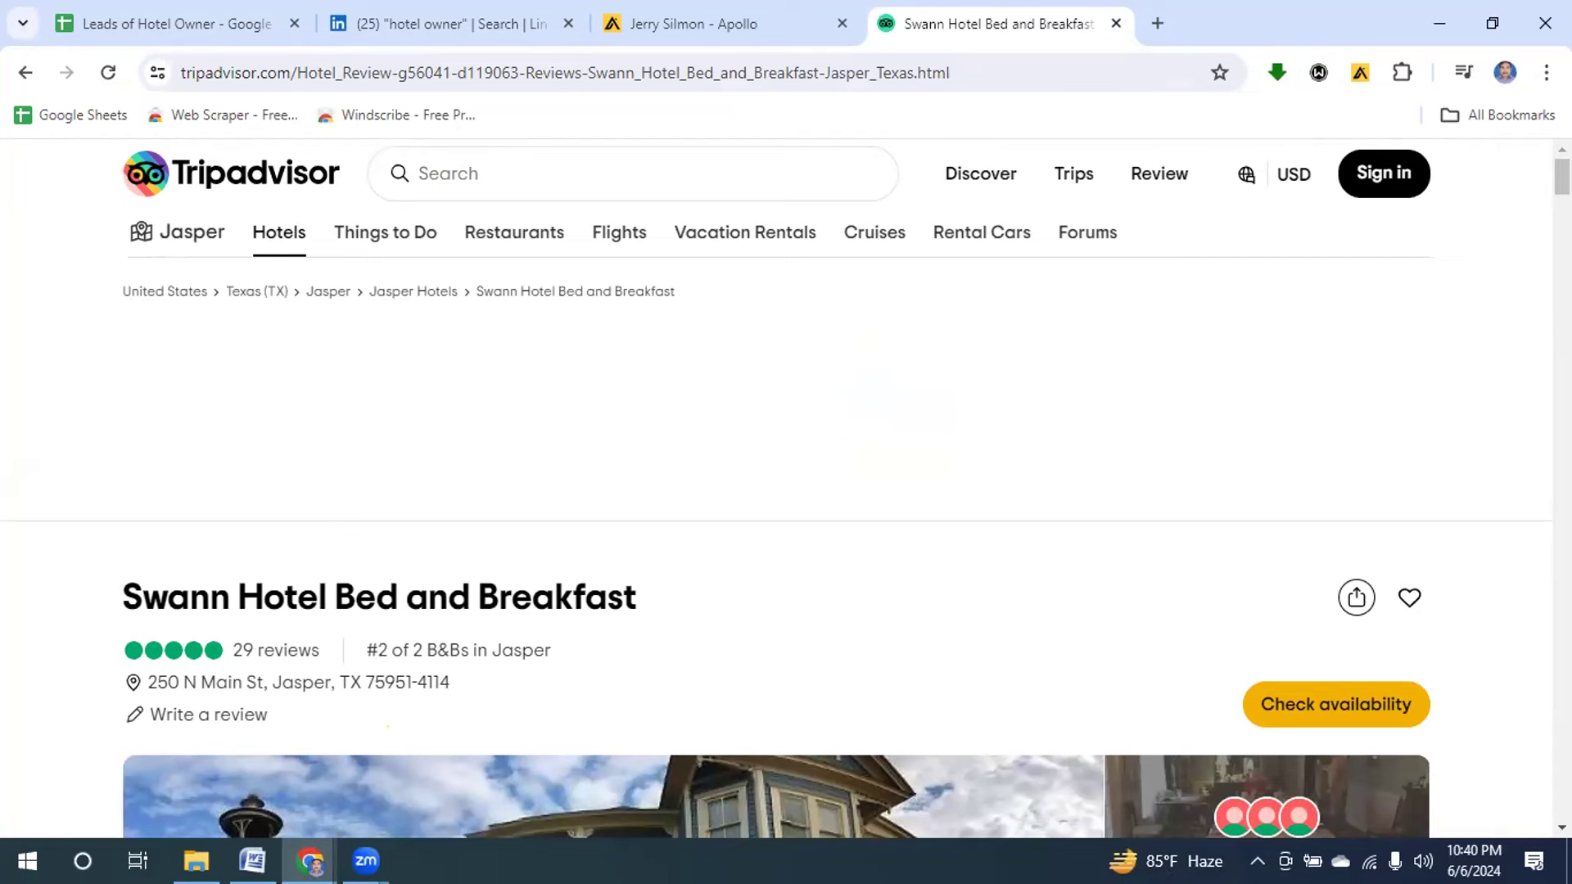
Read the Swann Hotel Tripadvisor reviews down to the footer and follow its contact link.
scroll(776, 489, down, 15)
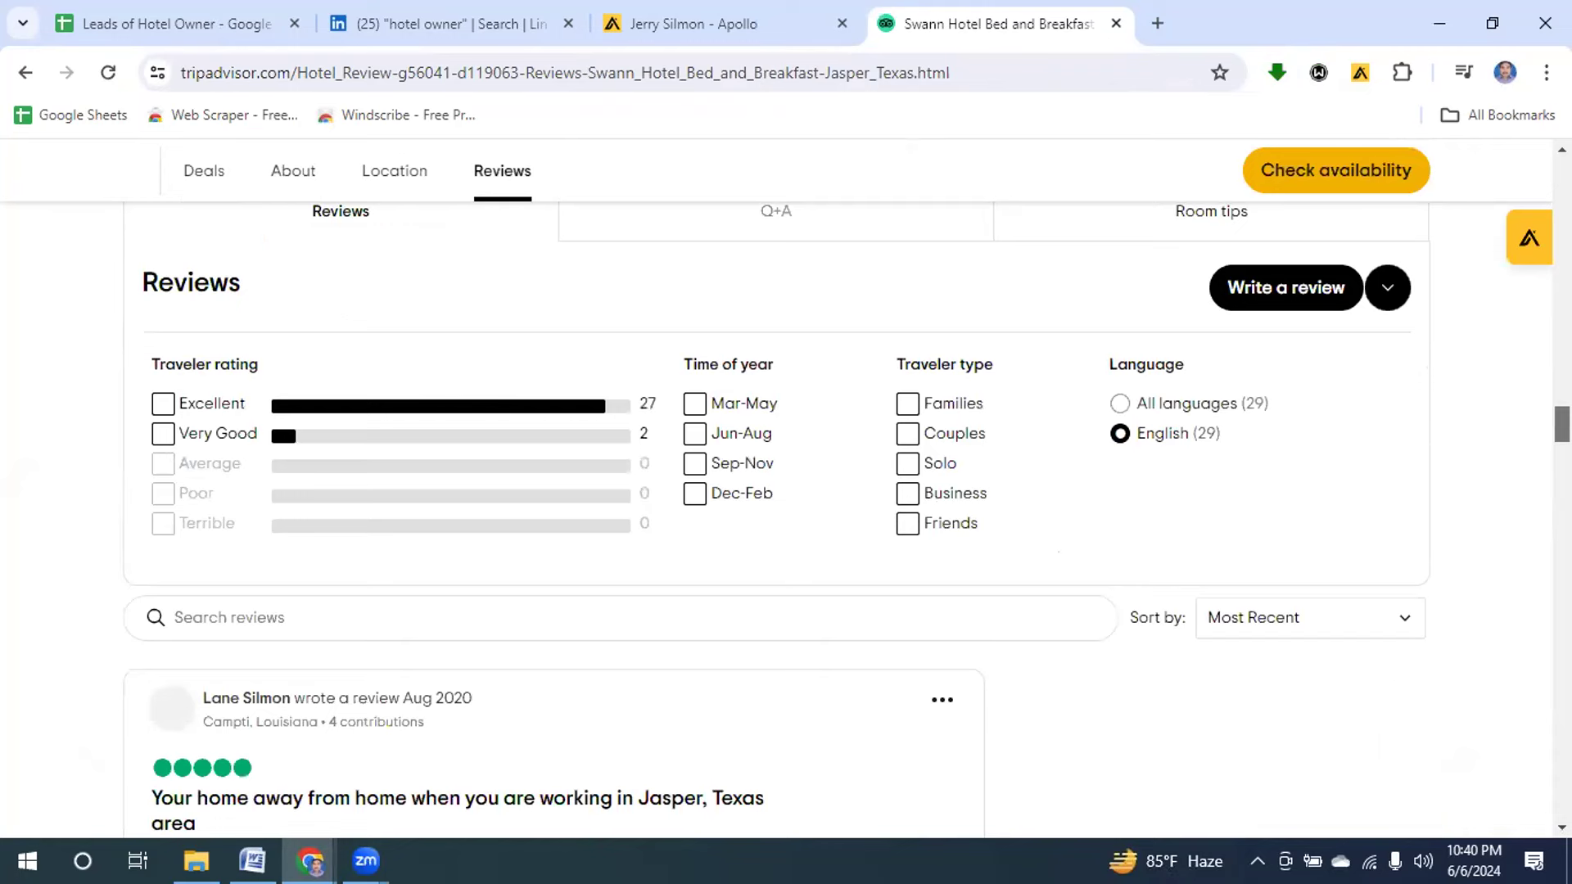
scroll(776, 489, down, 10)
scroll(553, 491, up, 5)
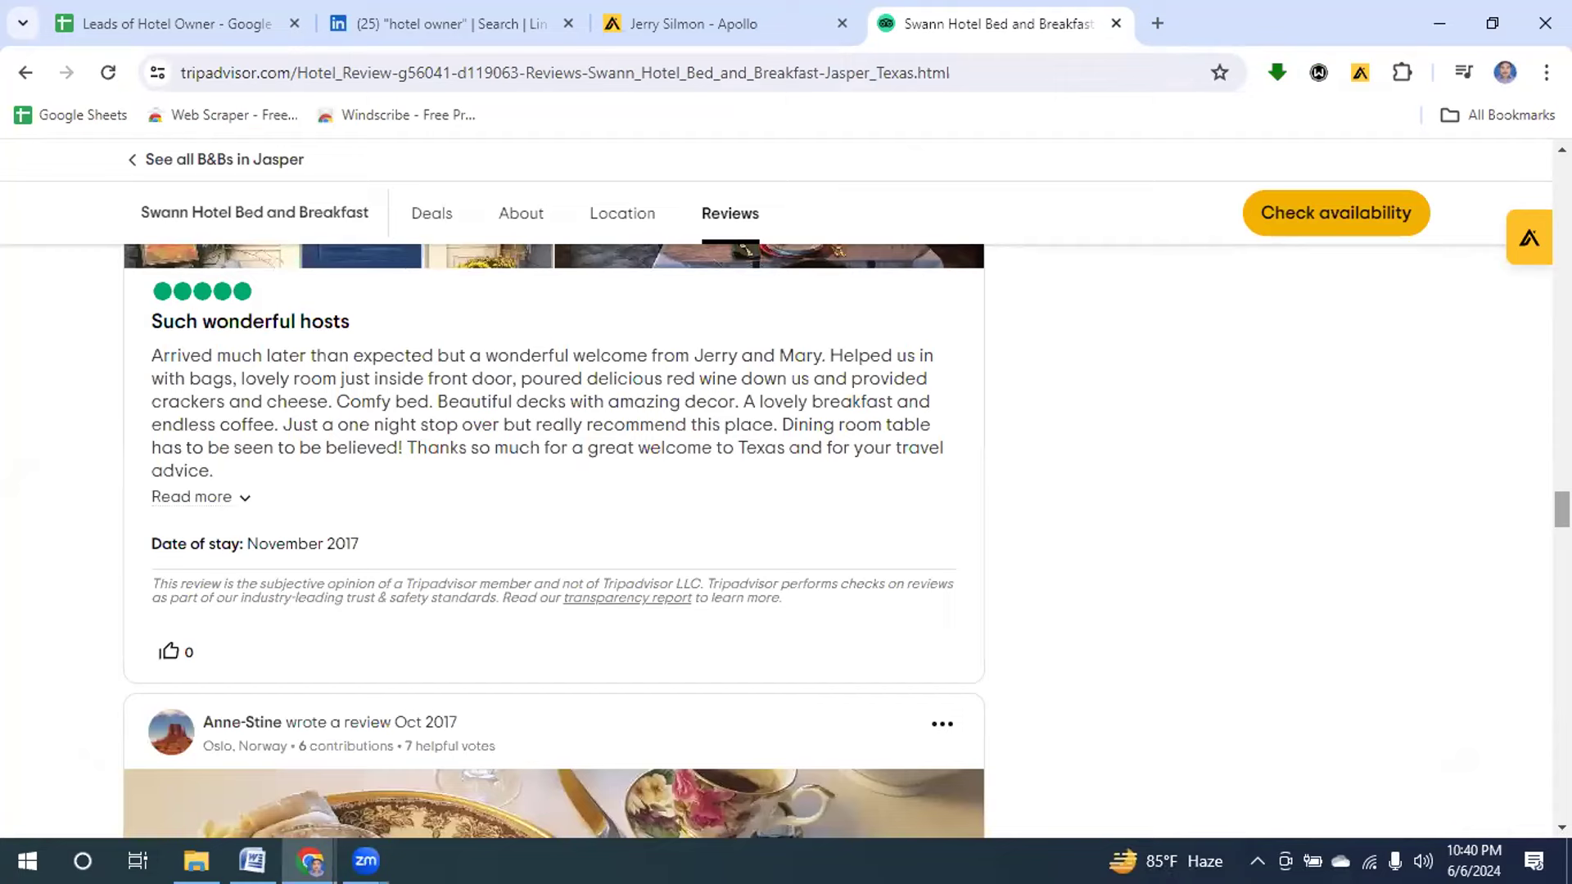
scroll(553, 540, down, 10)
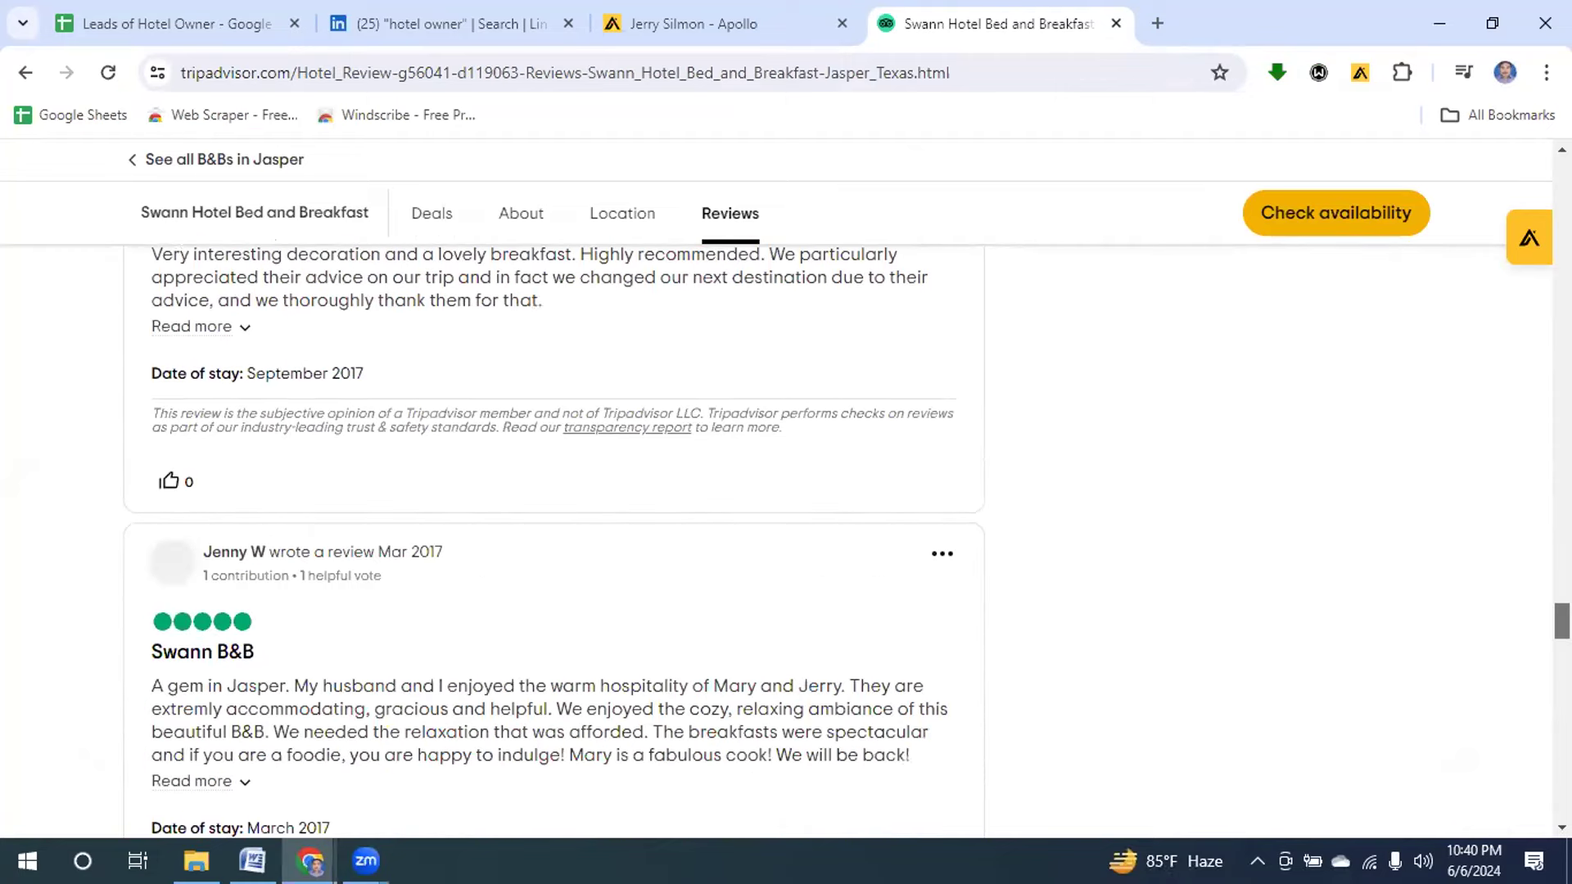
scroll(554, 540, down, 15)
scroll(1541, 818, down, 20)
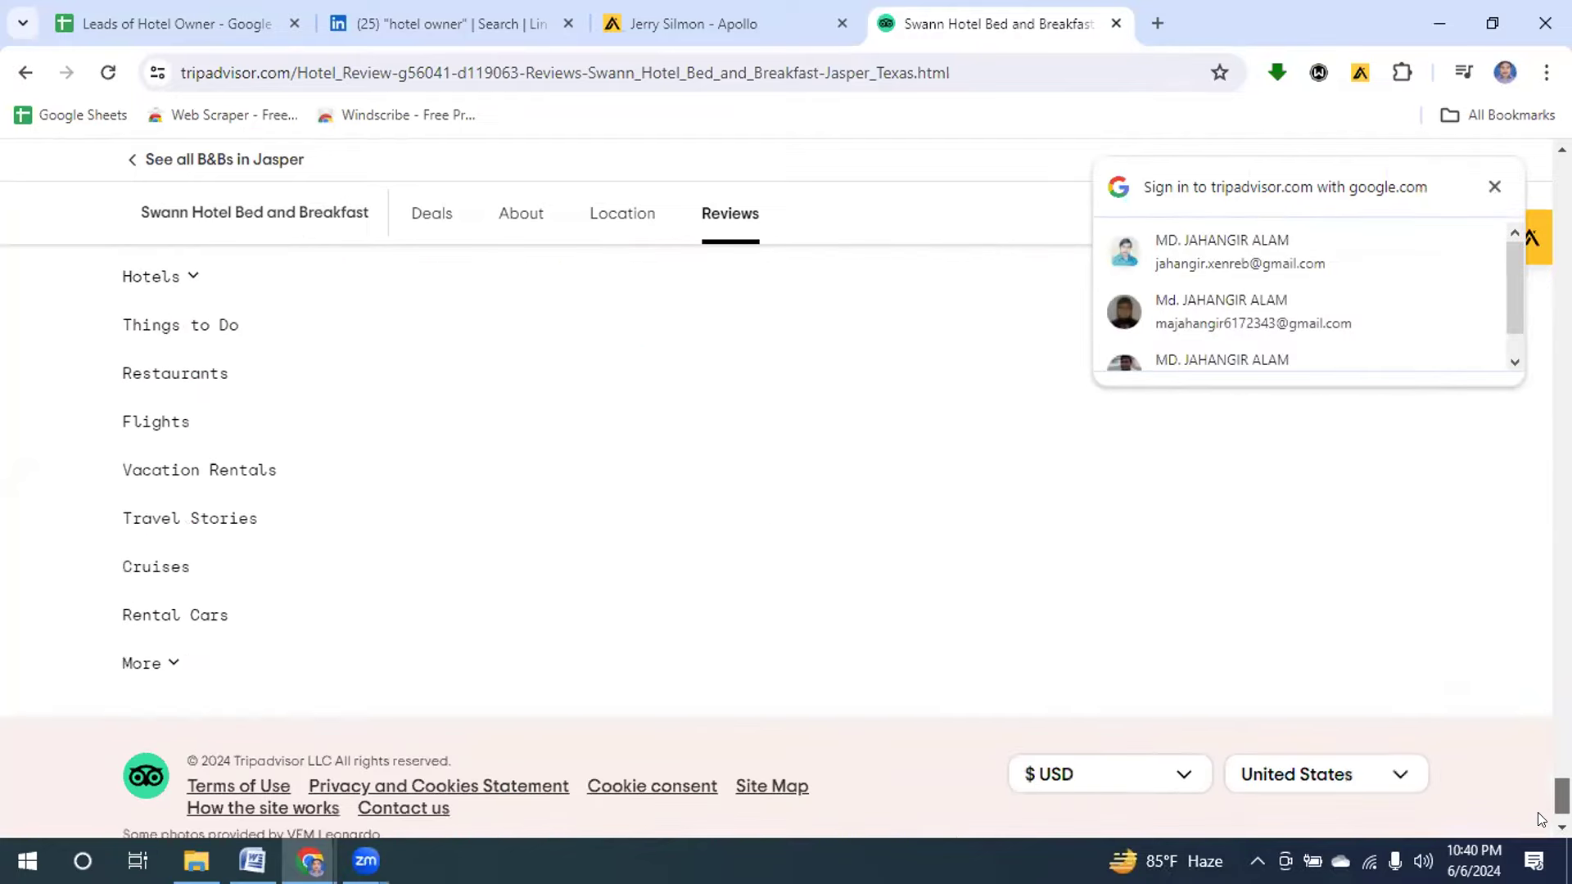
scroll(1541, 819, down, 1)
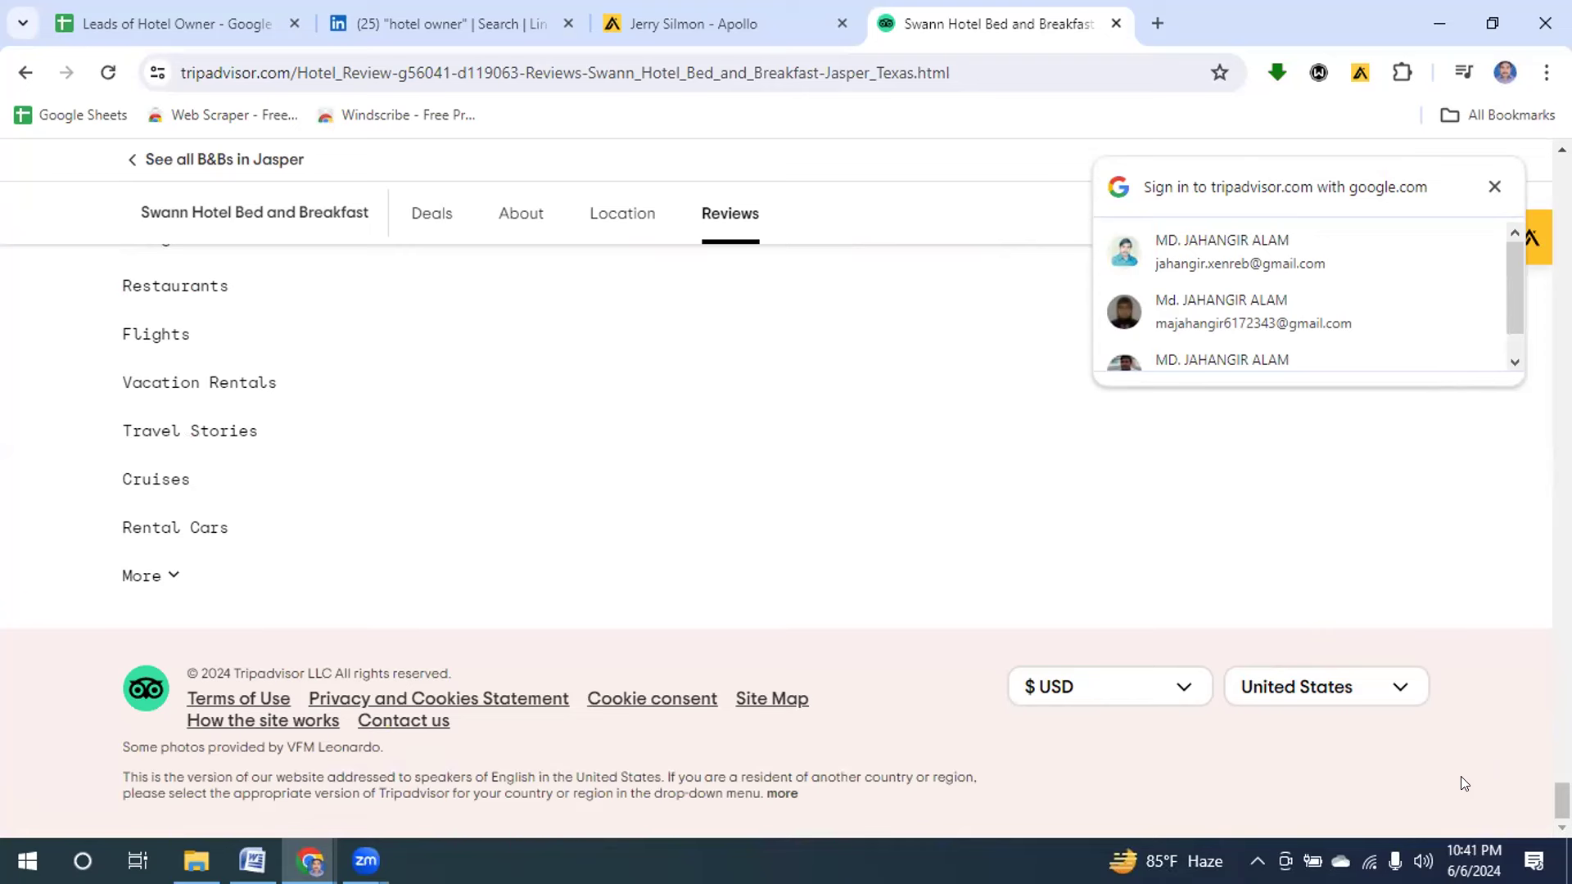
click(407, 721)
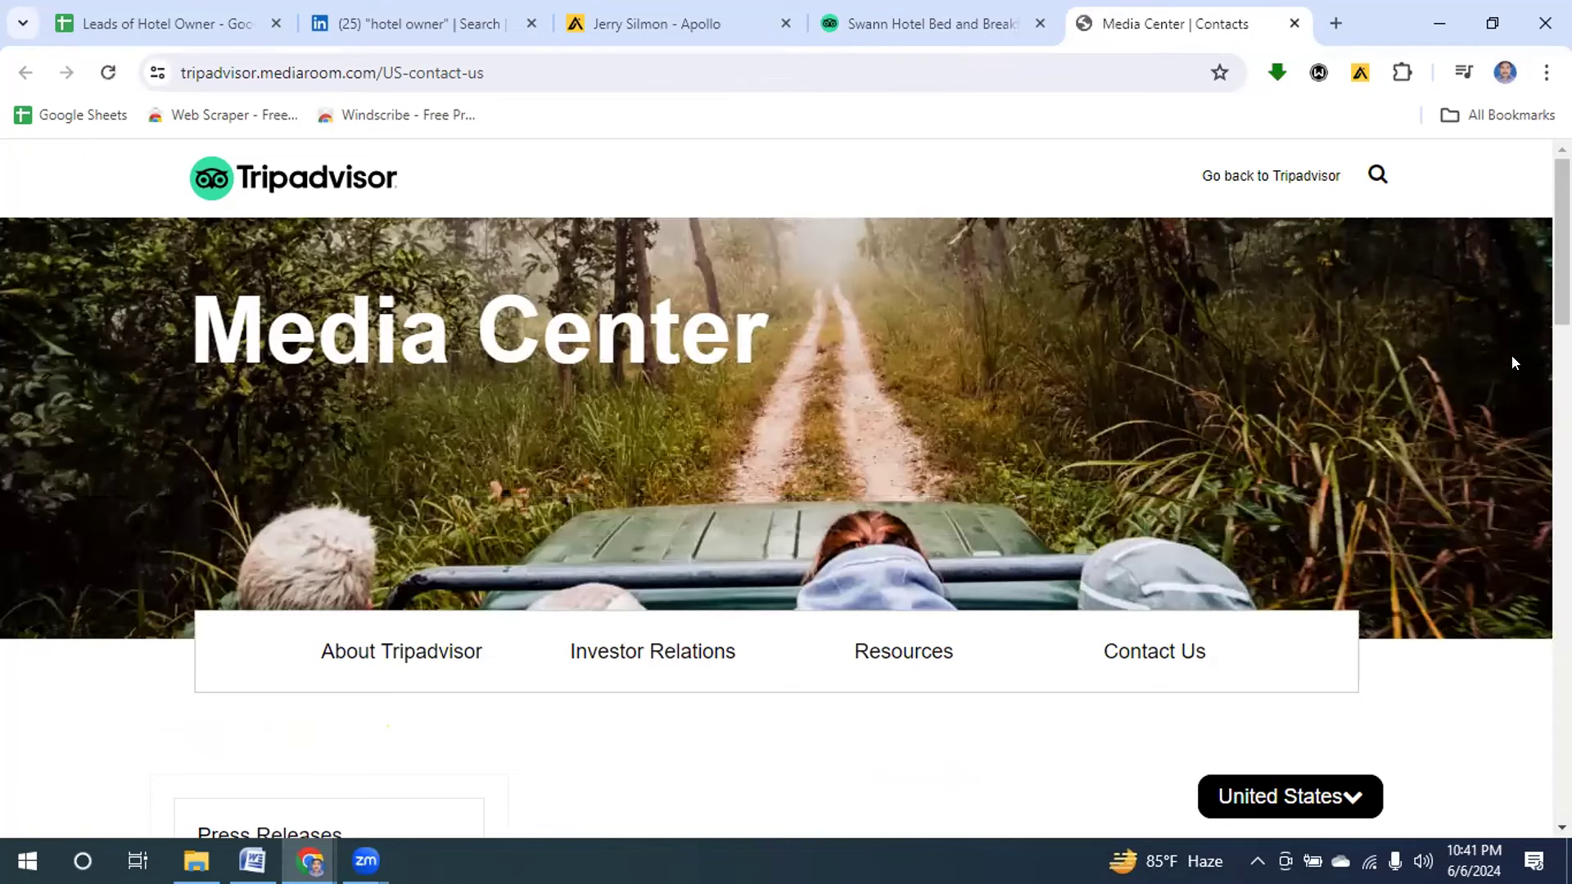
Scroll the Tripadvisor Media Center Contacts page down to the Press Contacts section.
scroll(784, 489, down, 6)
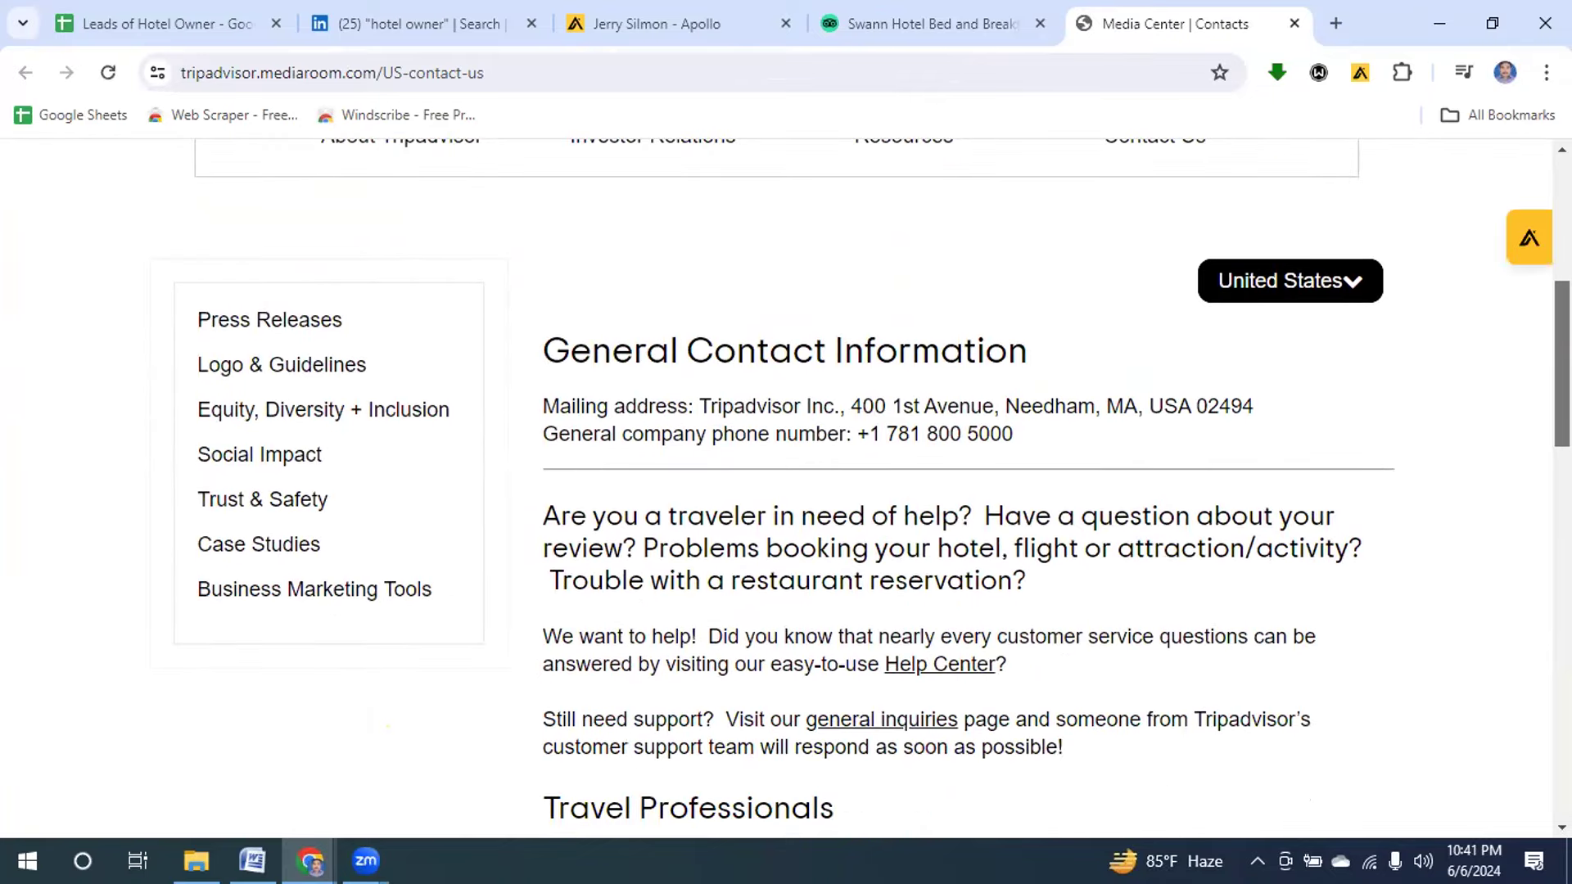
scroll(784, 490, down, 3)
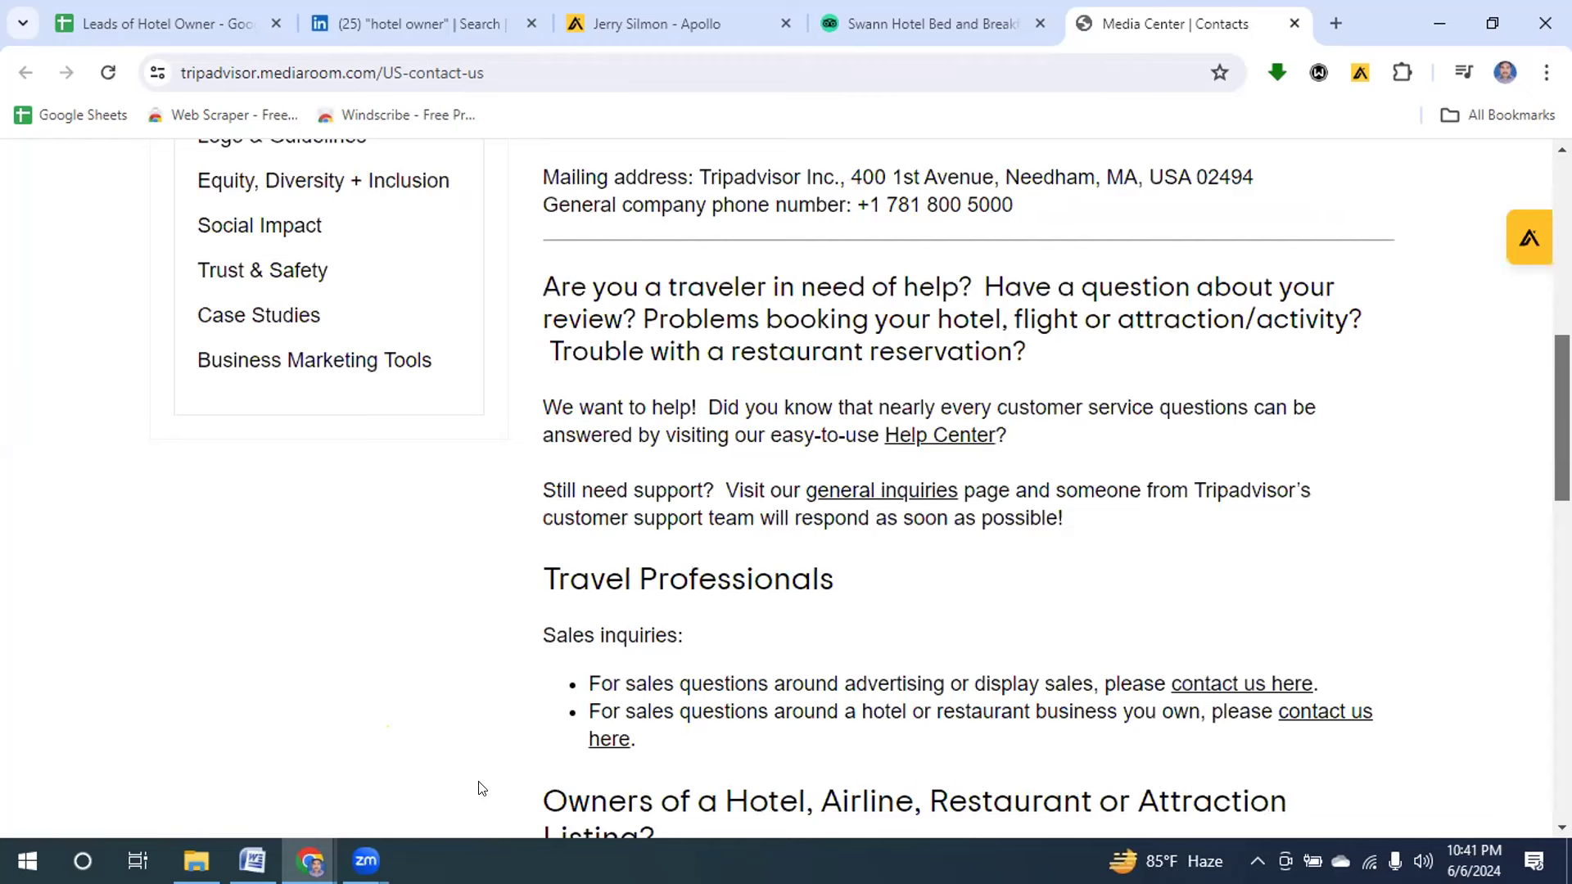
scroll(1542, 653, down, 13)
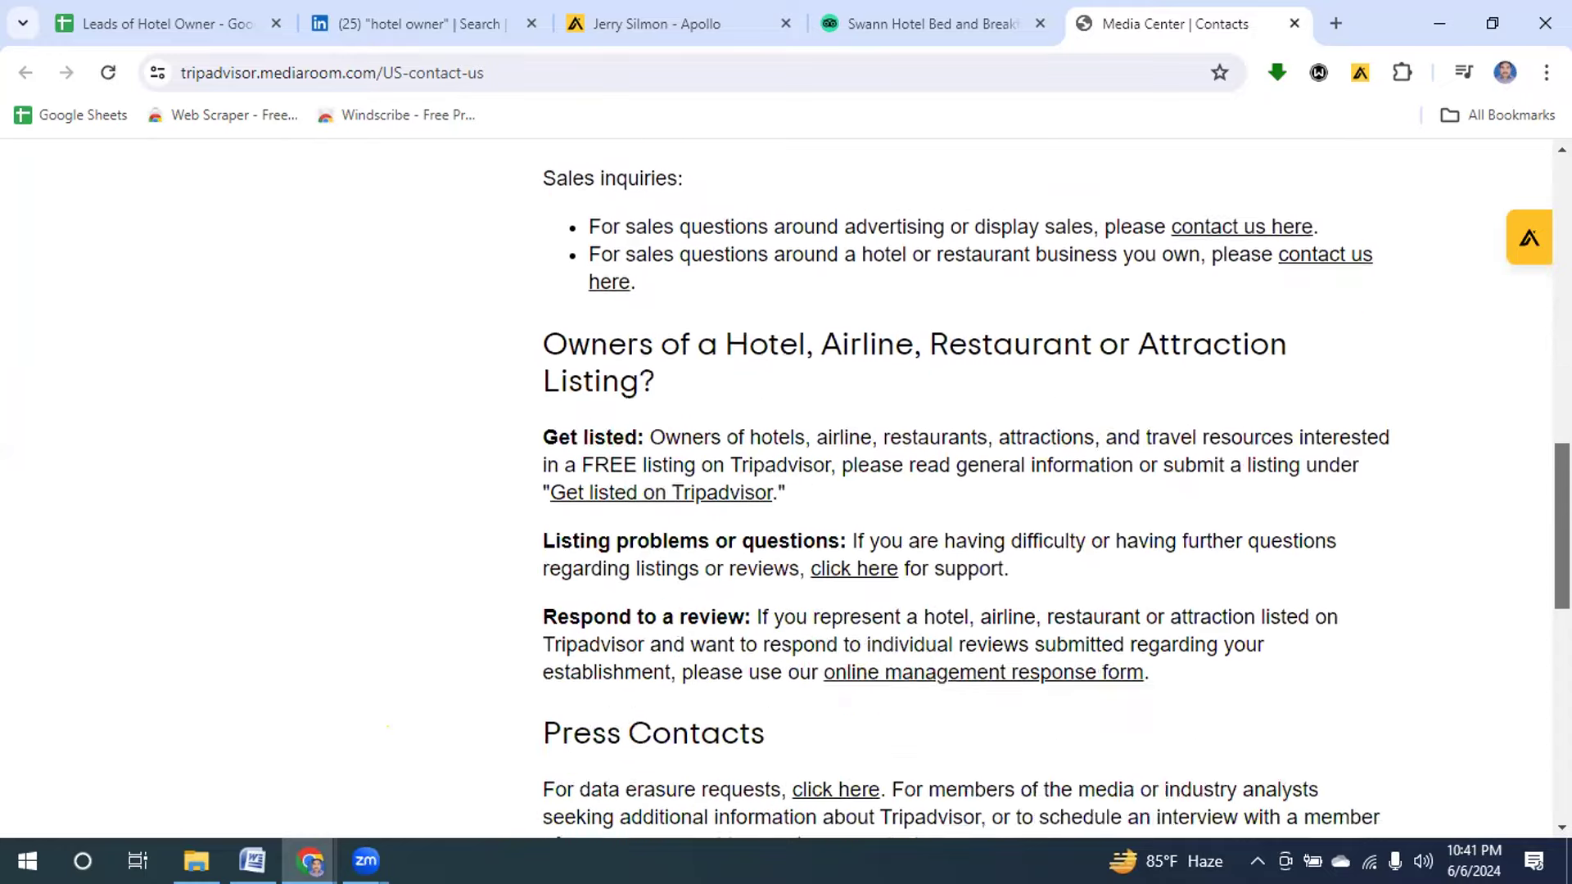
scroll(1542, 652, down, 2)
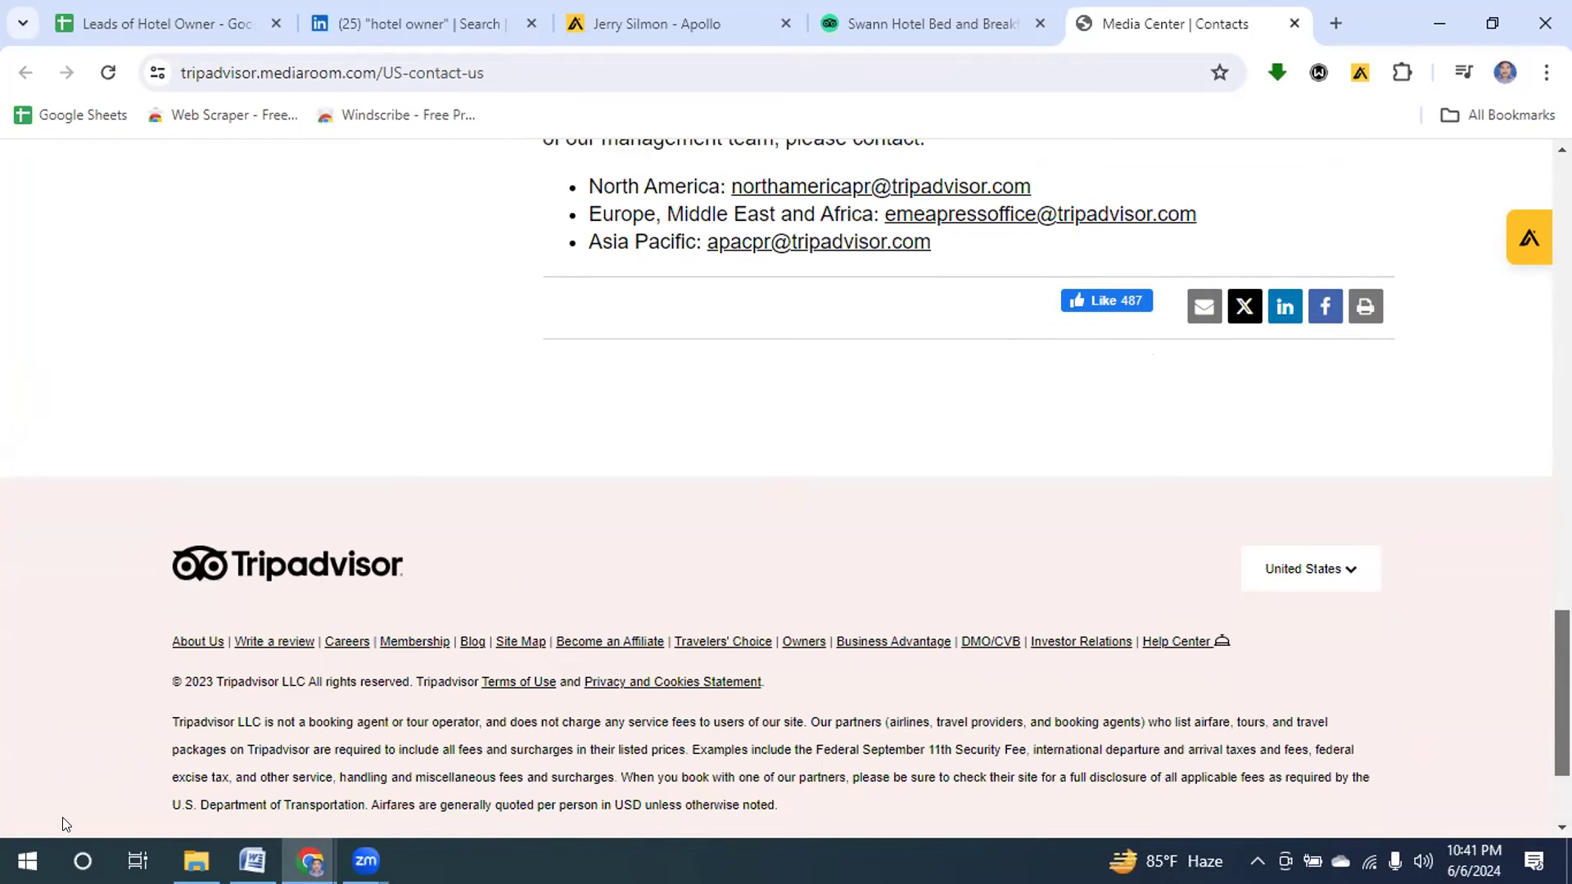
scroll(784, 489, up, 2)
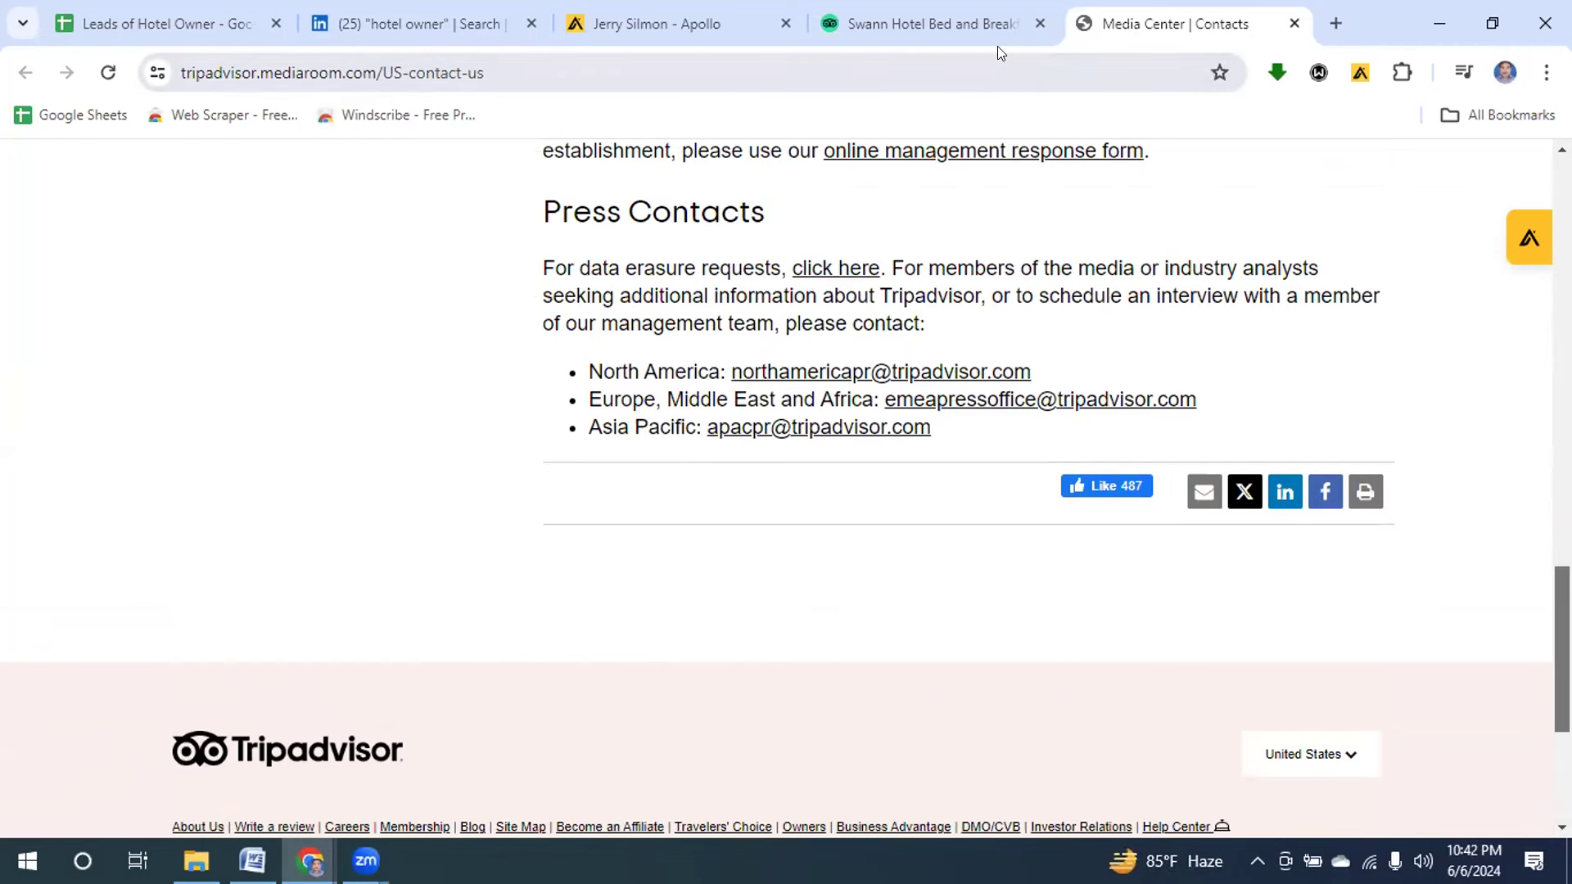
Open the Swann Hotel owner's LinkedIn profile in a new tab, then select cell A4 in the sheet.
click(414, 26)
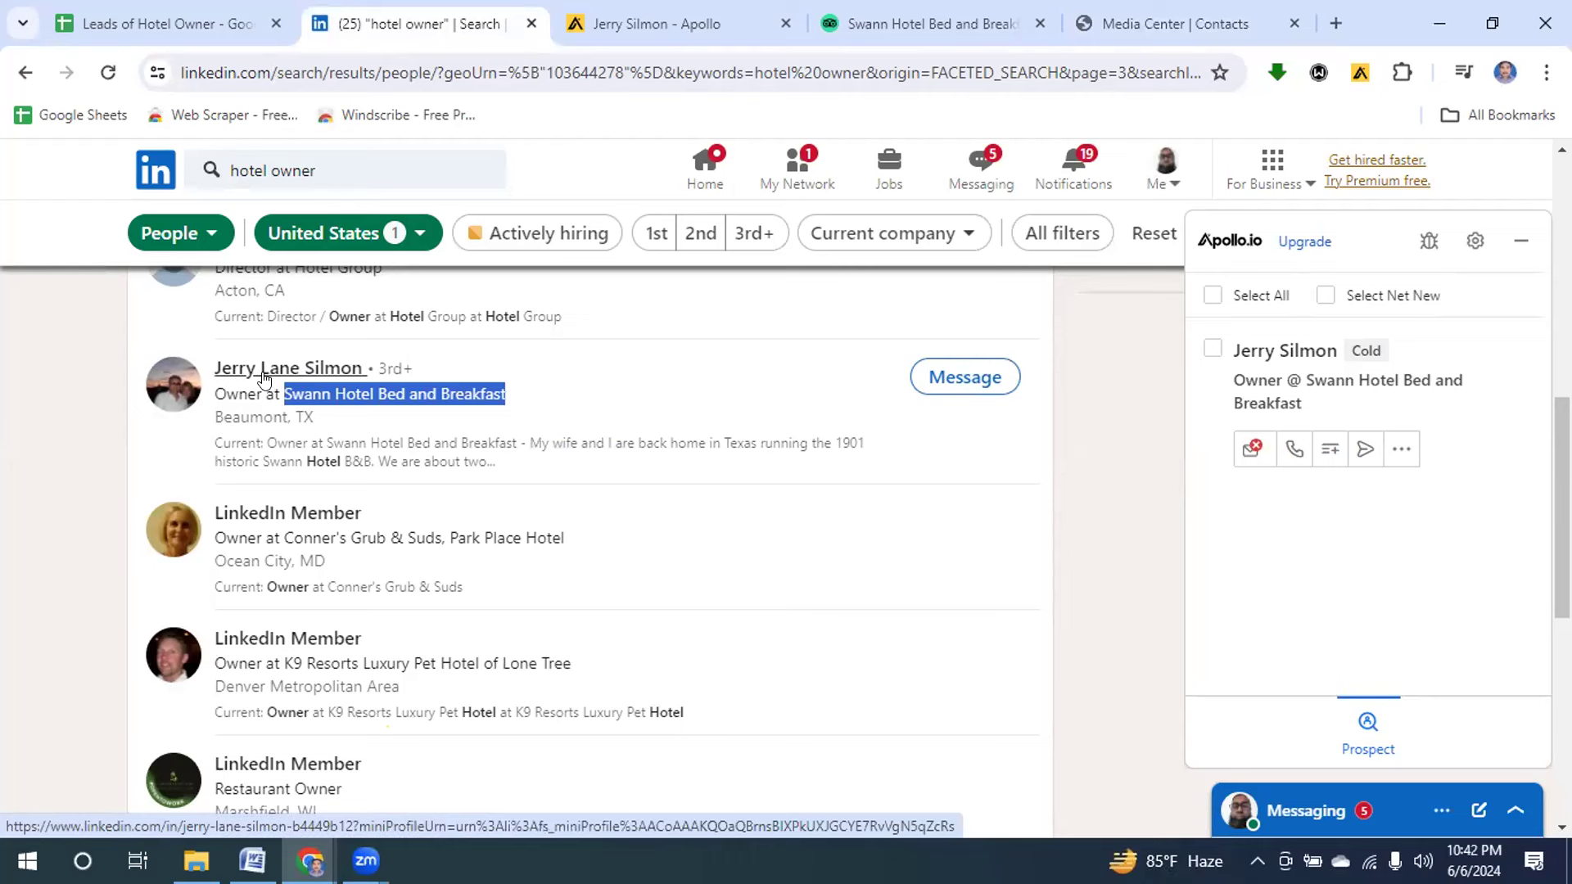
right_click(264, 379)
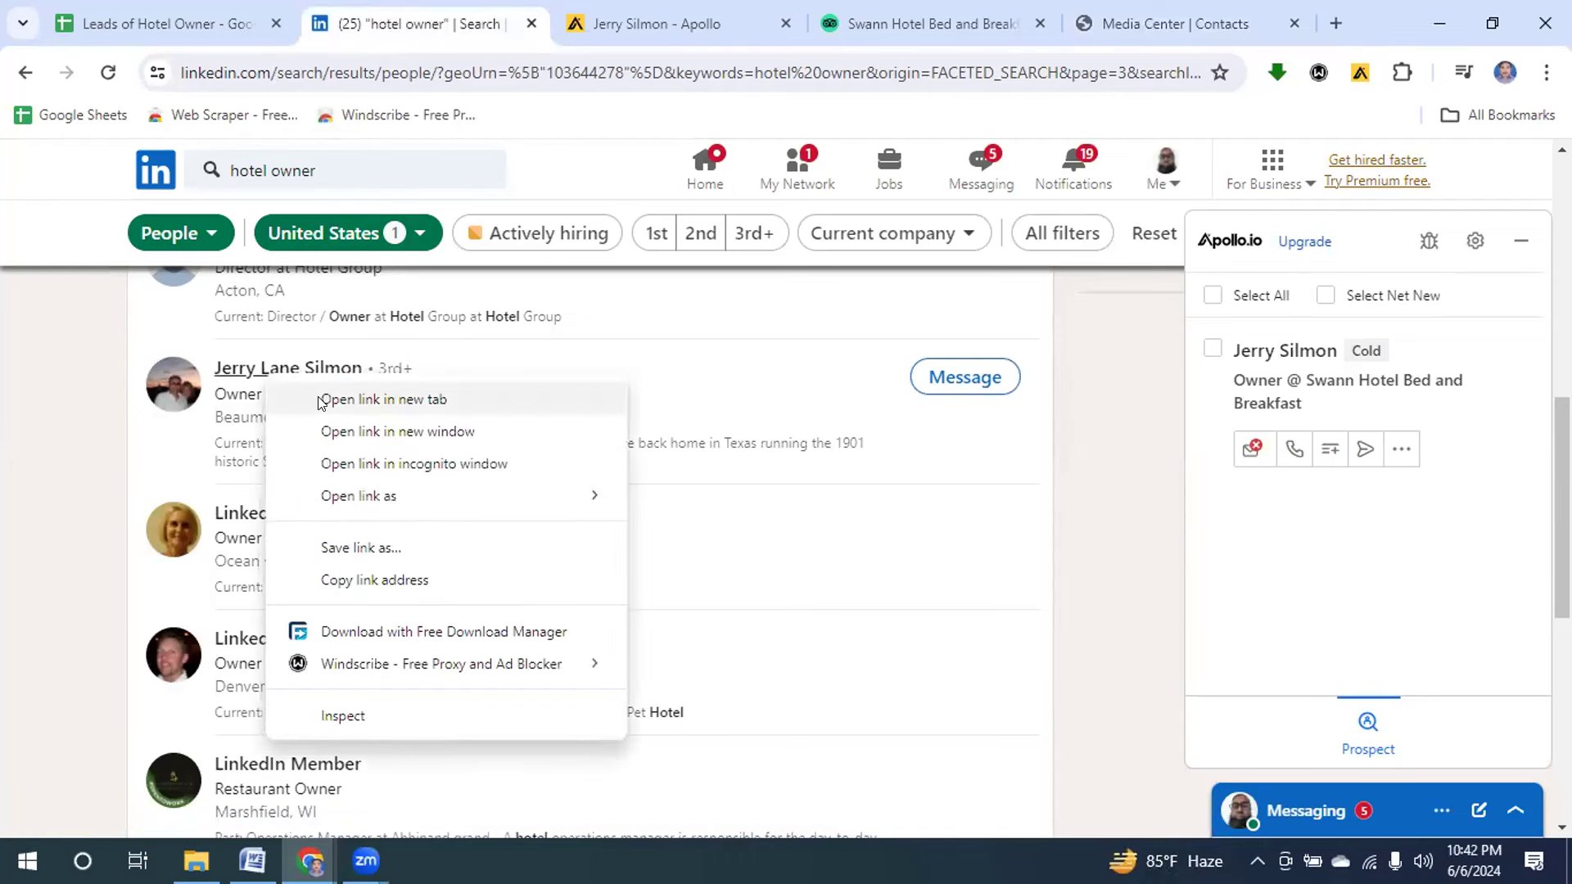
click(383, 400)
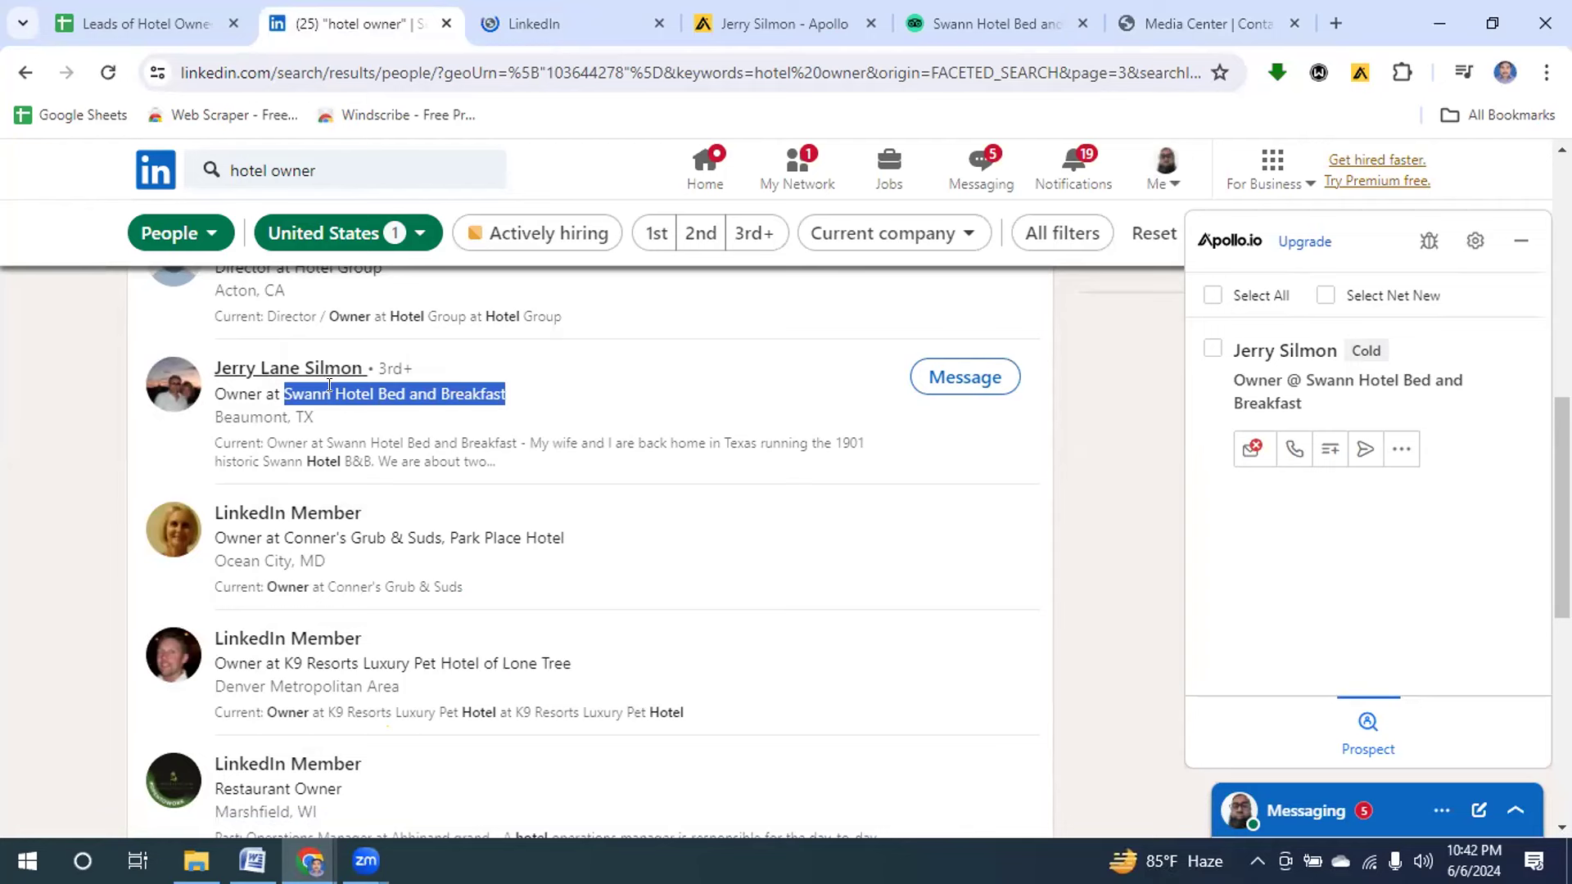
click(542, 26)
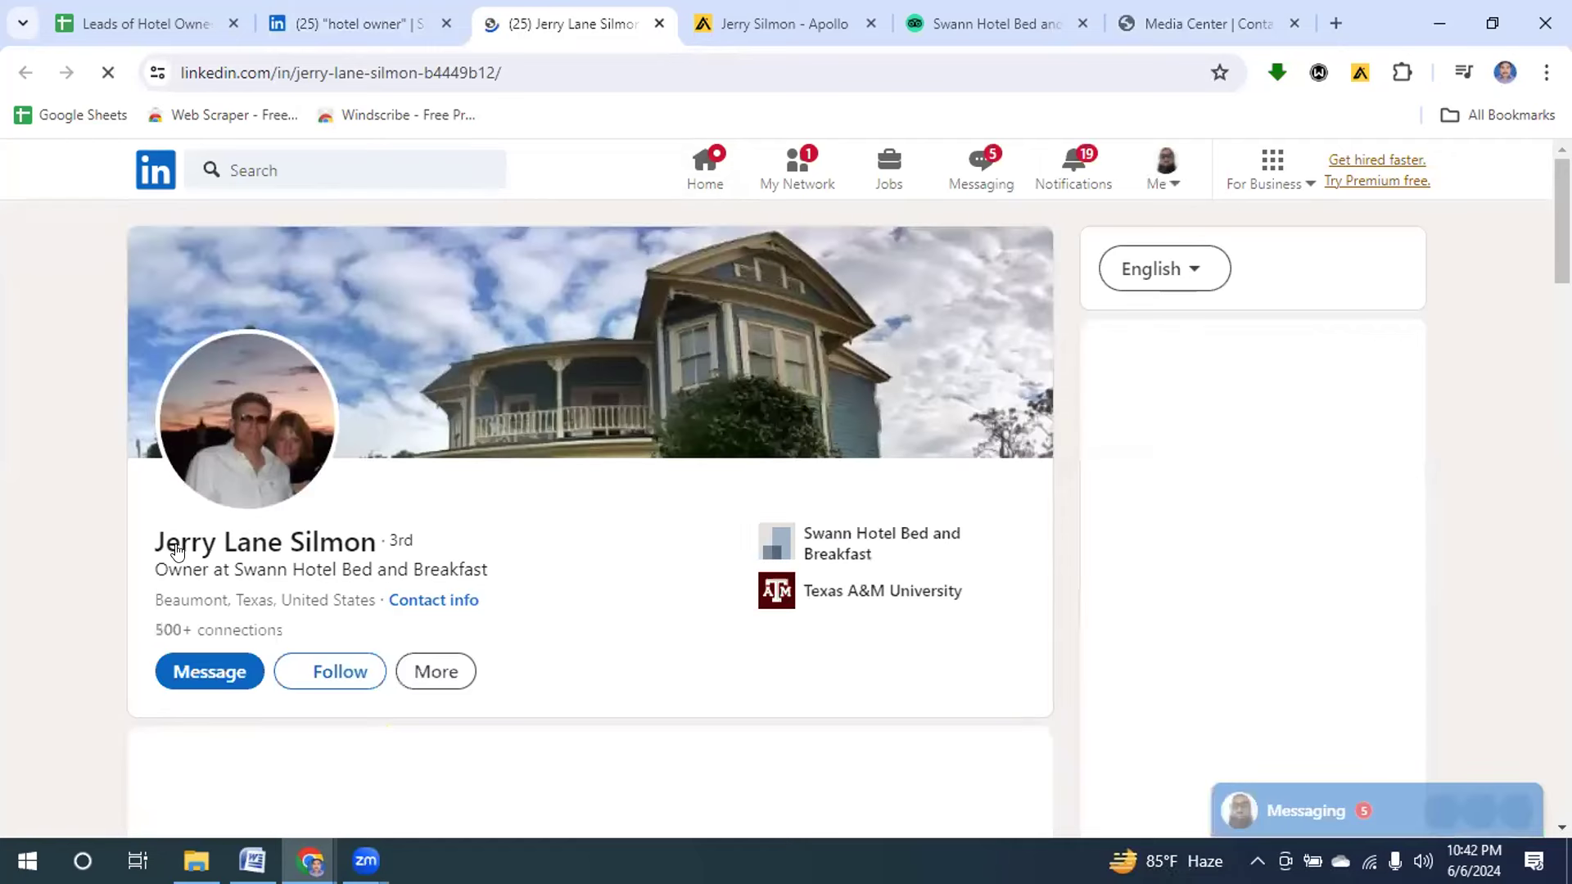
click(137, 27)
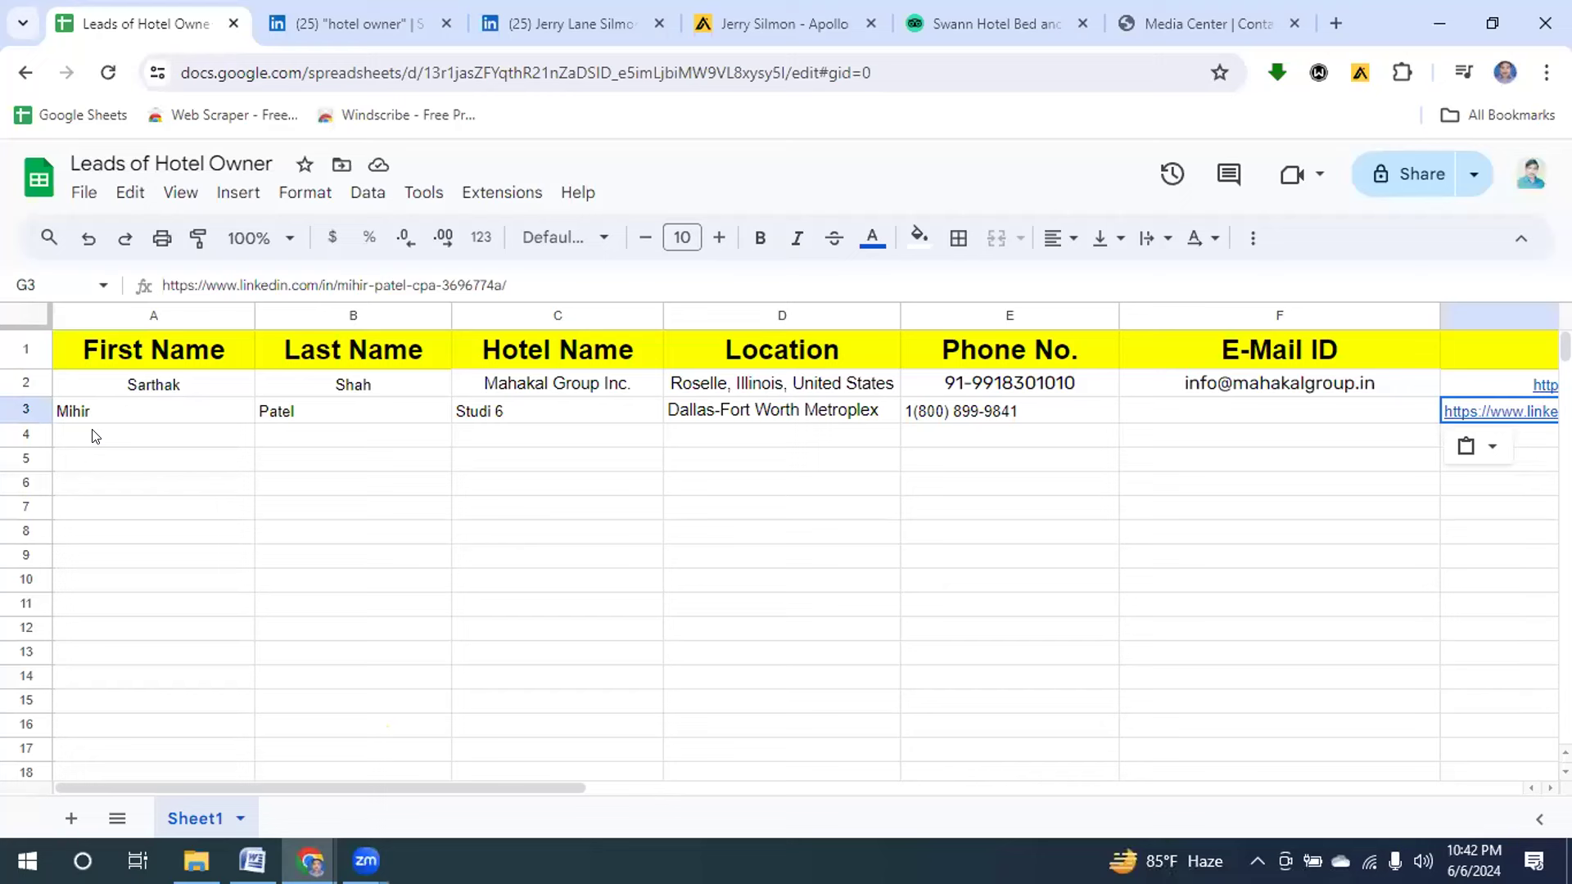
click(93, 437)
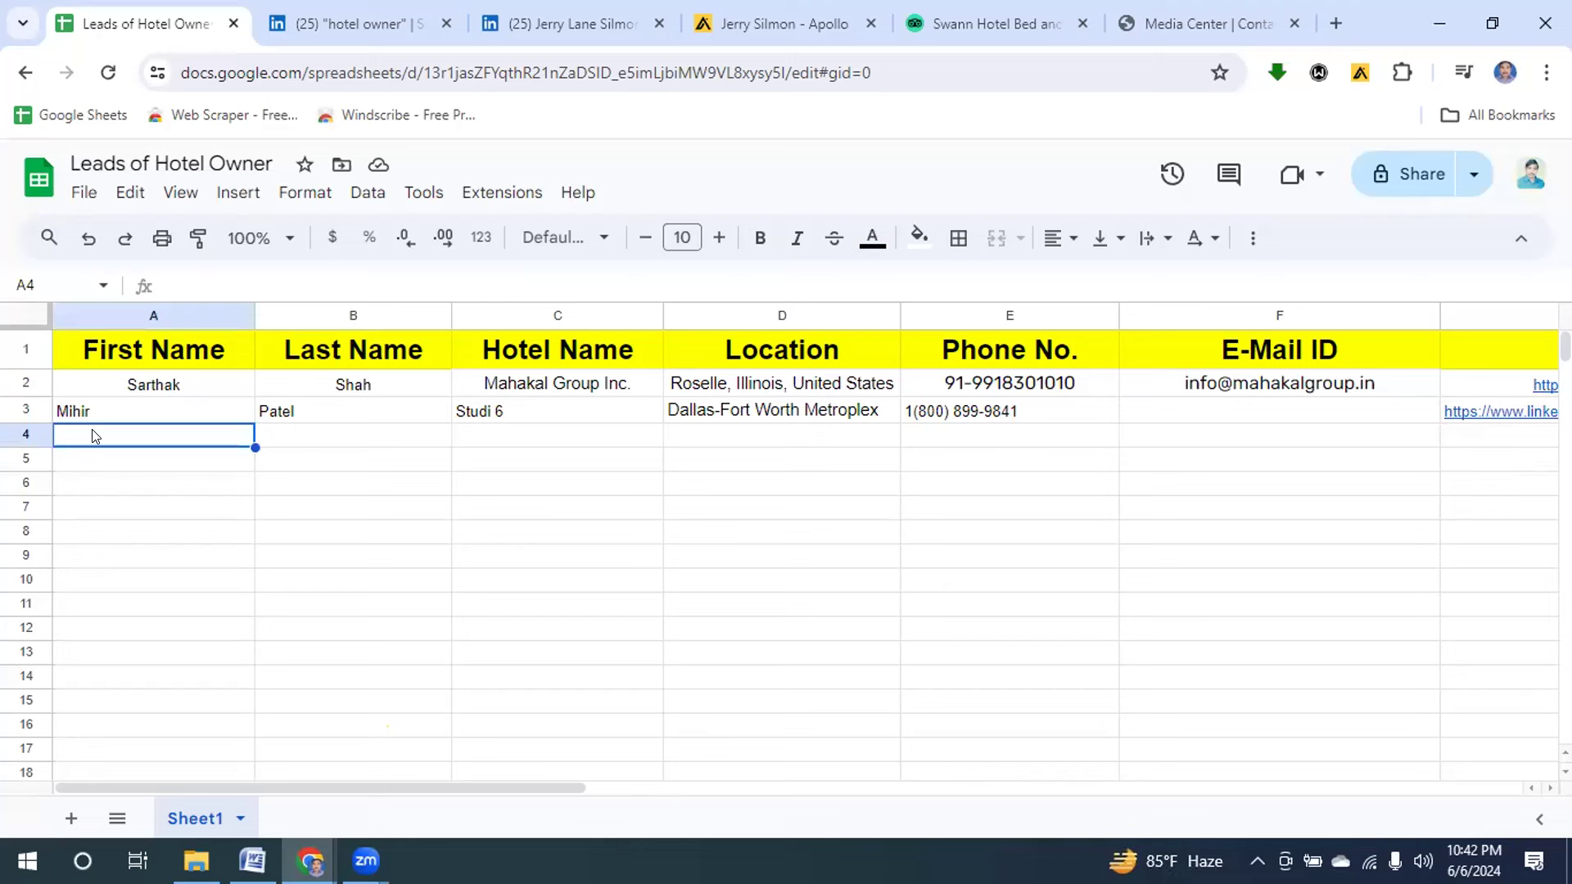
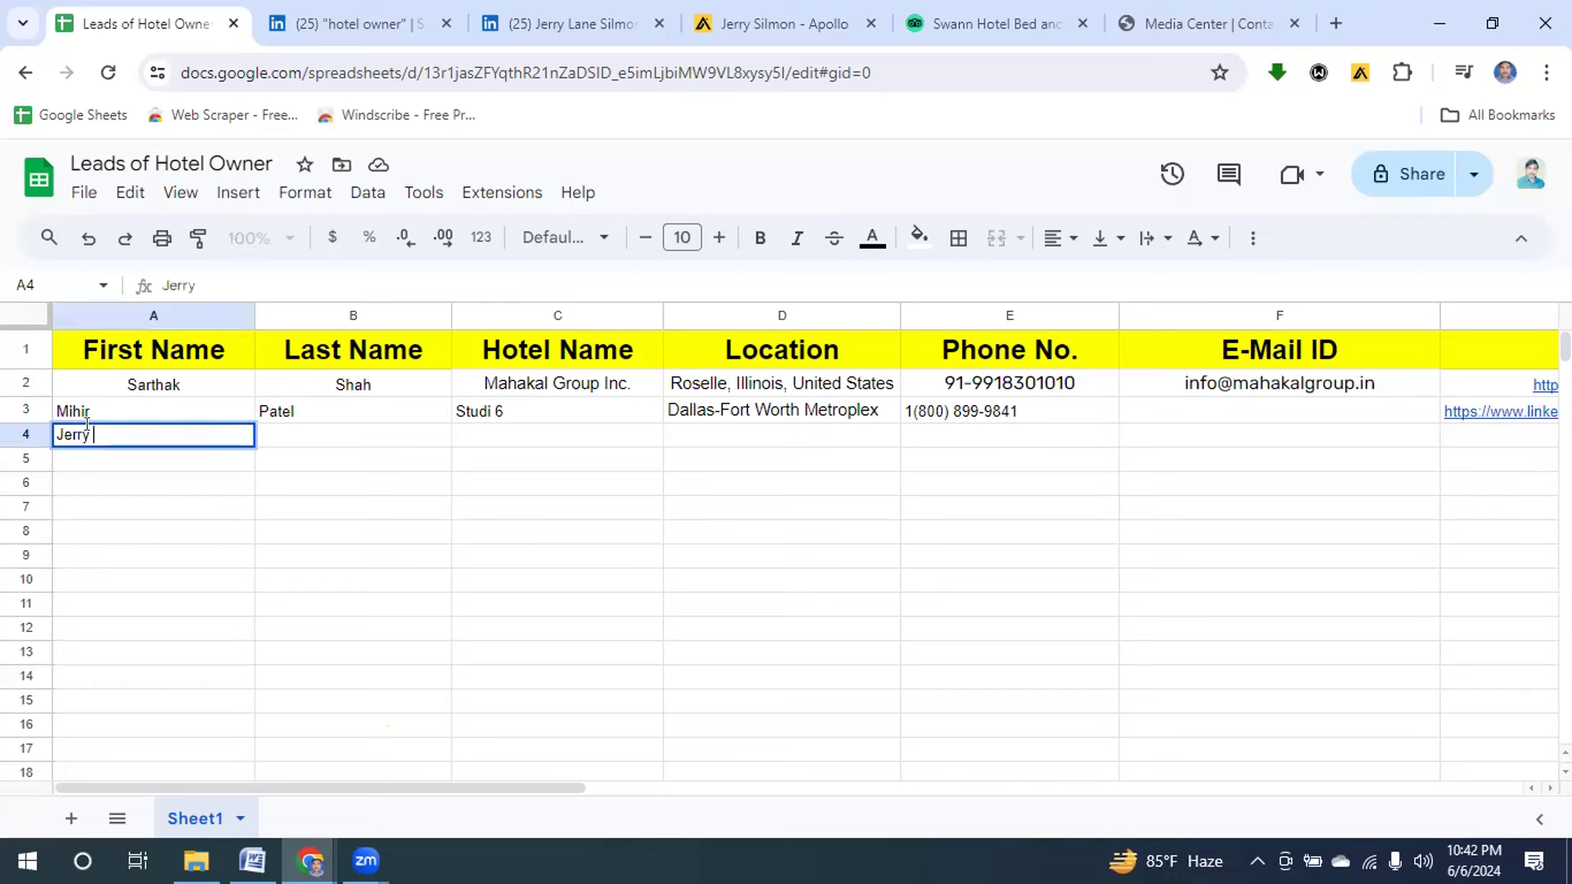
Enter the owner's first name in A4 and last name in B4.
click(332, 448)
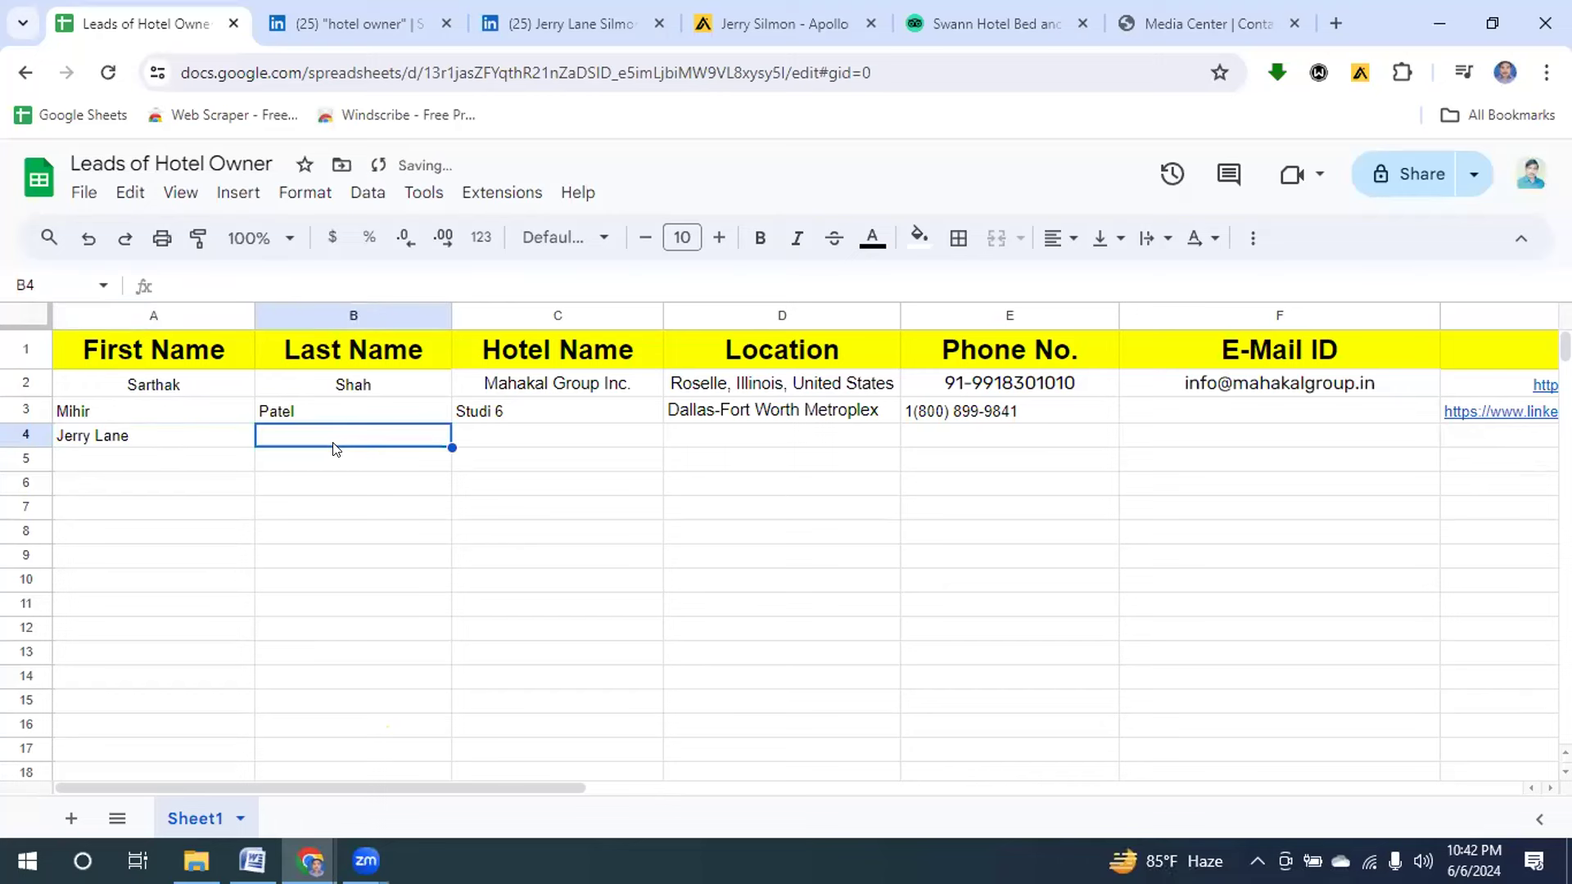
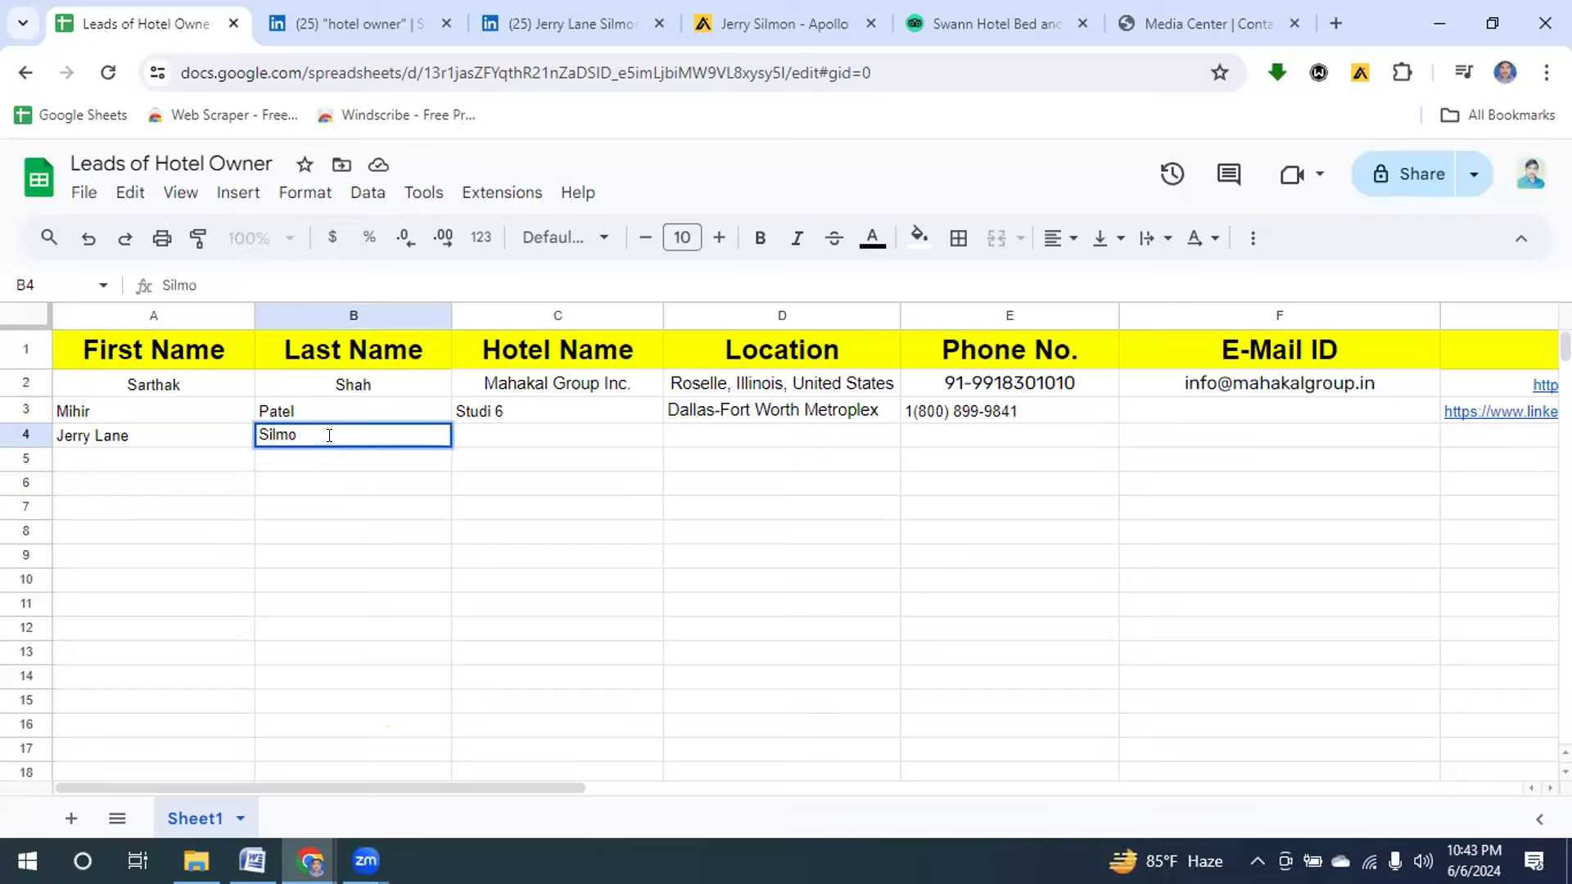
Copy 'Swann Hotel Bed and Breakfast' from the profile into C4 and widen column C.
click(524, 23)
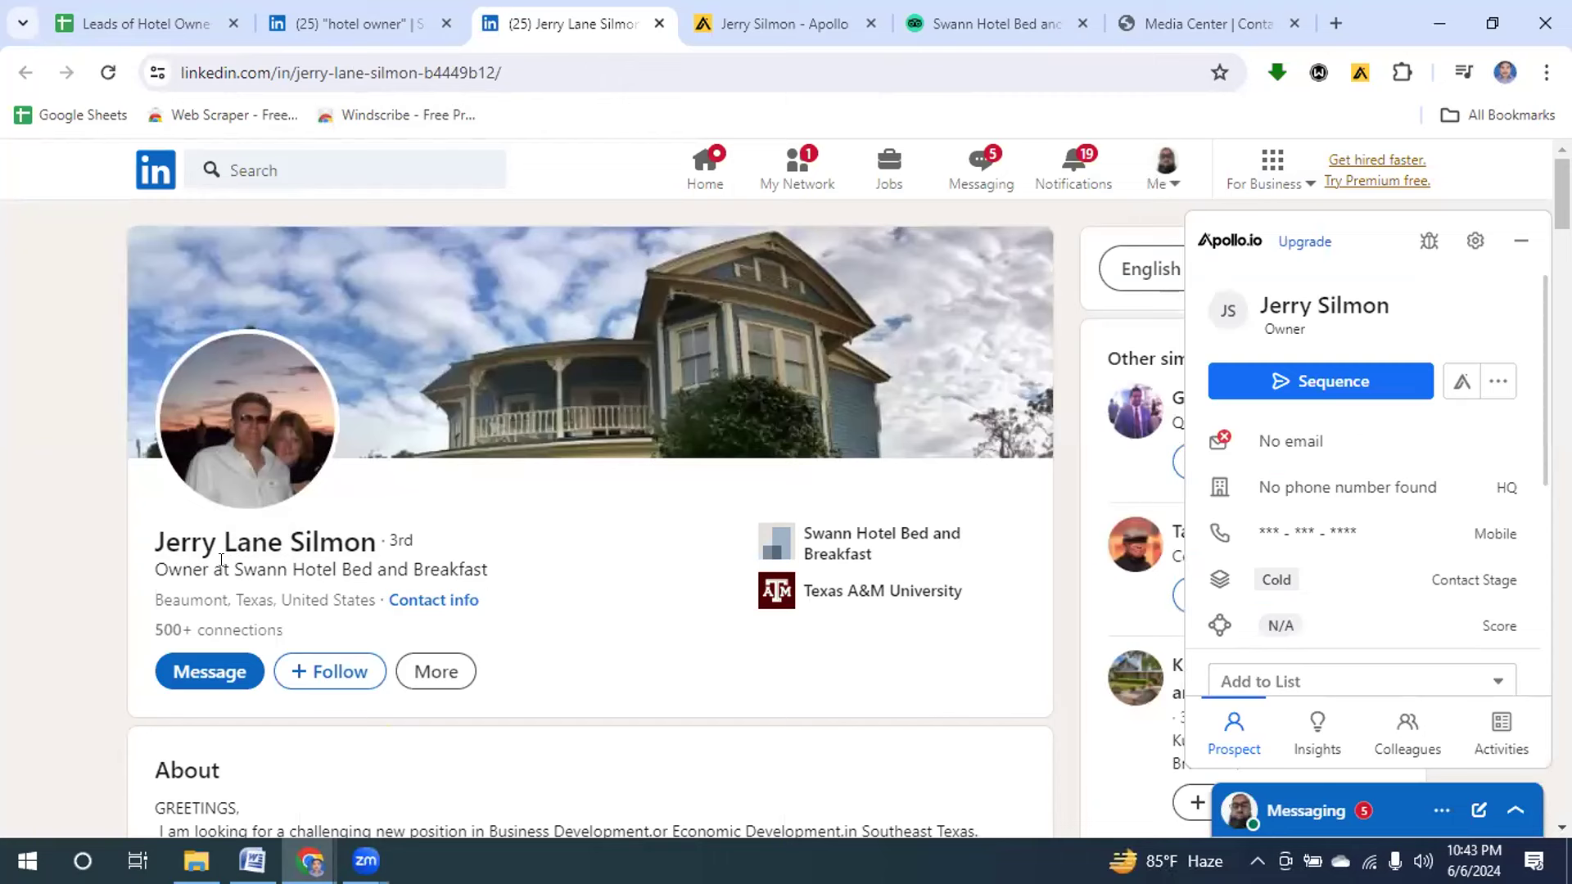
drag(231, 567, 344, 541)
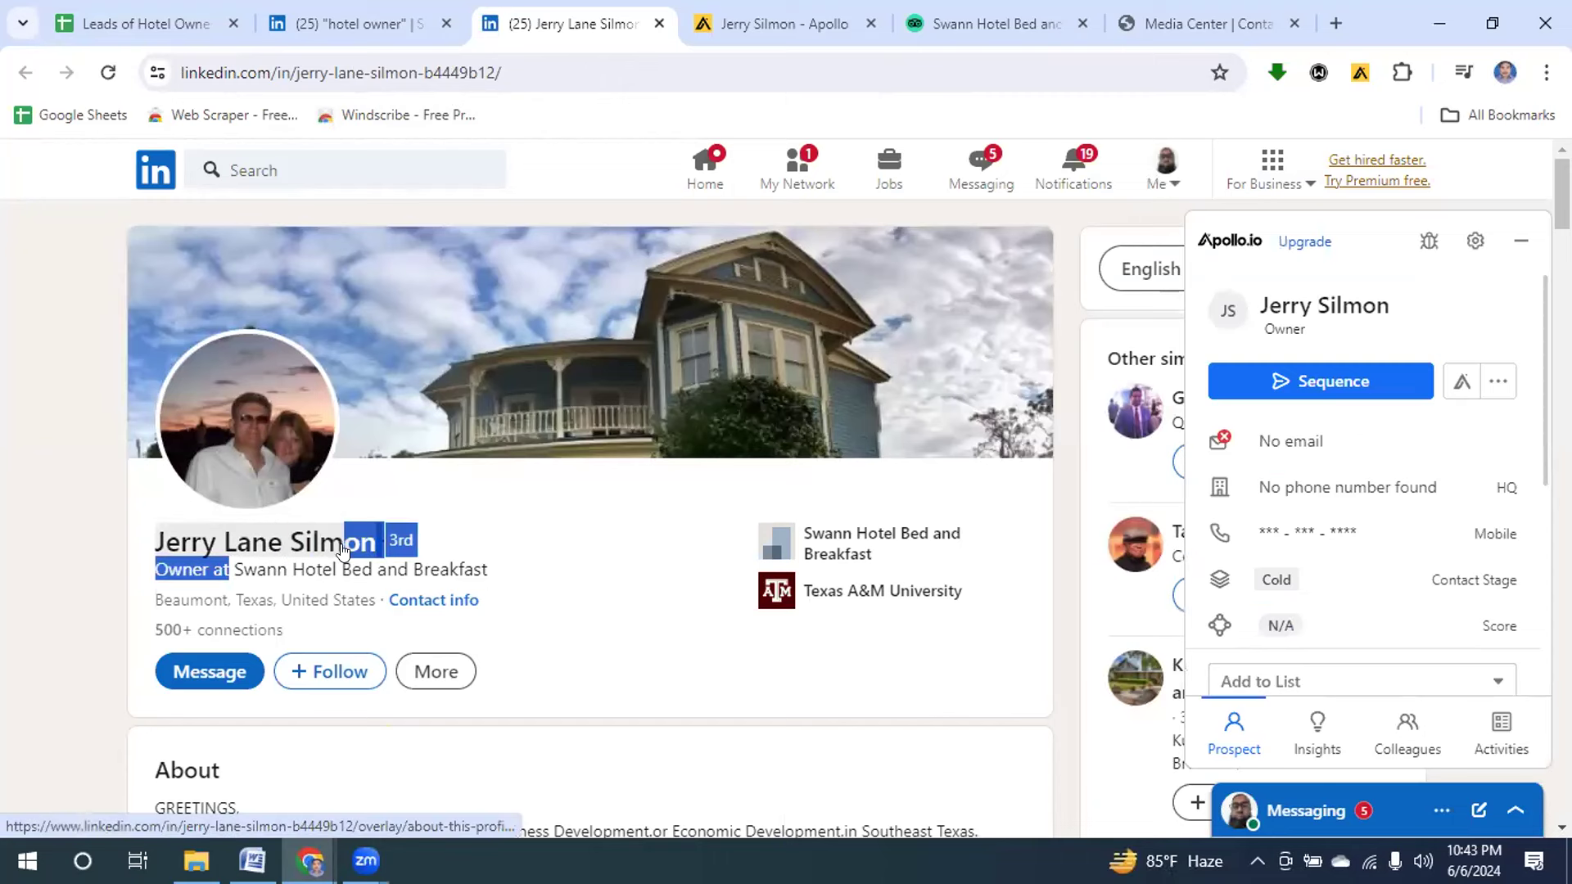
click(232, 552)
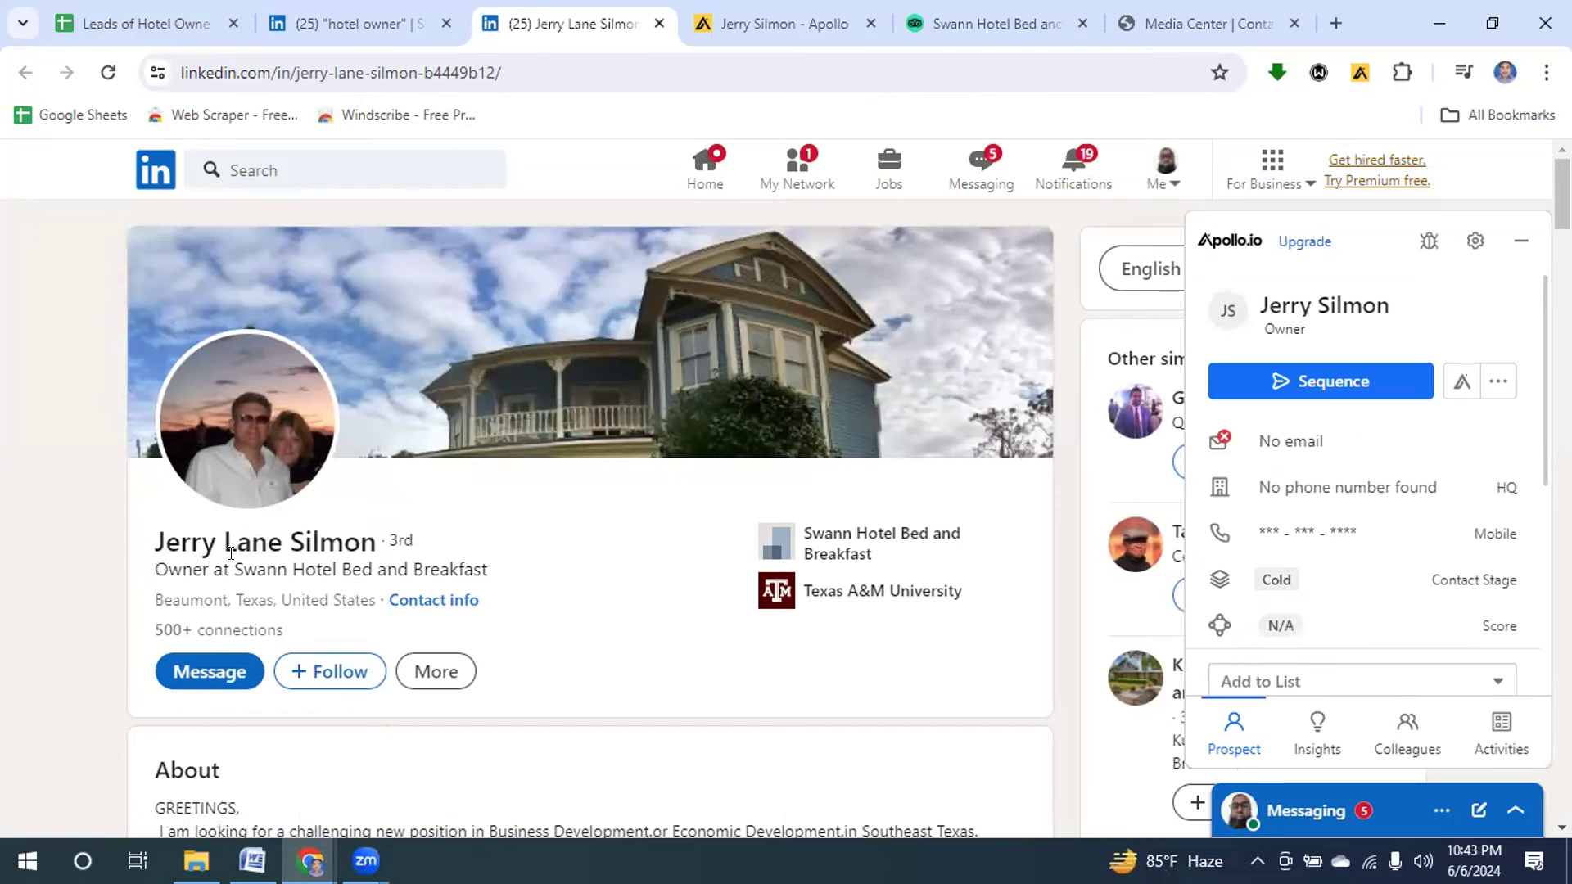
drag(232, 567, 480, 568)
key(ctrl+c)
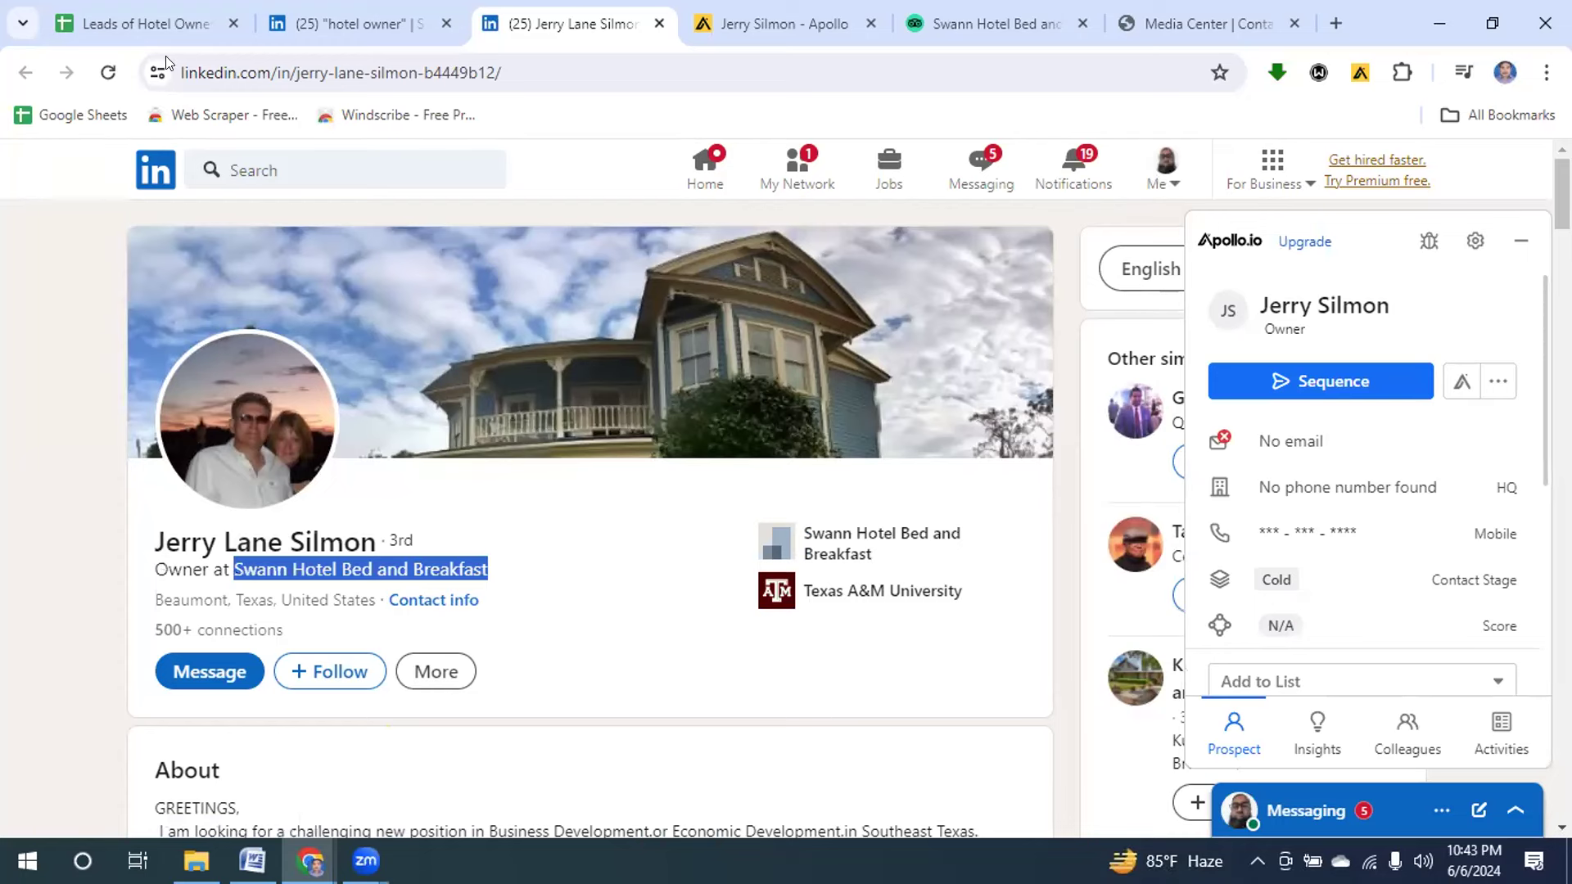
click(151, 24)
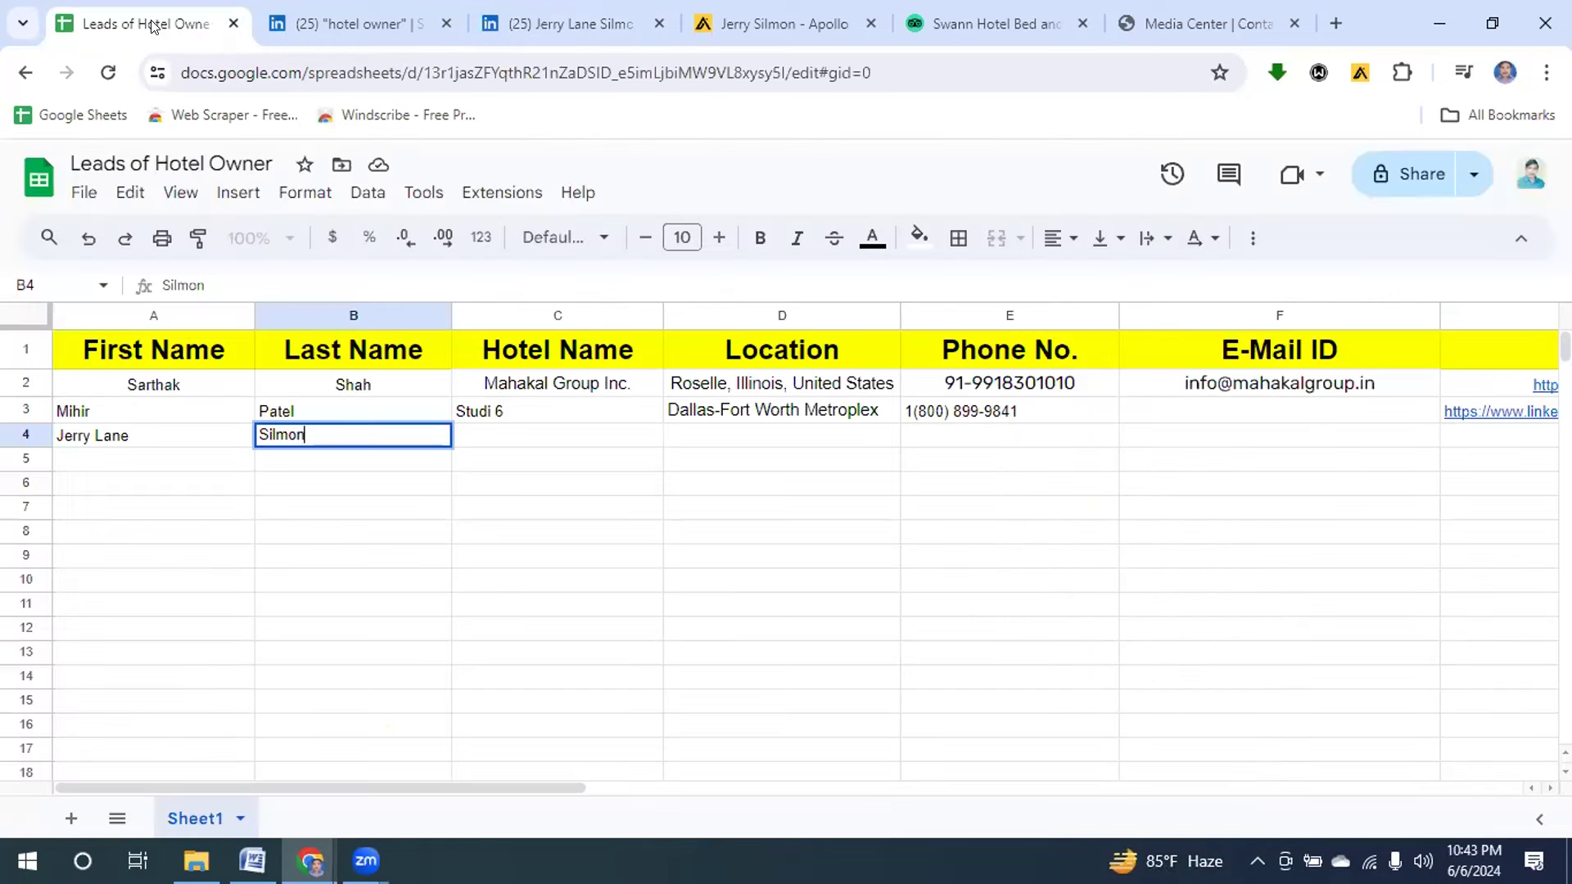
click(525, 432)
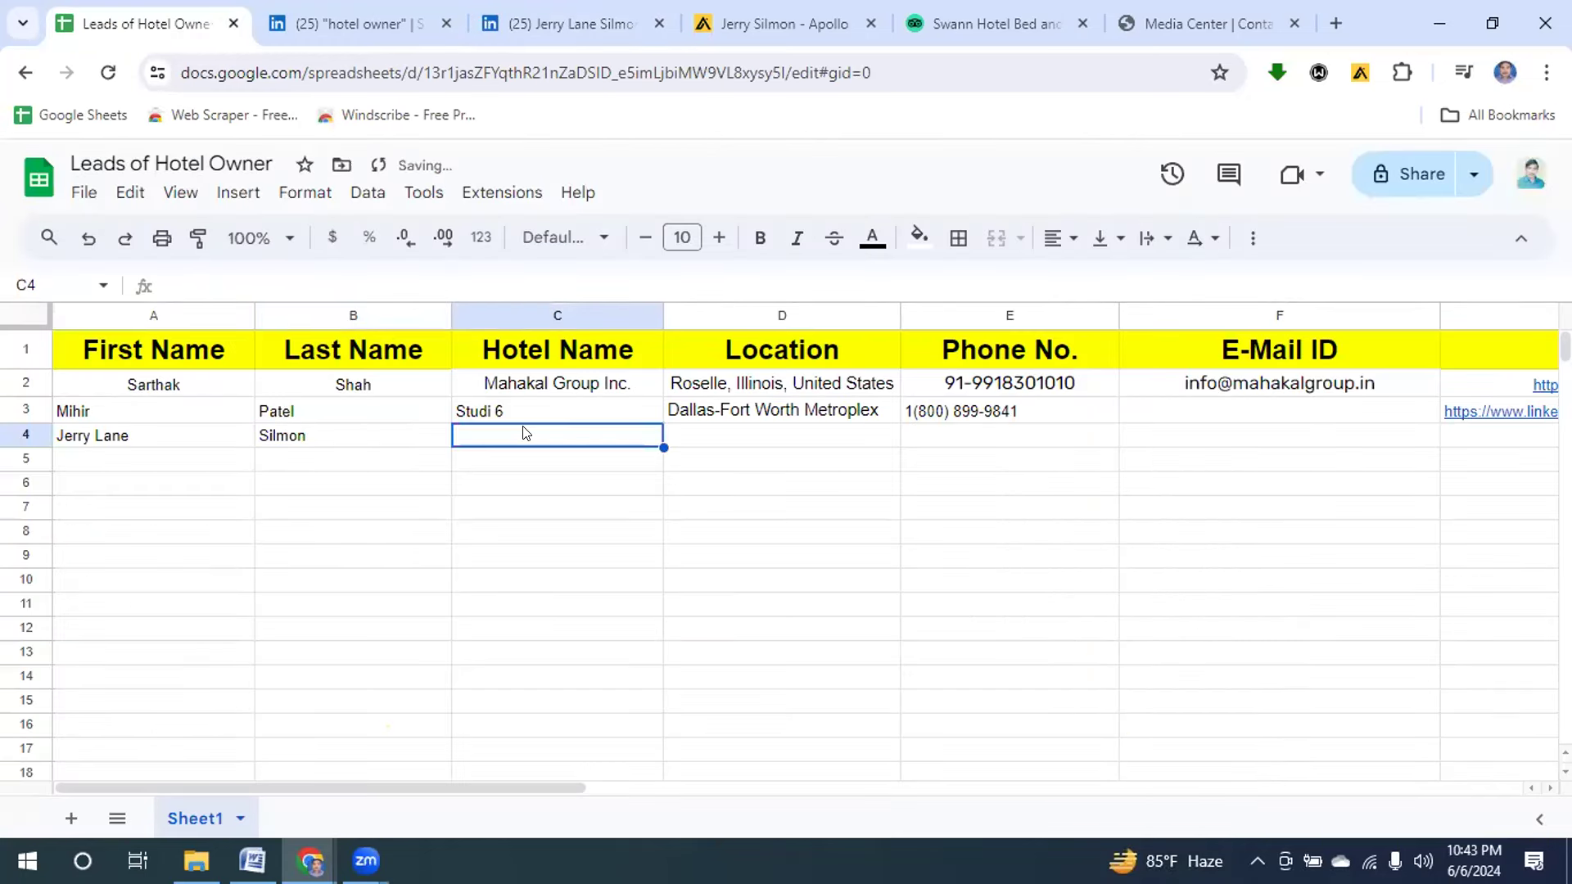
key(ctrl+v)
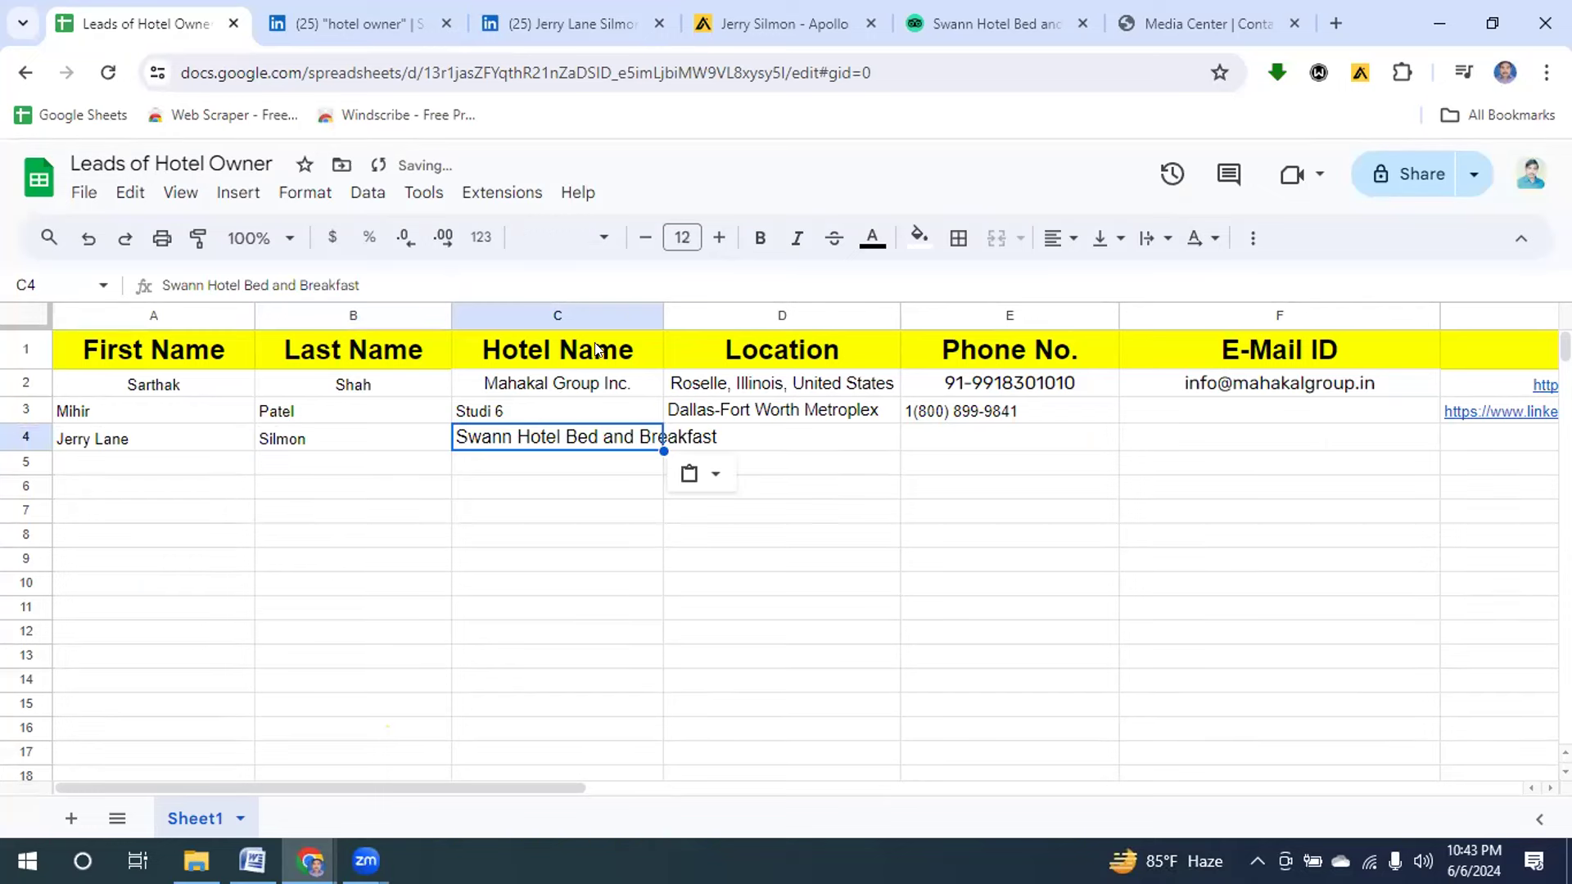
drag(654, 314, 726, 304)
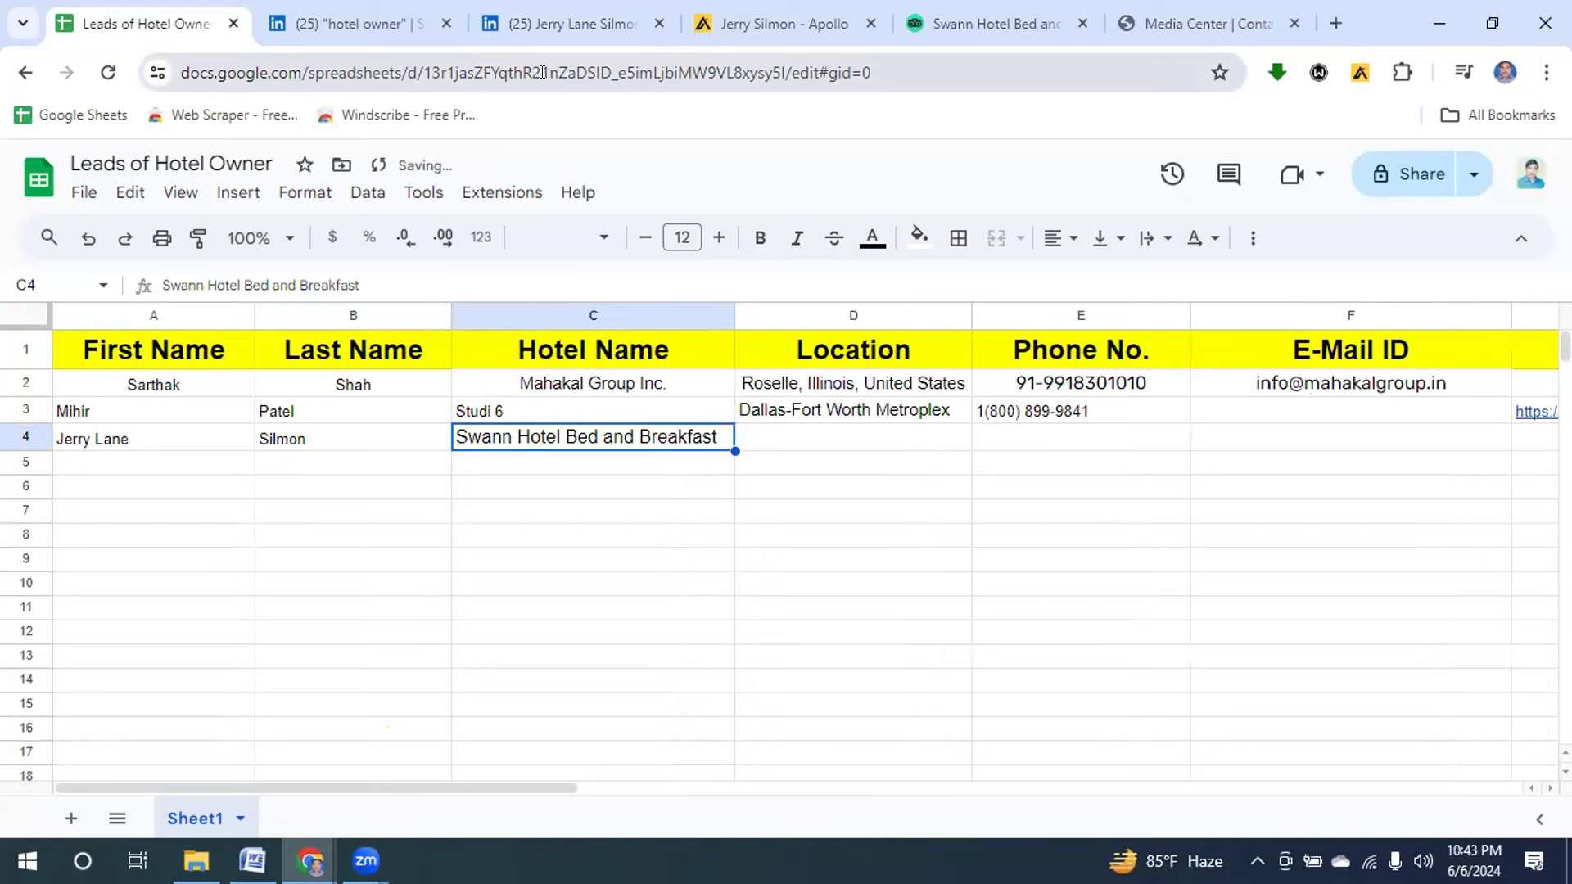
Paste the owner's location 'Beaumont, Texas, United States' into D4 and widen column D.
click(583, 27)
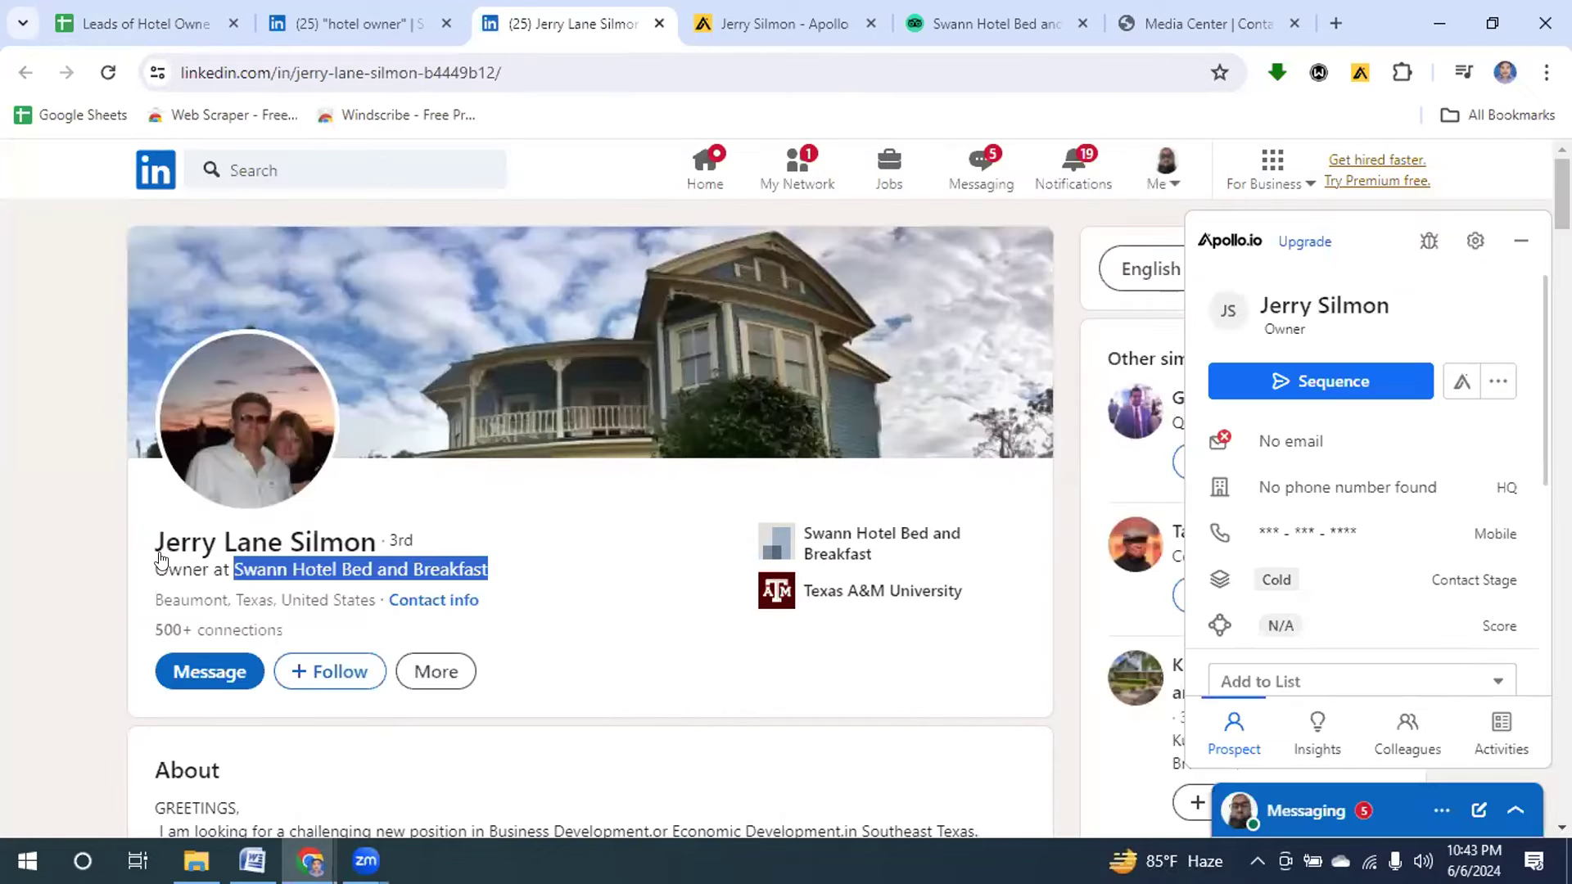
drag(153, 591, 368, 584)
key(ctrl+c)
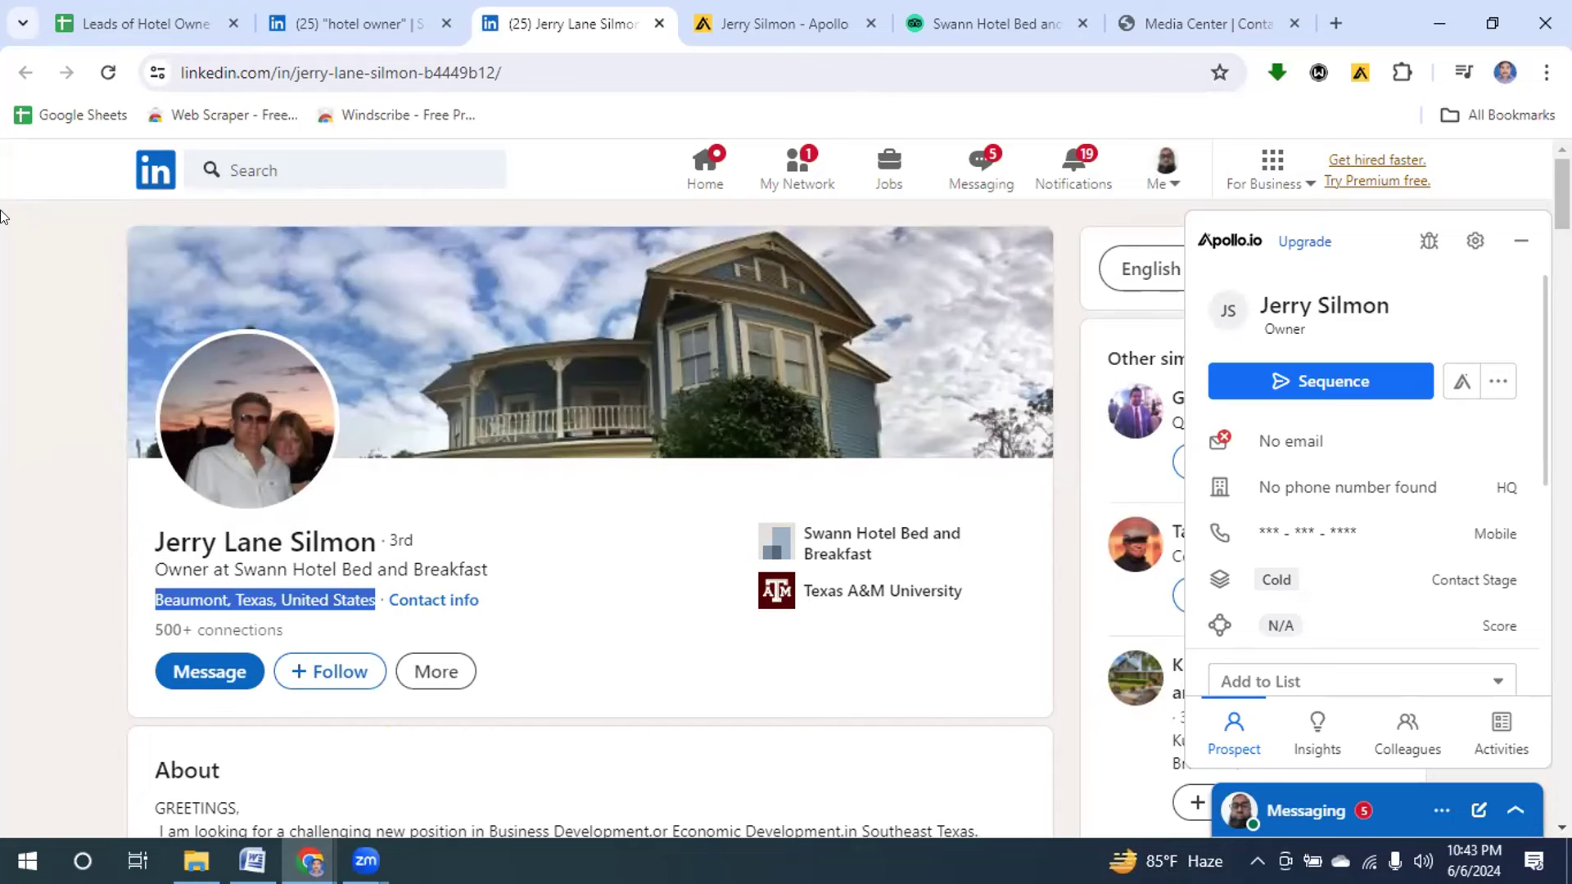
click(149, 27)
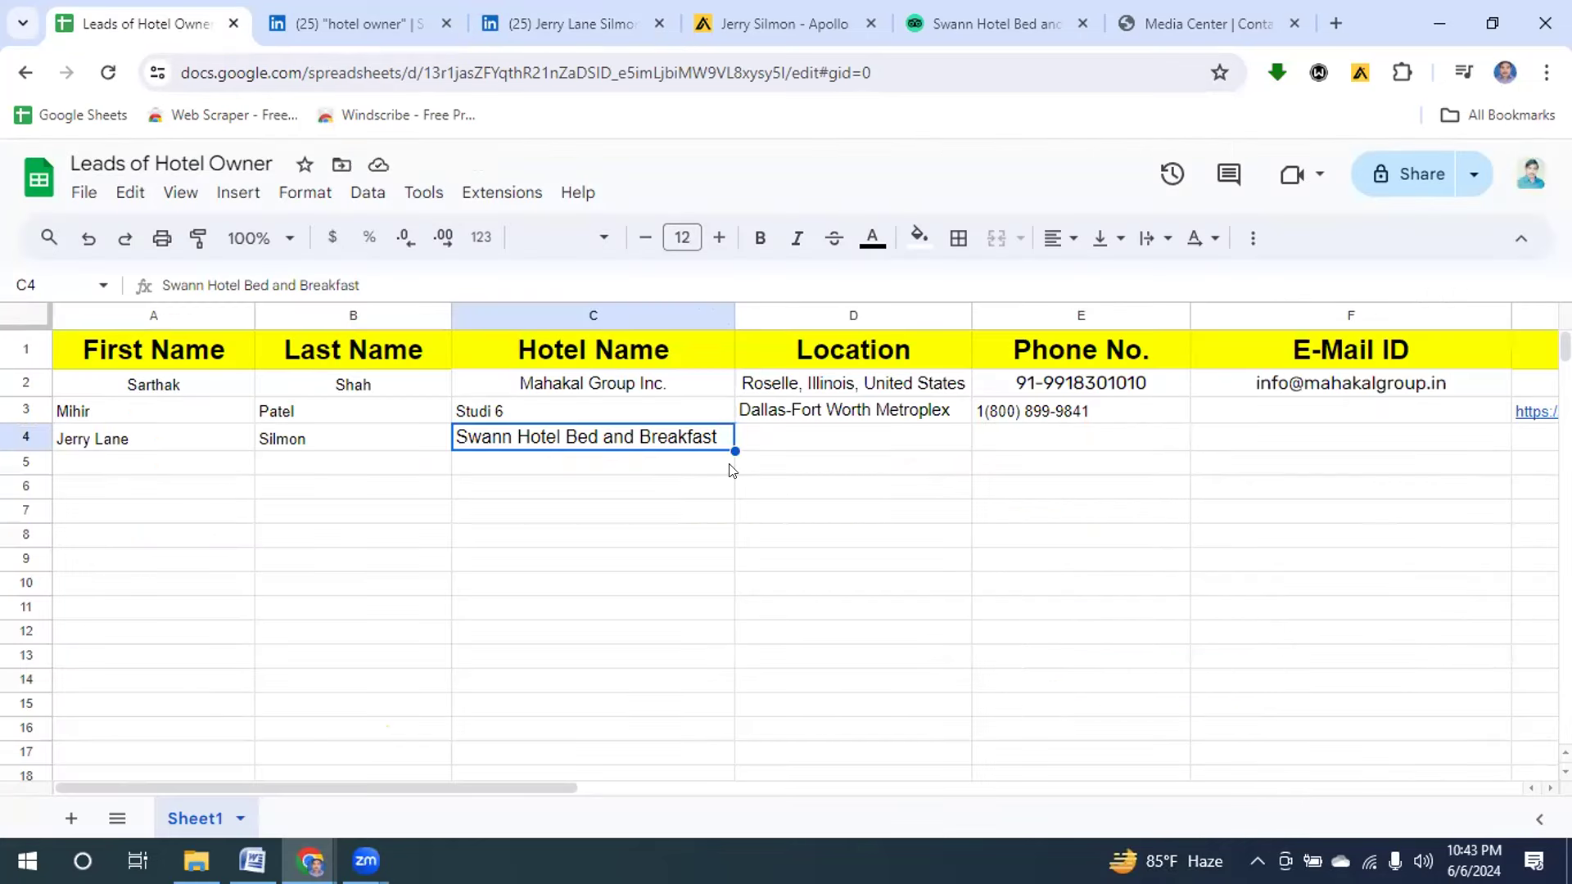
click(872, 440)
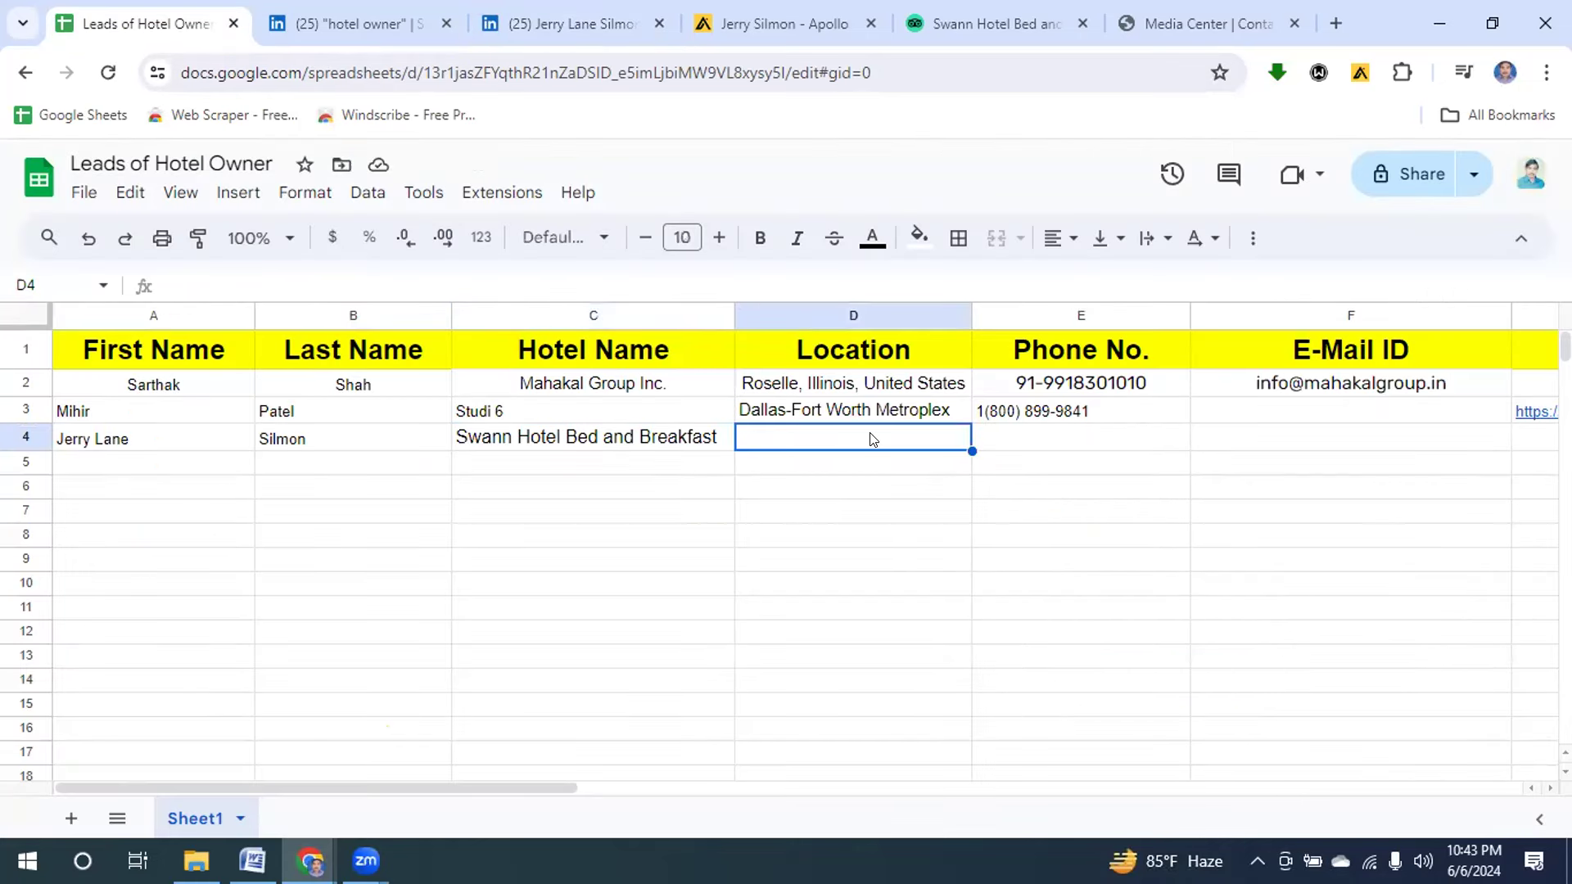
key(ctrl+v)
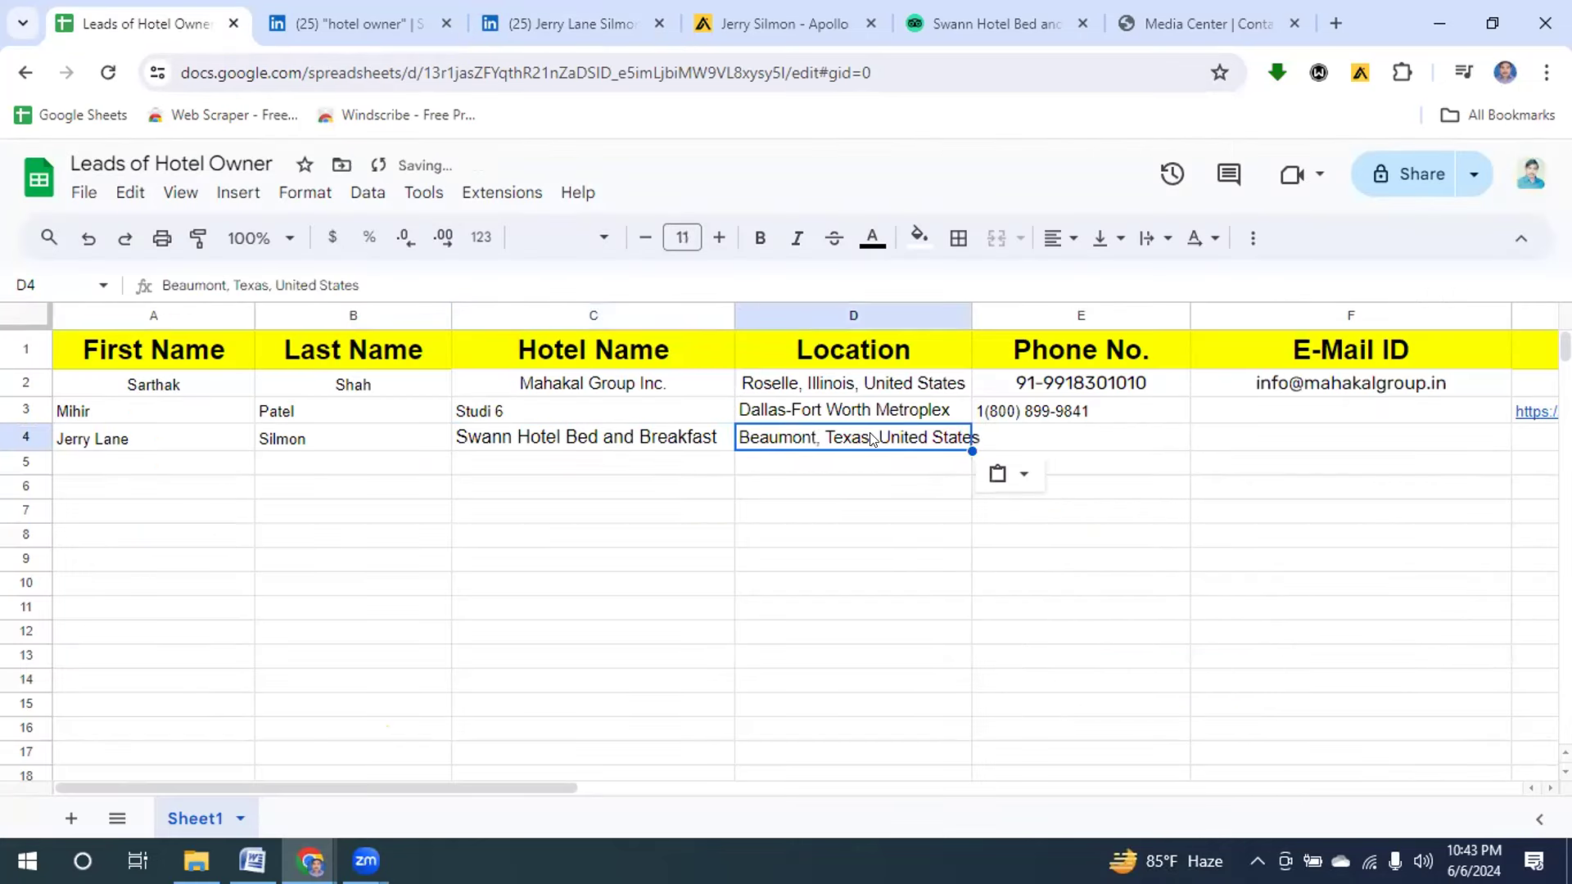
drag(971, 312, 974, 312)
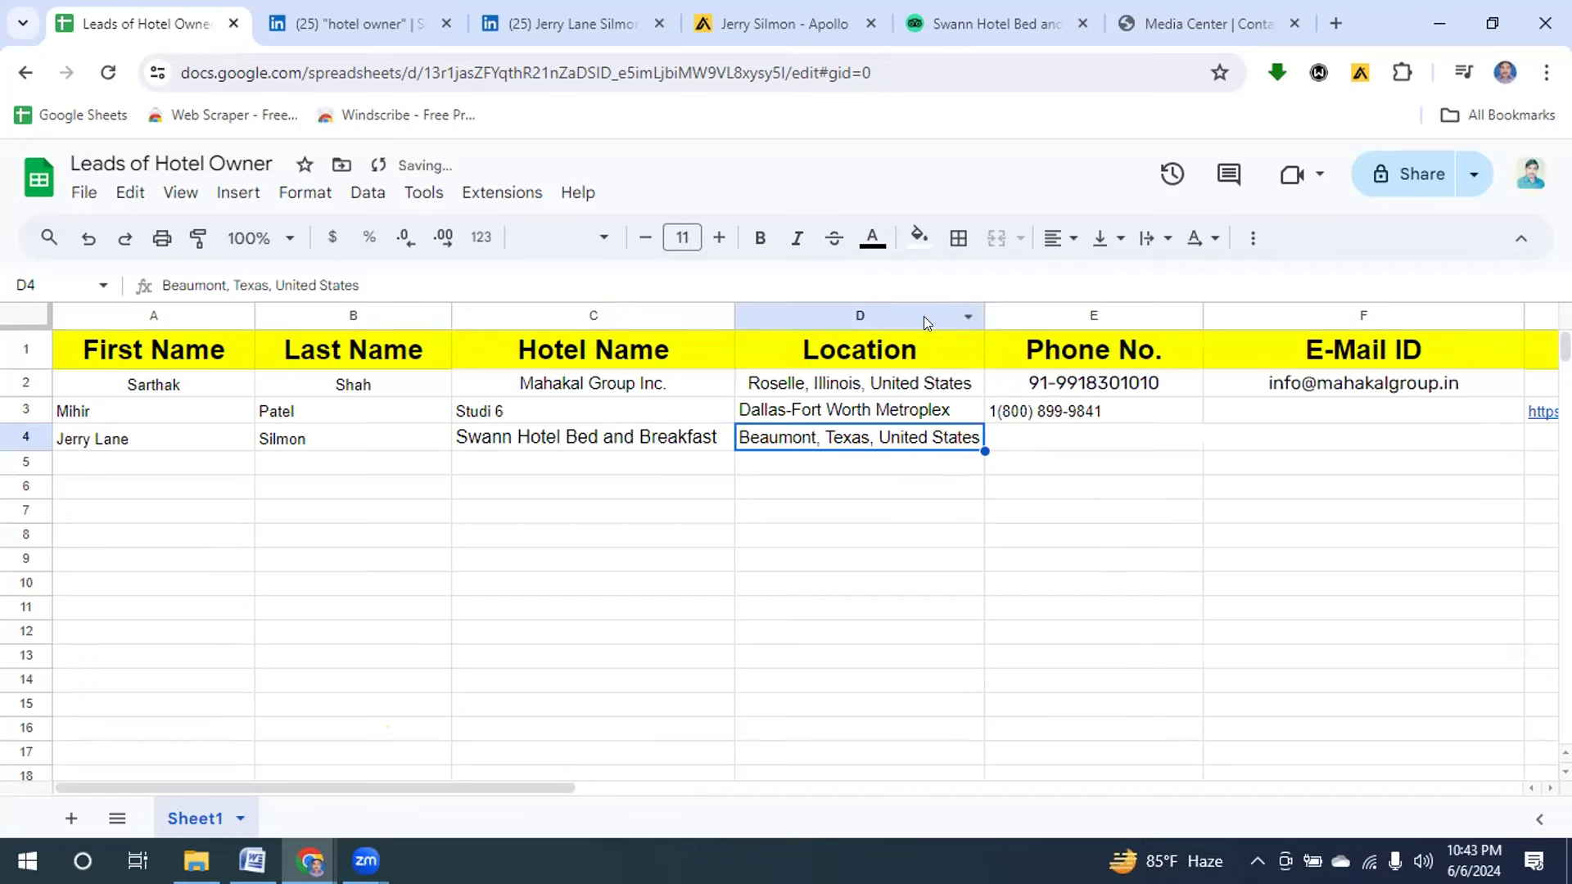
click(966, 22)
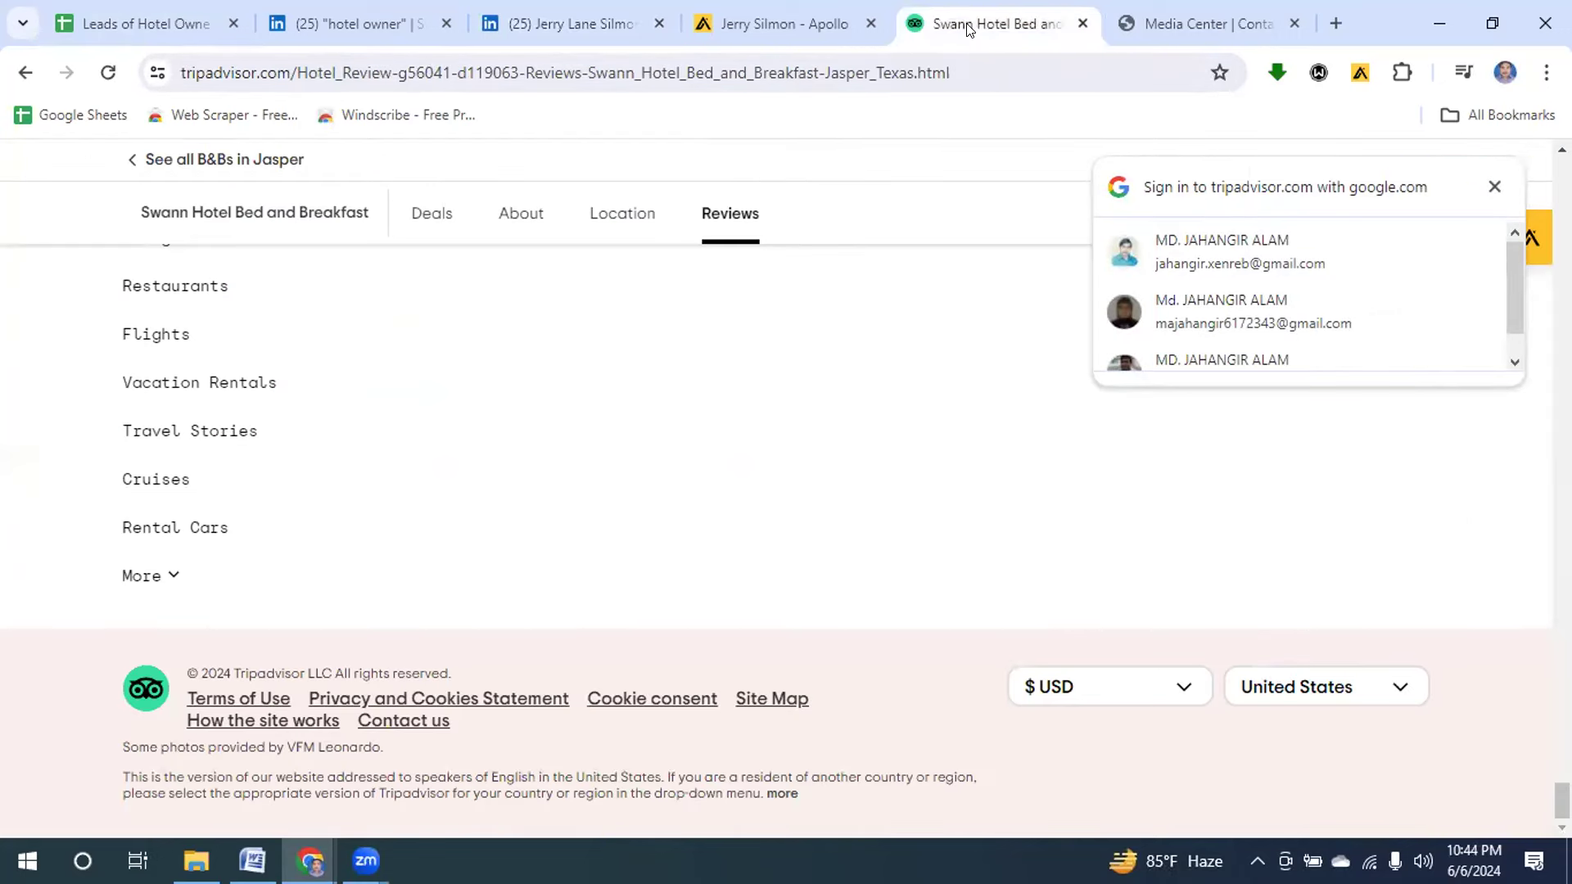
Dismiss the Google sign-in prompt and bring up the Tripadvisor Media Center contacts page.
click(1491, 187)
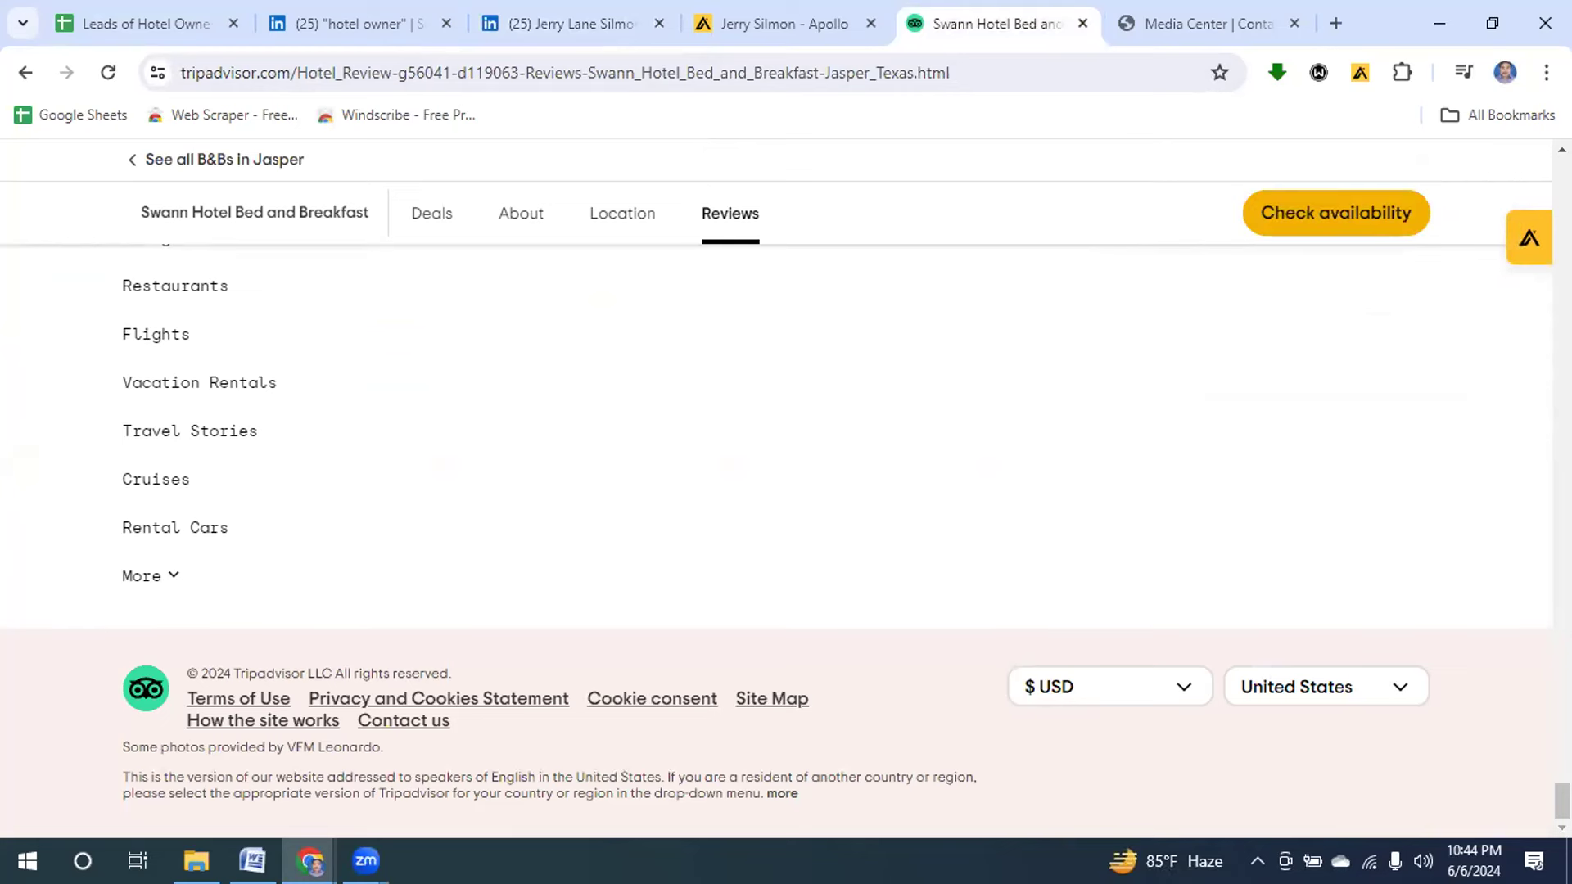
scroll(776, 492, up, 15)
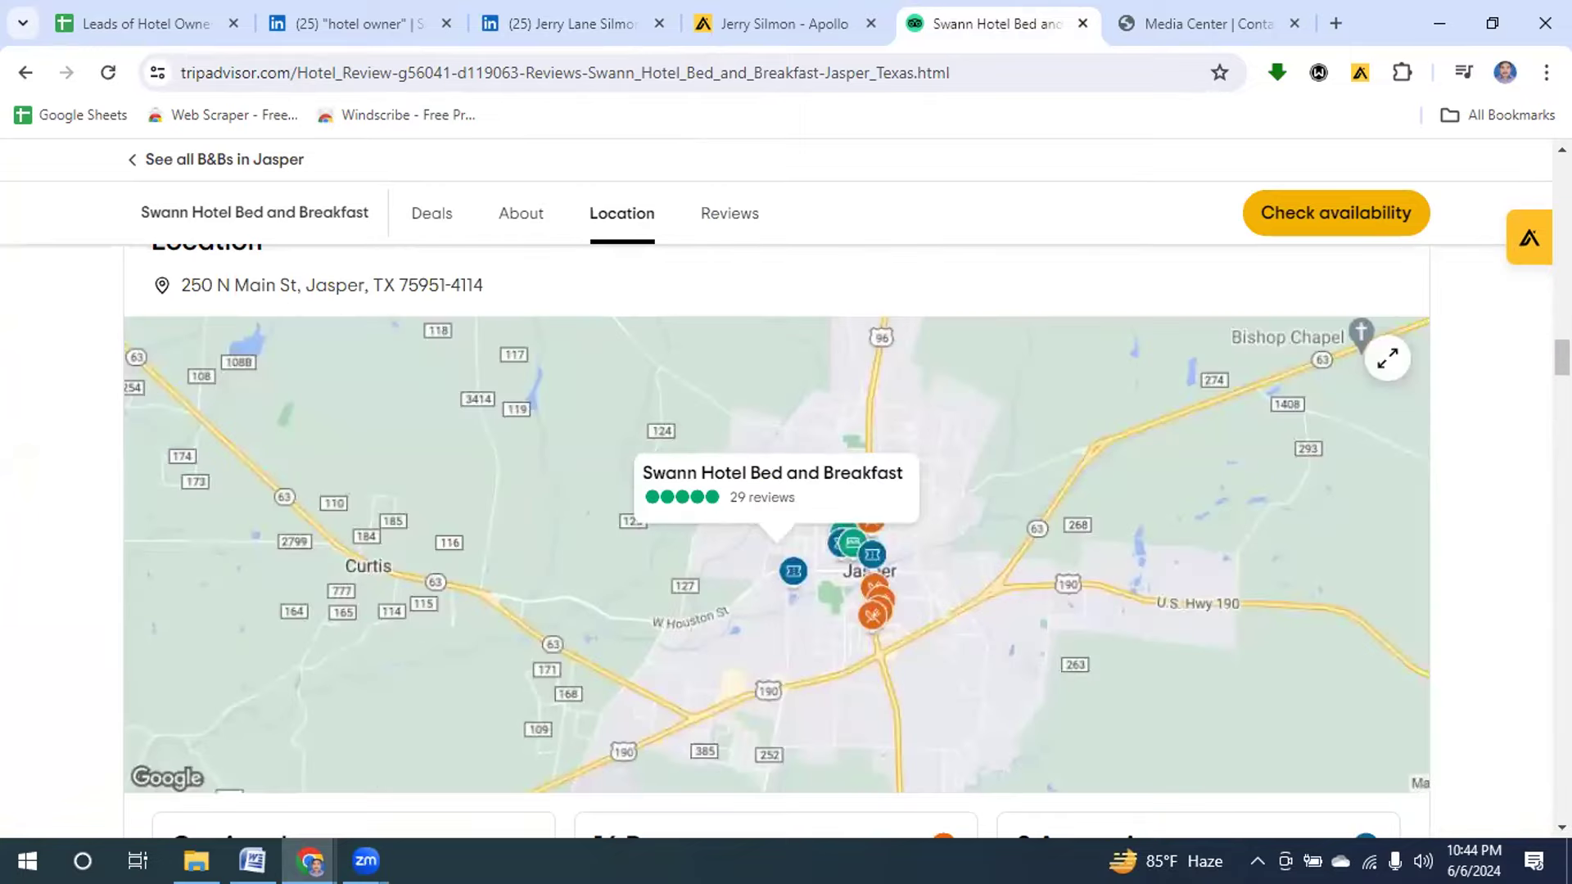
scroll(776, 491, down, 10)
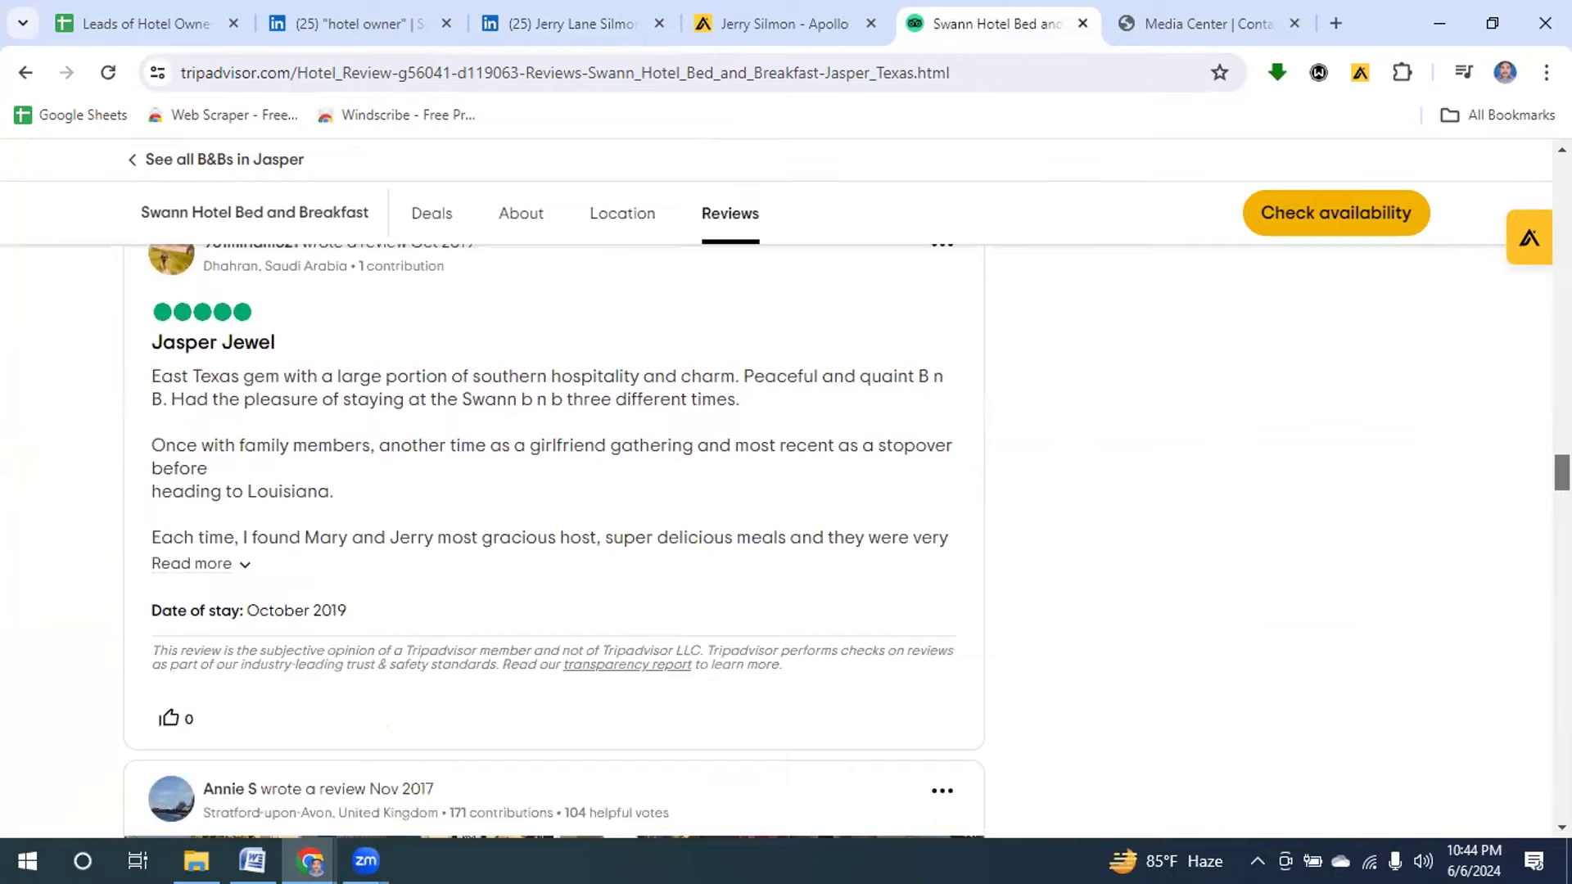
scroll(776, 491, up, 15)
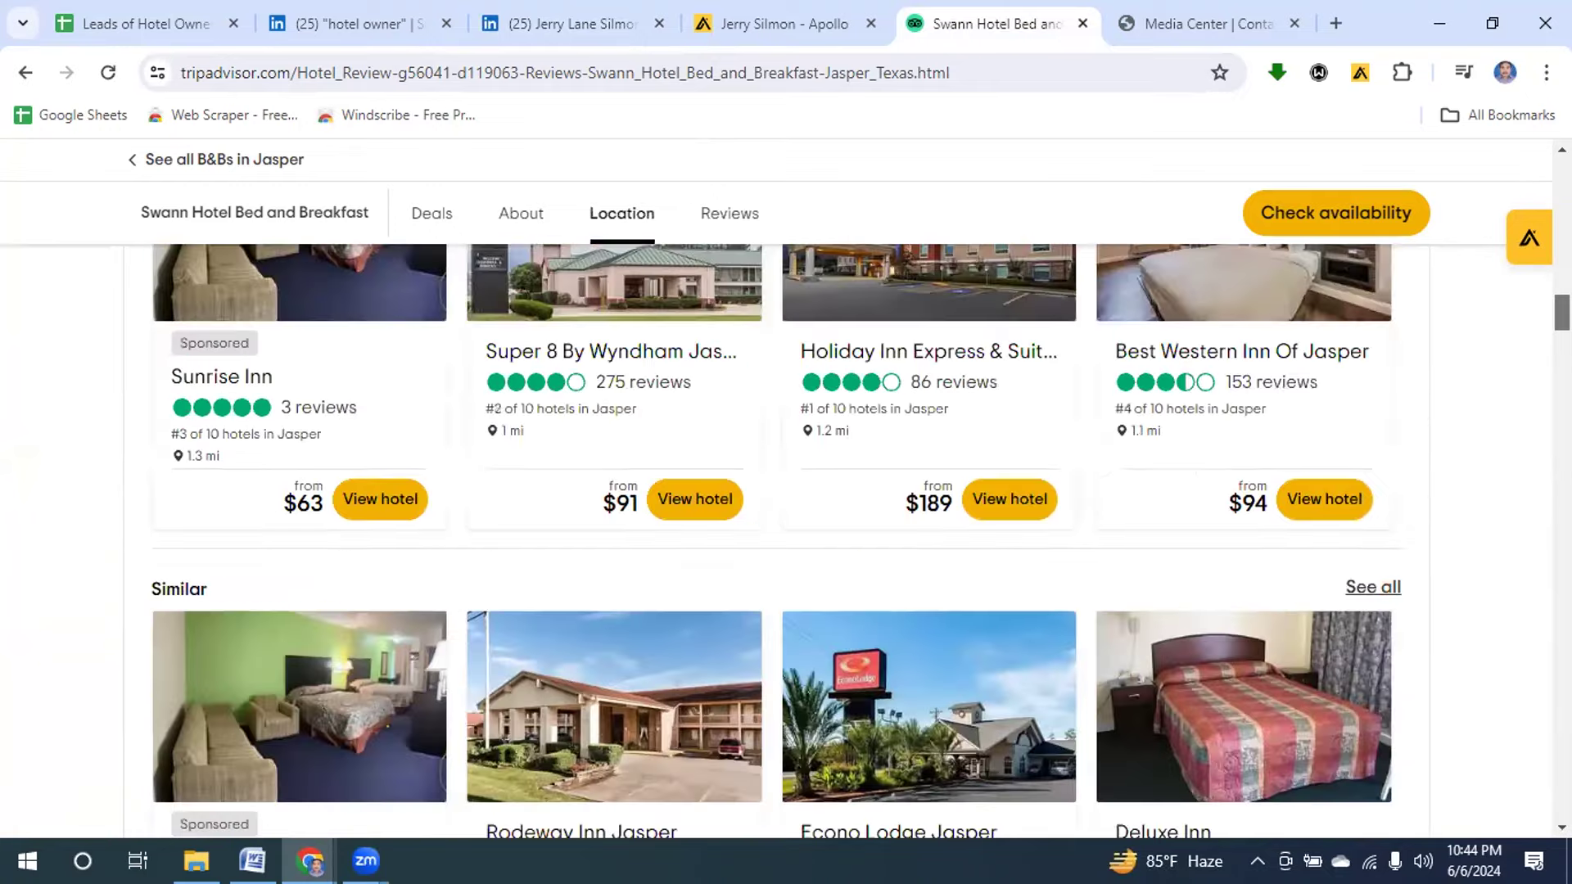
scroll(776, 491, up, 12)
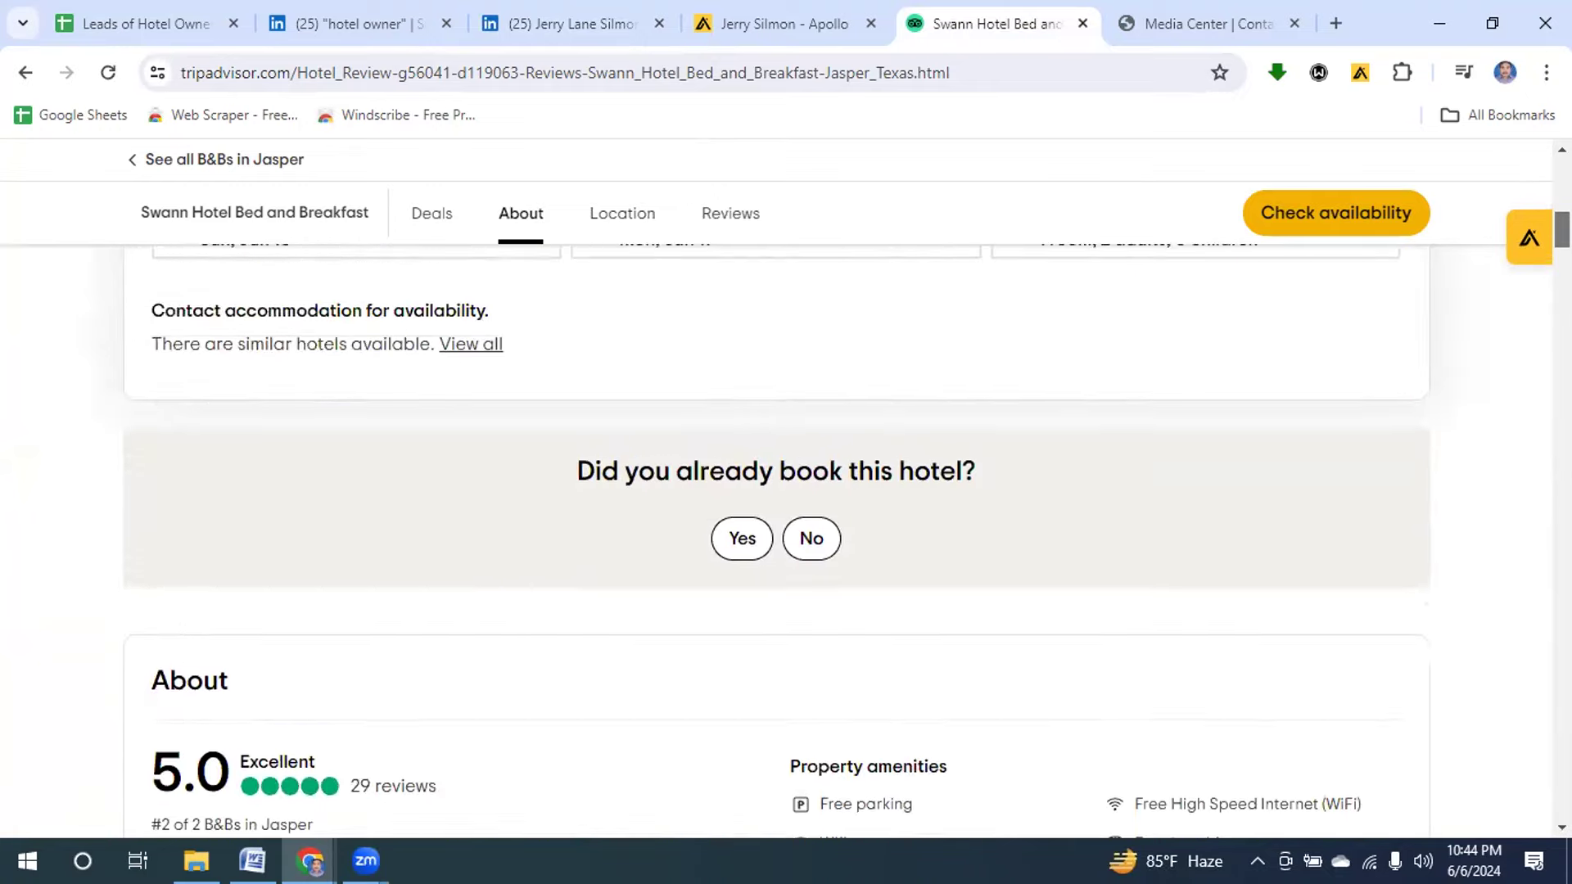
scroll(776, 491, up, 4)
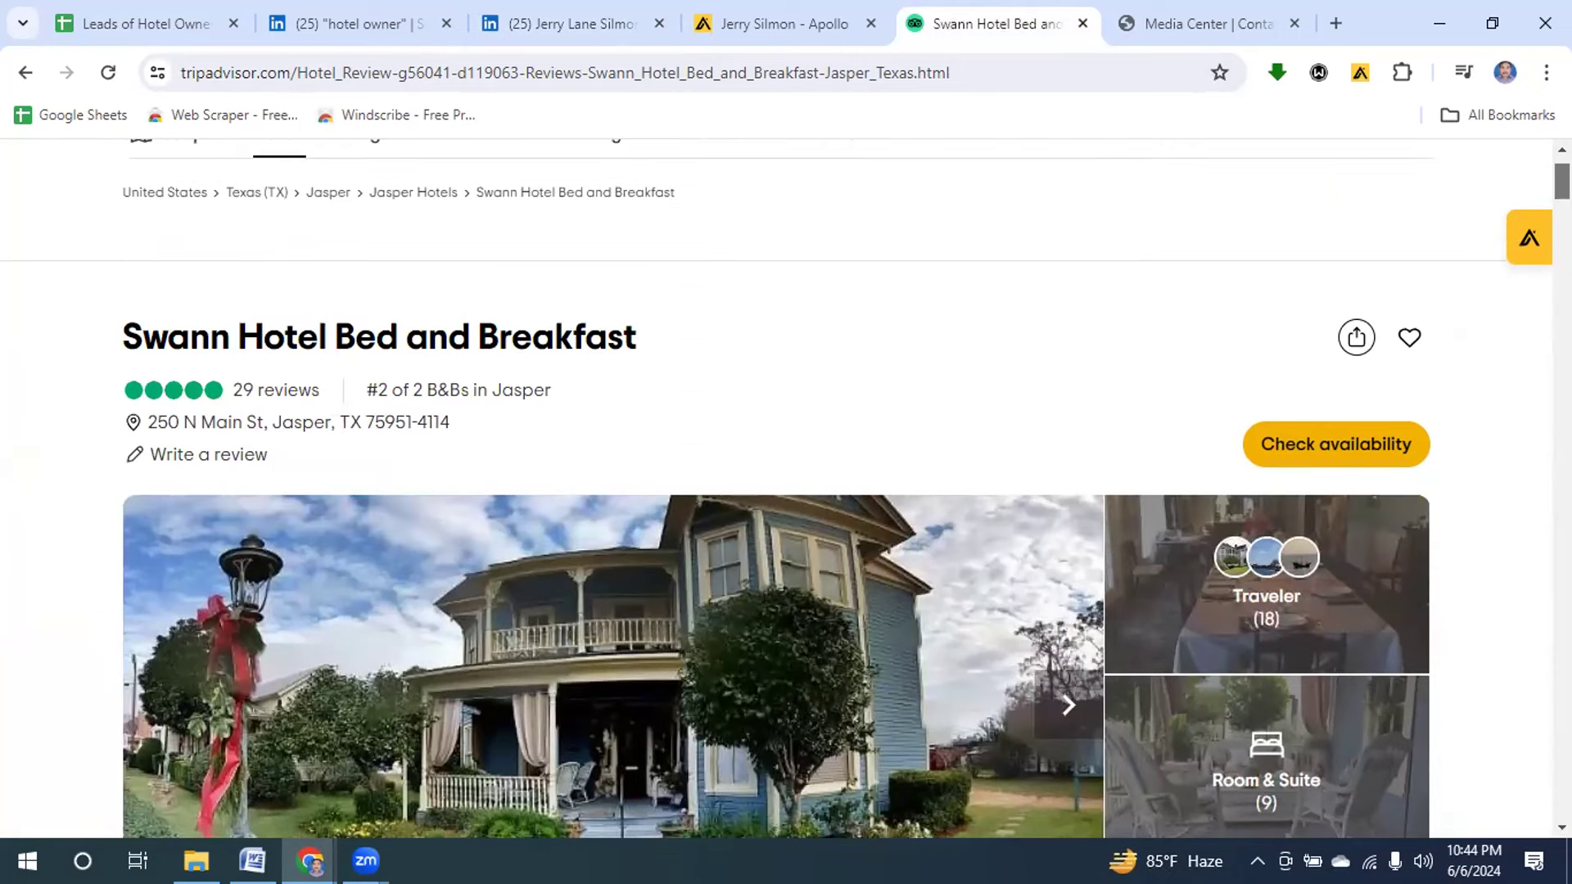
click(1148, 28)
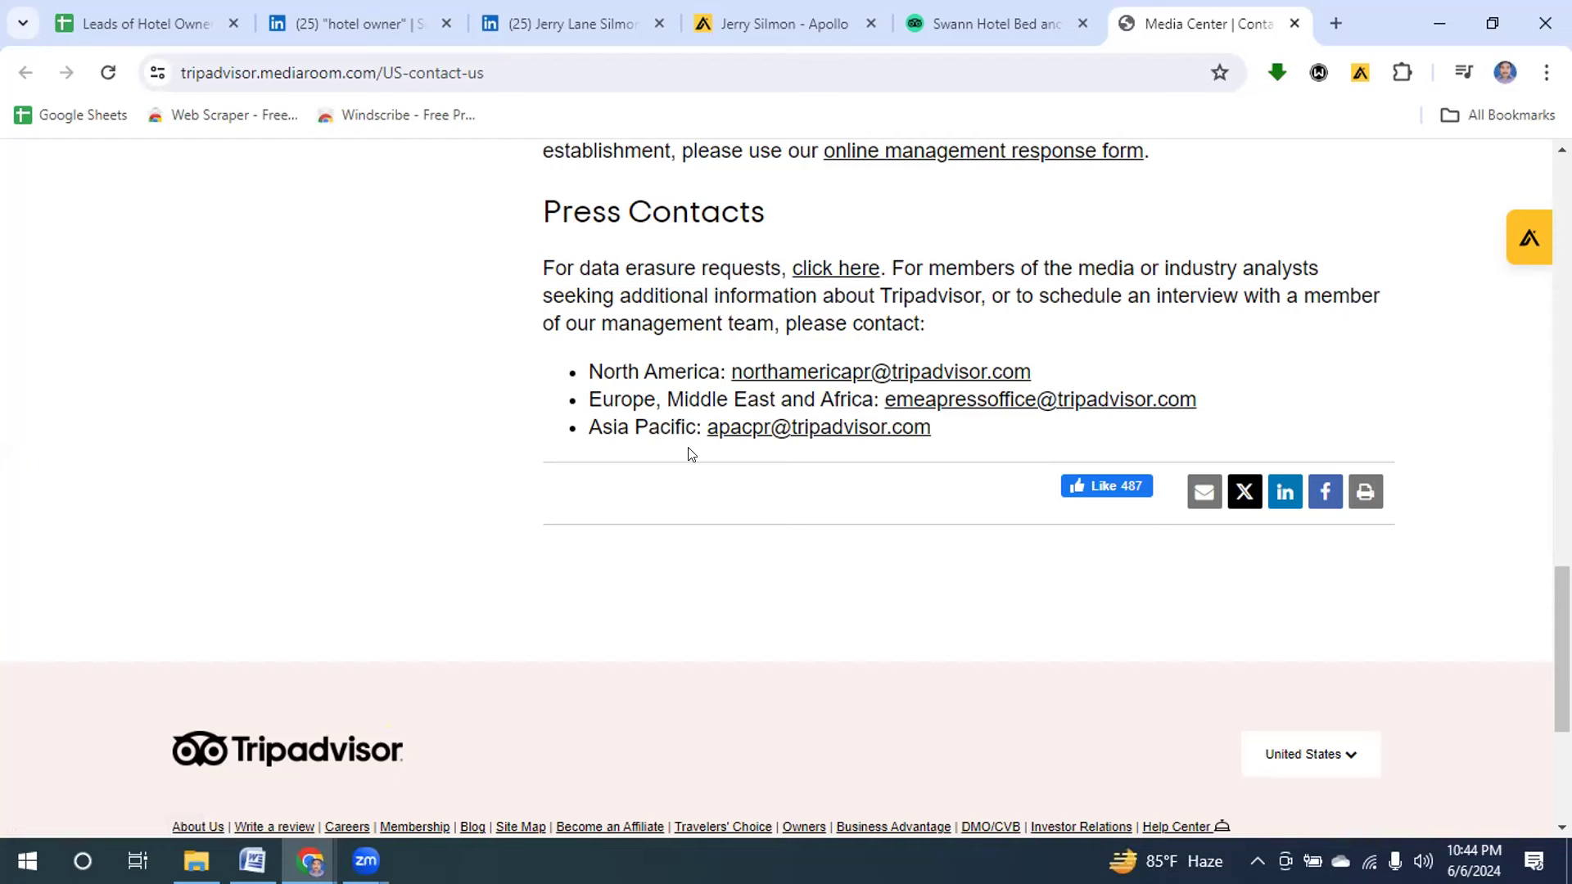
Copy the North America press e-mail and paste it into E-Mail ID cell F4.
click(1196, 492)
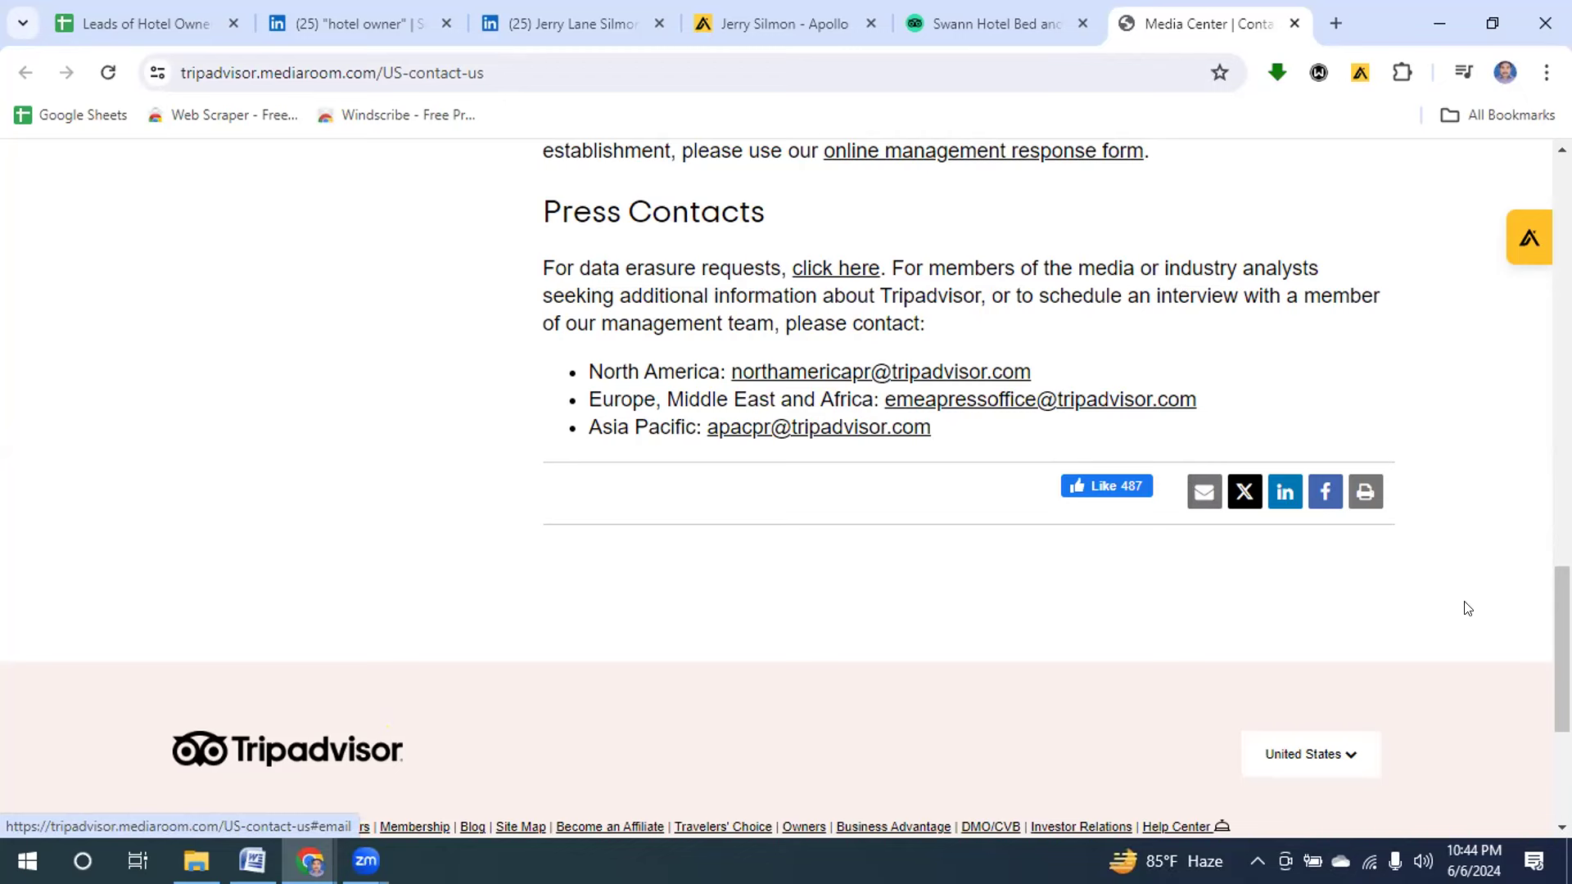
scroll(785, 478, down, 4)
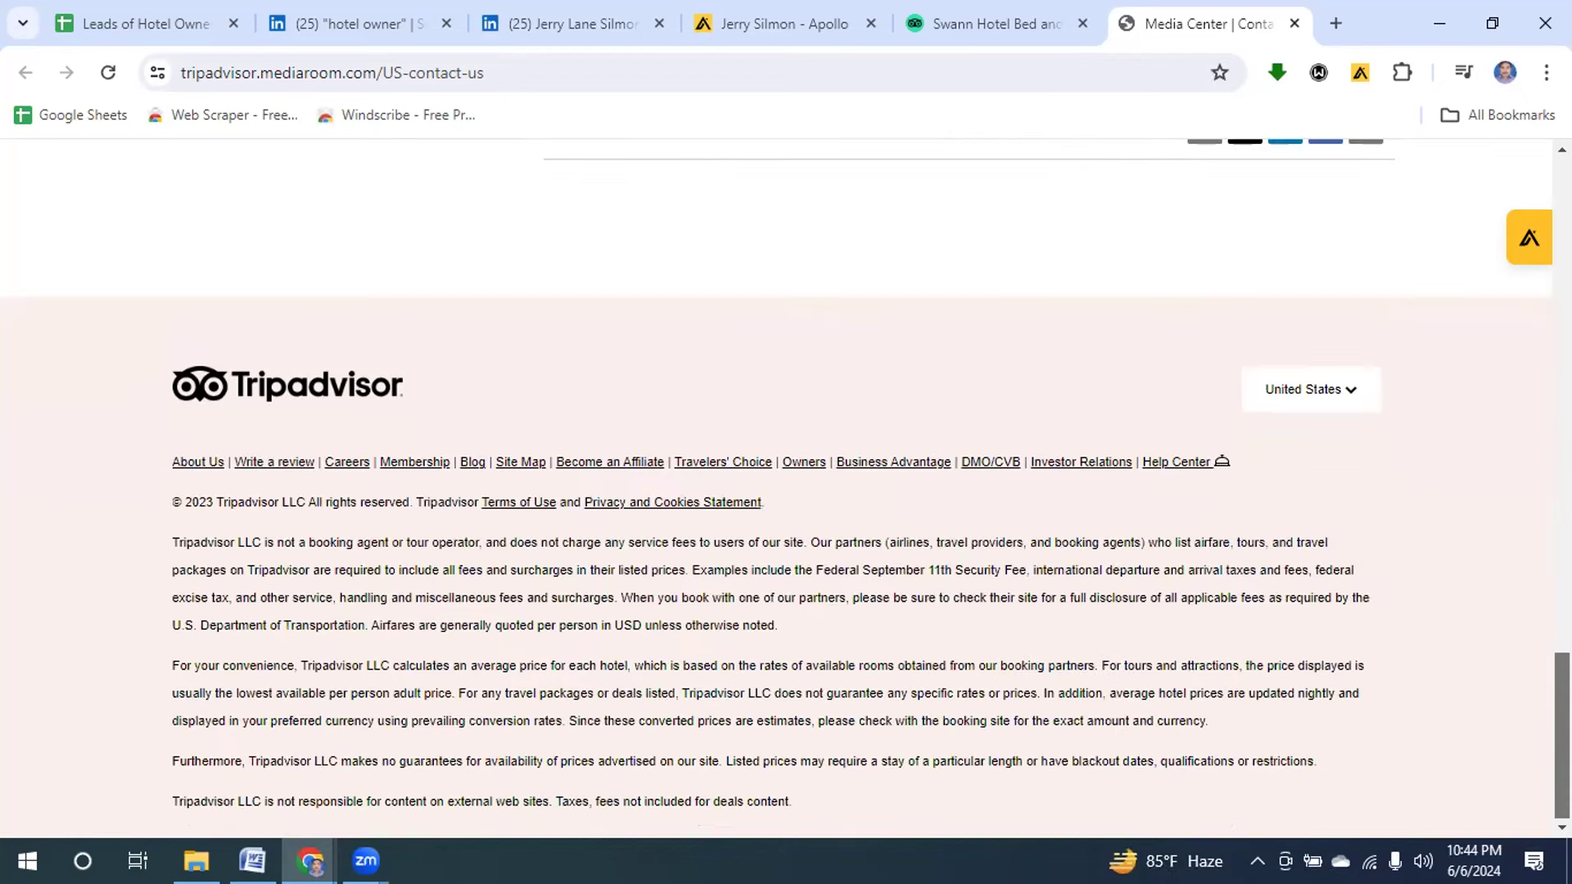
scroll(889, 478, up, 4)
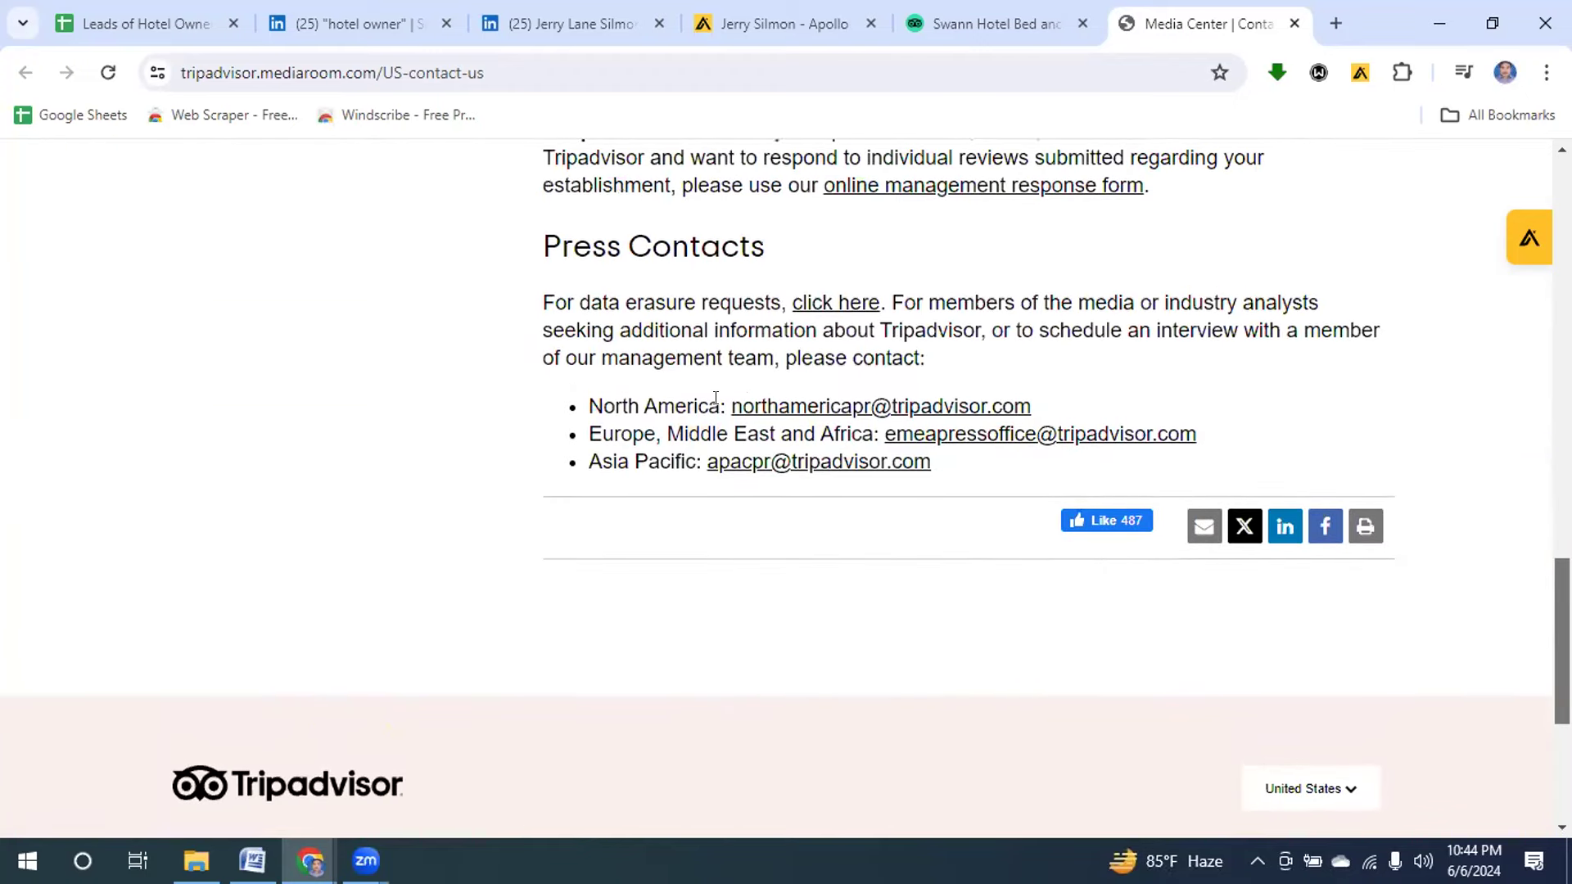
drag(725, 398, 1033, 409)
key(ctrl+c)
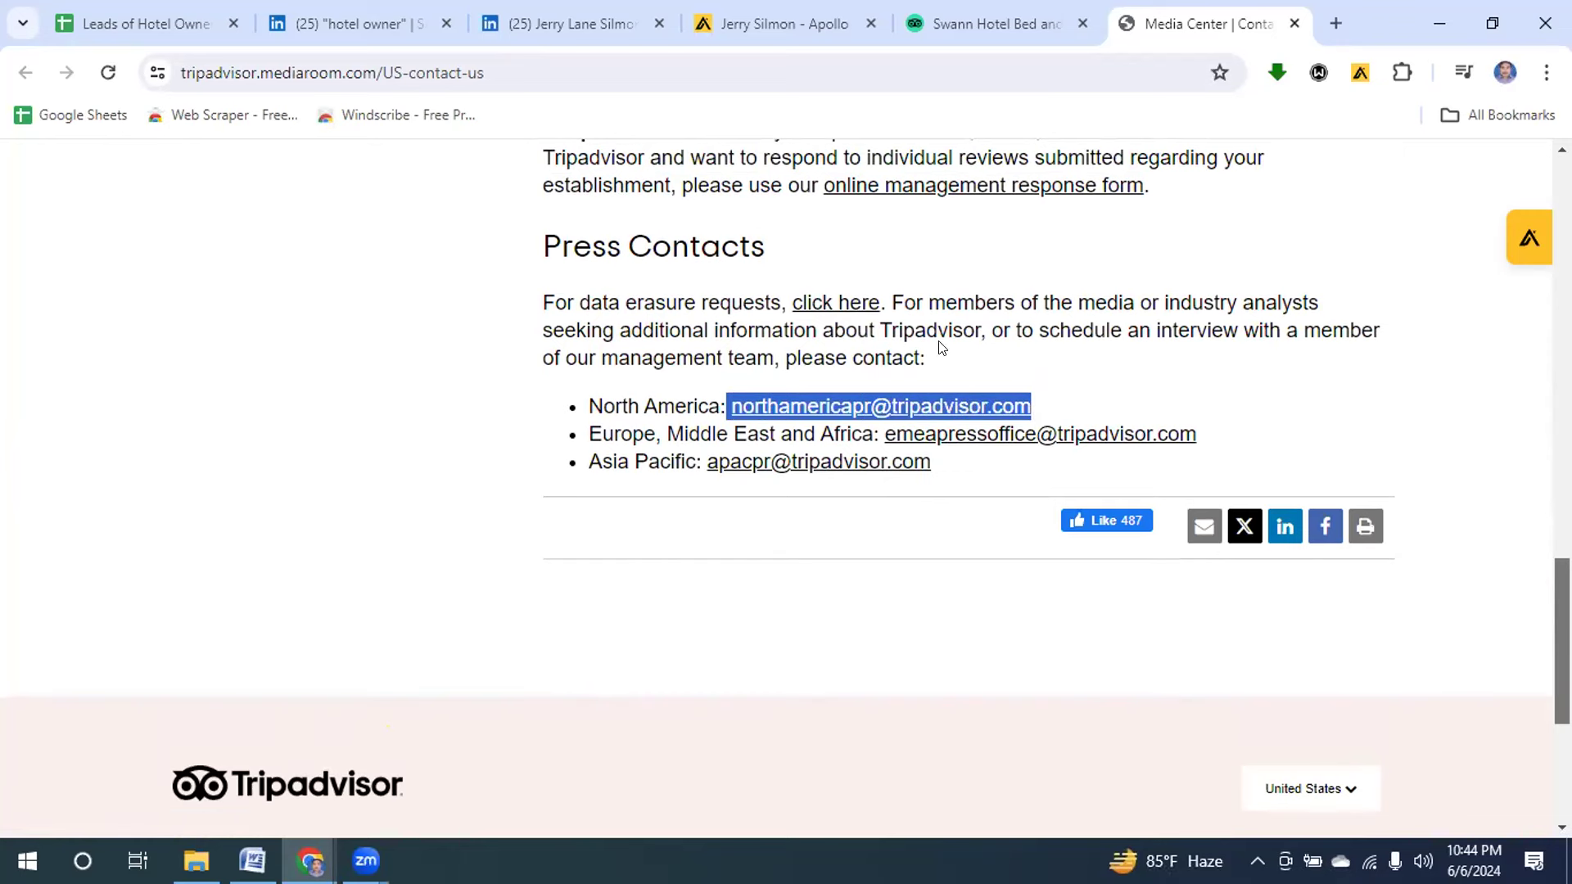
click(154, 23)
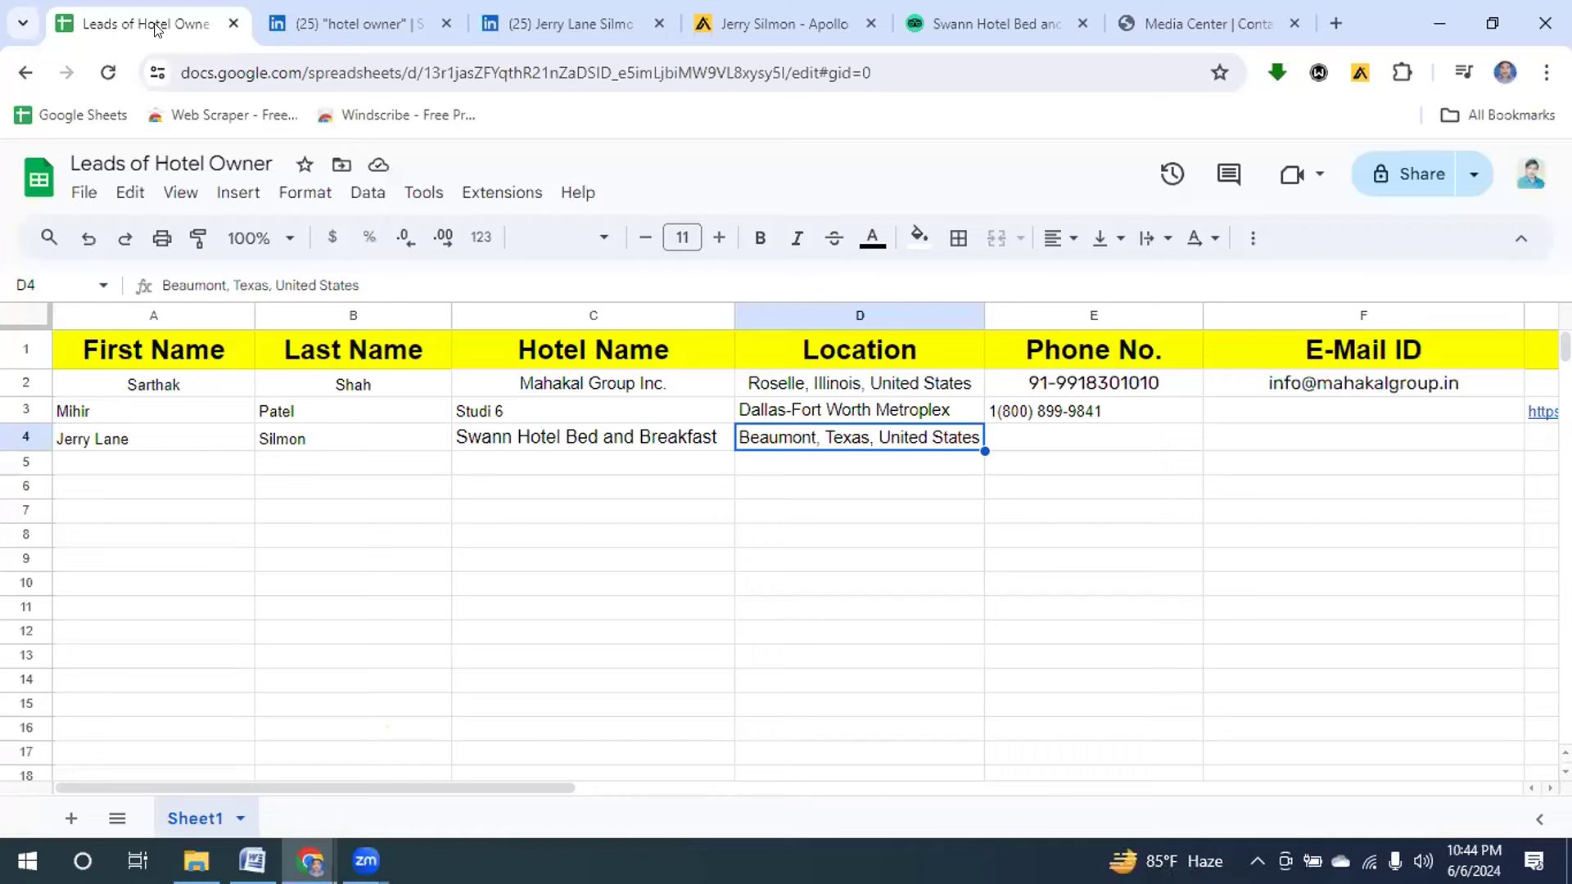
click(1255, 439)
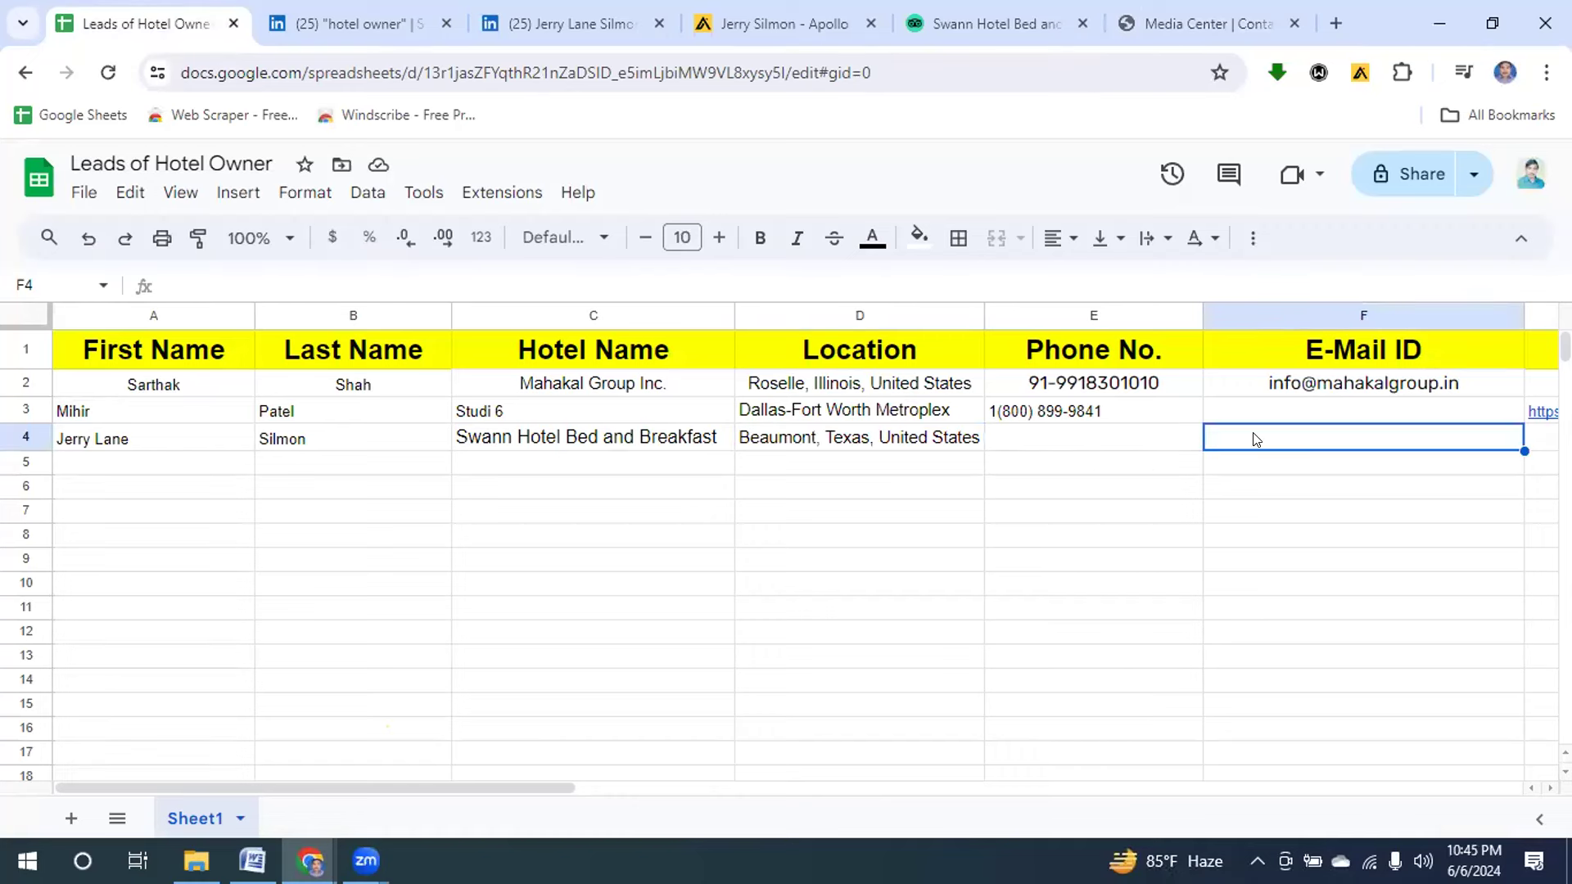
key(ctrl+v)
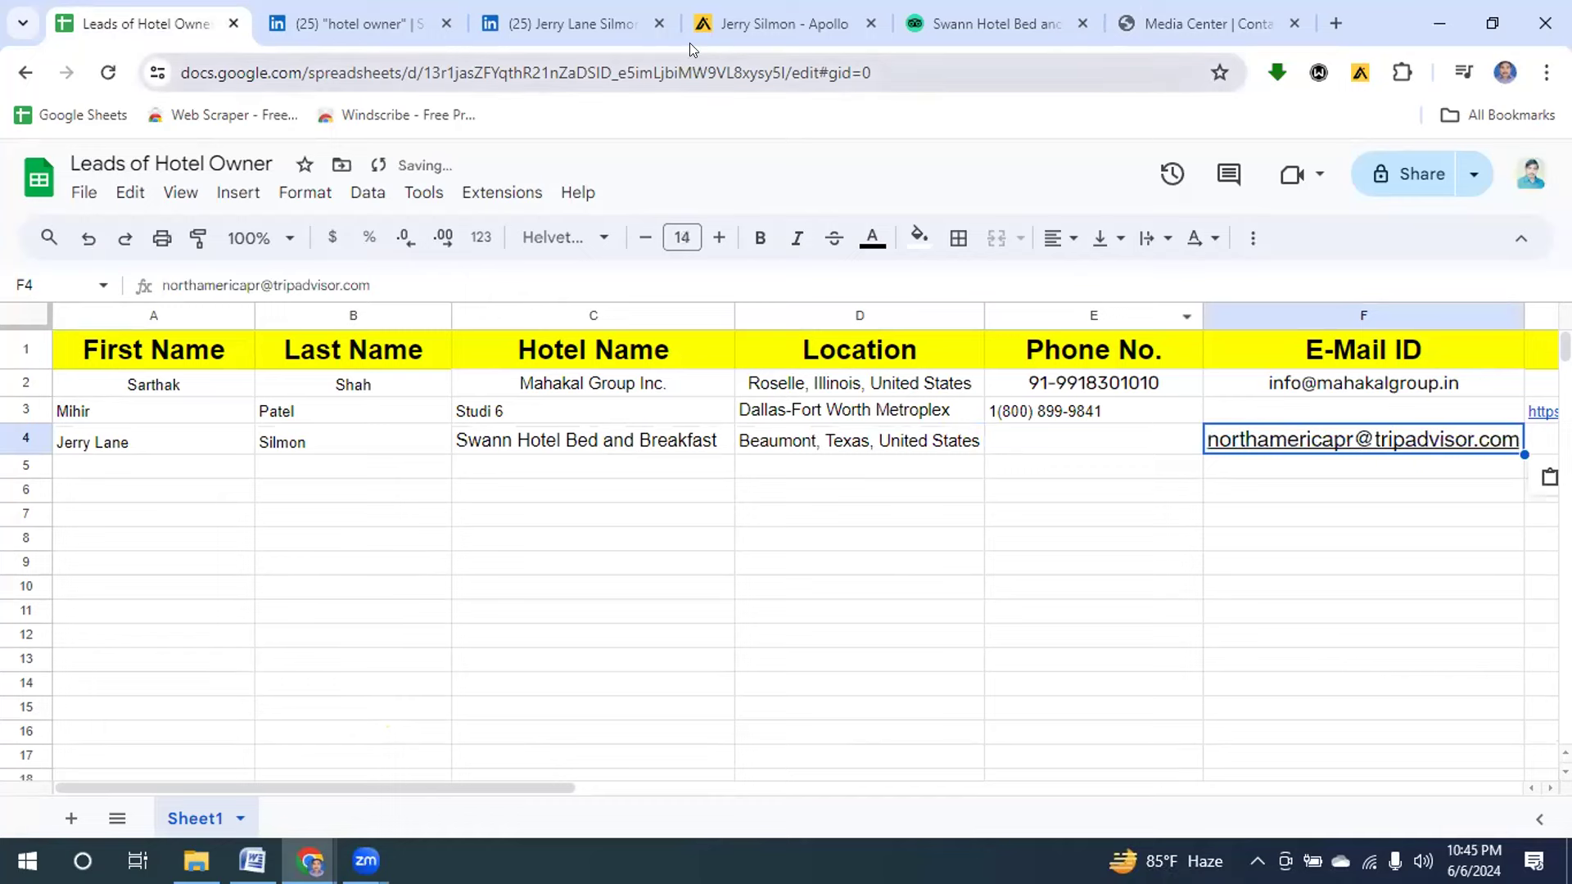
click(589, 25)
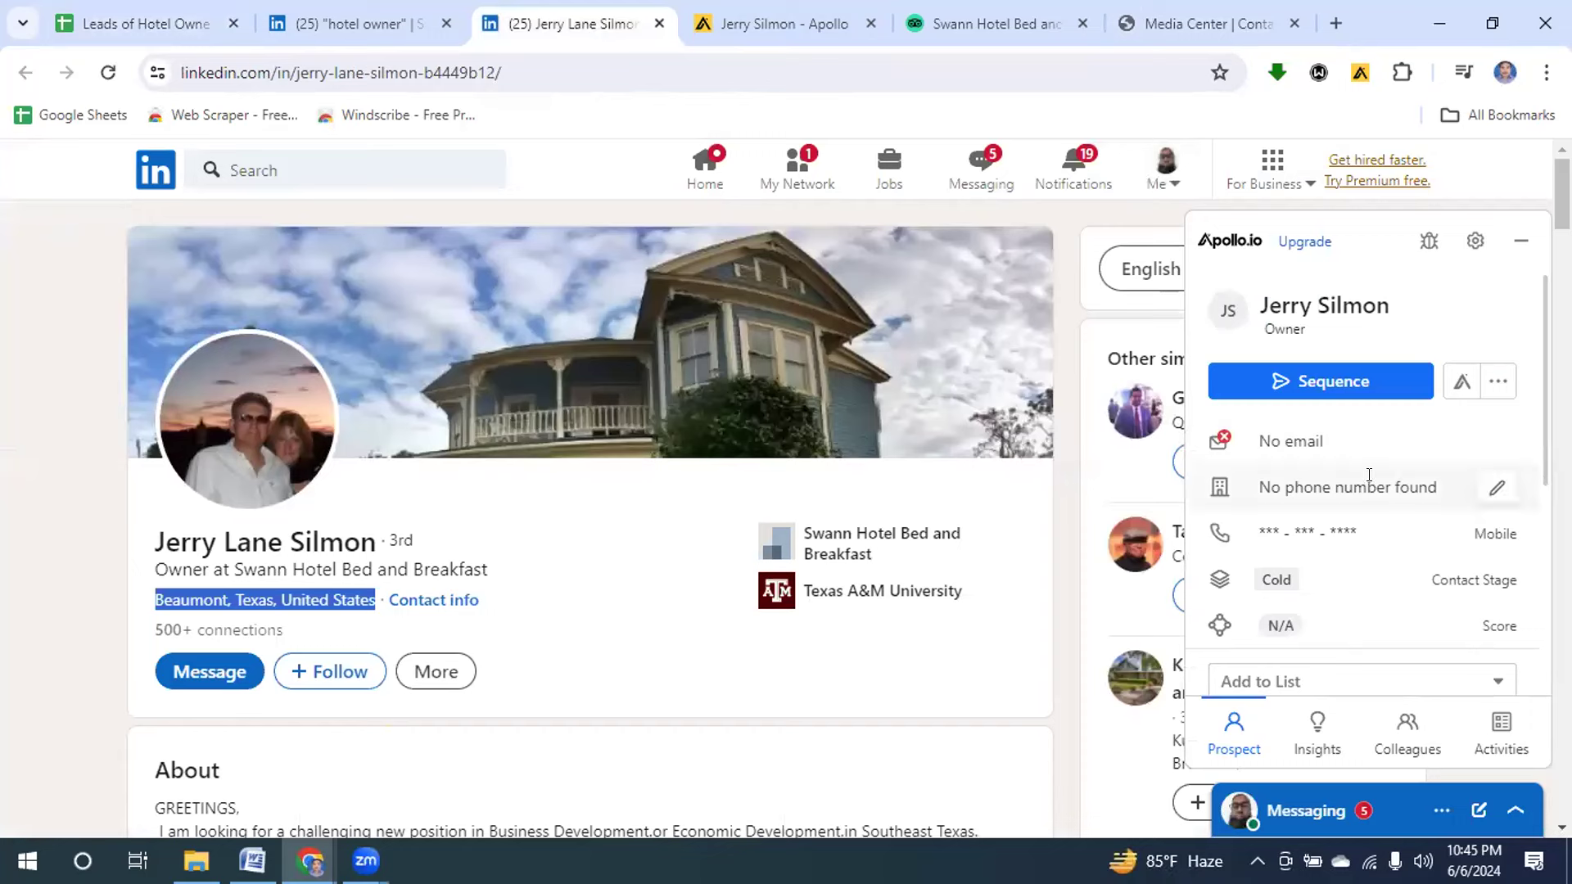
Reveal the Swann Hotel owner's mobile number in Apollo and copy it.
click(779, 24)
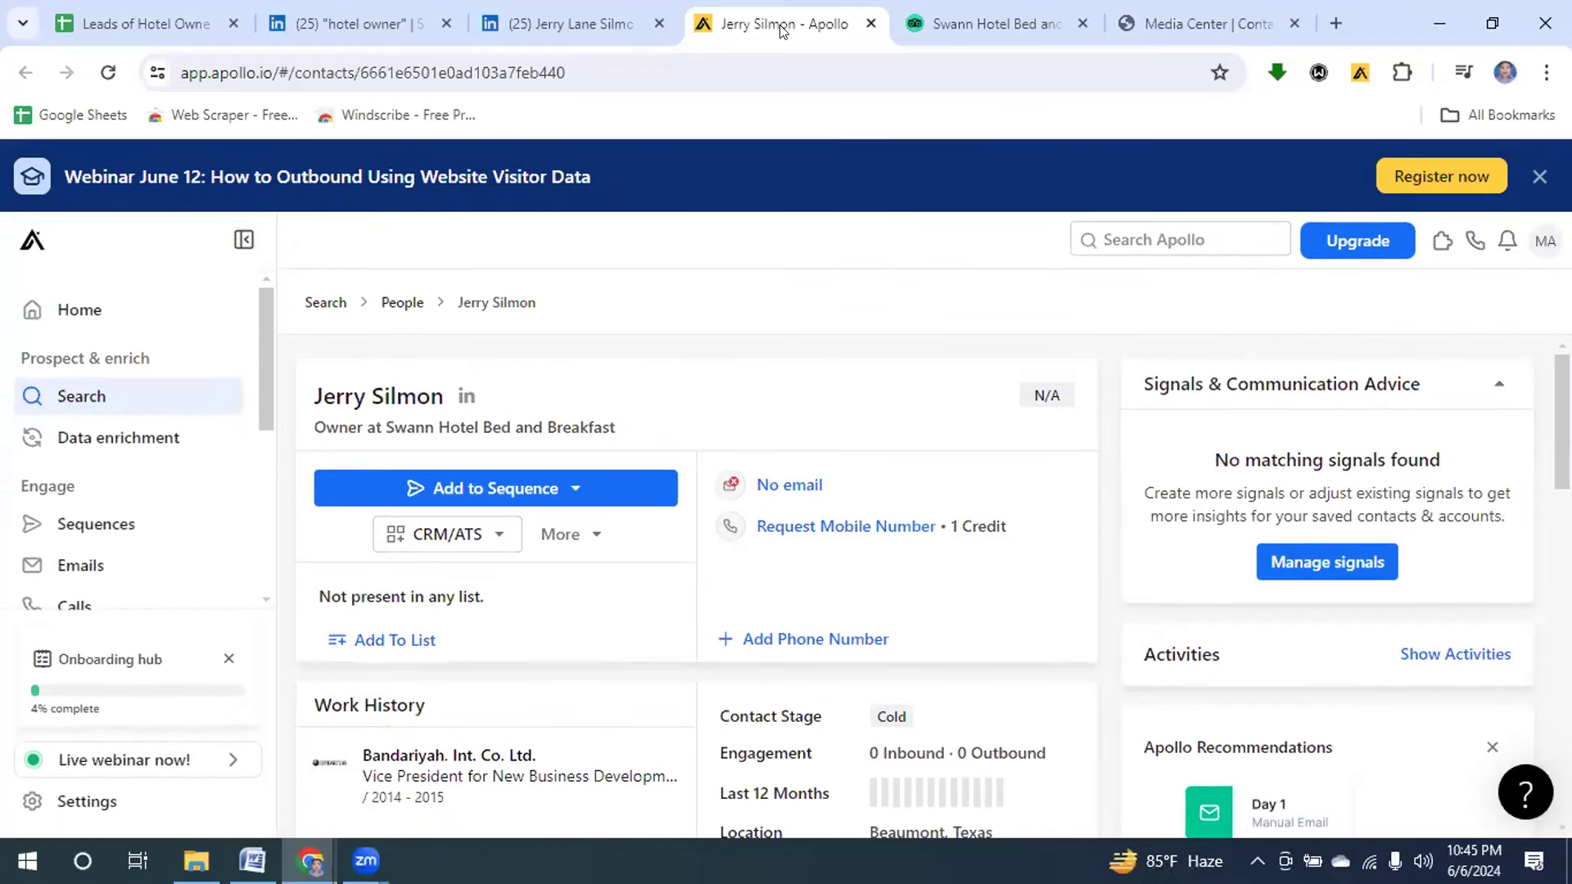
click(836, 527)
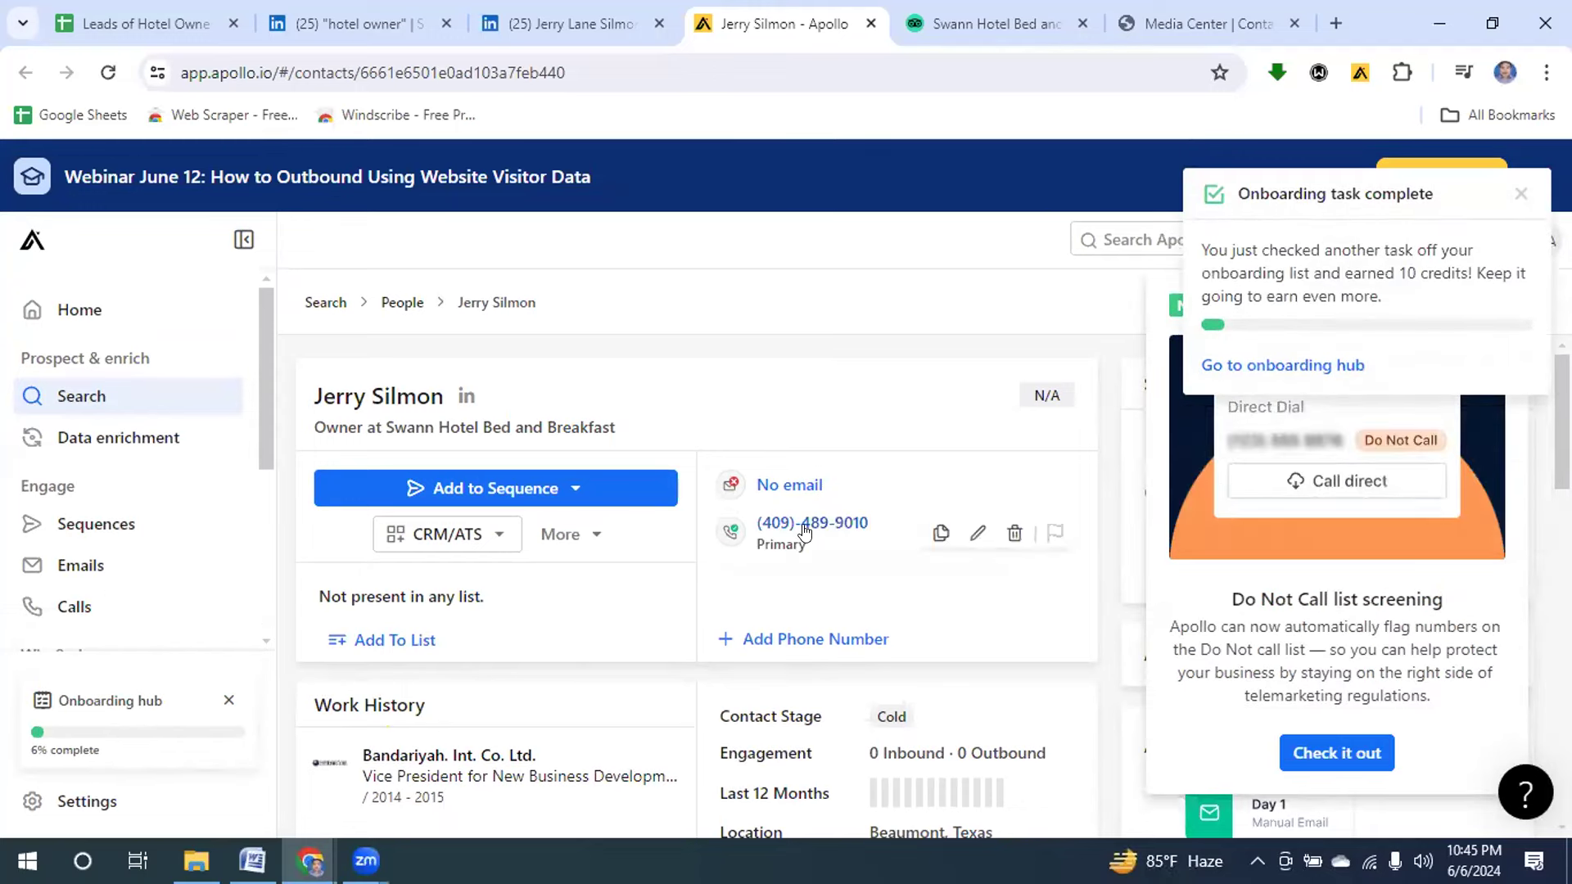
click(939, 535)
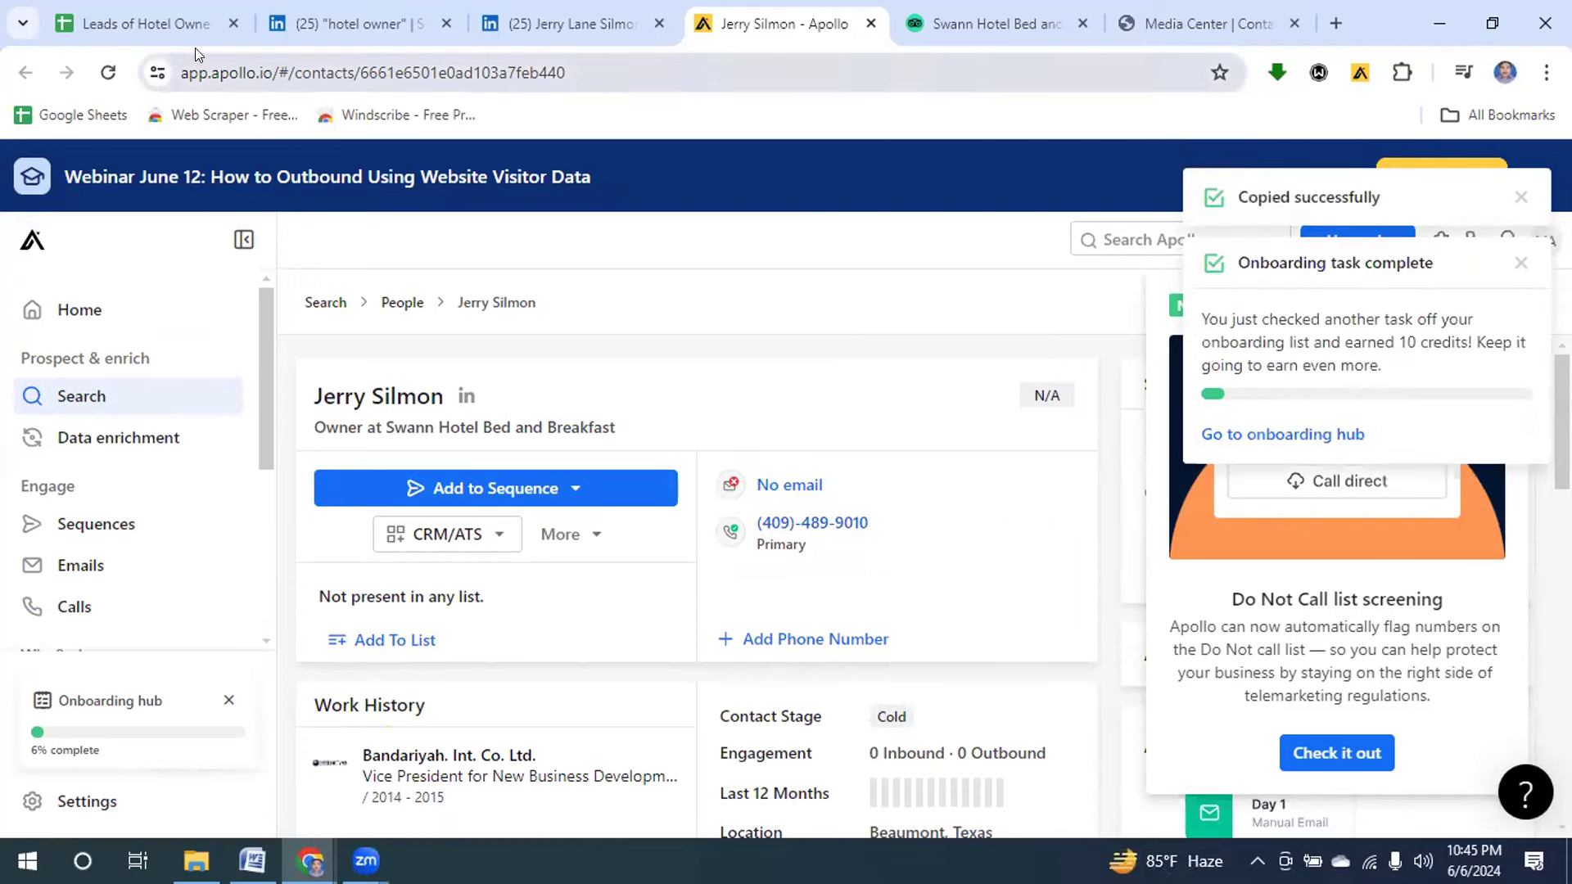
click(149, 26)
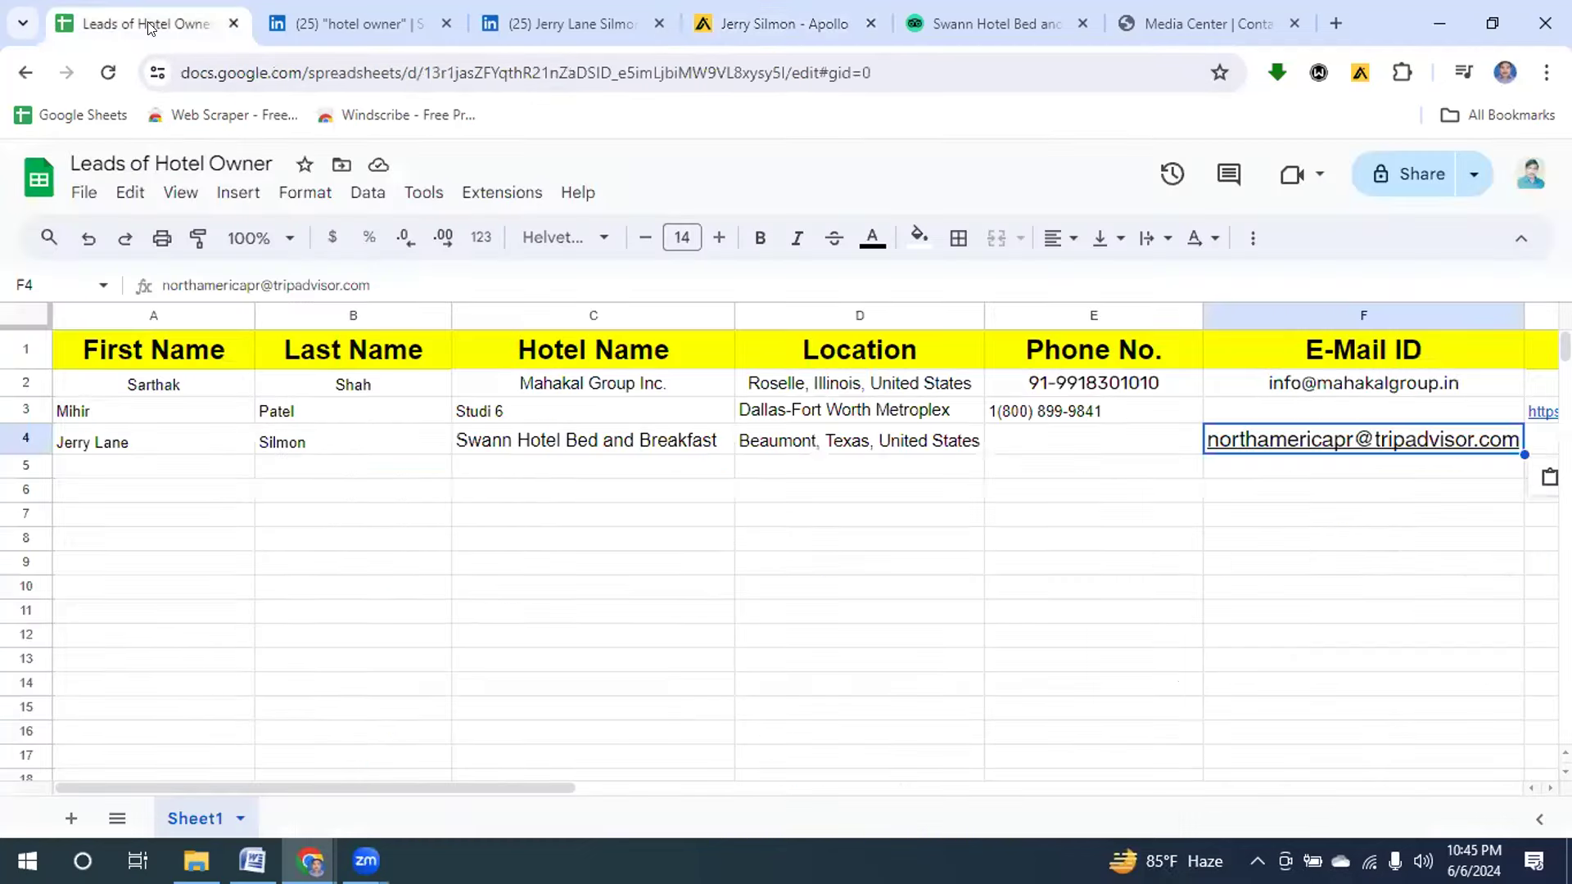
Paste the phone number into E4 and remove its leading equals sign.
click(1068, 450)
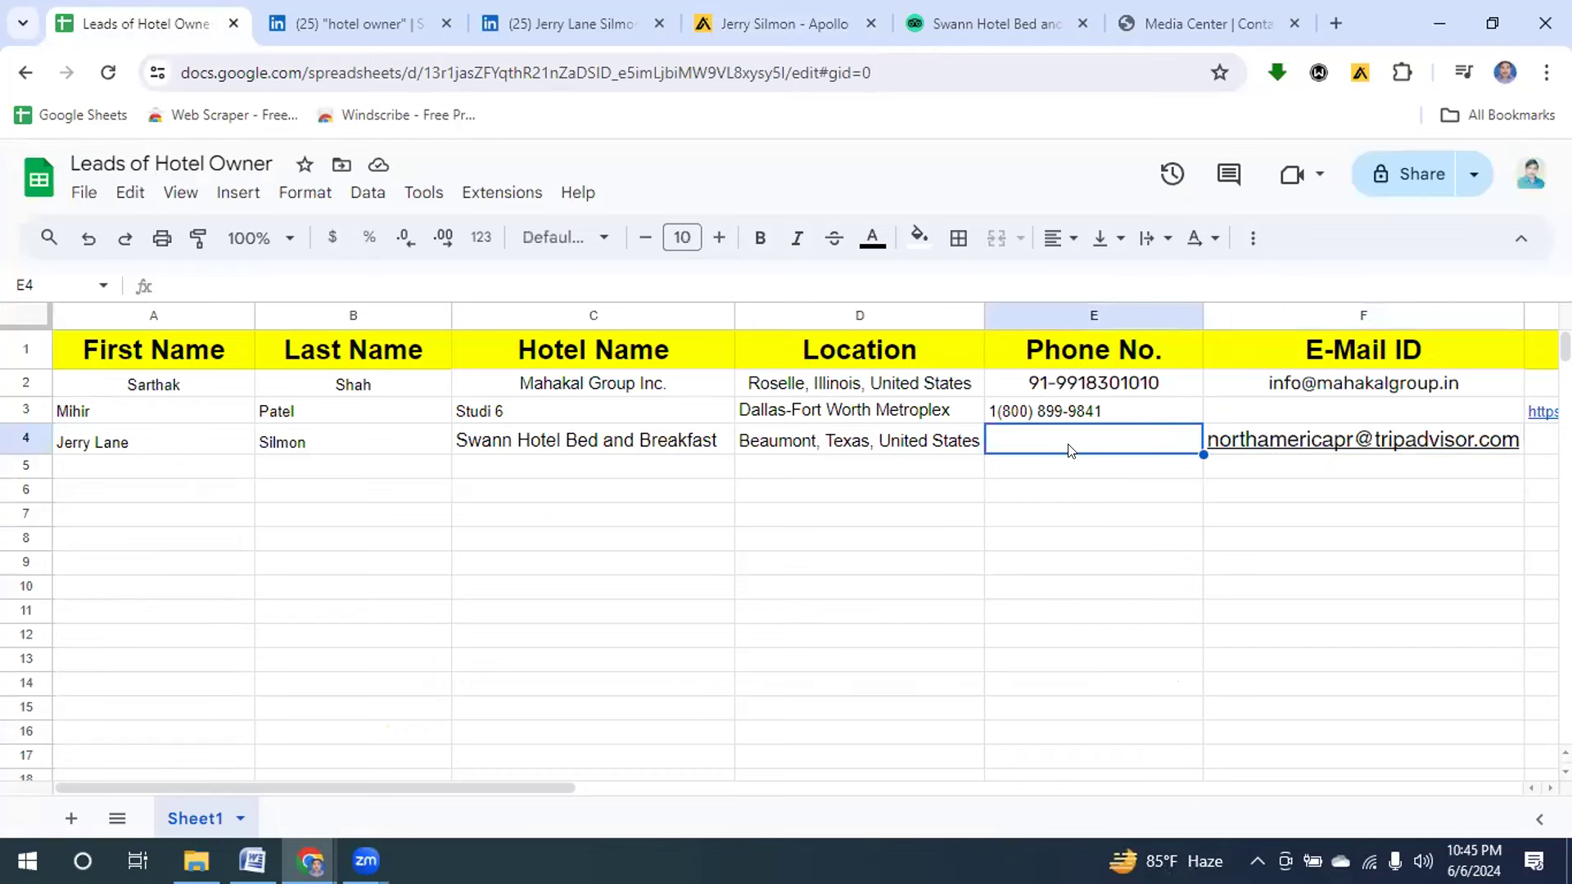
key(ctrl+v)
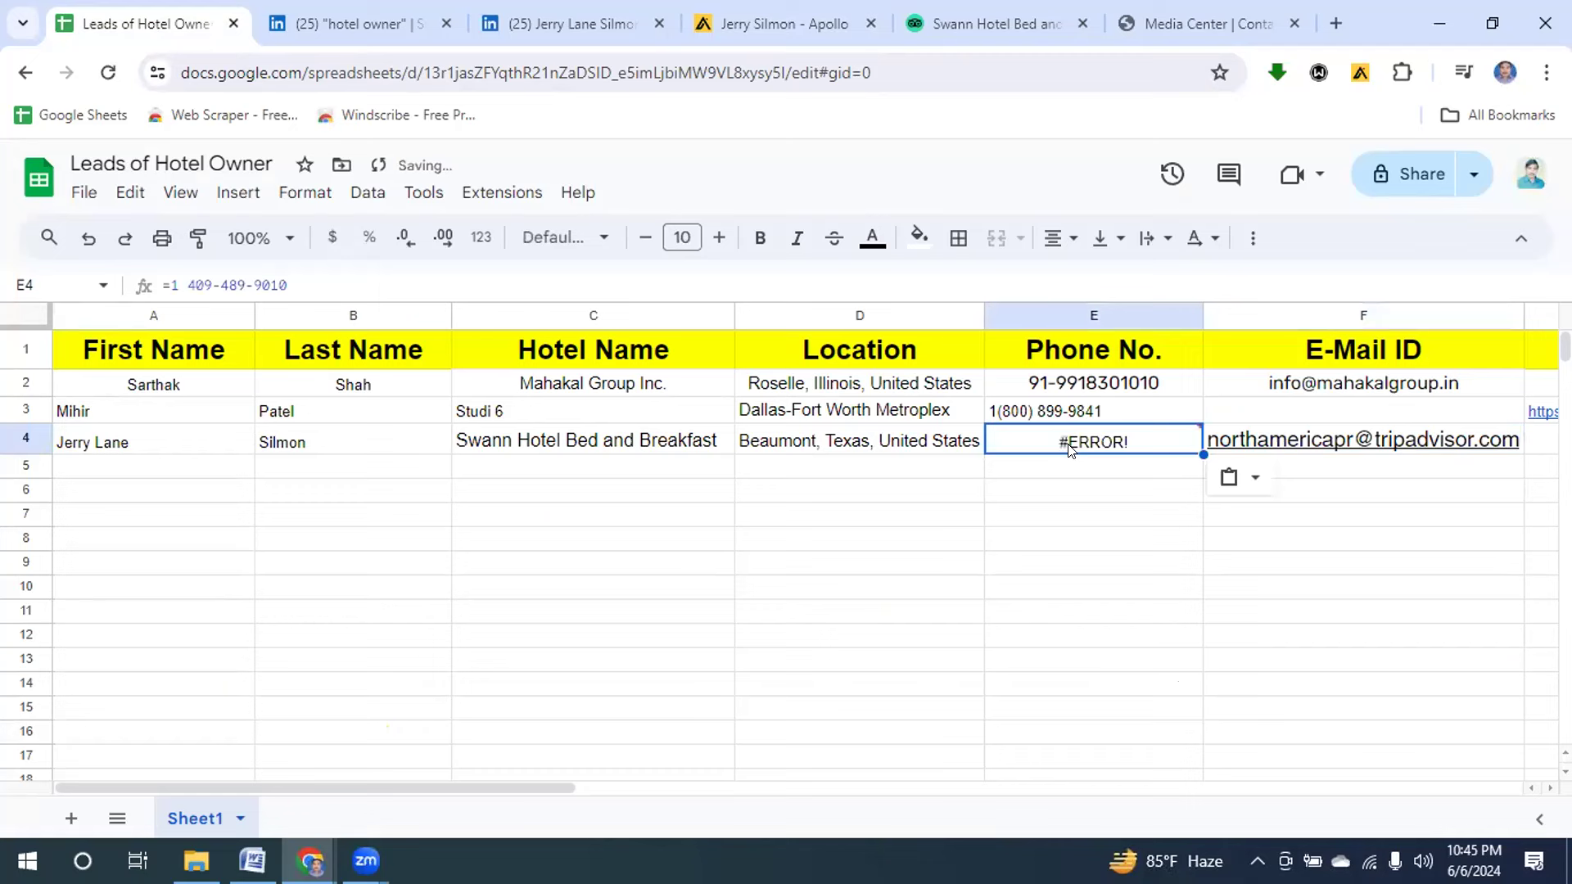
click(173, 278)
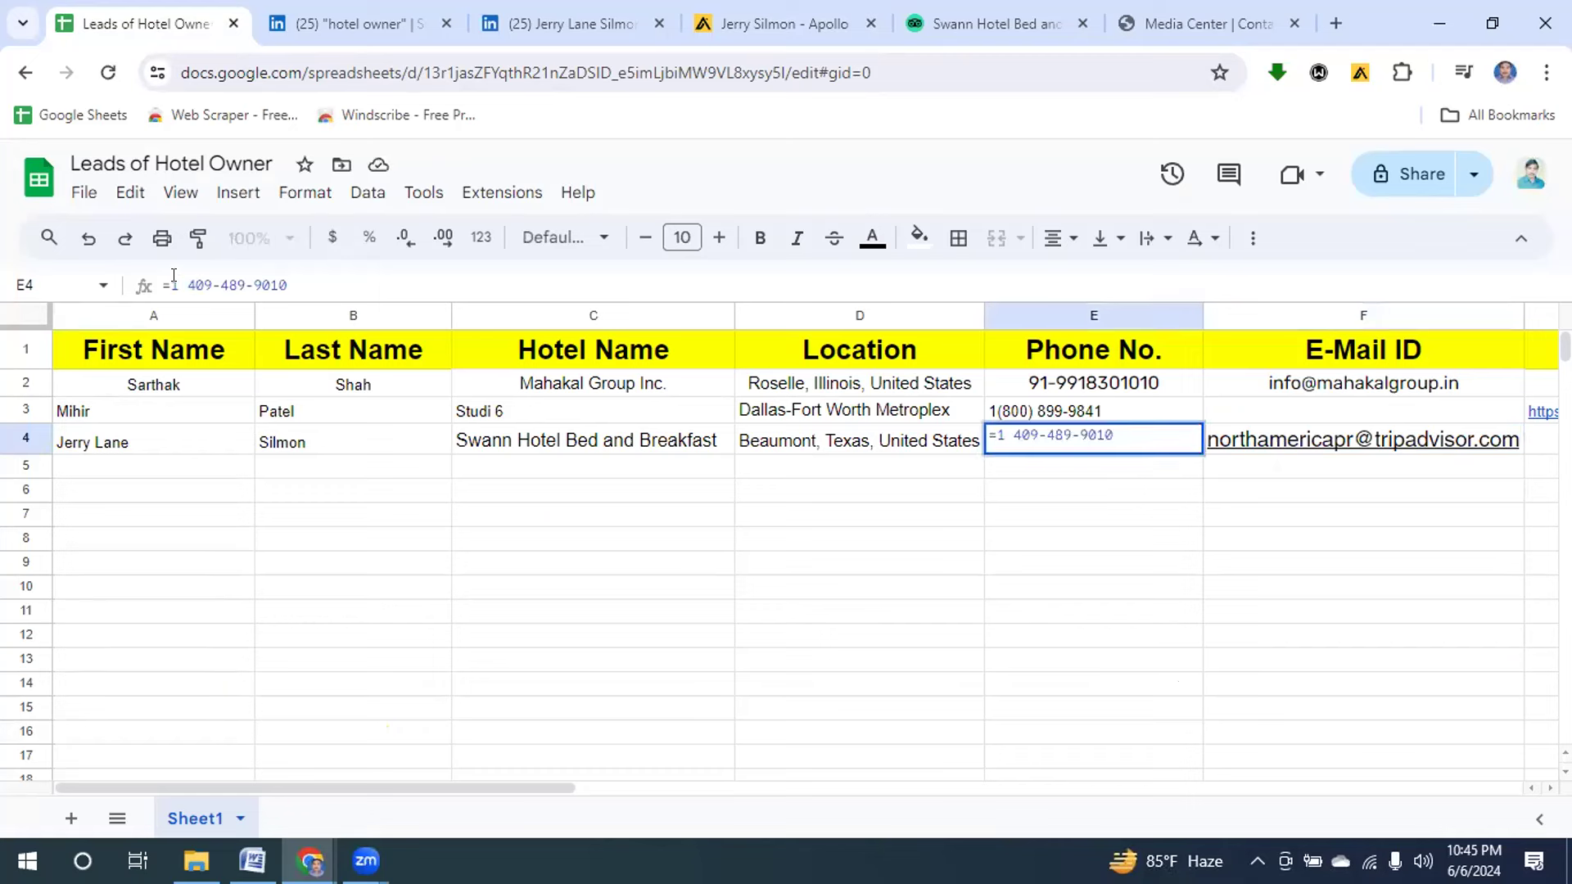
key(BackSpace)
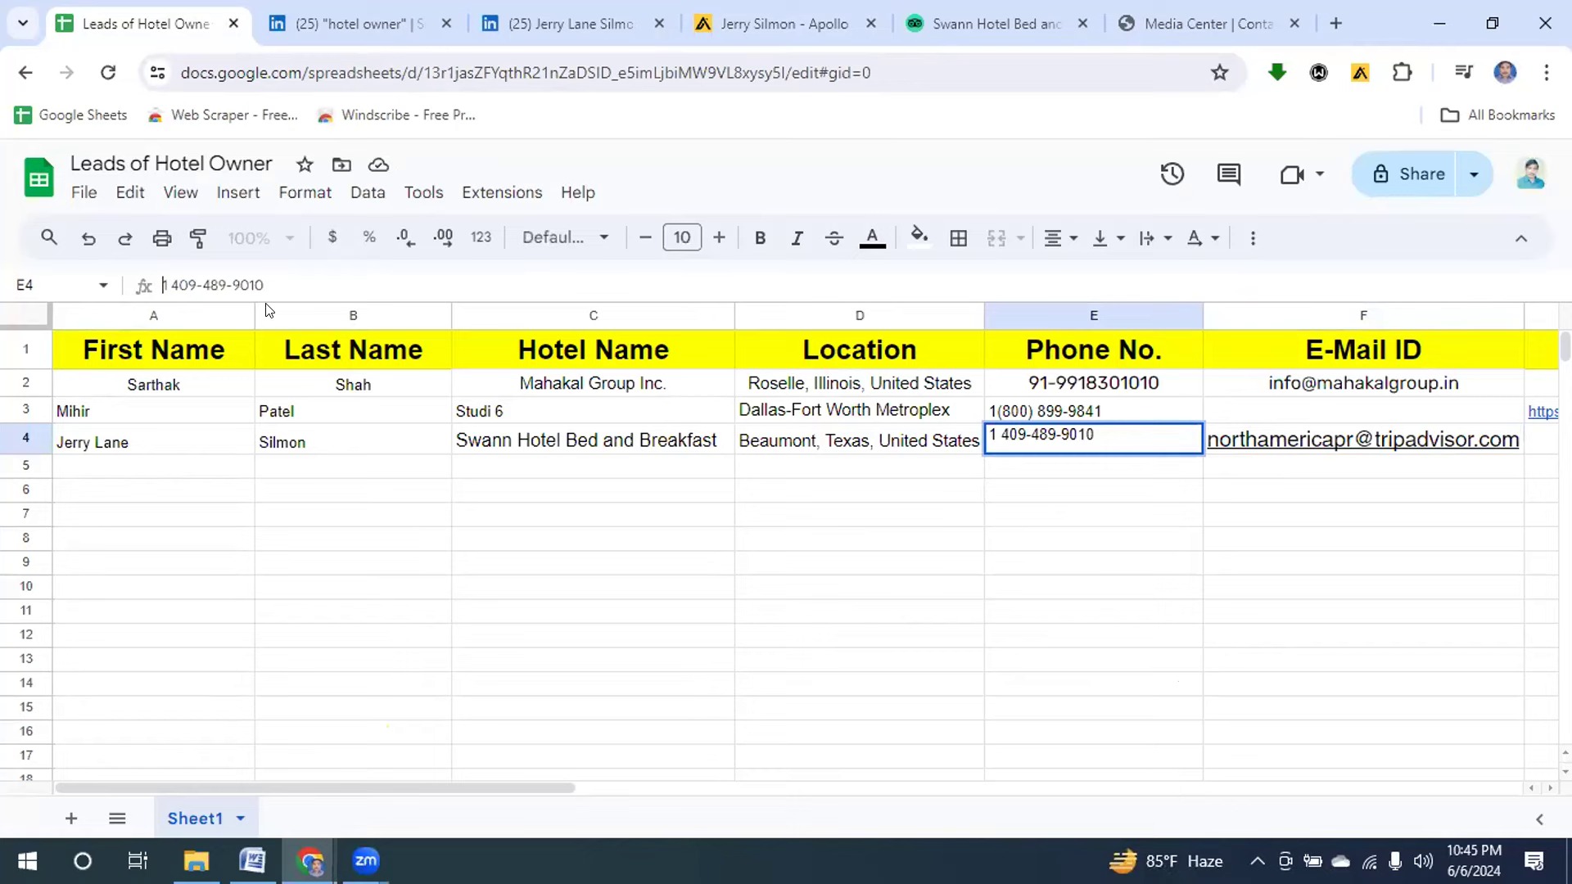
Paste the owner's LinkedIn profile URL into G4, then select rows 3 and 4.
click(591, 25)
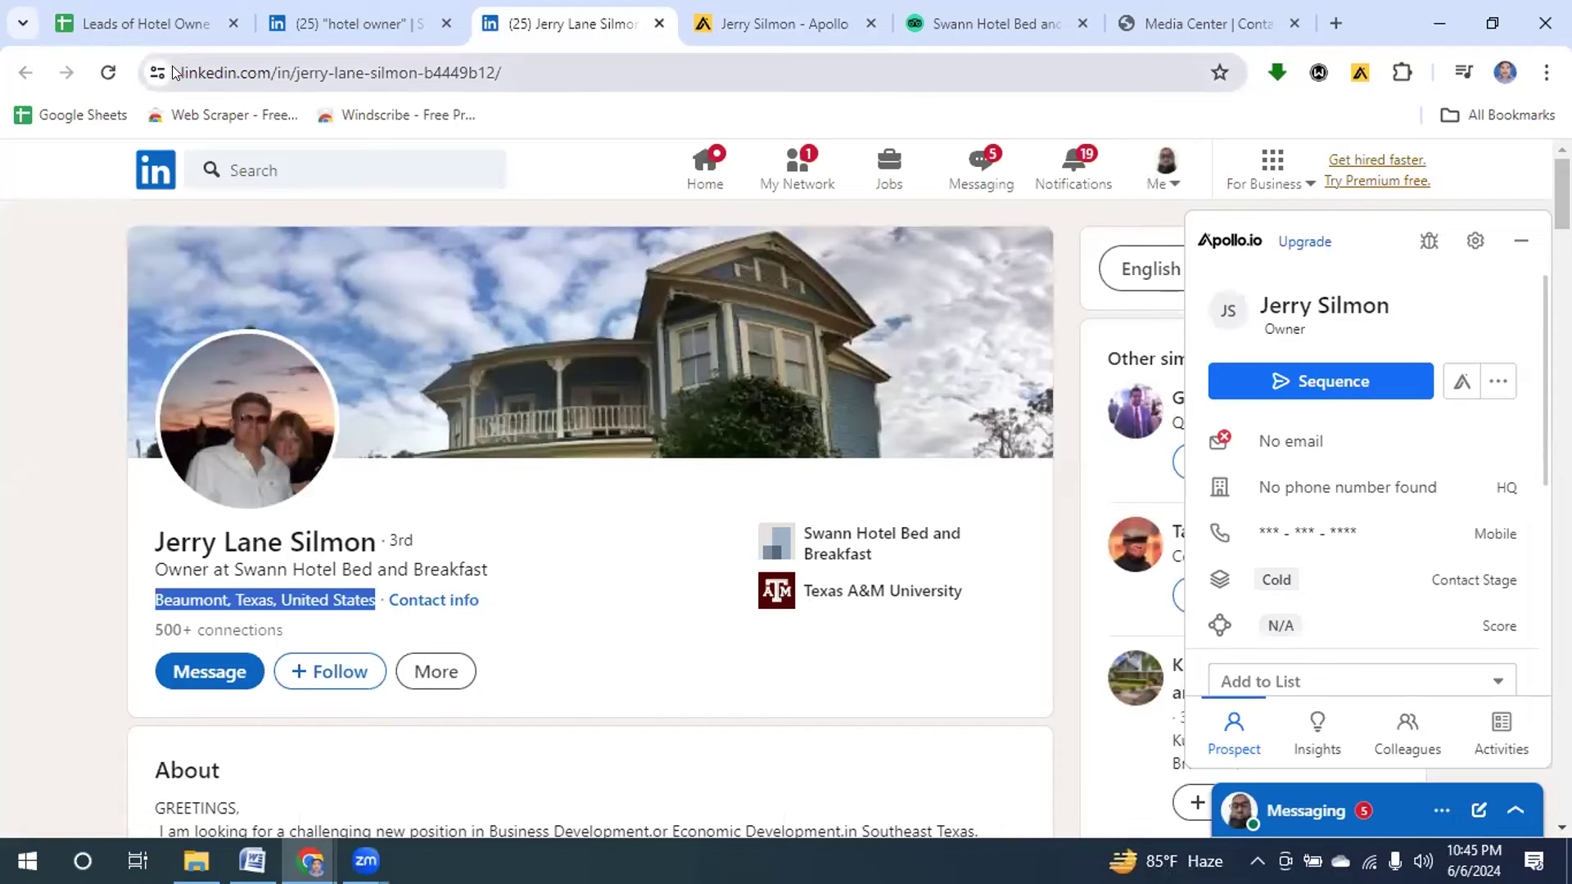
click(181, 71)
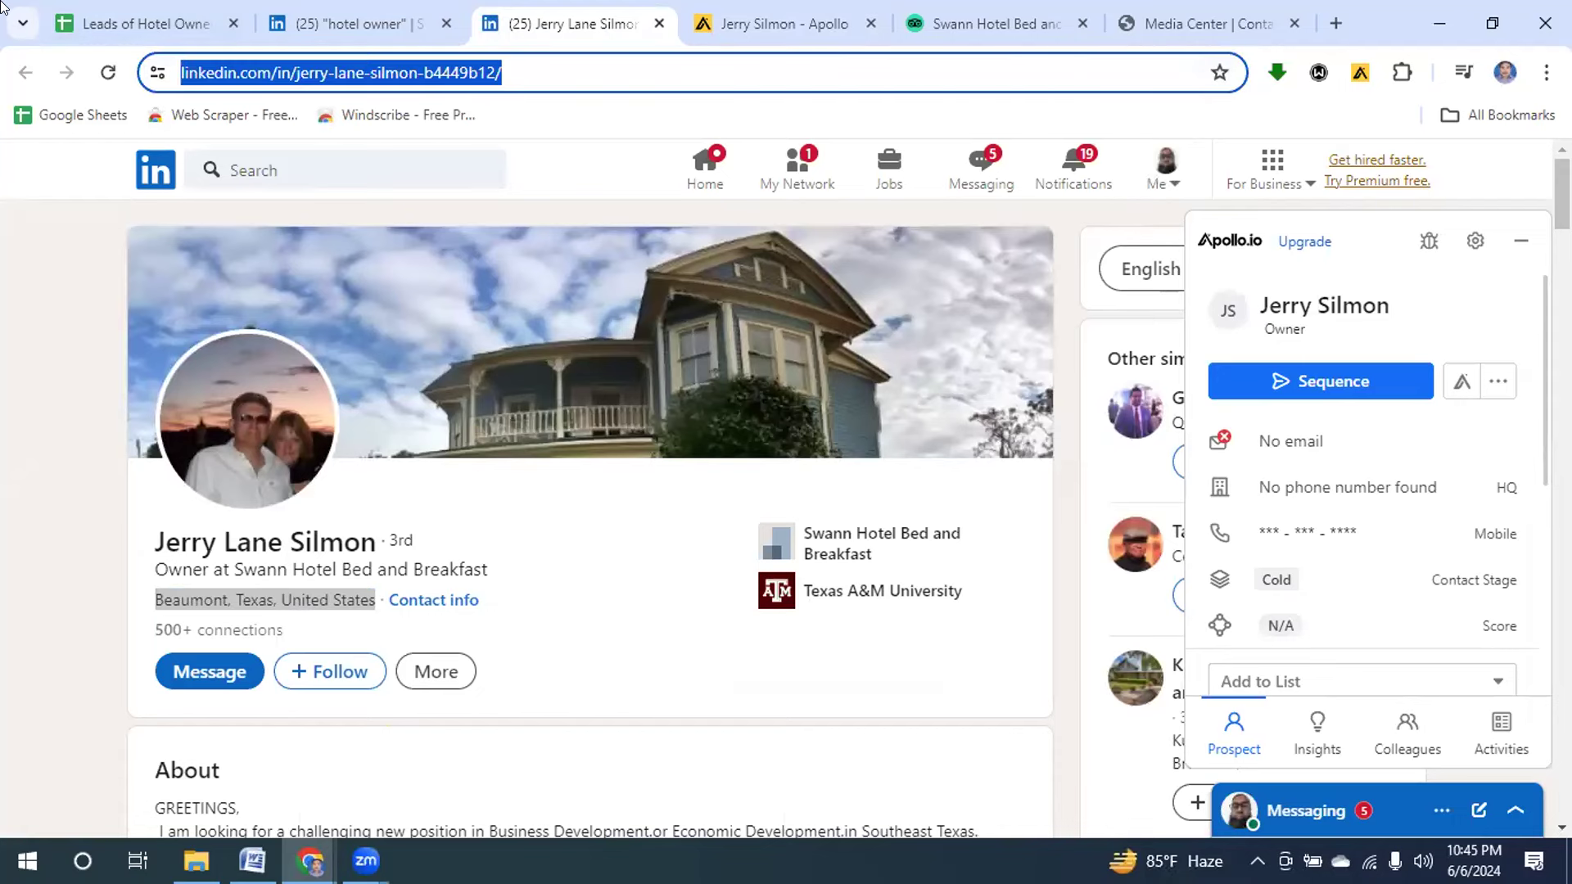
click(112, 26)
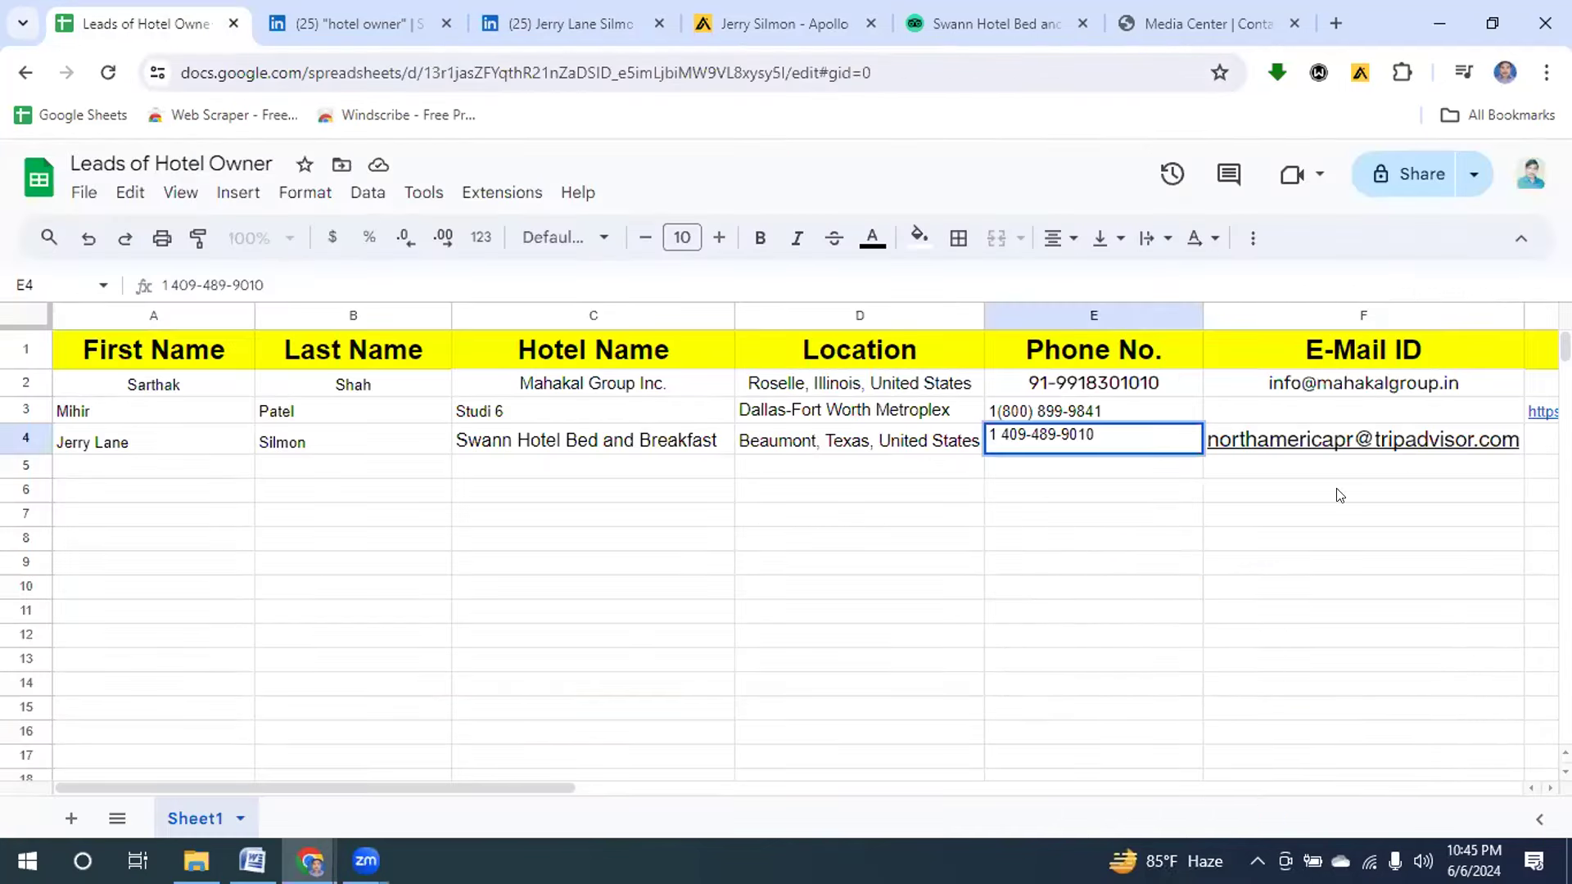
click(1538, 442)
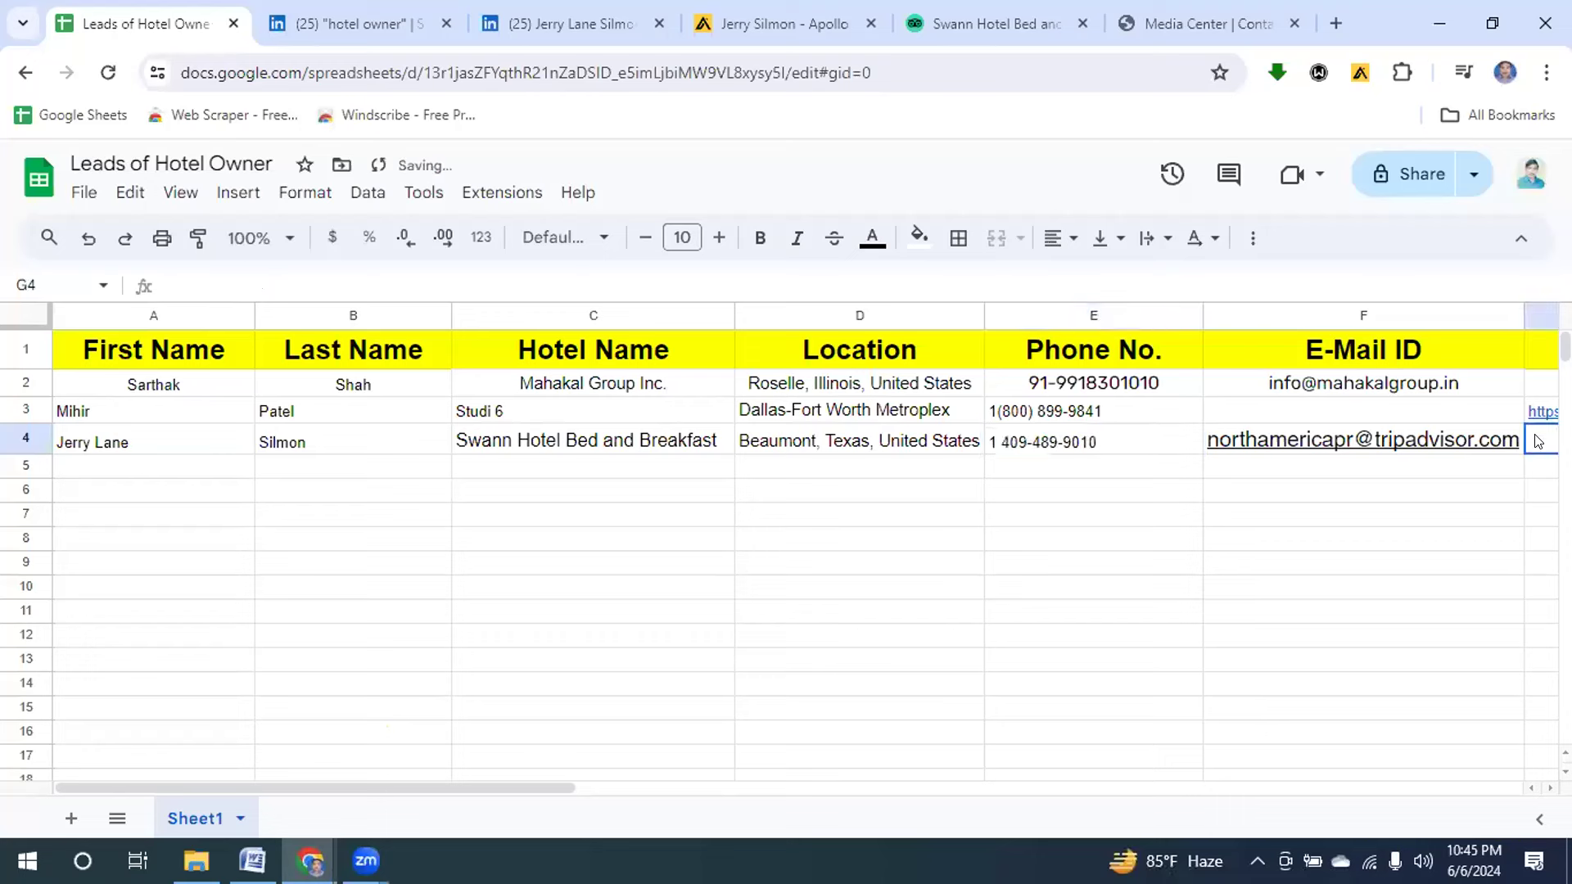
key(ctrl+v)
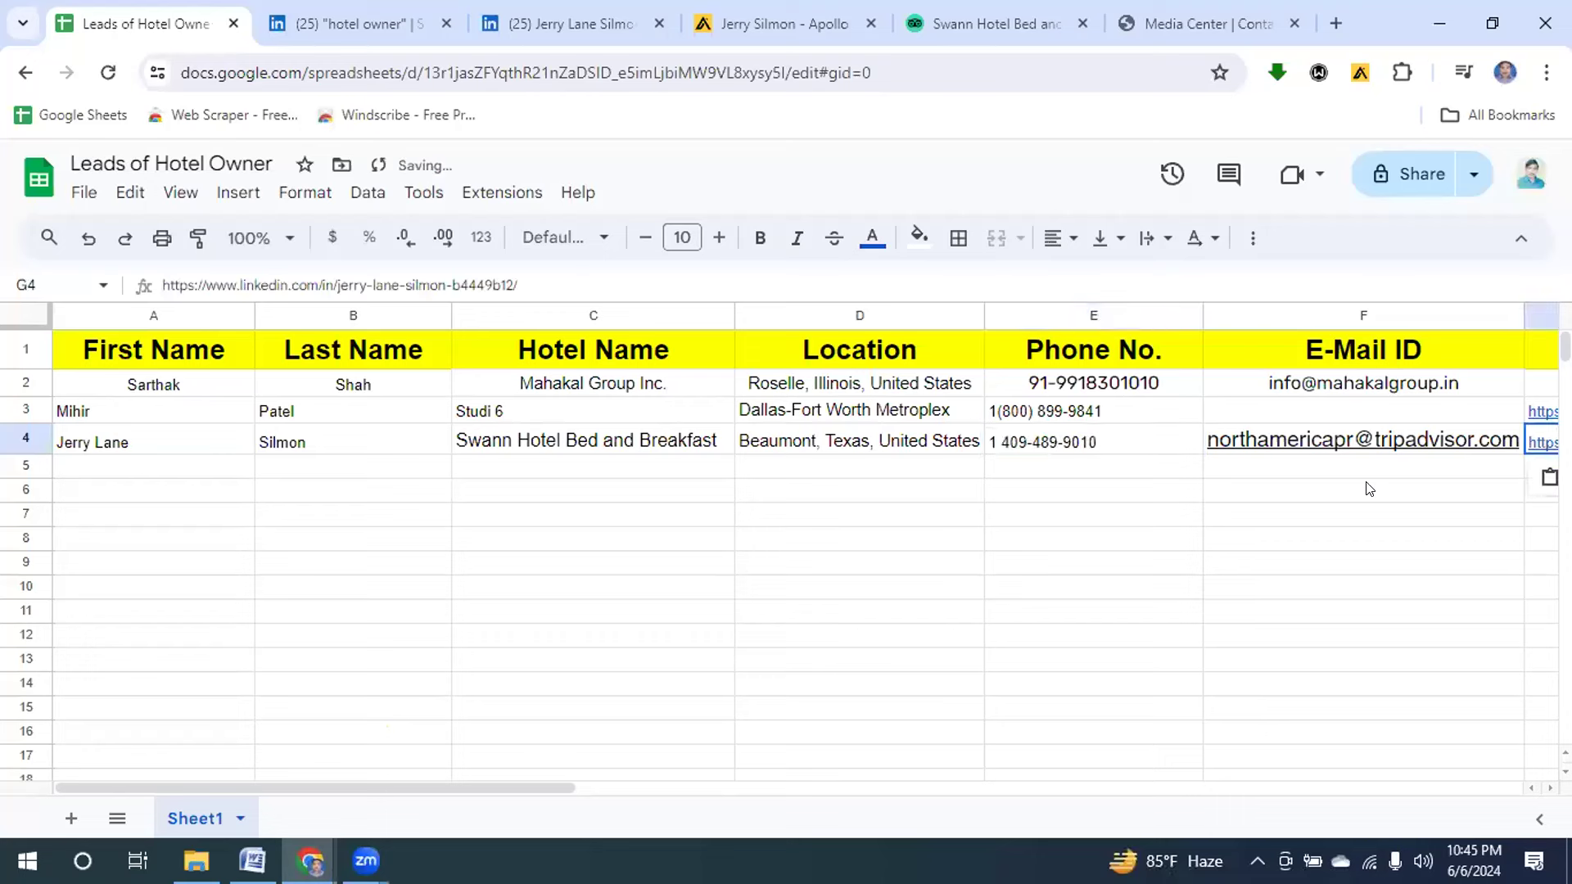
click(17, 405)
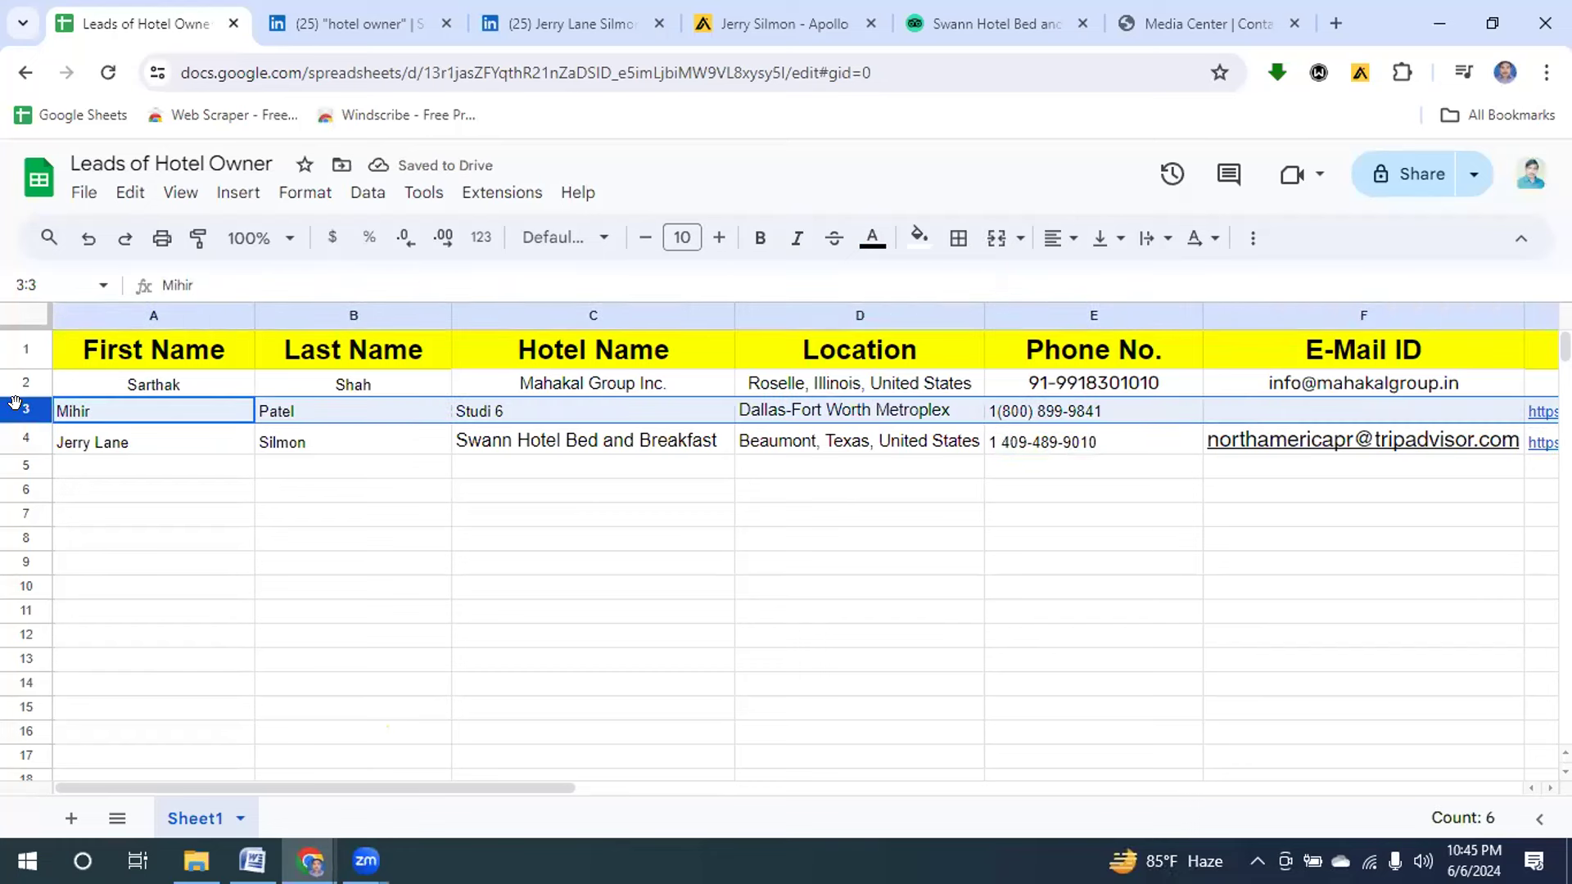
key(shift+Down)
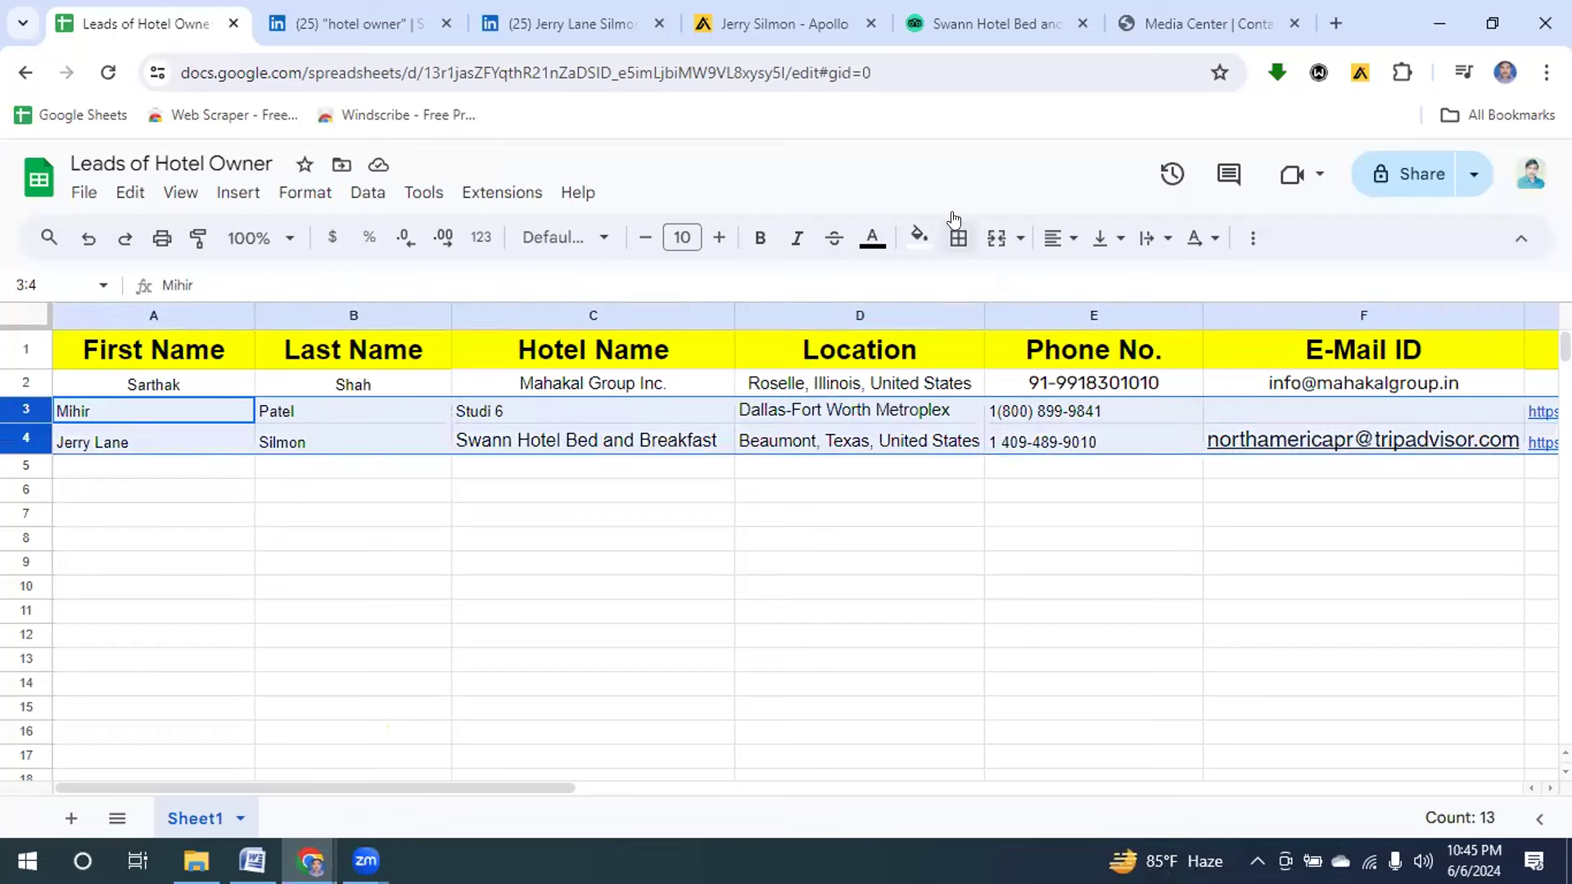
Center-align all entries in rows 3 and 4, then deselect them.
click(1048, 237)
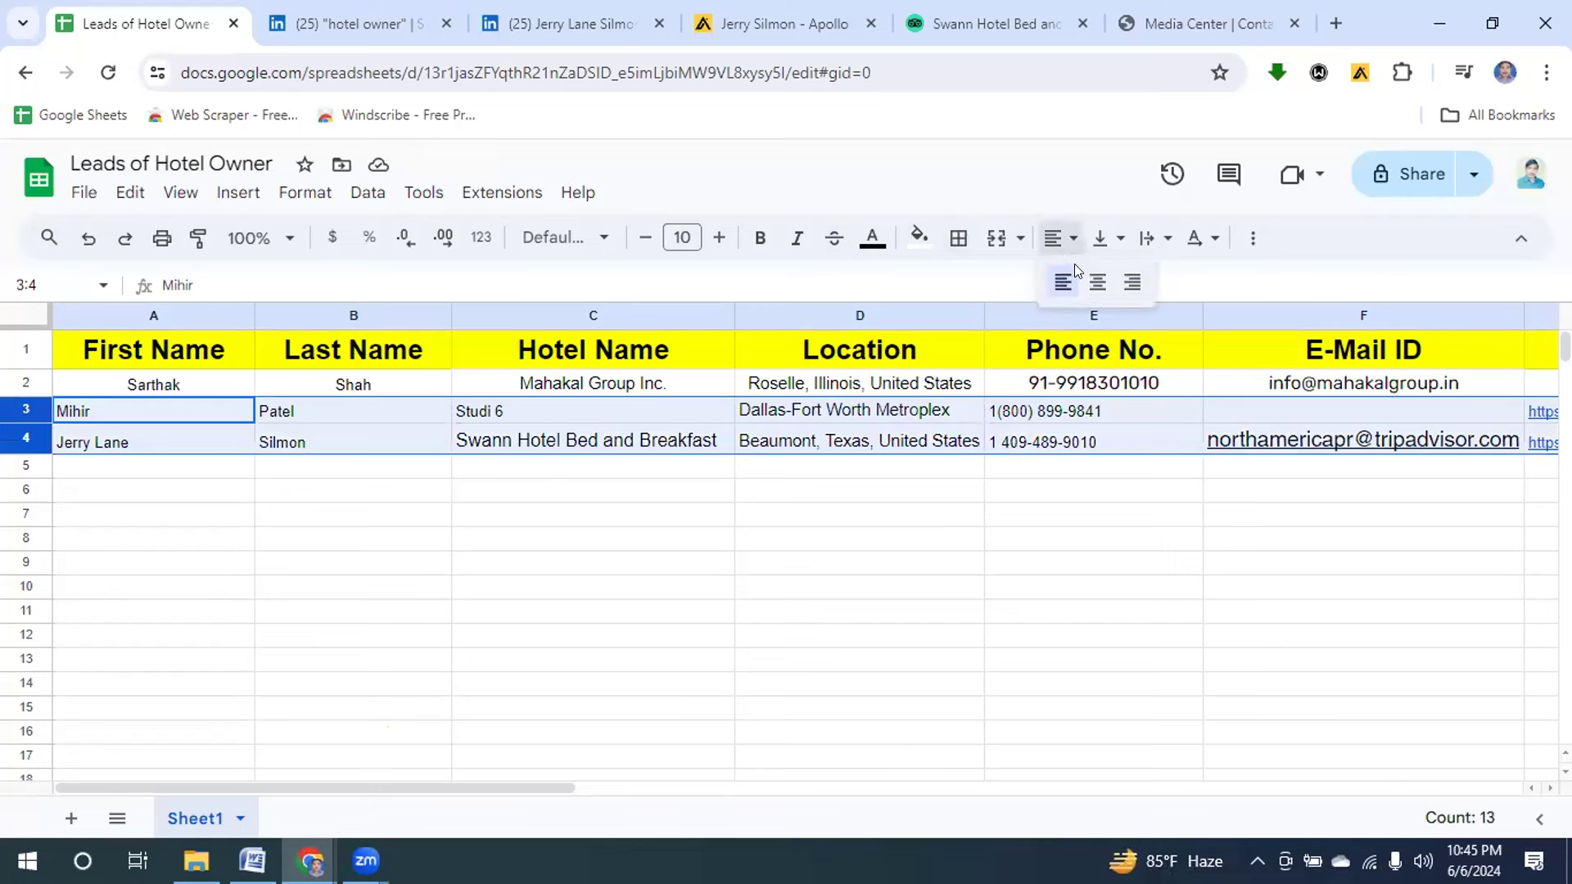
click(1098, 281)
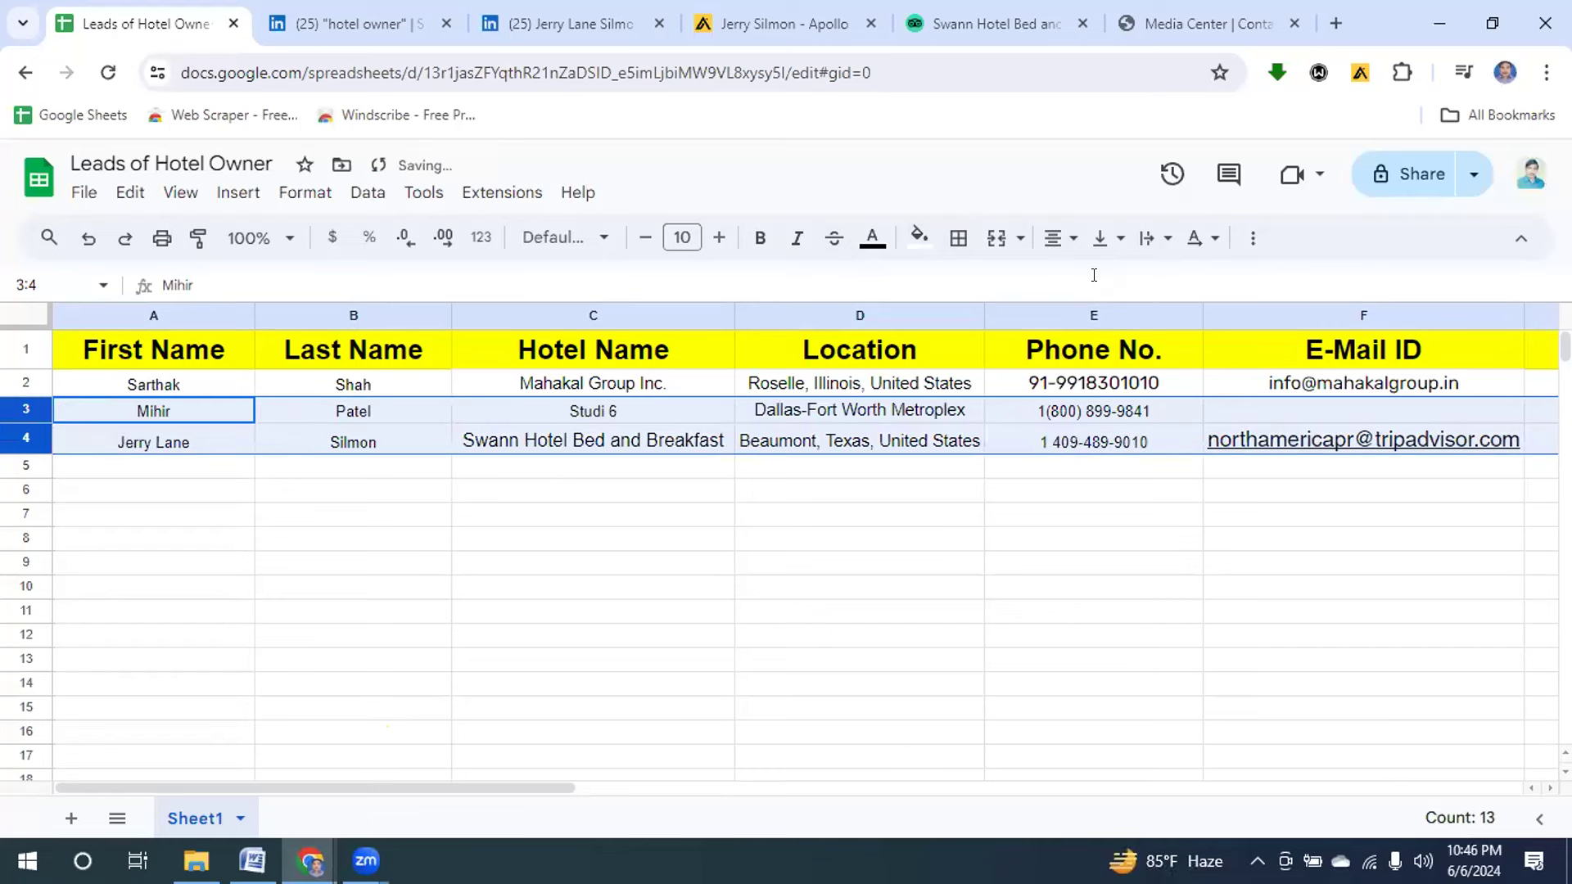
click(708, 733)
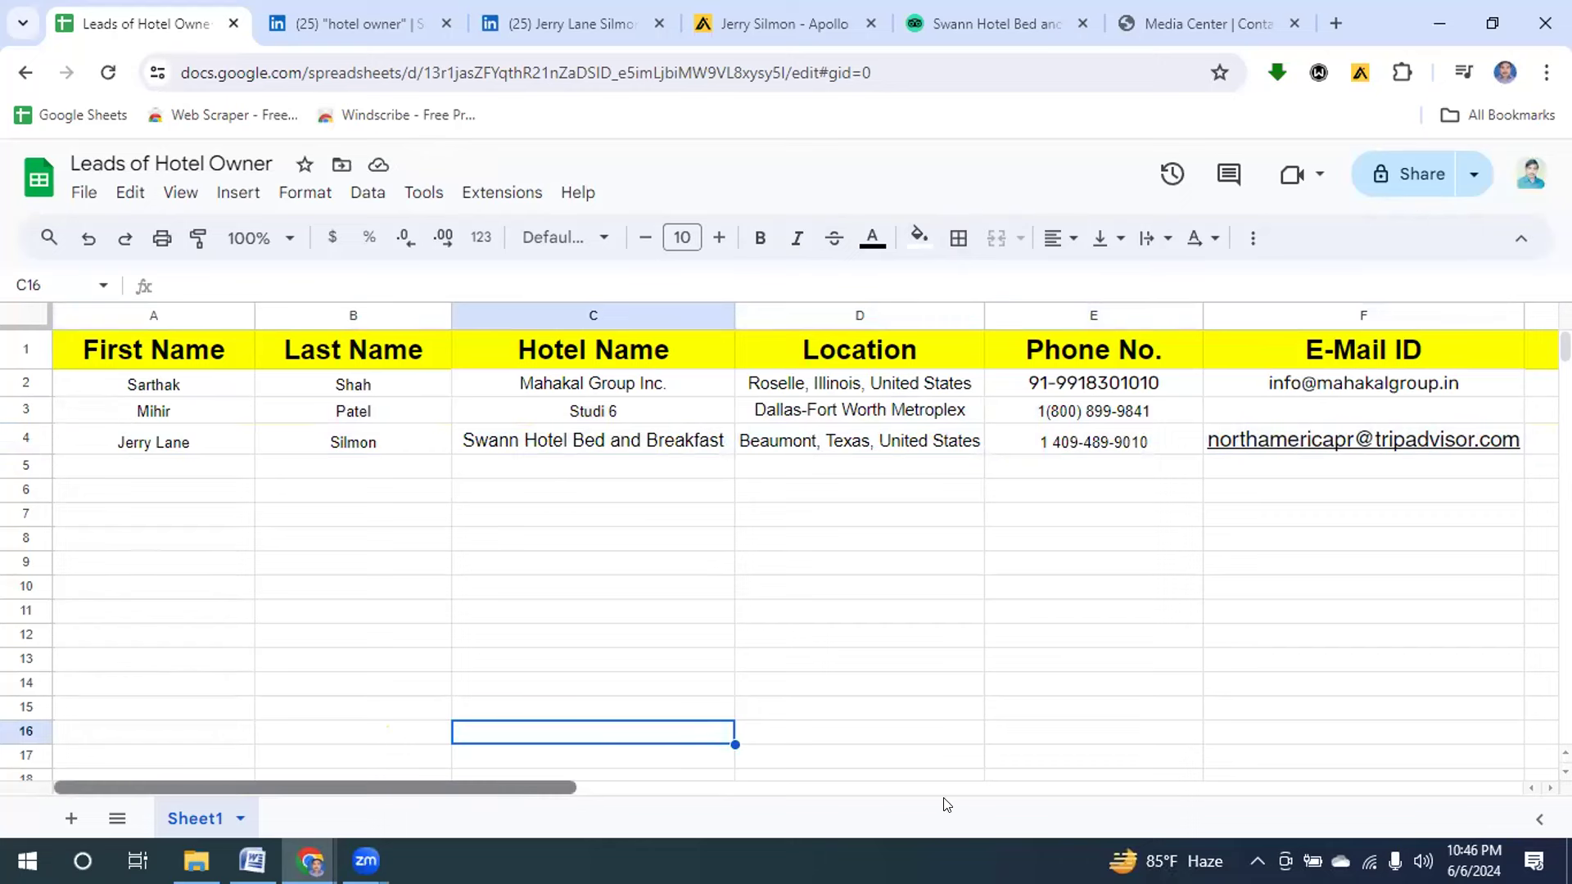
scroll(506, 784, right, 5)
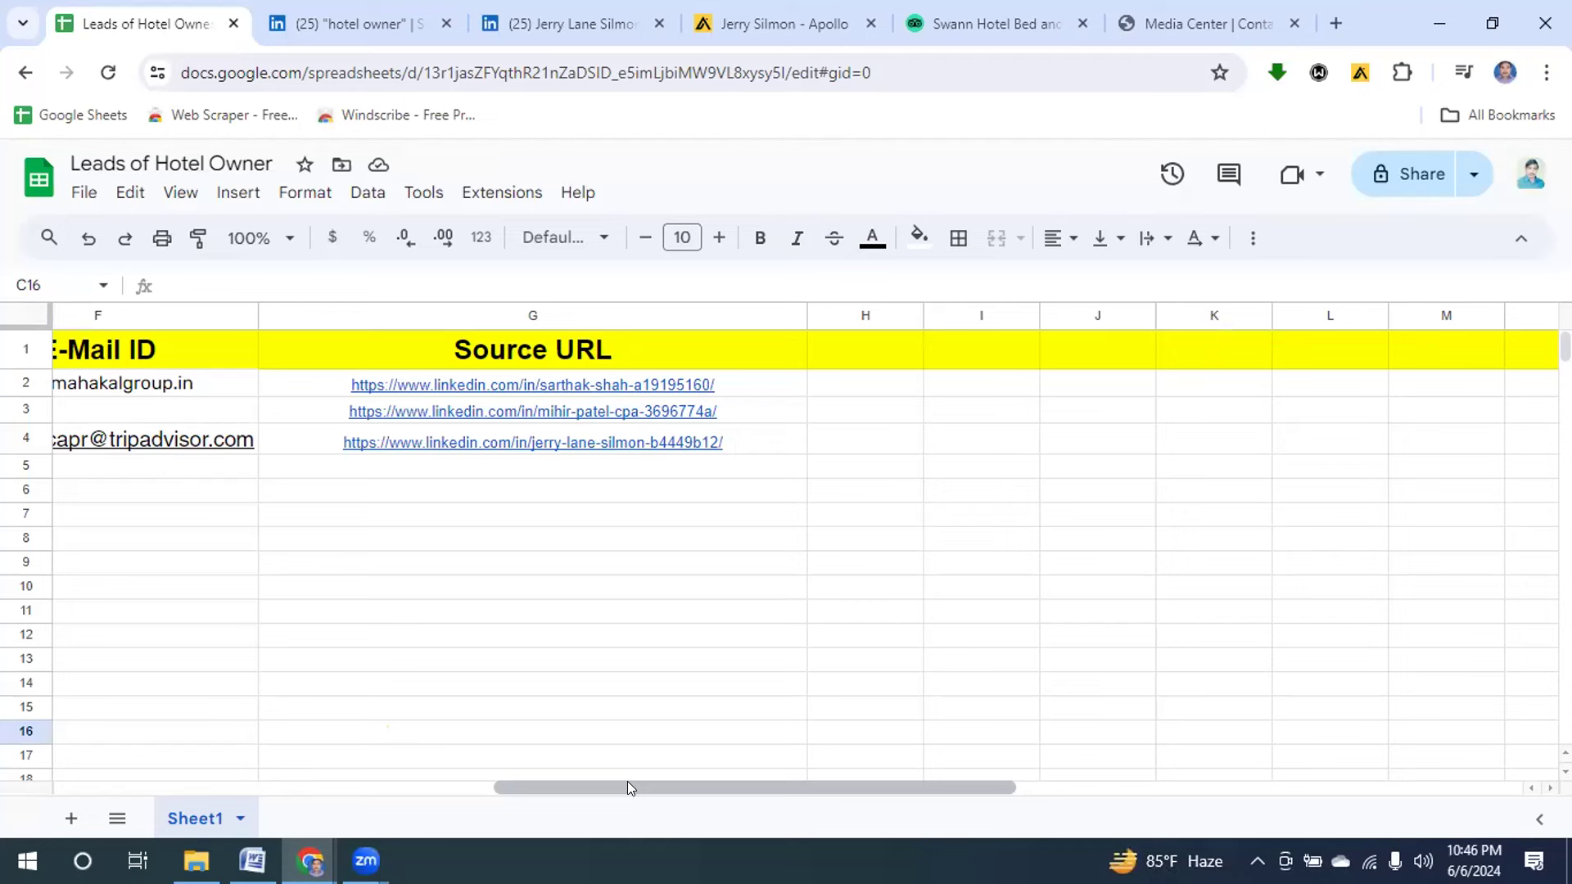
drag(627, 787, 2, 769)
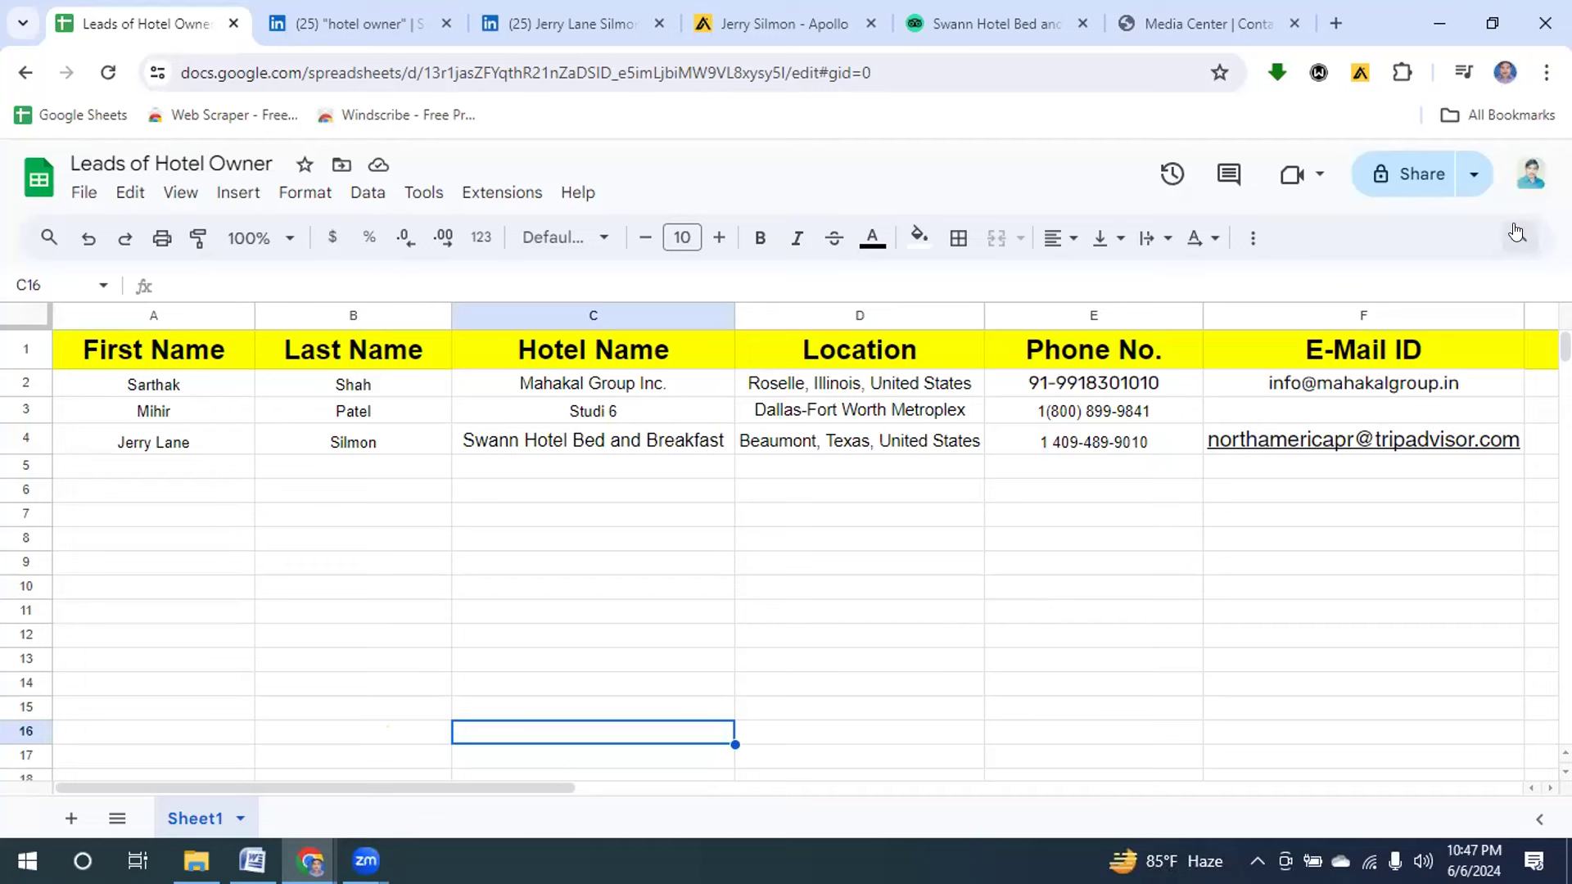
Set general access to Anyone with the link as Editor and copy the share link.
click(1427, 177)
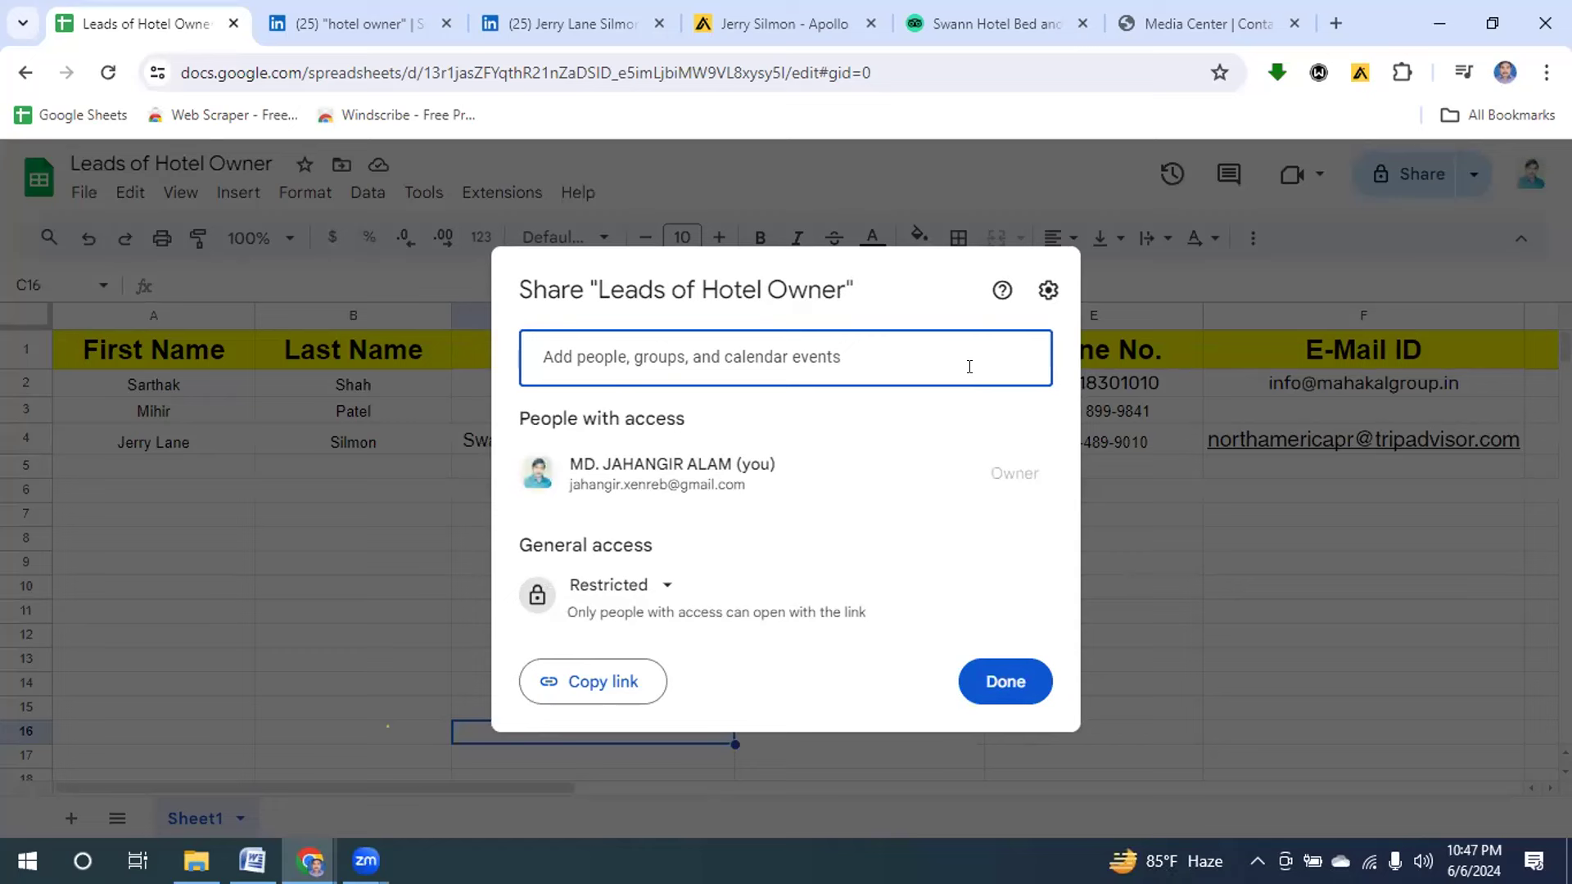
click(657, 586)
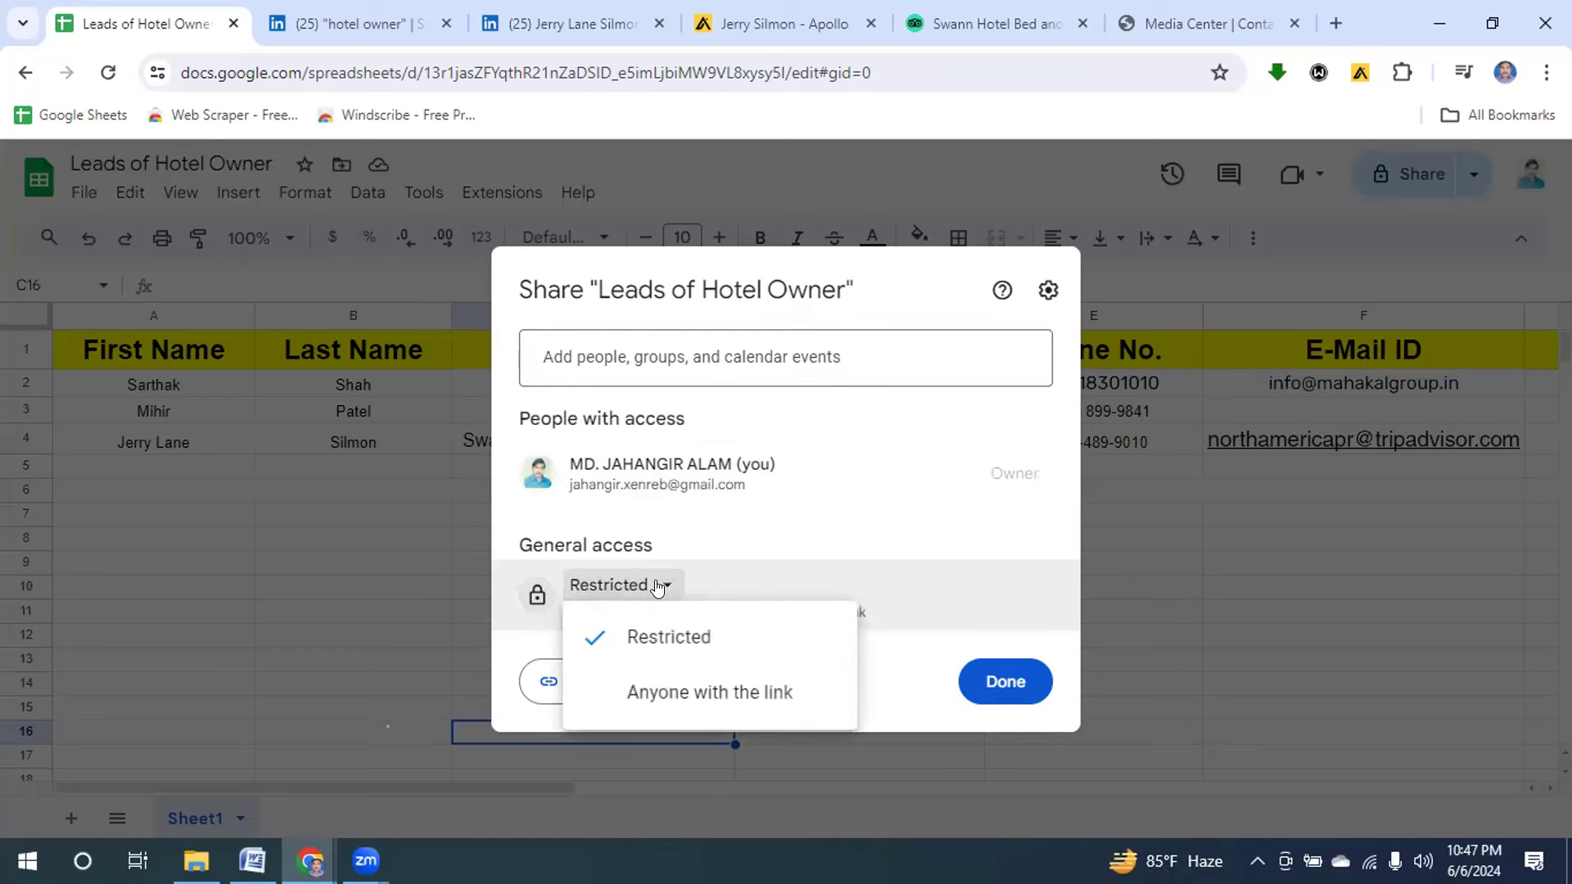
click(643, 696)
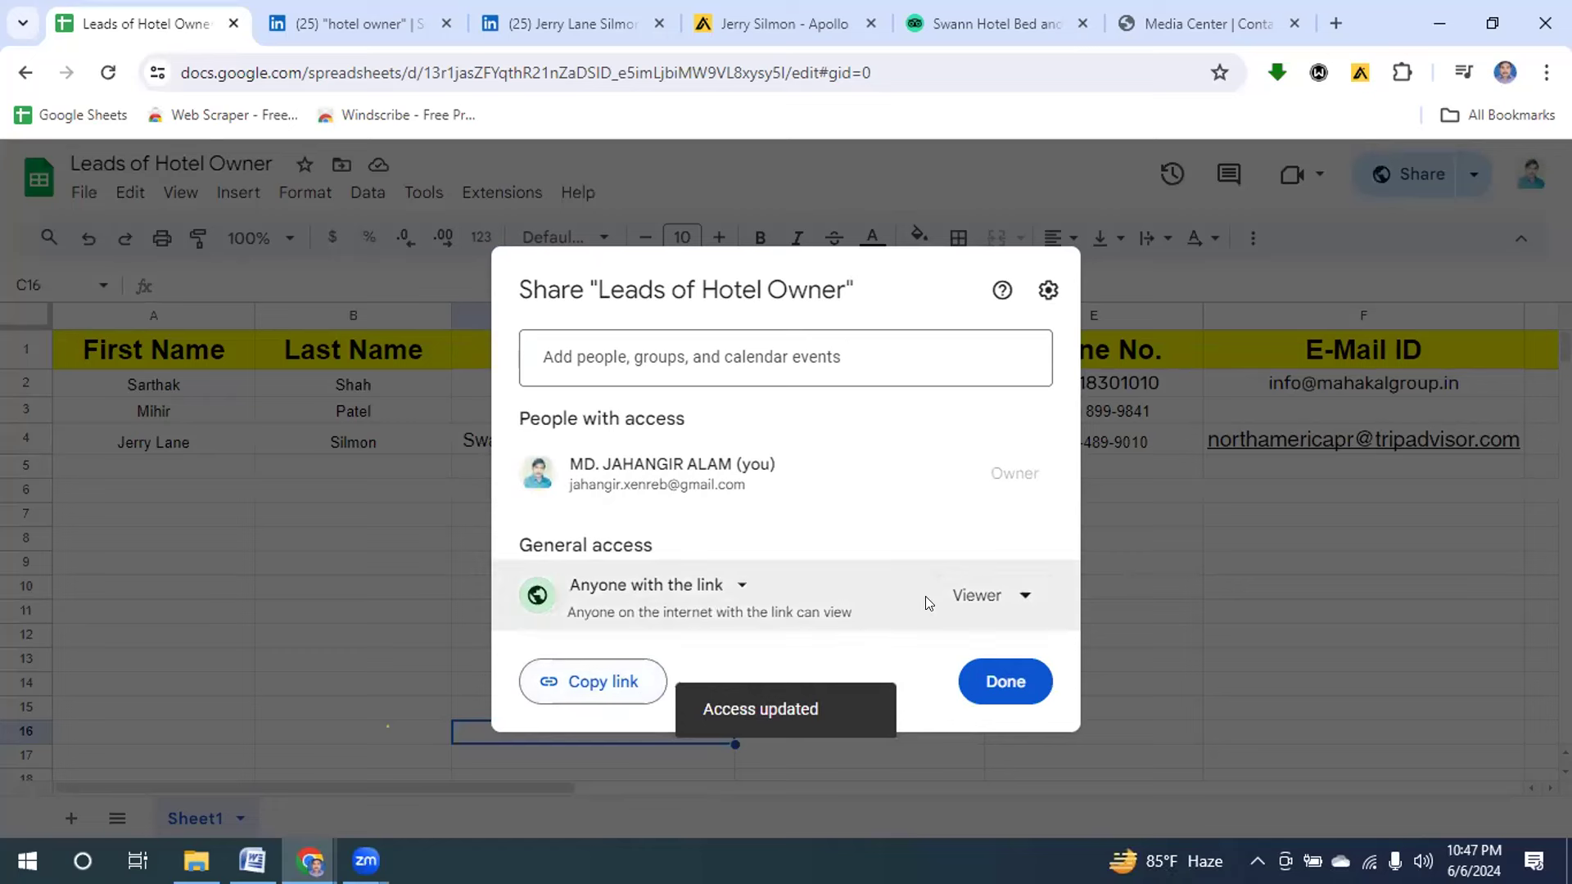
click(1023, 600)
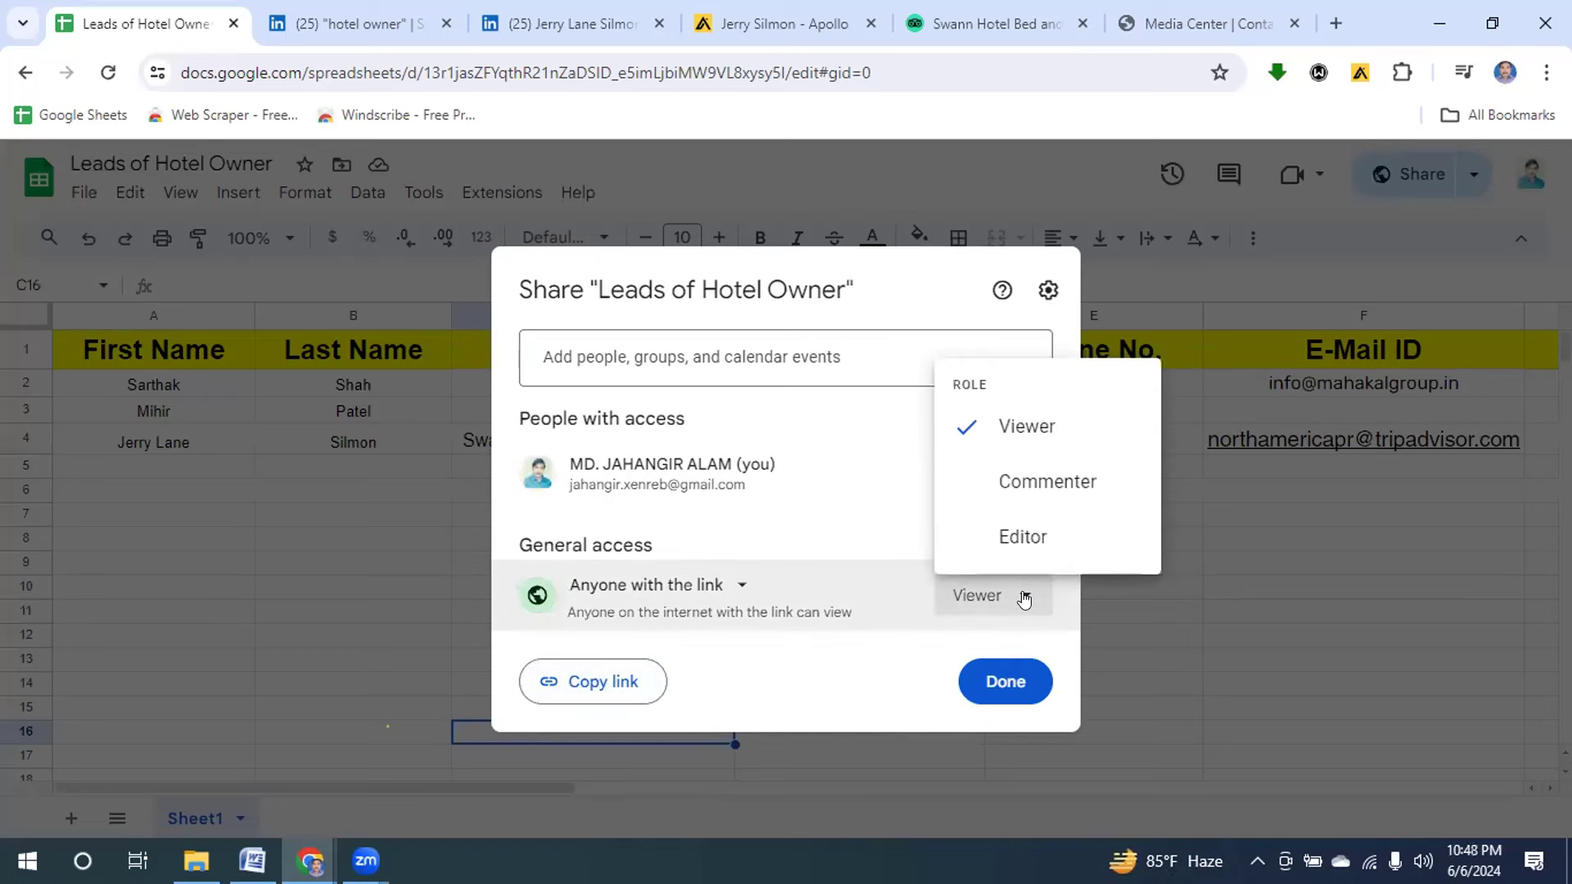
click(1029, 537)
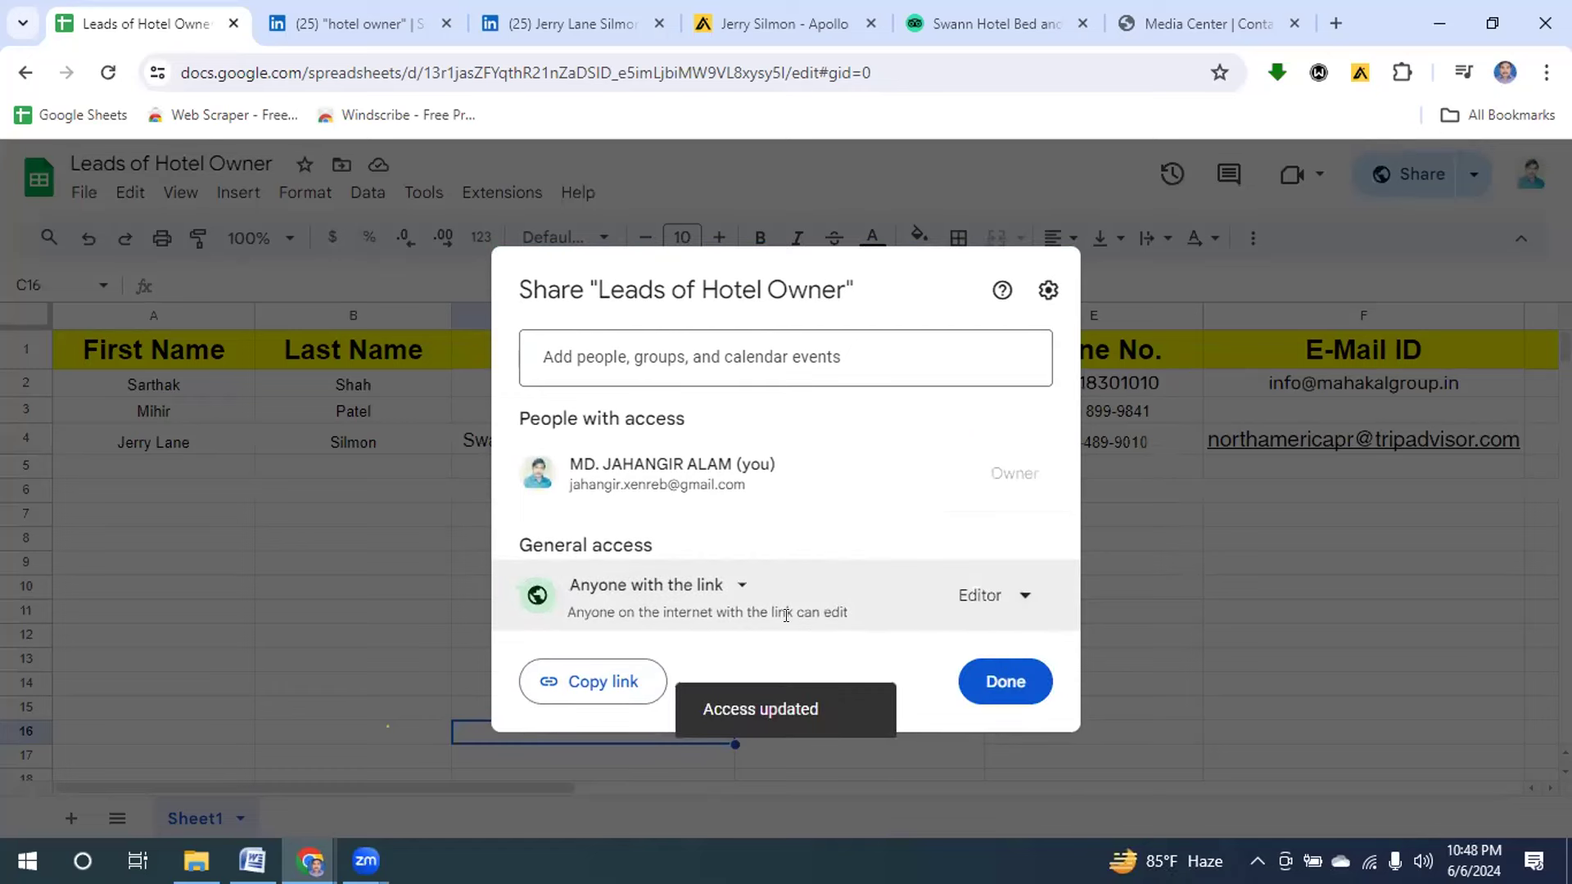
click(586, 683)
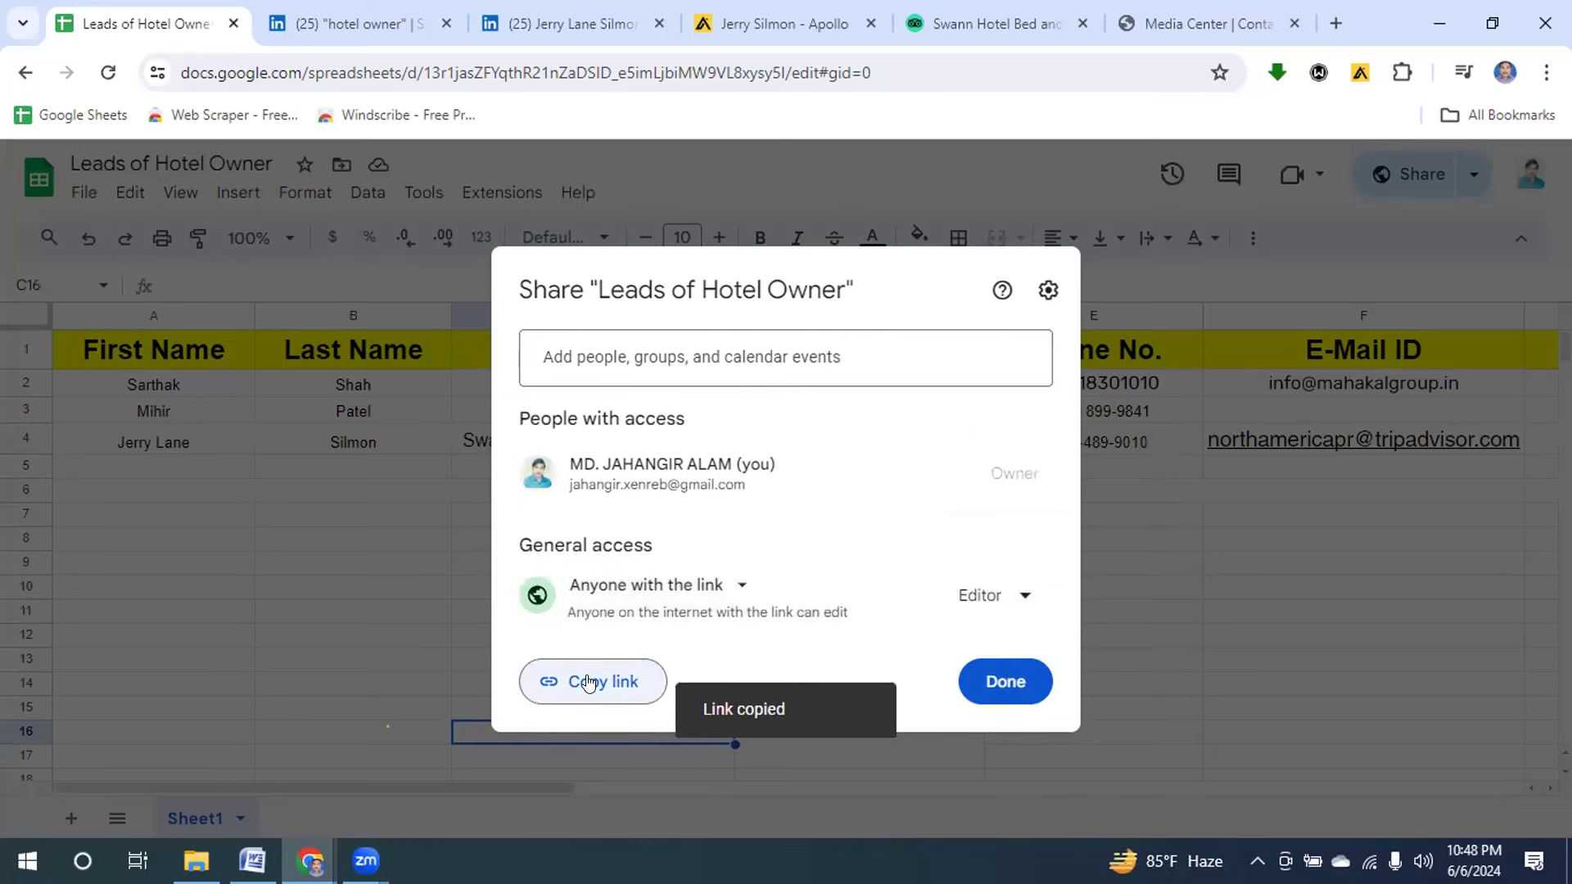
click(1005, 682)
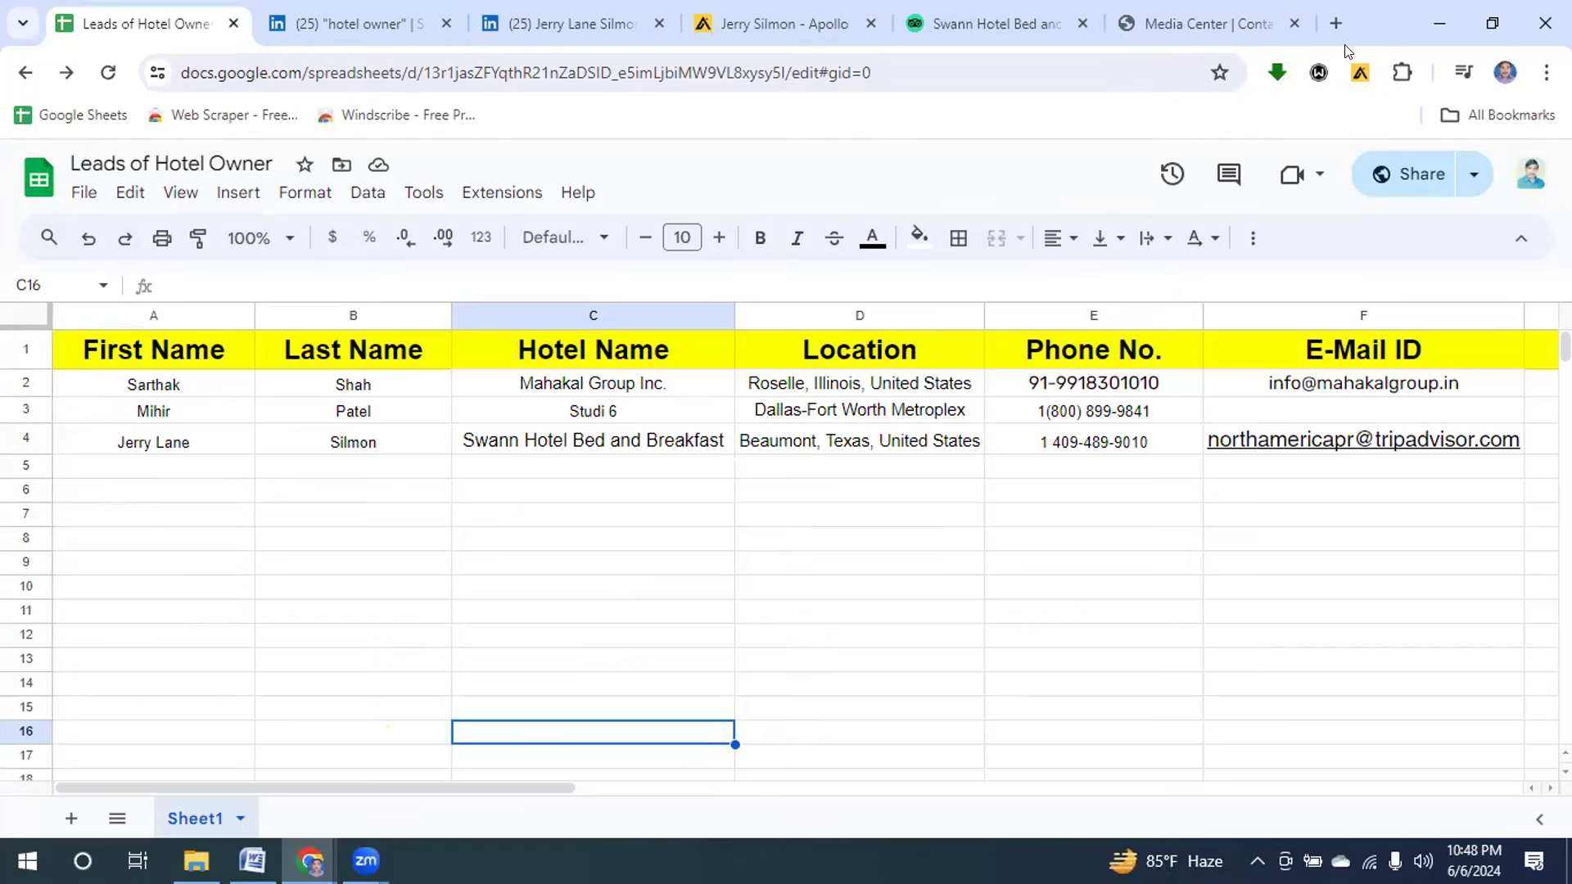
Close the Media Center, Swann Hotel, Apollo contact and lead's LinkedIn tabs plus the spreadsheet.
click(1294, 22)
click(1292, 21)
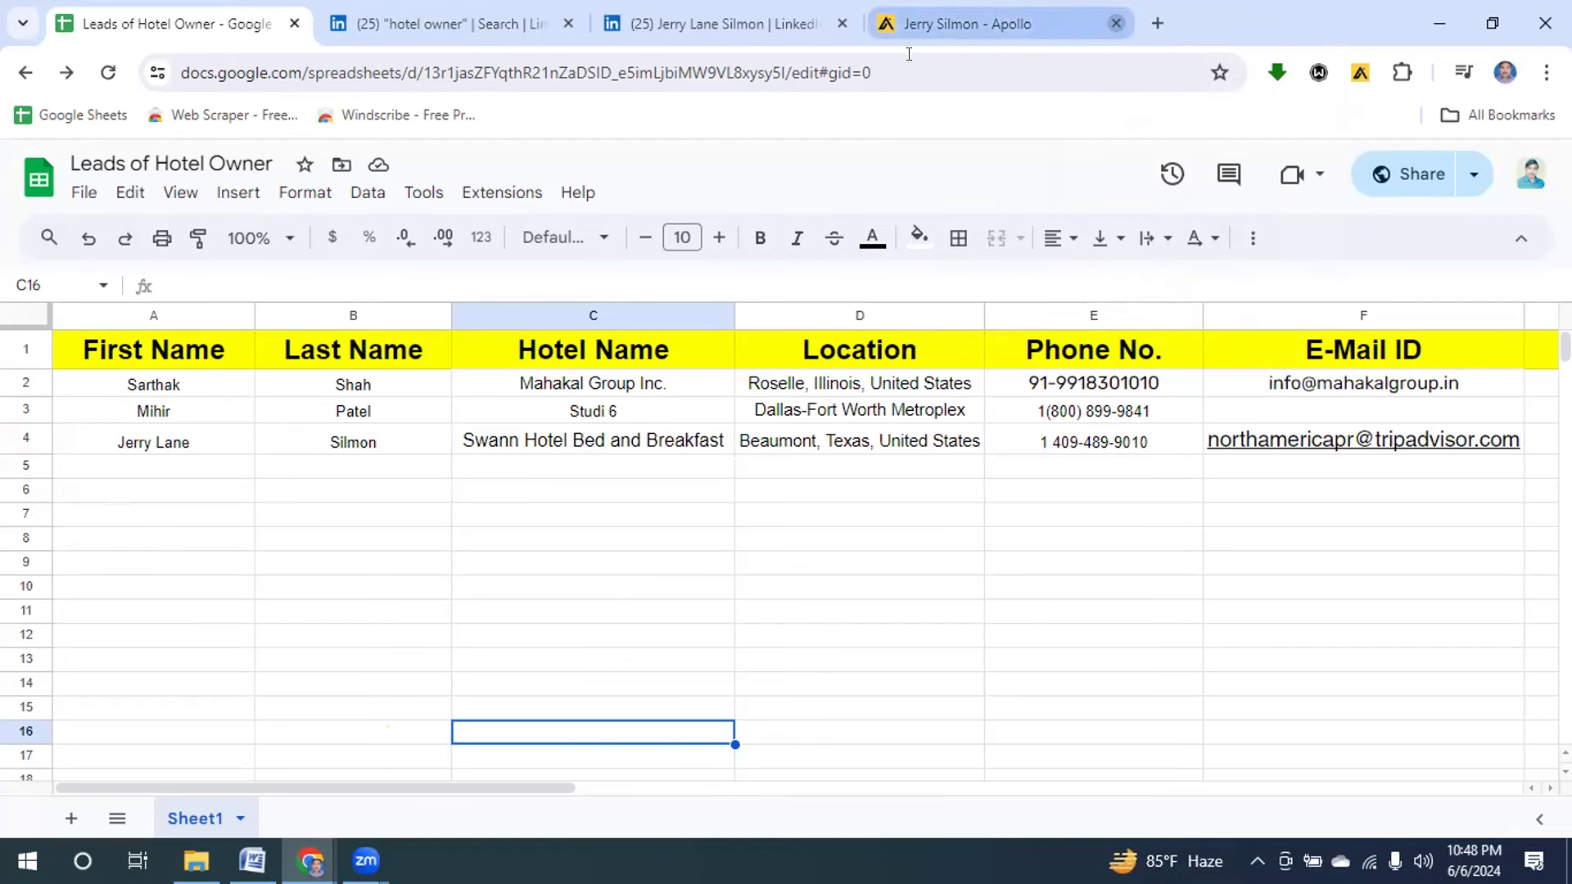
click(1114, 24)
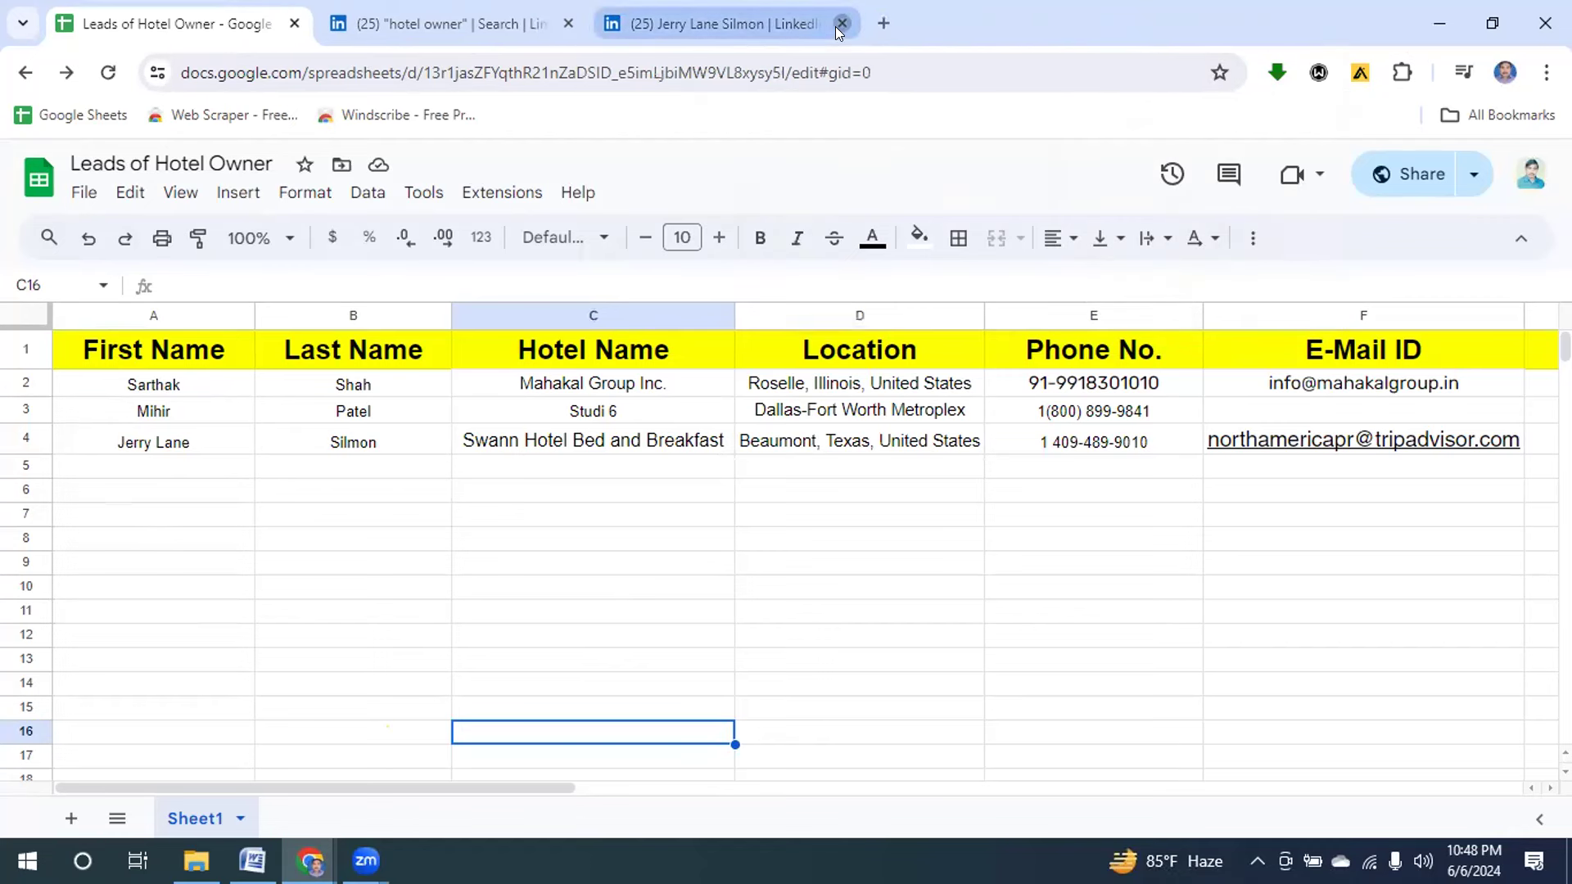
click(841, 24)
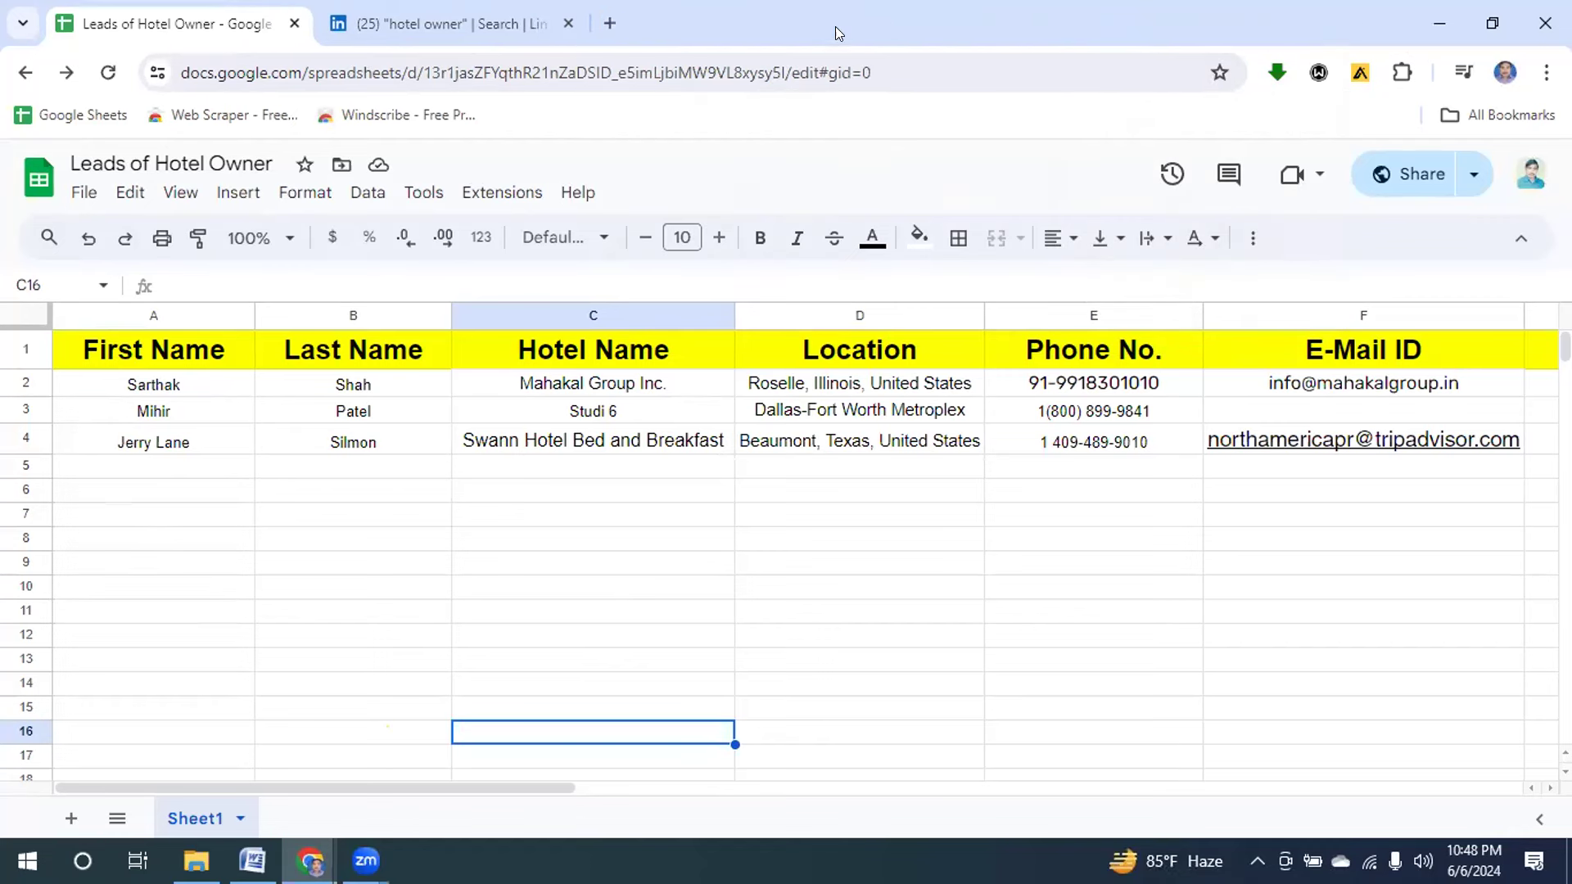
click(292, 24)
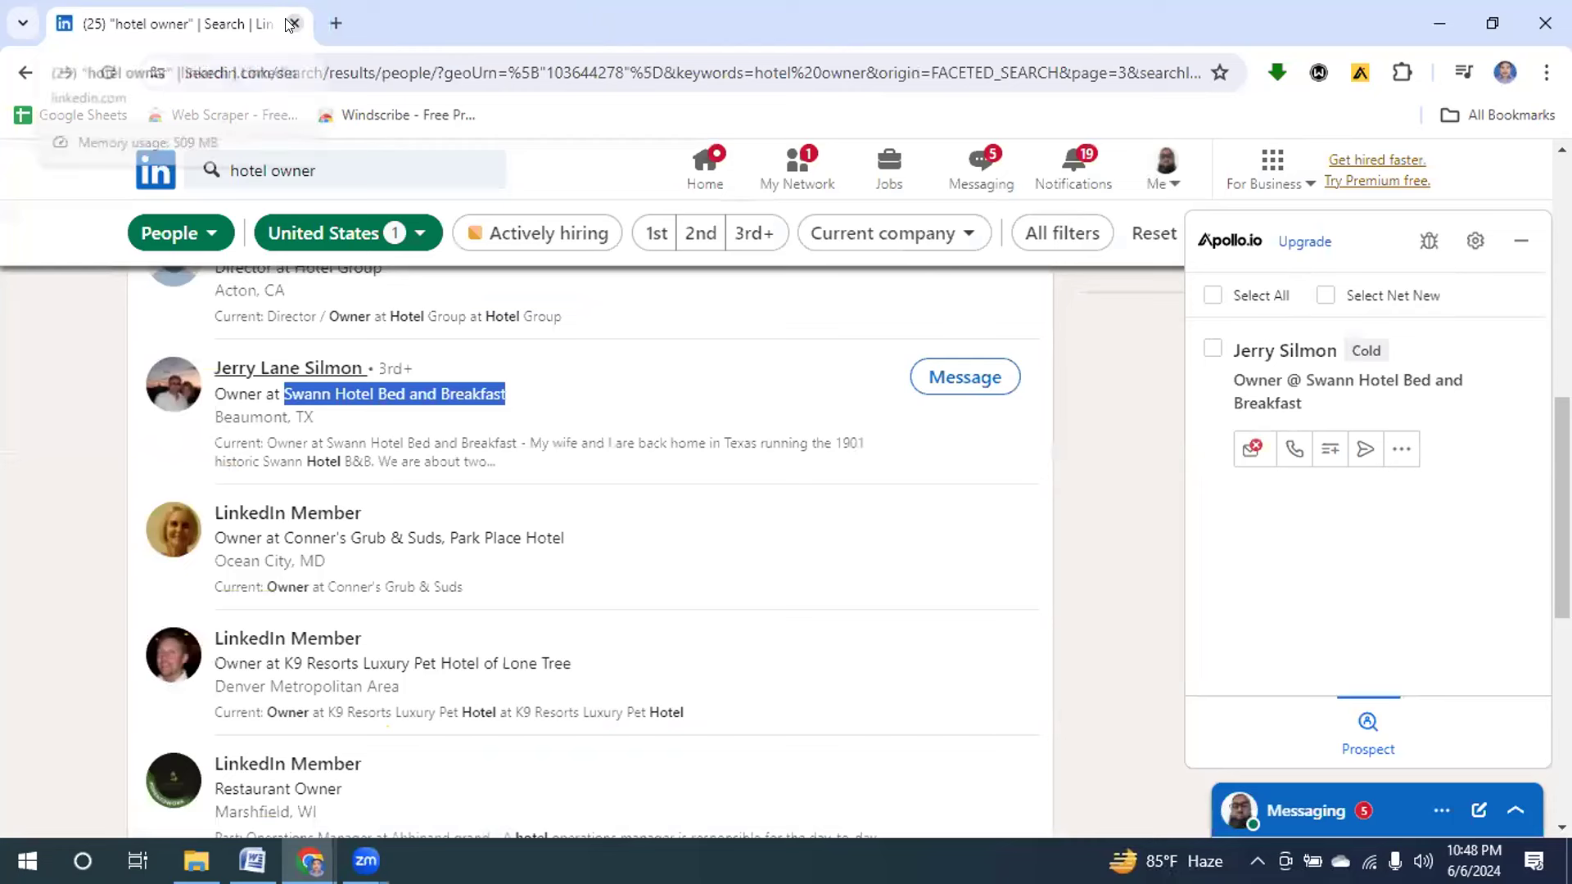
click(1519, 248)
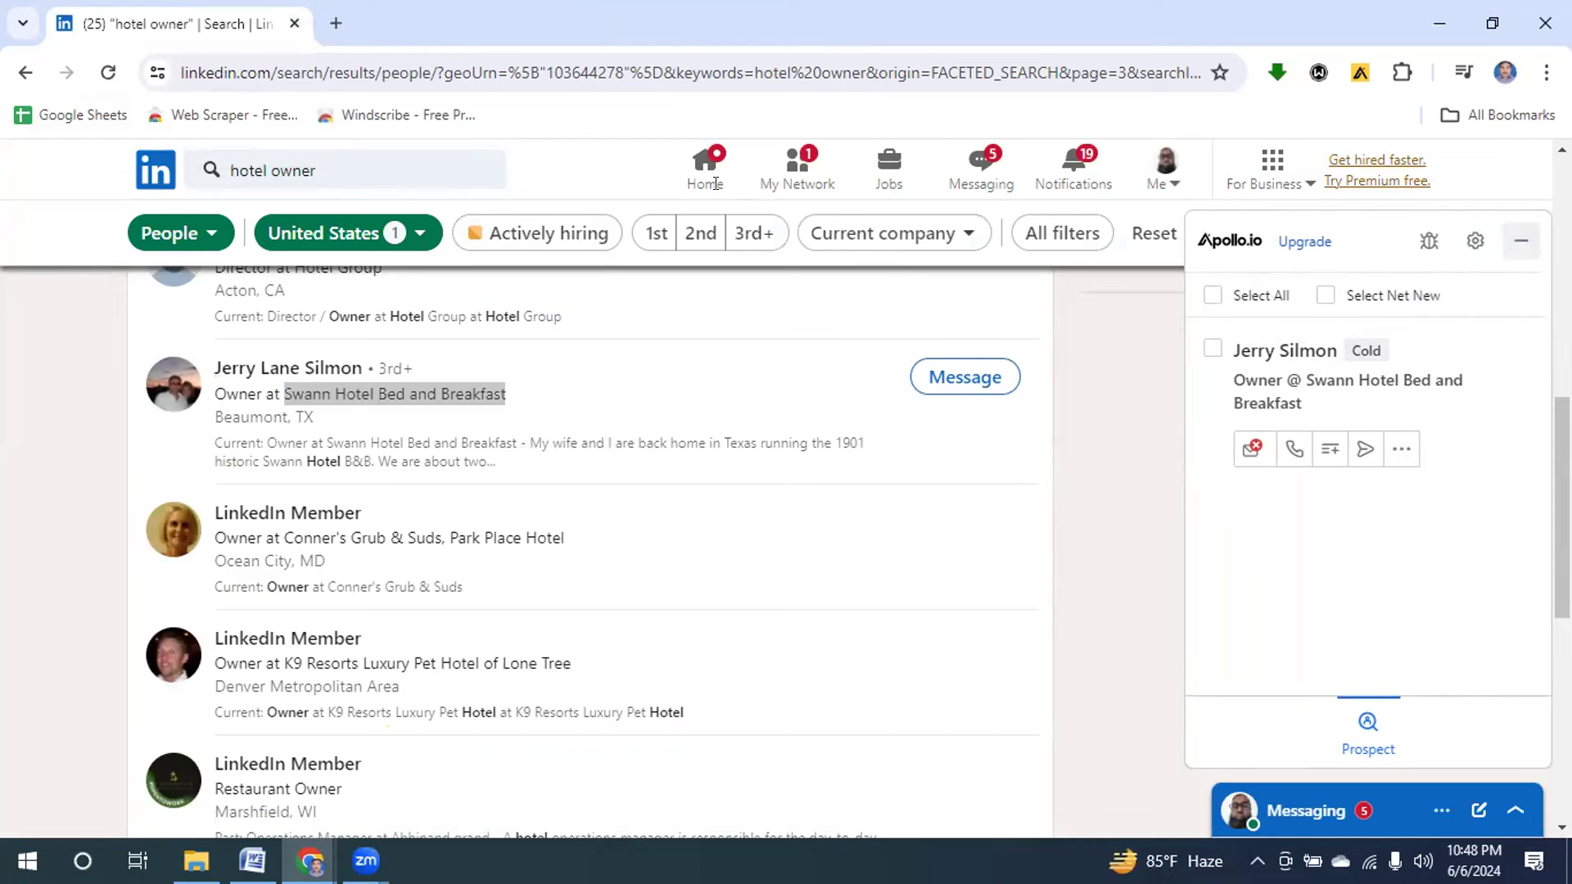
Go to the LinkedIn home feed, open your own profile, and toggle the Apollo.io side panel.
click(695, 164)
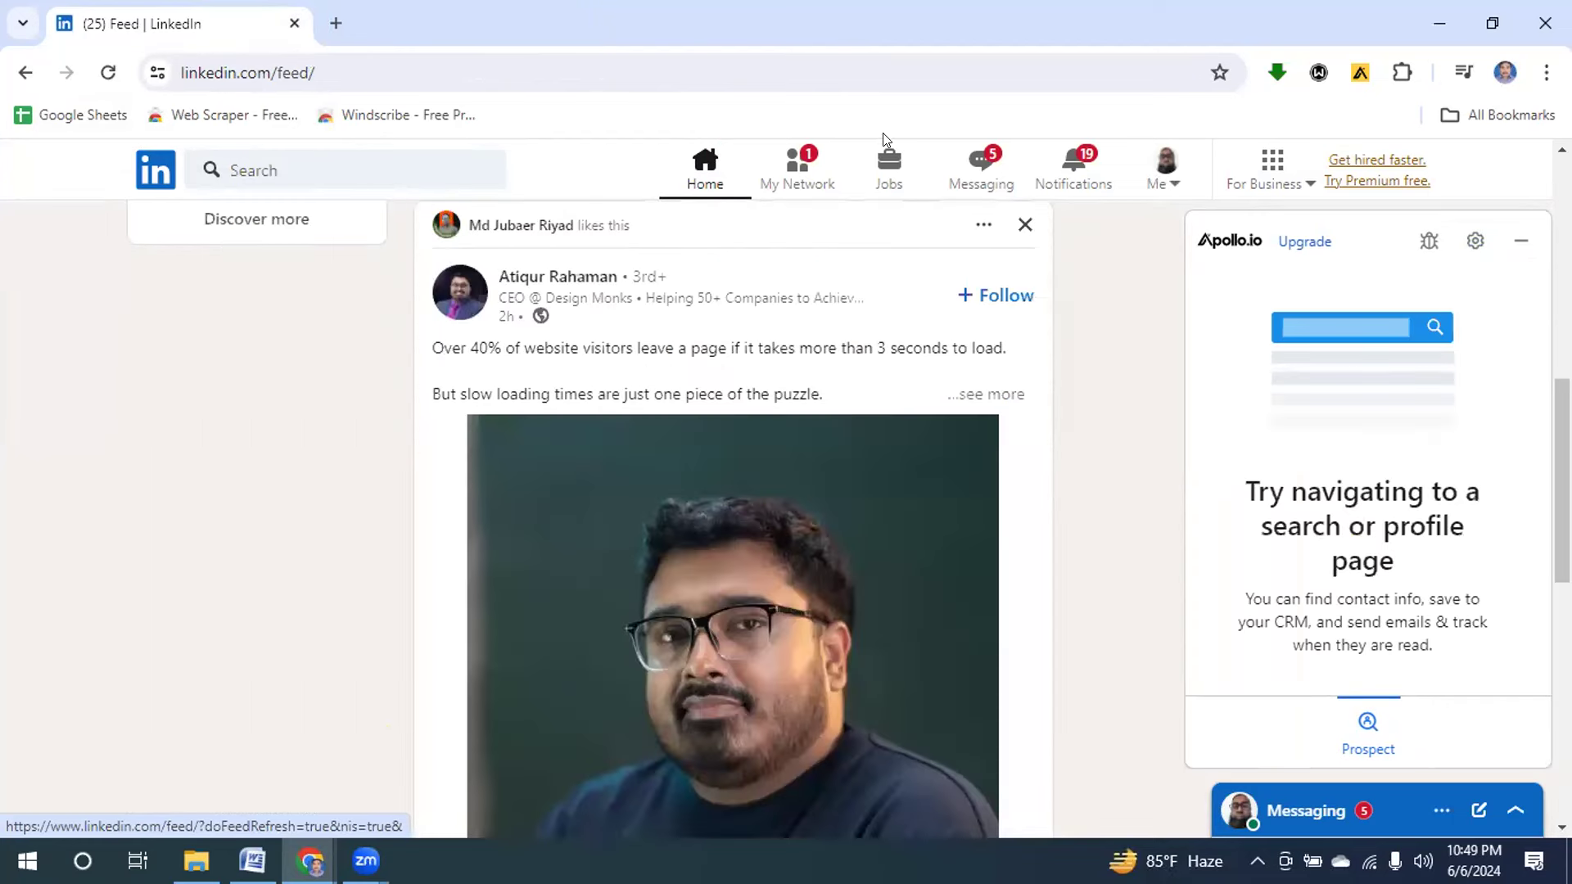
click(1167, 172)
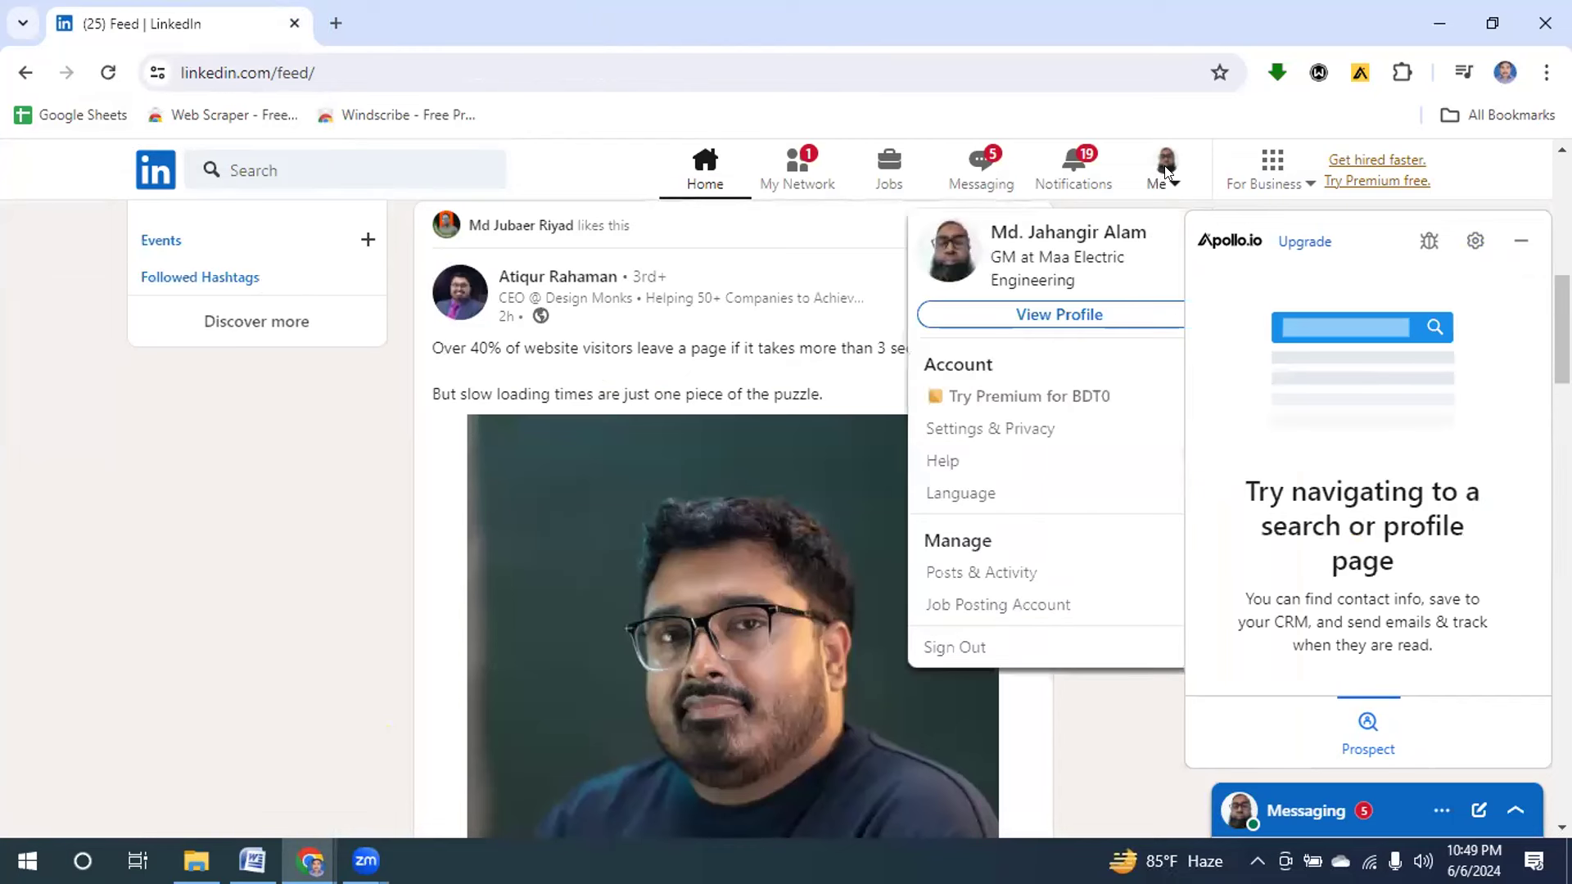
click(1023, 314)
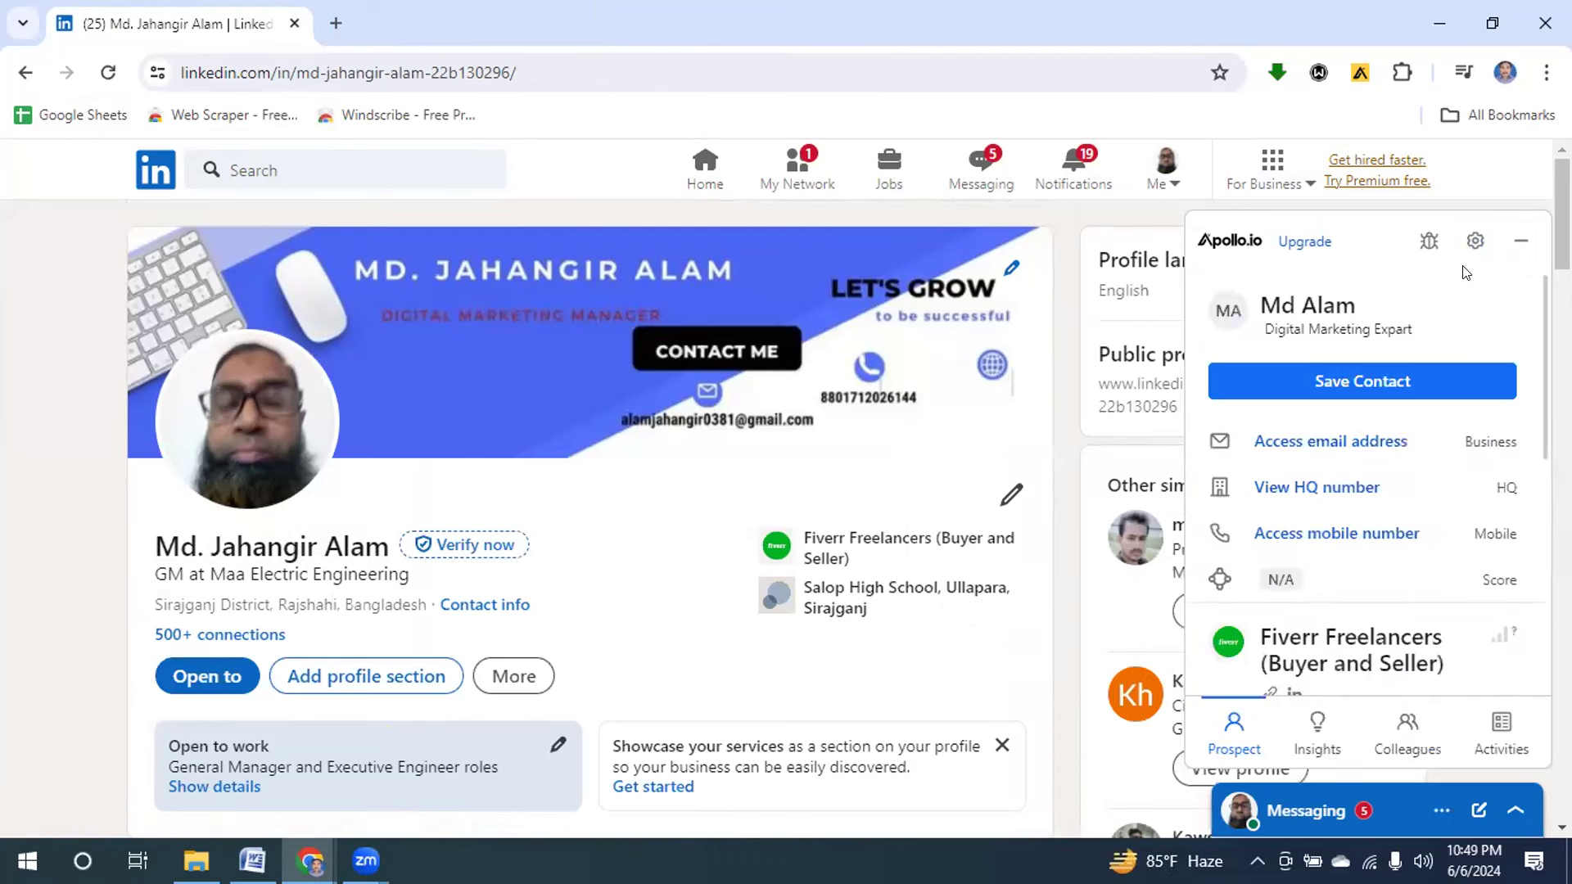
click(1520, 241)
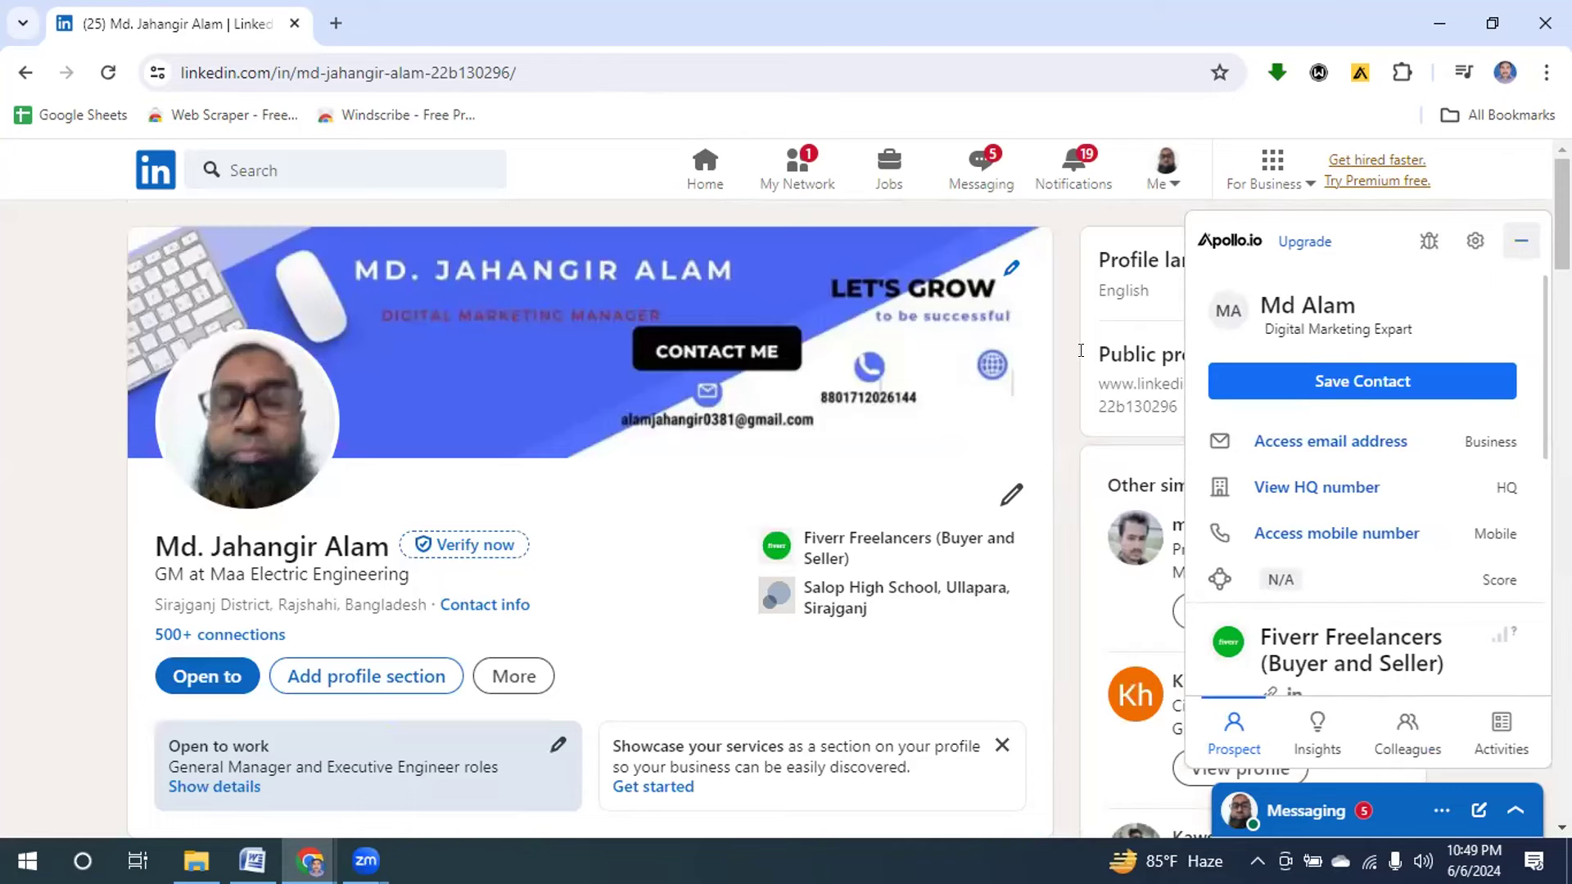
click(1515, 253)
click(1520, 240)
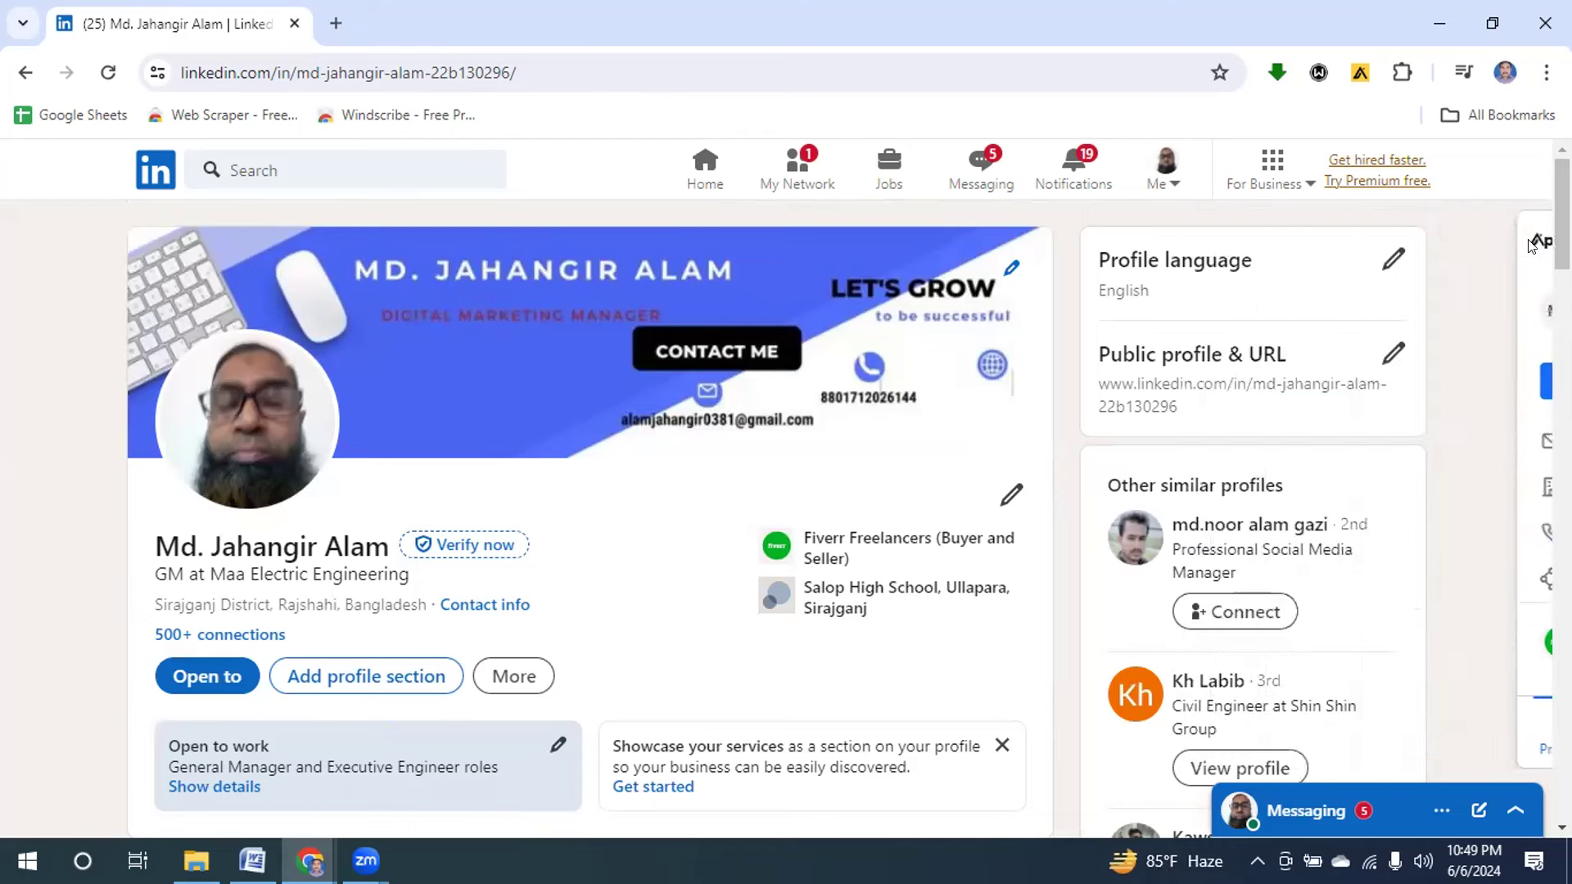
click(1520, 240)
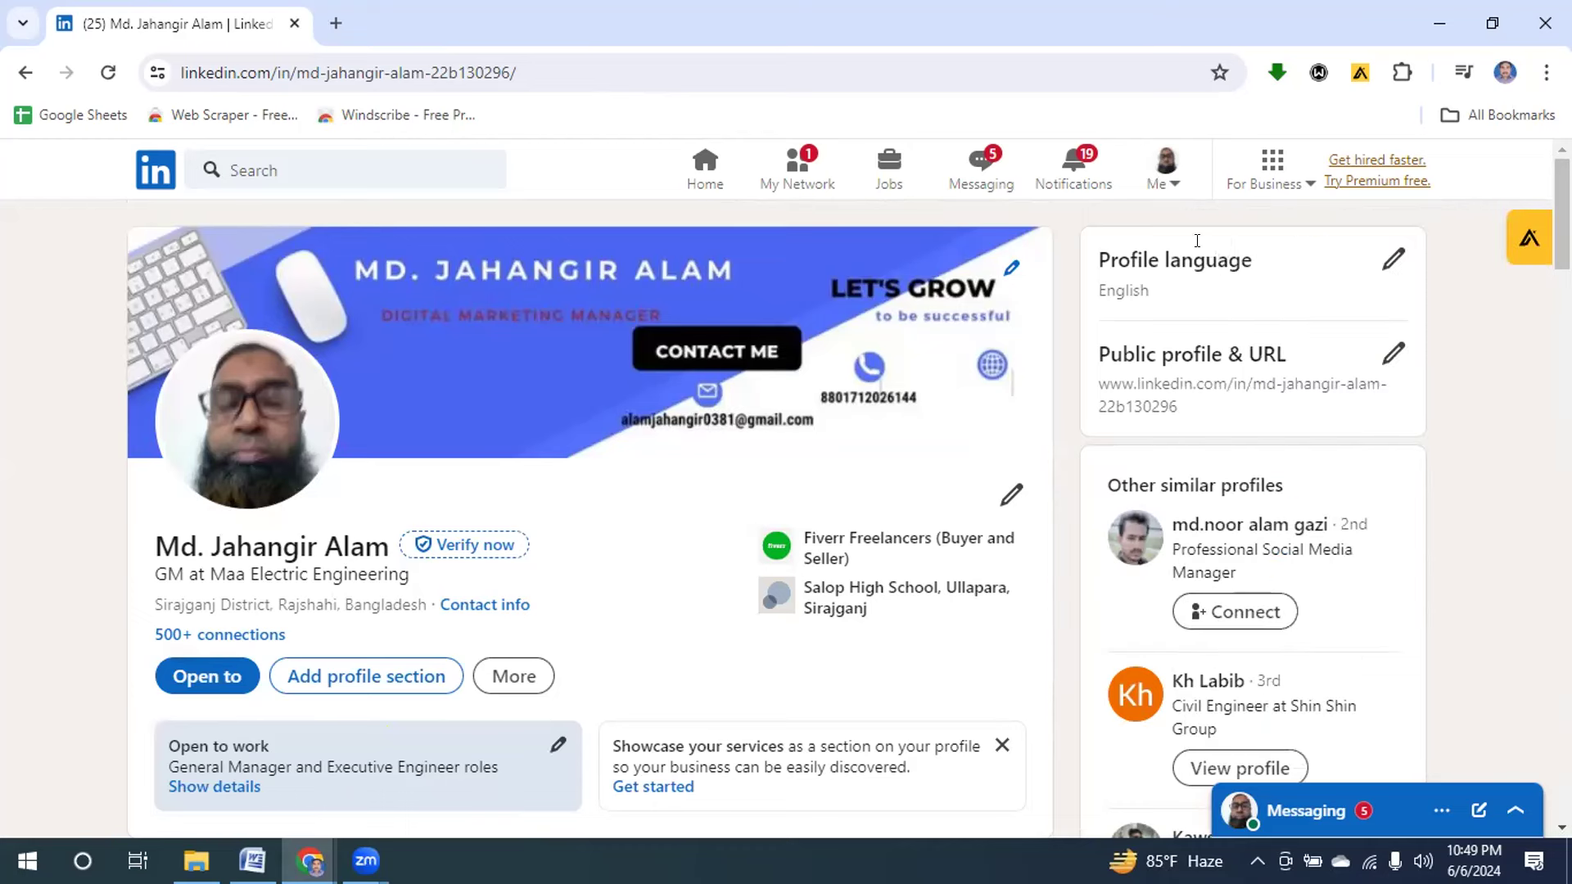